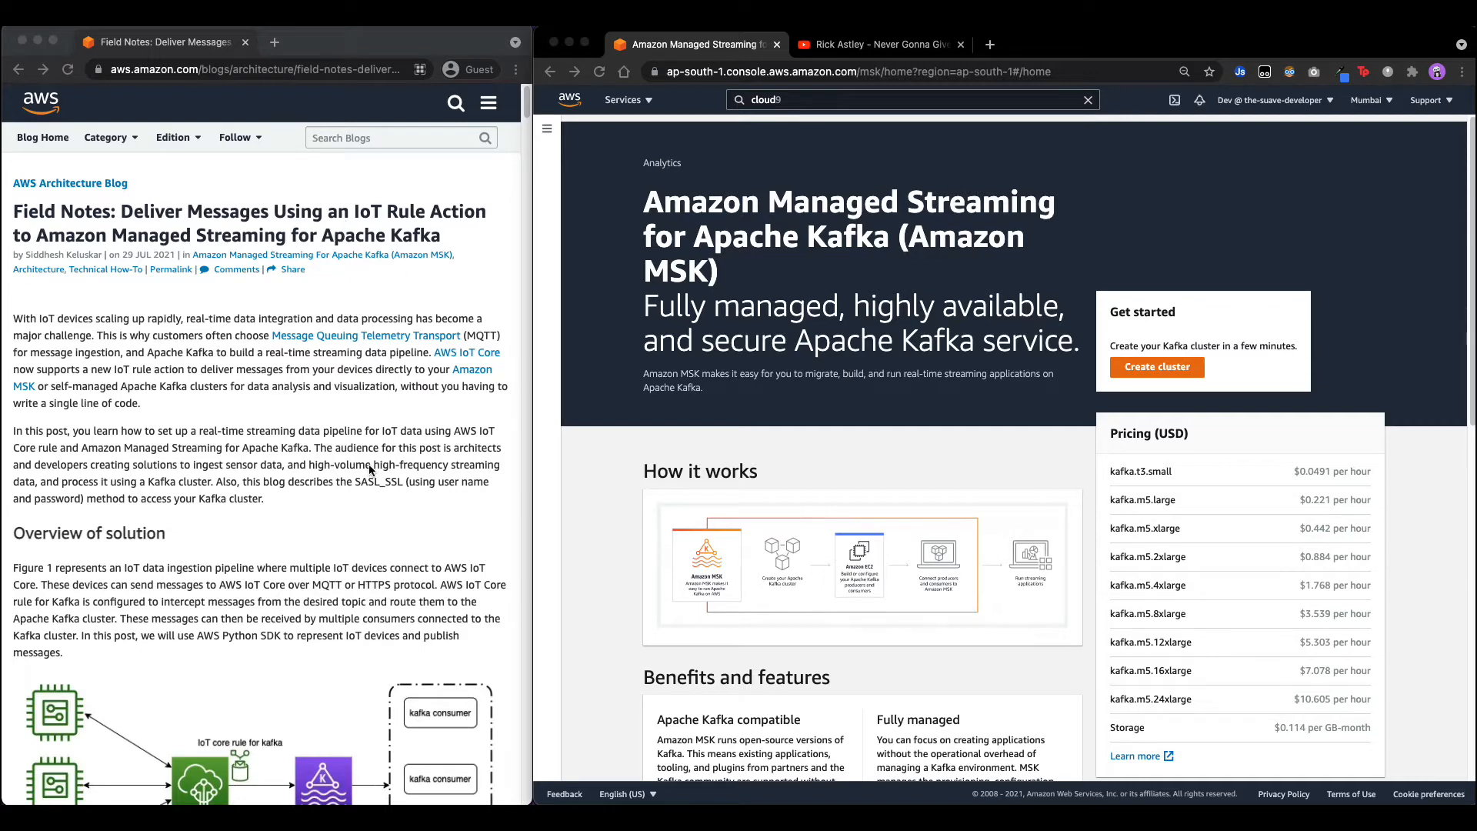
Clear the leftover 'cloud9' query from the AWS console search box on the MSK landing page.
scroll(343, 538, "down", 5)
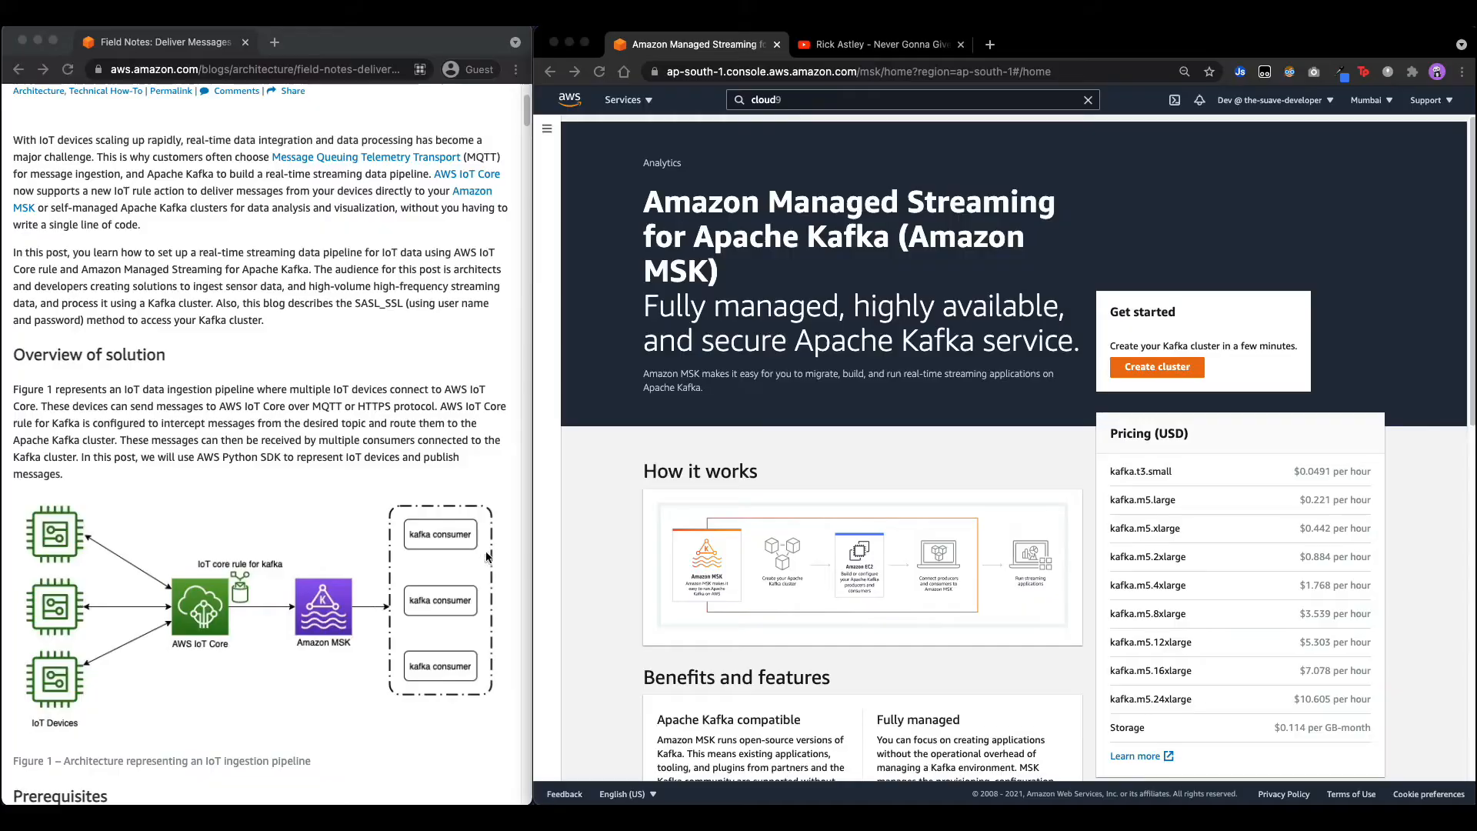
scroll(374, 598, "up", 1)
scroll(374, 598, "down", 4)
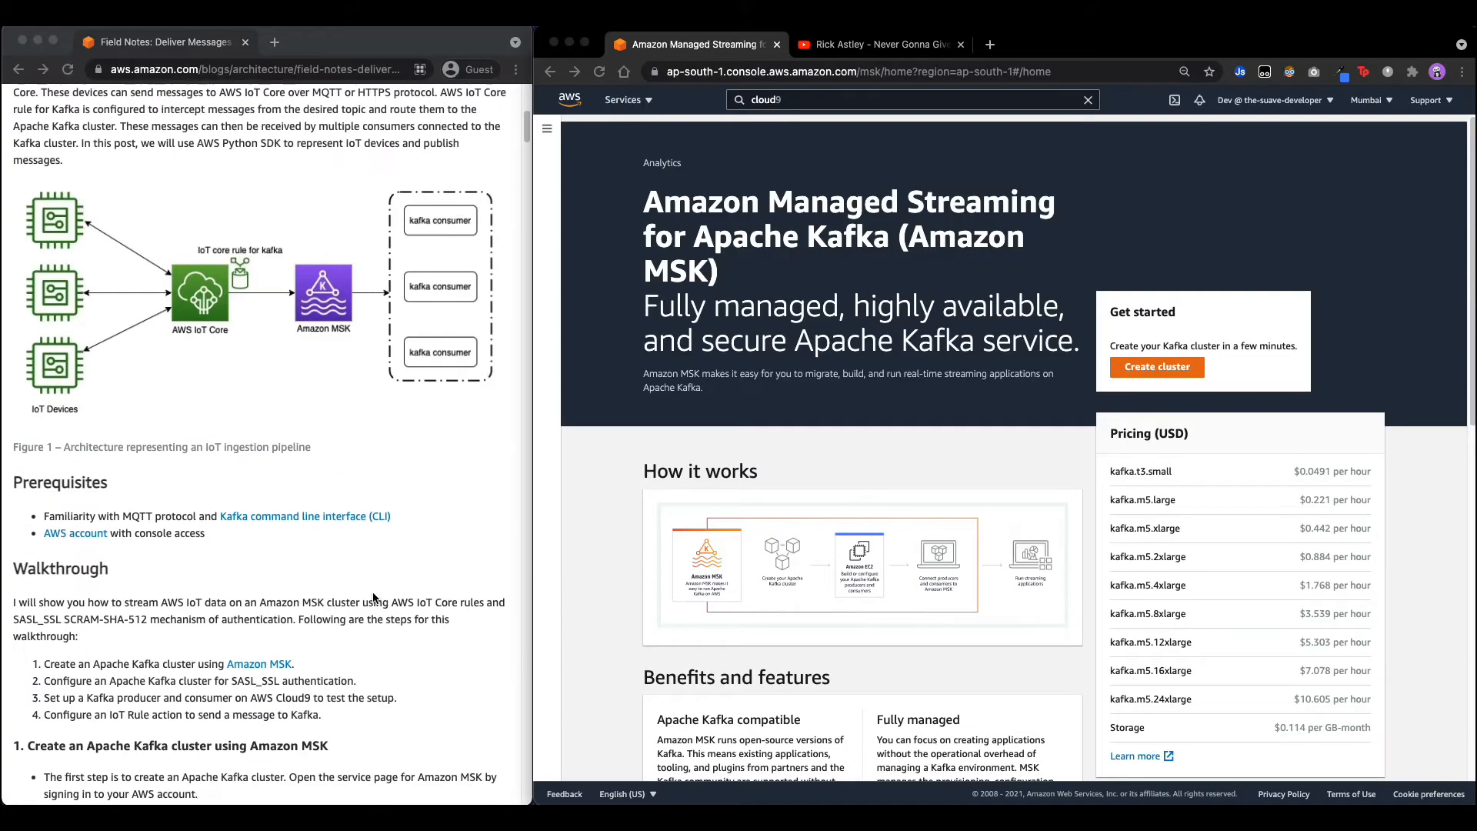
scroll(374, 598, "down", 5)
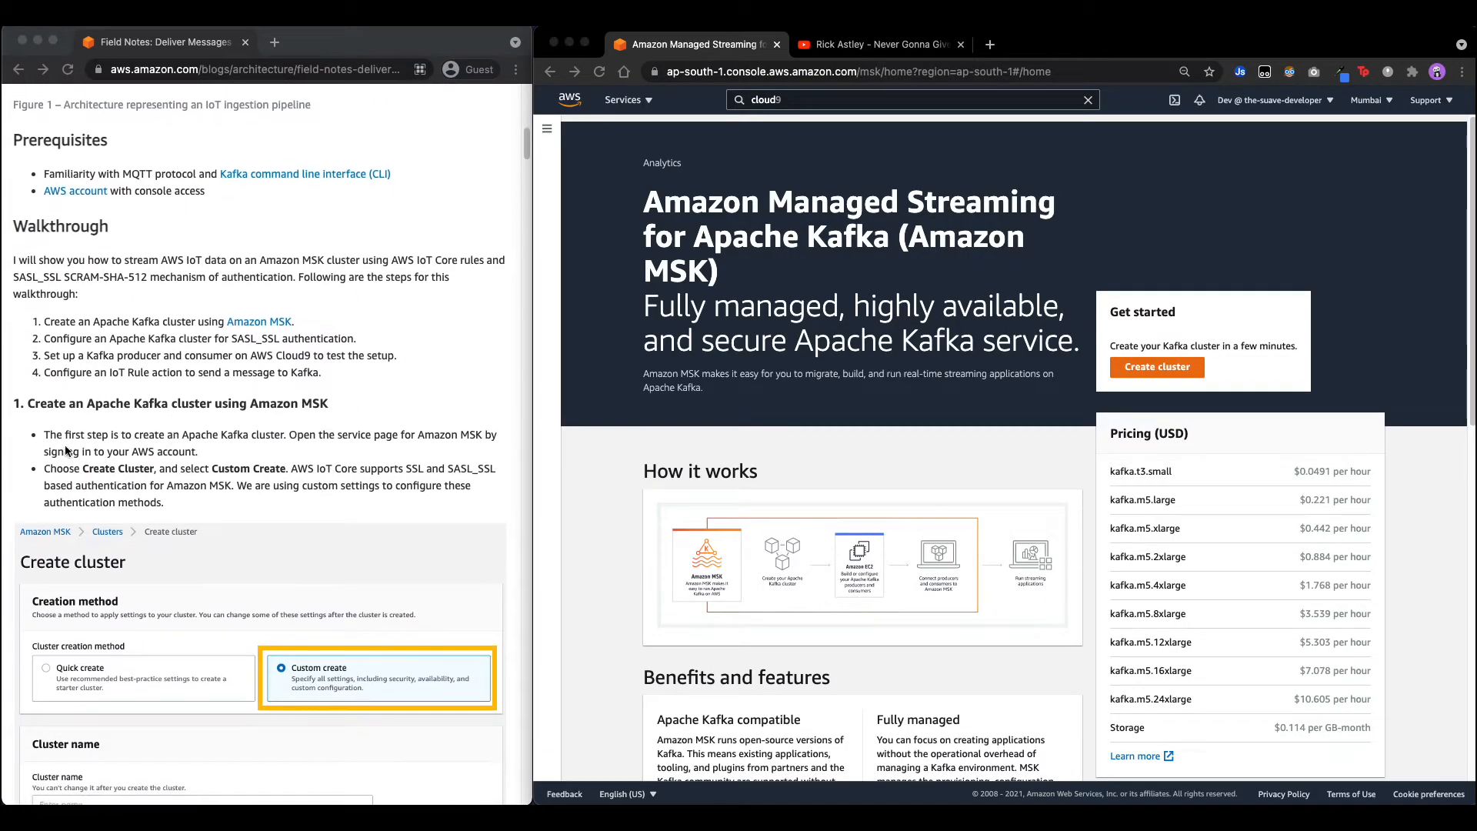
scroll(66, 451, "down", 2)
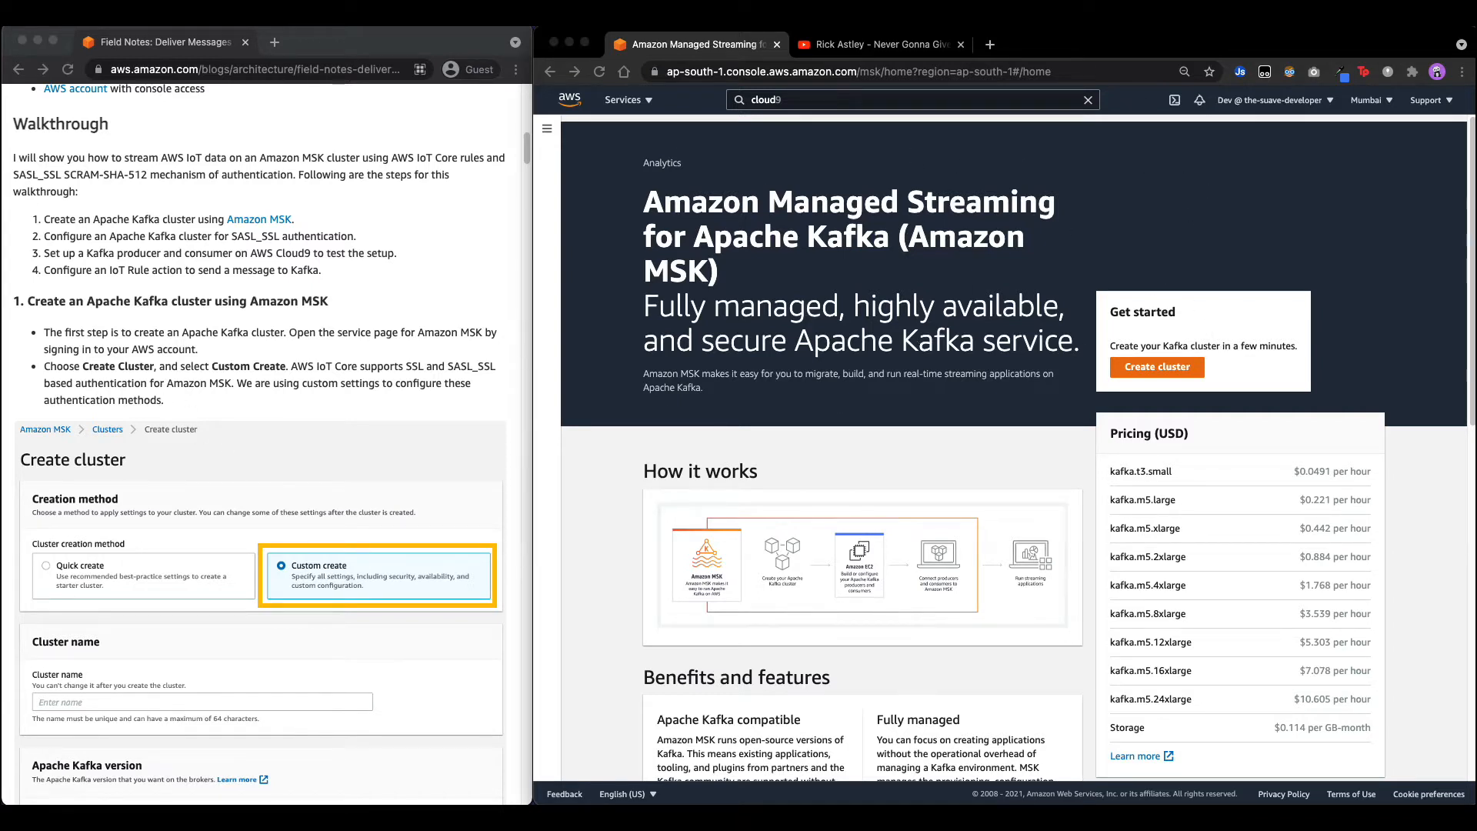
left_click(1088, 108)
left_click(1088, 104)
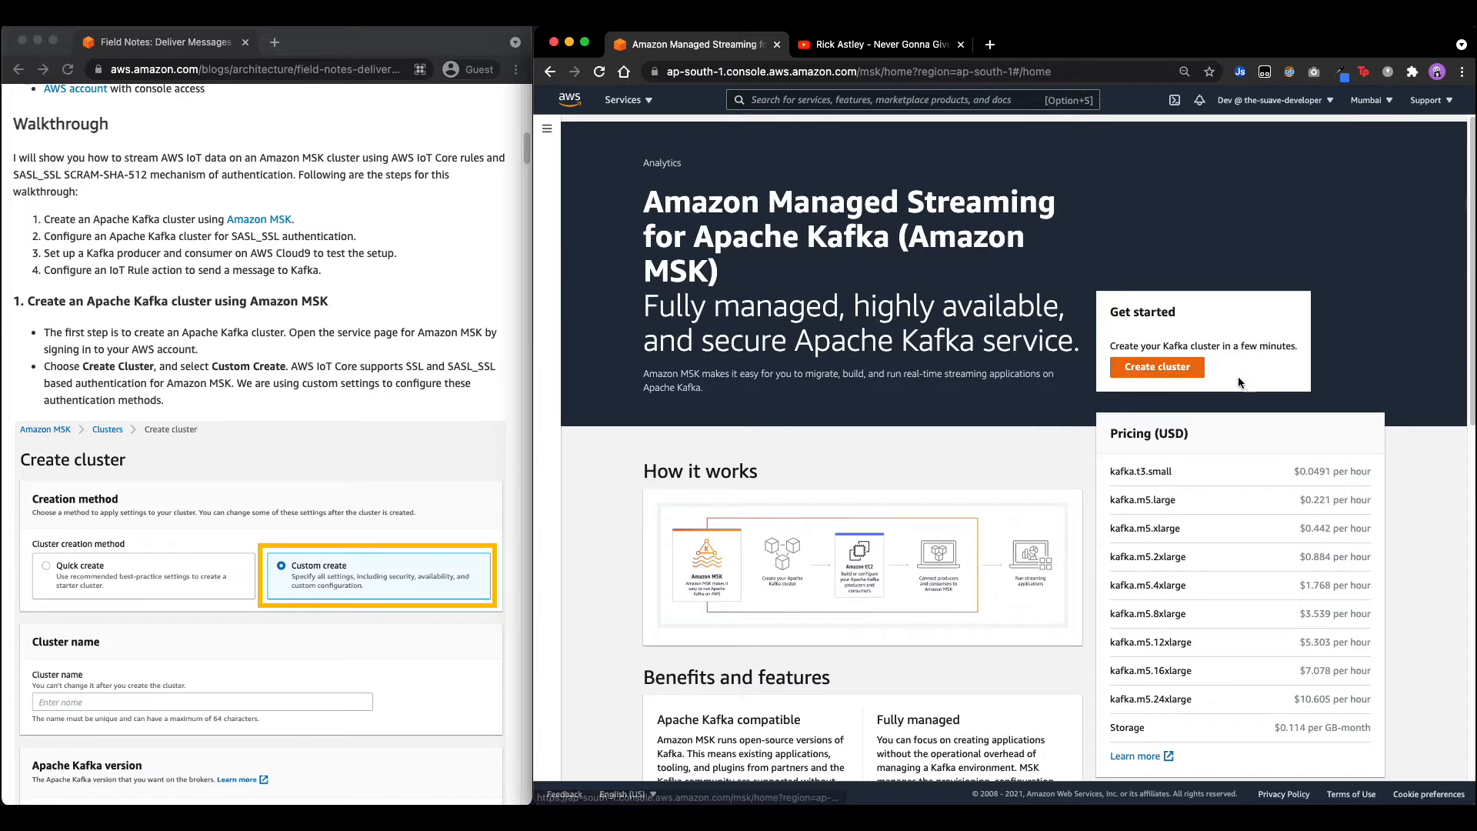
Start a Custom create cluster named IoTBlogCluster, keeping Kafka version 2.6.2.
left_click(1139, 370)
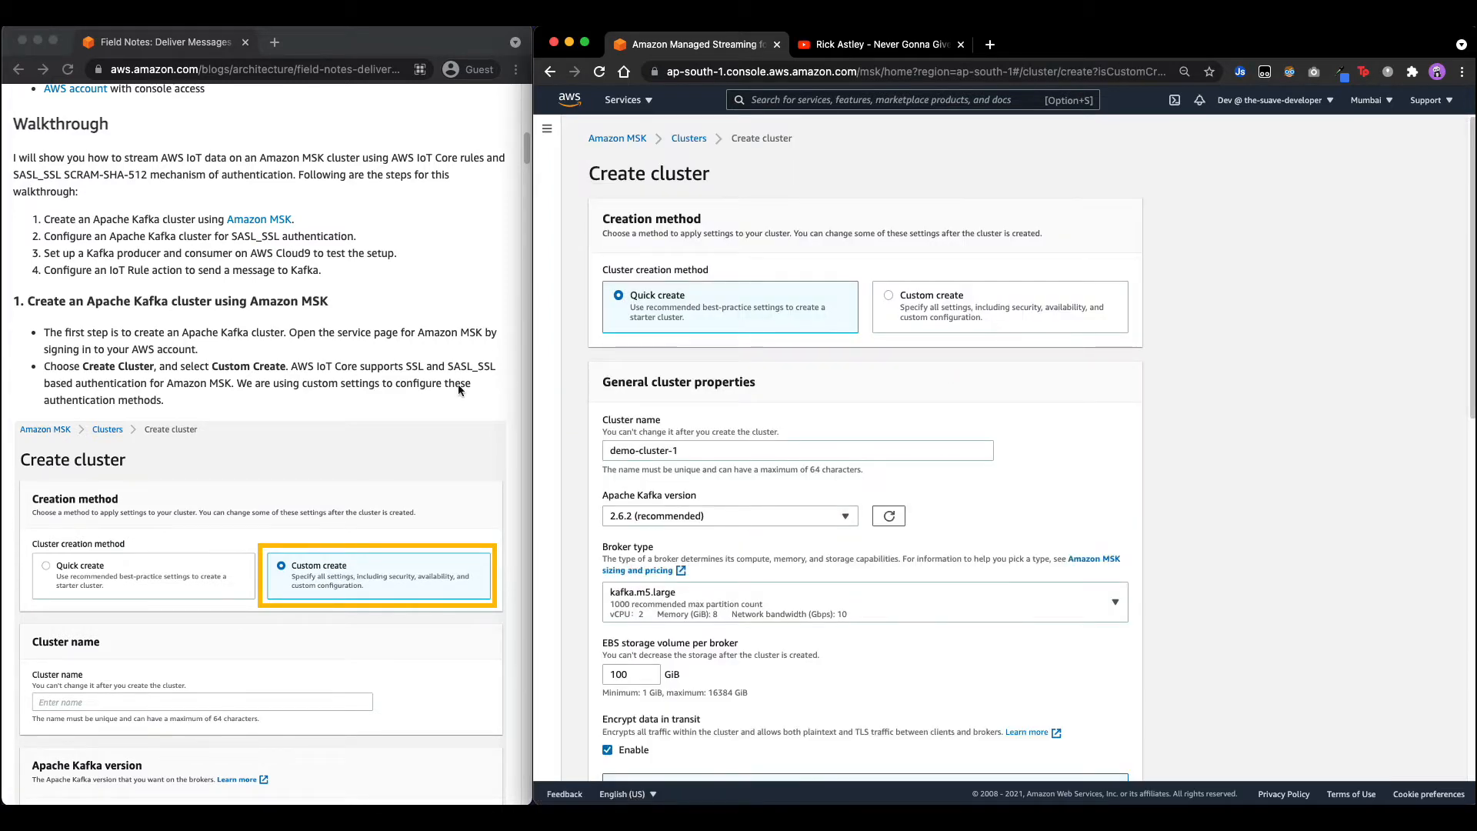
scroll(458, 389, "down", 4)
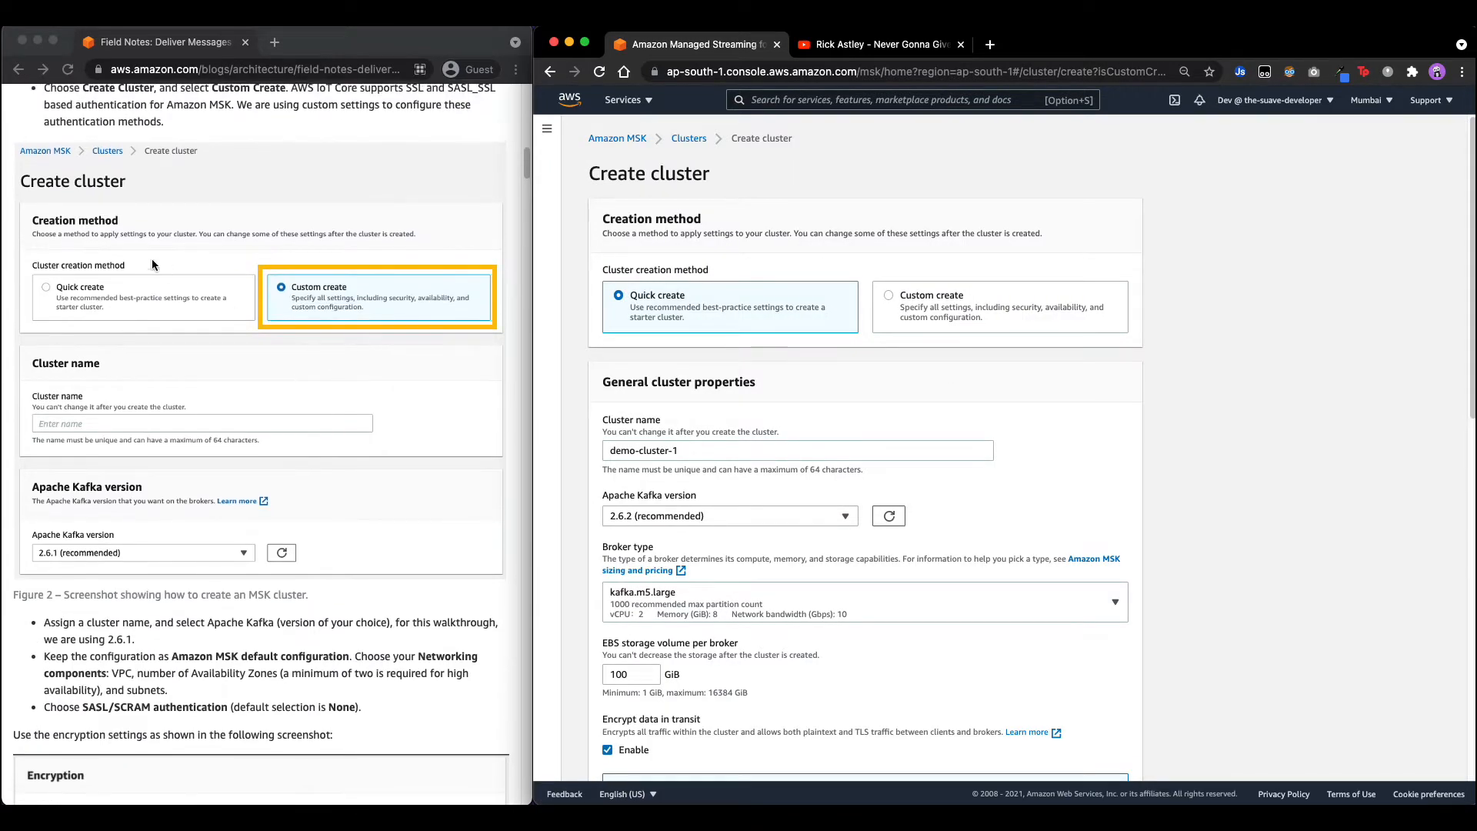
left_click(992, 312)
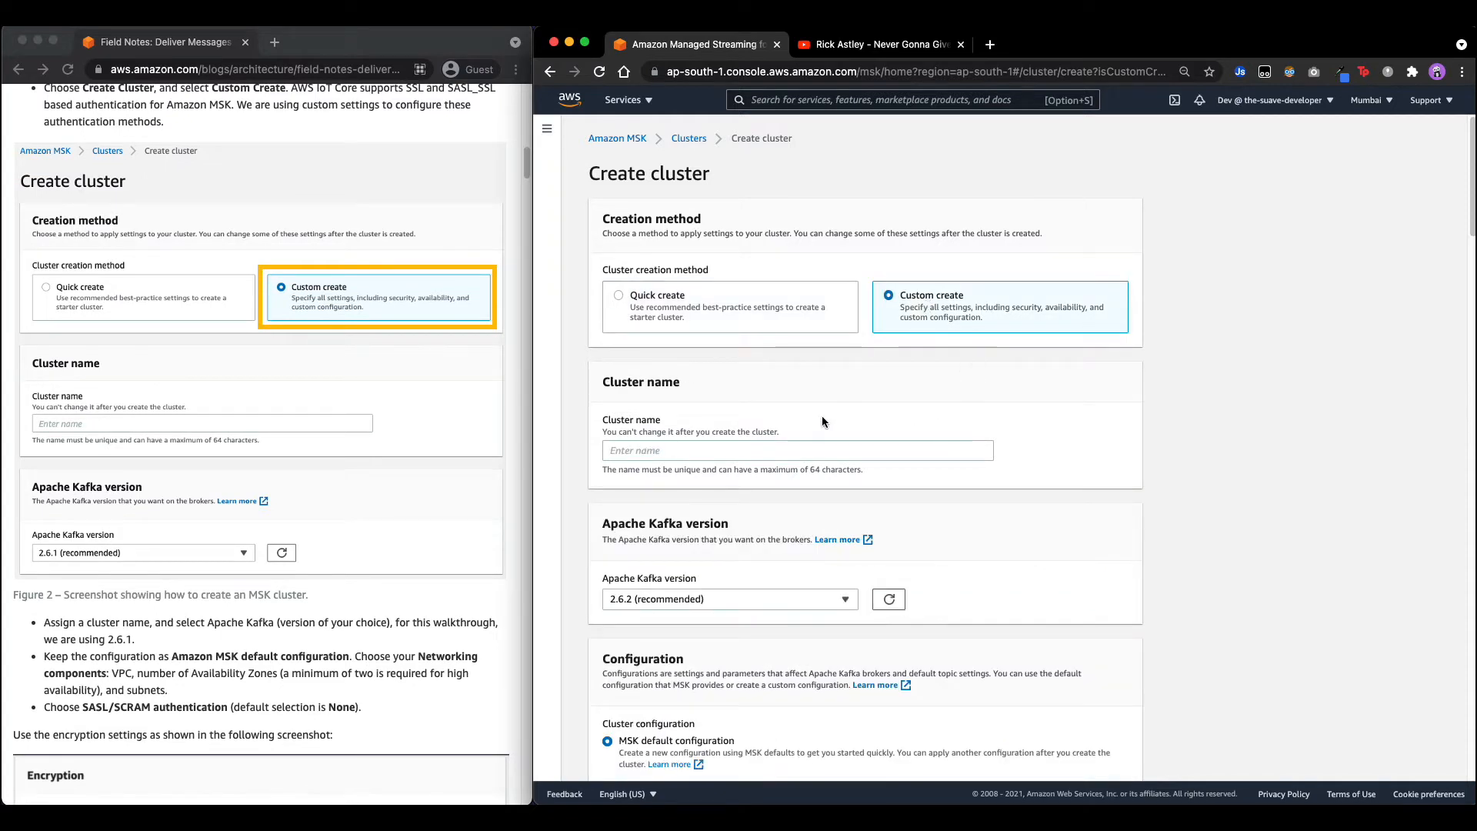
left_click(633, 449)
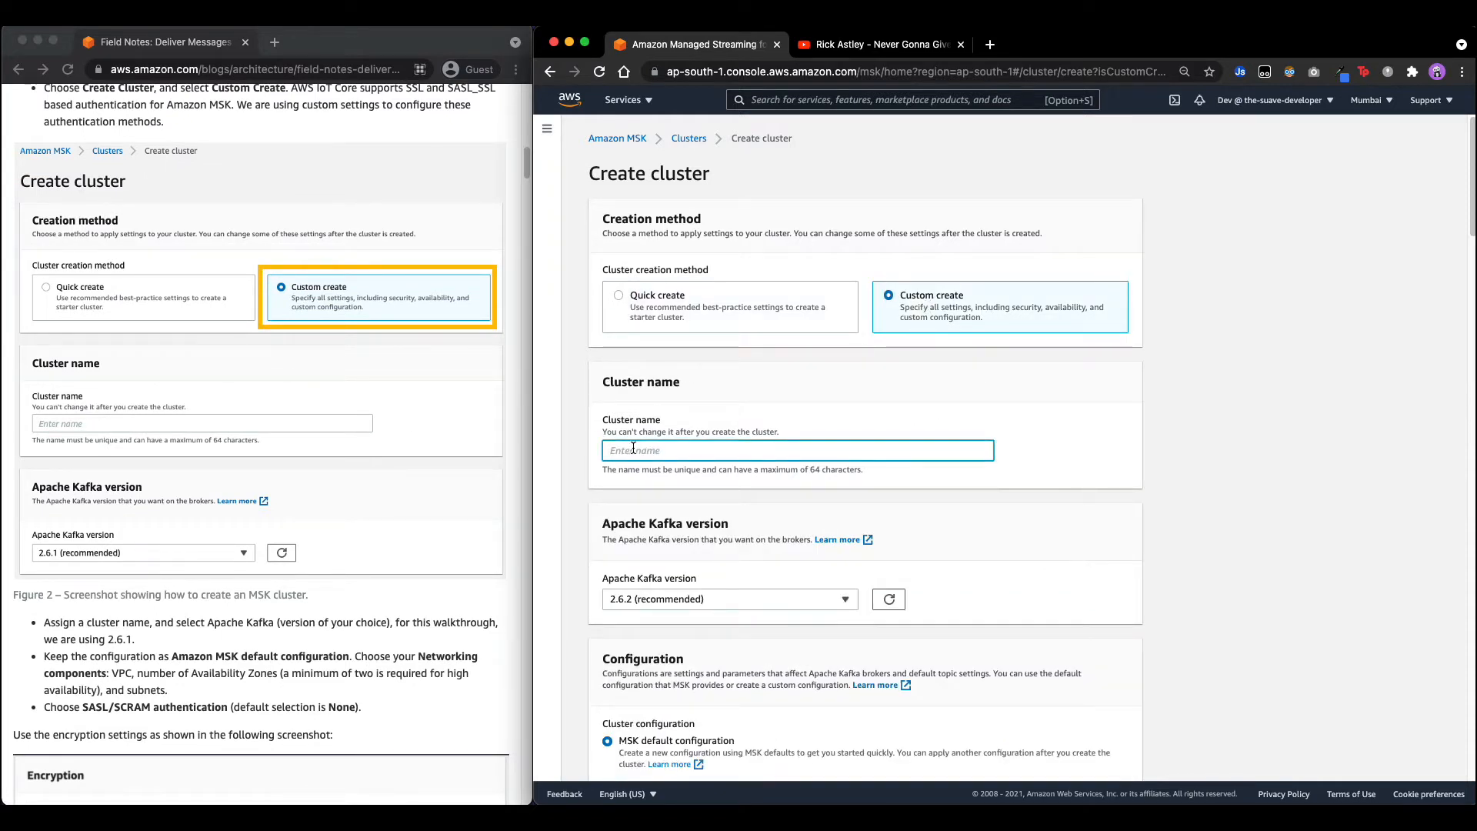
type("IoTBlogCluster")
scroll(822, 517, "down", 5)
Place the cluster in vpc-32aefa5a using two availability zones.
scroll(782, 429, "down", 5)
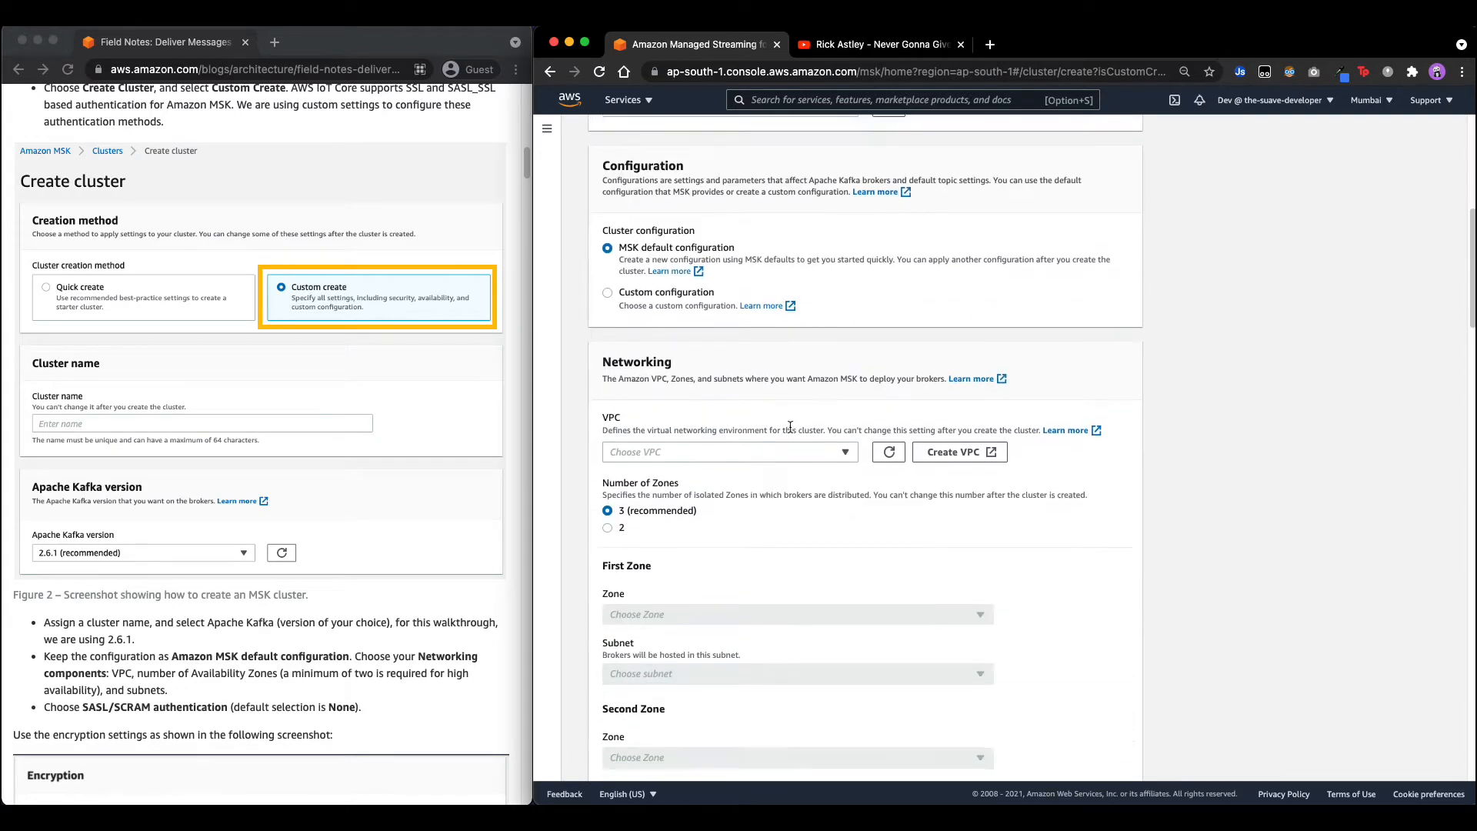
left_click(717, 316)
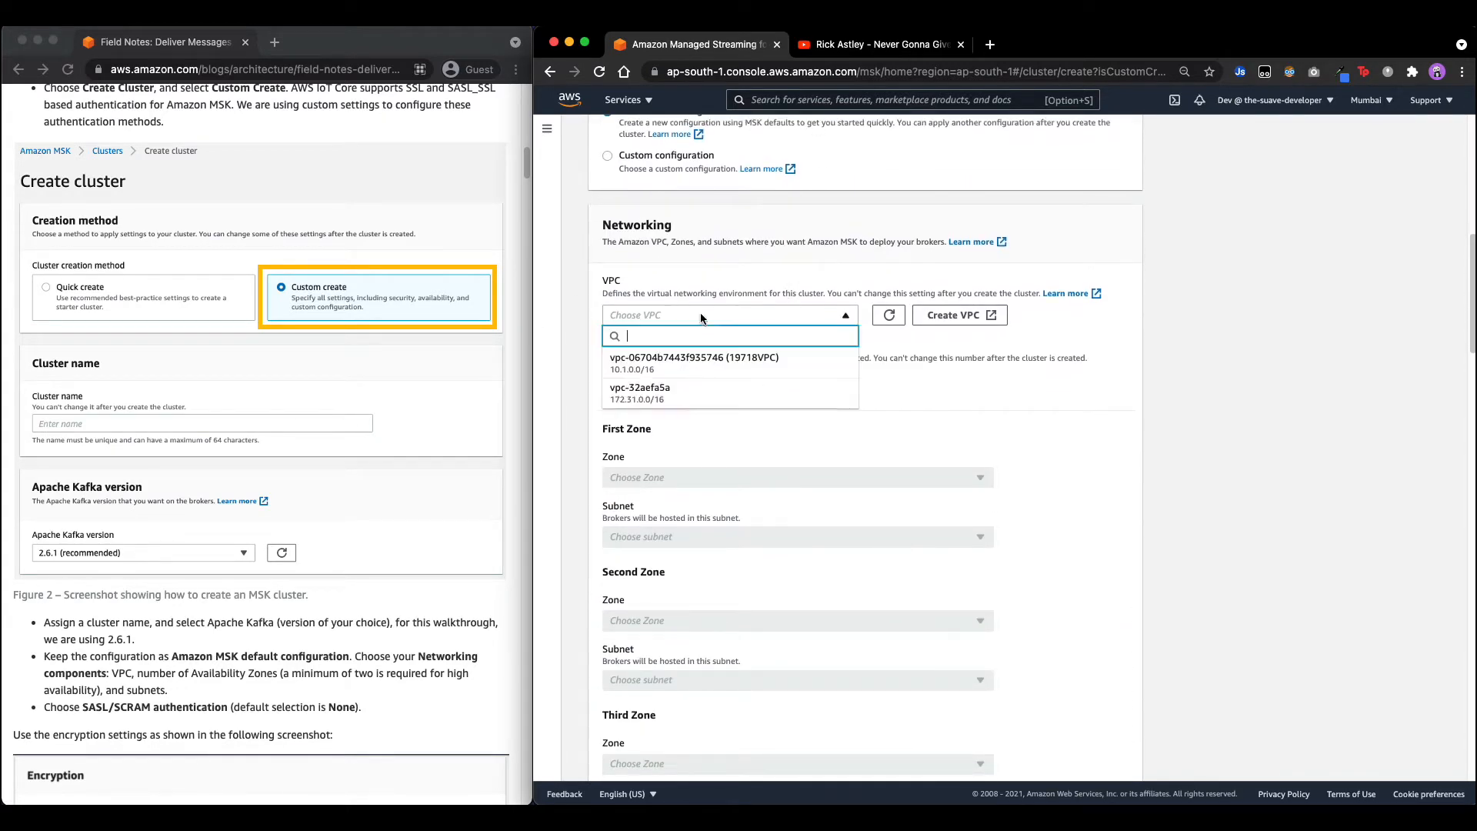
left_click(679, 396)
left_click(608, 392)
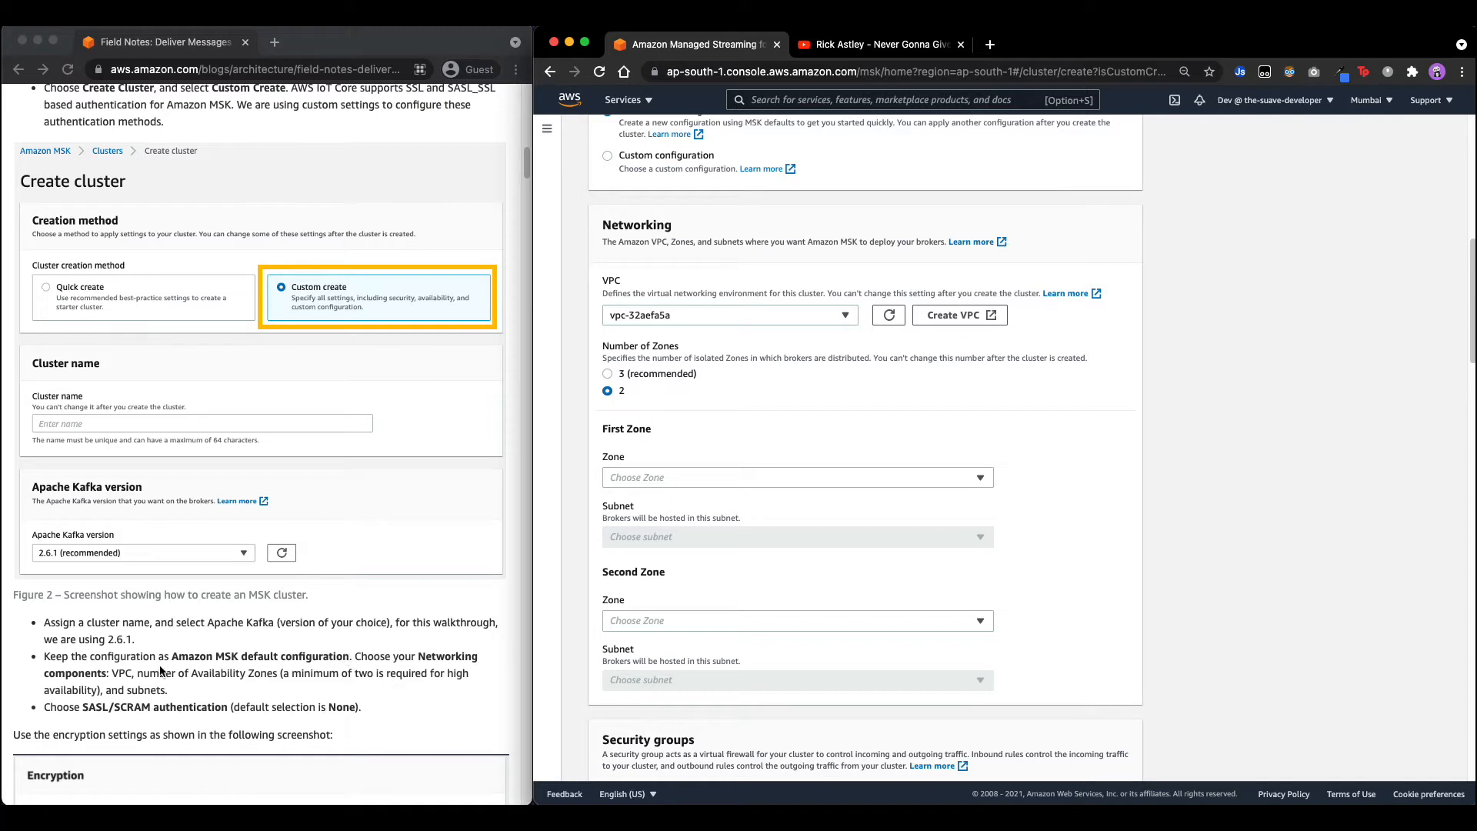
left_click_drag(291, 674, 471, 682)
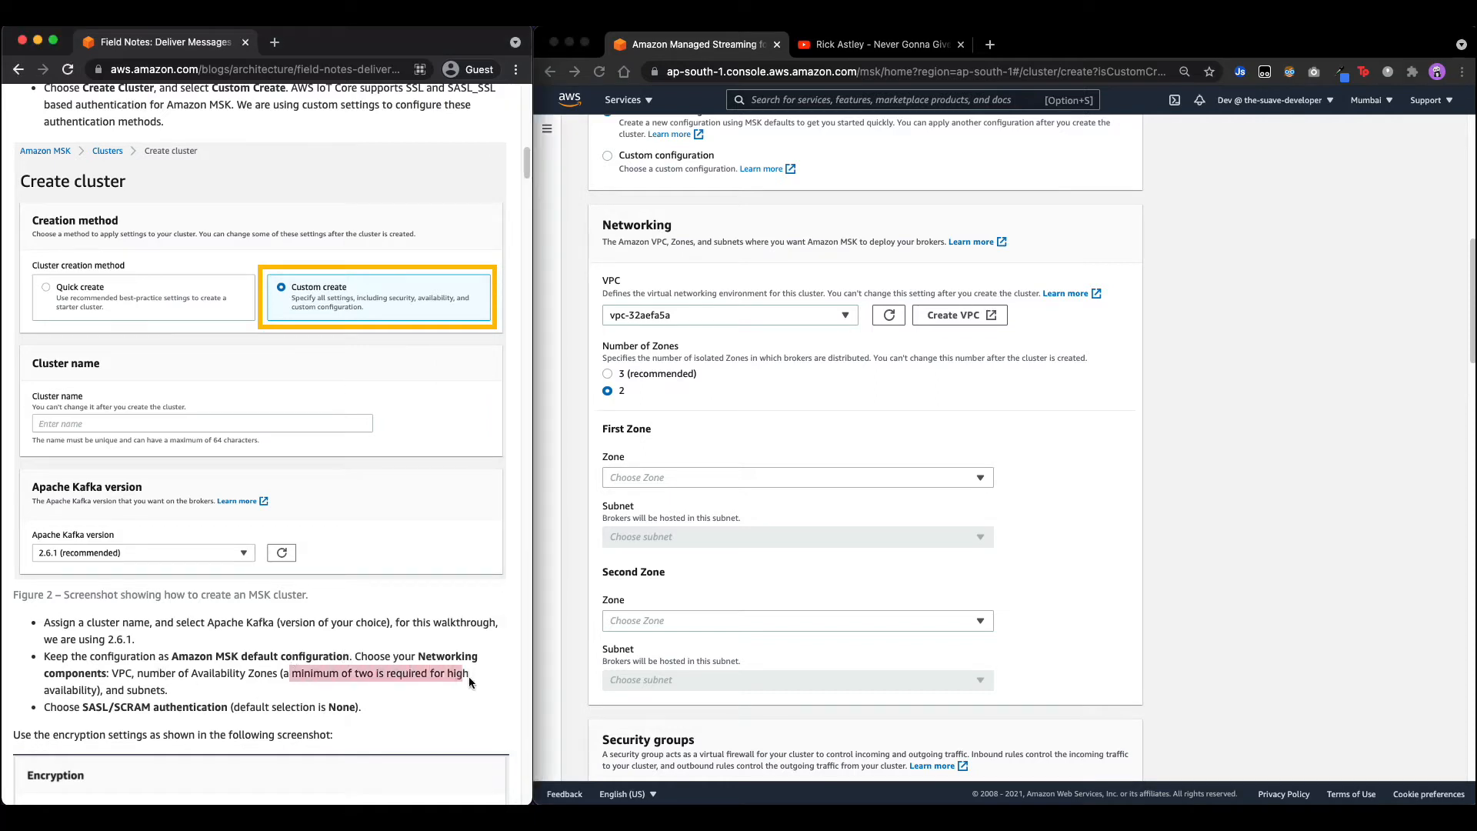
Set the first zone to ap-south-1b with subnet-4db31c01.
left_click(728, 479)
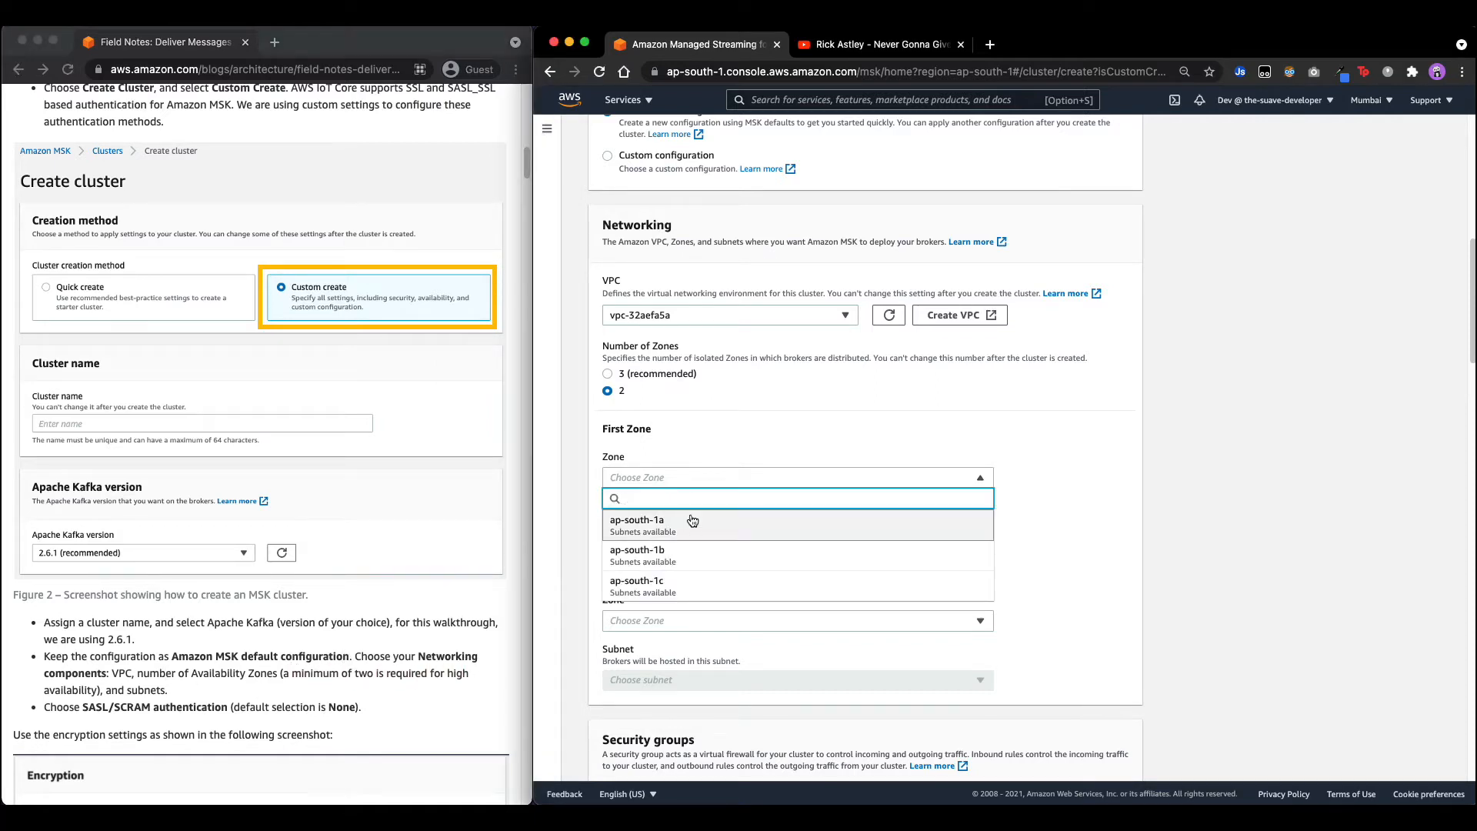
left_click(690, 554)
left_click(674, 530)
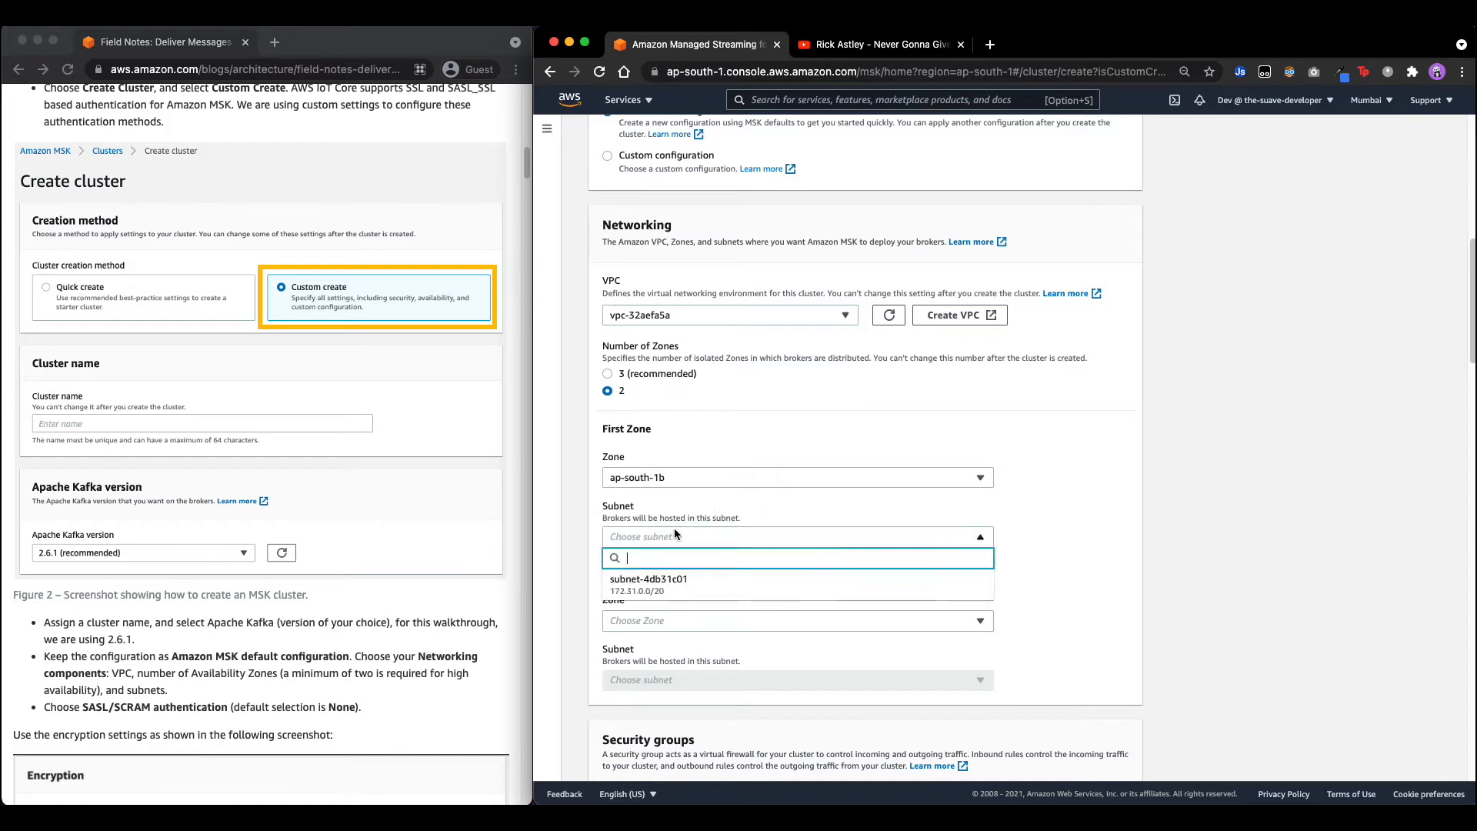
left_click(675, 581)
Set the second zone to ap-south-1a with subnet-a5a8d6cd.
left_click(683, 620)
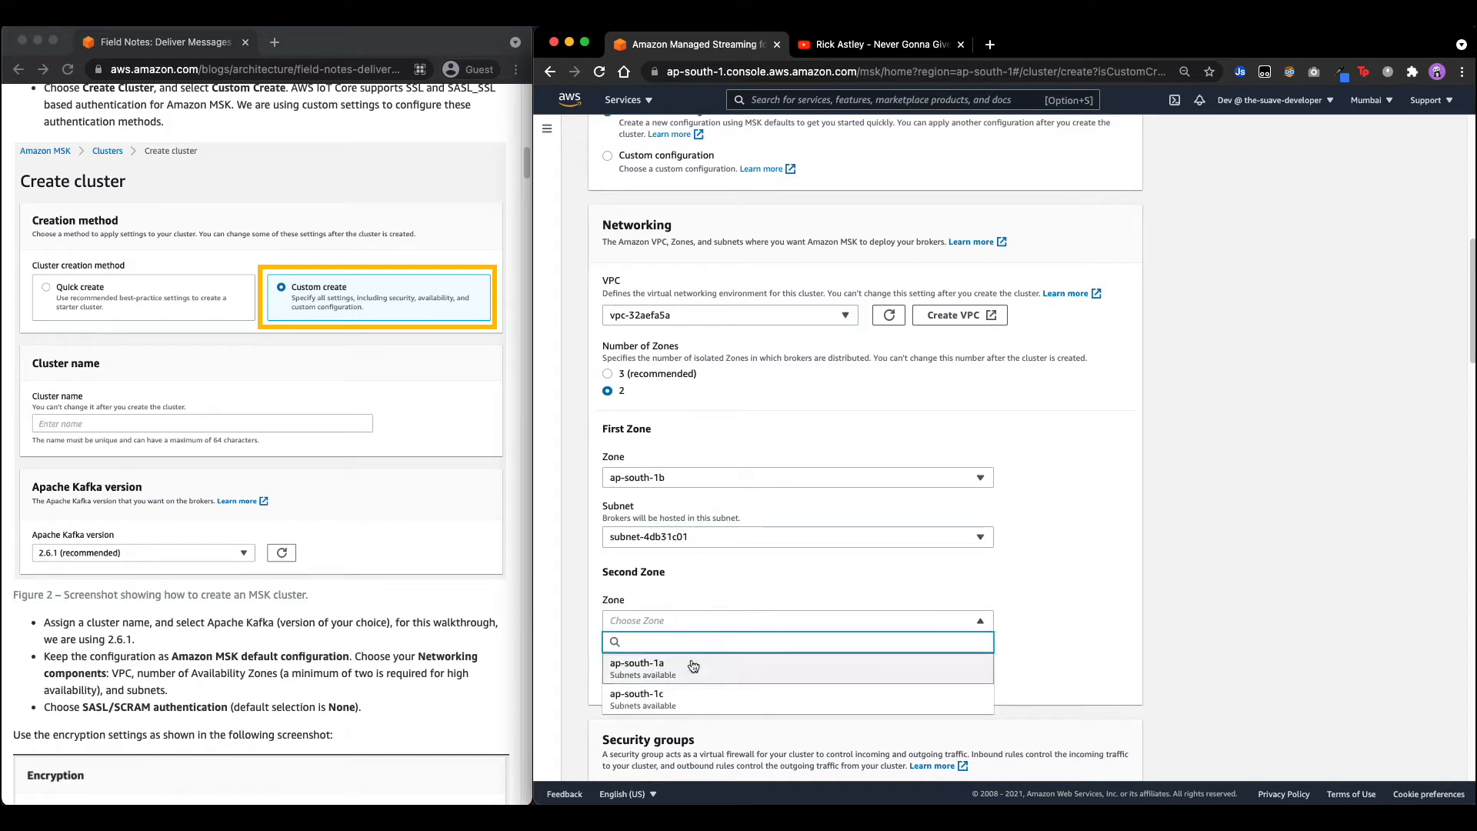
left_click(695, 697)
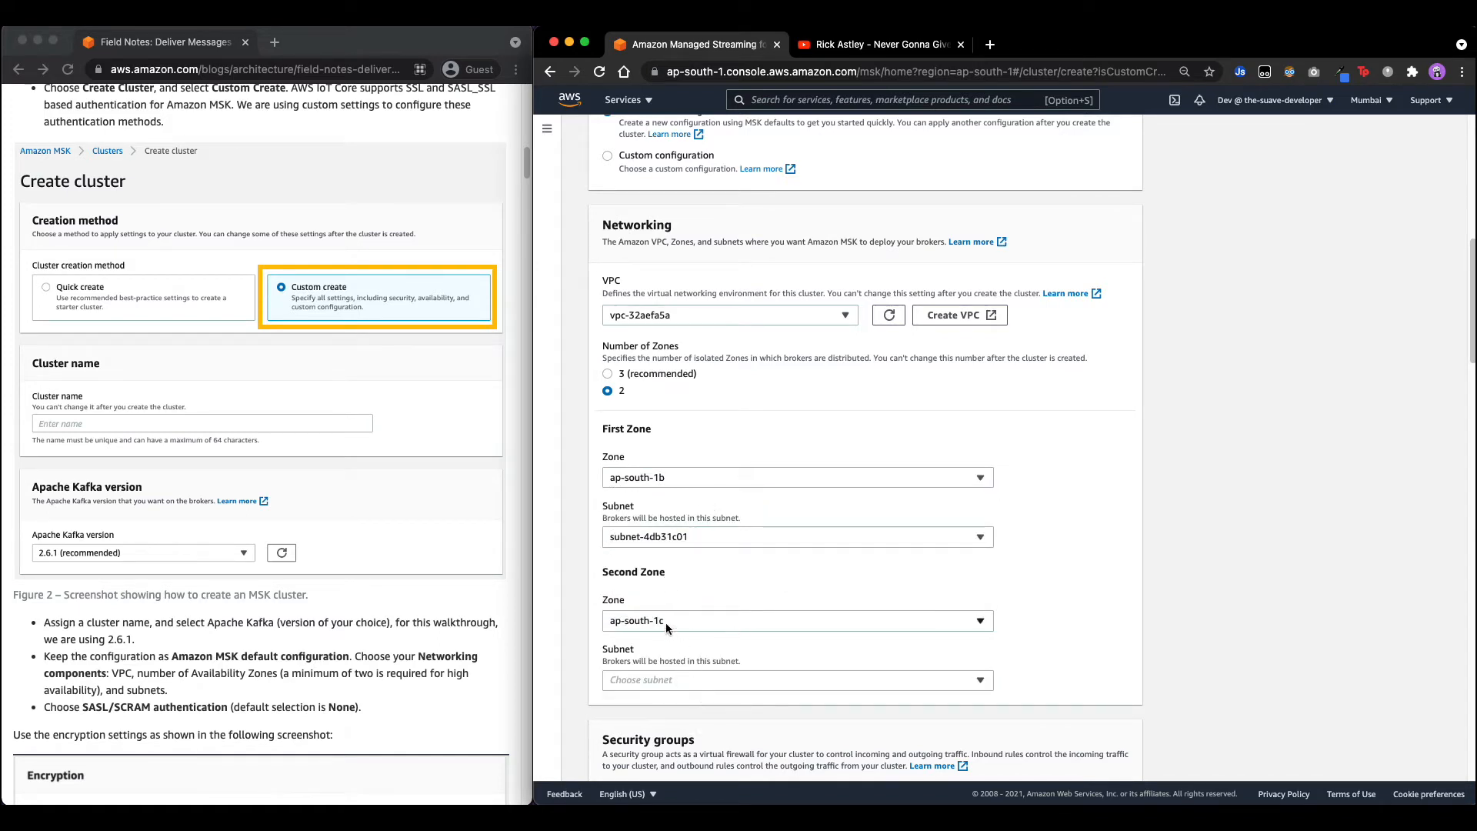
left_click(666, 621)
left_click(692, 654)
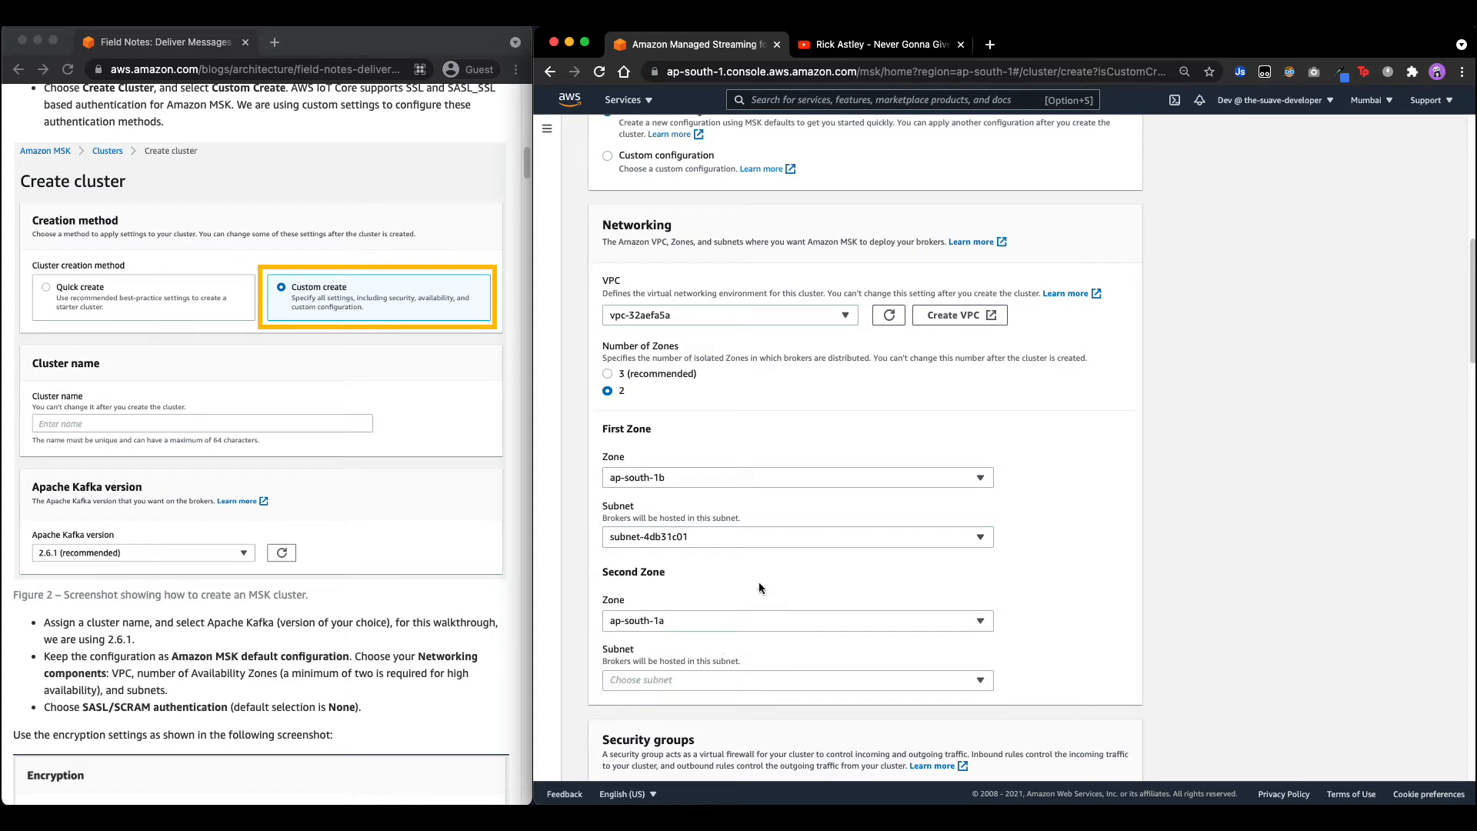
left_click(657, 680)
left_click(663, 719)
Highlight the SASL/SCRAM authentication step in the blog walkthrough.
scroll(796, 540, "down", 4)
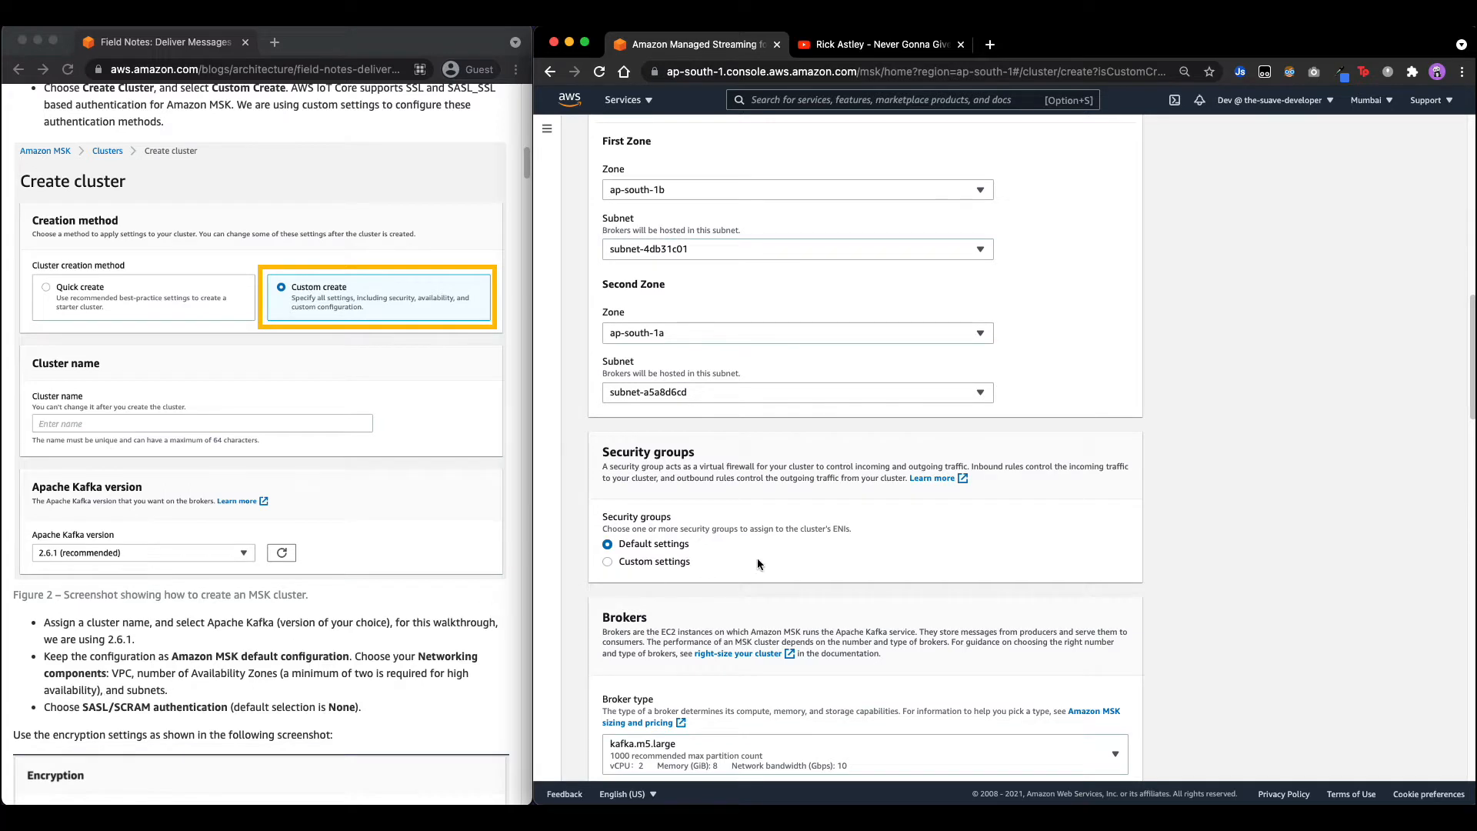
scroll(756, 557, "down", 3)
left_click(83, 707)
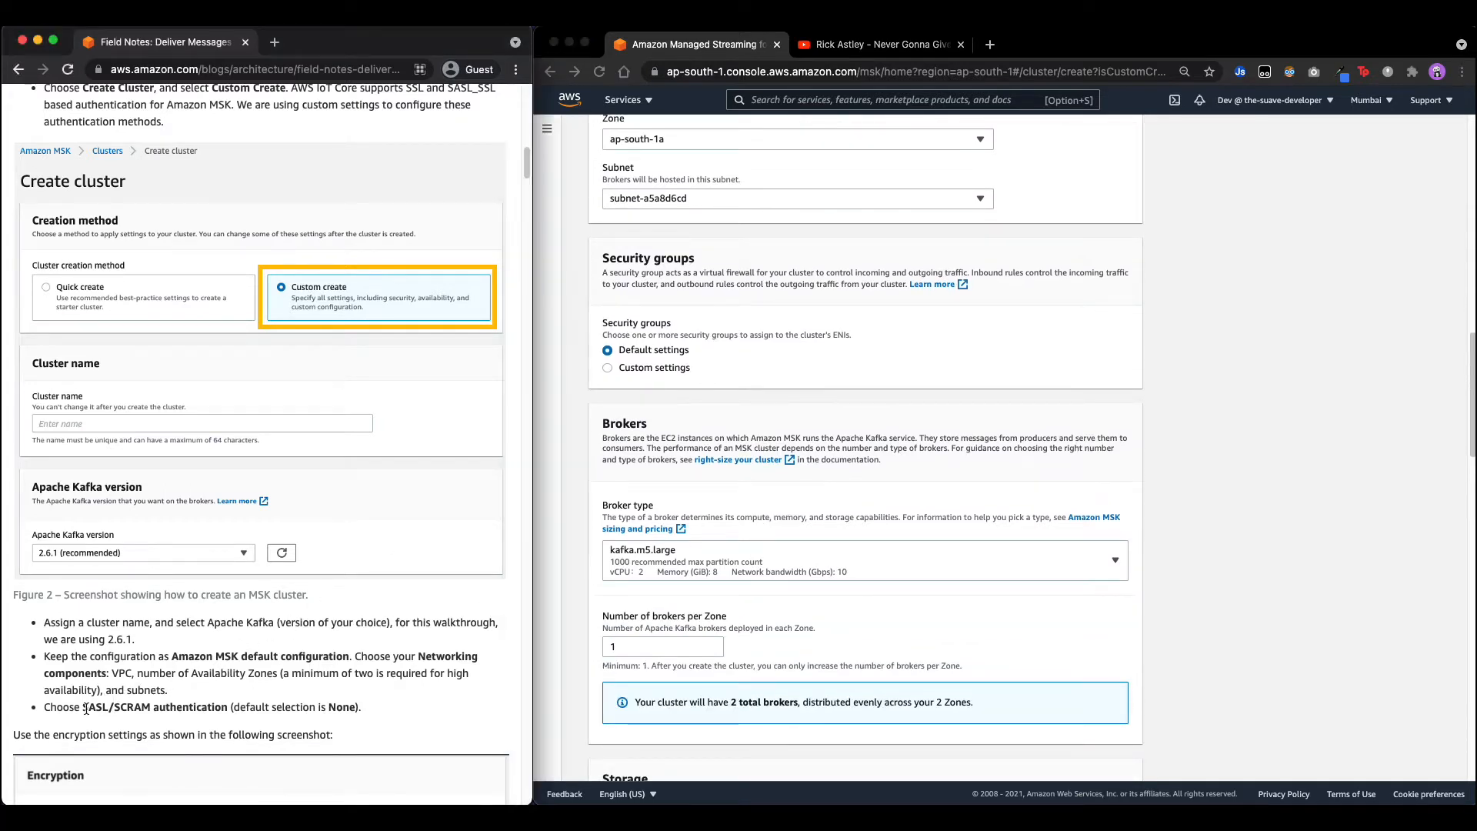
left_click_drag(82, 706, 222, 709)
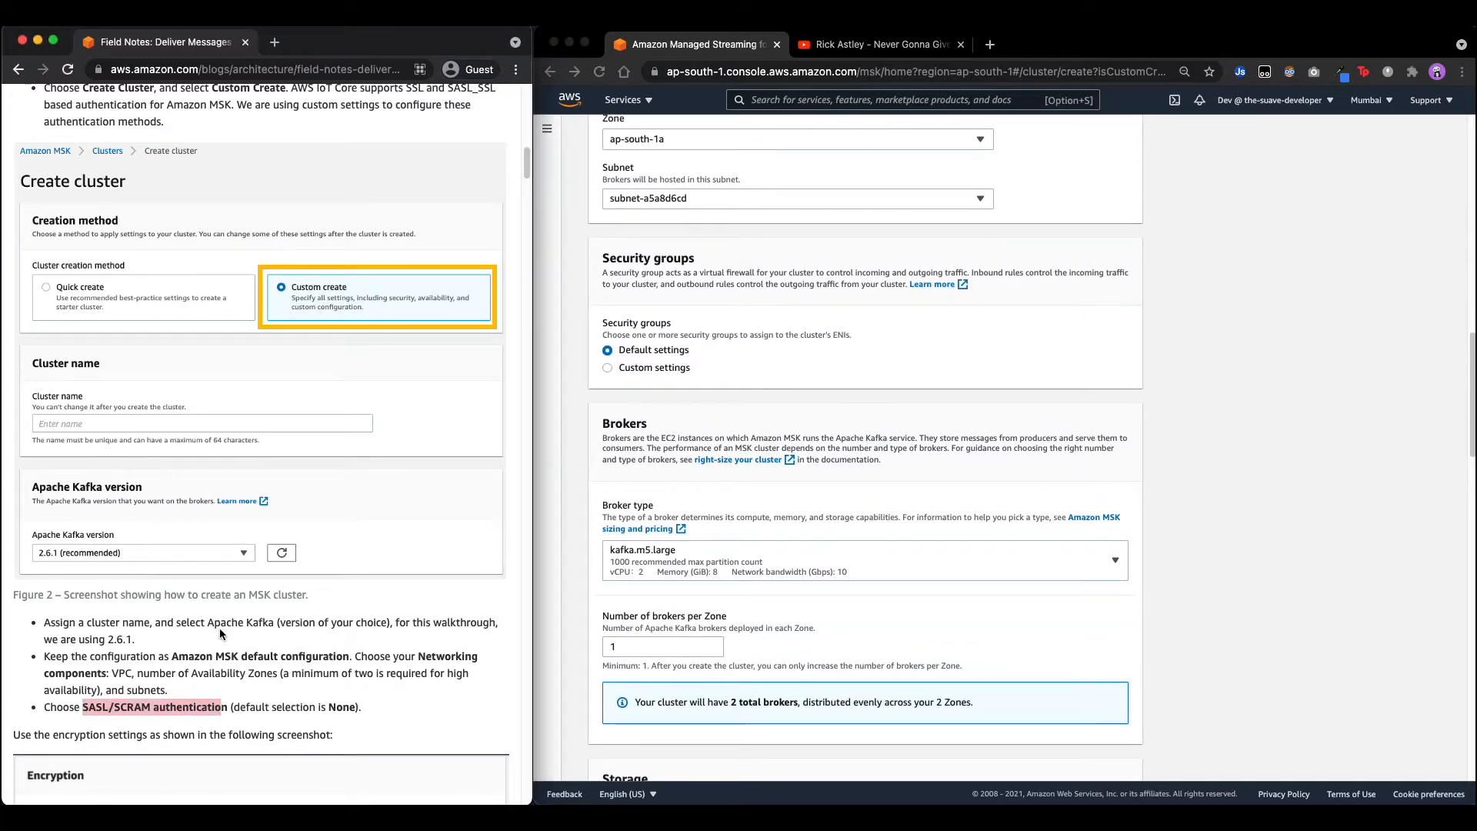
Select SASL/SCRAM authentication as the cluster's access control method.
scroll(856, 539, "down", 9)
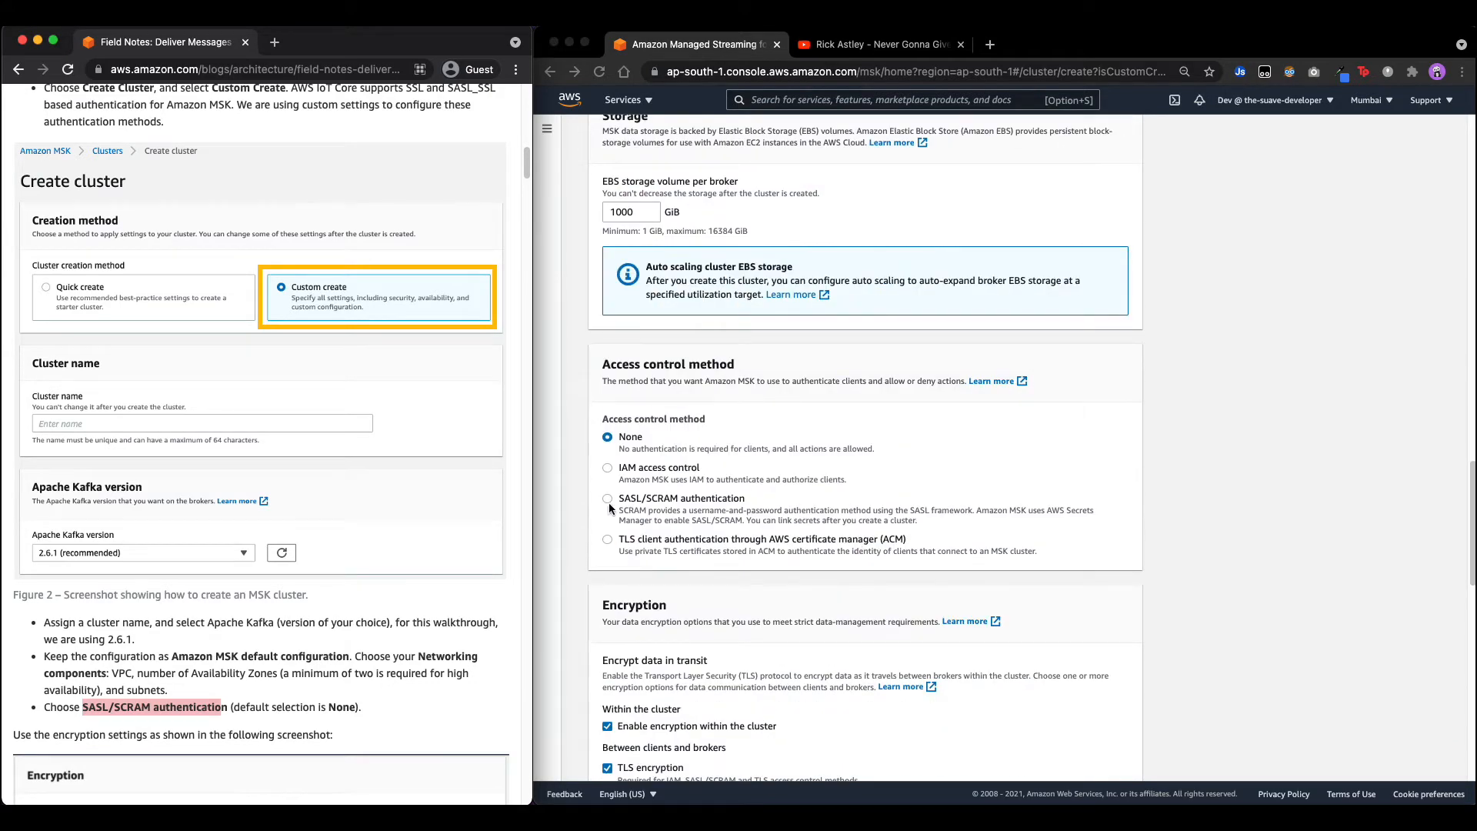
left_click(609, 505)
left_click(608, 499)
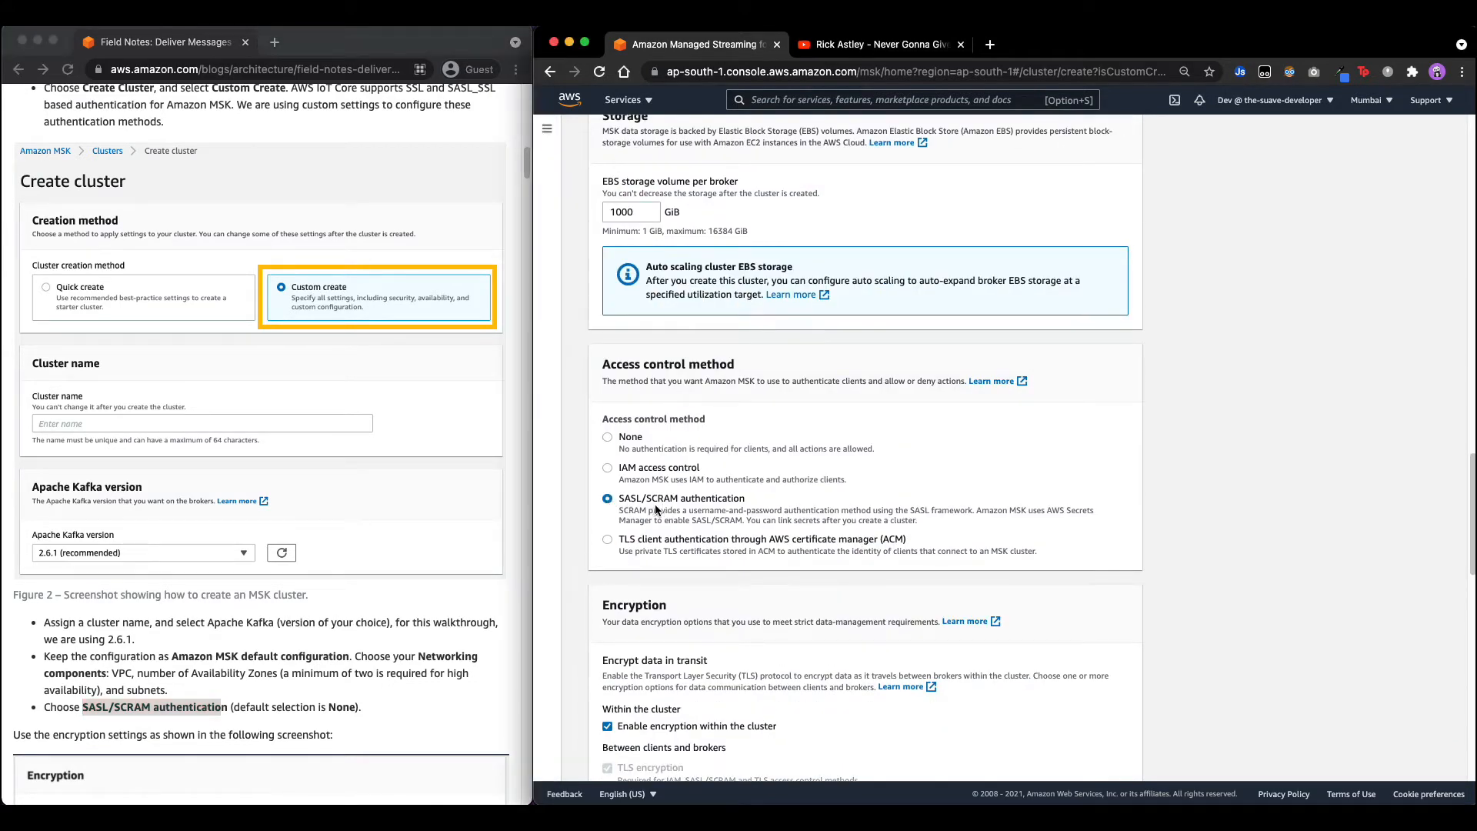
scroll(412, 574, "down", 4)
scroll(331, 533, "down", 4)
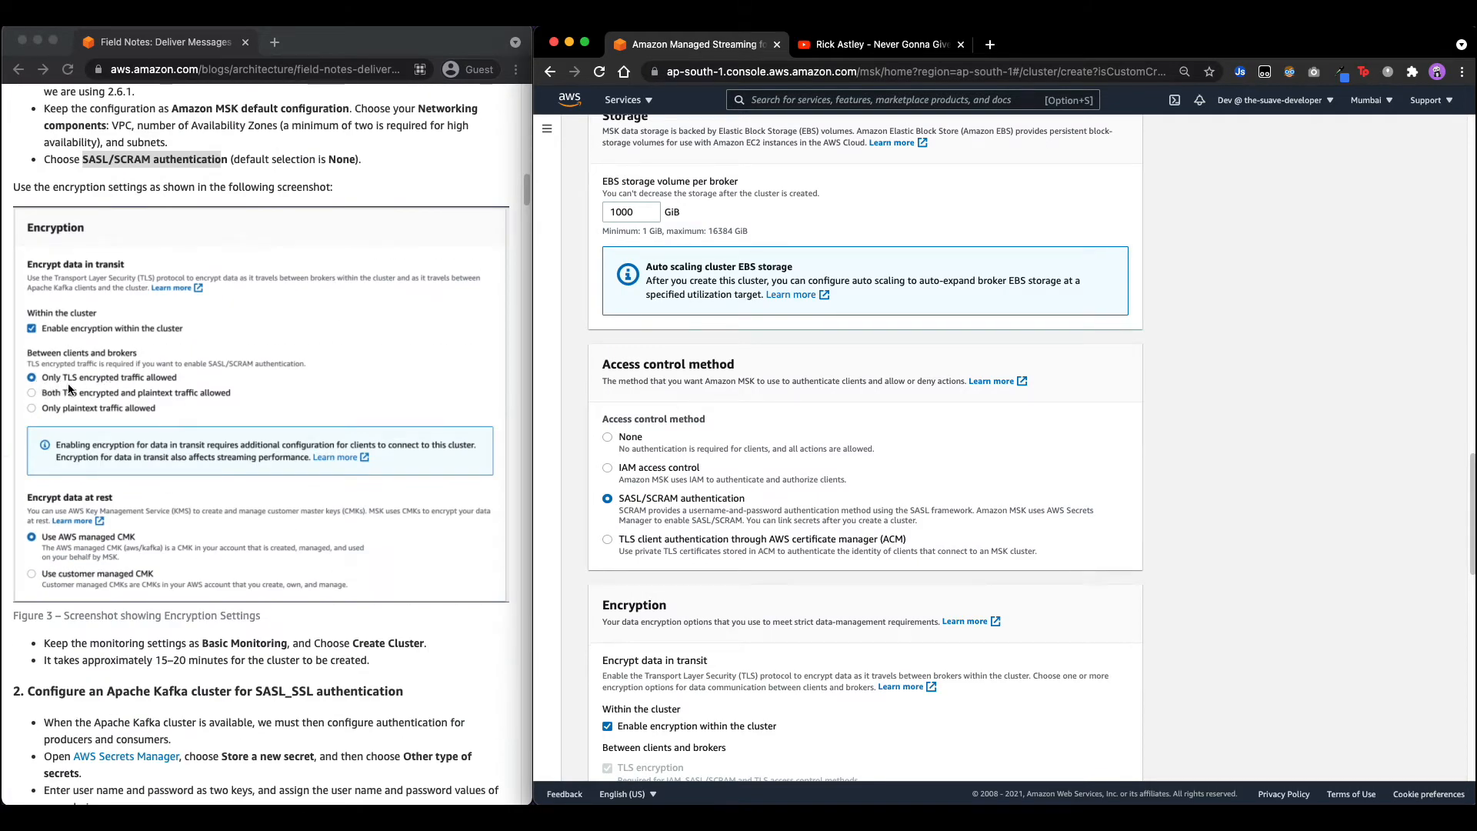
scroll(700, 535, "down", 5)
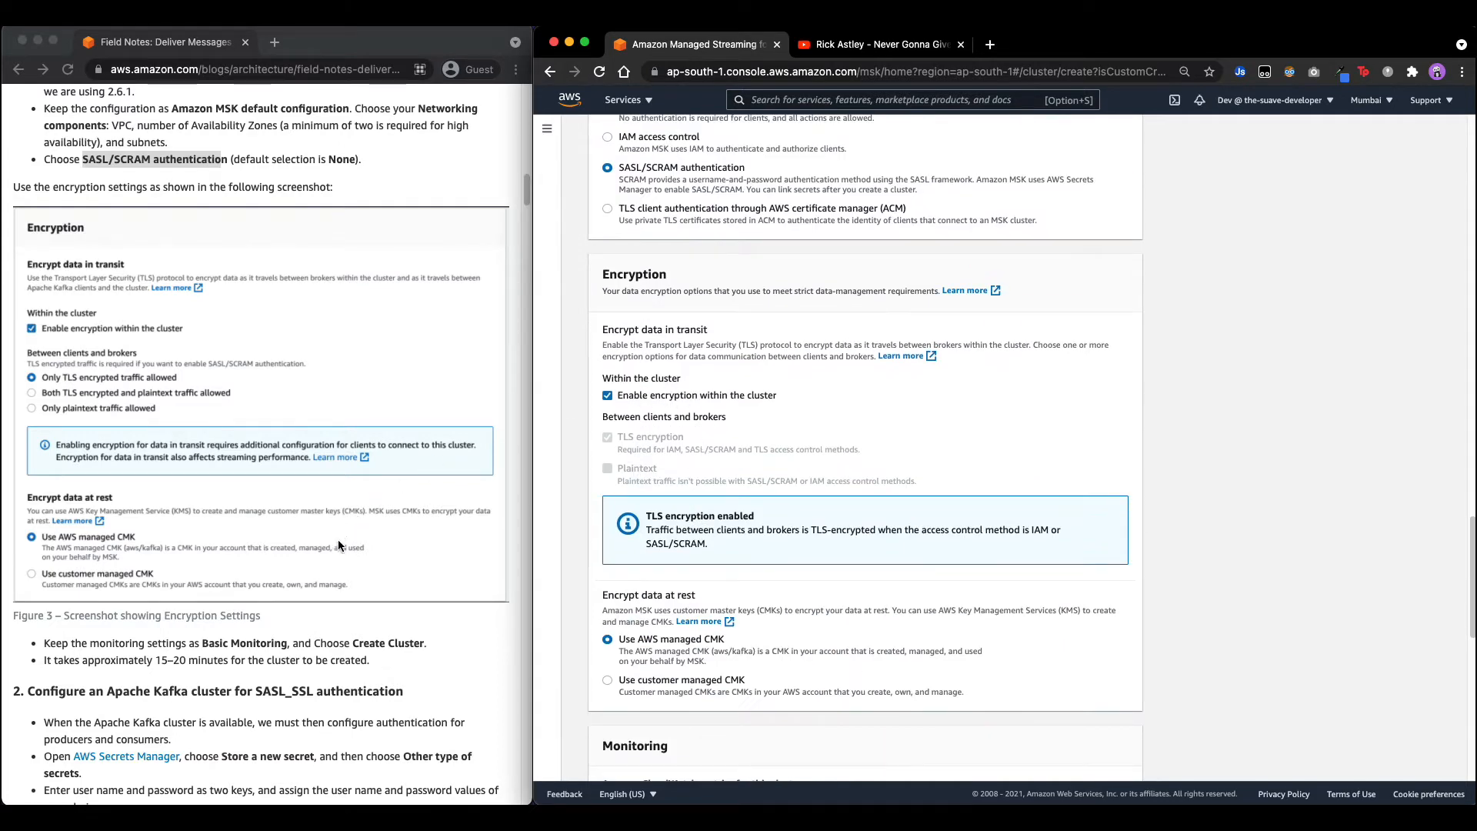
Keep default TLS encryption and Basic monitoring, checking the blog's Basic Monitoring note.
scroll(341, 541, "up", 4)
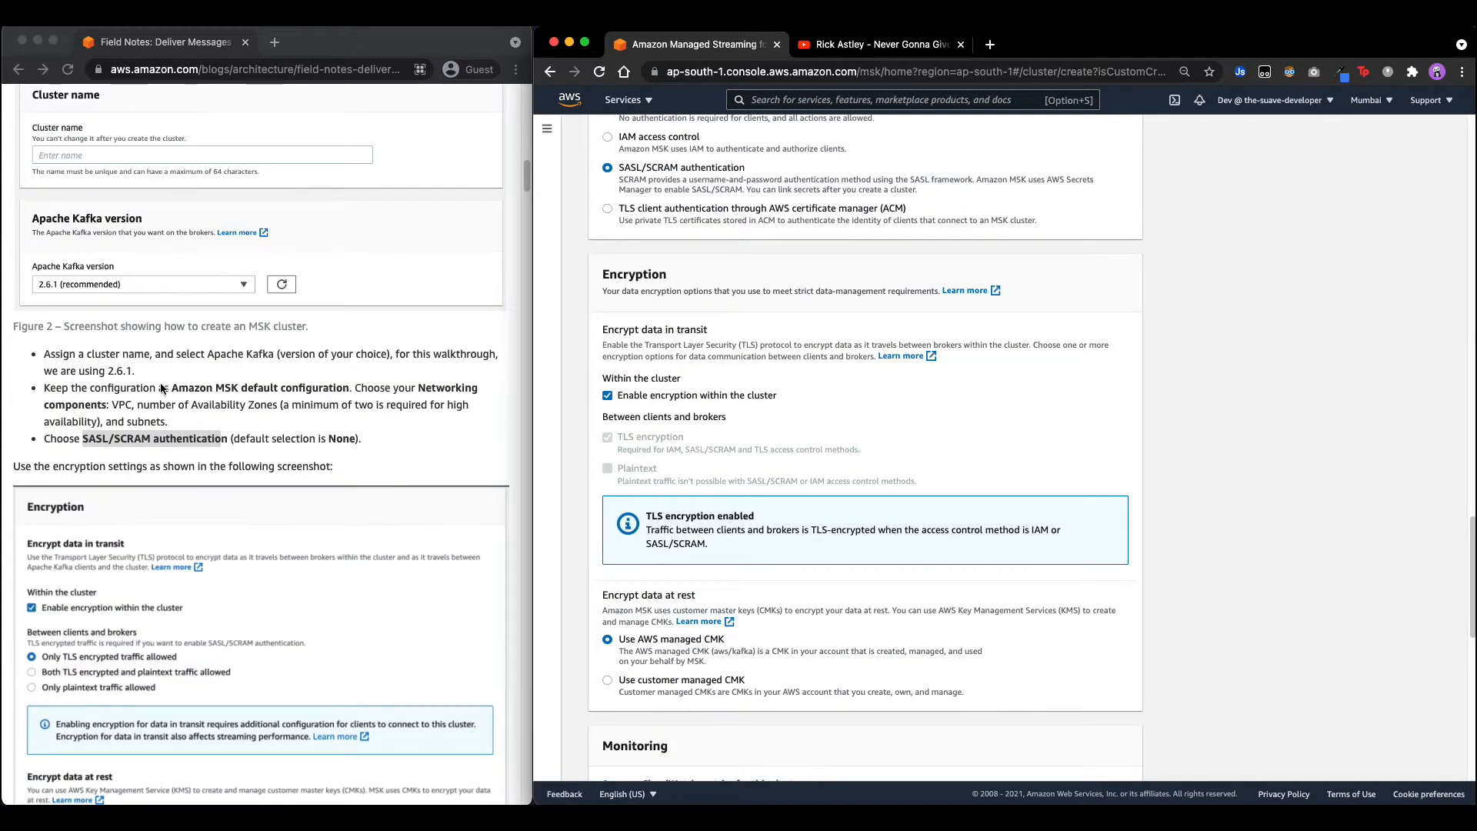
scroll(778, 534, "down", 8)
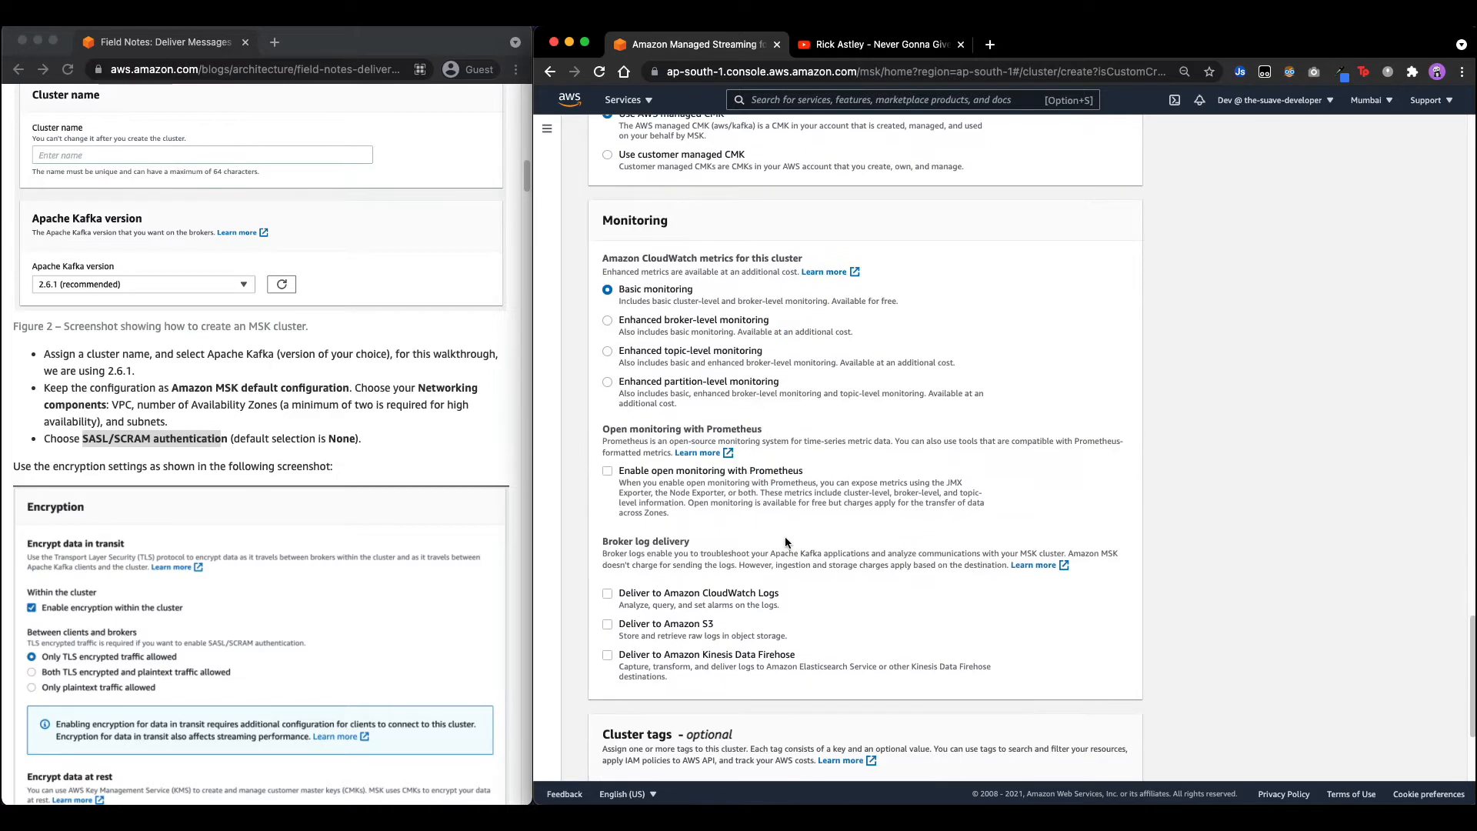
scroll(784, 537, "down", 1)
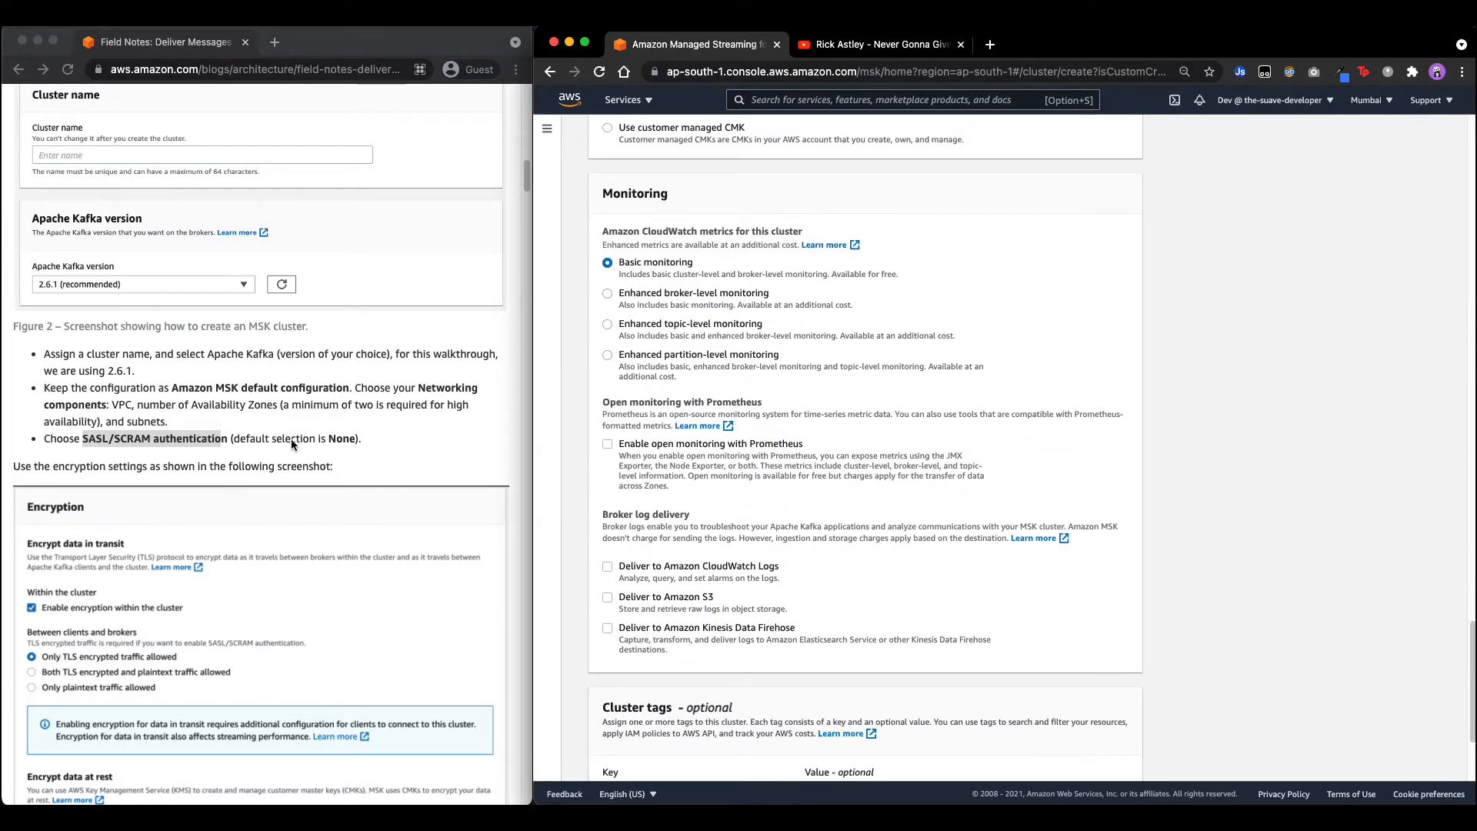
scroll(290, 439, "down", 7)
left_click(209, 452)
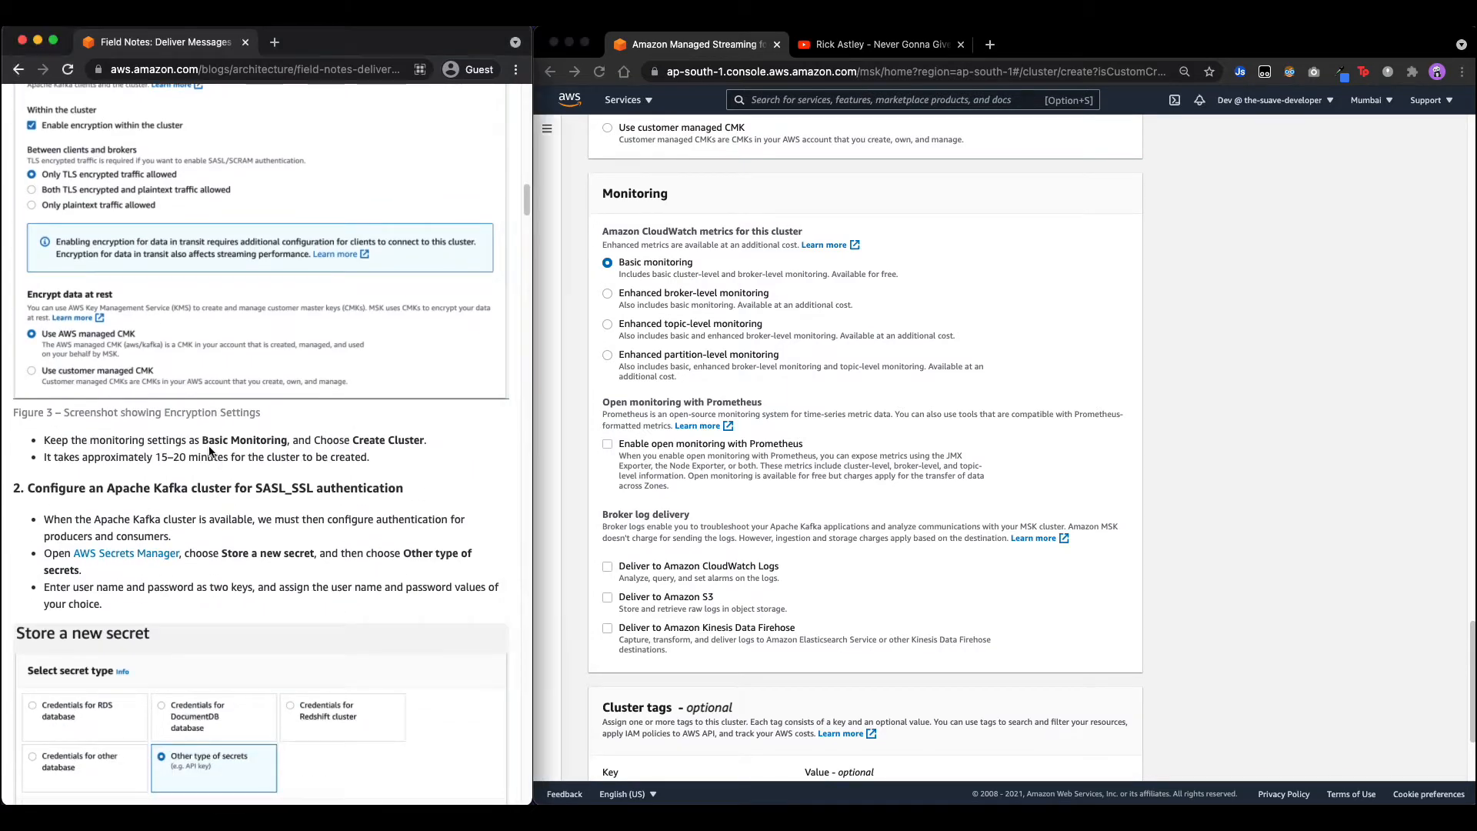
left_click_drag(203, 440, 331, 439)
scroll(835, 515, "down", 5)
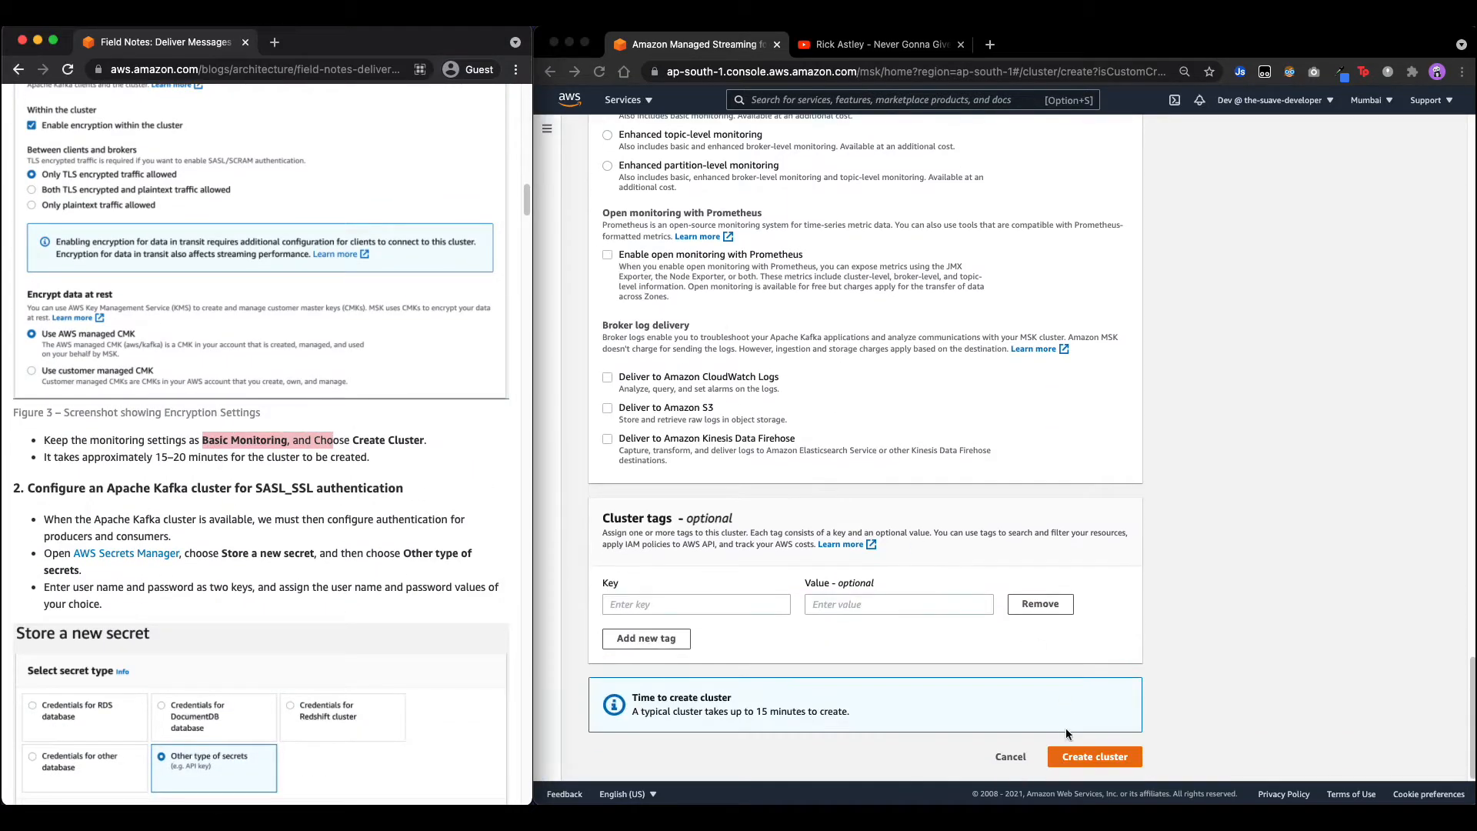
left_click(1086, 756)
Create IoTBlogCluster, then open its Associate secrets page from the SASL/SCRAM banner.
left_click(1087, 756)
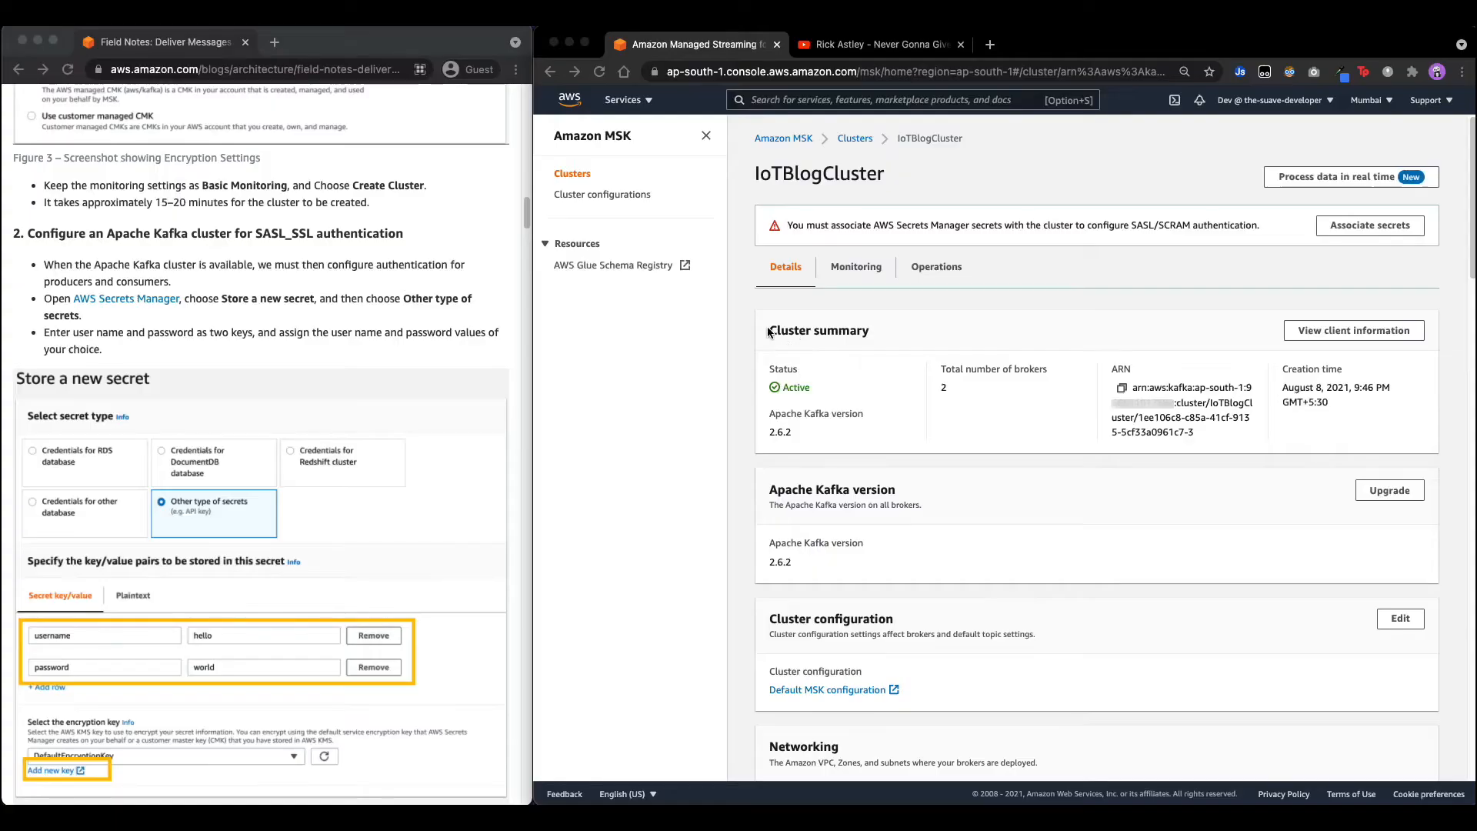
left_click(792, 388)
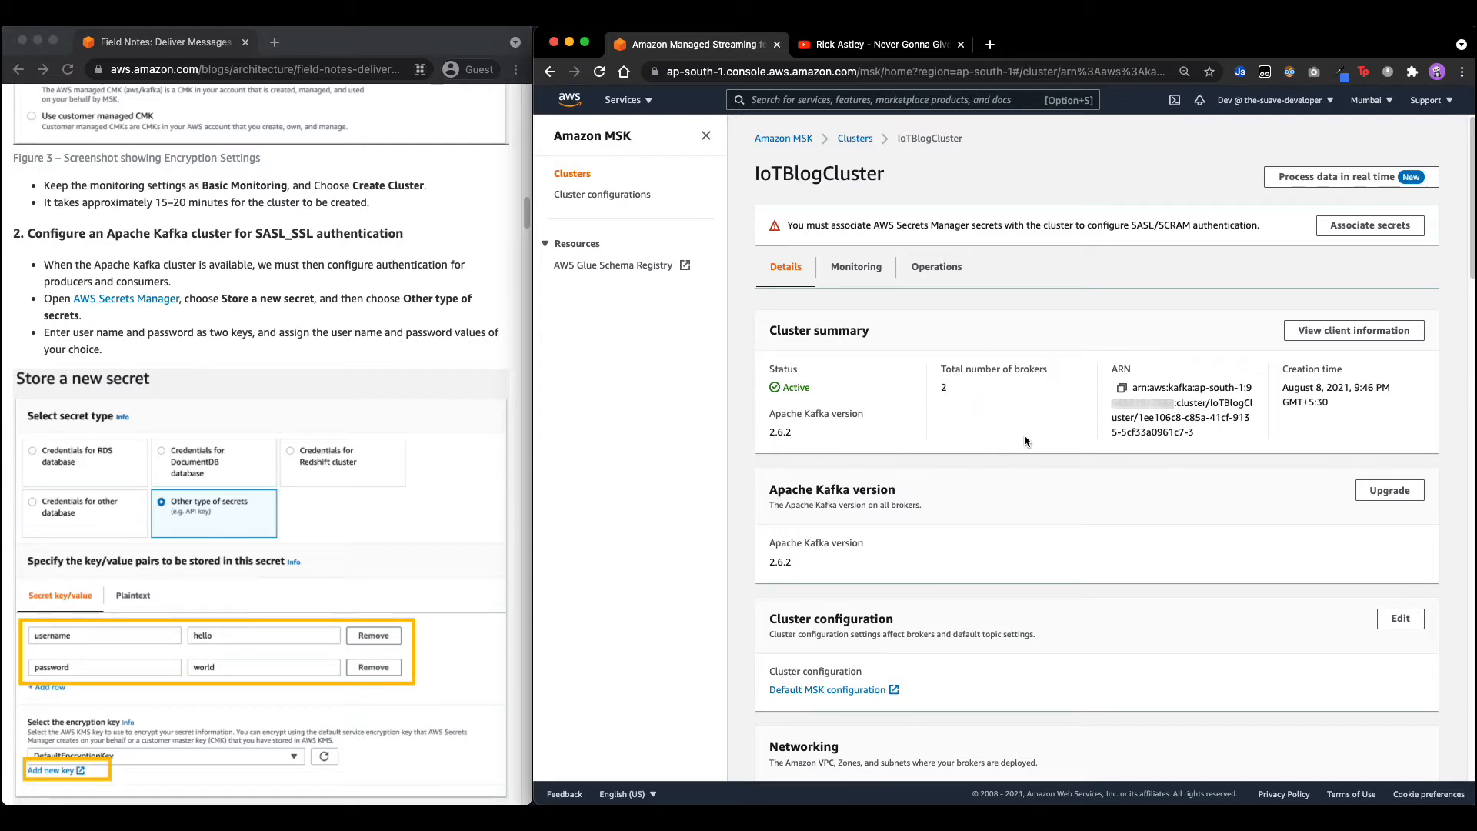
scroll(1031, 444, "down", 5)
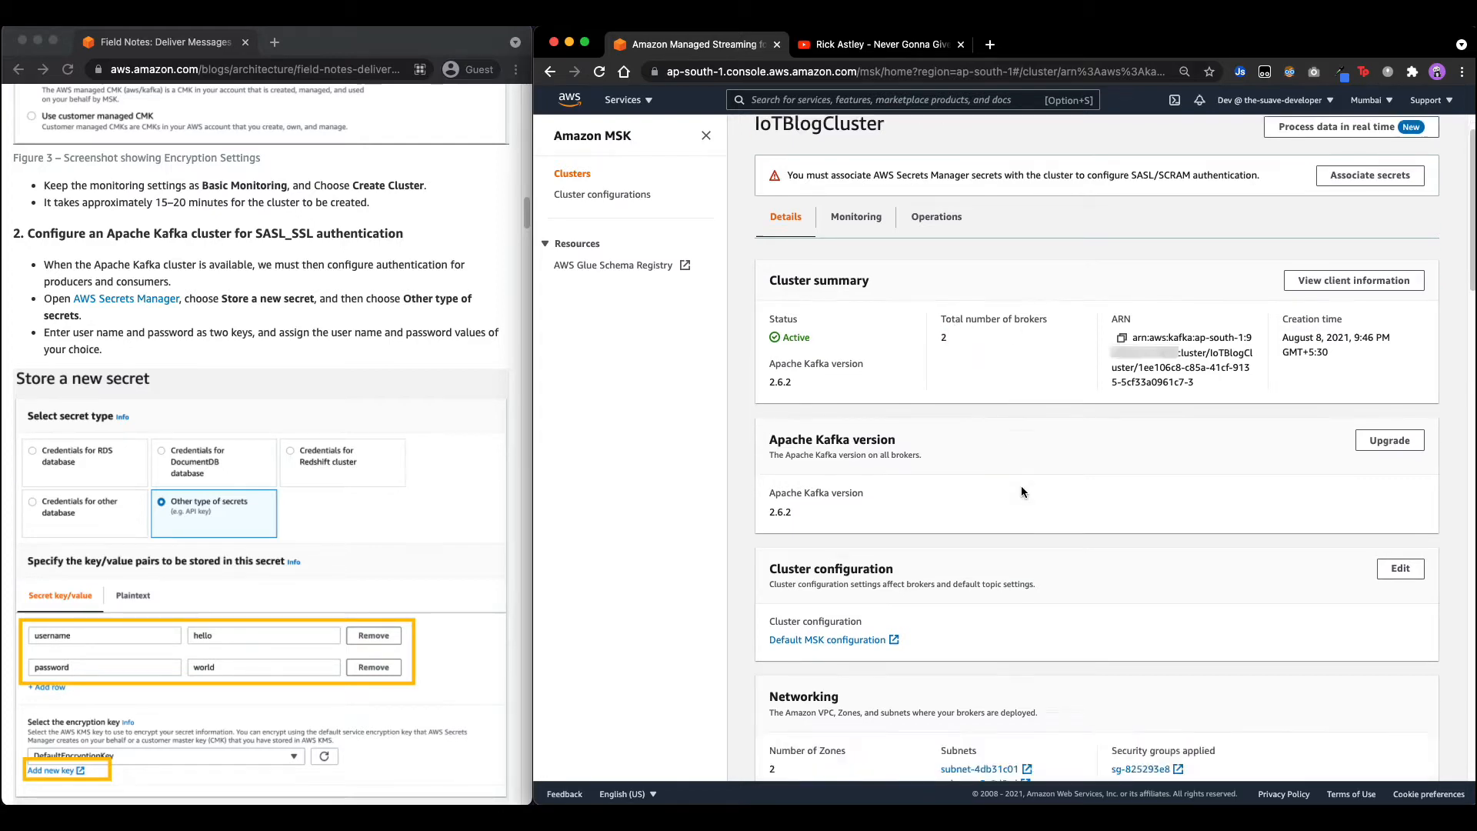
scroll(796, 312, "down", 2)
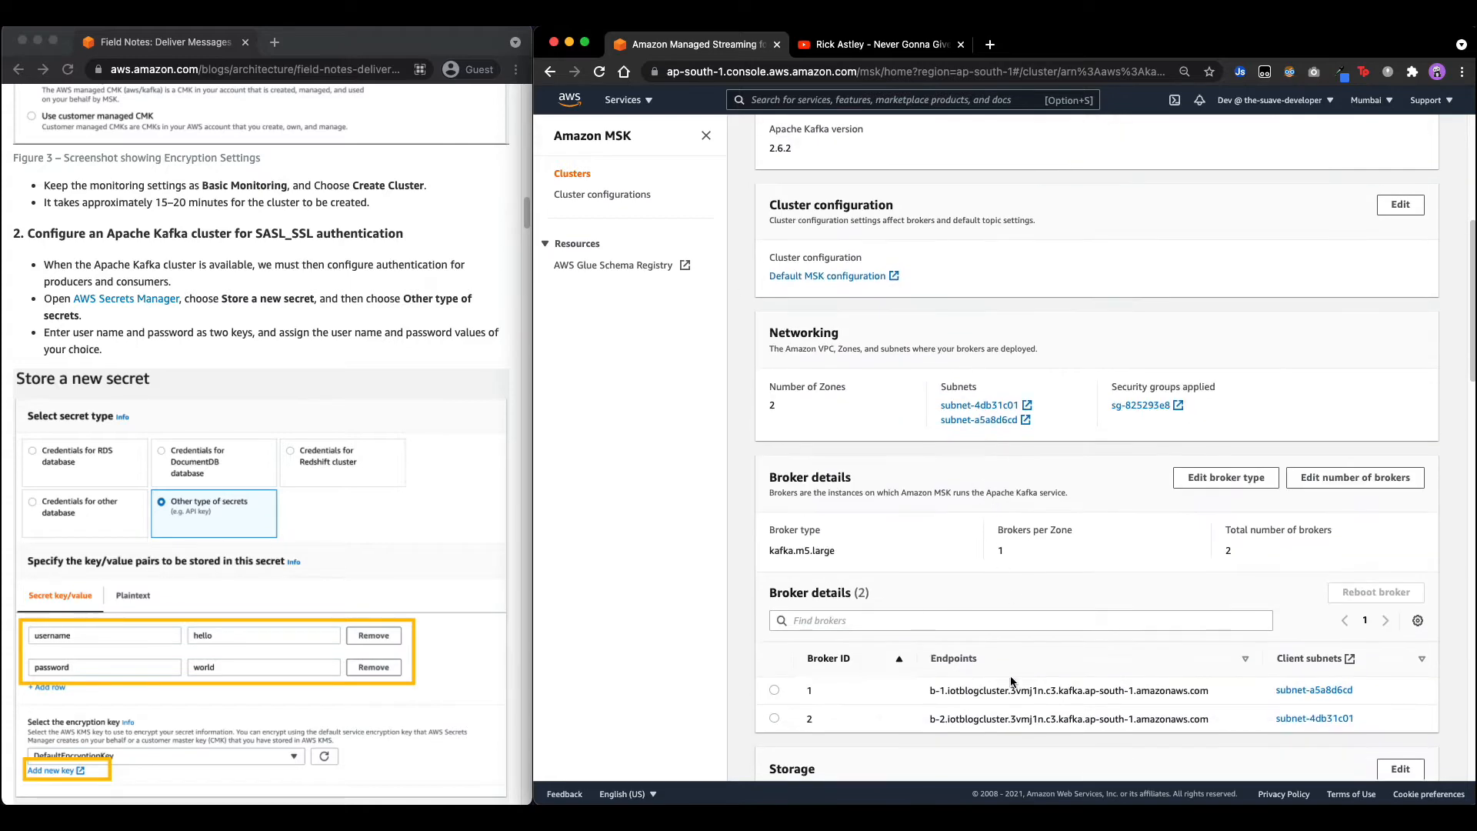
scroll(1134, 572, "up", 7)
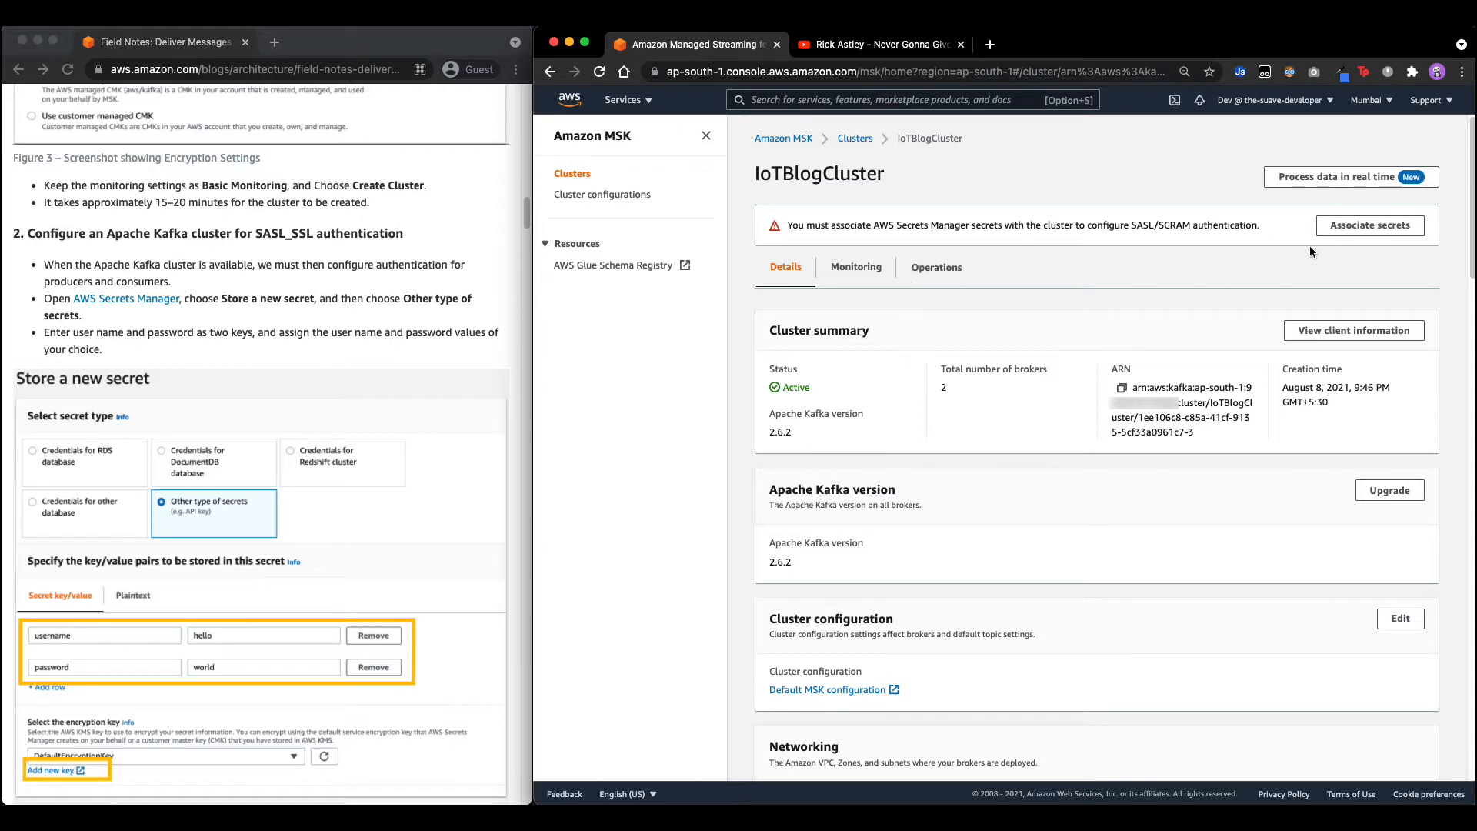
left_click(1361, 227)
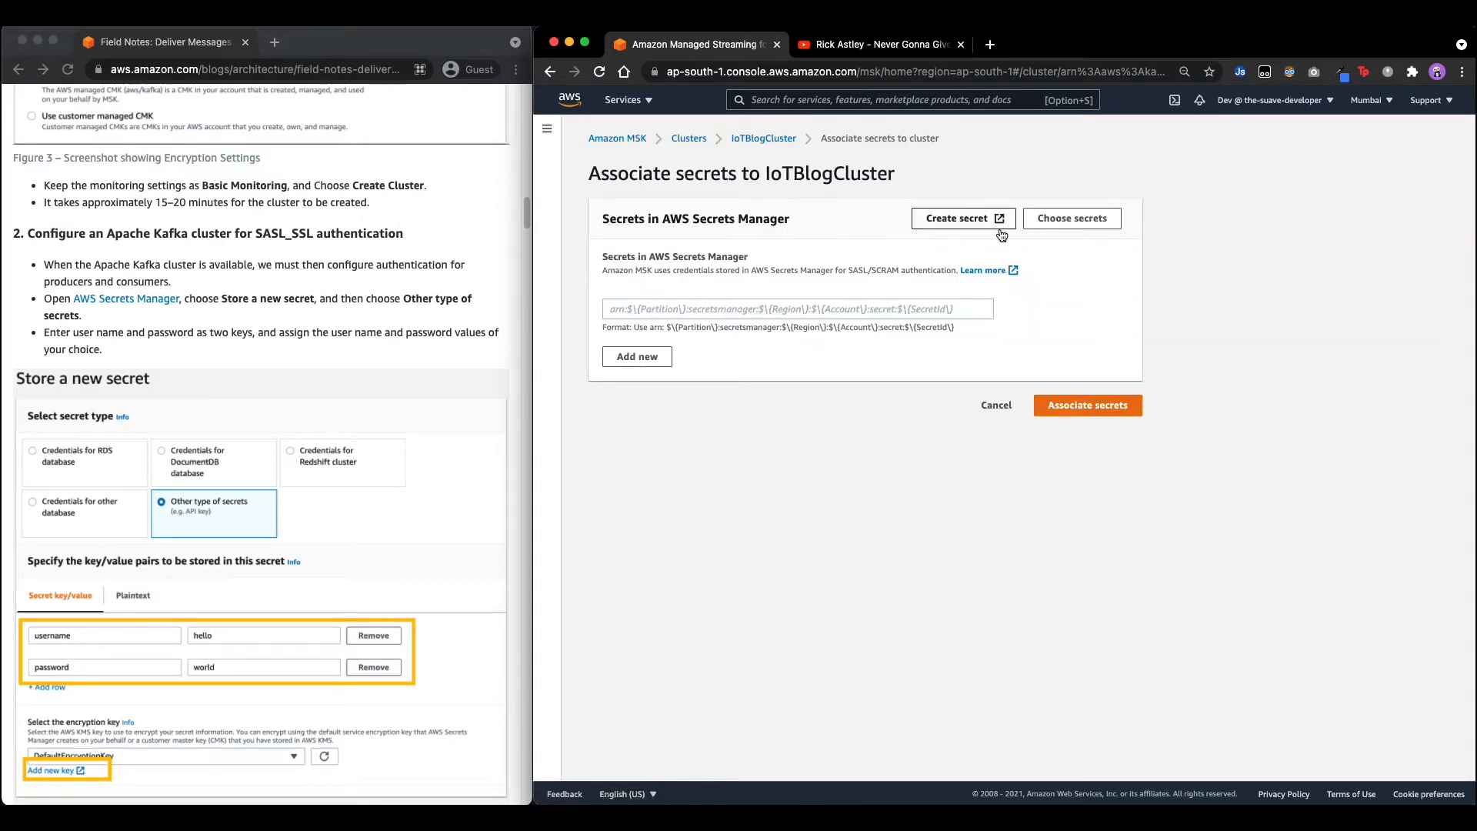
Start a new Other-type secret and enter the username key and its value.
left_click(963, 222)
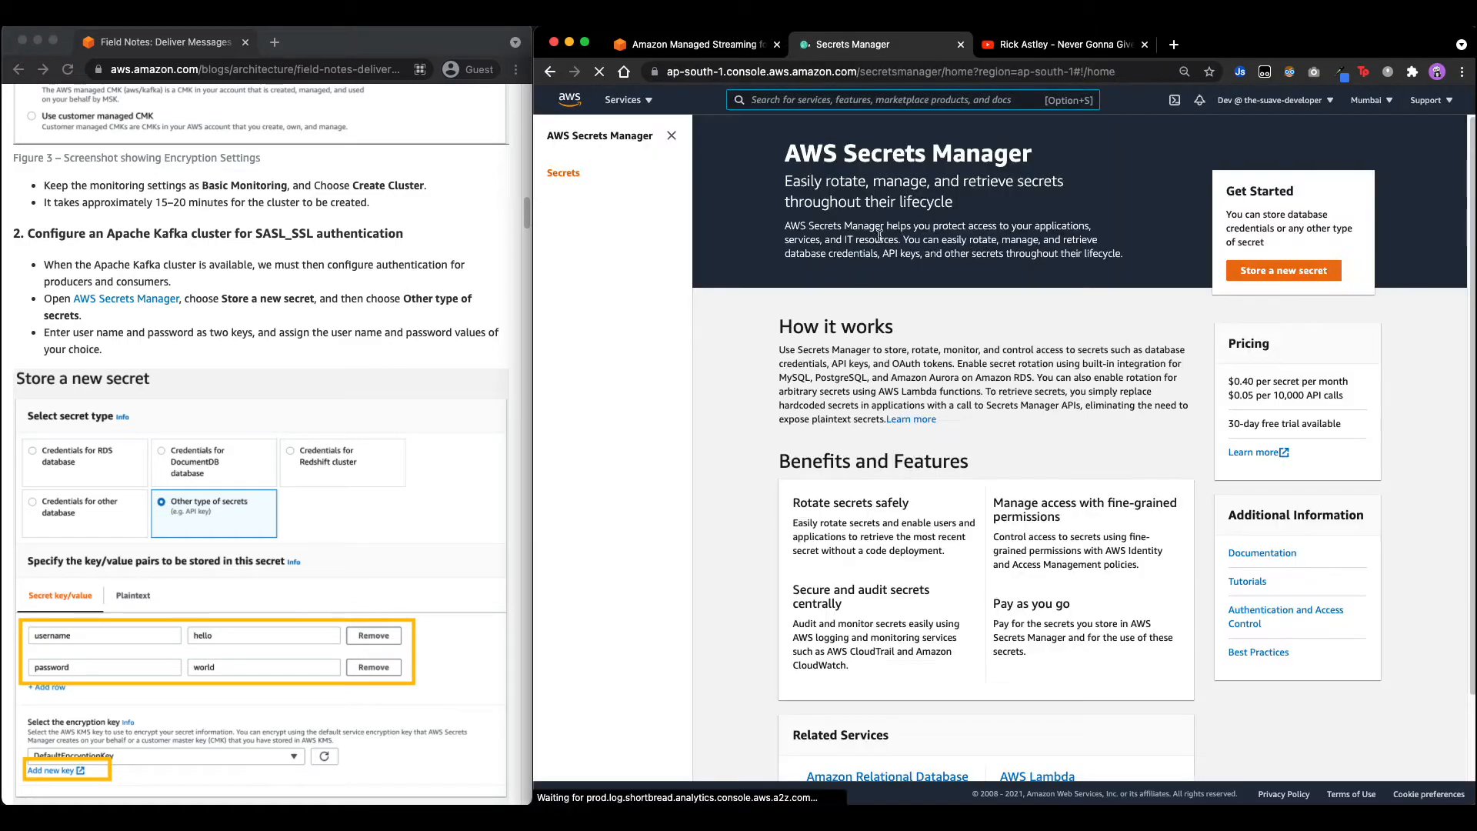
left_click(1299, 271)
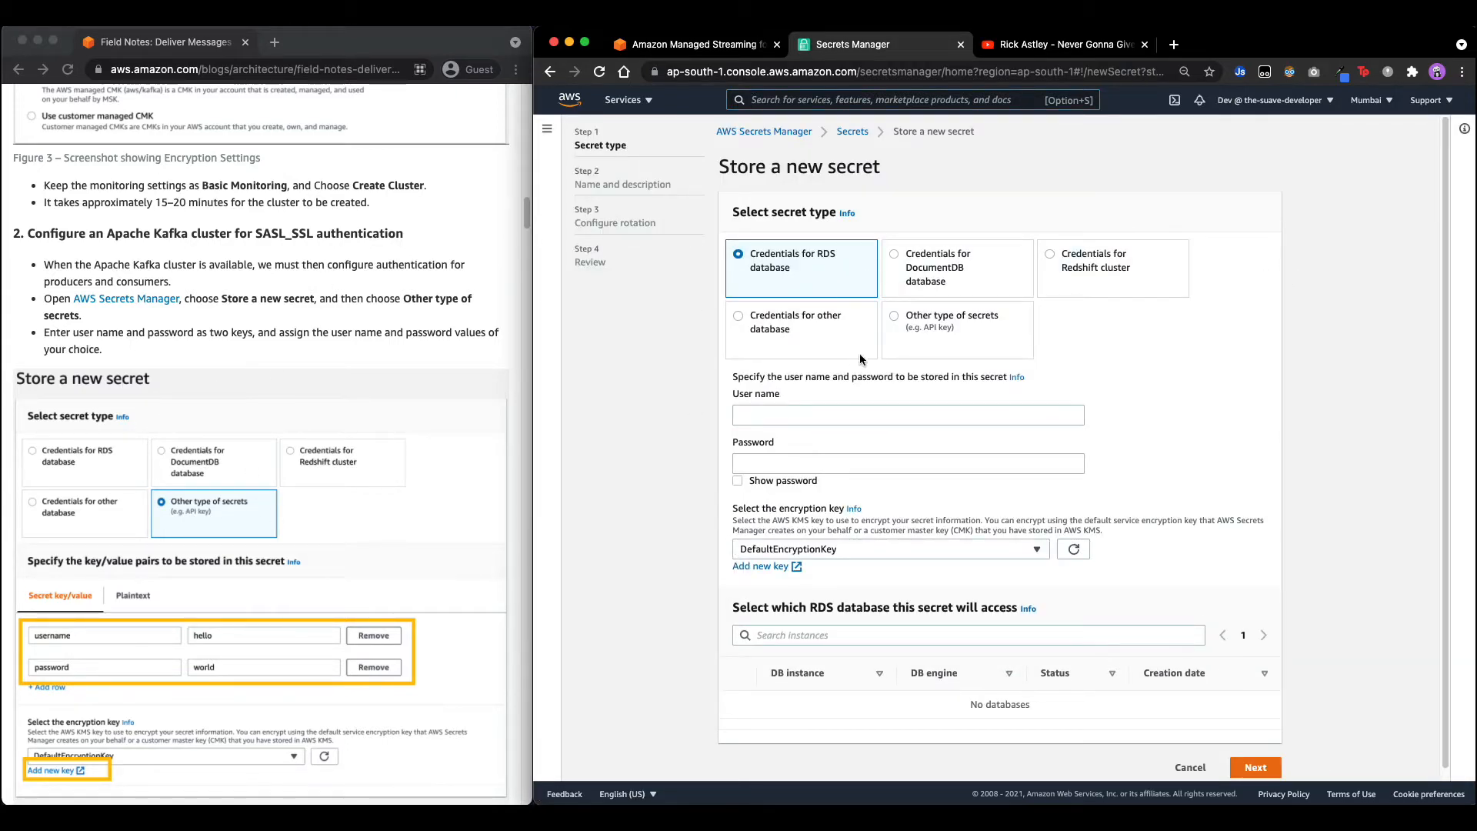
left_click(952, 330)
left_click(830, 476)
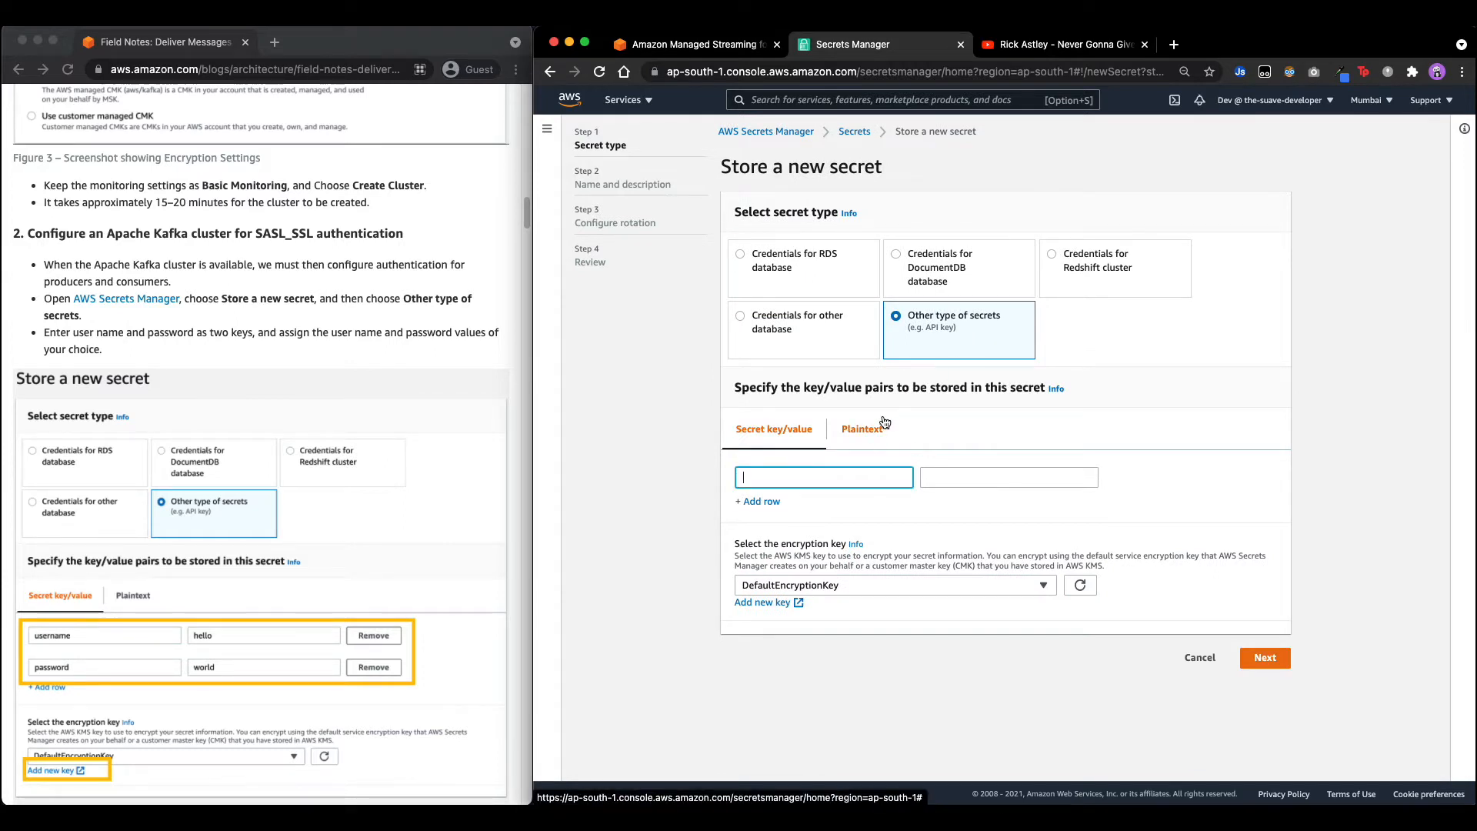
type("ua")
key("Tab")
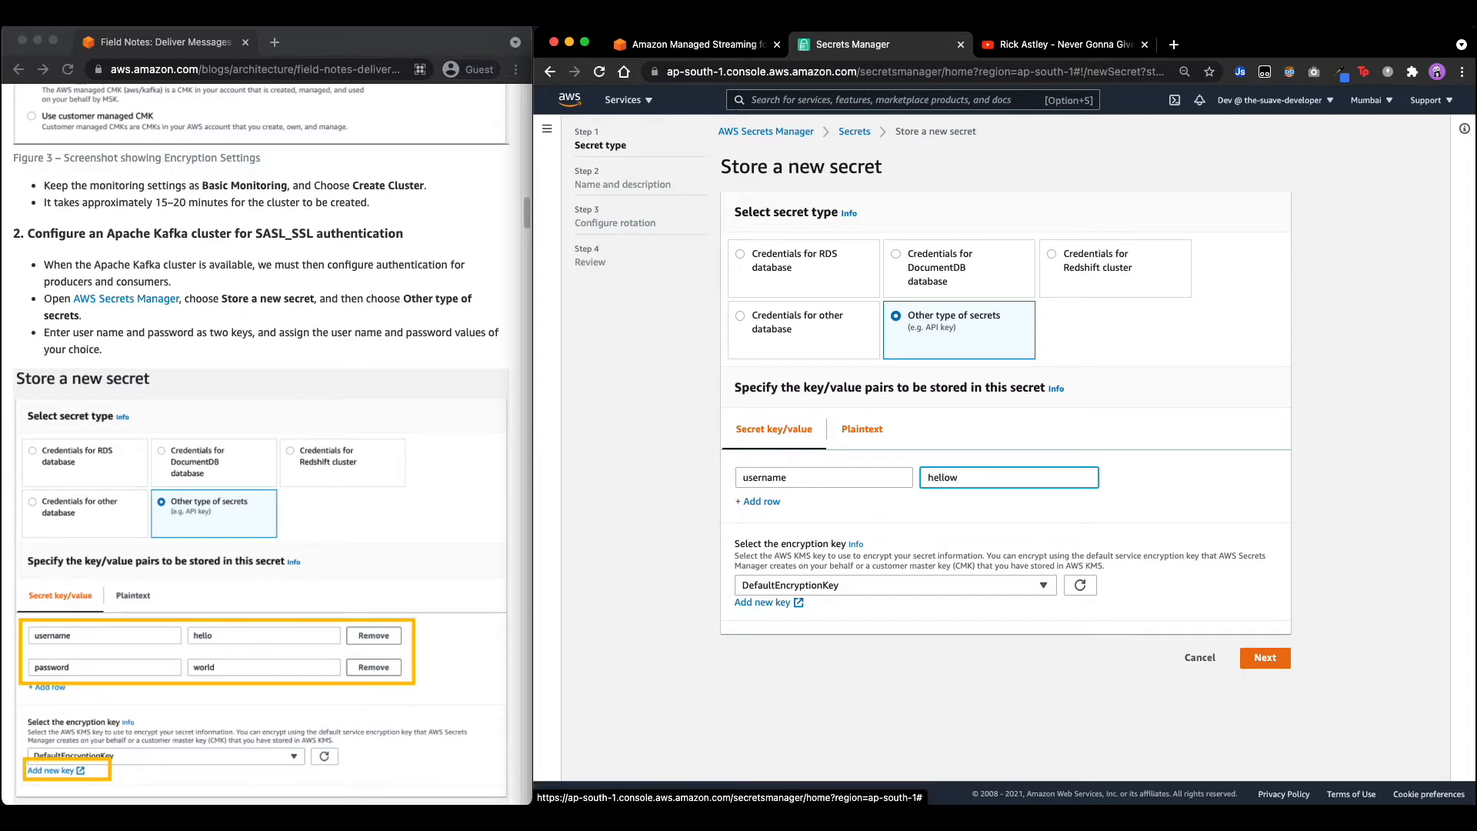
key("BackSpace")
Add the password key/value row and open the KMS customer-managed keys list.
left_click(761, 501)
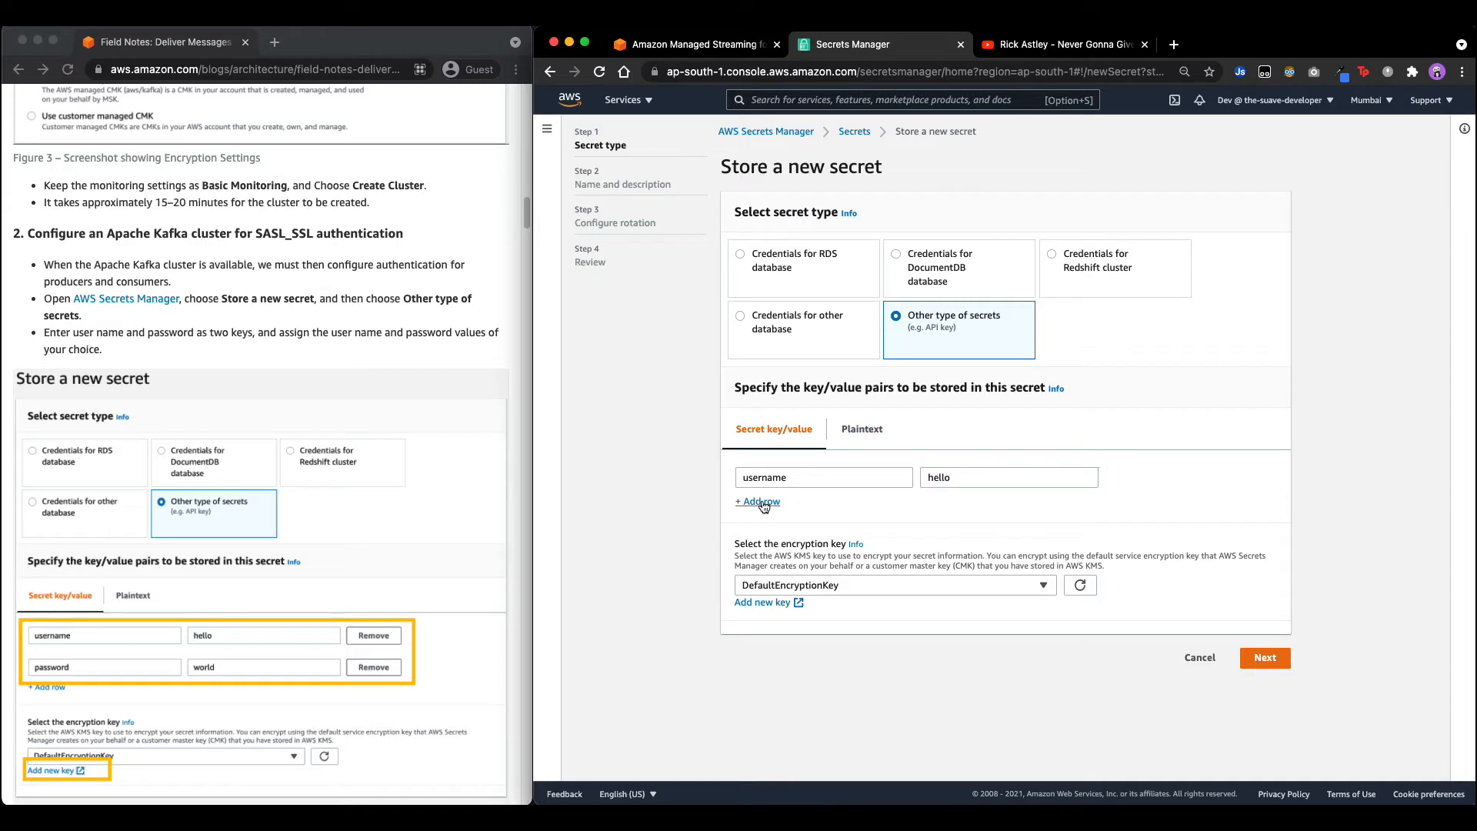
left_click(789, 521)
type("password")
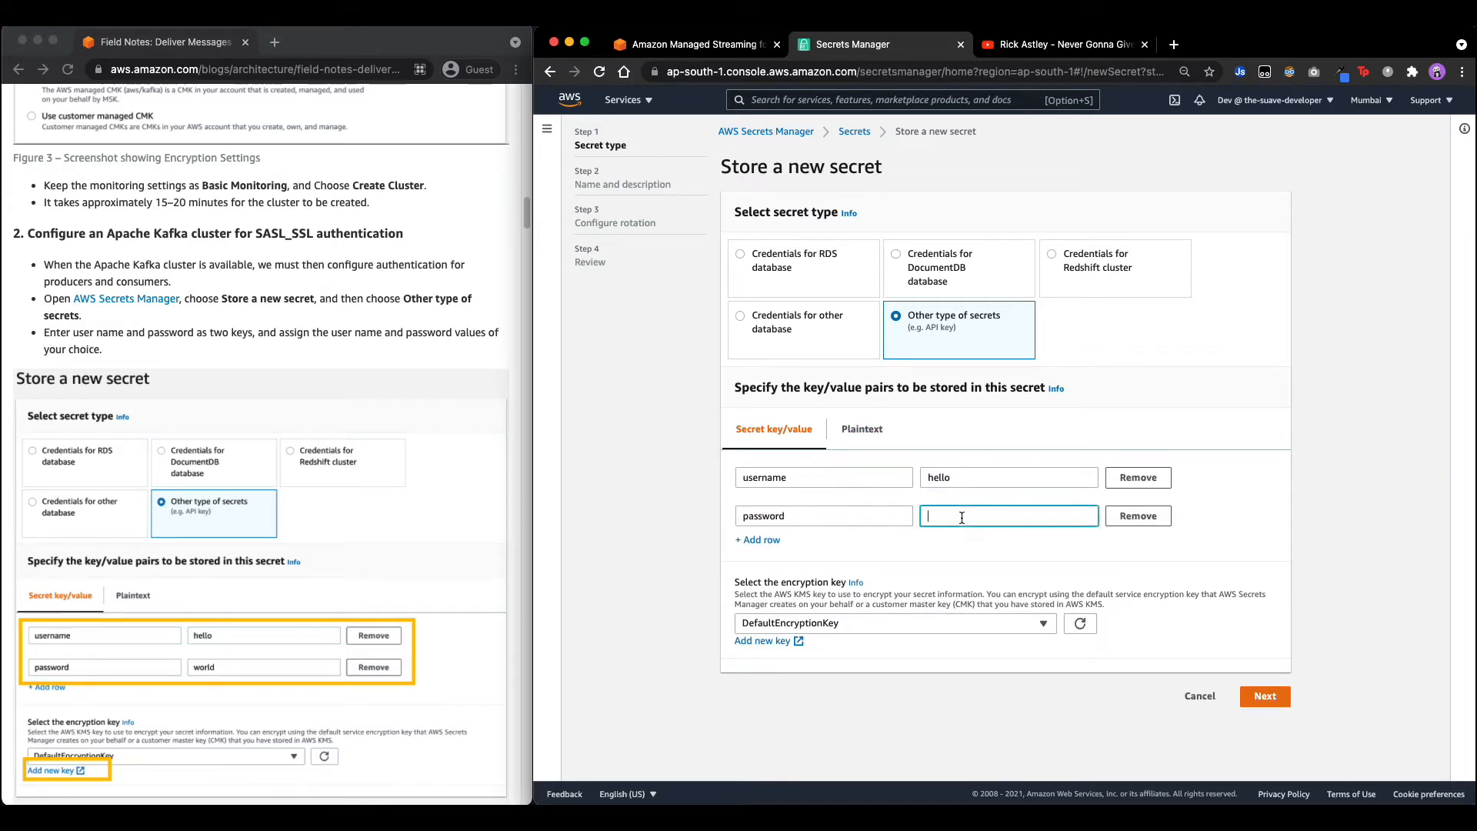
key("Tab")
scroll(224, 625, "down", 3)
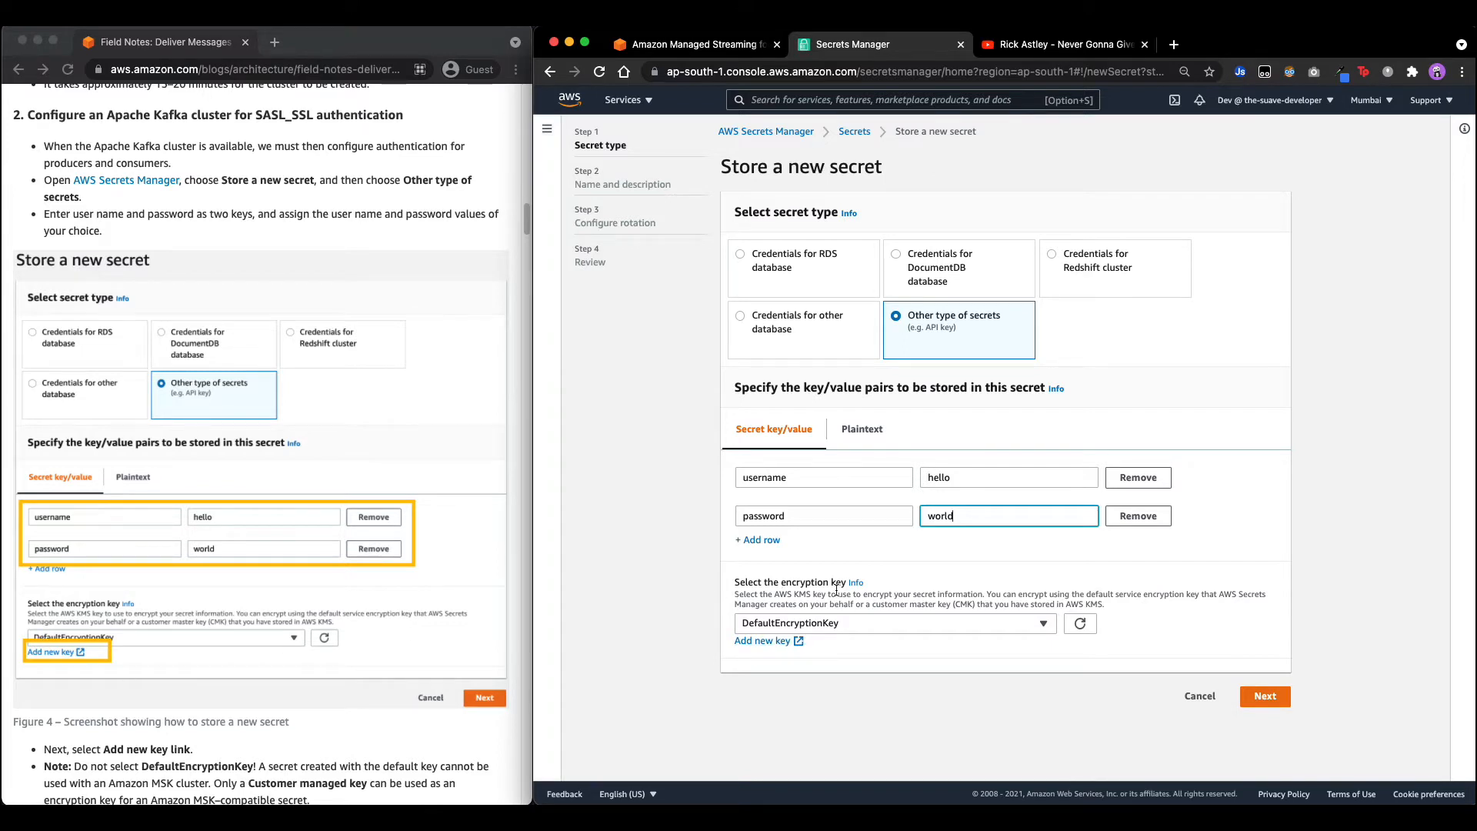
left_click(781, 643)
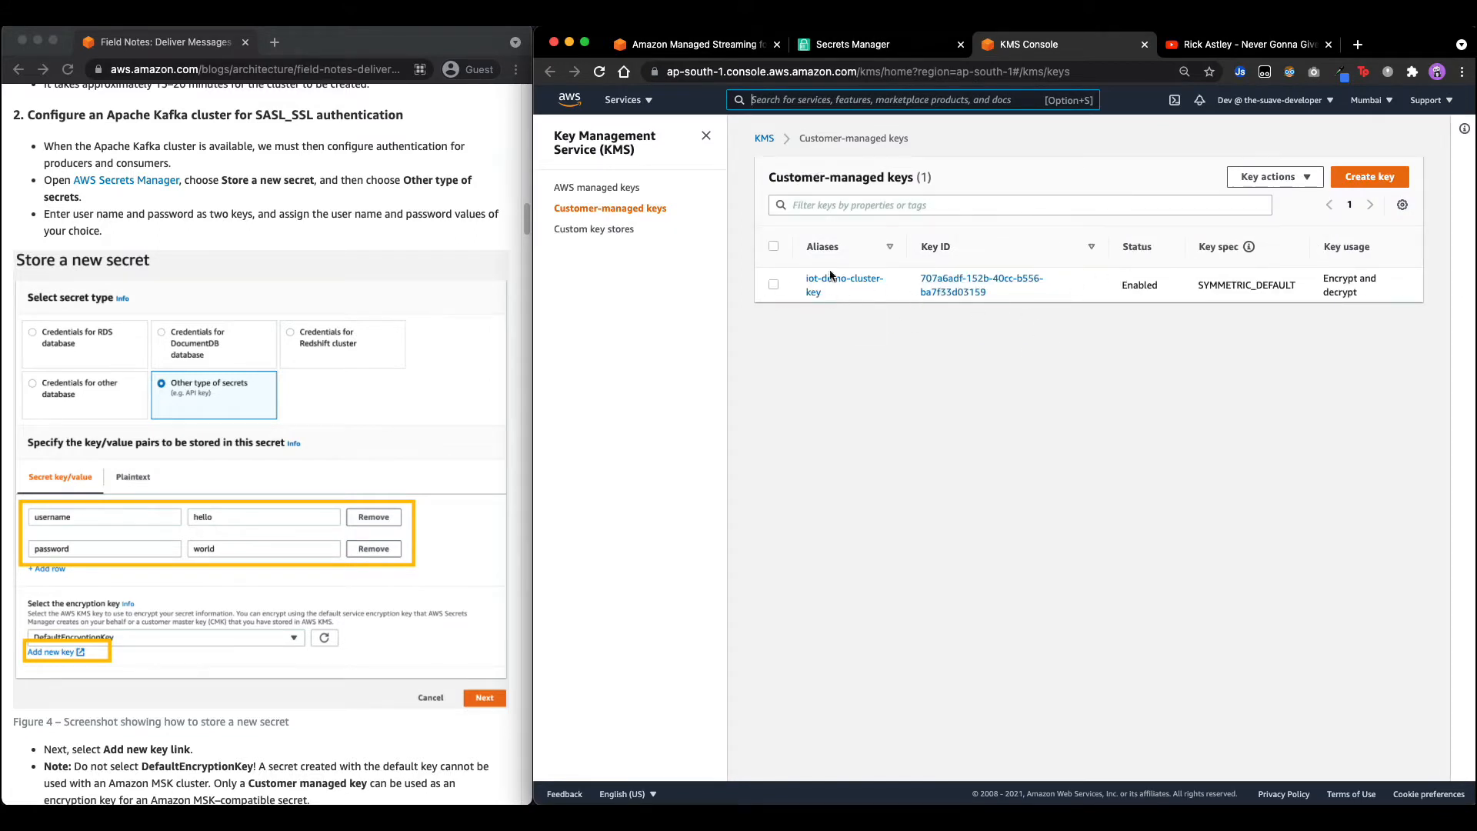
Begin a symmetric KMS key with the alias iot-cluster-key.
left_click(1387, 183)
scroll(364, 523, "down", 3)
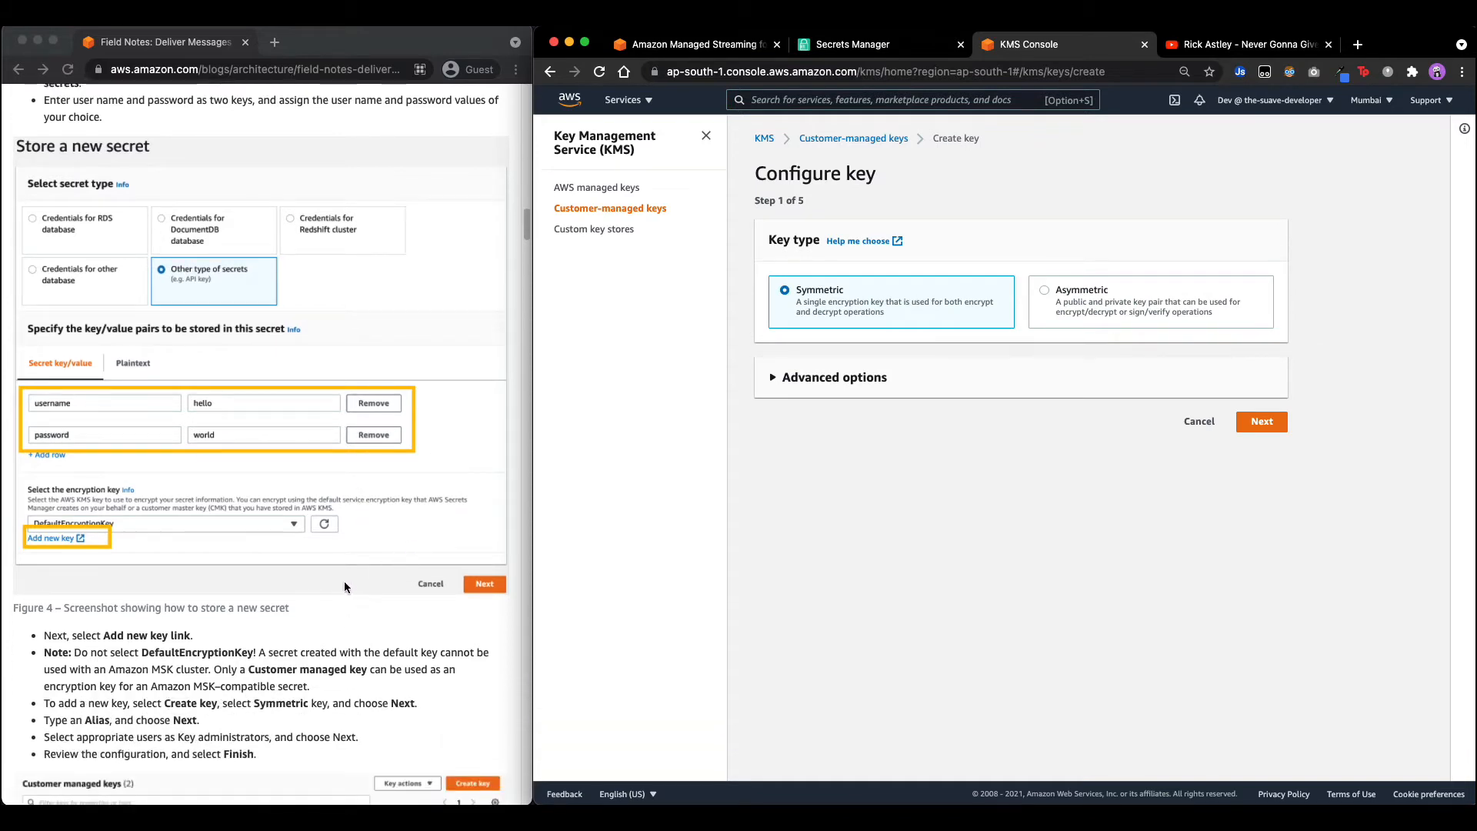
left_click(254, 703)
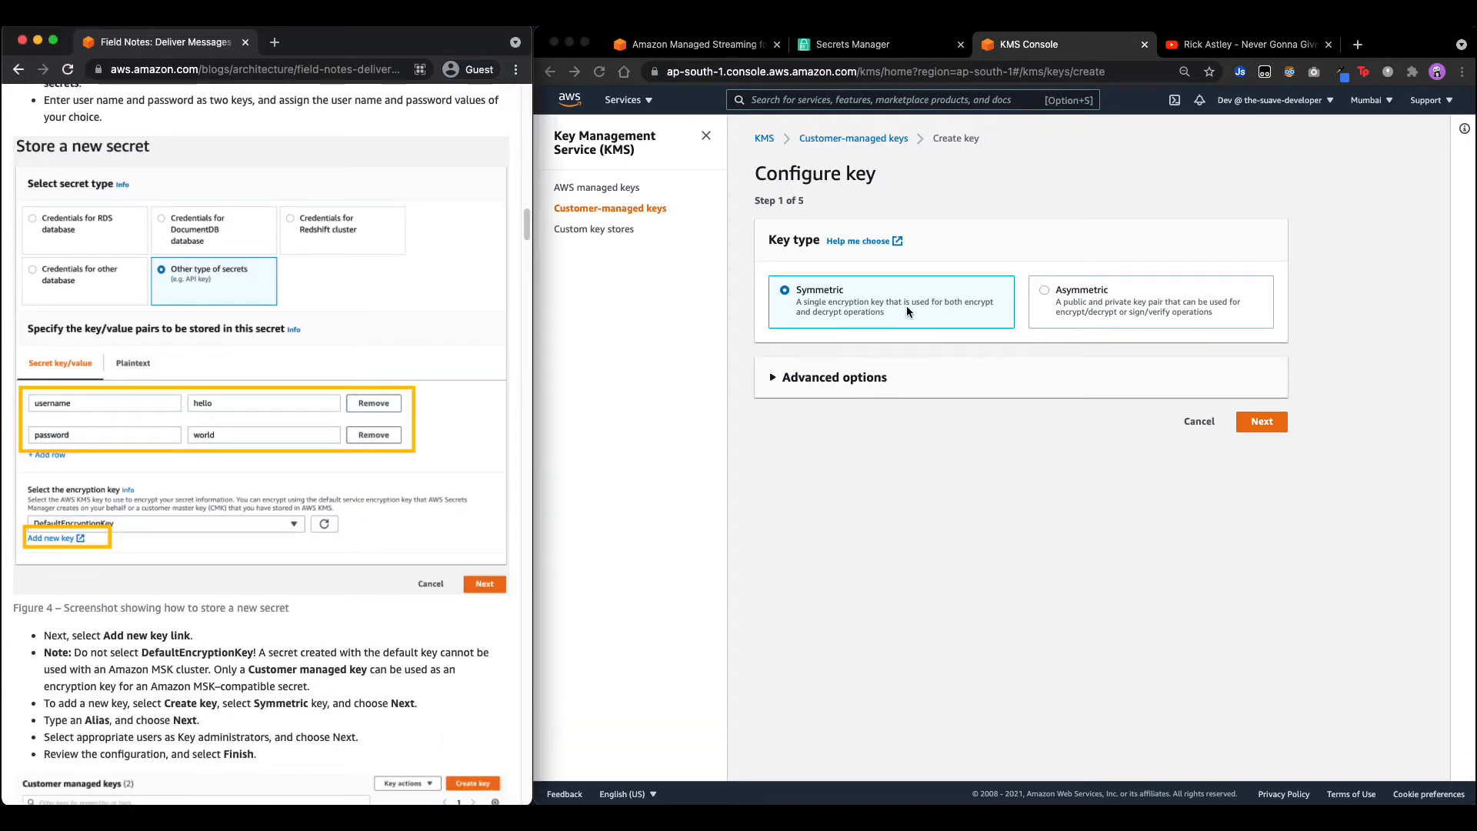
left_click(1253, 425)
left_click(1254, 422)
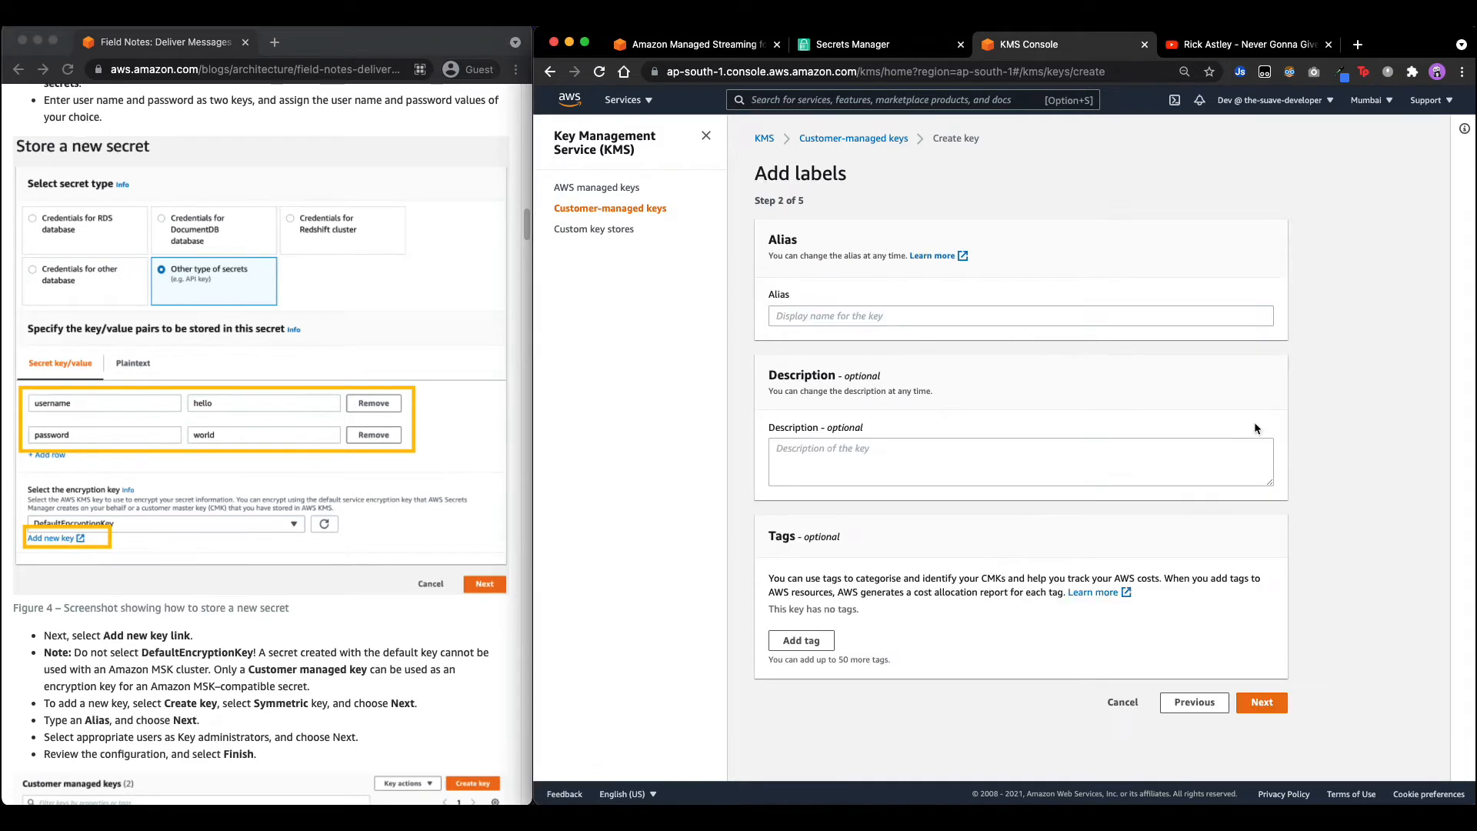
left_click(851, 309)
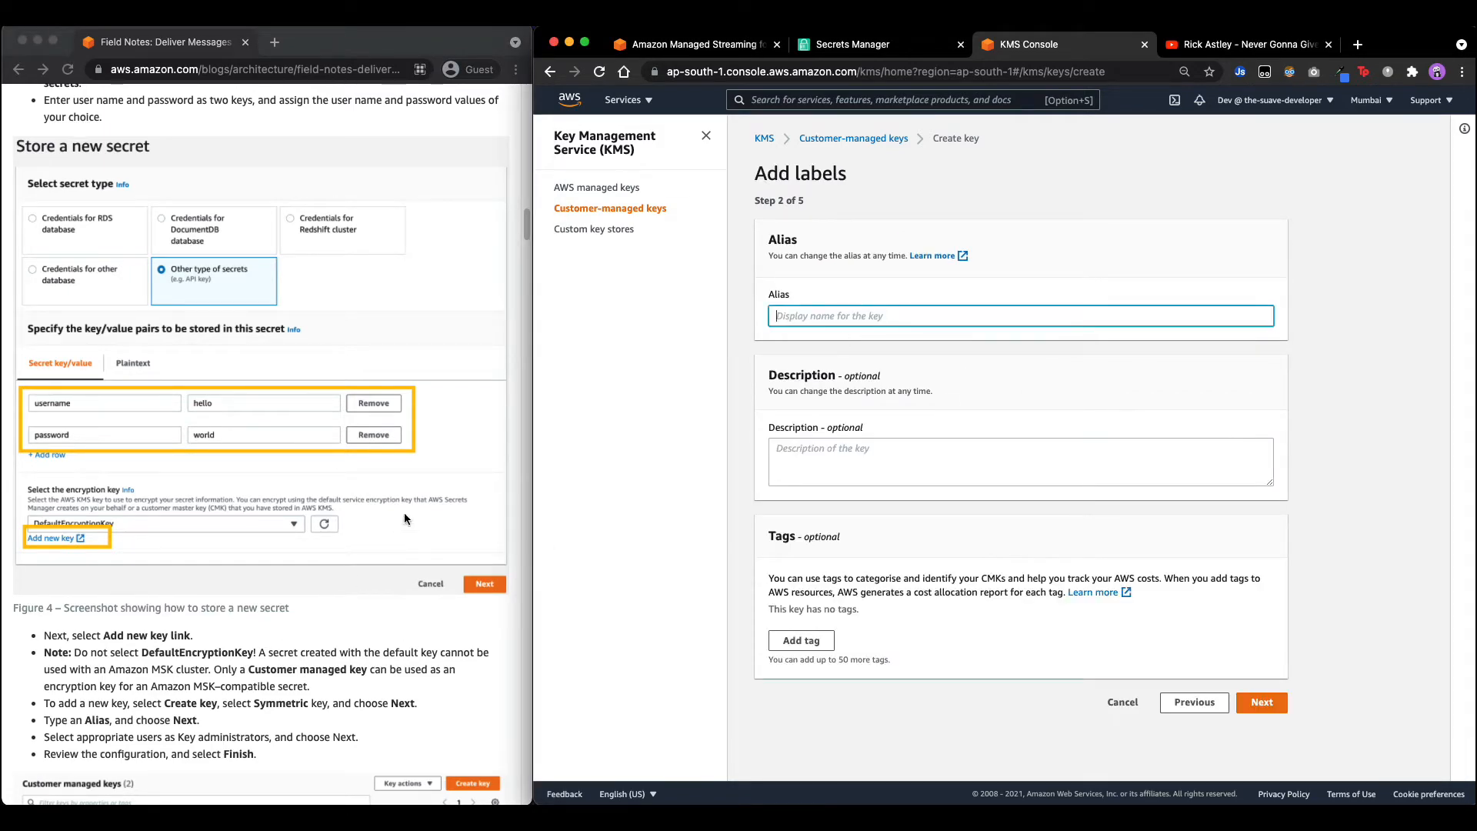
scroll(331, 564, "down", 5)
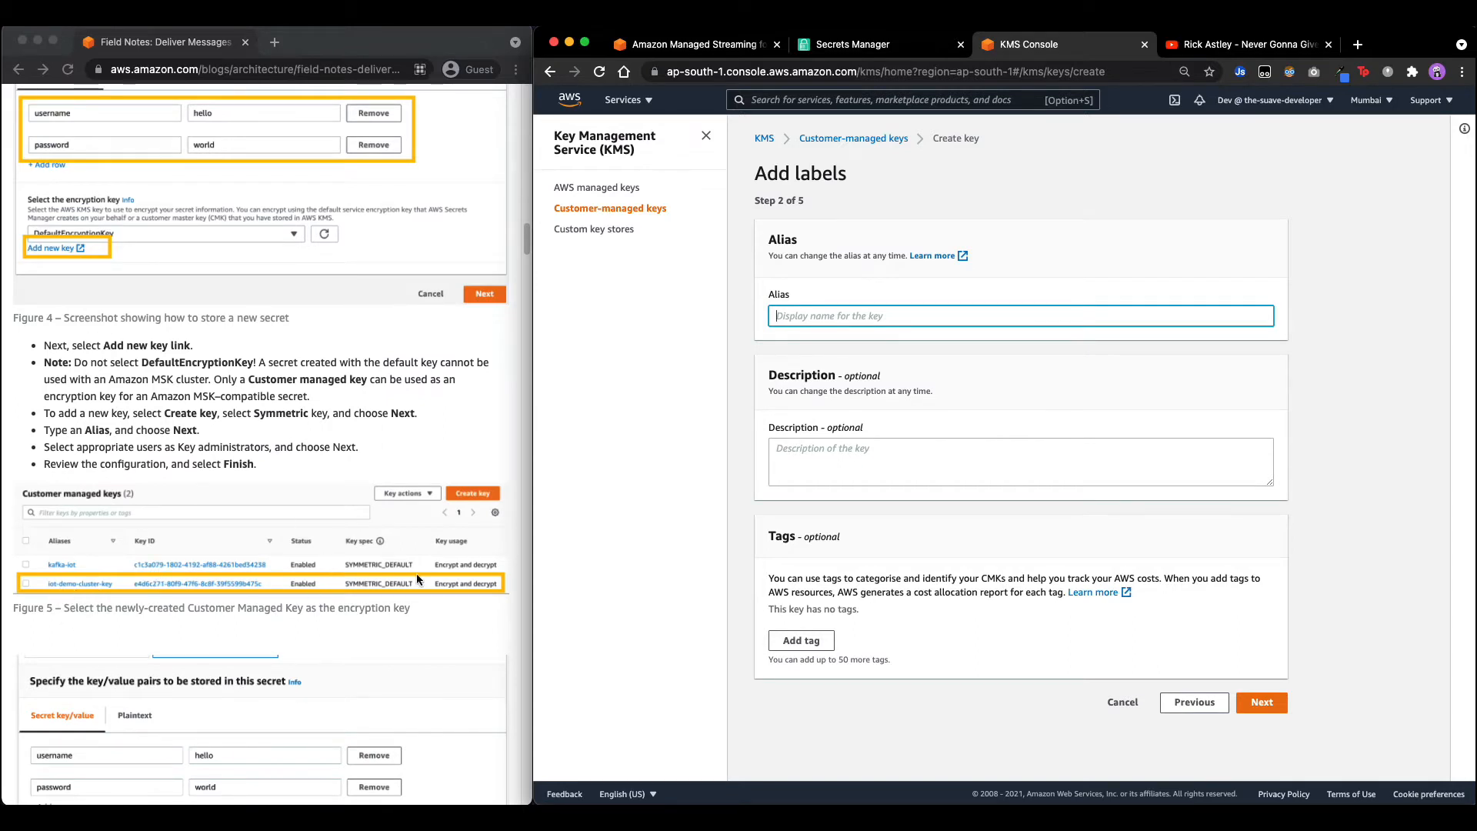
type("i")
key("BackSpace")
key("BackSpace")
type("cluster-key")
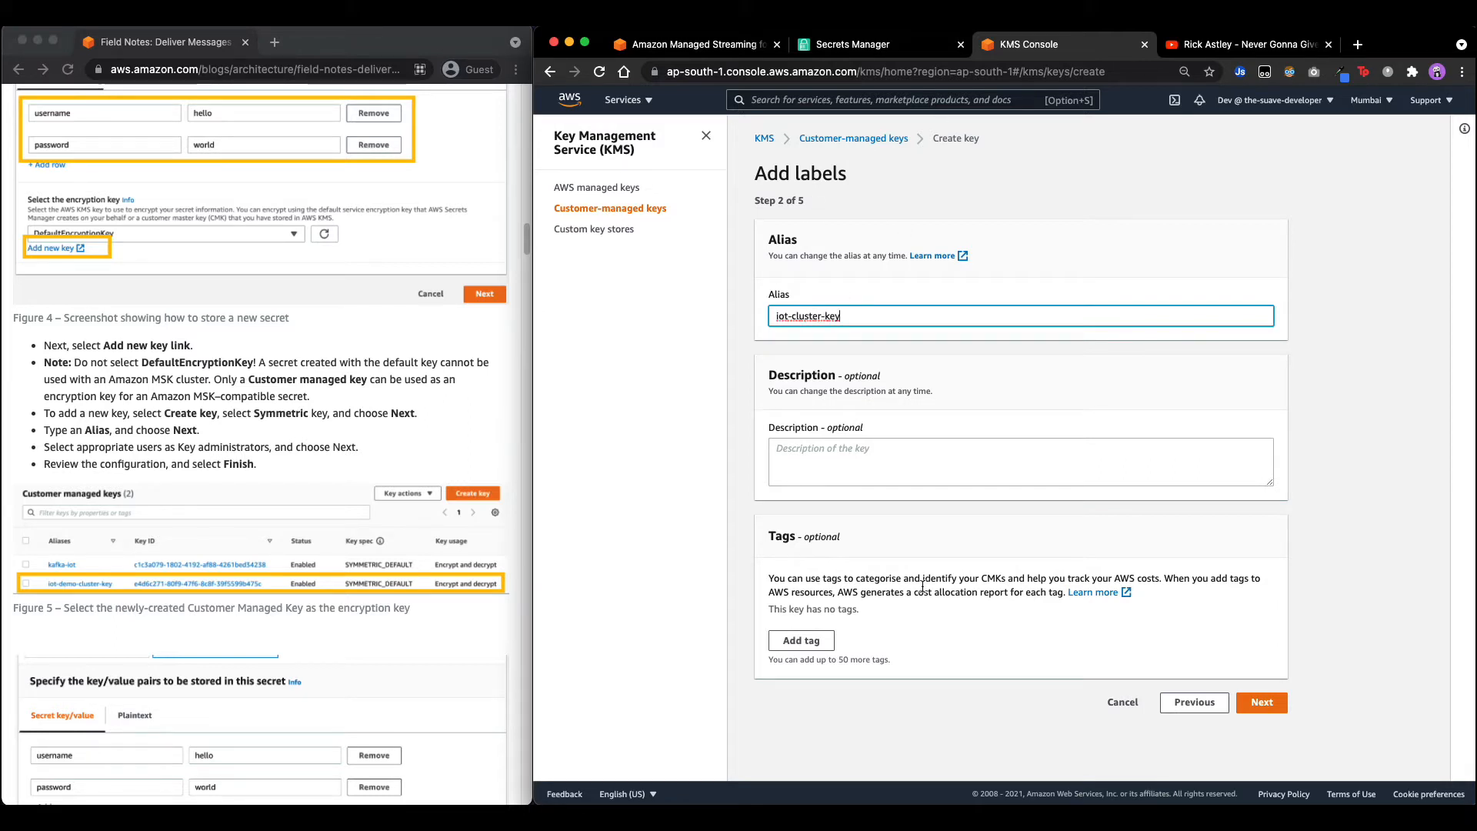
Make Dev the key's administrator and user, then create the key.
left_click(1256, 703)
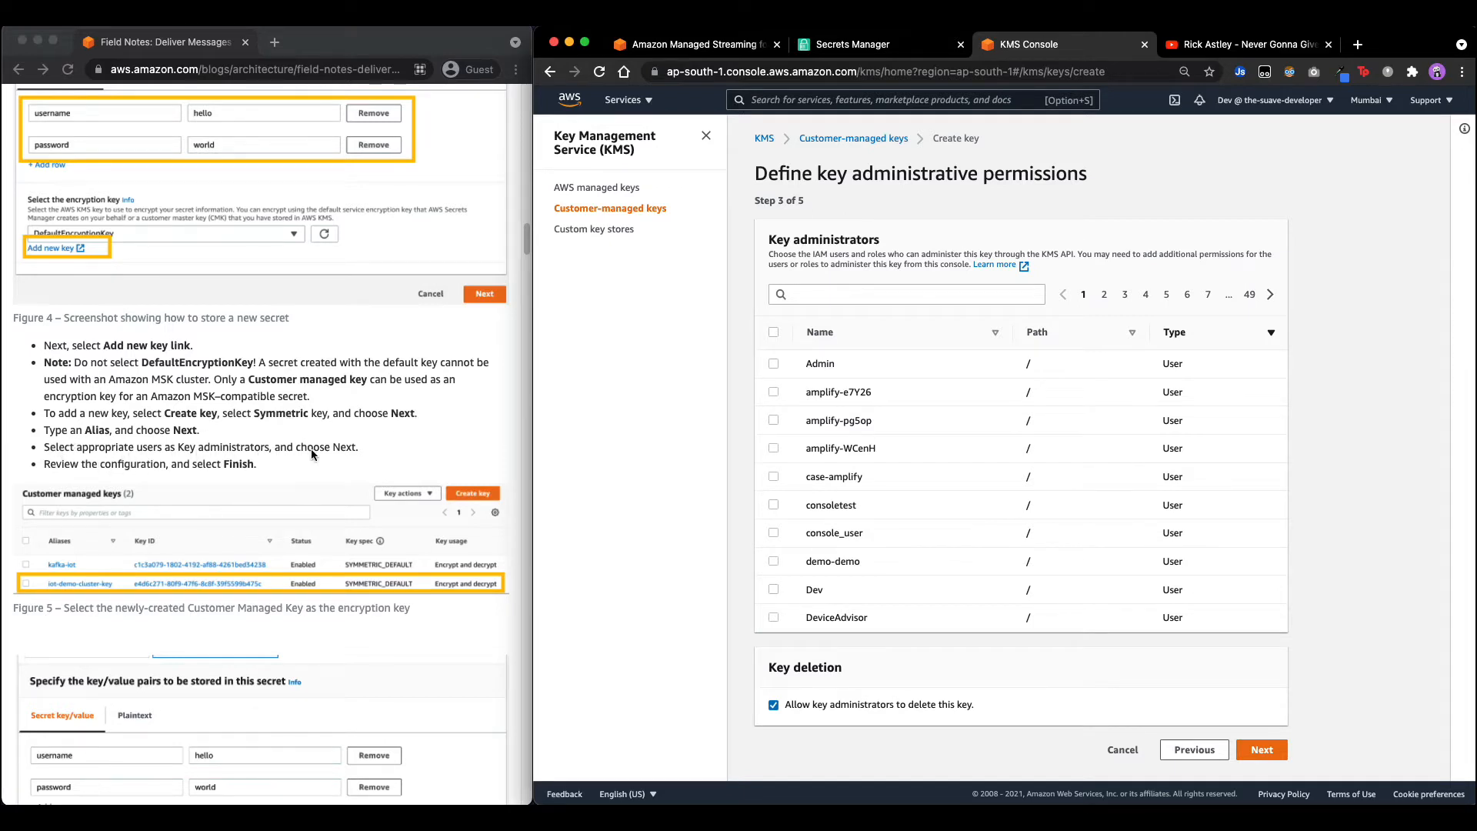
left_click(773, 589)
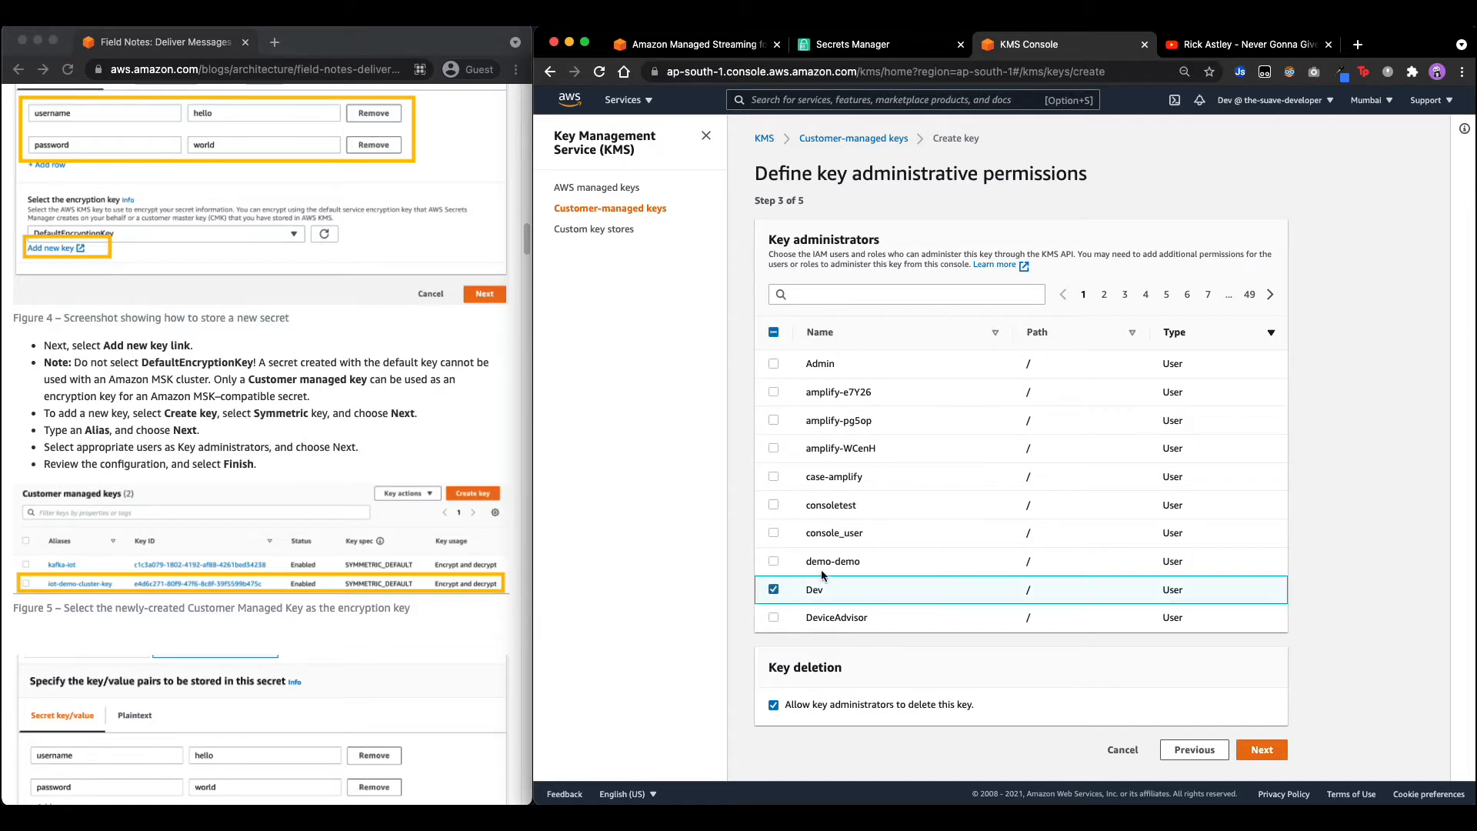
left_click(1262, 749)
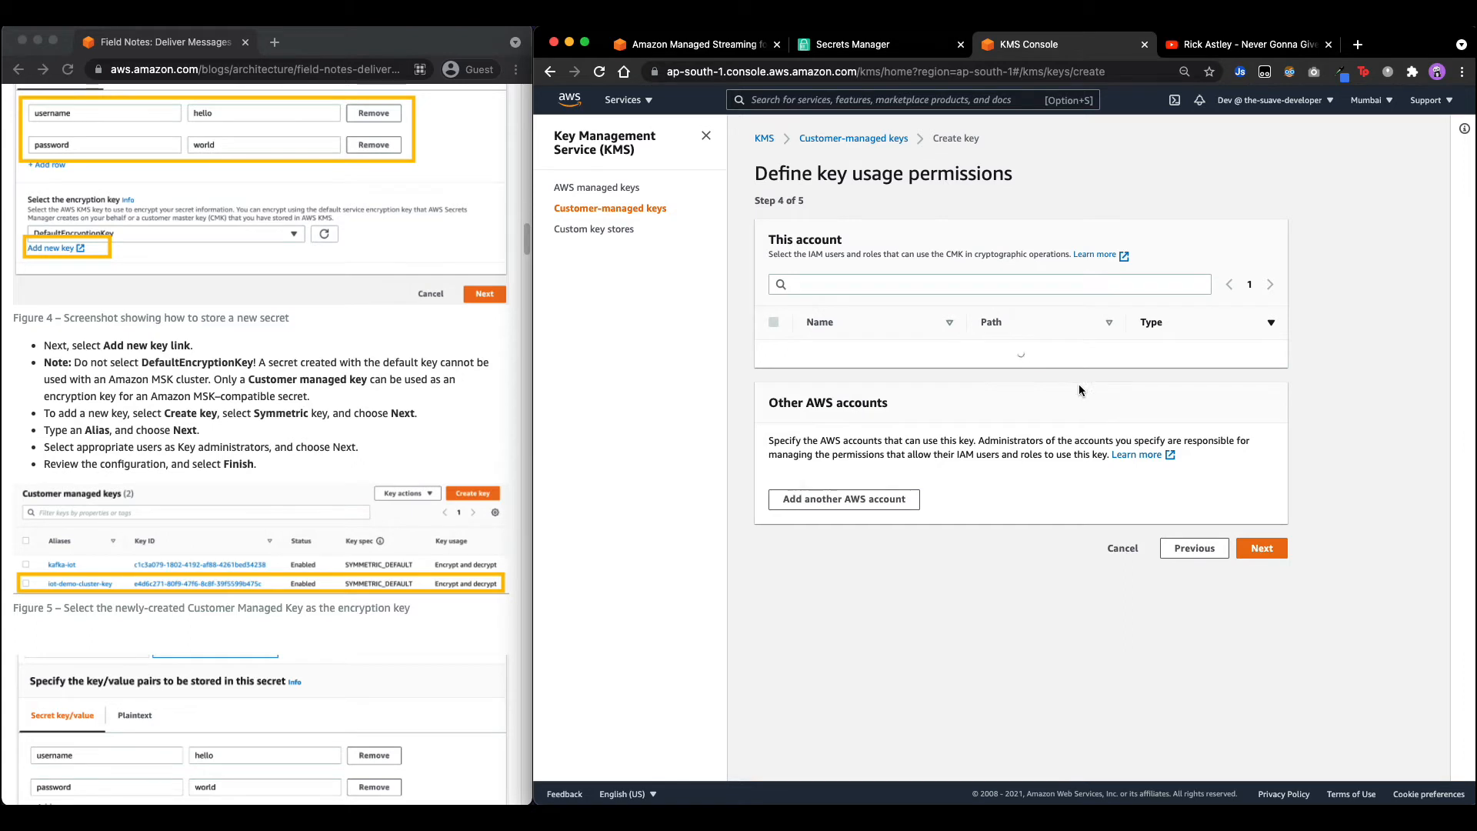
left_click(773, 579)
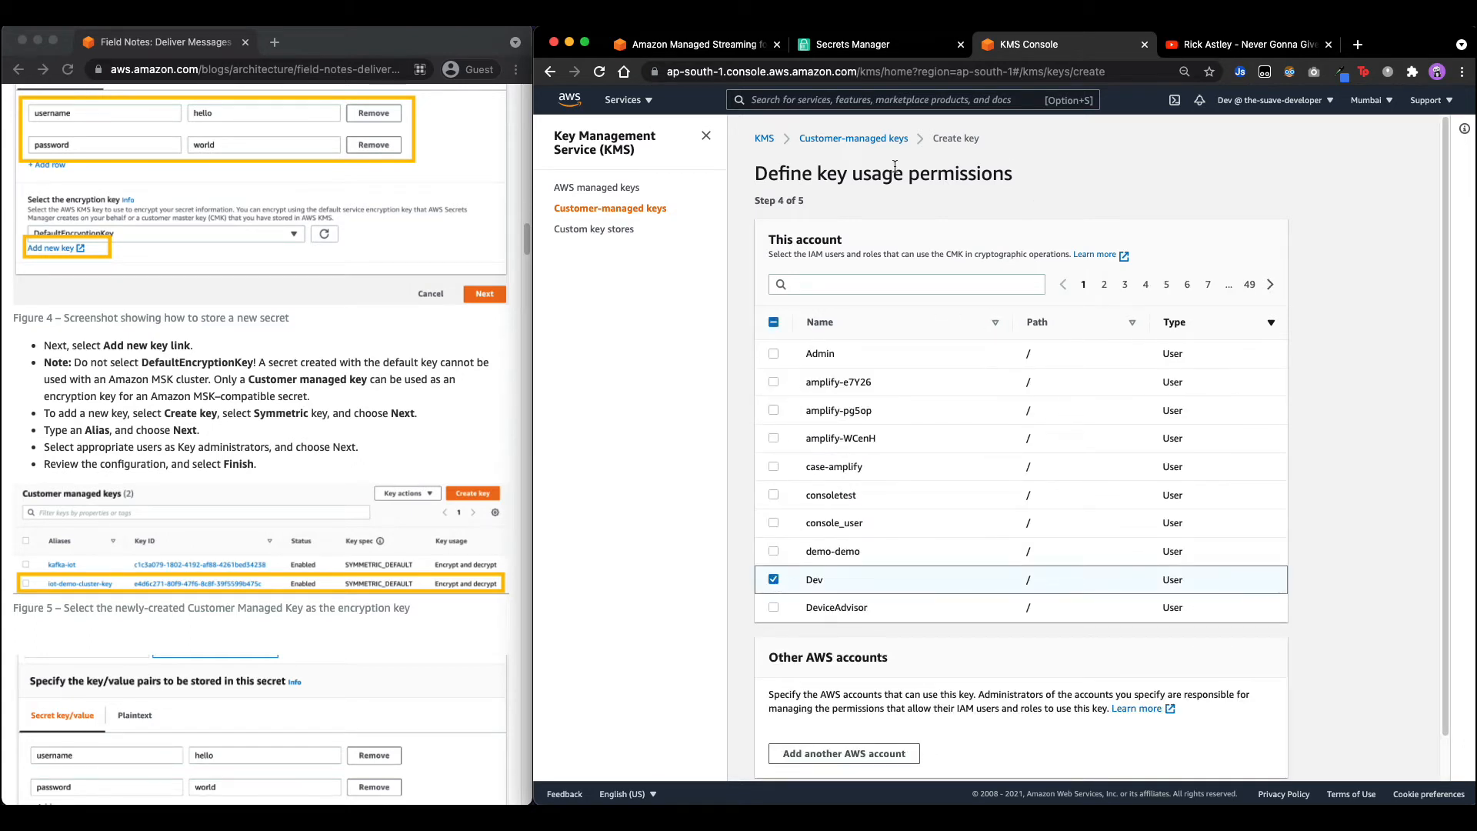
scroll(1180, 705, "down", 2)
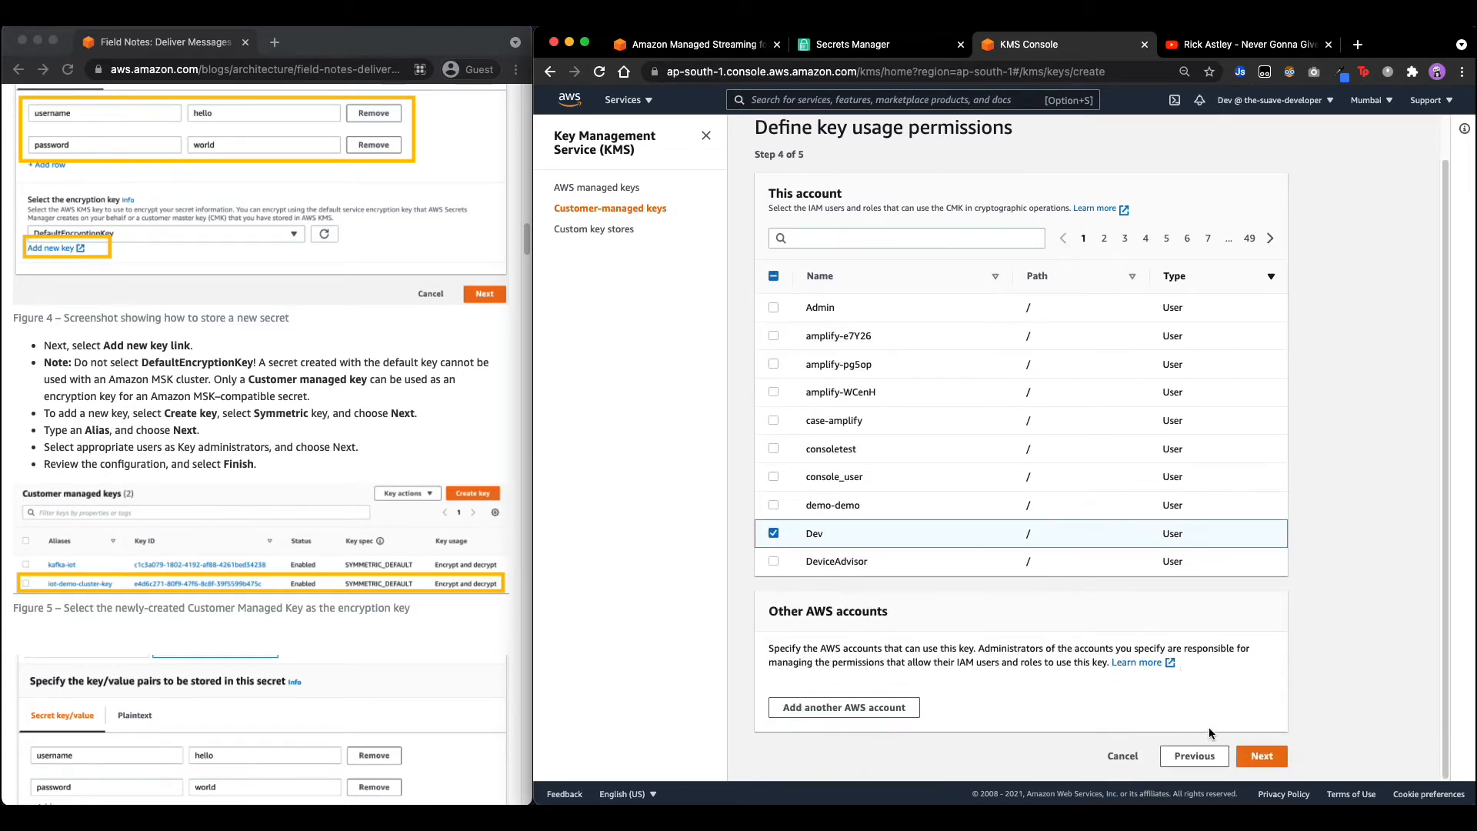
left_click(1256, 756)
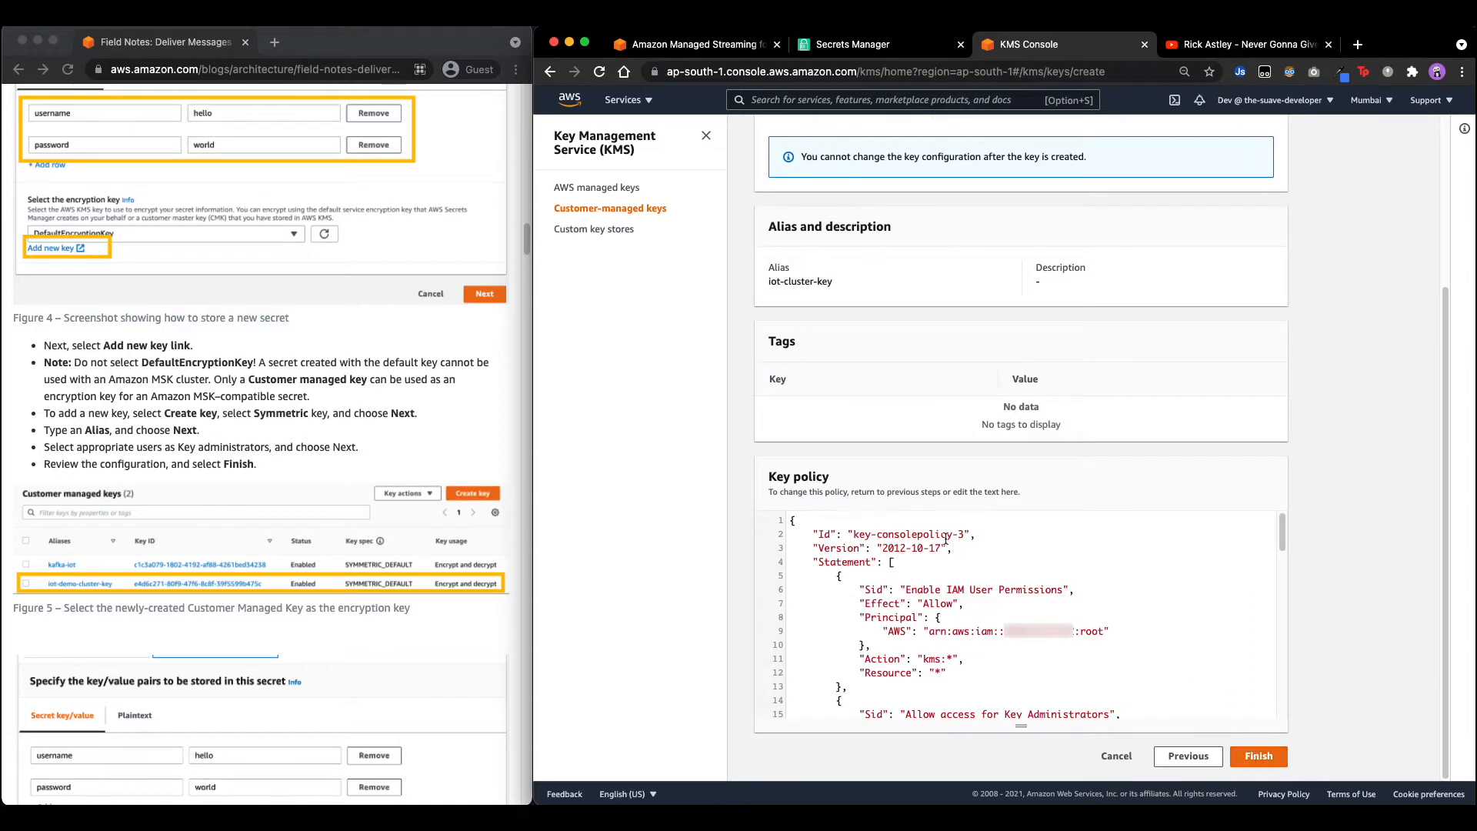
scroll(946, 538, "down", 10)
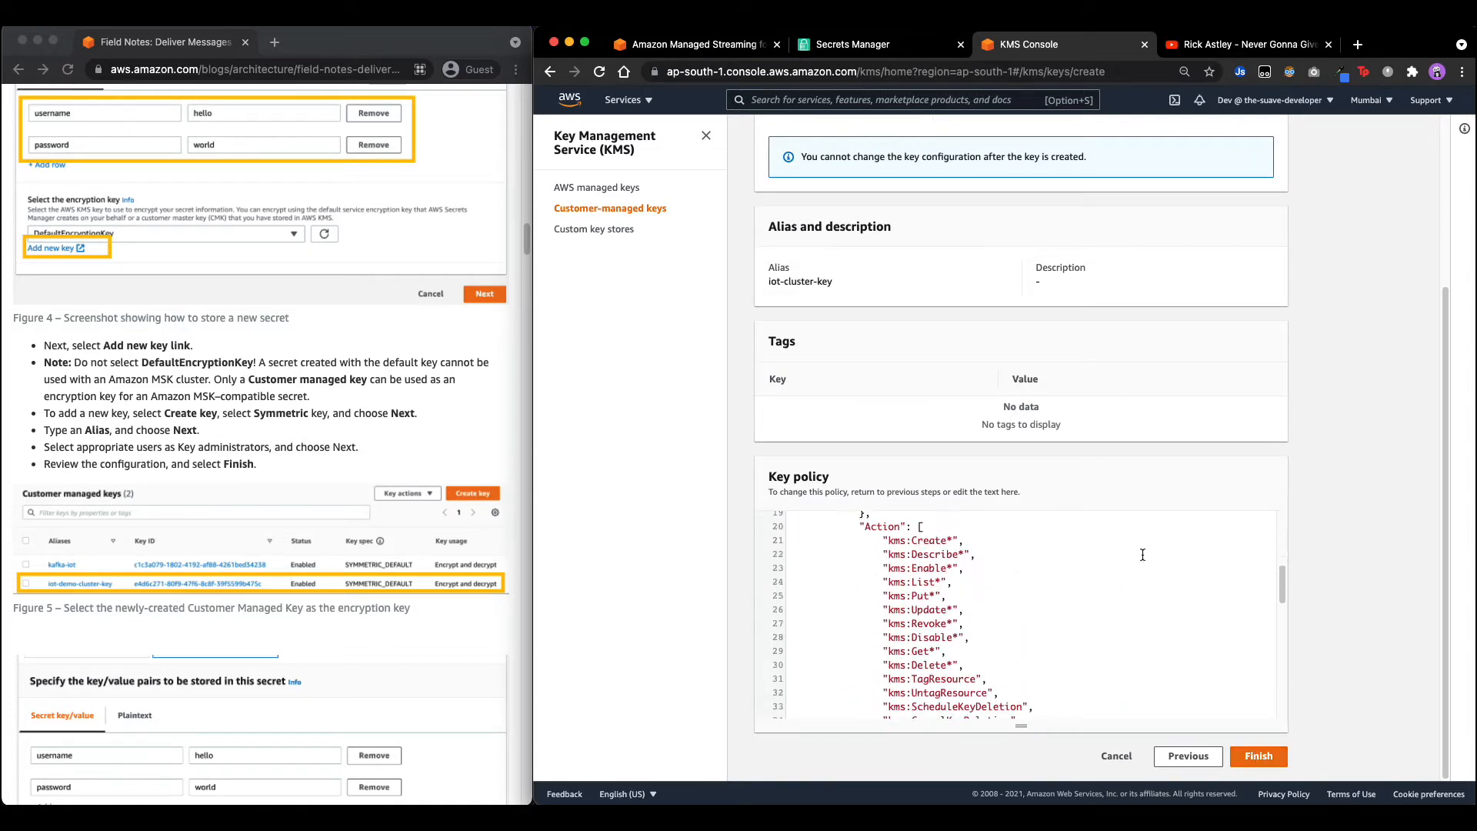
left_click(1262, 754)
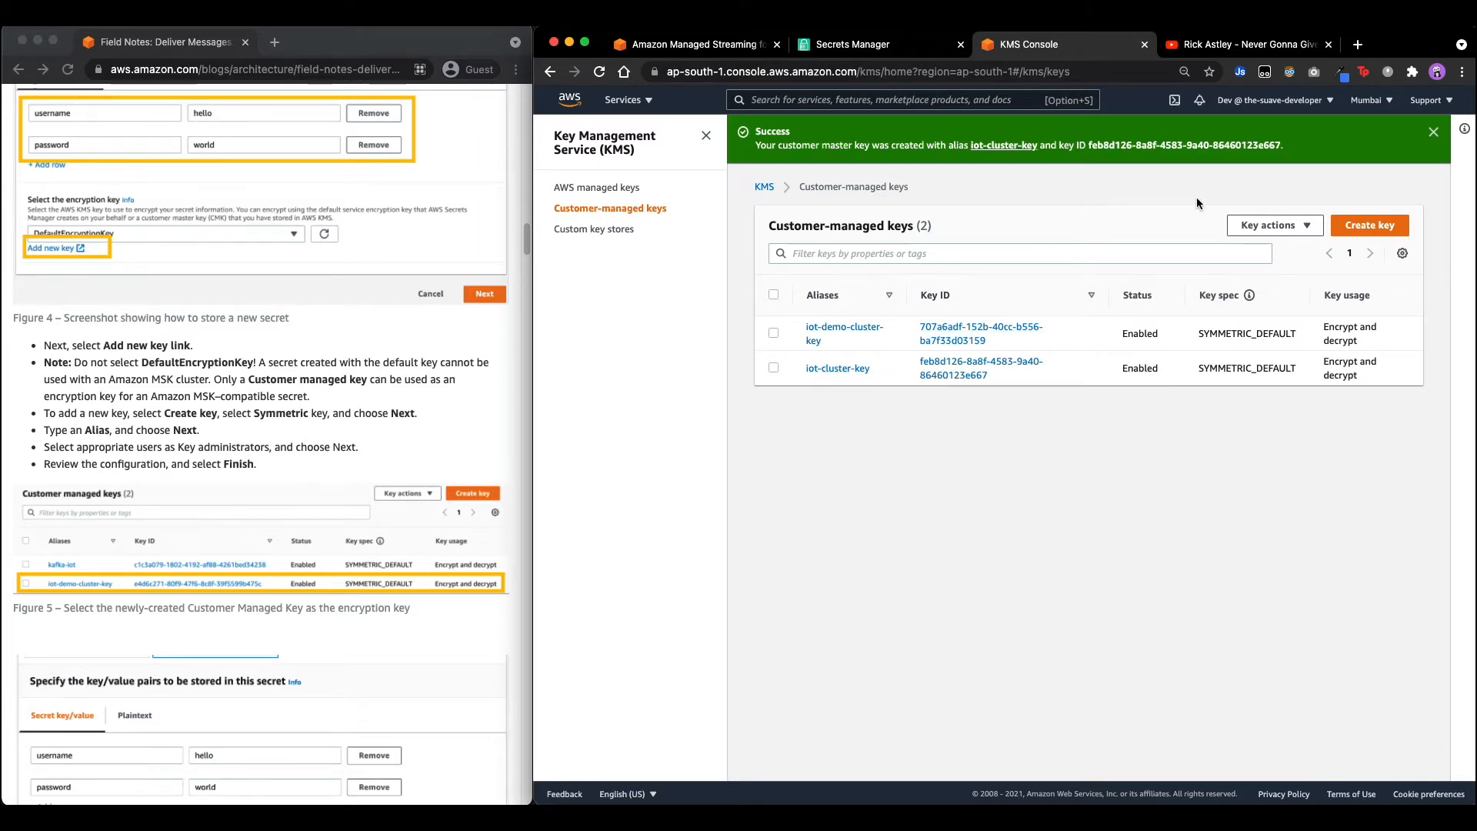
left_click(879, 52)
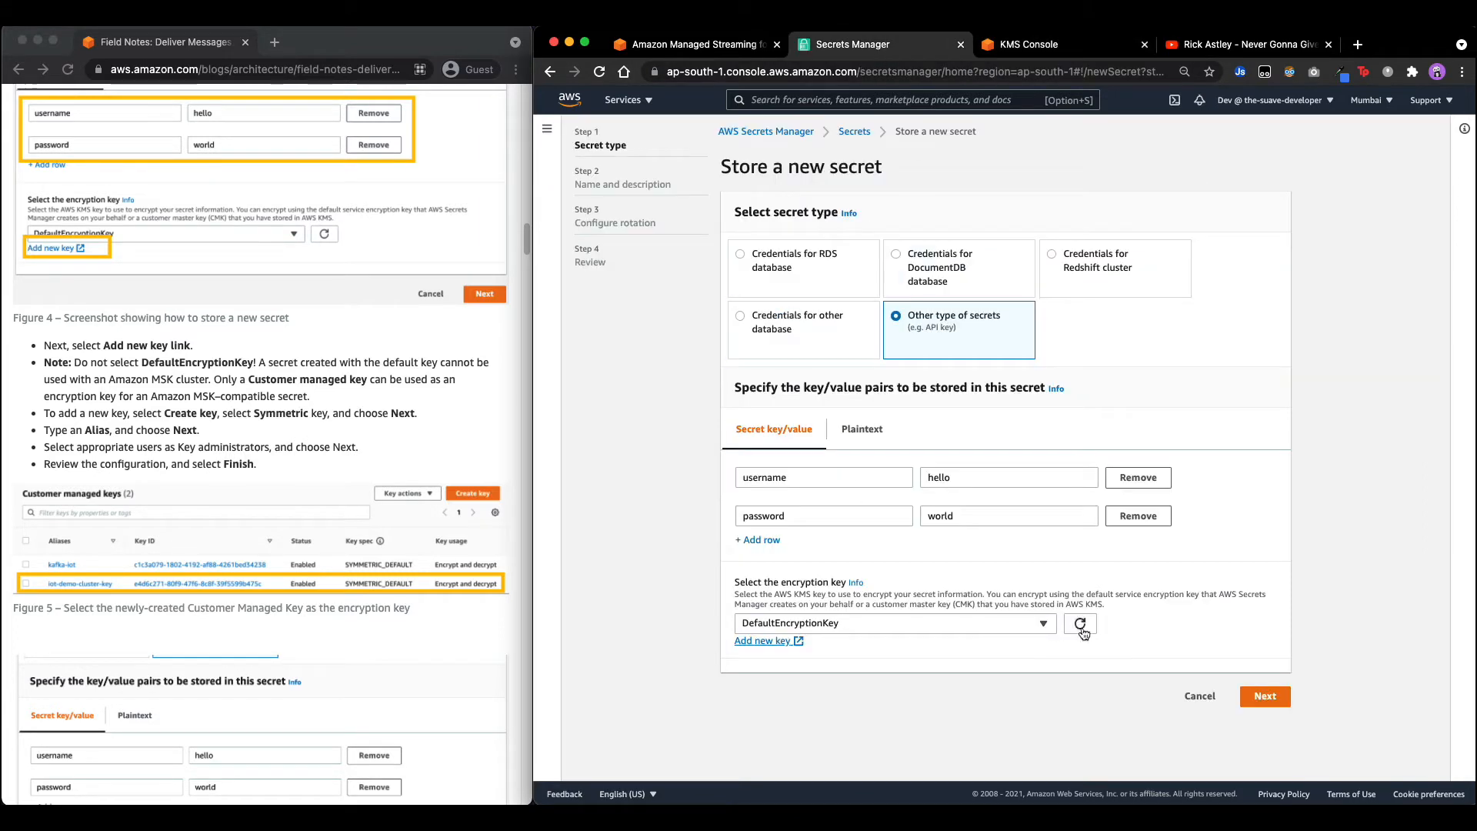
Encrypt the secret with the iot-cluster-key KMS key.
left_click(1043, 624)
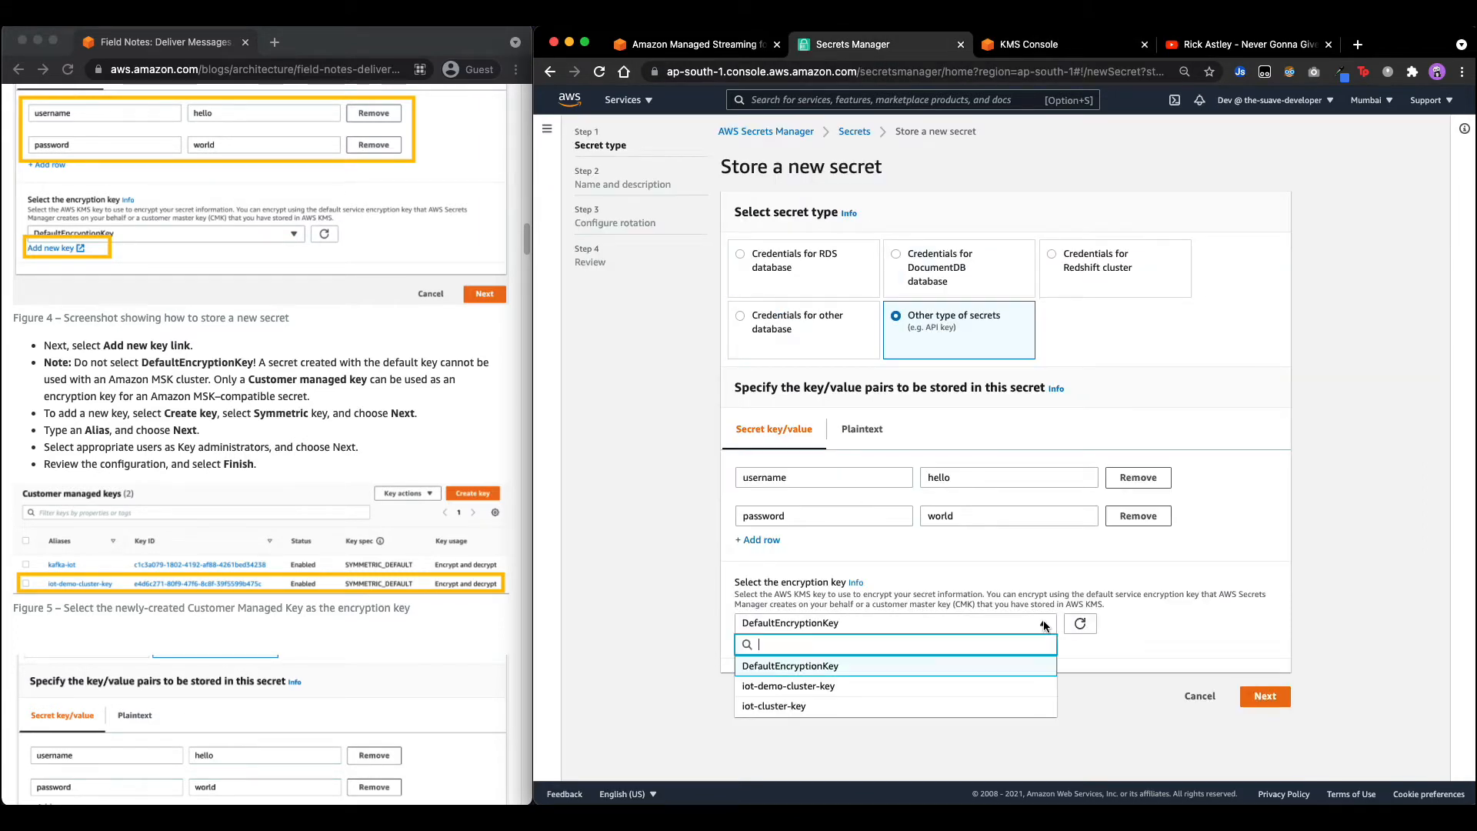
left_click(794, 708)
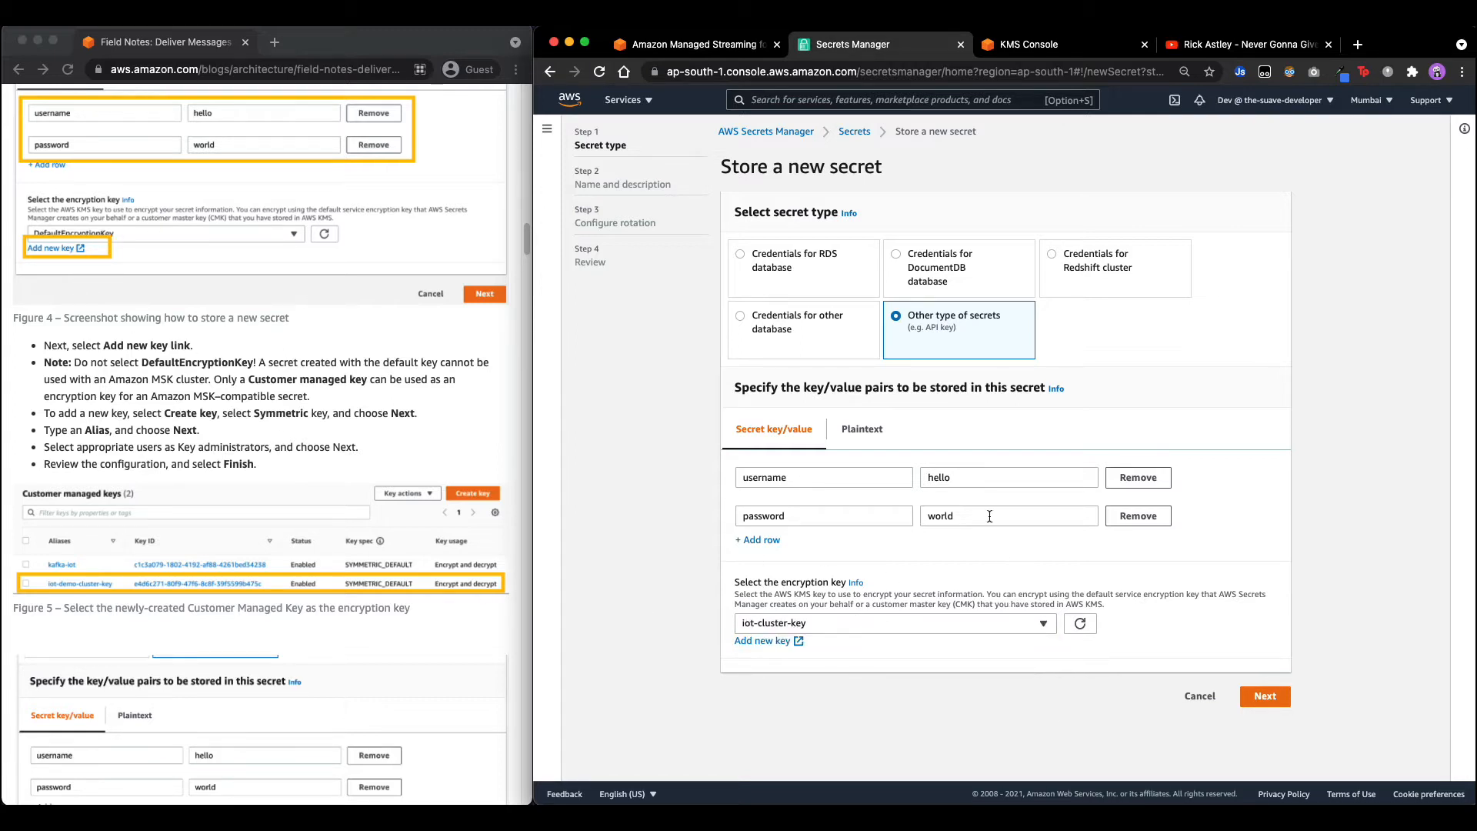
left_click(1274, 706)
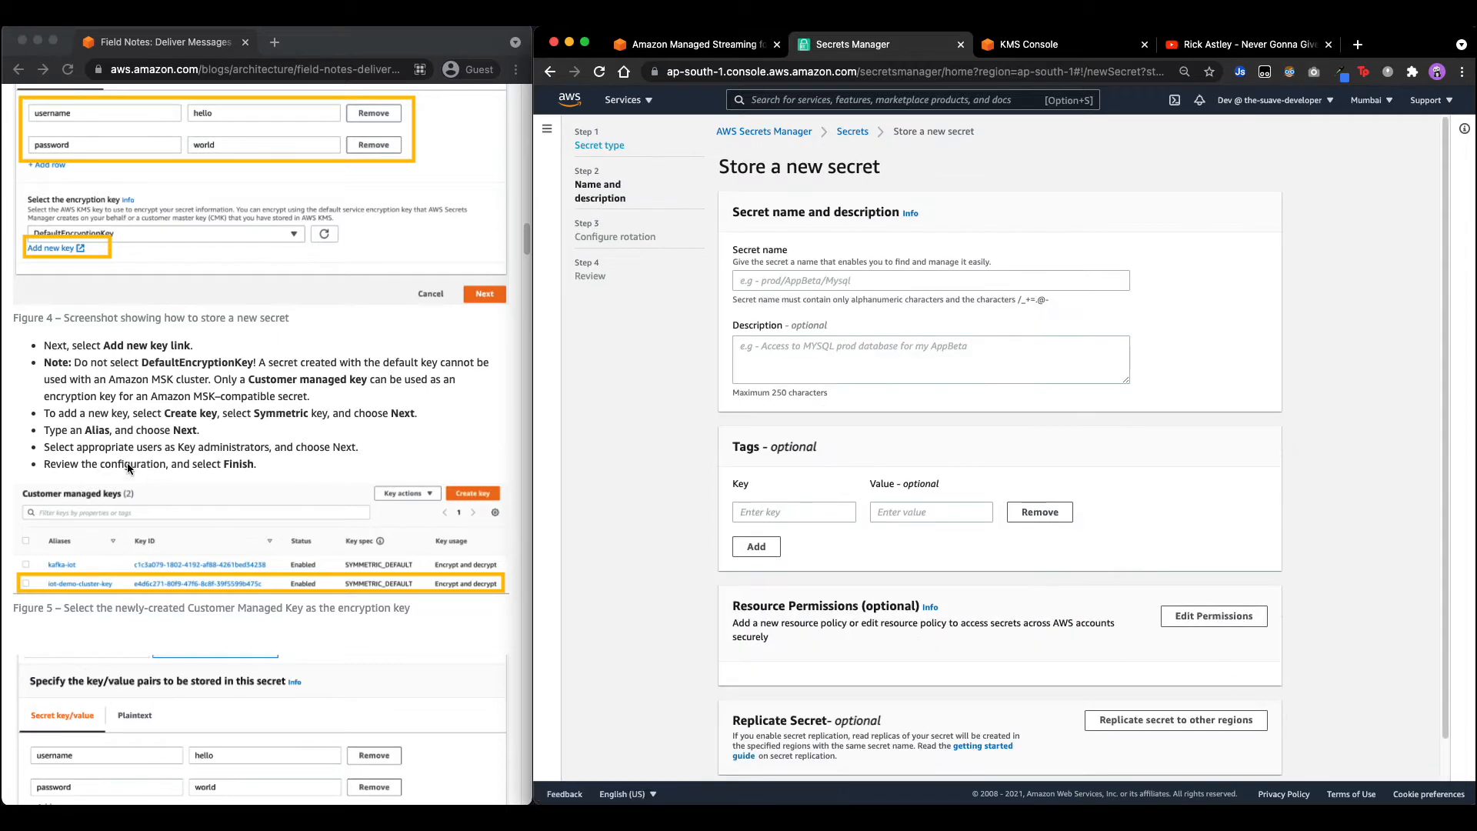
scroll(168, 474, "down", 3)
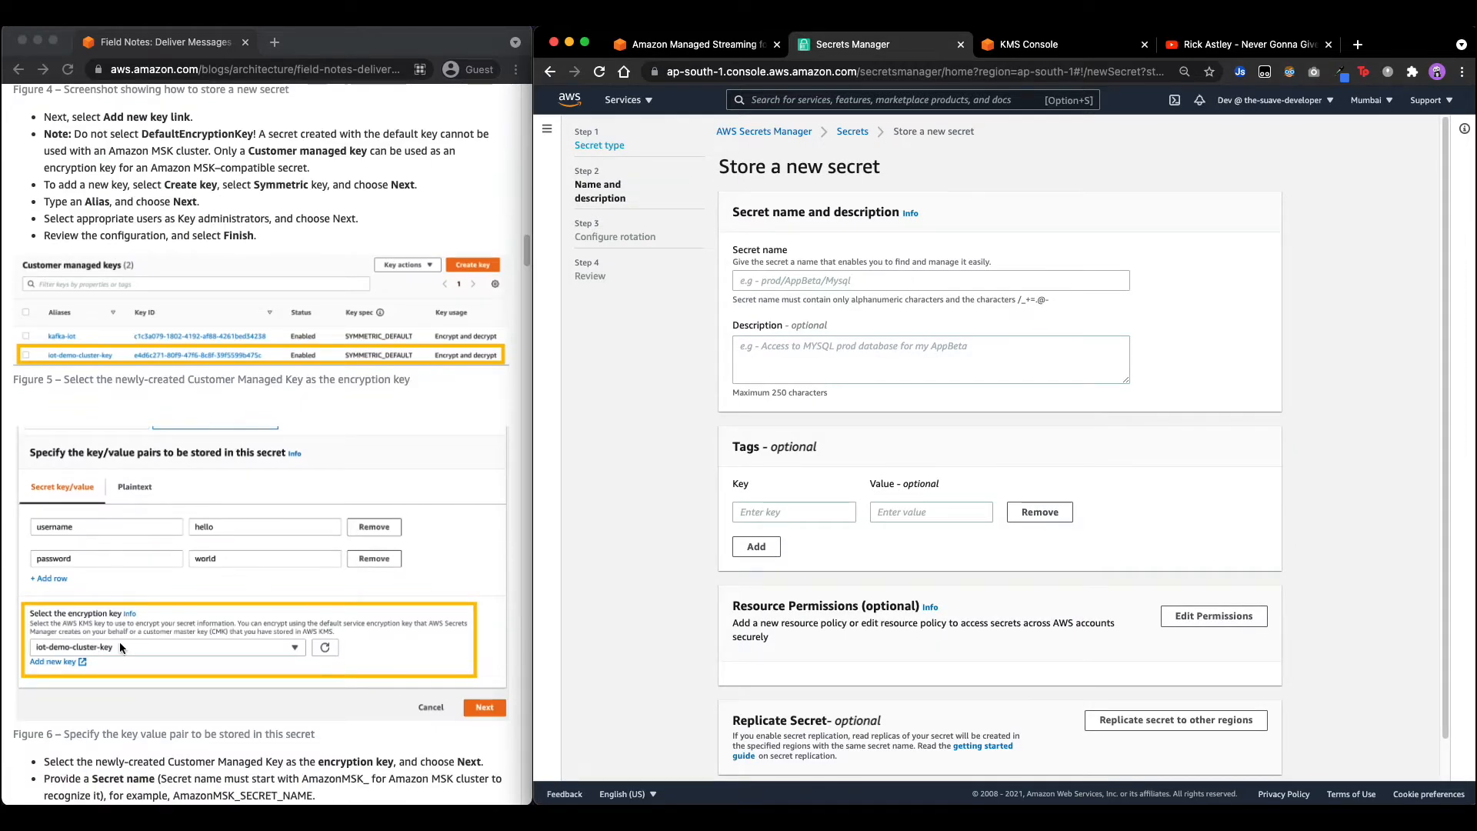
scroll(120, 648, "down", 5)
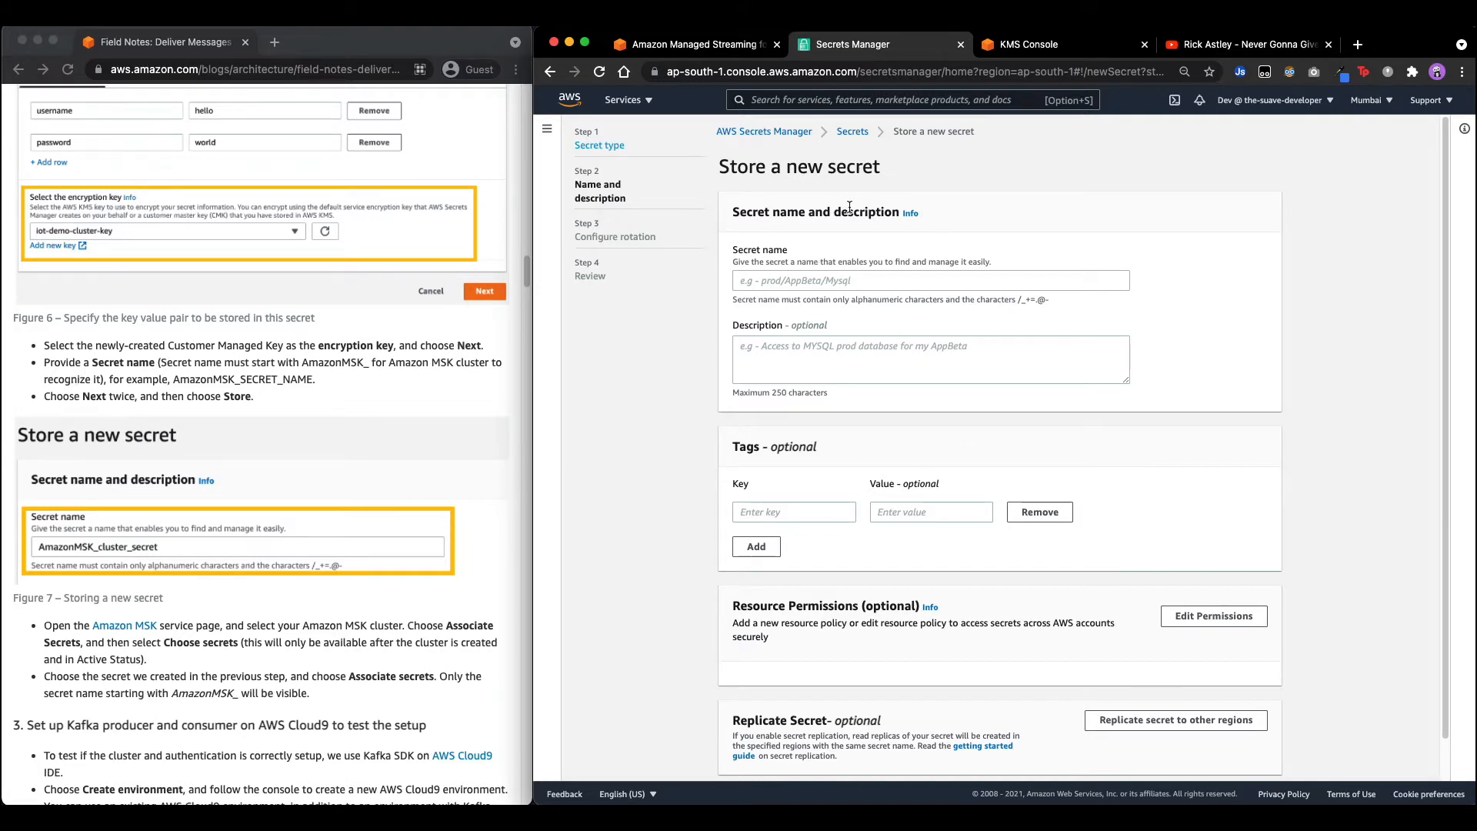
Name the secret AmazonMSK_blog_secret, using the prefix copied from the blog.
left_click(186, 392)
left_click_drag(172, 380, 371, 364)
key("super+c")
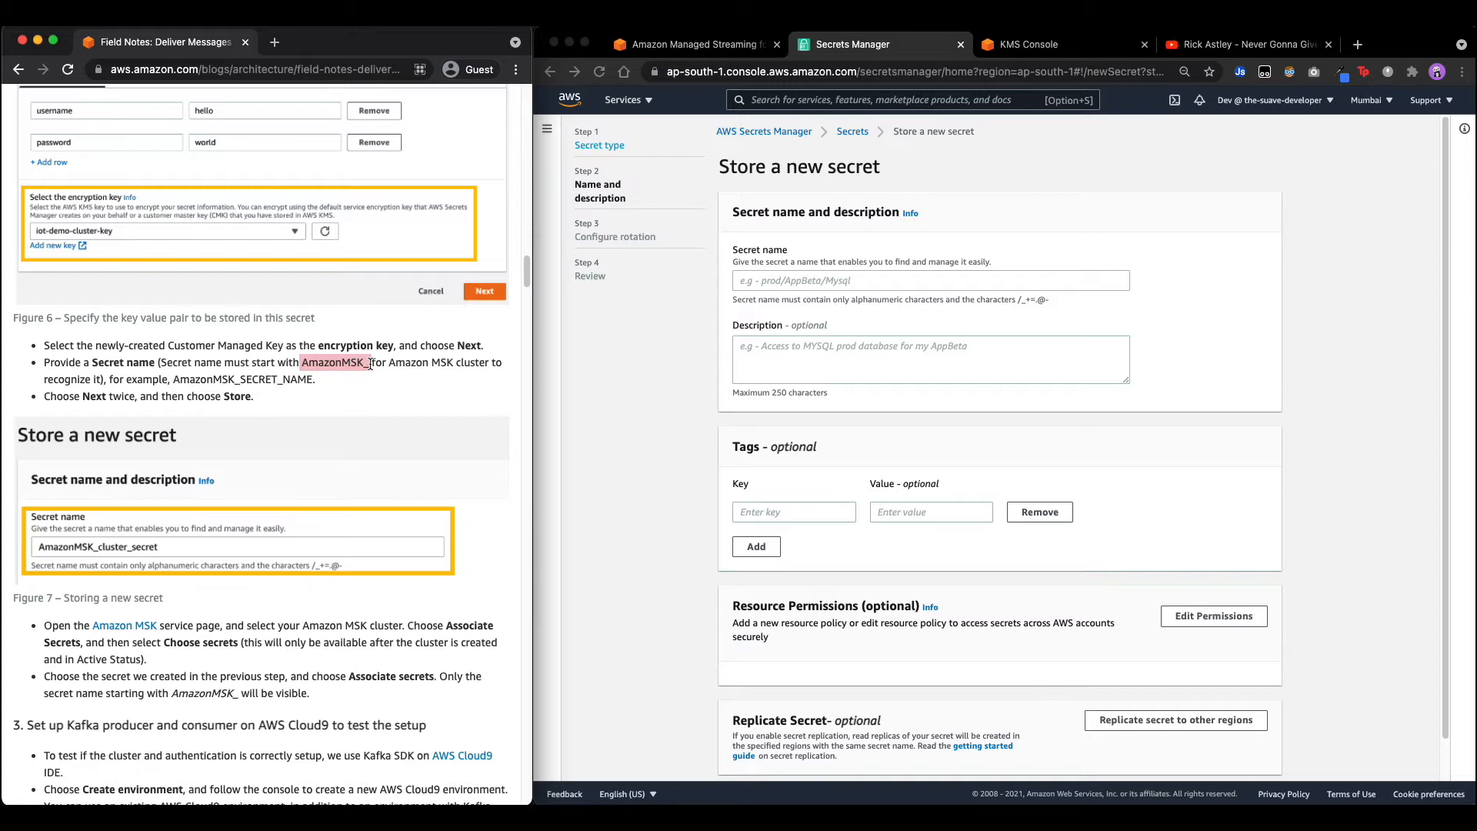
left_click(820, 289)
key("super+v")
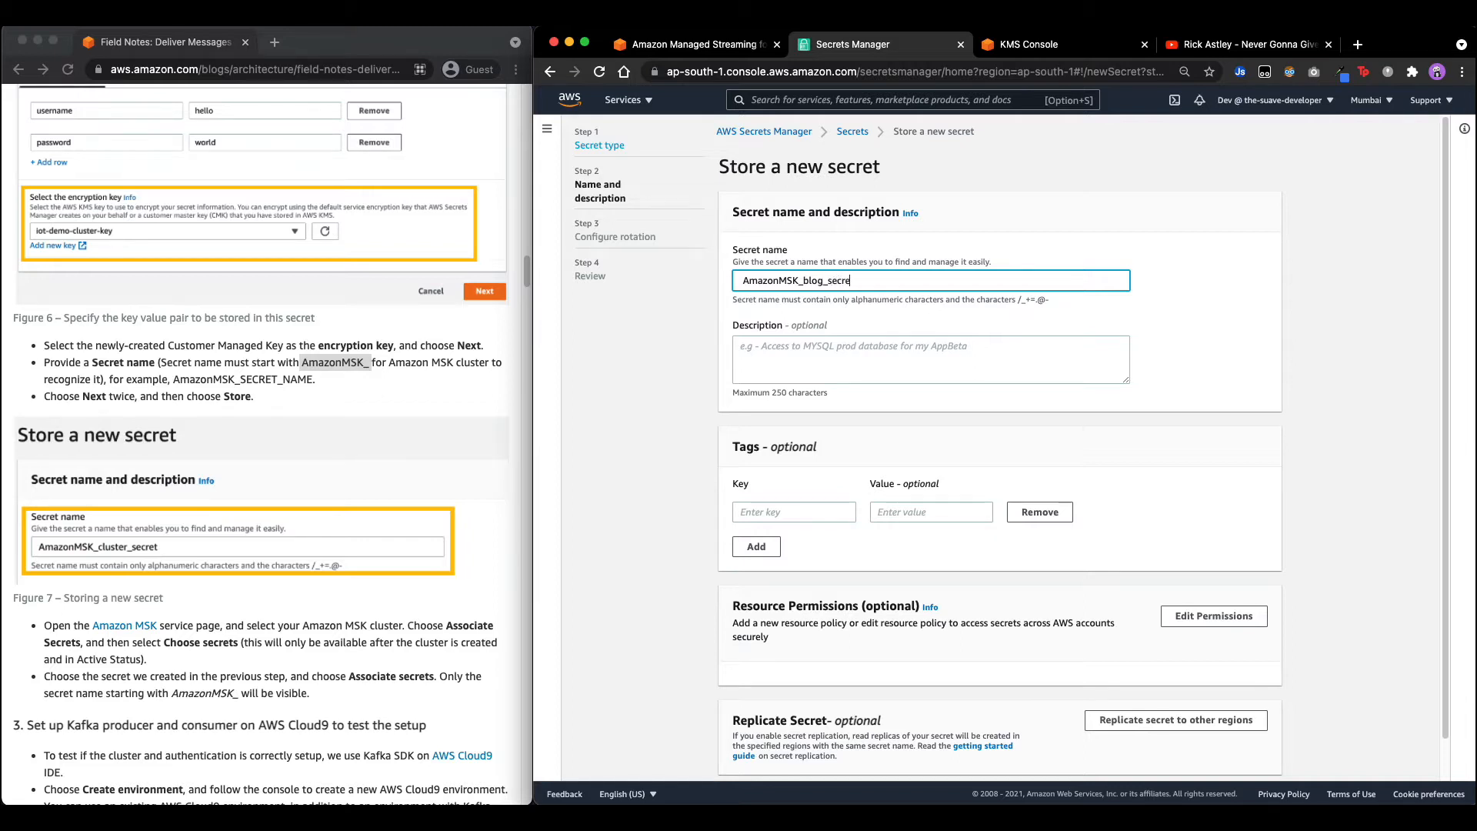
scroll(918, 520, "down", 1)
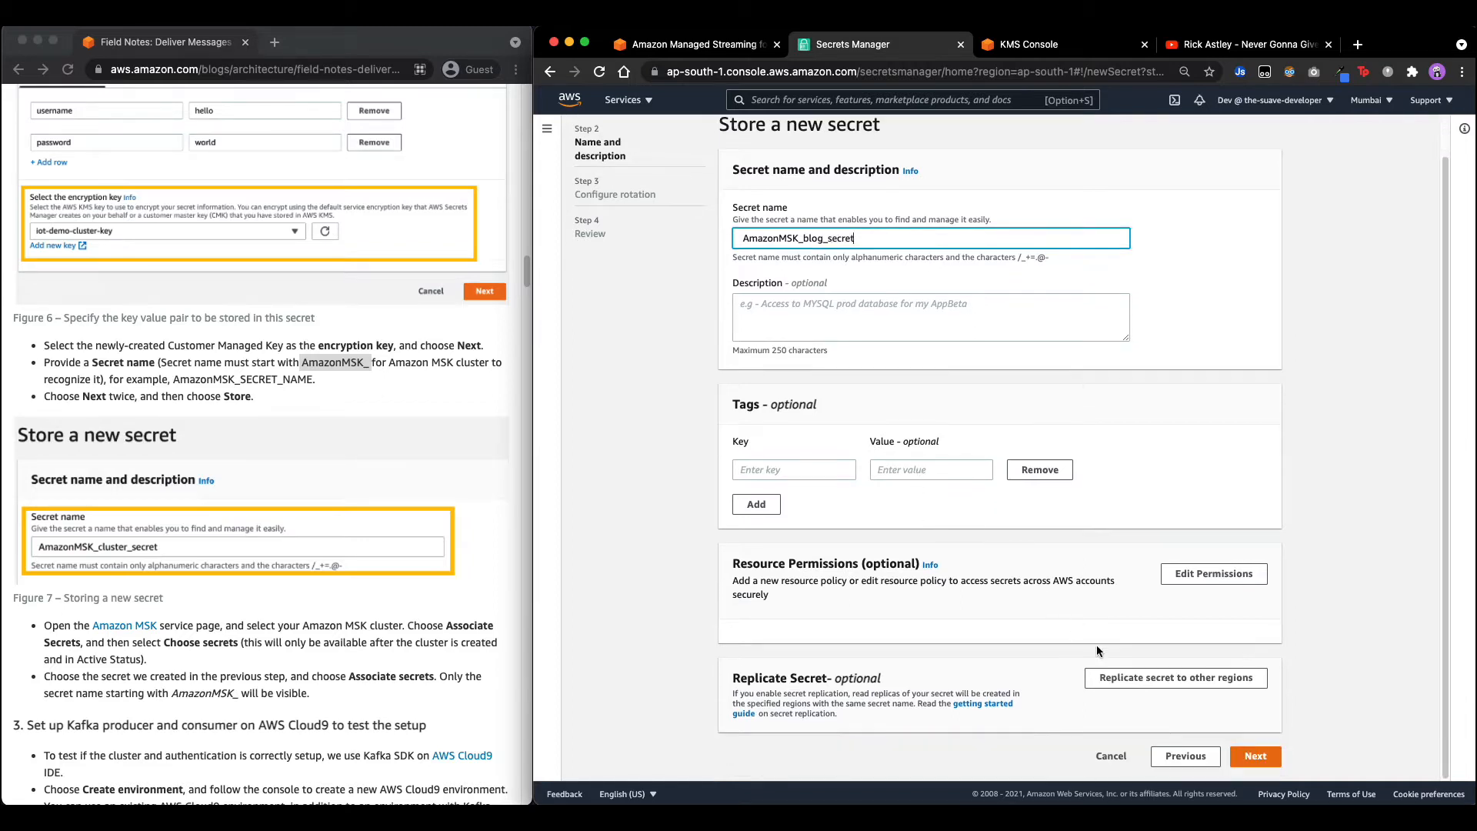
left_click(1260, 760)
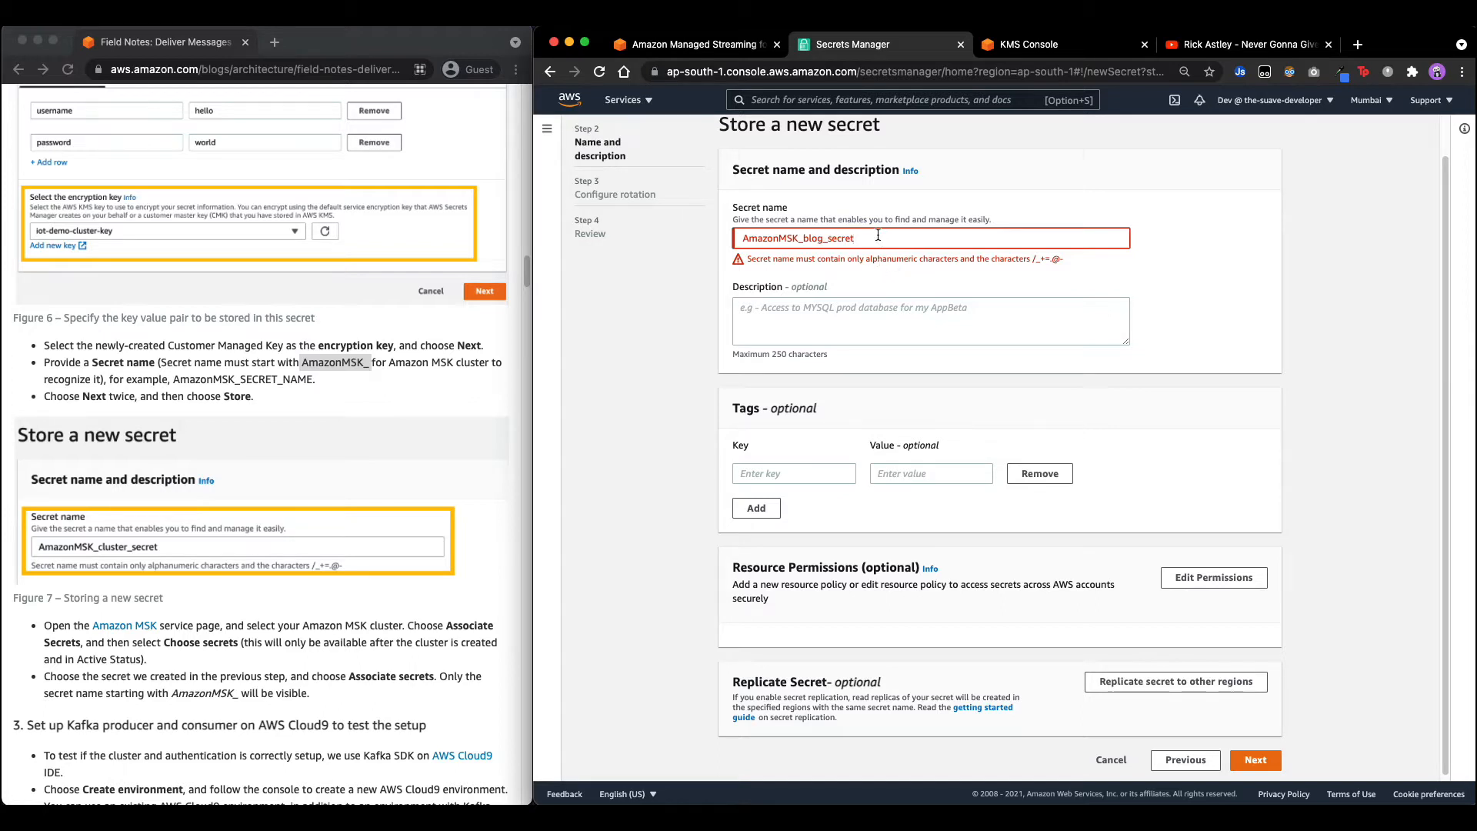
key("BackSpace")
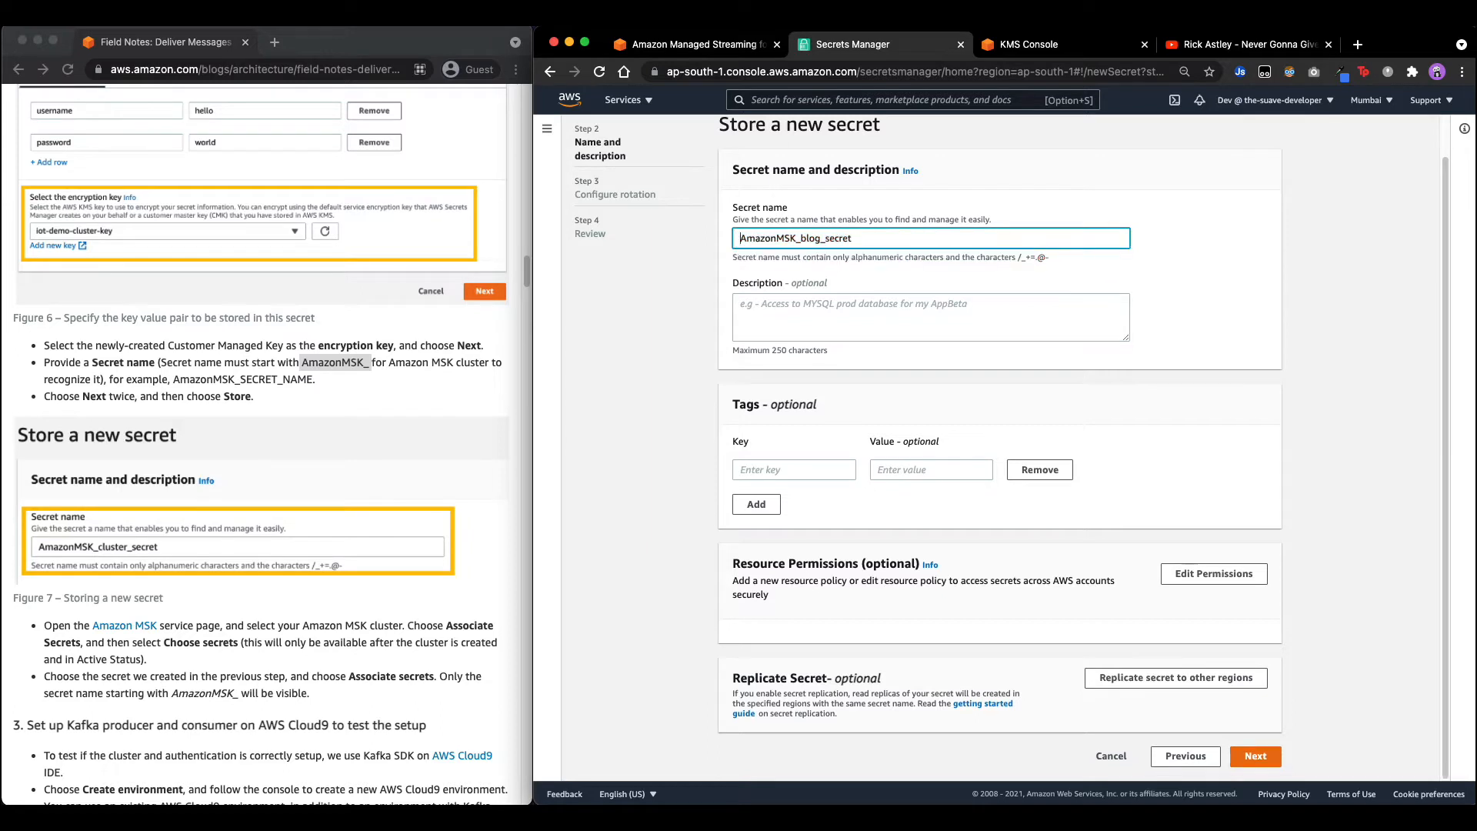
Leave automatic rotation disabled and store the secret.
left_click(1262, 757)
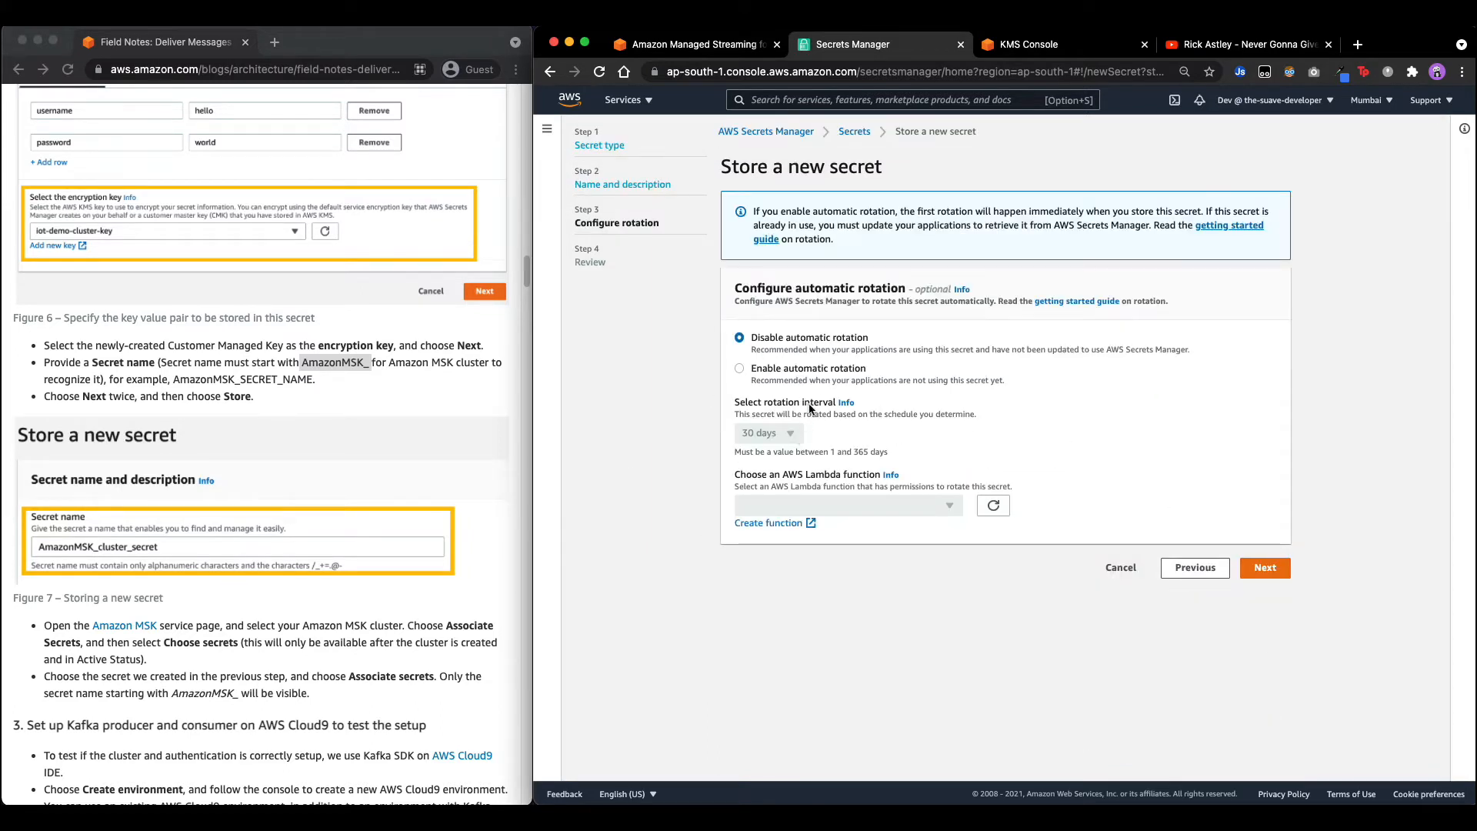
scroll(393, 564, "down", 5)
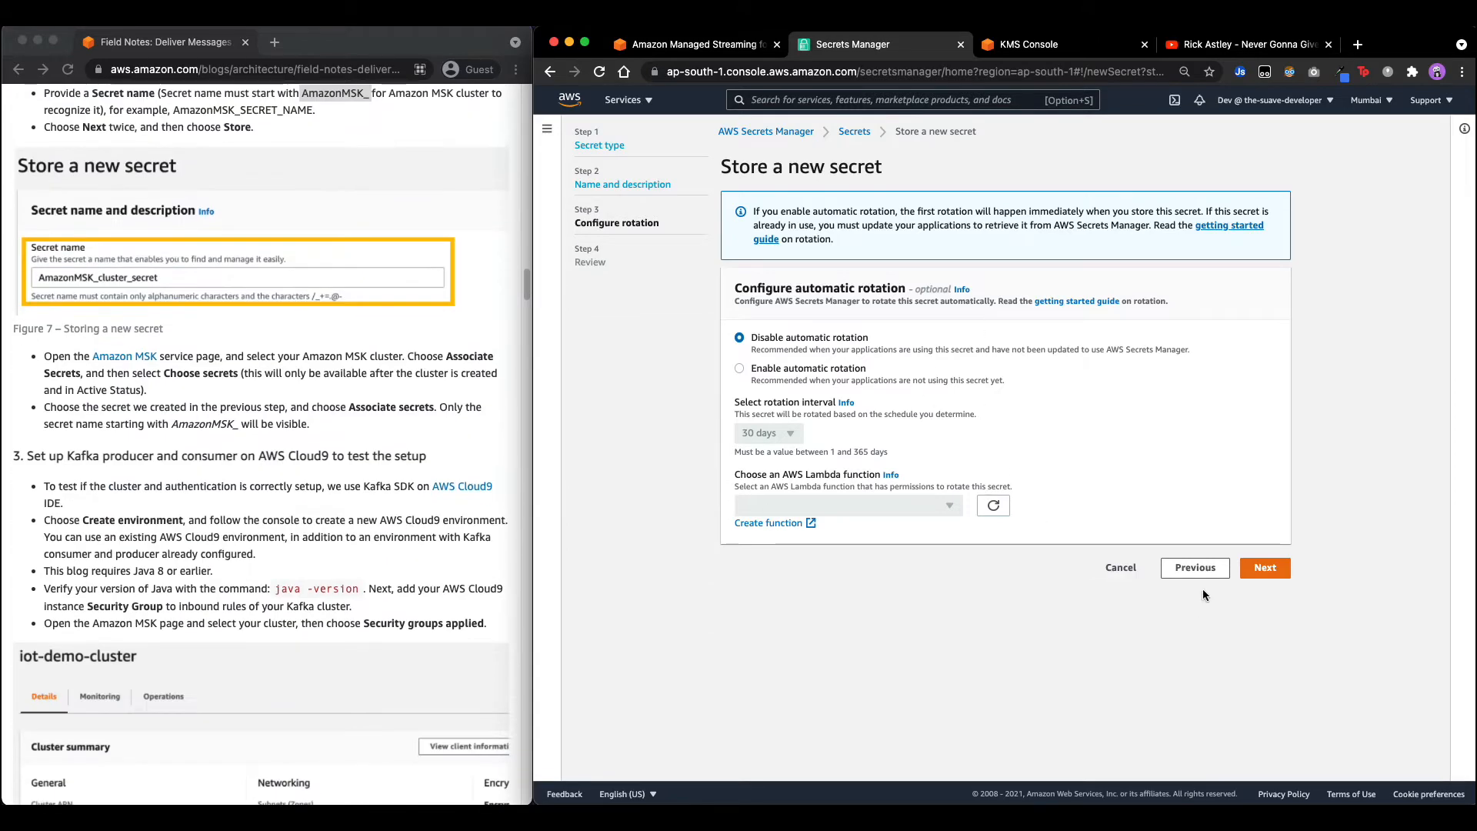
left_click(1246, 569)
scroll(1244, 667, "down", 10)
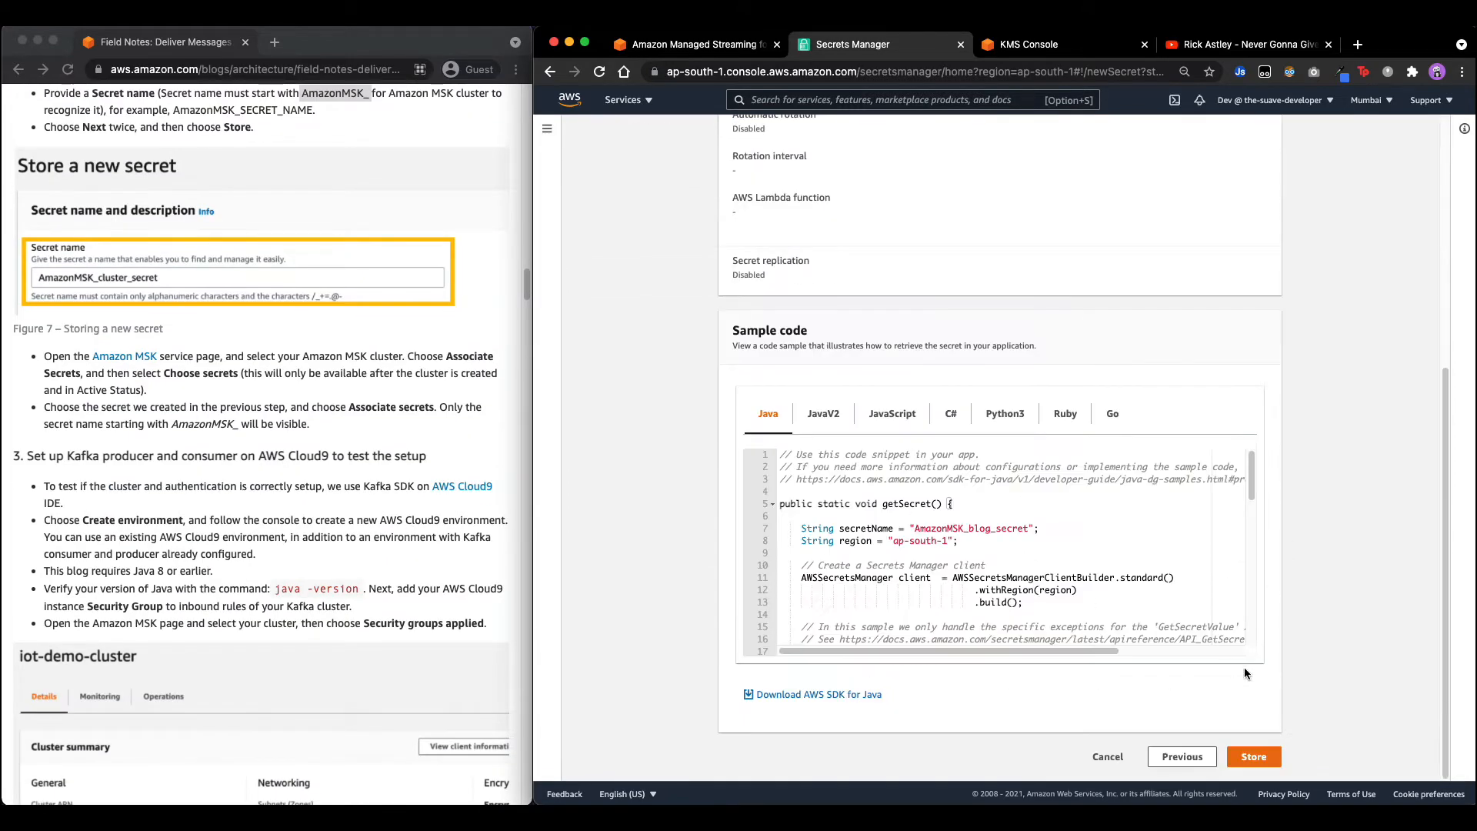
left_click(1254, 757)
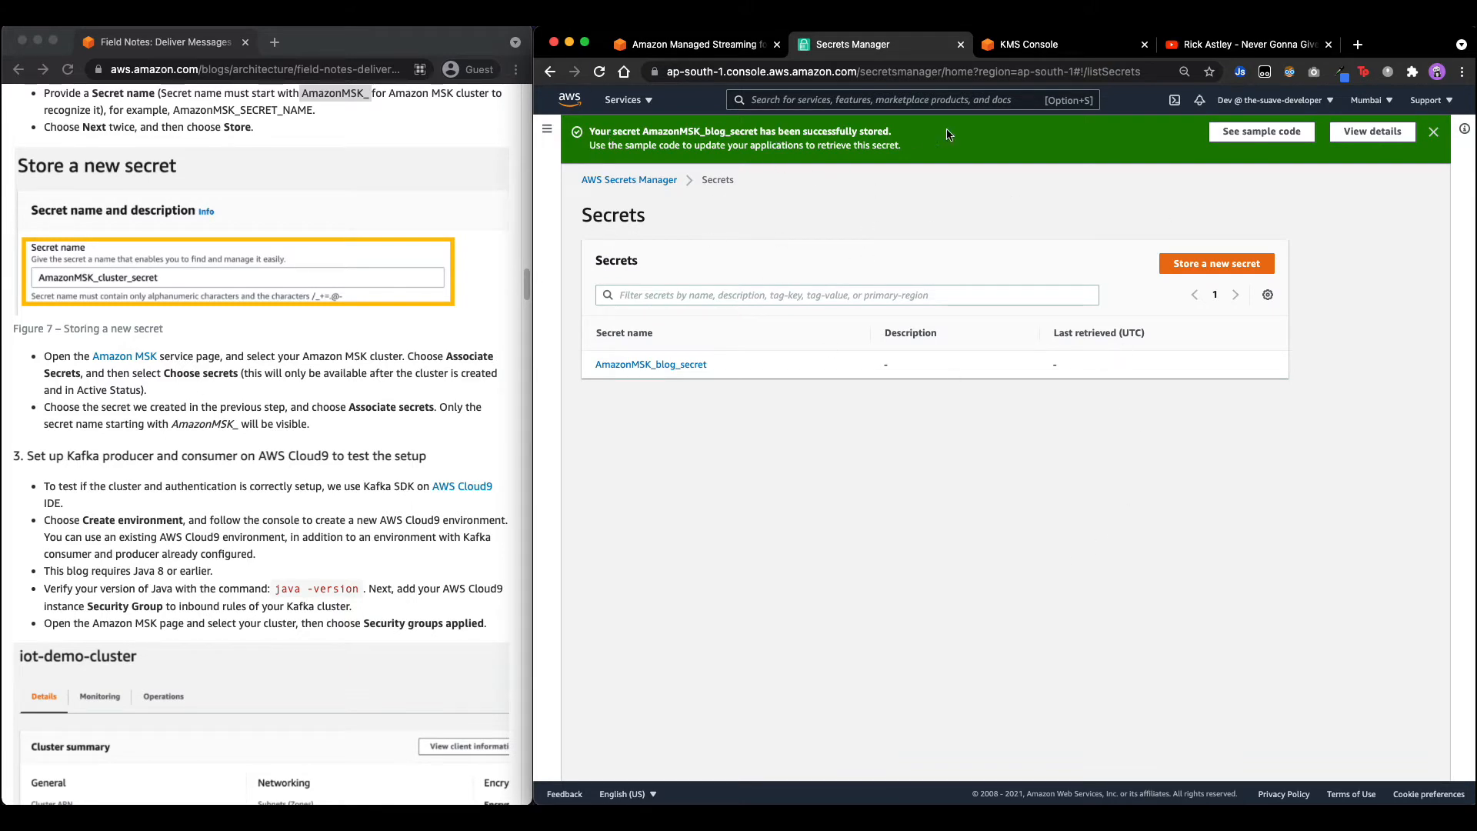
left_click(696, 44)
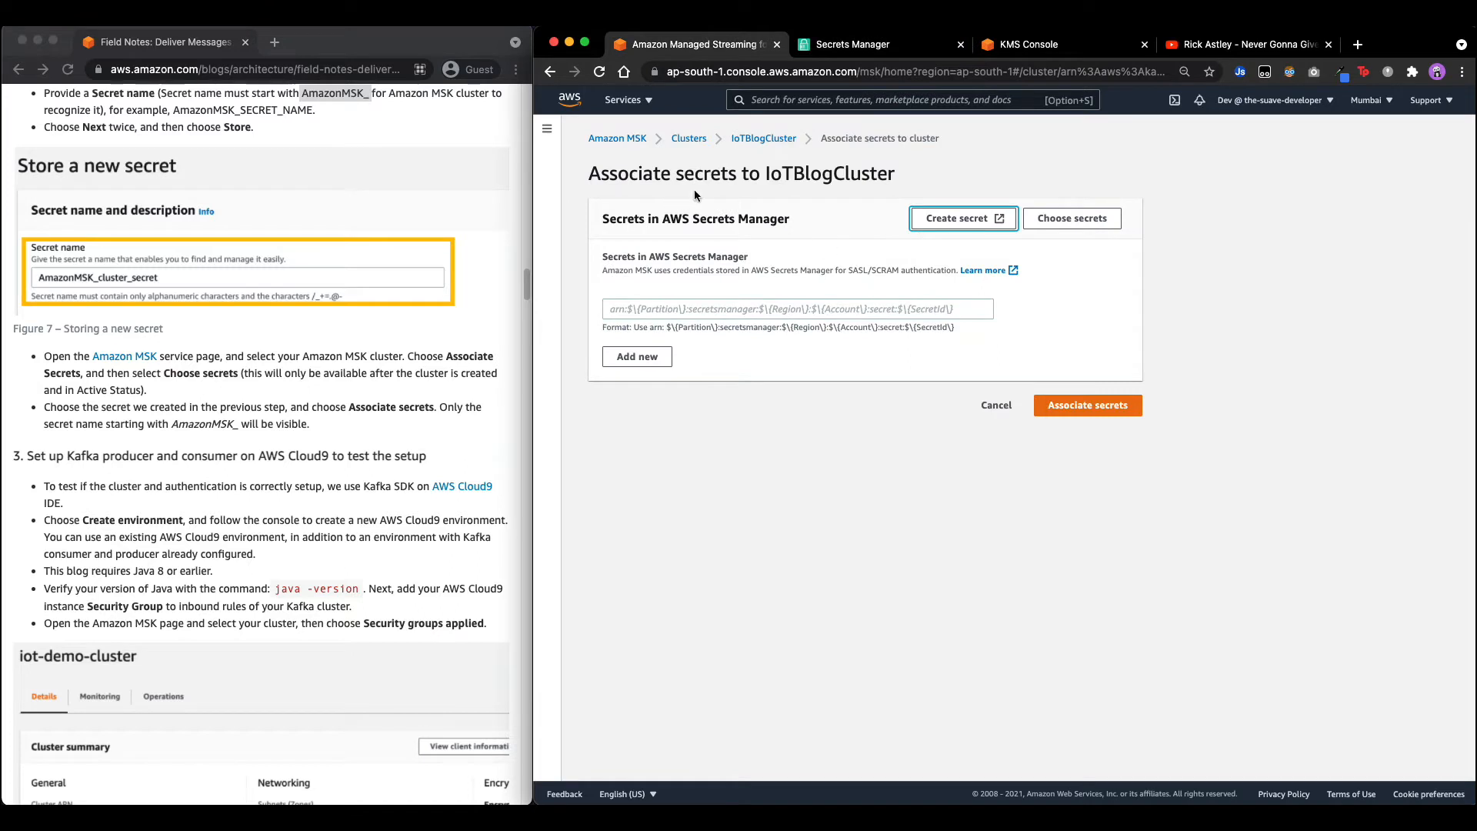
Pick AmazonMSK_blog_secret from the refreshed secrets list and associate it with IoTBlogCluster.
left_click(1056, 221)
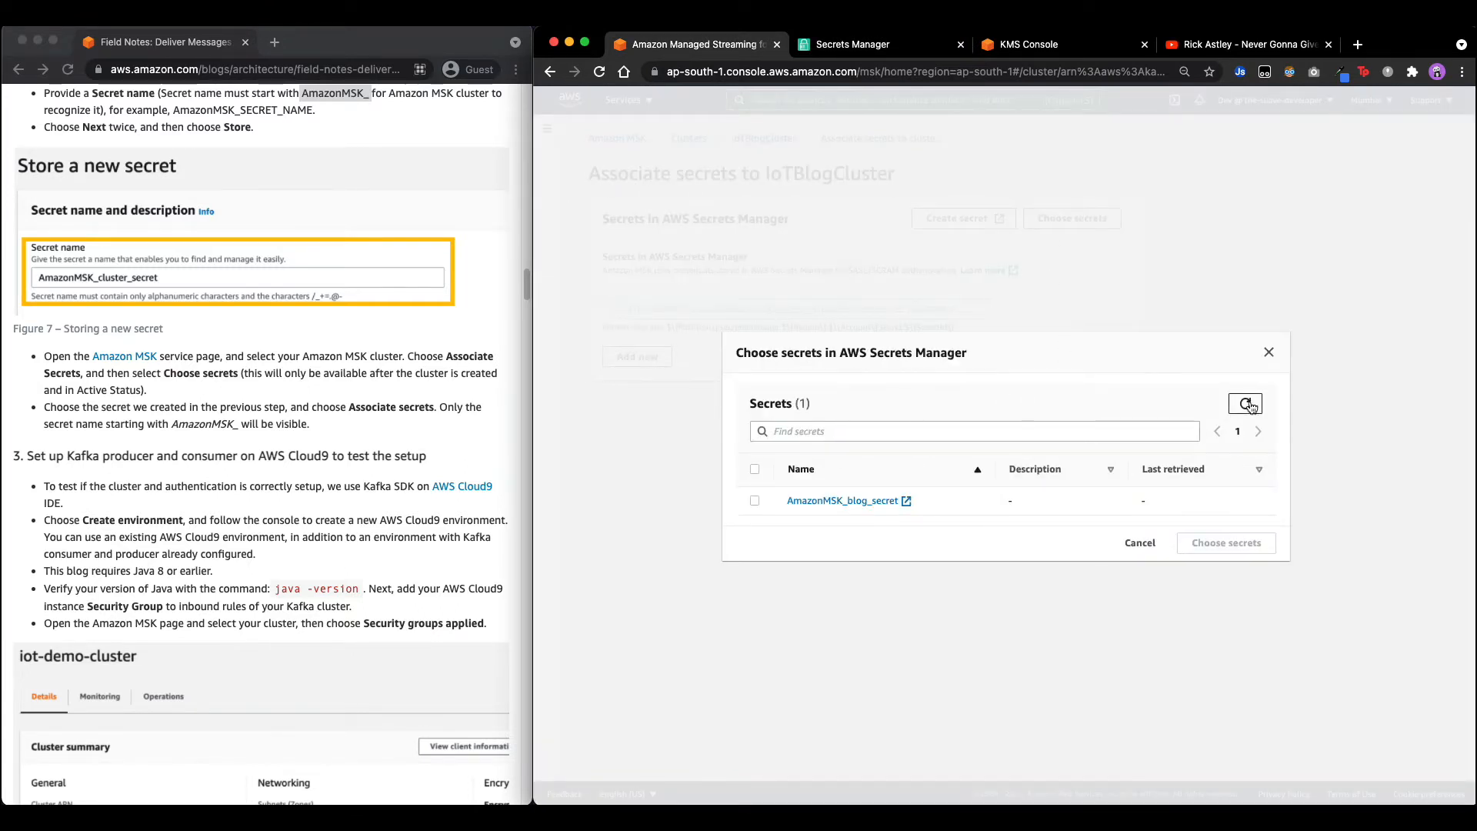
left_click(1250, 406)
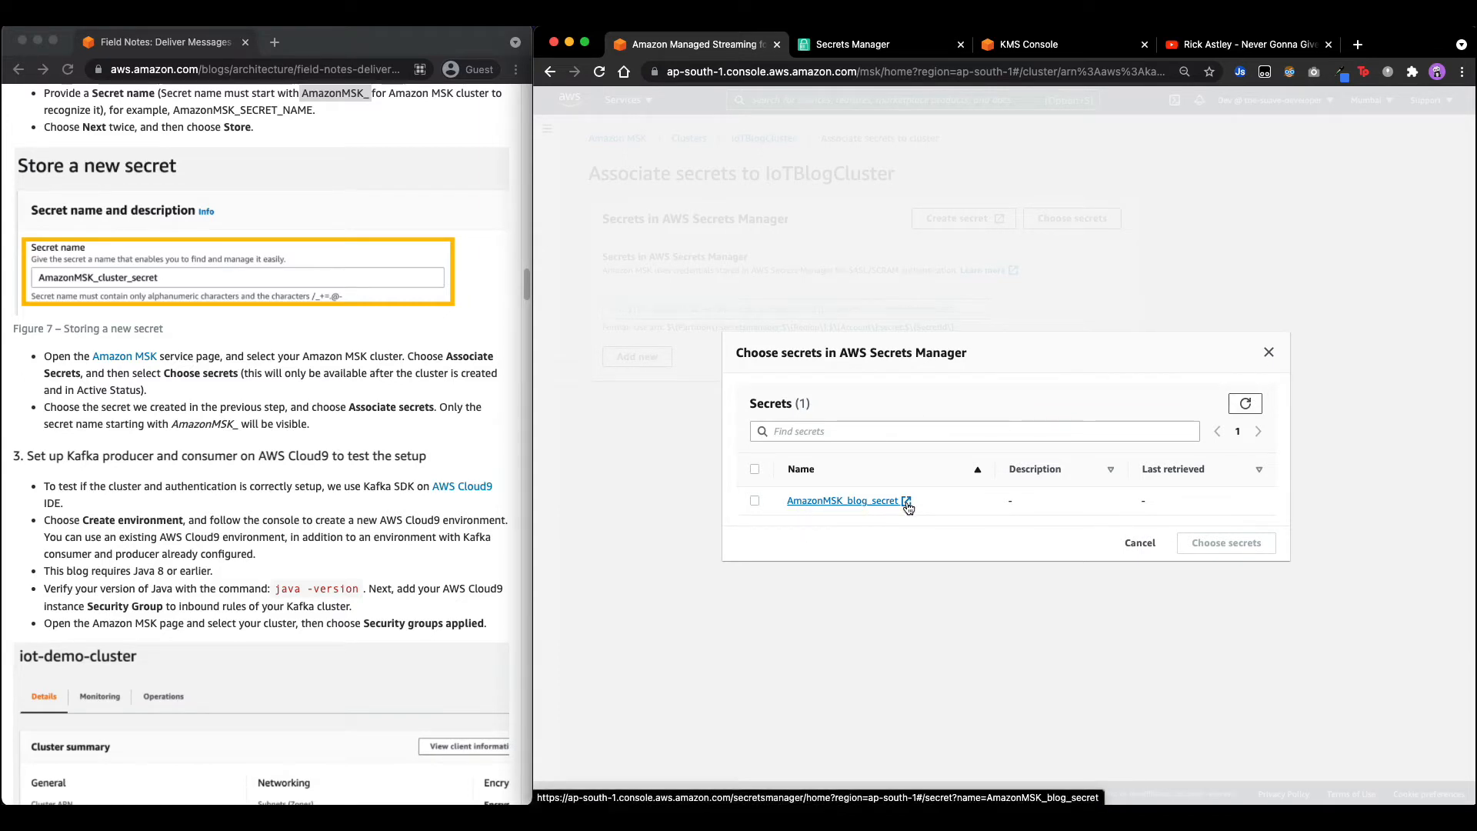
left_click(754, 501)
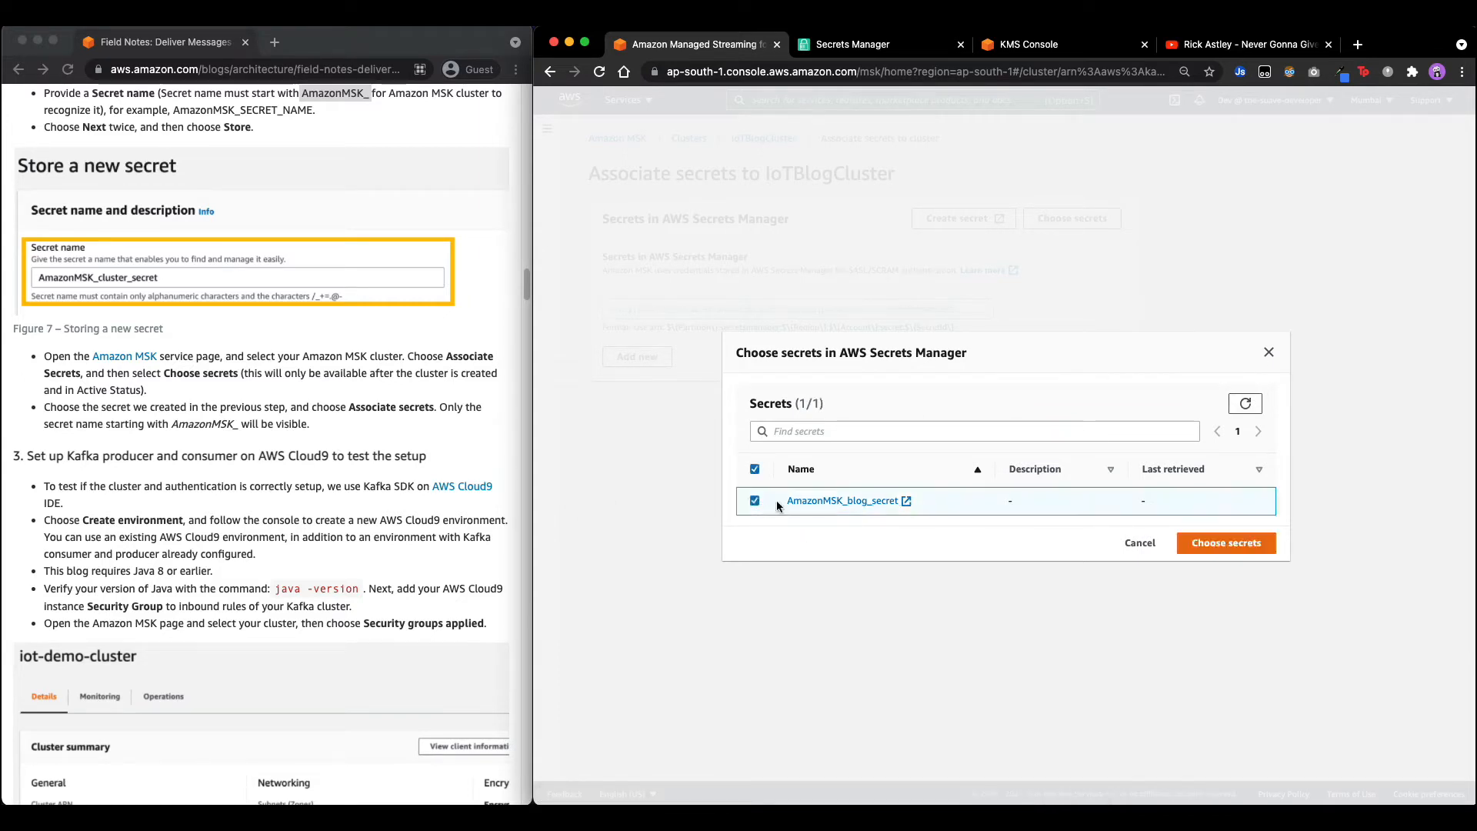
left_click(1201, 546)
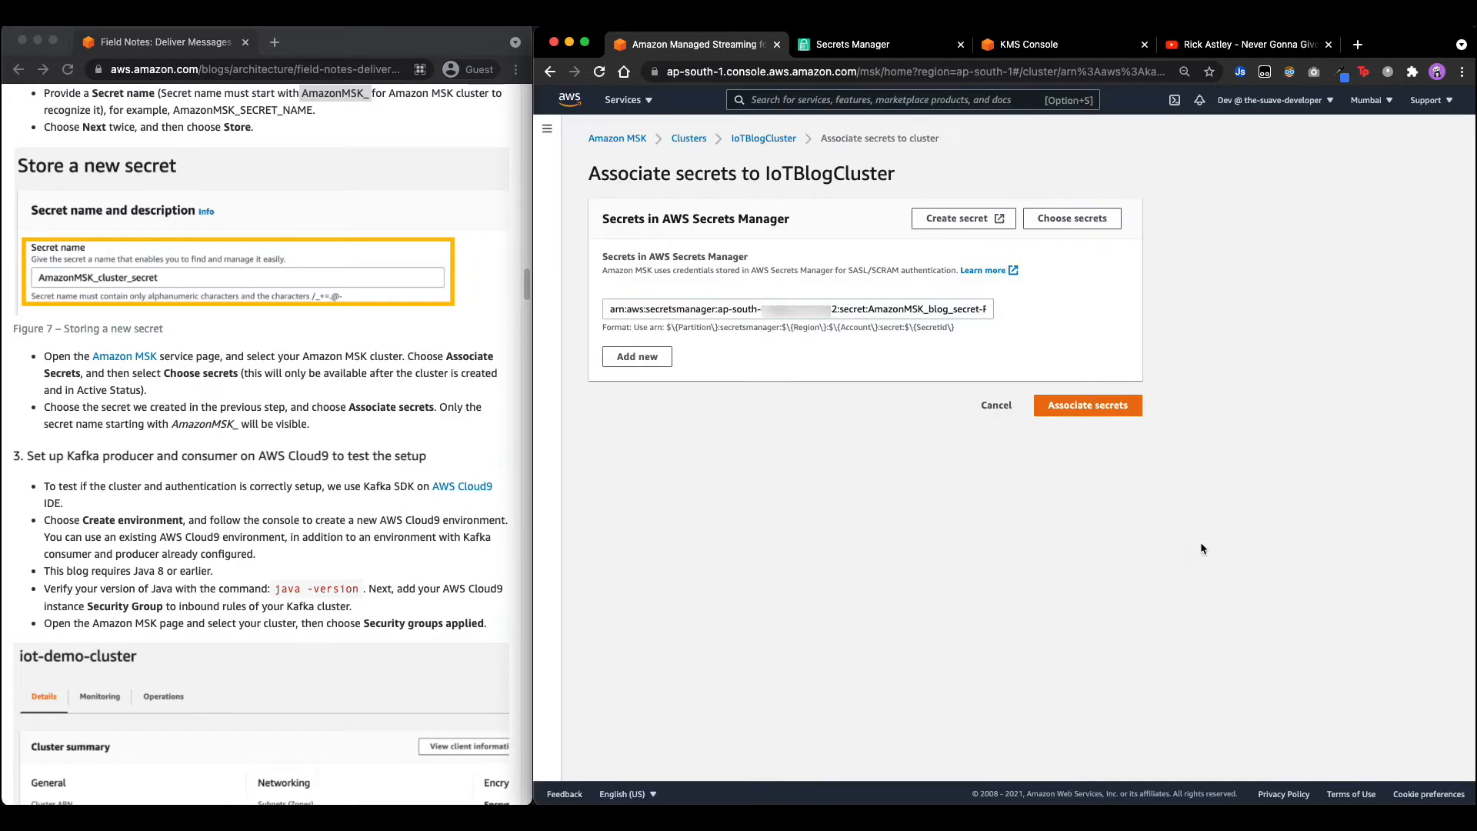
left_click(1077, 416)
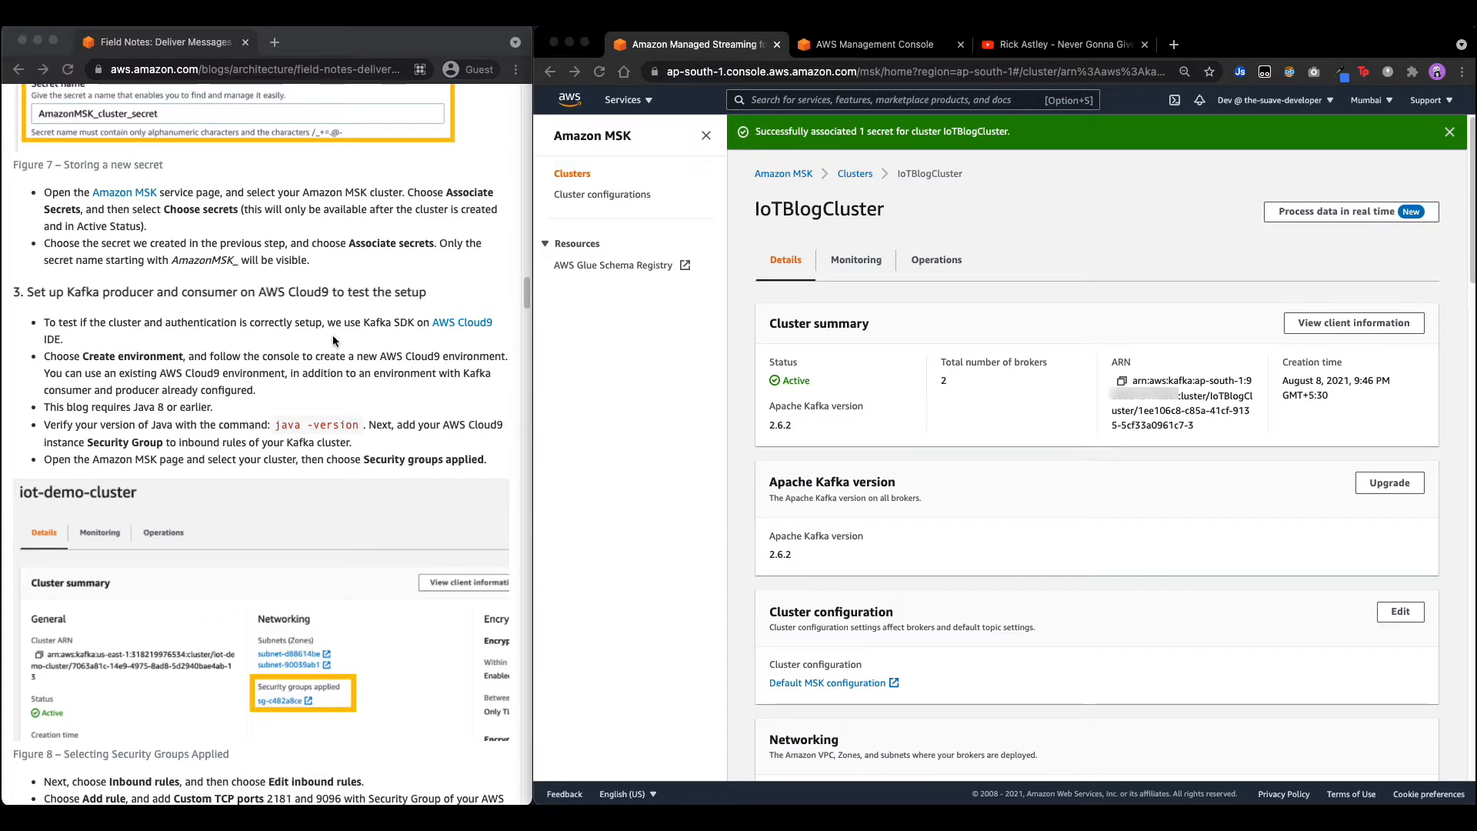
Open Cloud9 and start a new environment named kafka.
left_click(854, 51)
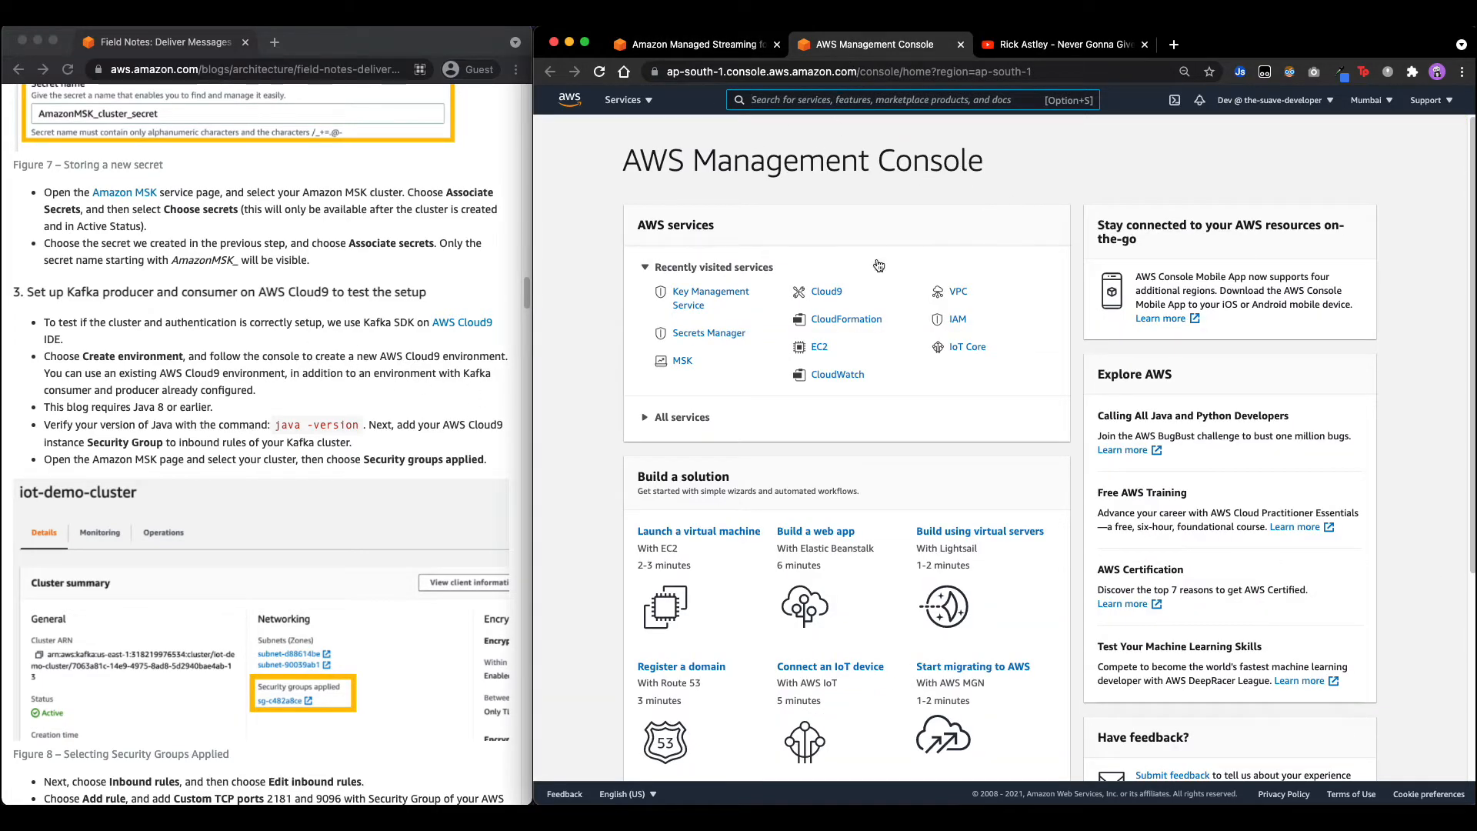
left_click(830, 293)
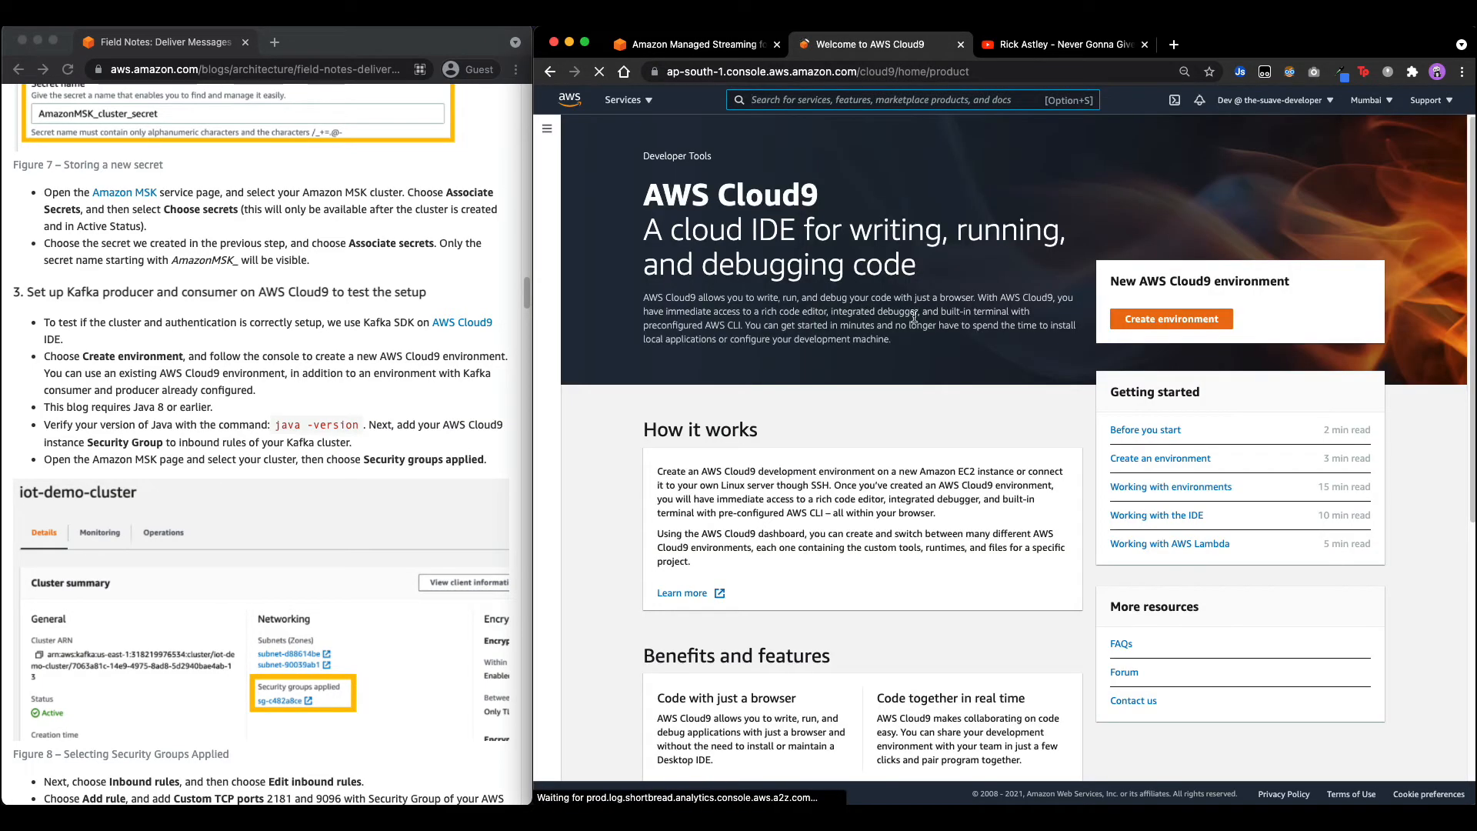
left_click(1156, 321)
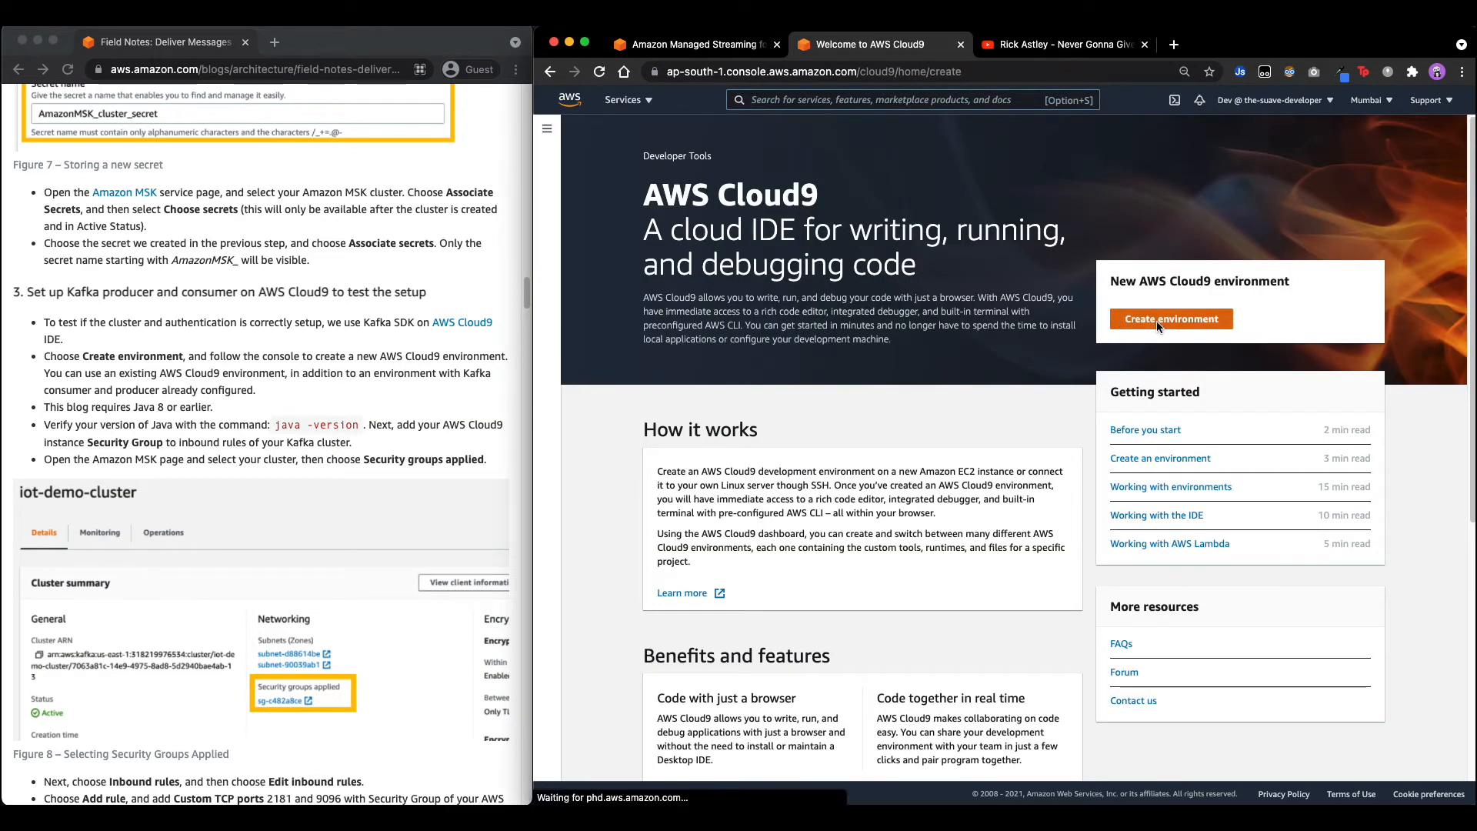
left_click(789, 299)
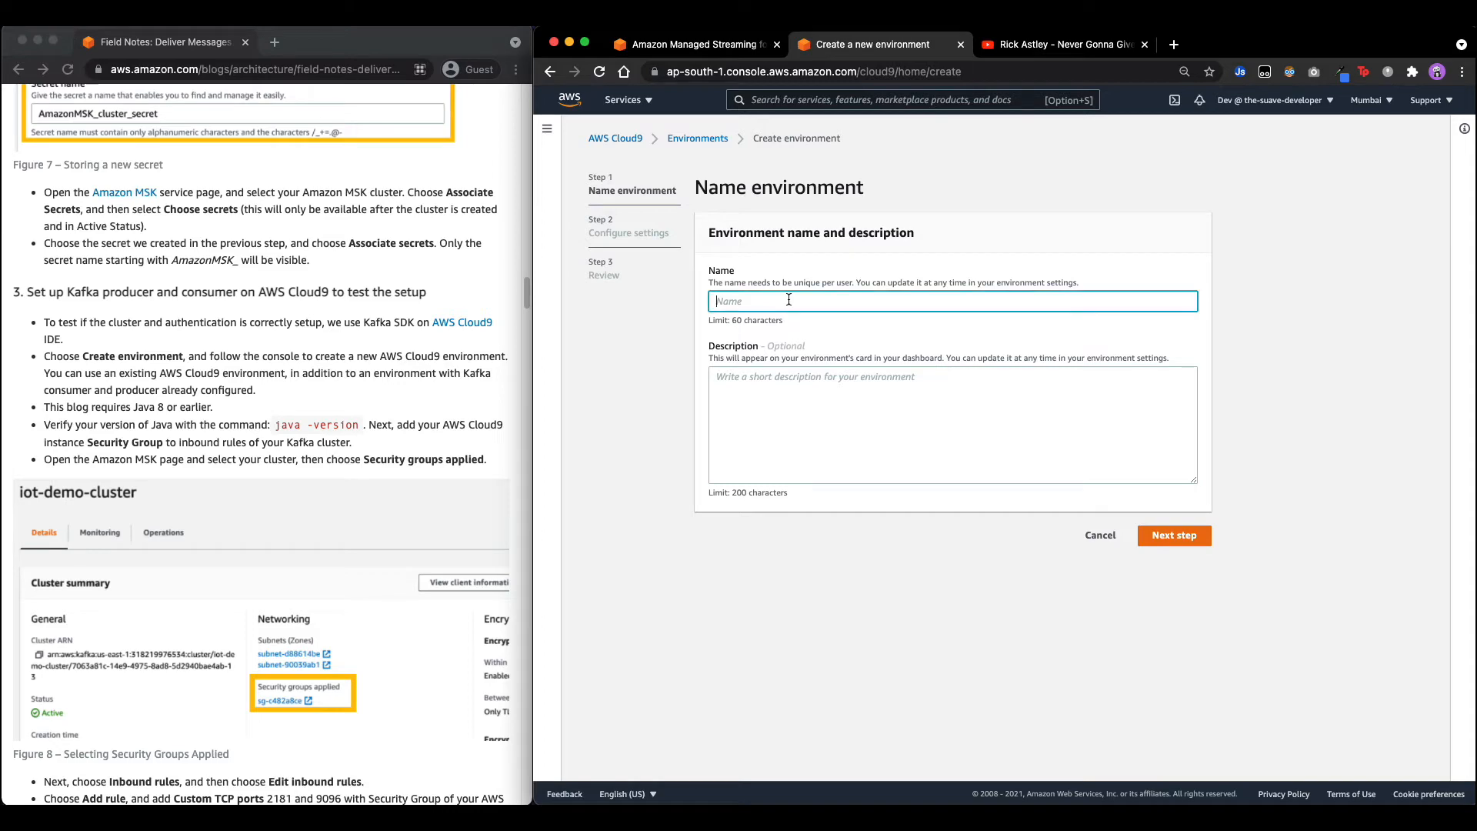
type("kafka")
Keep the default t2.micro Amazon Linux 2 settings and create the kafka environment.
left_click(1174, 536)
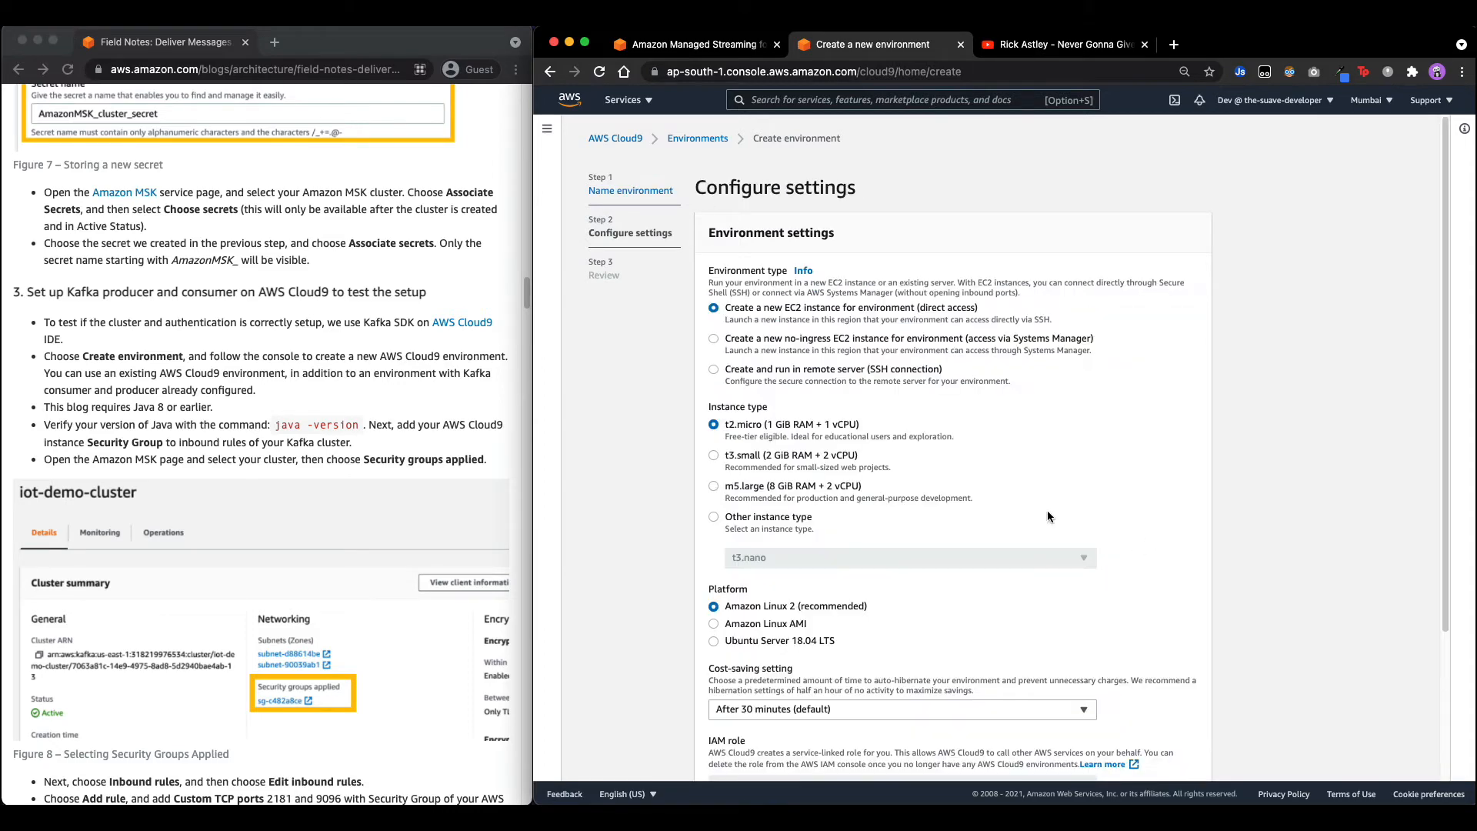
scroll(880, 463, "down", 1)
scroll(879, 465, "down", 5)
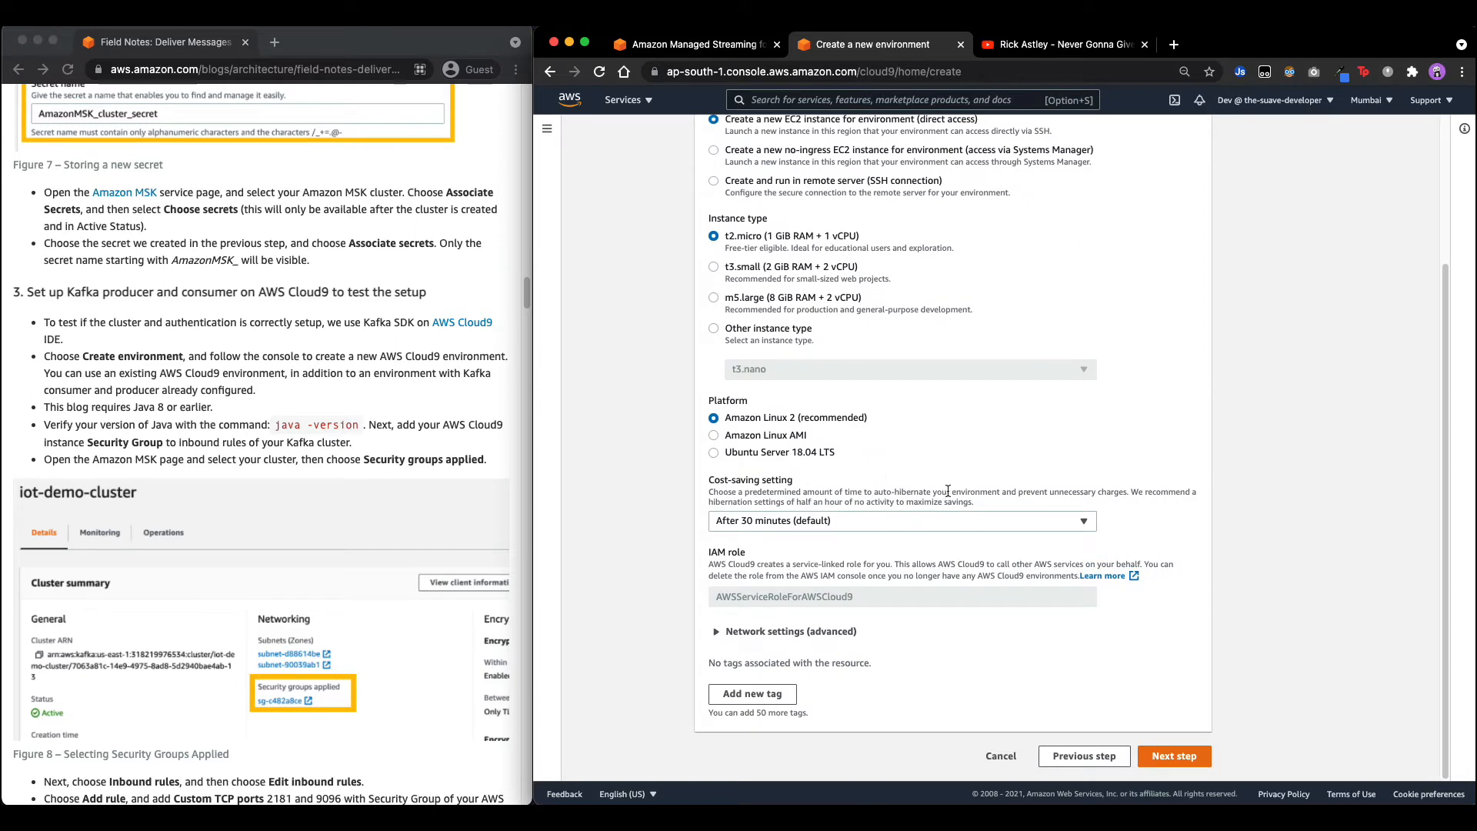
left_click(781, 630)
scroll(806, 566, "down", 4)
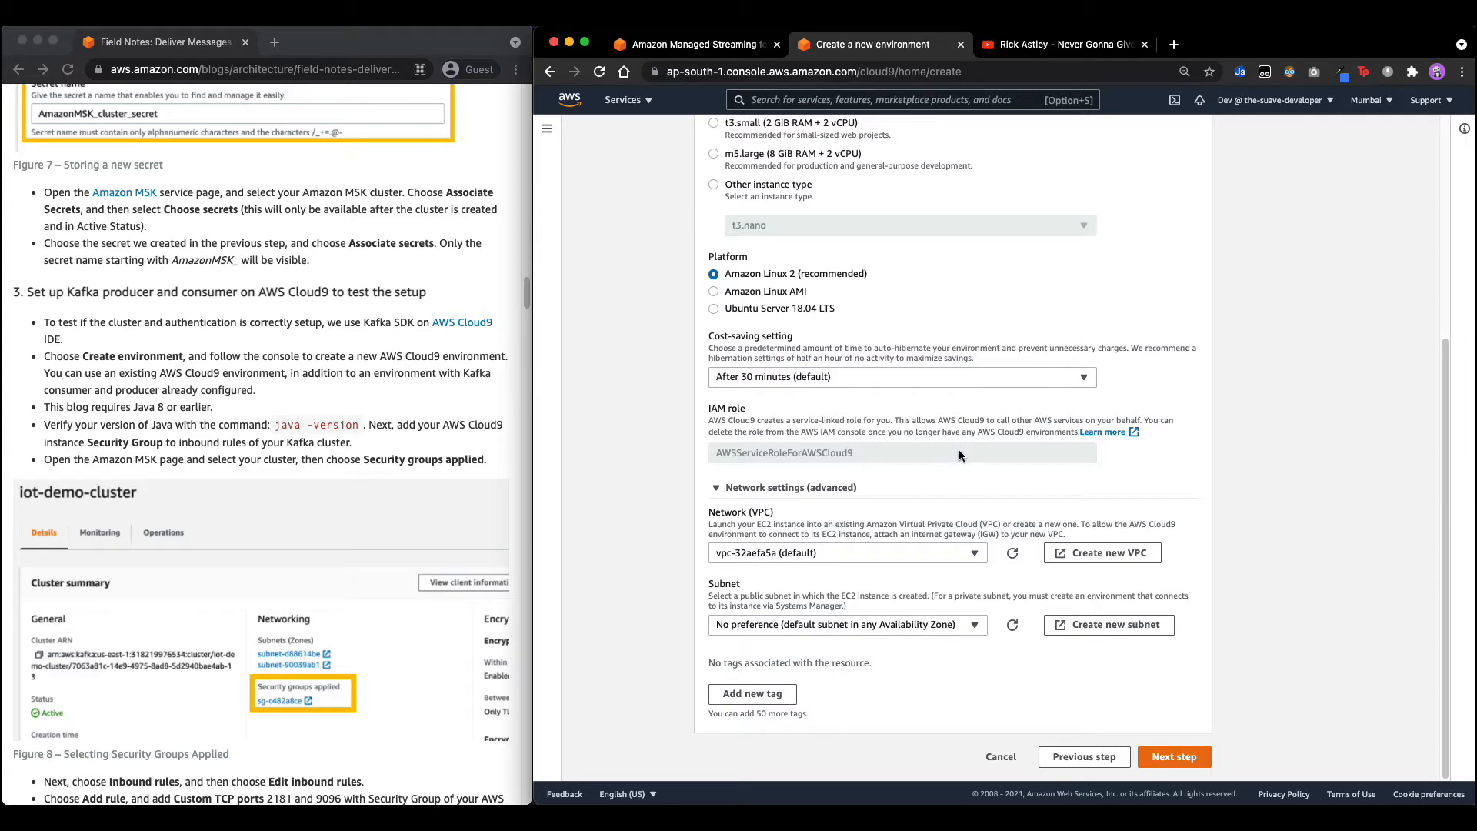
scroll(957, 450, "up", 3)
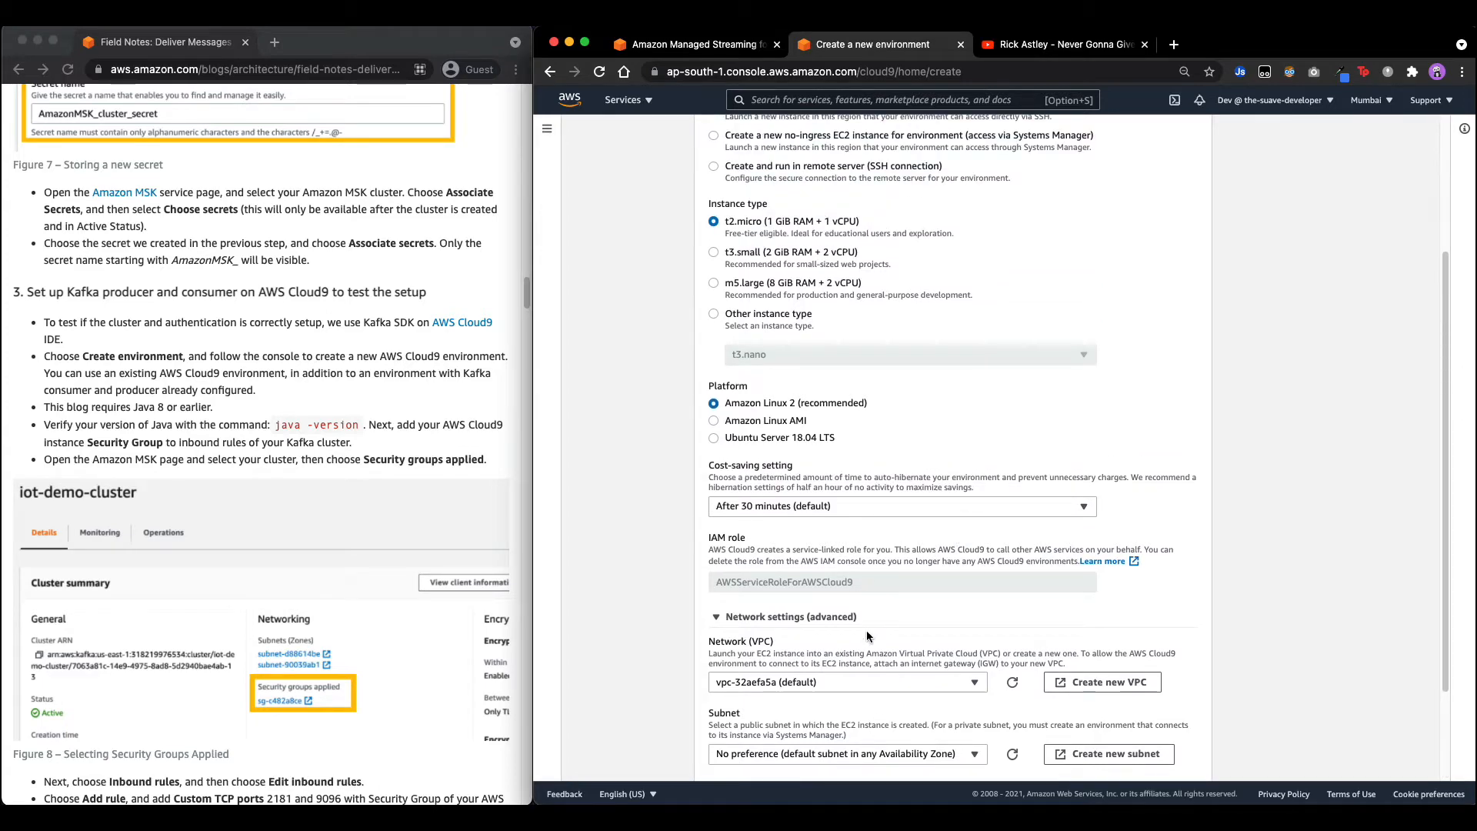
scroll(866, 630, "down", 2)
scroll(943, 557, "up", 7)
scroll(816, 373, "down", 10)
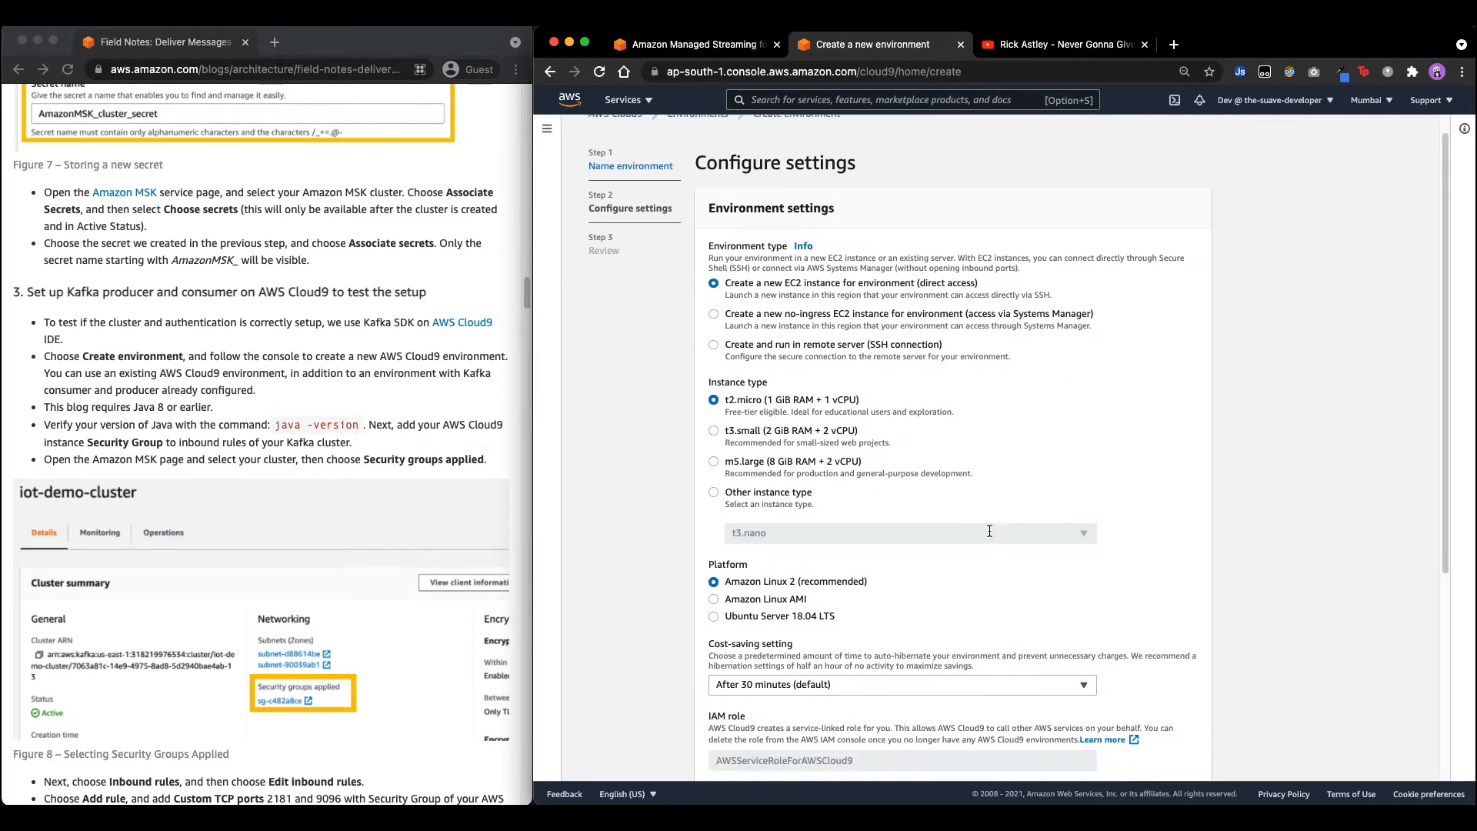
left_click(1181, 750)
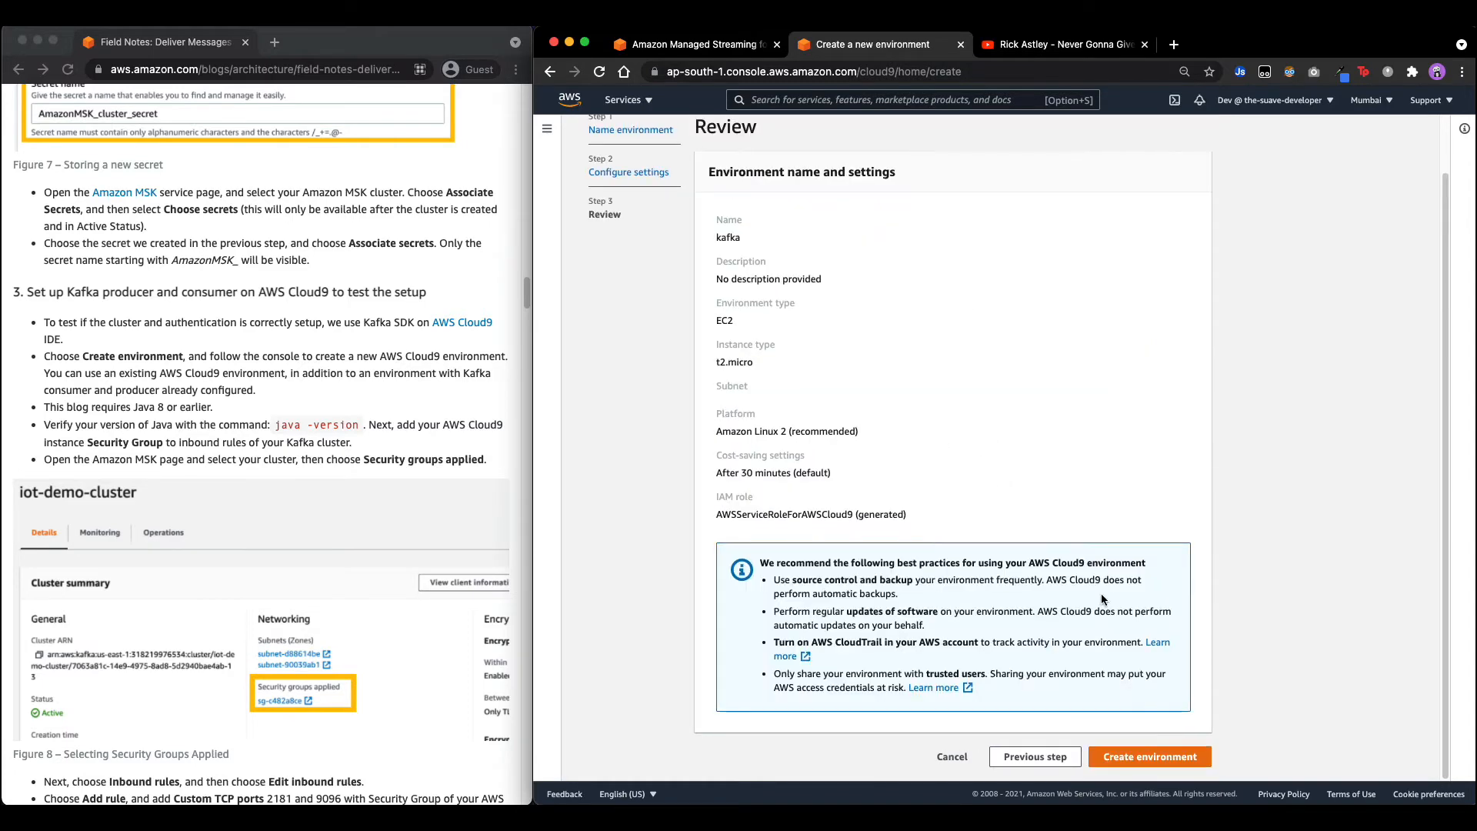
left_click(1150, 755)
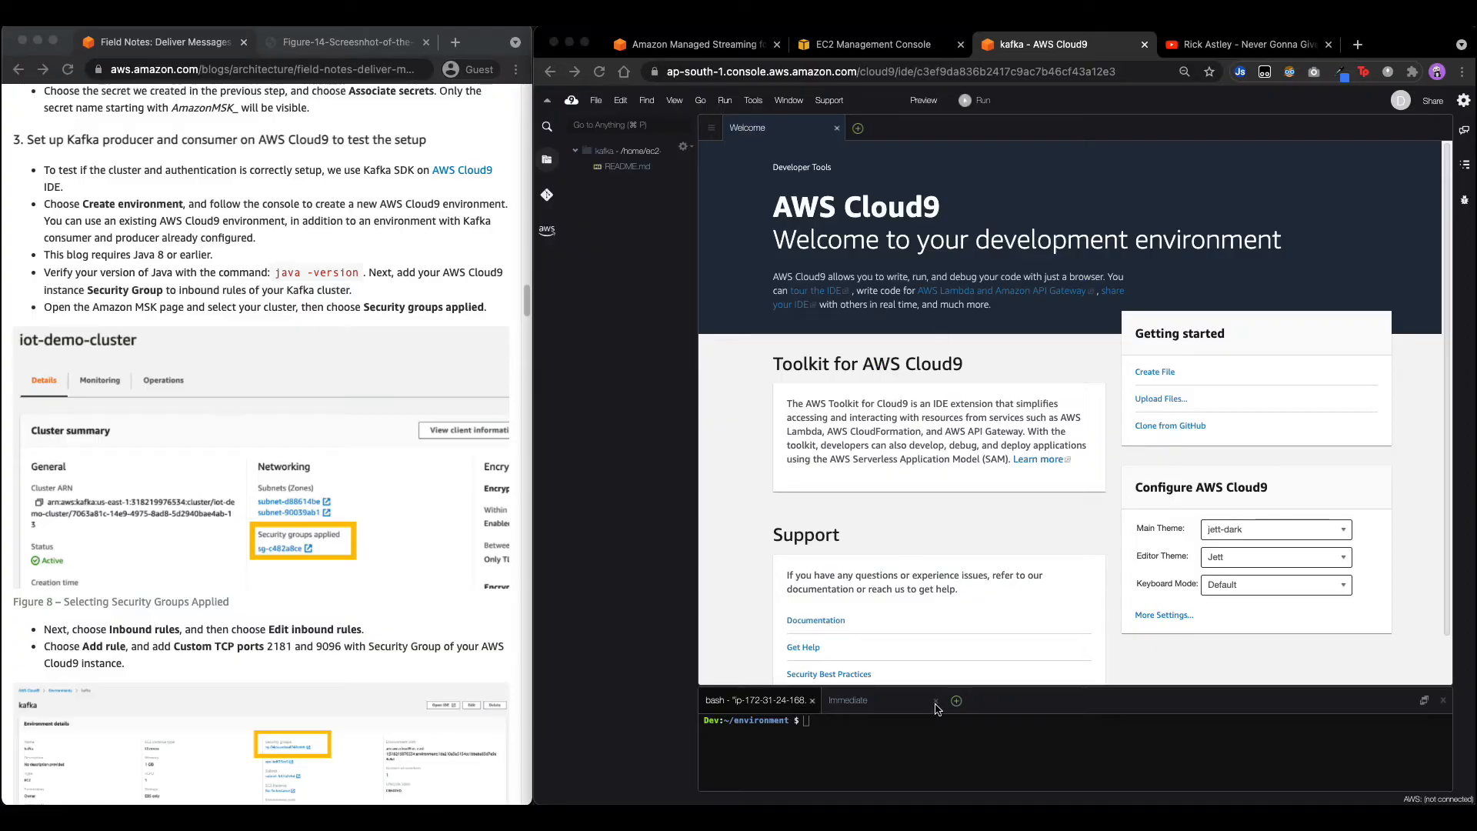
Run java -version in the enlarged Cloud9 terminal and confirm it reports OpenJDK 11.0.12.
left_click(997, 708)
left_click_drag(1014, 687, 971, 478)
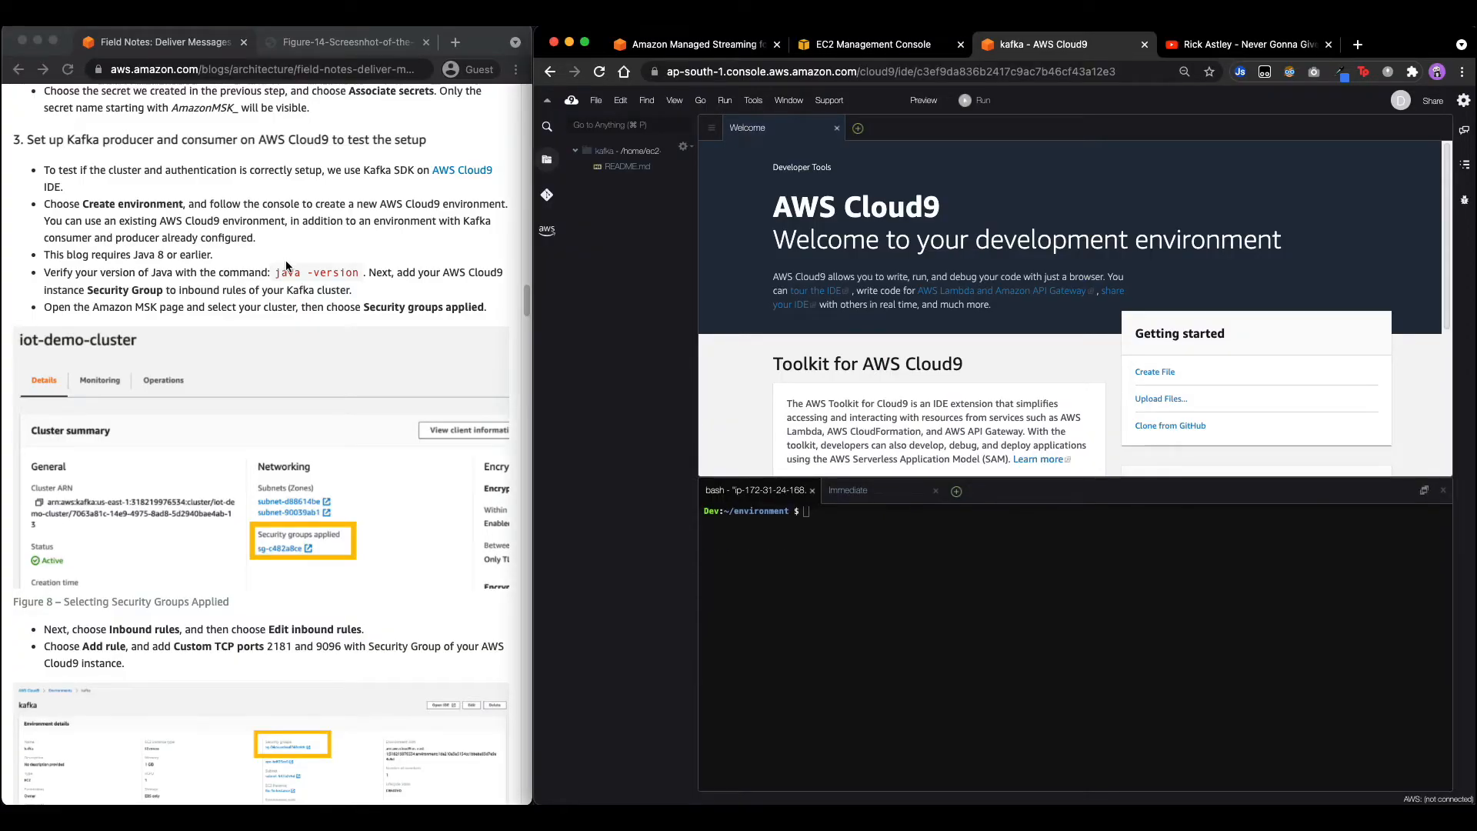
left_click_drag(276, 272, 355, 273)
key("super+c")
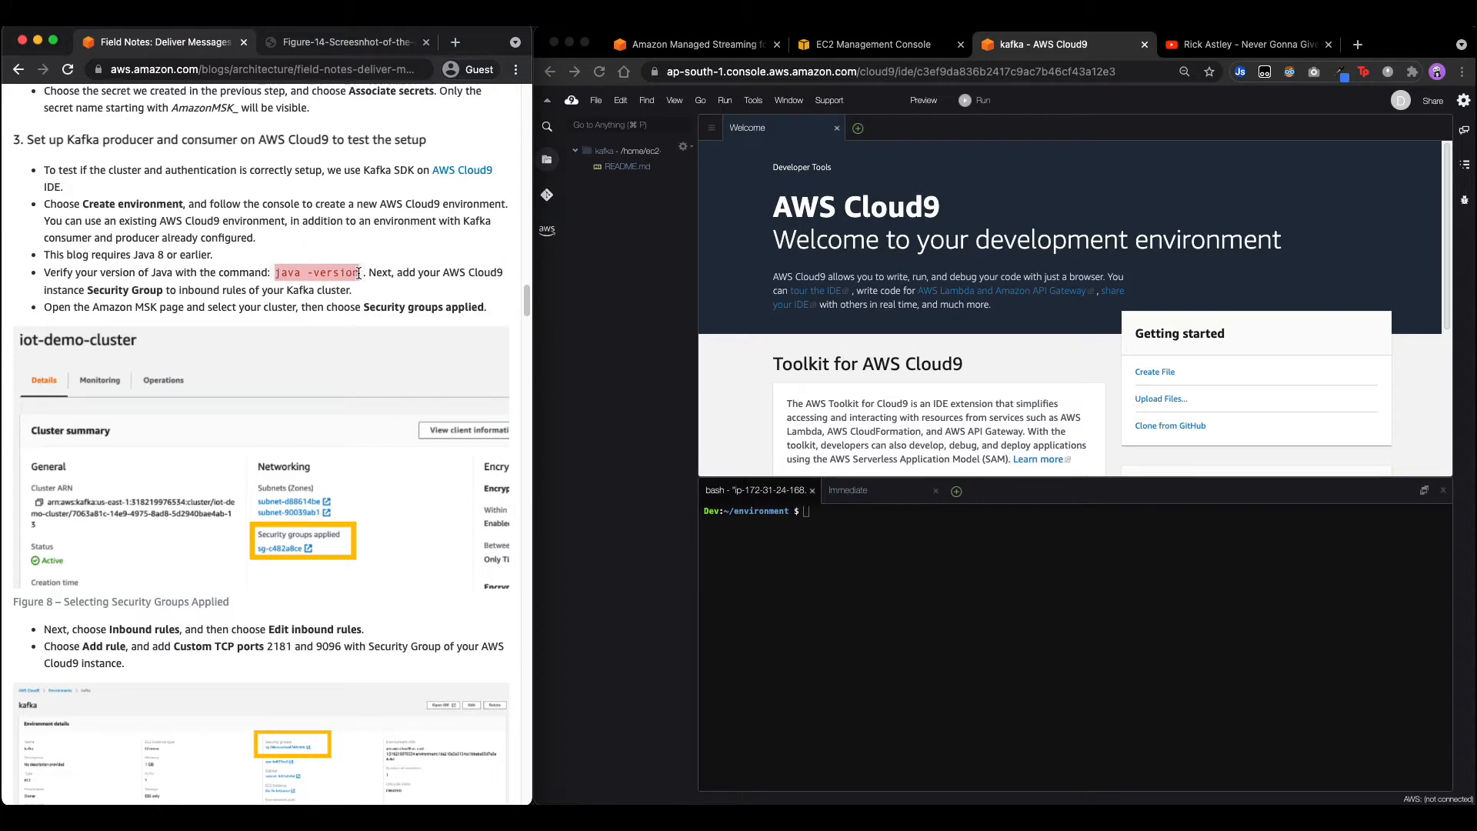
left_click(951, 675)
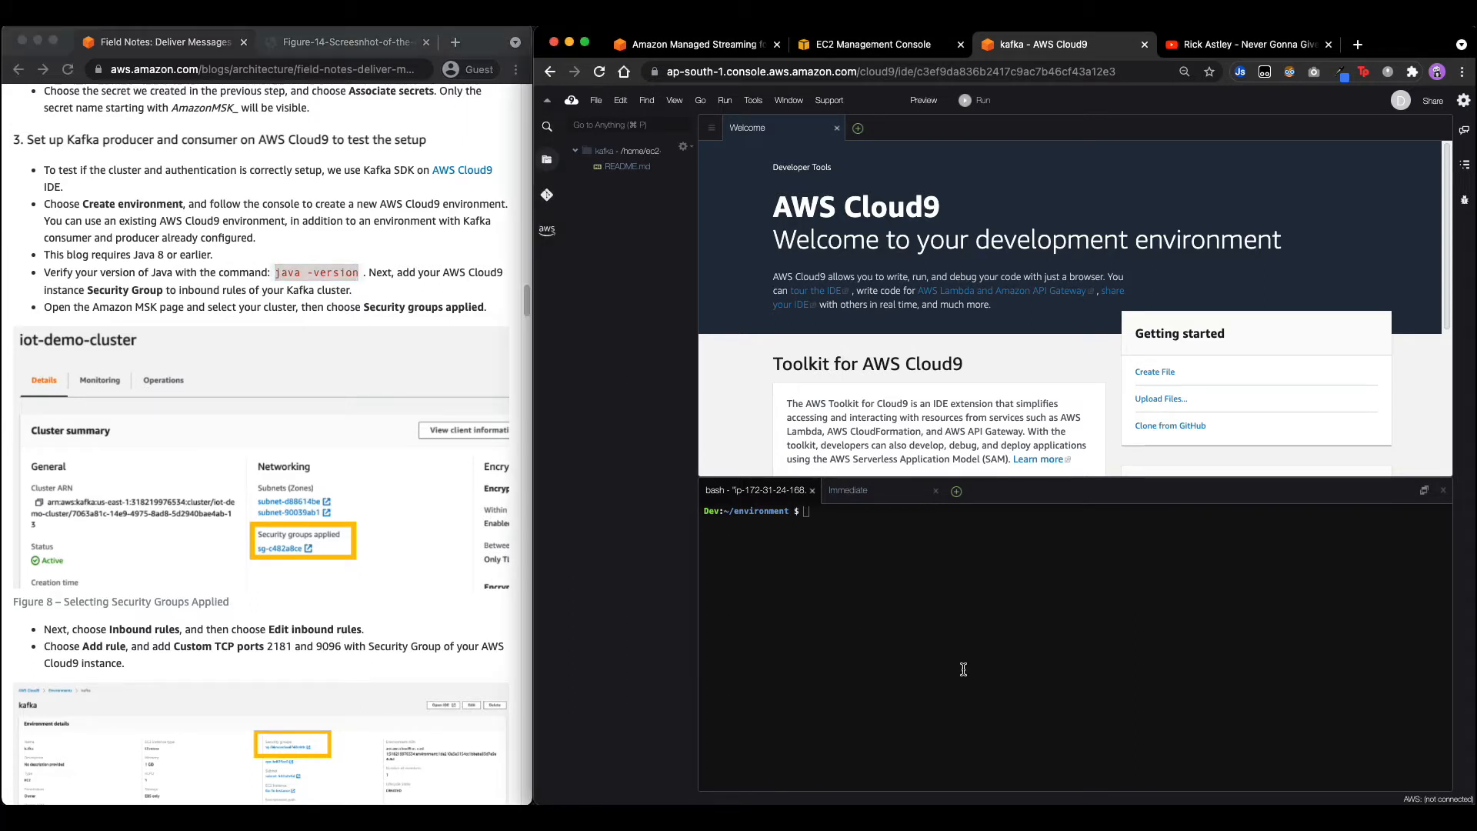
key("super+v")
key("Return")
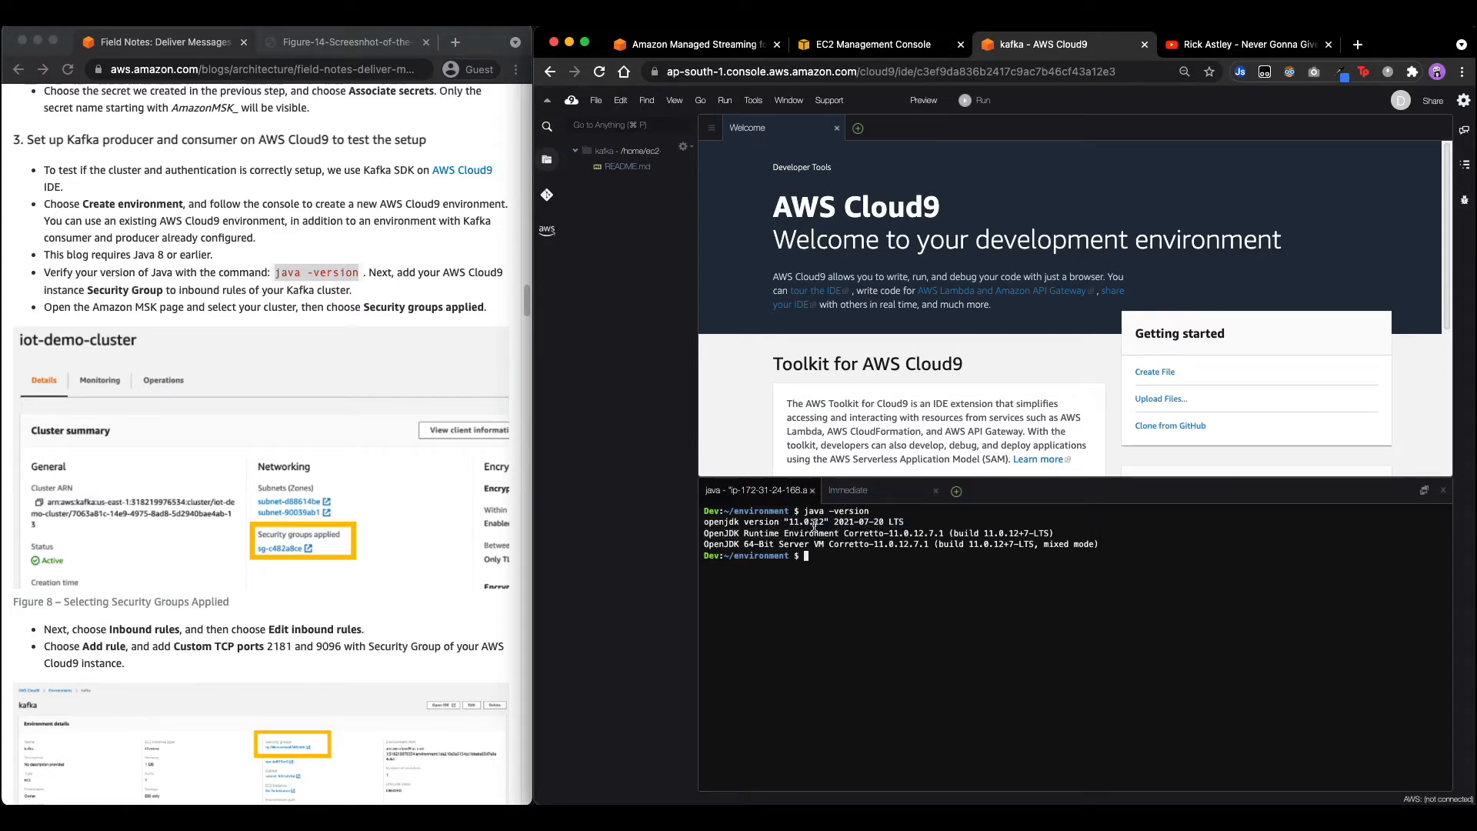
left_click_drag(755, 523, 832, 529)
left_click(851, 527)
scroll(317, 325, "down", 3)
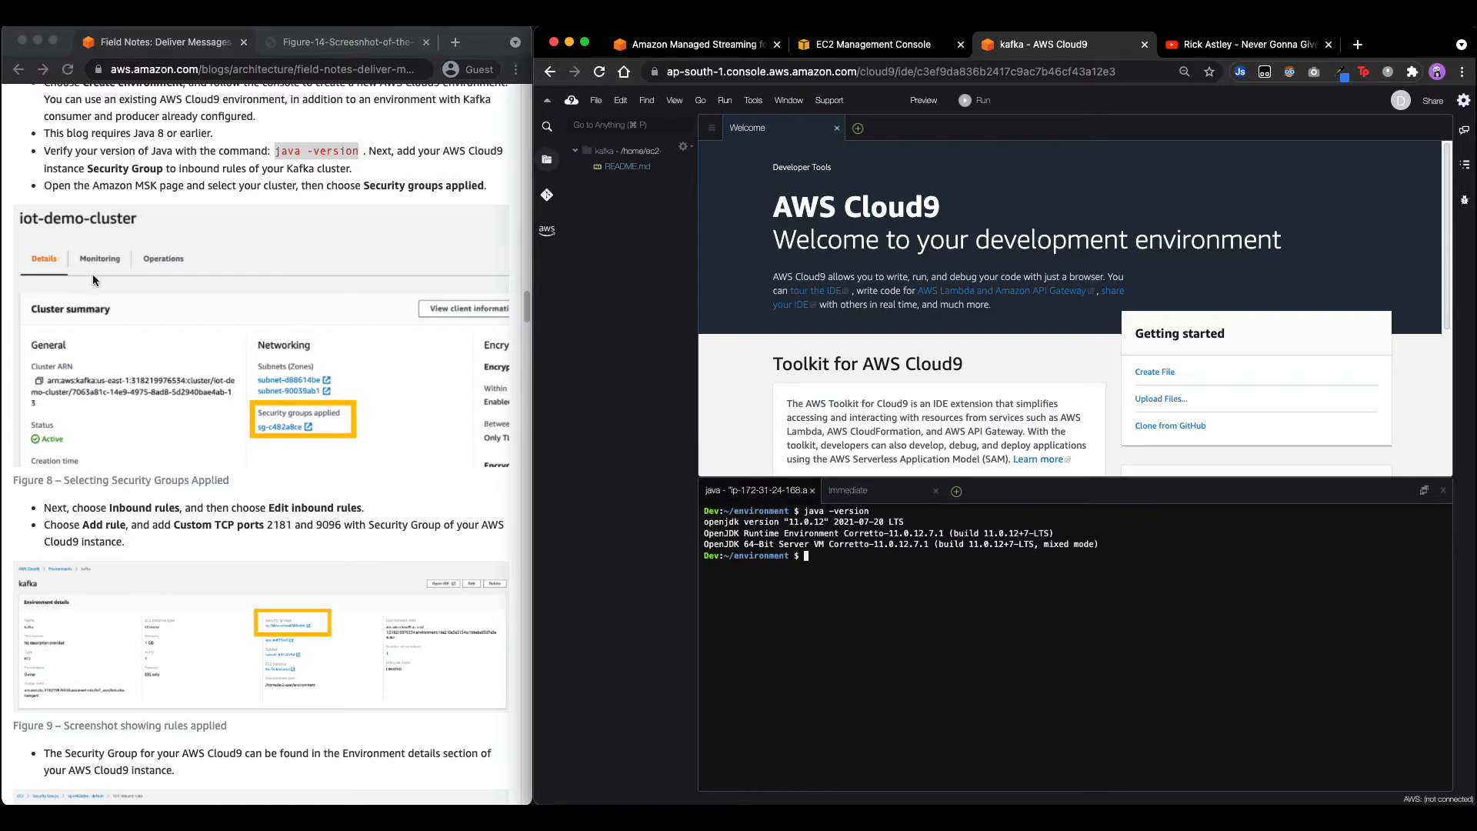
Copy security group ID sg-0d3330c004ae35fce from the kafka Cloud9 environment's details, then return to MSK.
left_click(879, 43)
left_click(628, 99)
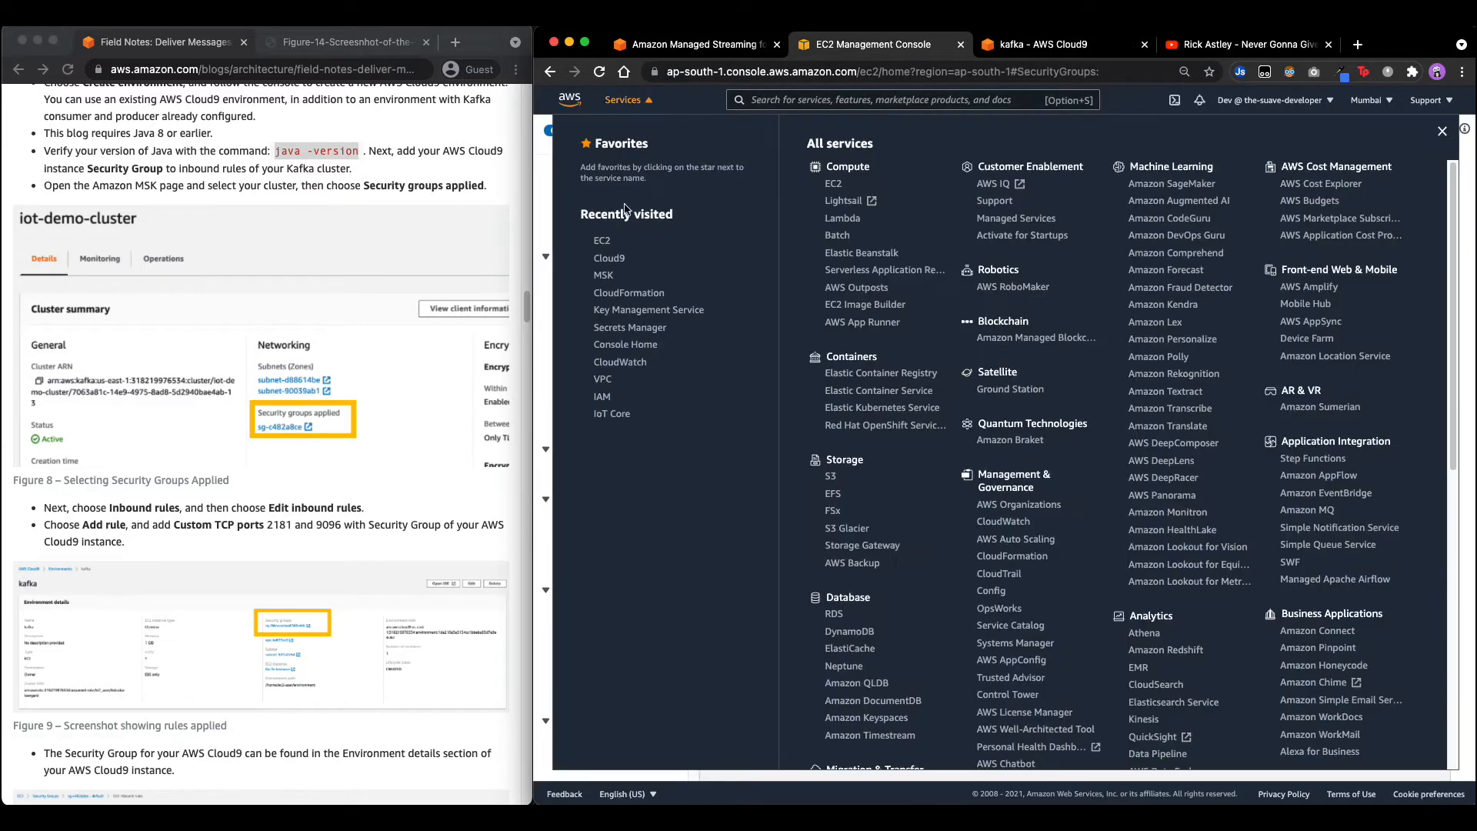
left_click(610, 260)
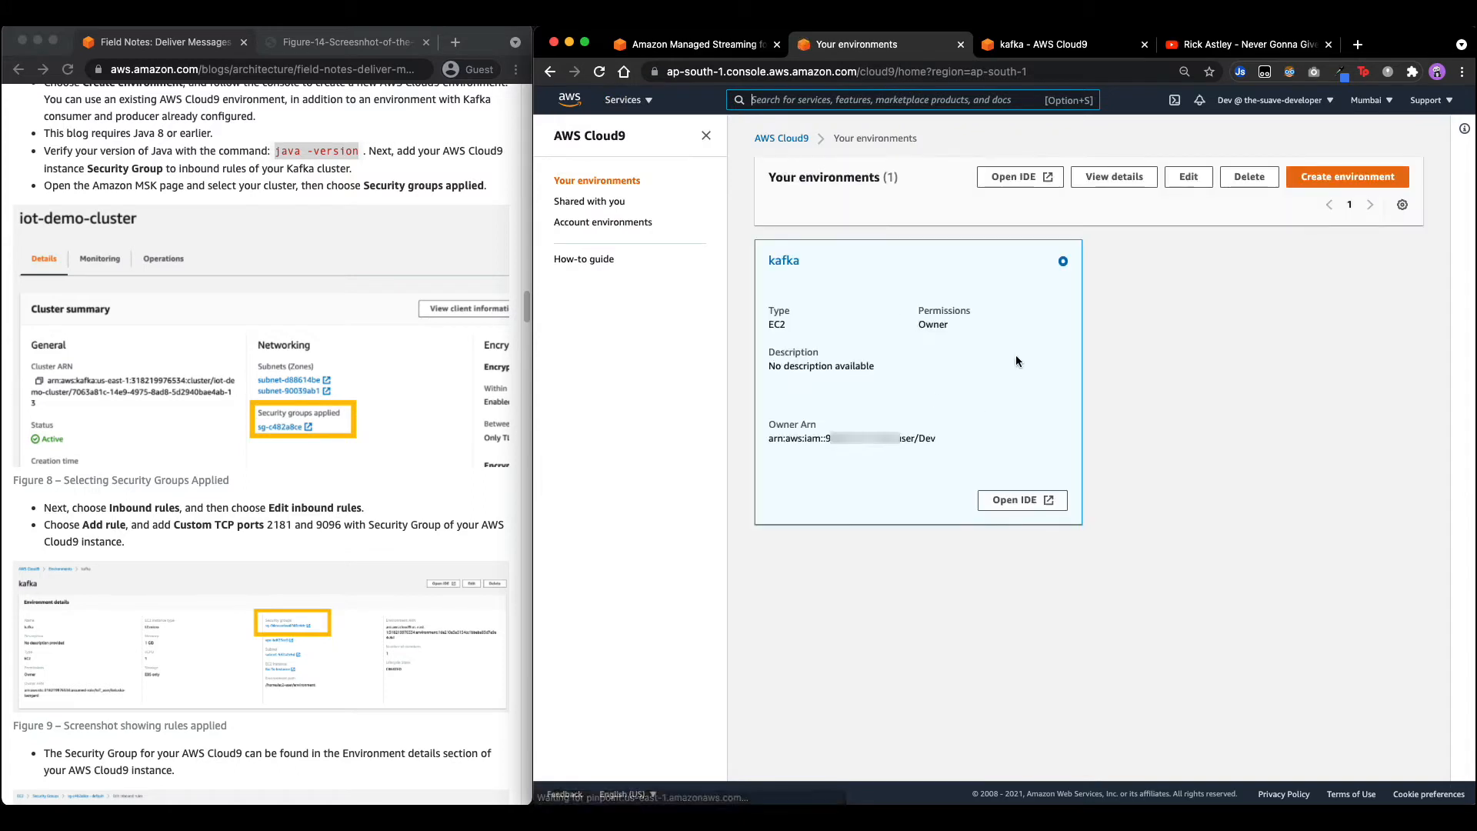
left_click(783, 261)
scroll(772, 514, "down", 2)
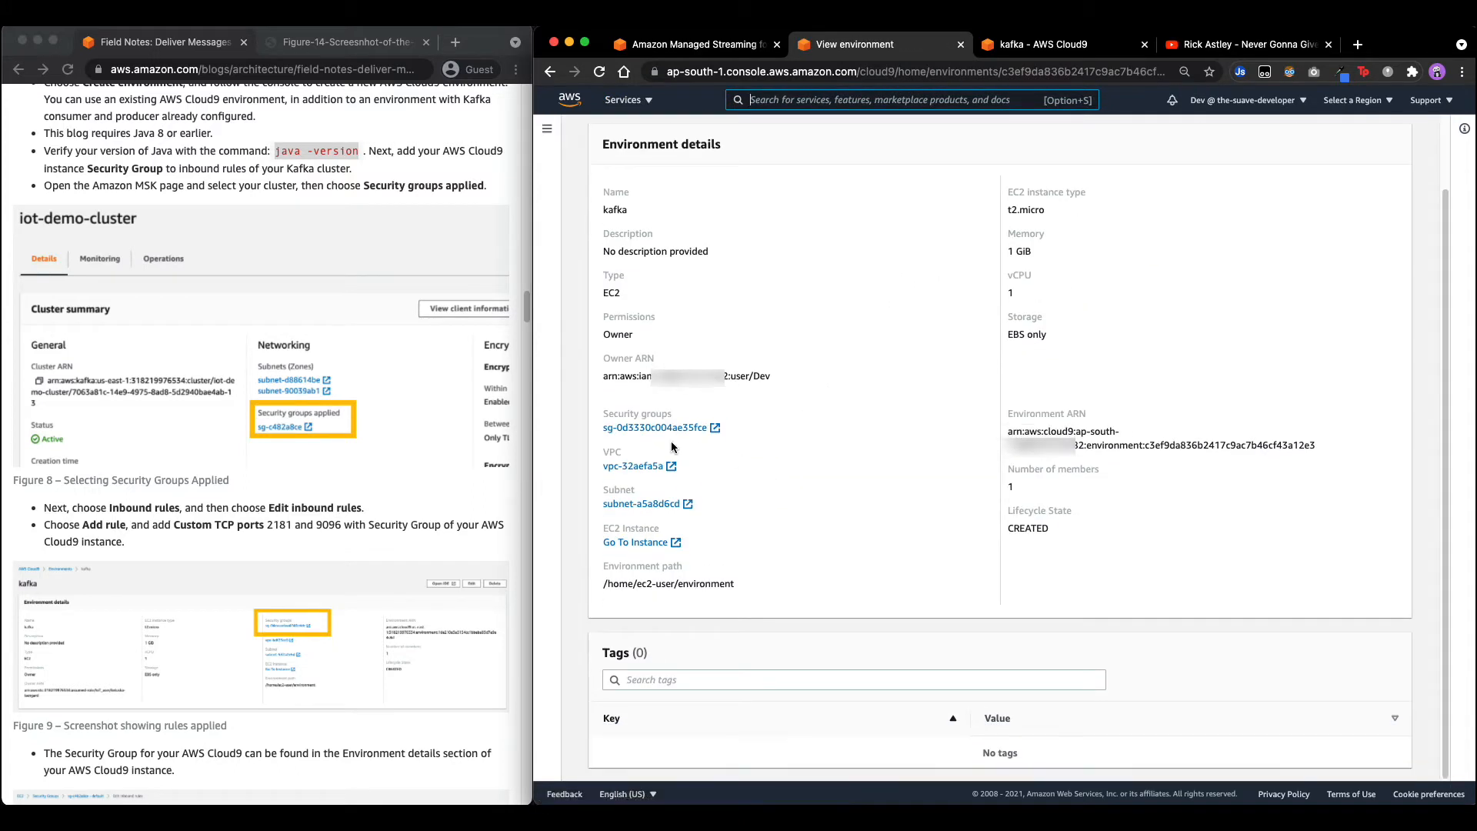
right_click(643, 428)
left_click(693, 536)
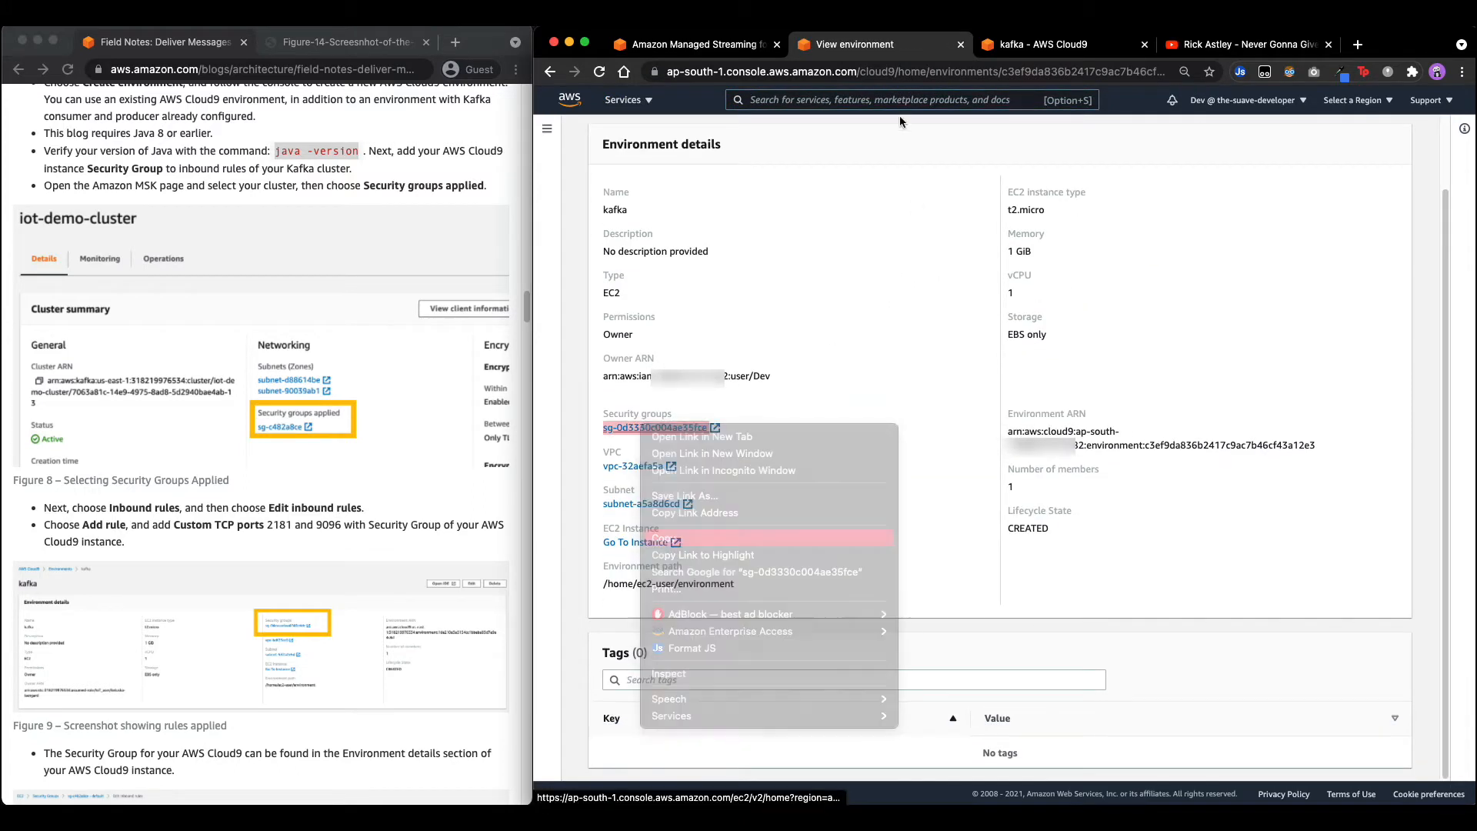
left_click(696, 48)
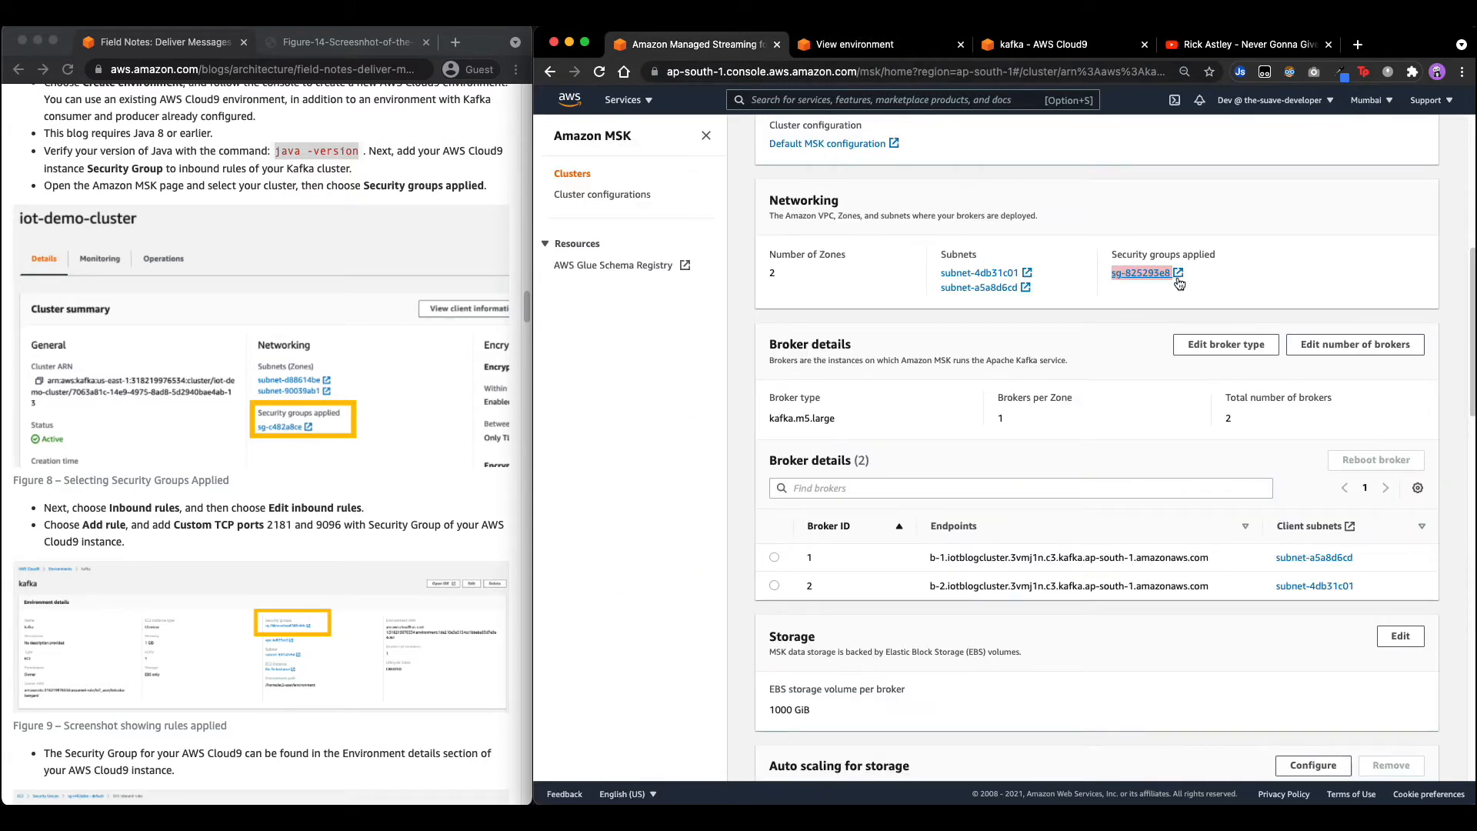
Edit sg-825293e8's inbound rules, adding two rules sourced from sg-0d3330c004ae35fce.
left_click(1138, 274)
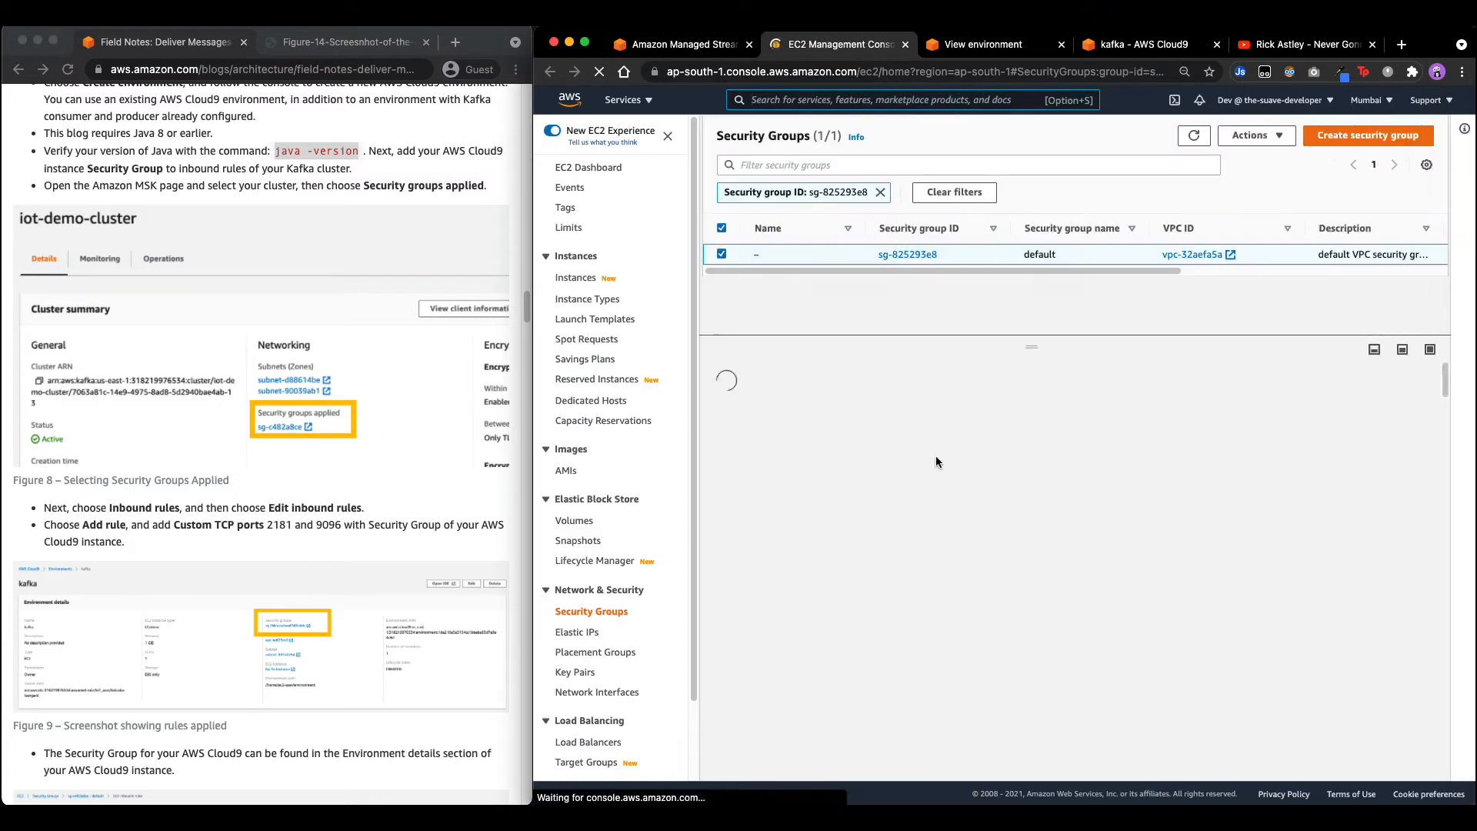
left_click(817, 404)
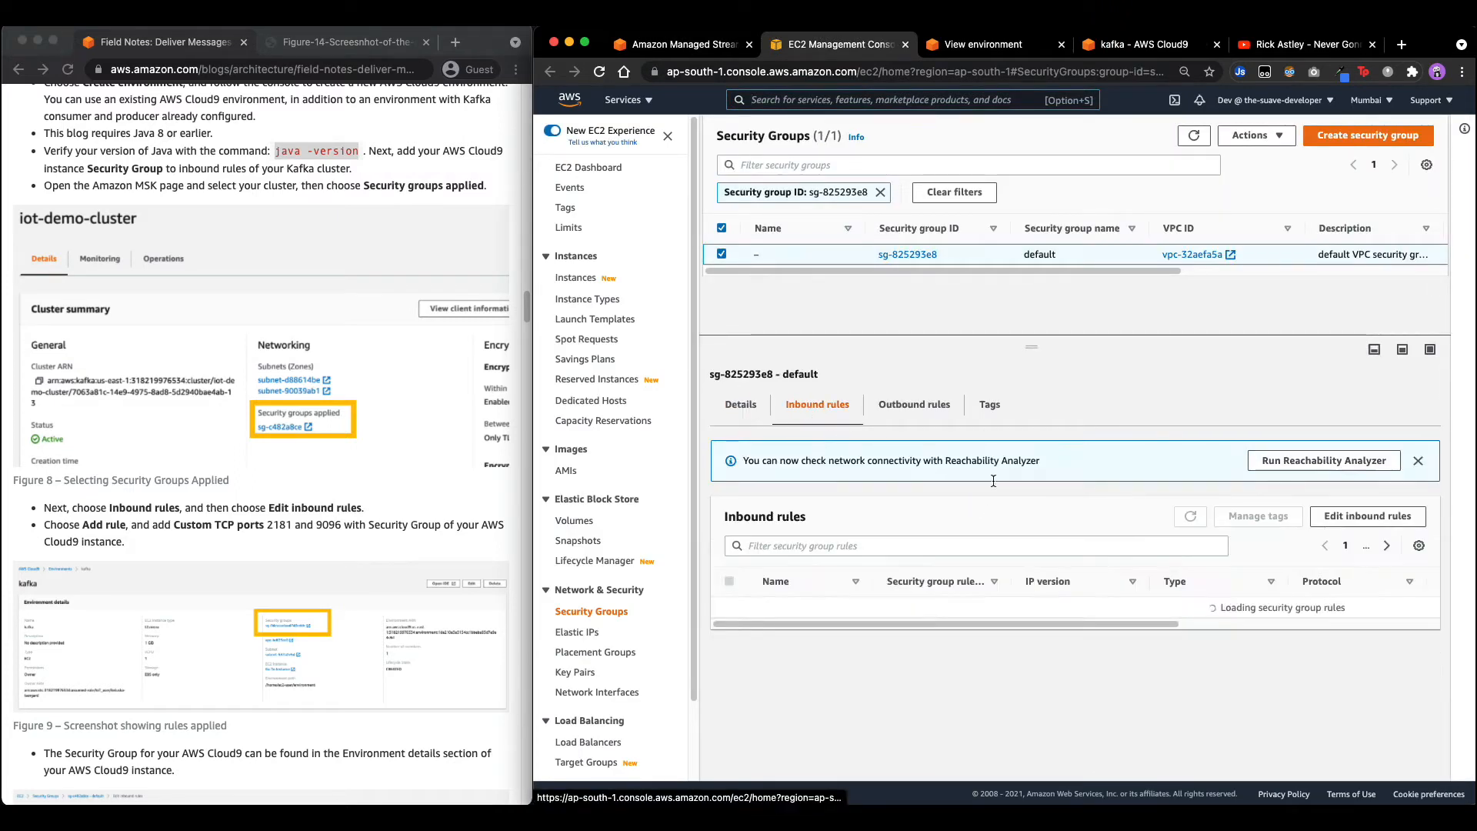
left_click(1366, 517)
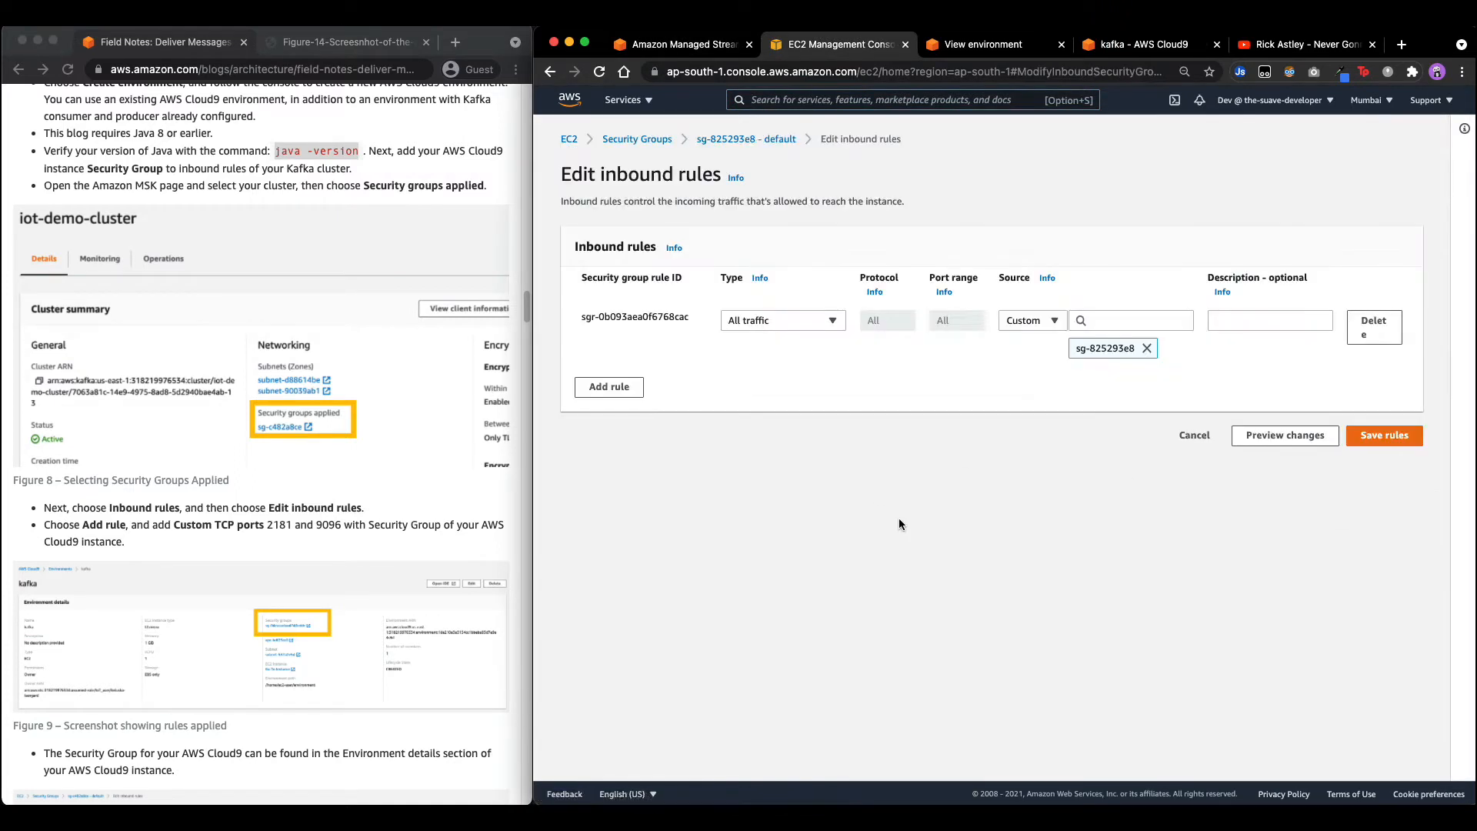
left_click(624, 386)
left_click(1154, 379)
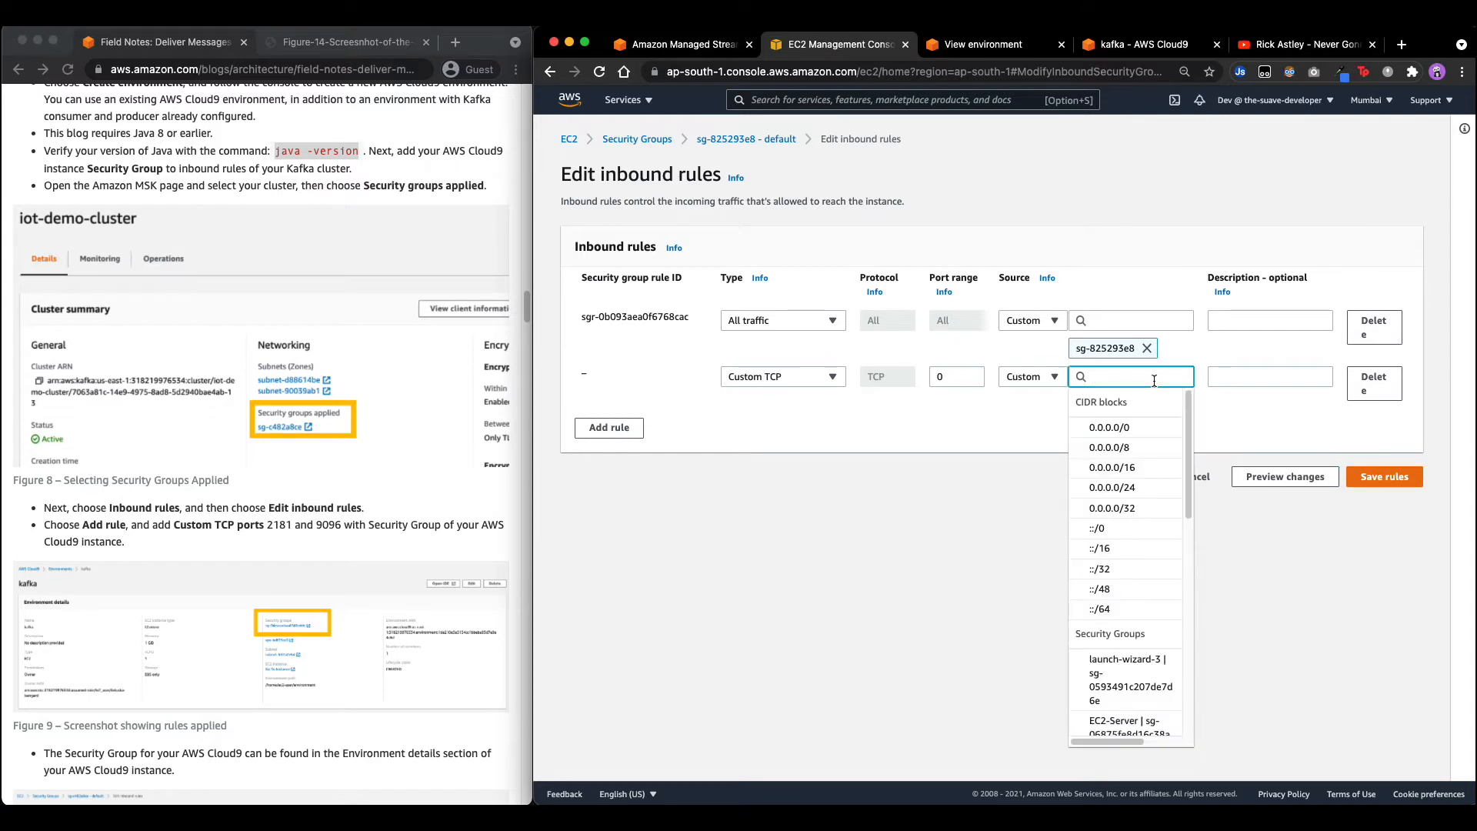
key("super+v")
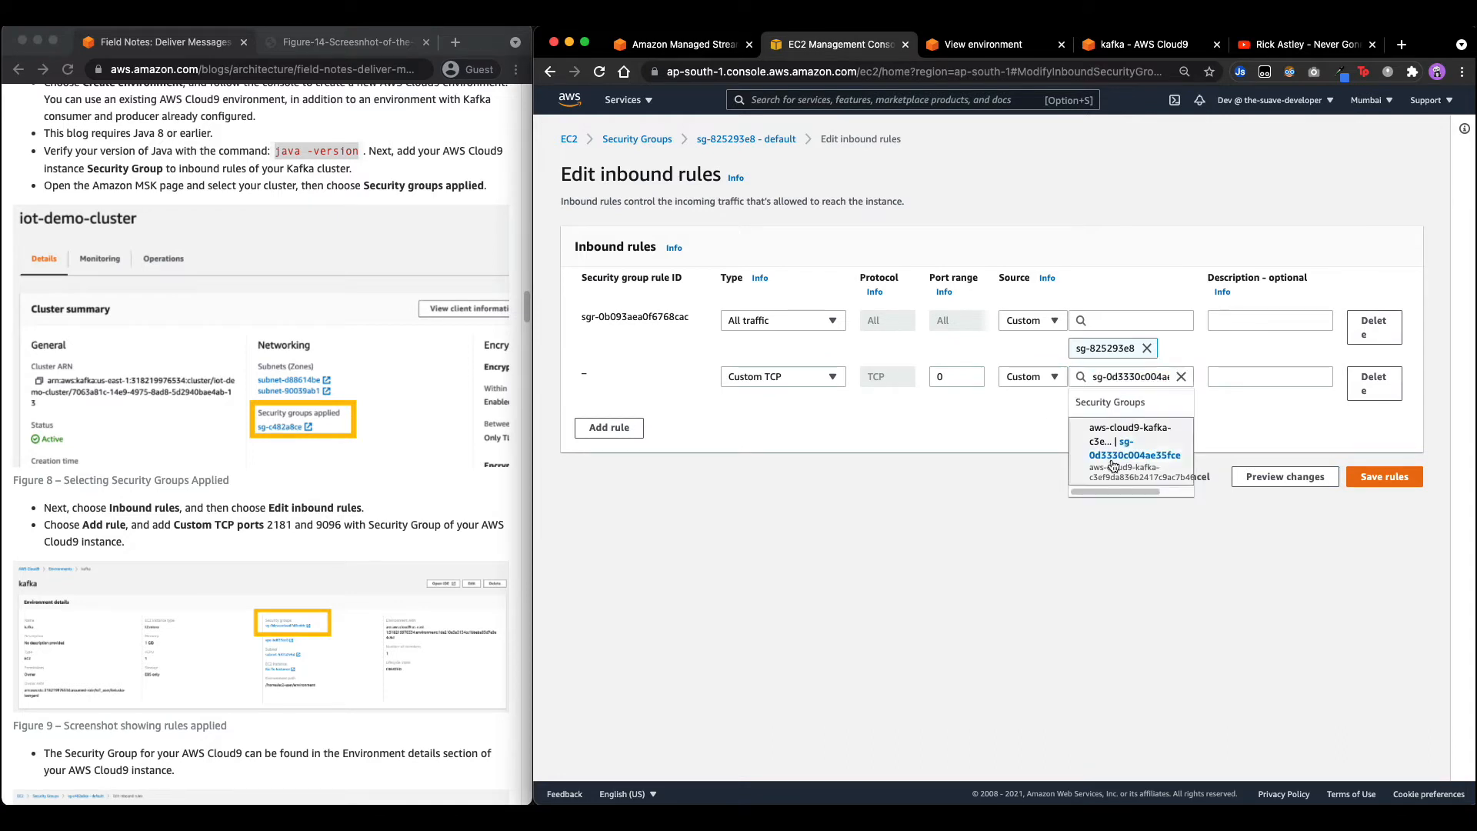
left_click(1123, 428)
left_click(609, 472)
left_click(1129, 455)
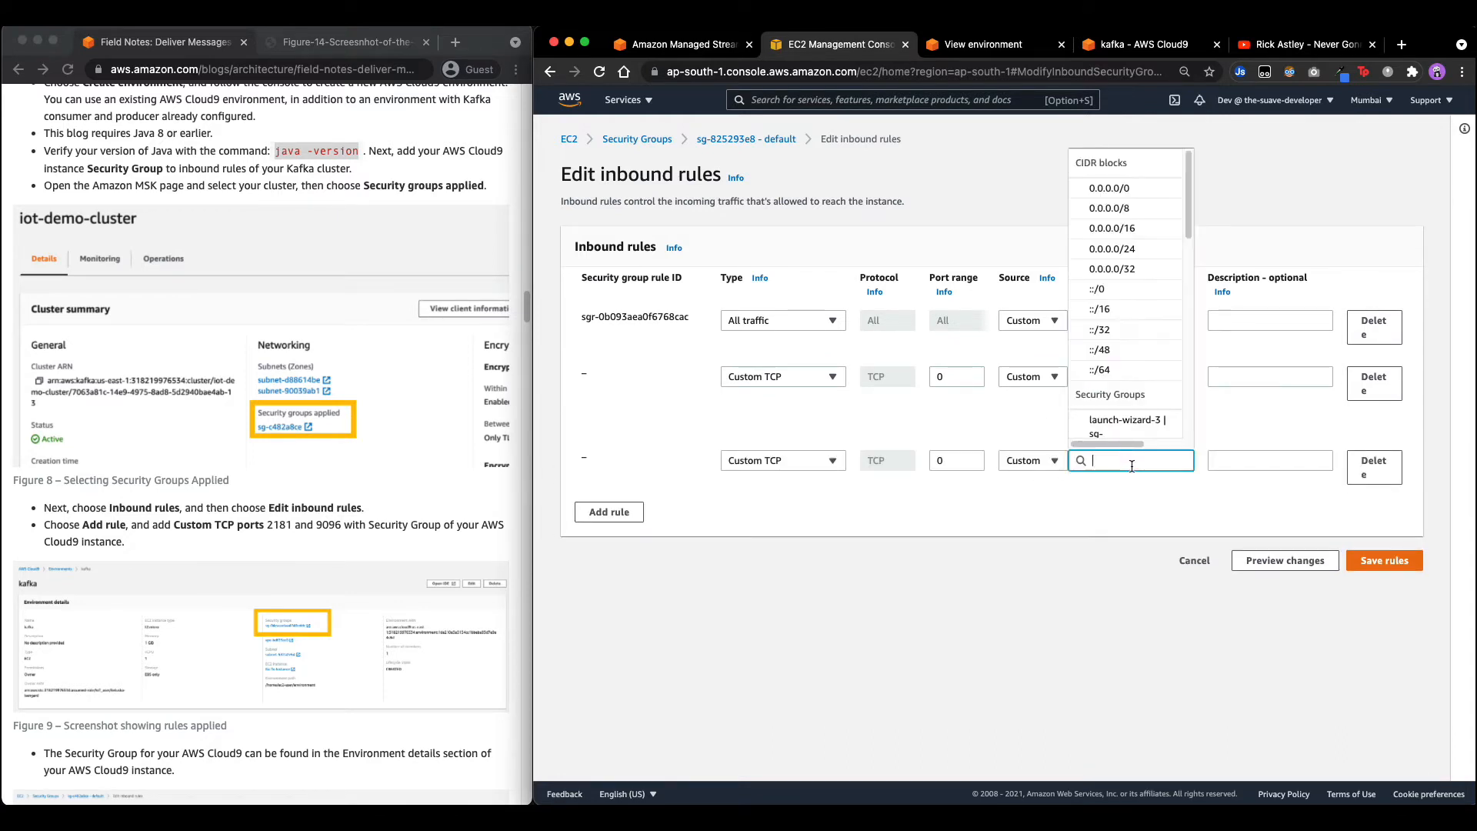
key("super+v")
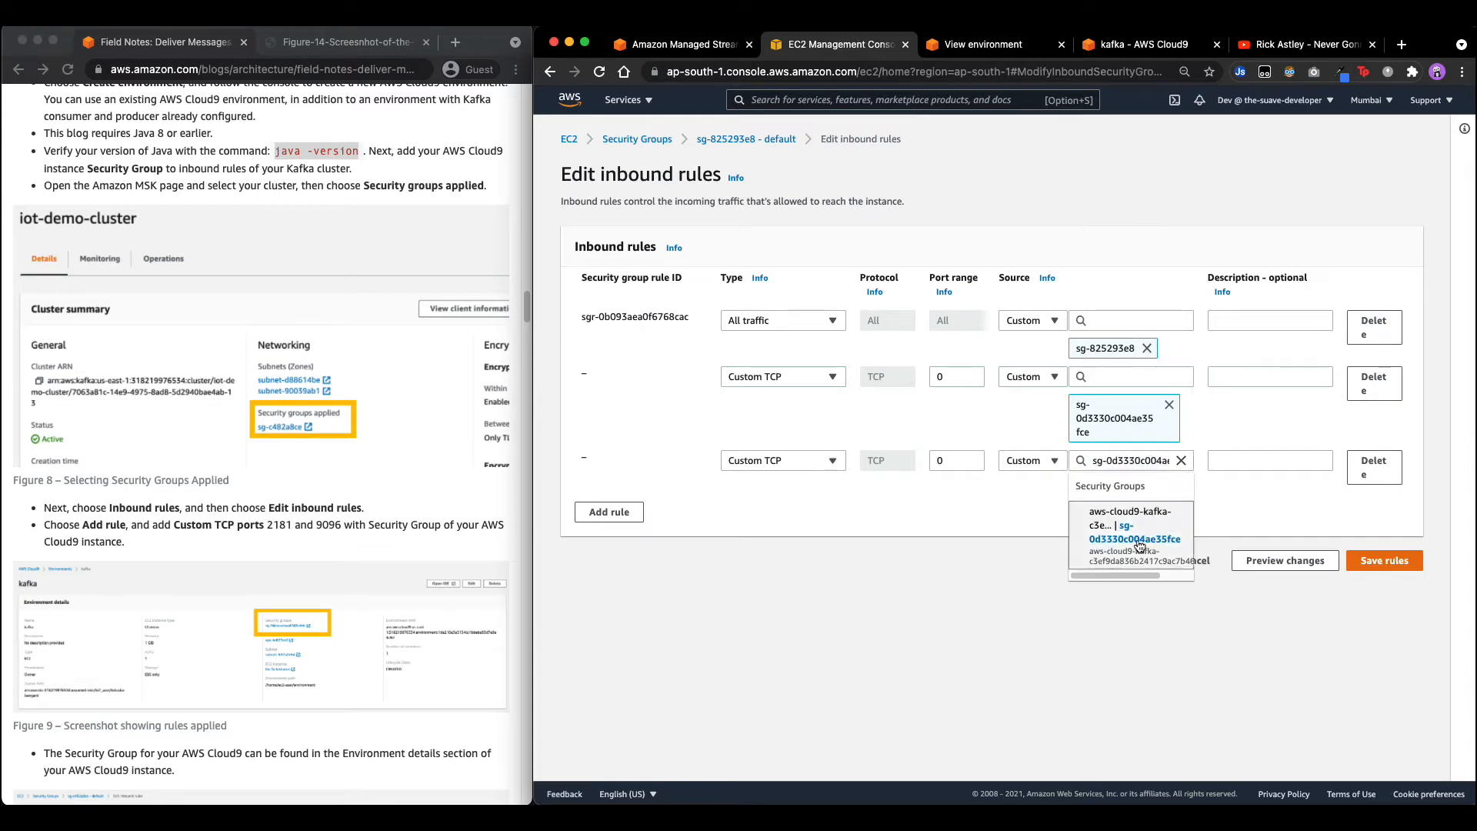
left_click(1125, 543)
Check the blog's inbound-rules screenshot at full size for the required port ranges.
scroll(211, 400, "down", 5)
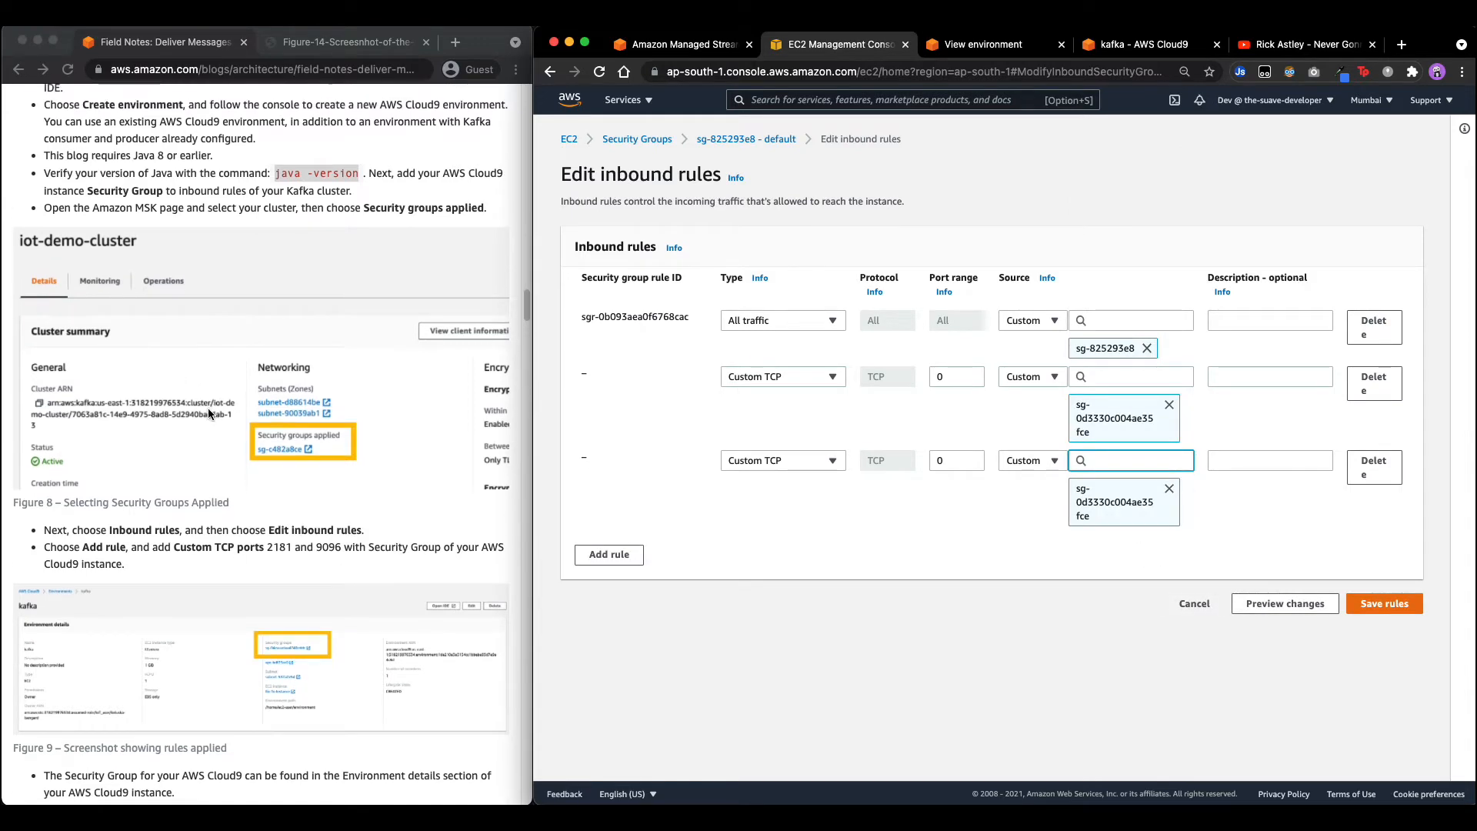
scroll(215, 473, "down", 9)
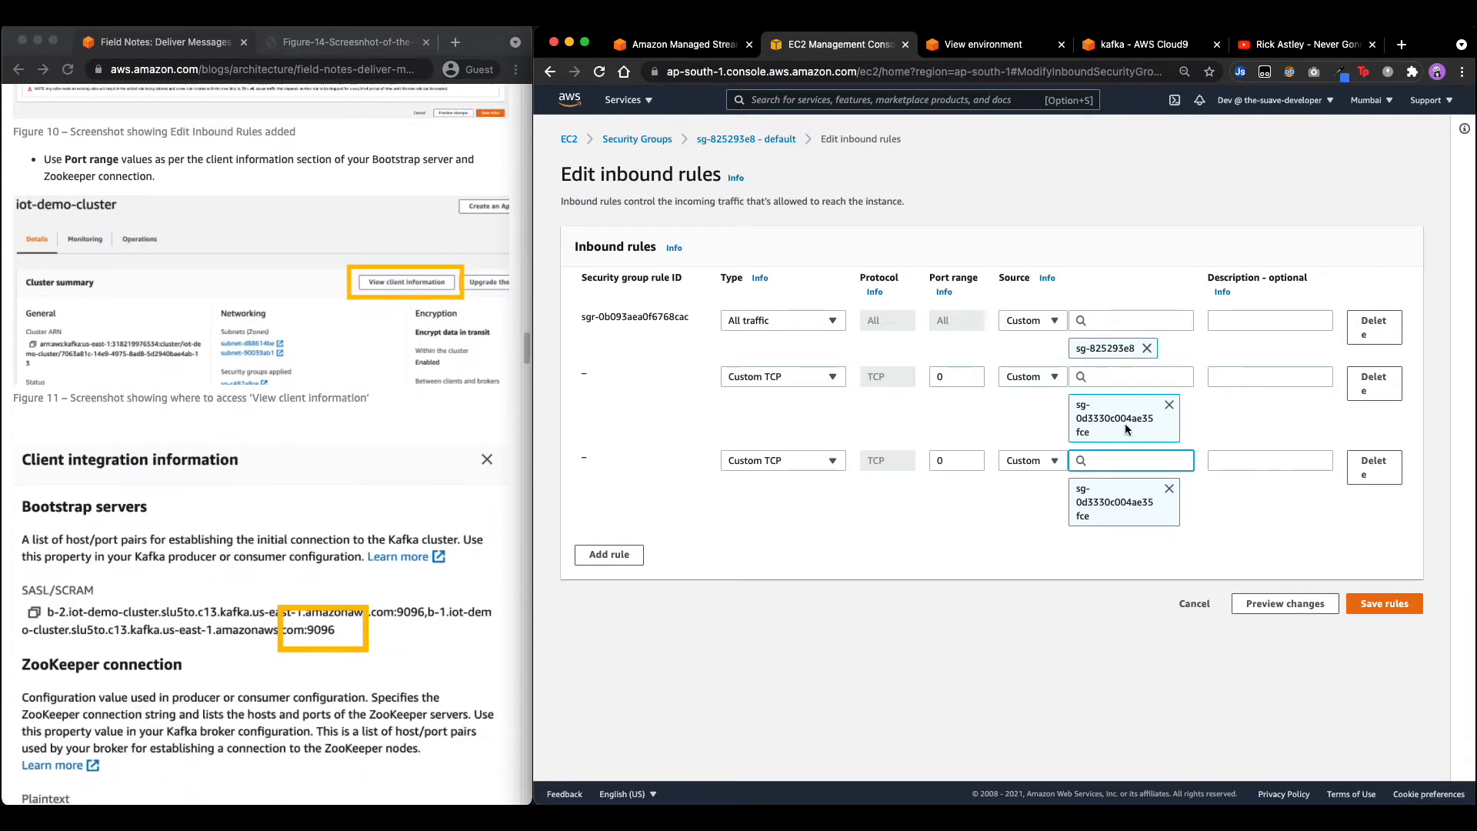
scroll(266, 470, "up", 5)
scroll(267, 474, "up", 5)
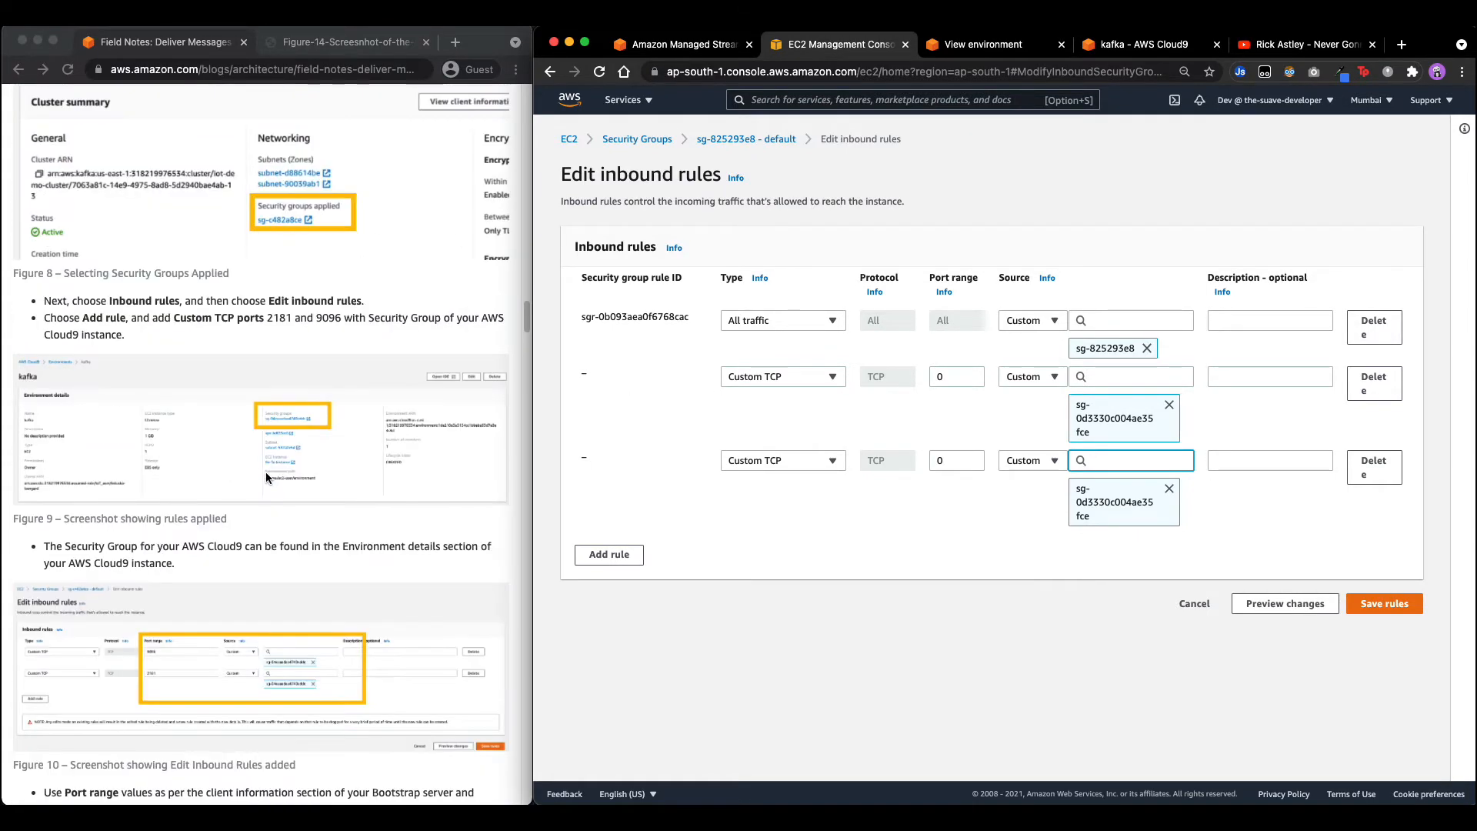
scroll(347, 467, "up", 8)
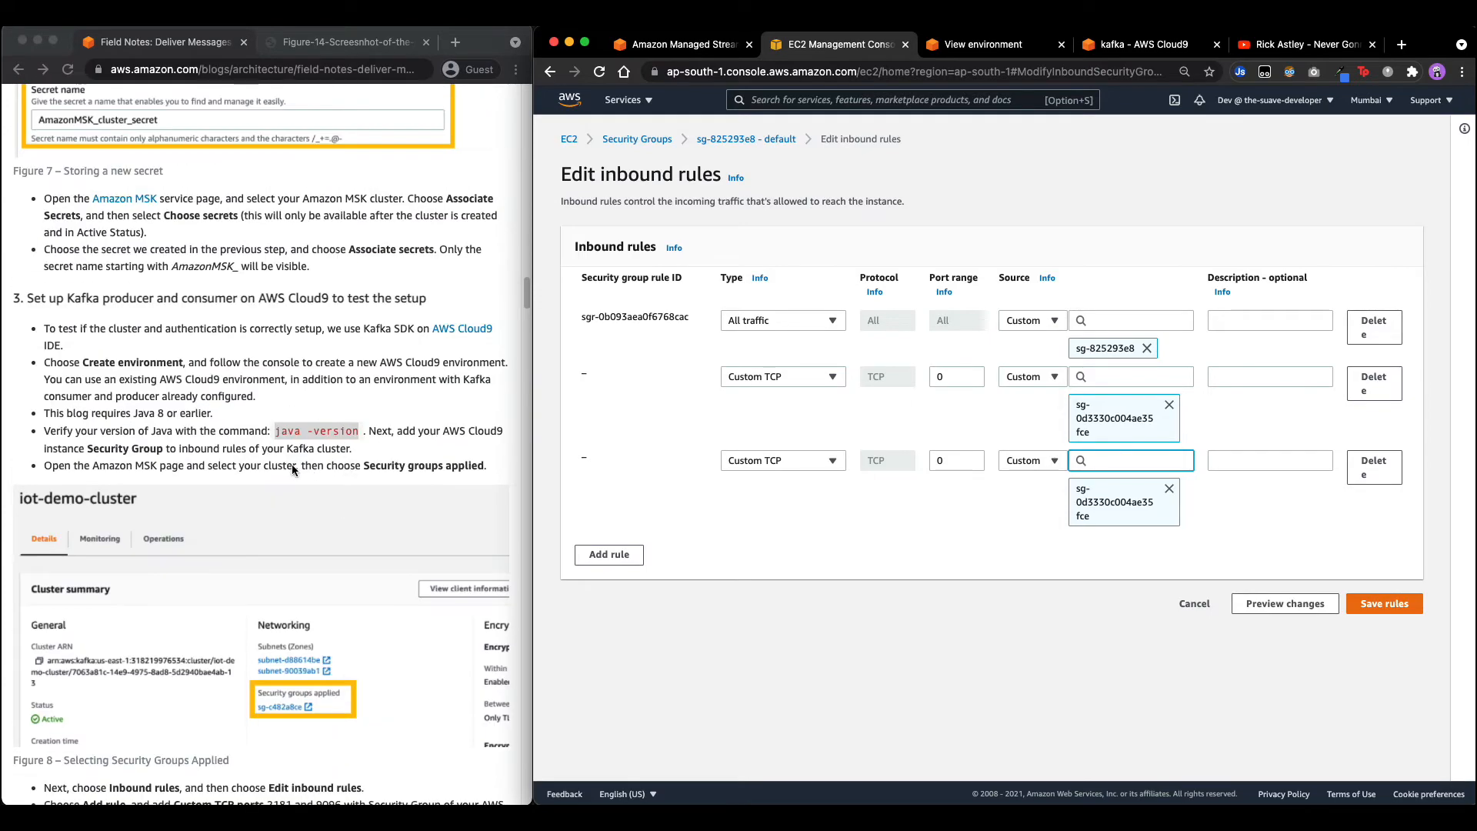
scroll(297, 463, "down", 18)
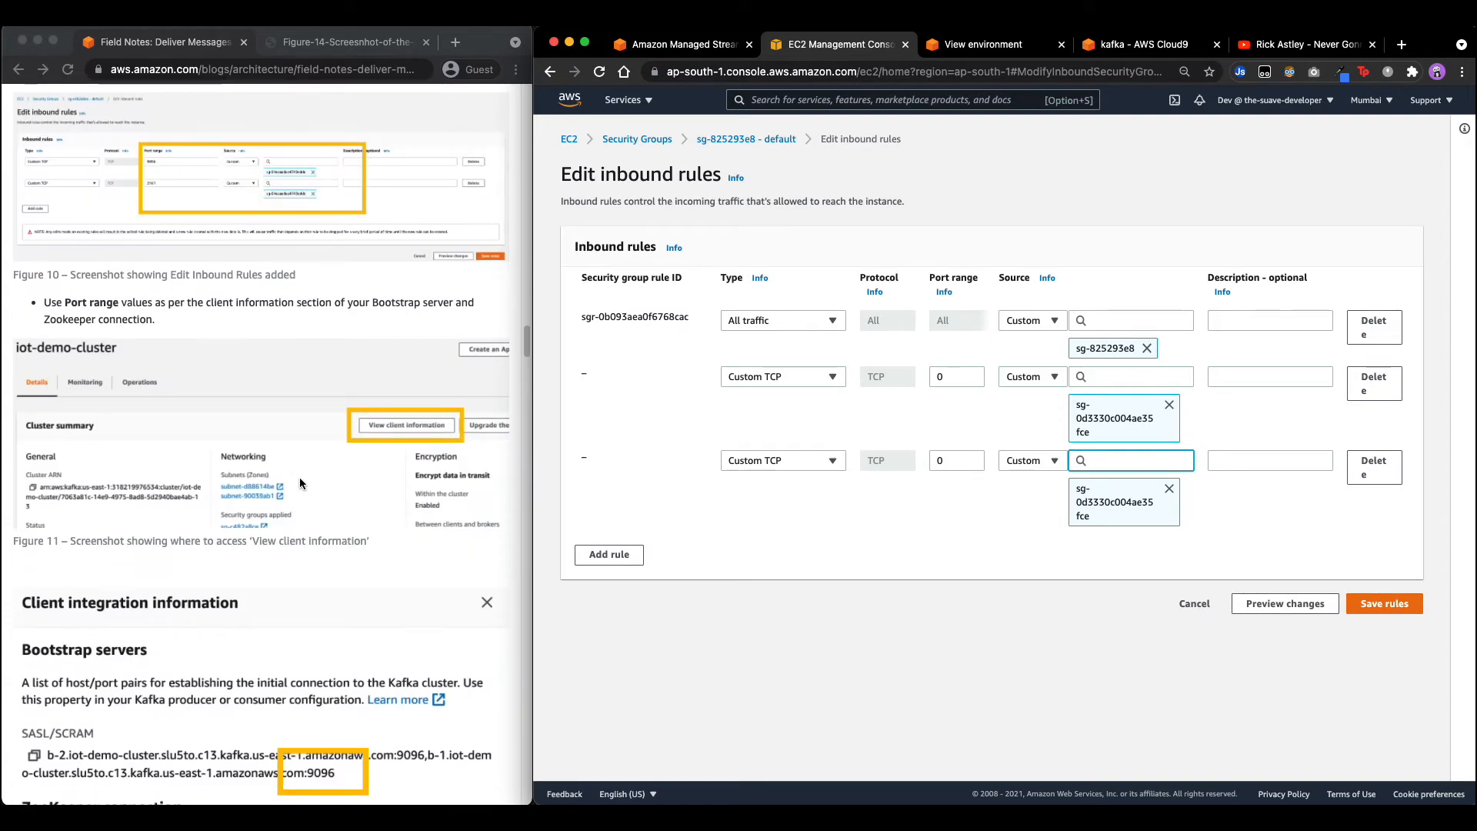
scroll(300, 482, "down", 8)
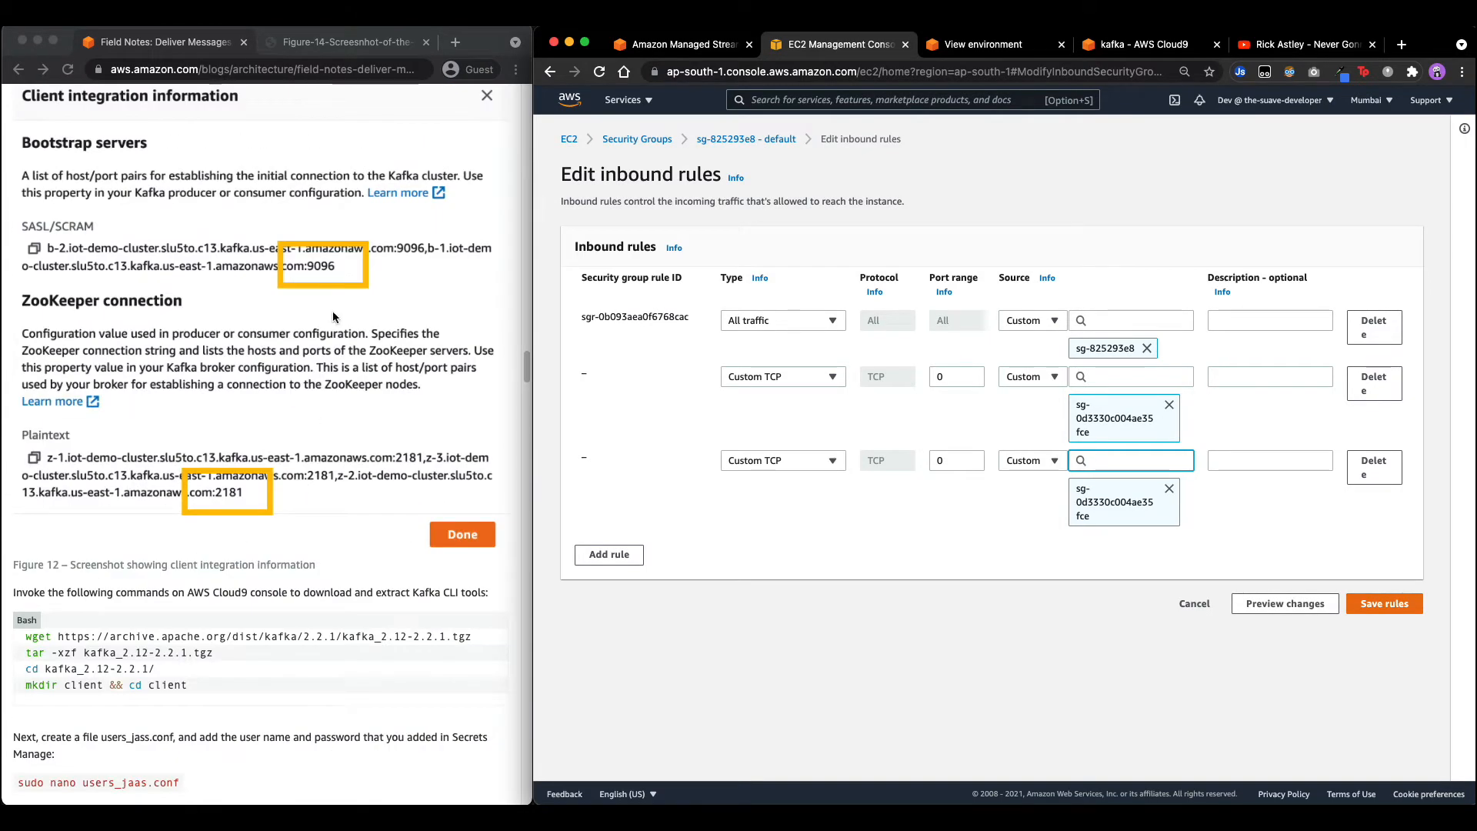
scroll(292, 476, "up", 2)
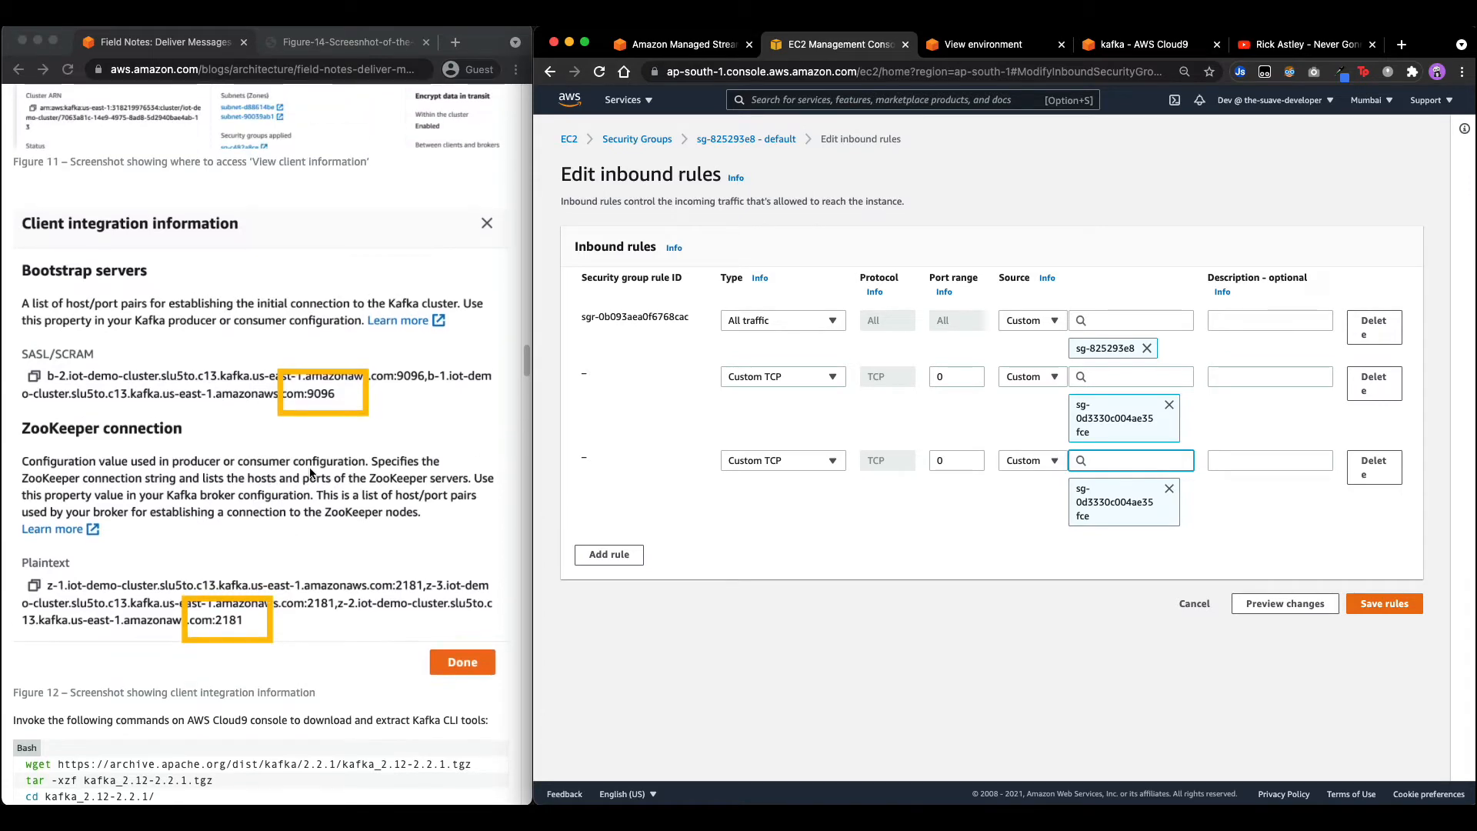
scroll(308, 489, "up", 2)
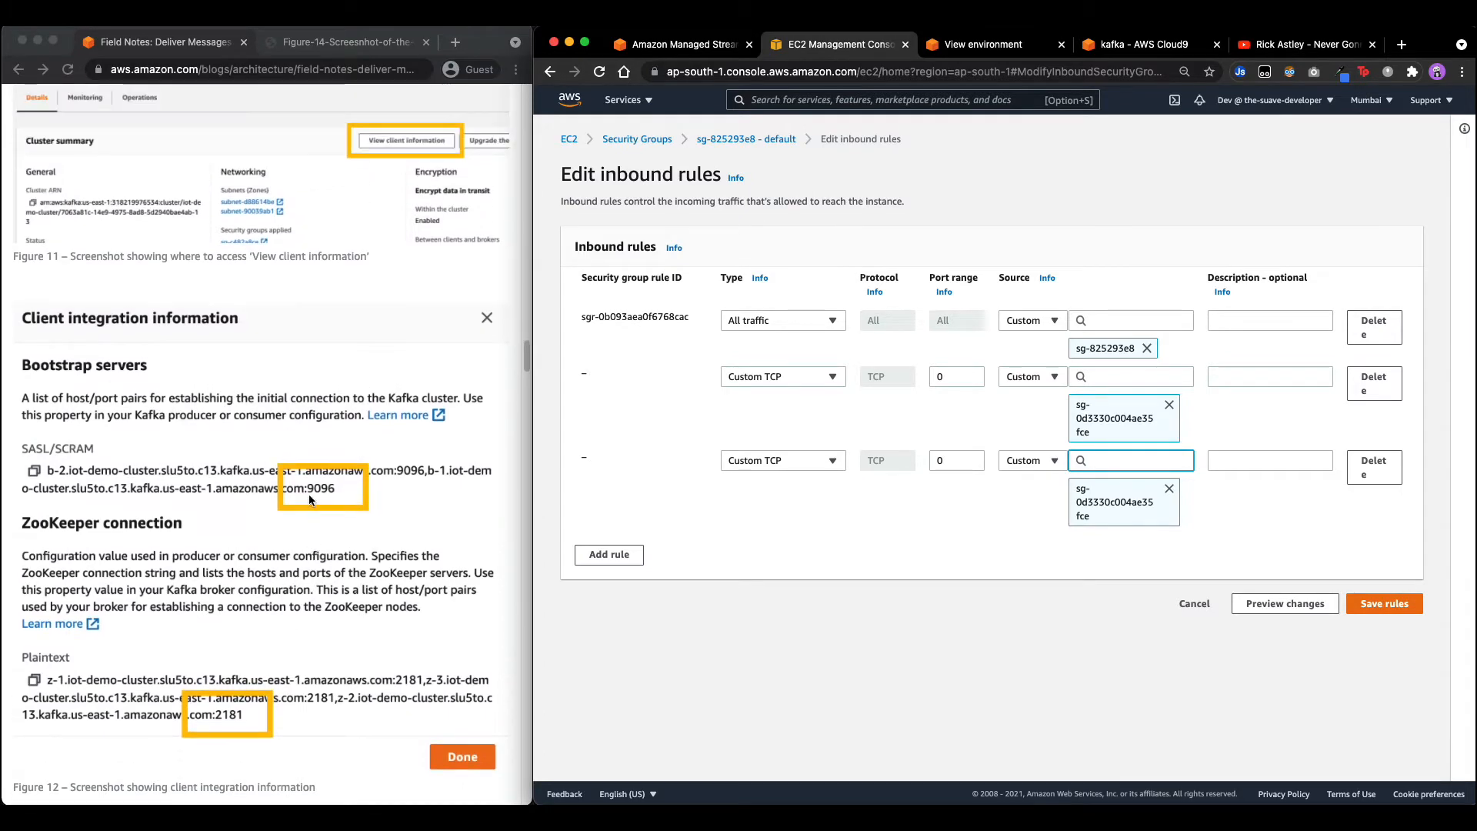
scroll(231, 667, "up", 5)
scroll(211, 362, "up", 2)
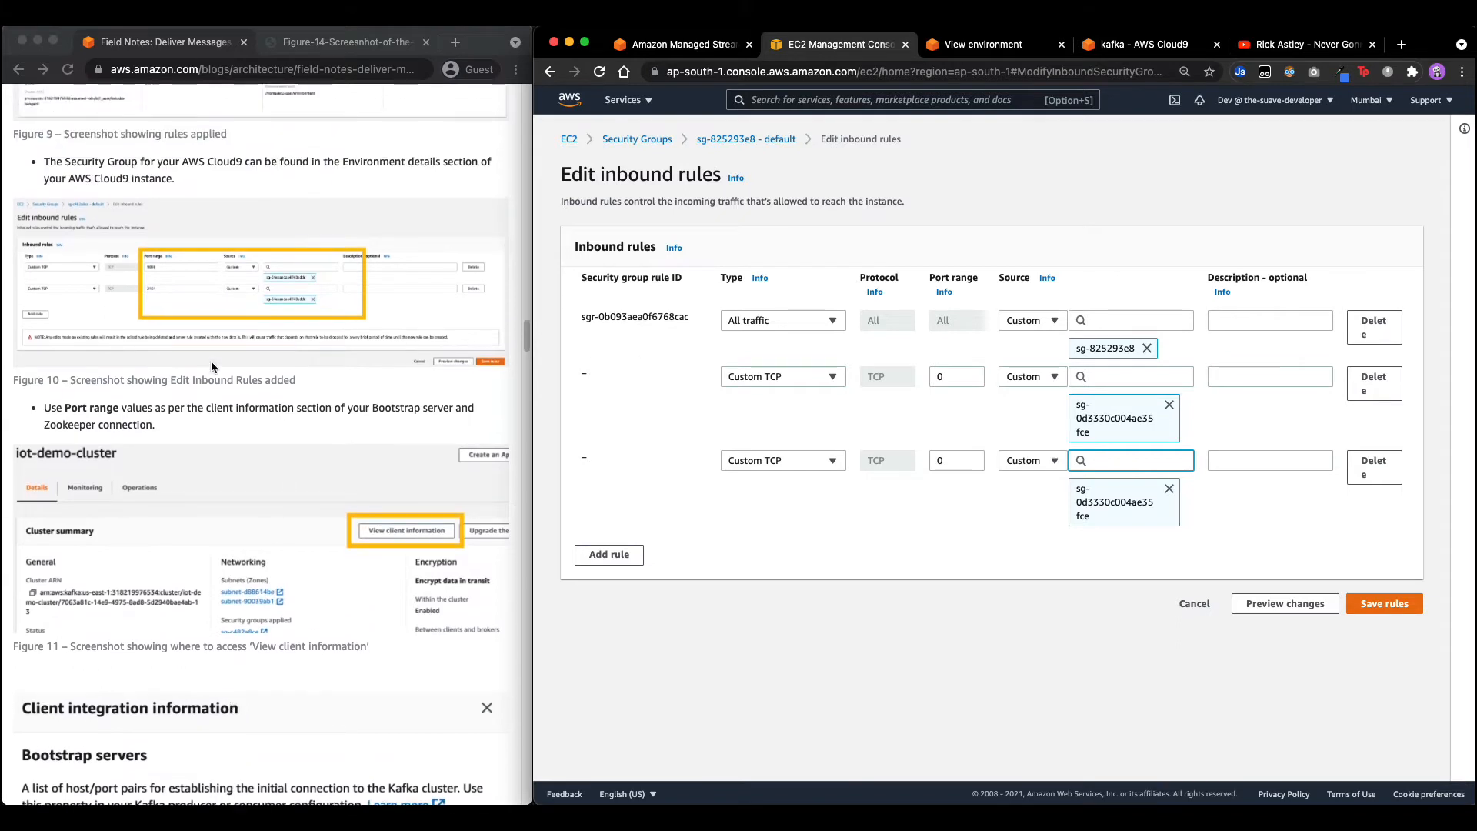
scroll(254, 303, "up", 2)
right_click(234, 330)
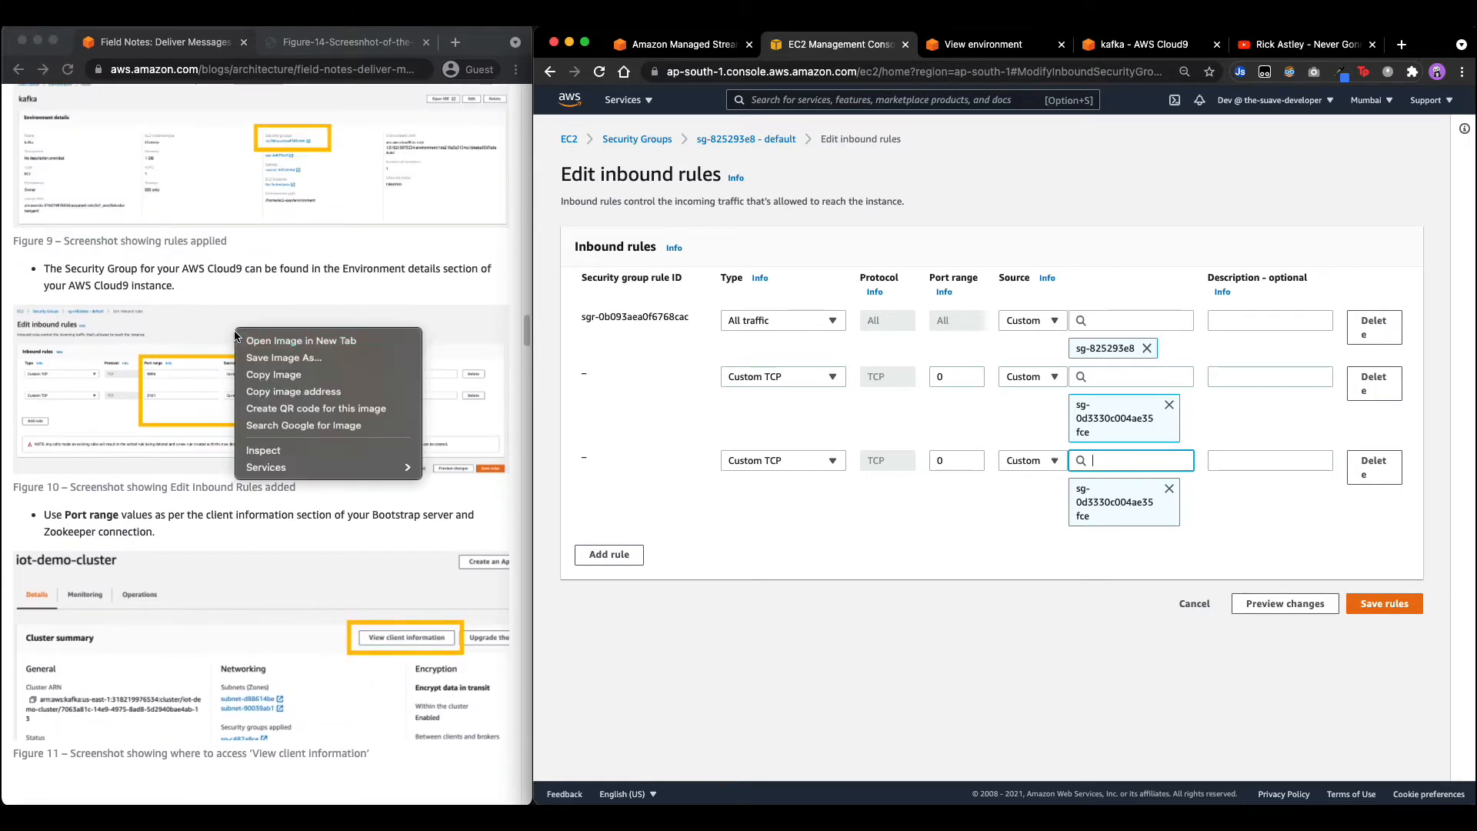
right_click(181, 378)
left_click(238, 389)
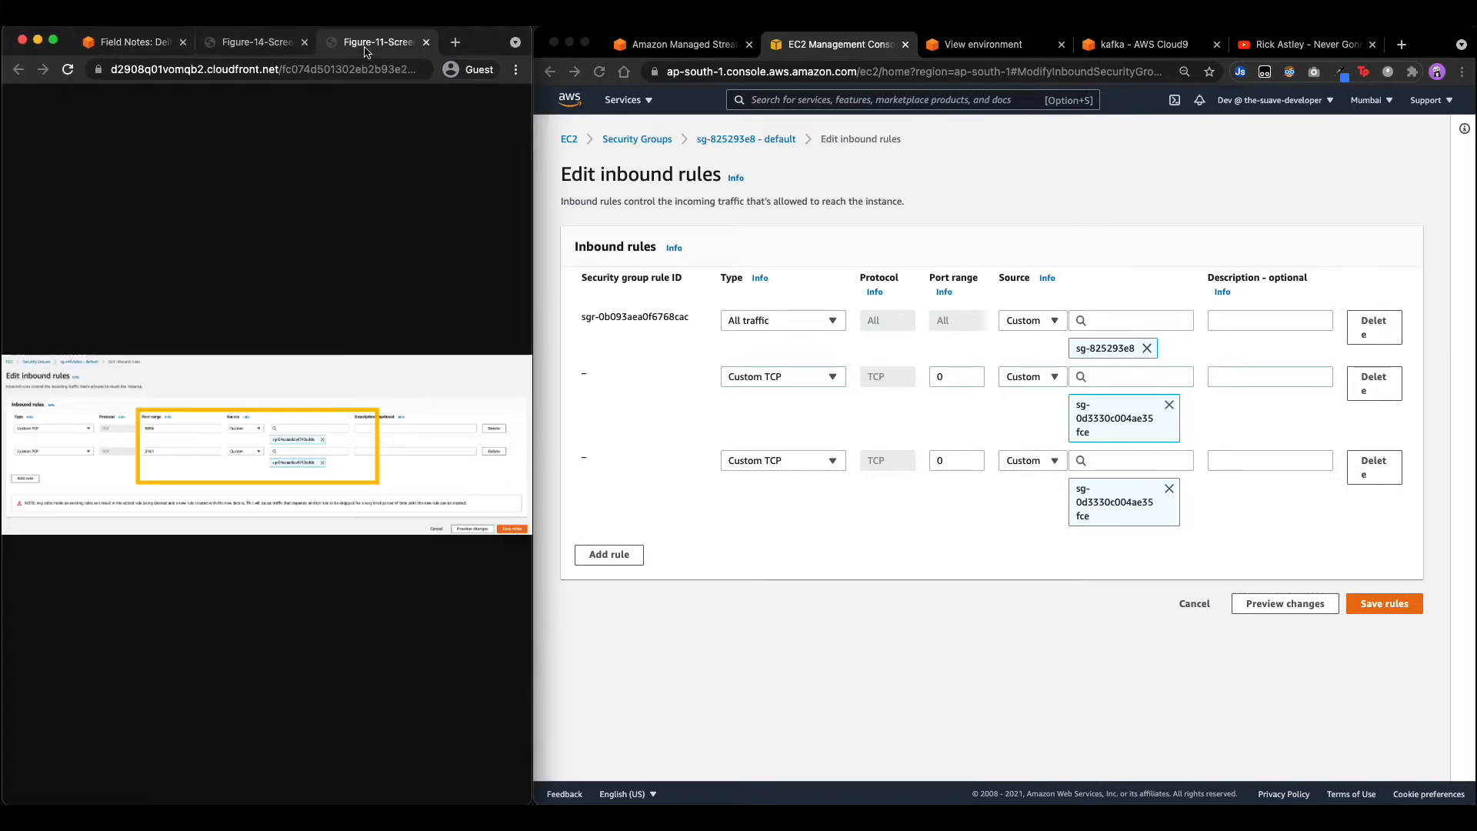
left_click(265, 410)
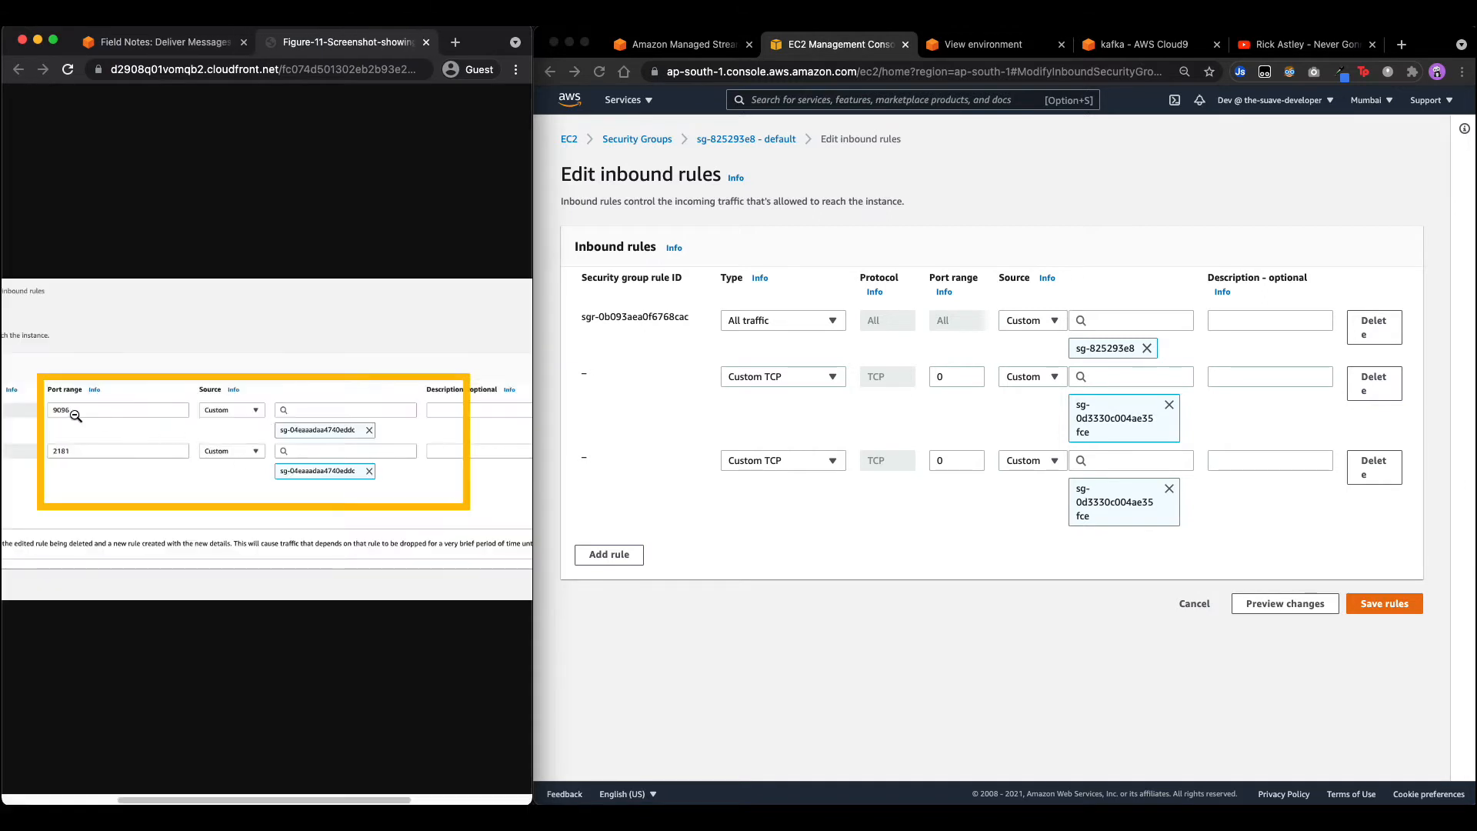
left_click_drag(77, 434, 43, 432)
Set the two new Custom TCP rules to ports 9096 and 2181 and save.
left_click(953, 377)
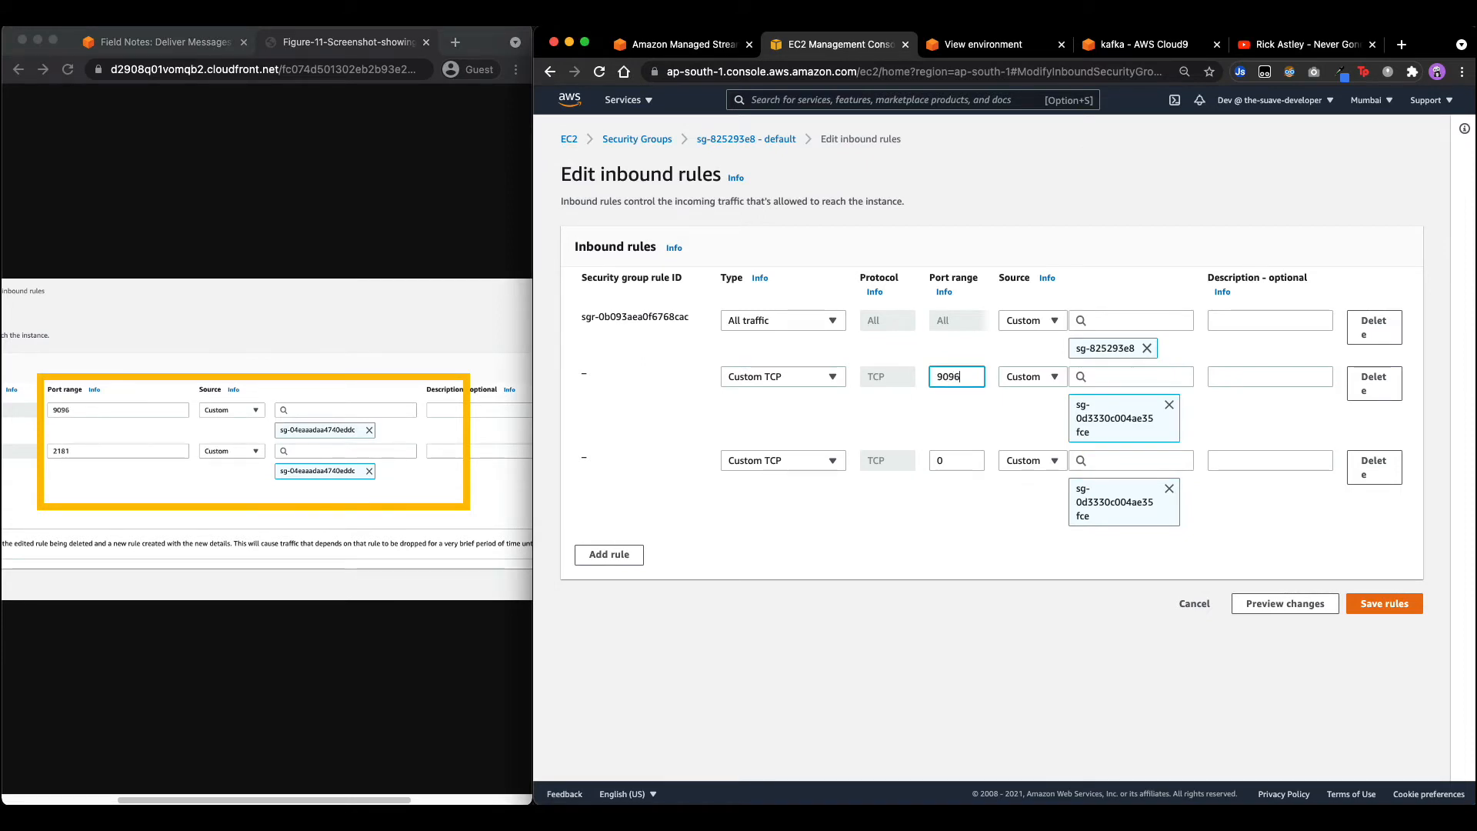
left_click(972, 462)
left_click(1348, 607)
Return to the blog article and review its Port range values instruction.
left_click(175, 46)
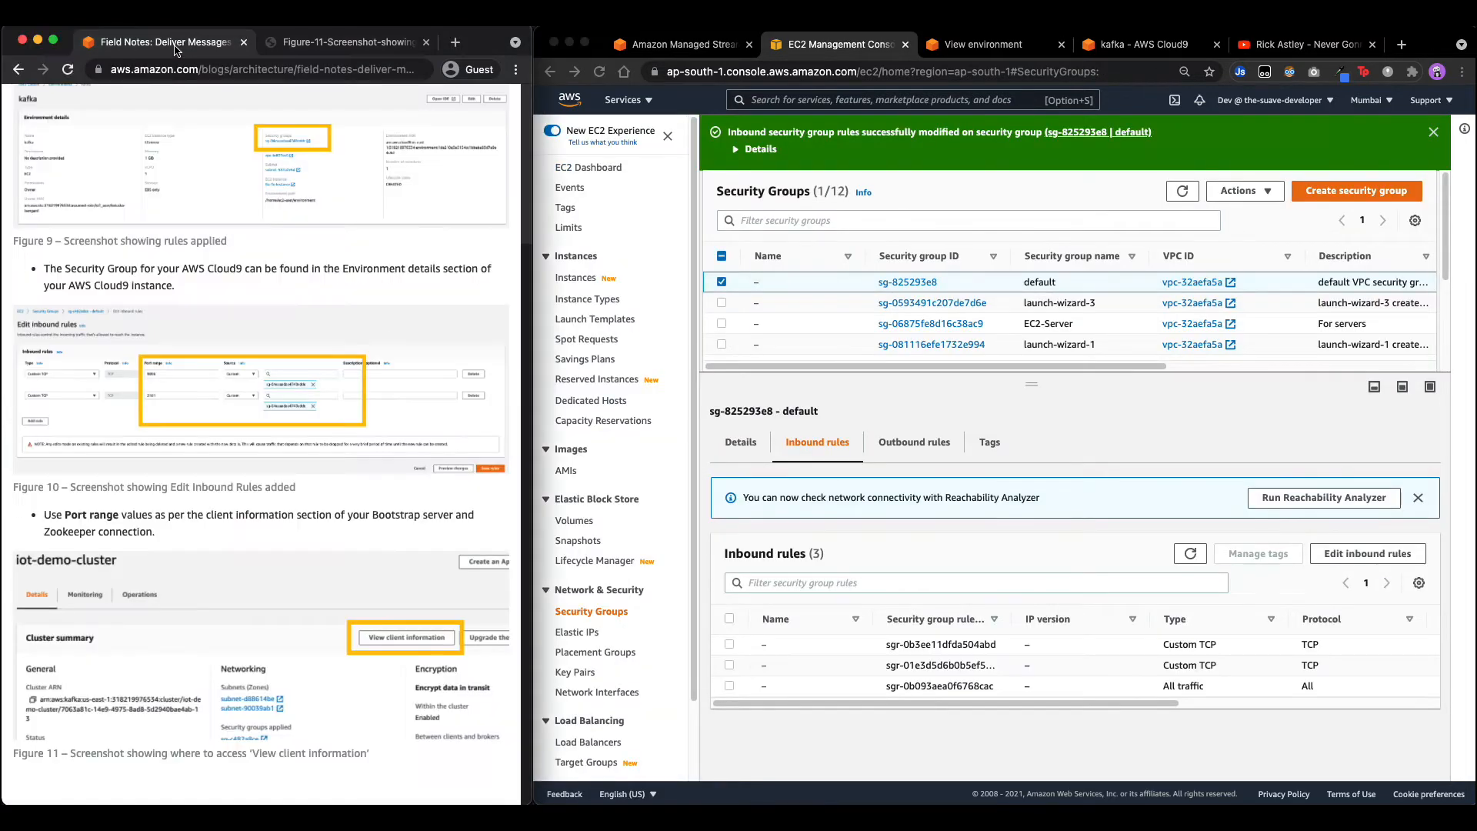
scroll(290, 411, "down", 5)
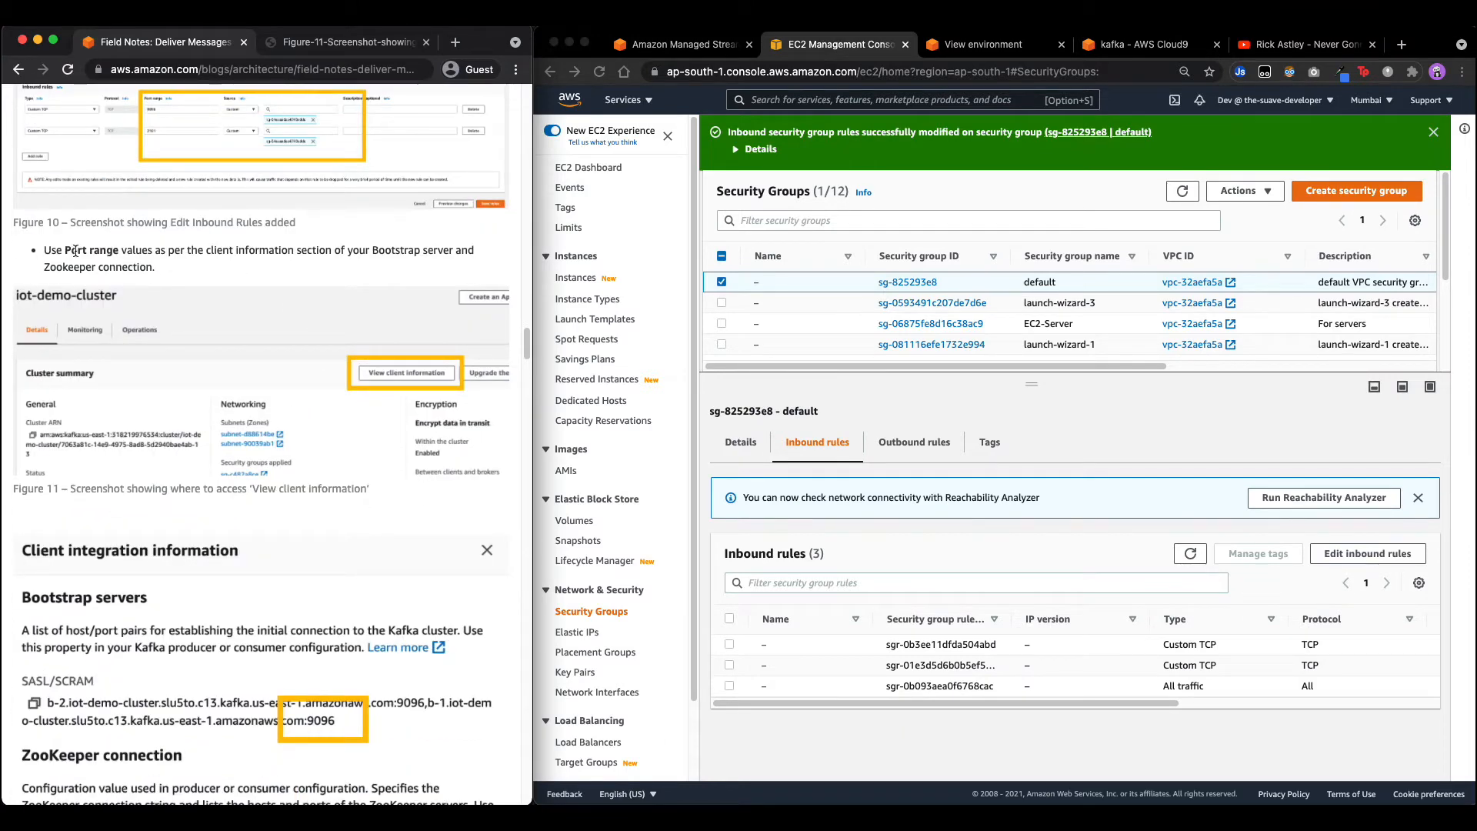
left_click_drag(64, 250, 171, 250)
left_click(287, 261)
scroll(251, 538, "down", 3)
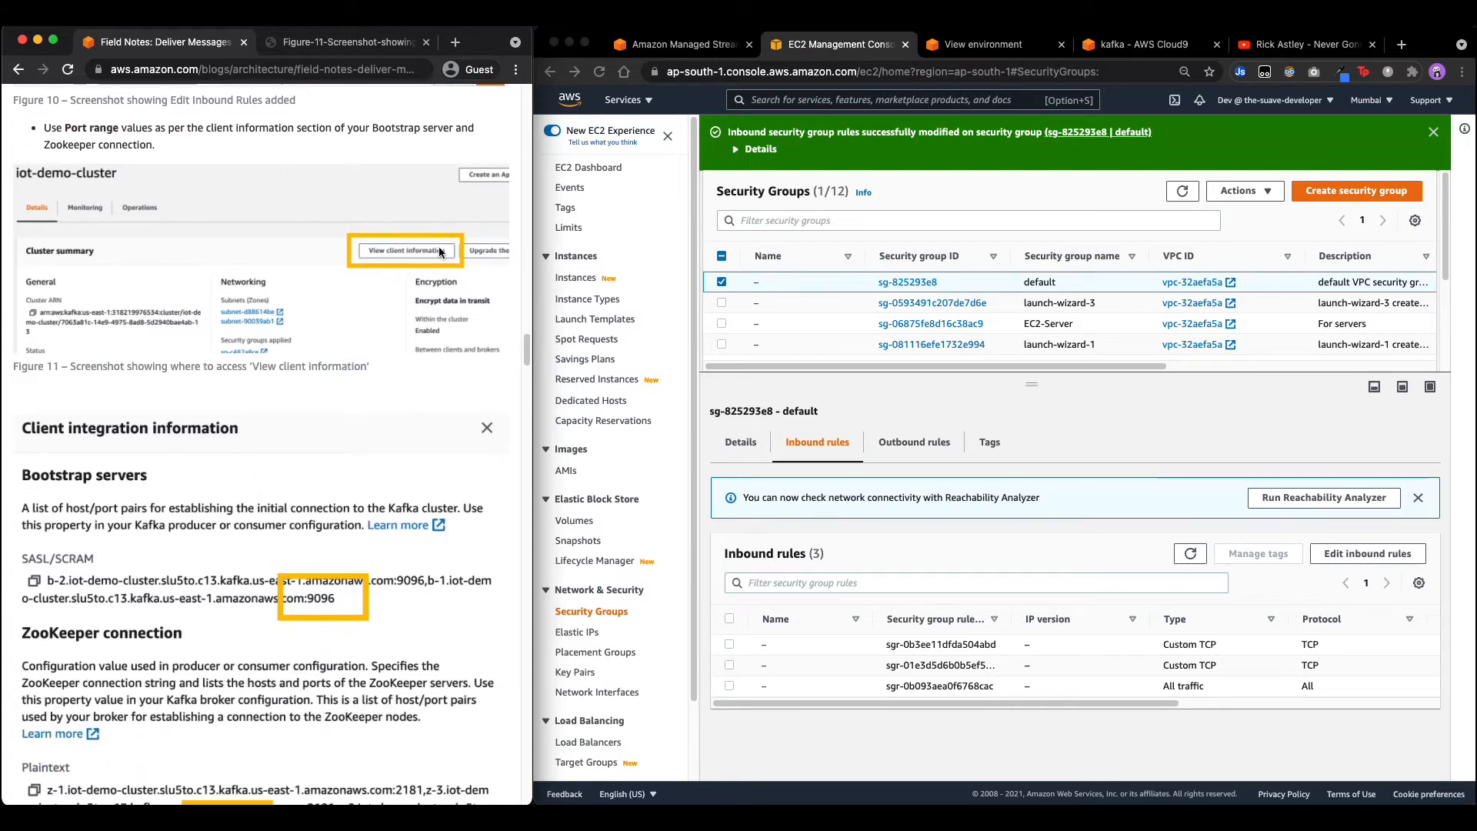
Check IoTBlogCluster's client information for bootstrap port 9096 and ZooKeeper port 2181.
left_click(660, 51)
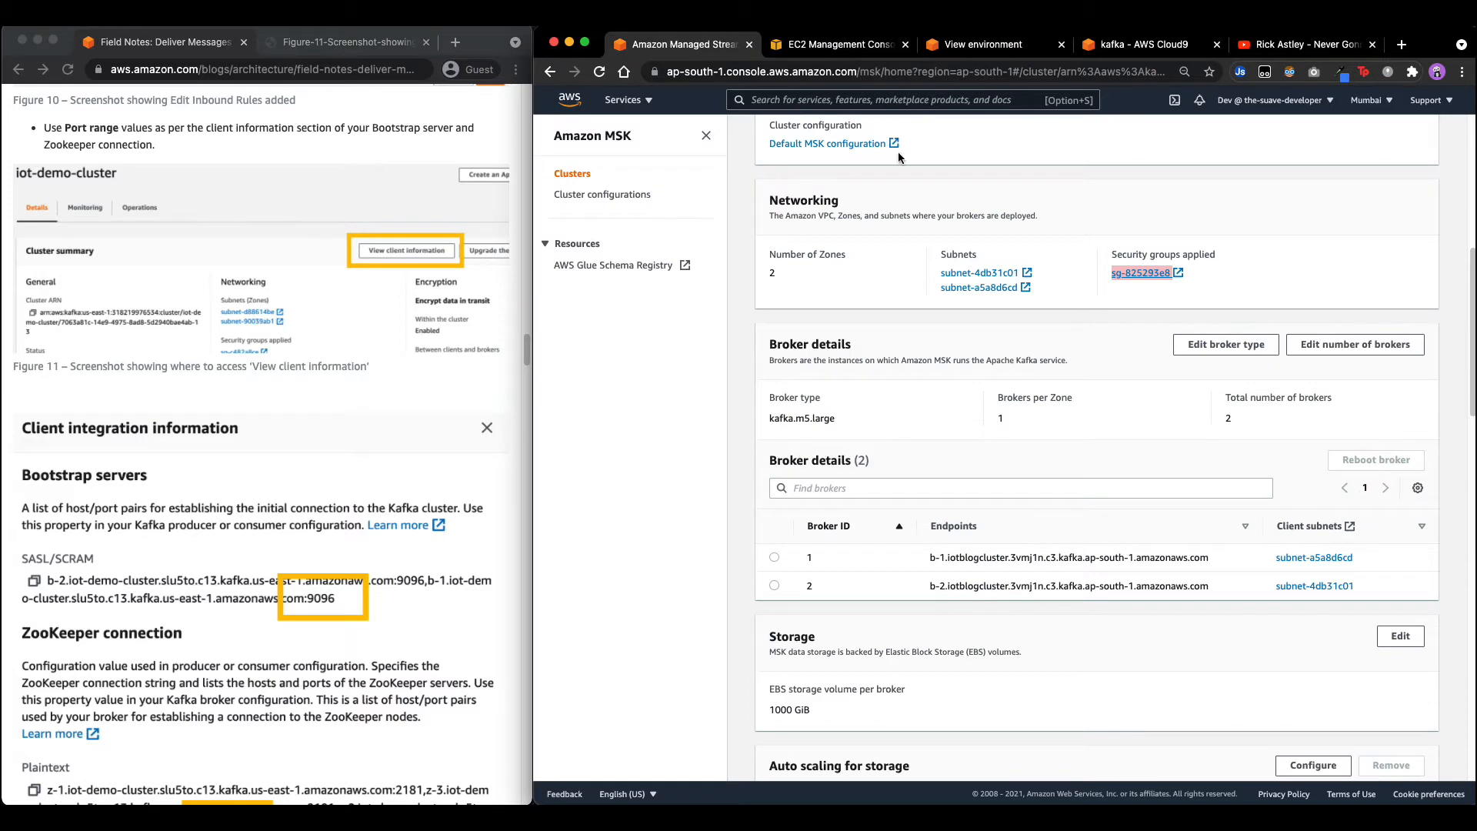
scroll(1083, 444, "up", 7)
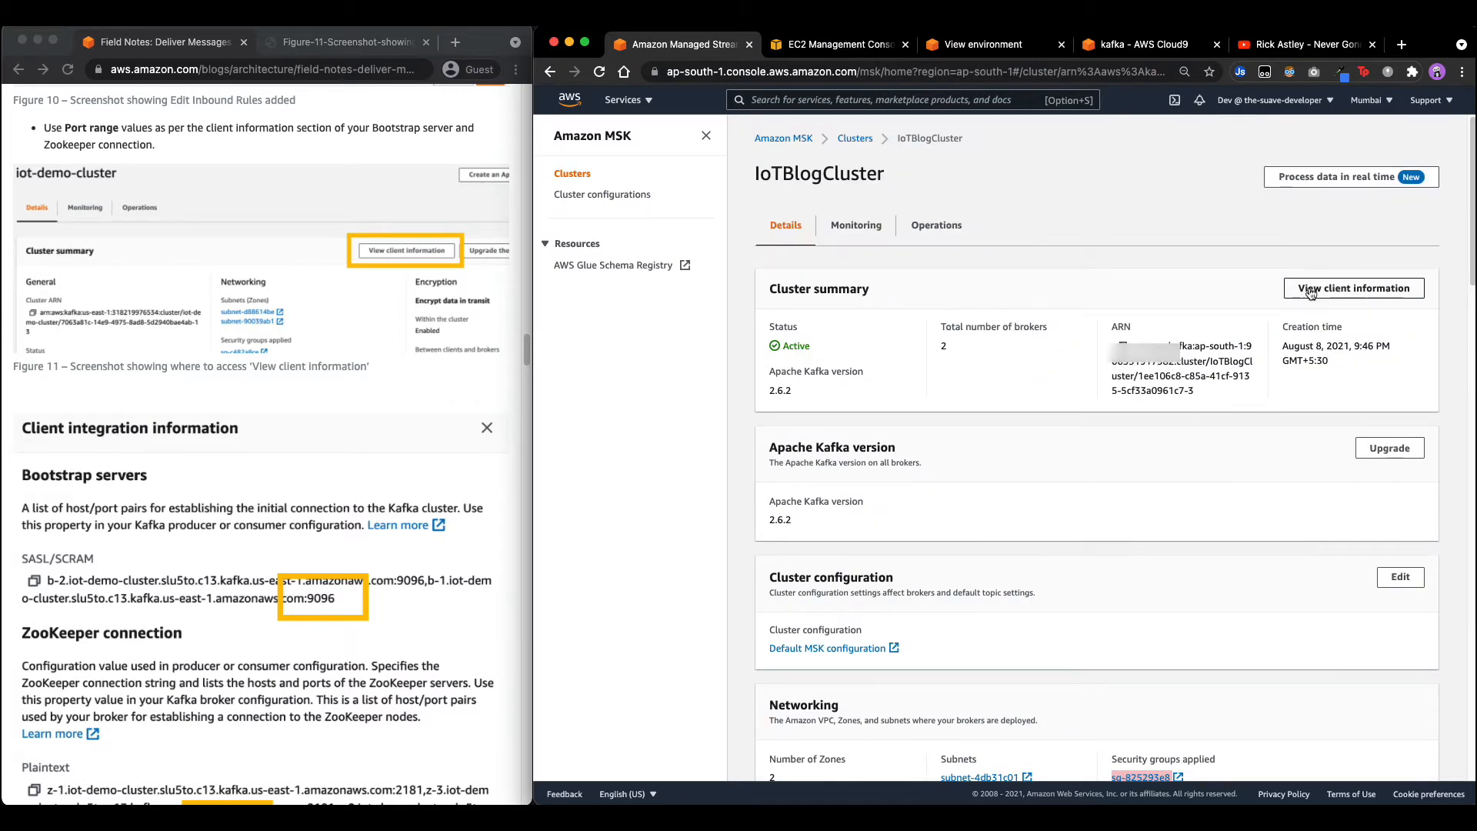
left_click(1310, 291)
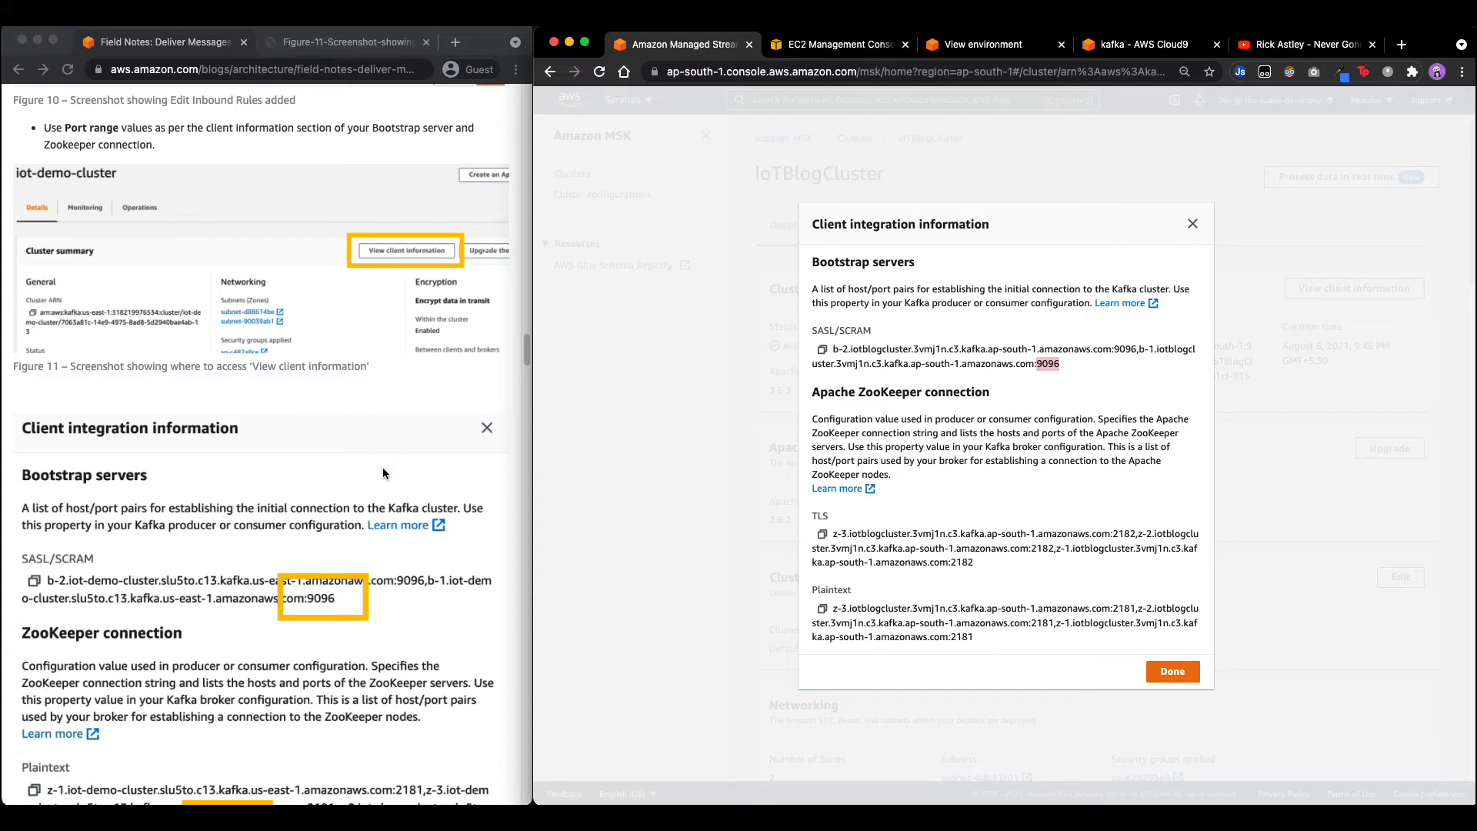
double_click(960, 637)
scroll(225, 432, "down", 8)
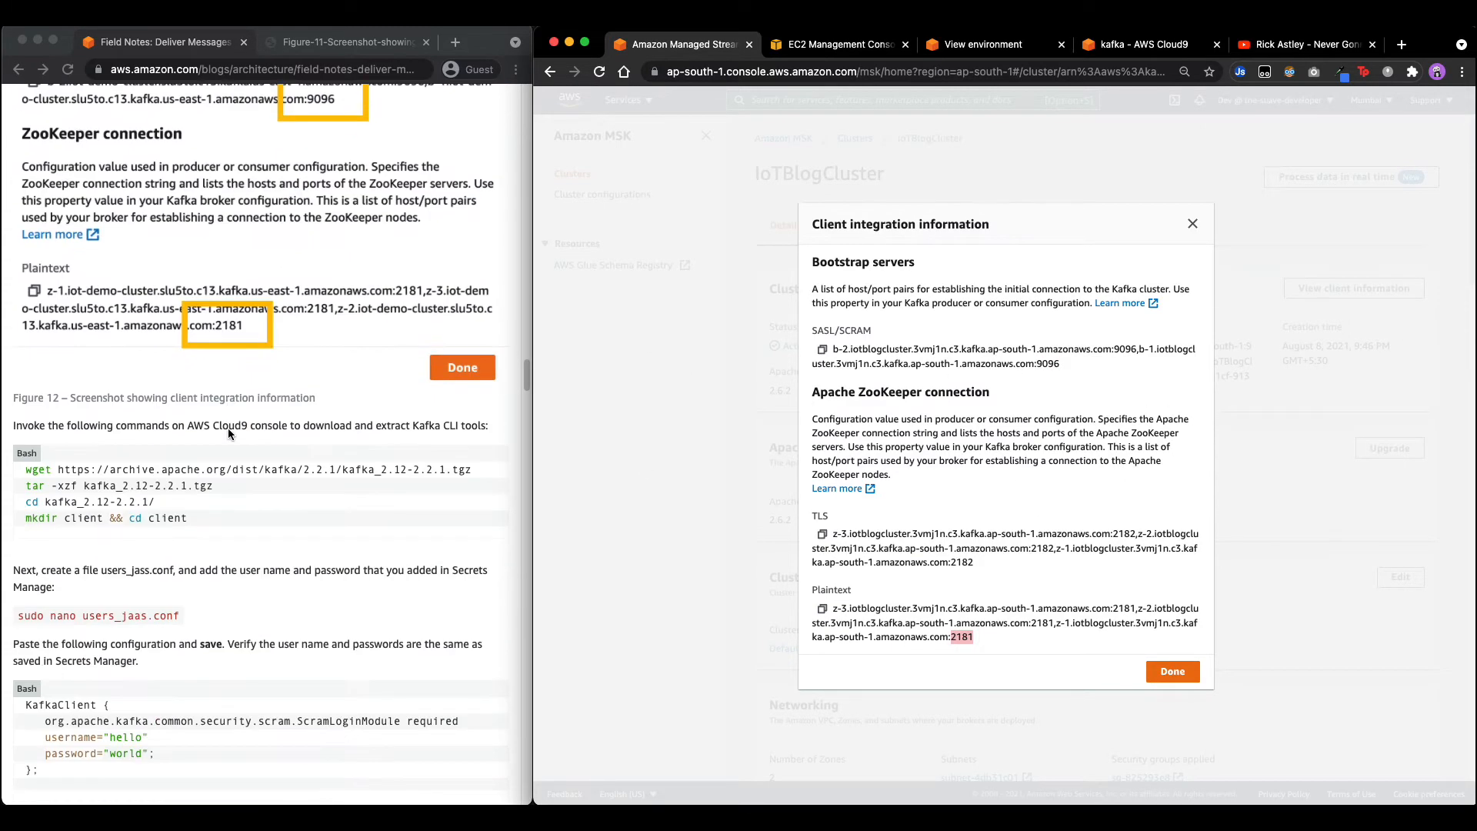
scroll(227, 428, "down", 1)
key("Escape")
scroll(311, 480, "down", 1)
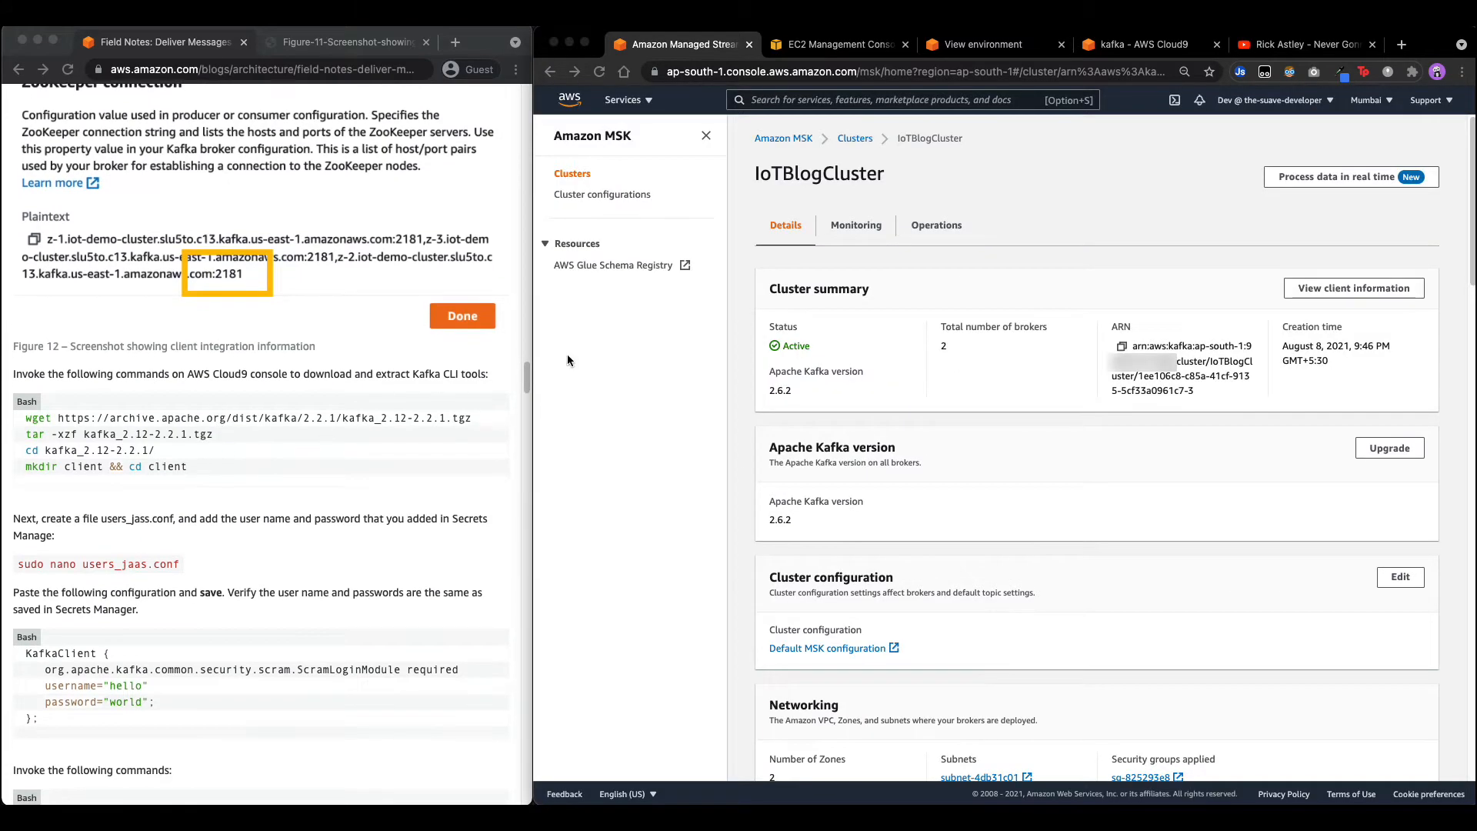
Bring up the kafka Cloud9 development environment.
left_click(987, 47)
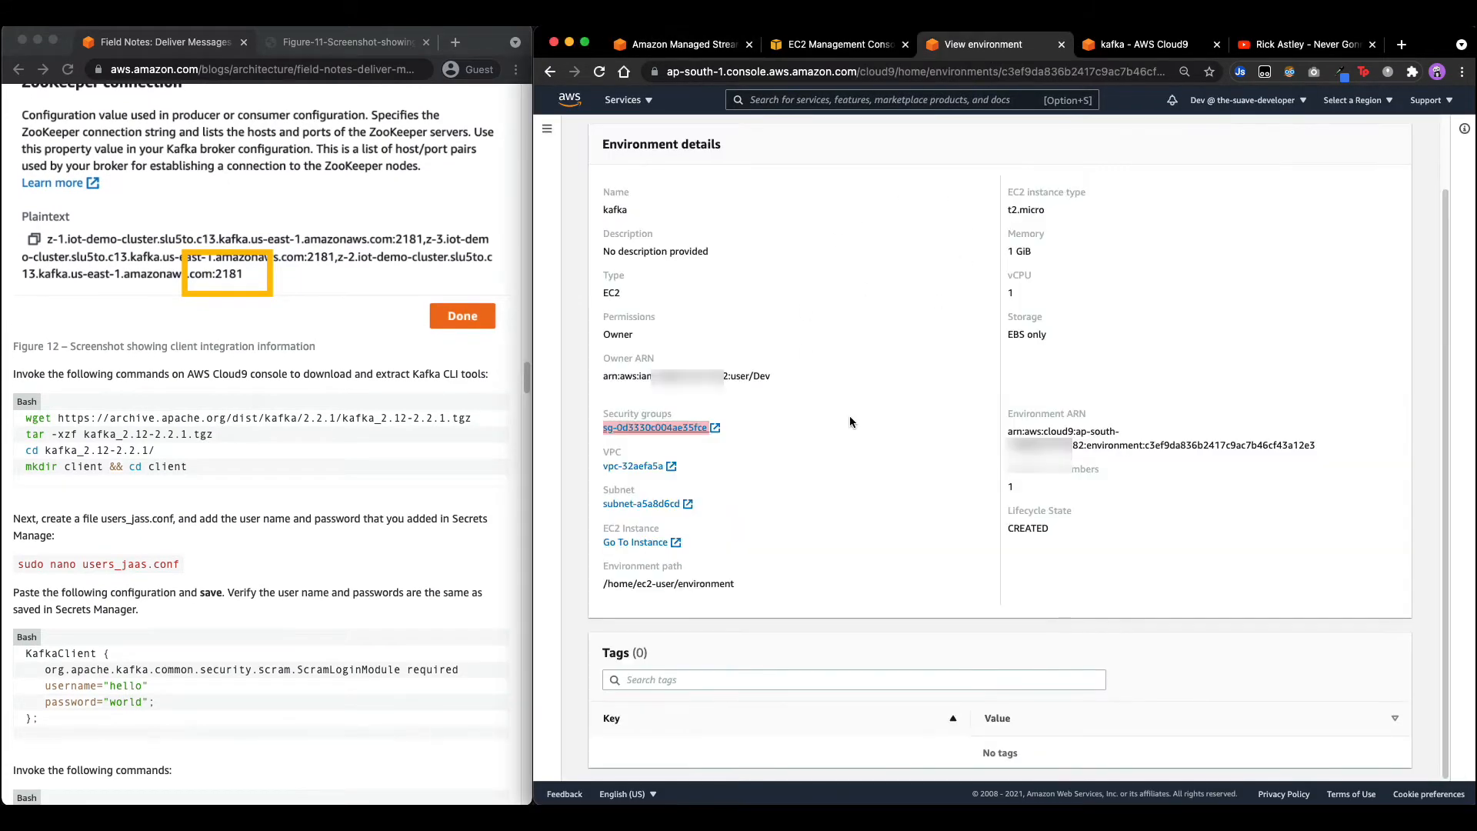
scroll(849, 421, "up", 3)
left_click(1132, 48)
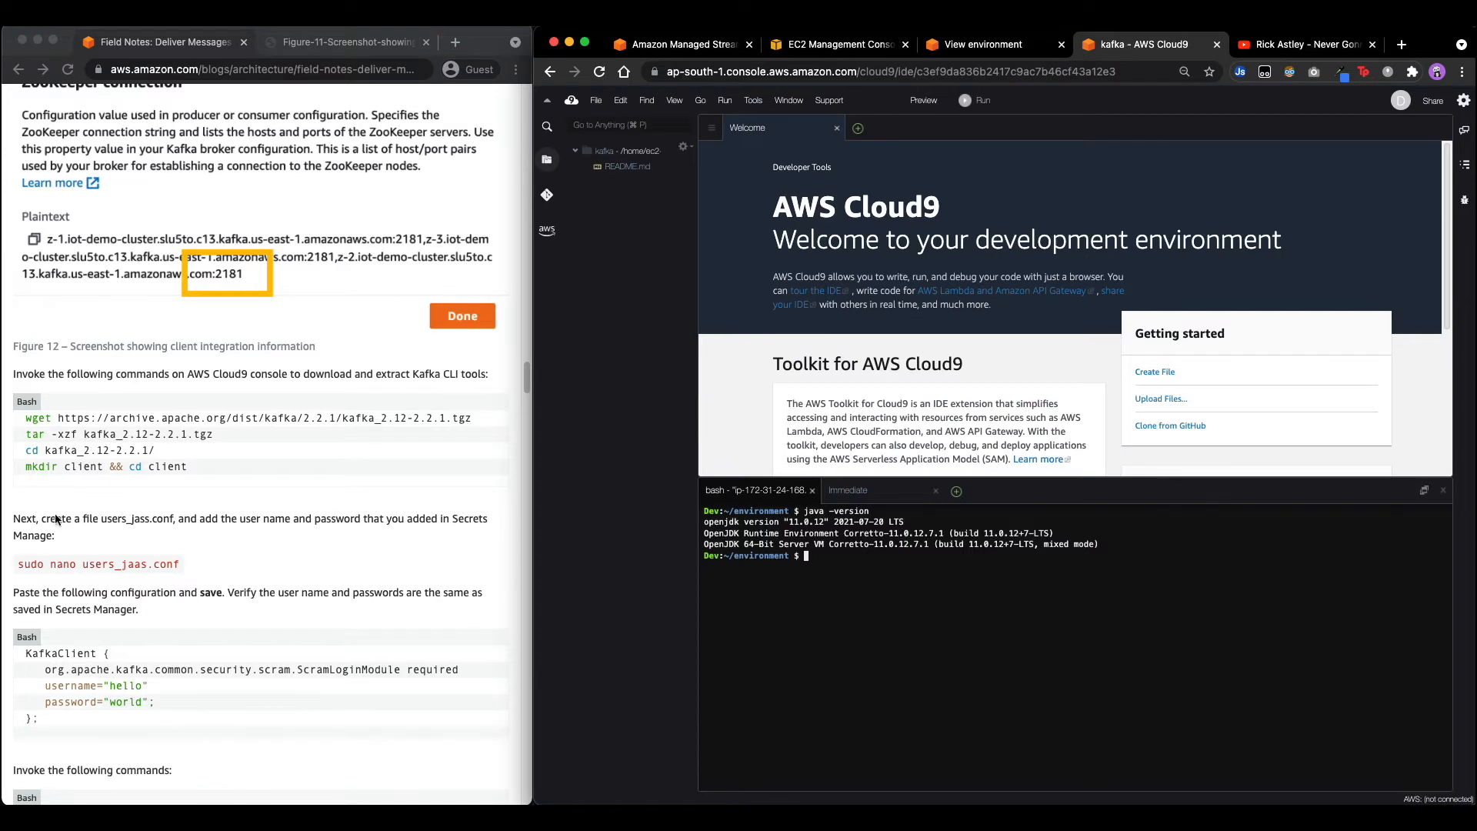
Download the Kafka 2.2.1 archive with wget and extract it with tar -xzf.
left_click(85, 491)
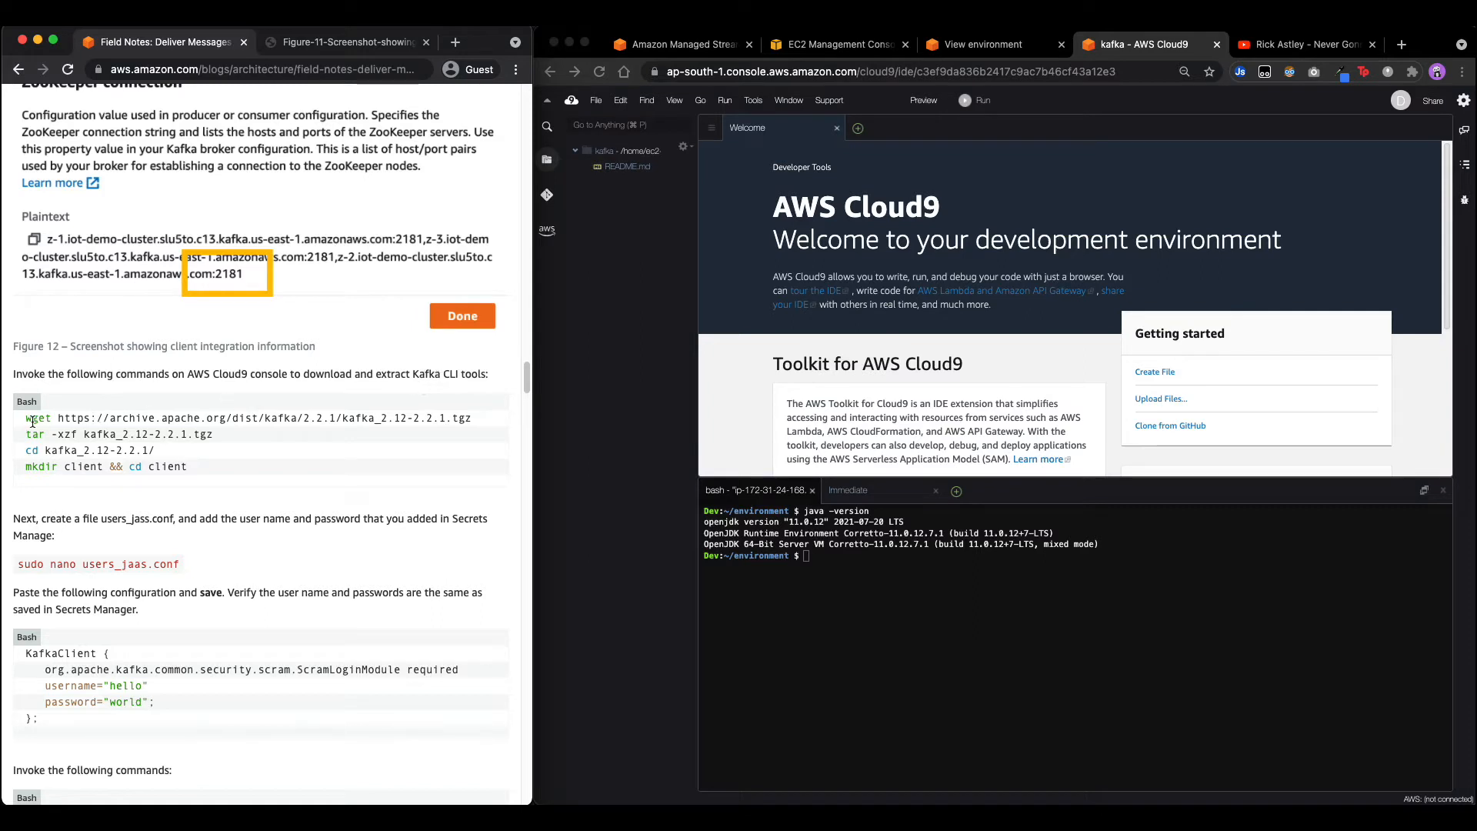
left_click_drag(32, 421, 471, 417)
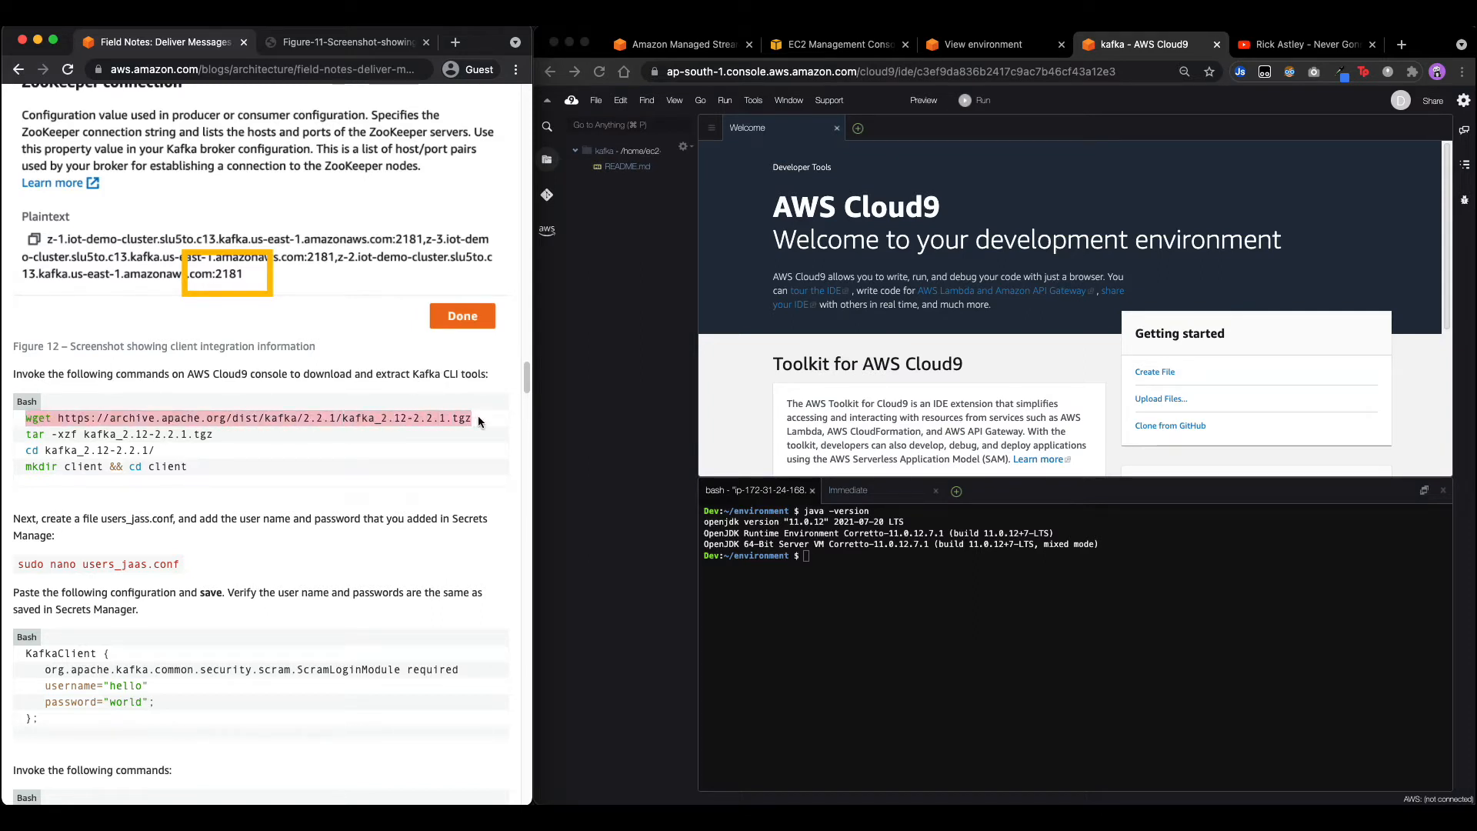
key("super+c")
left_click(1097, 625)
key("super+v")
key("Return")
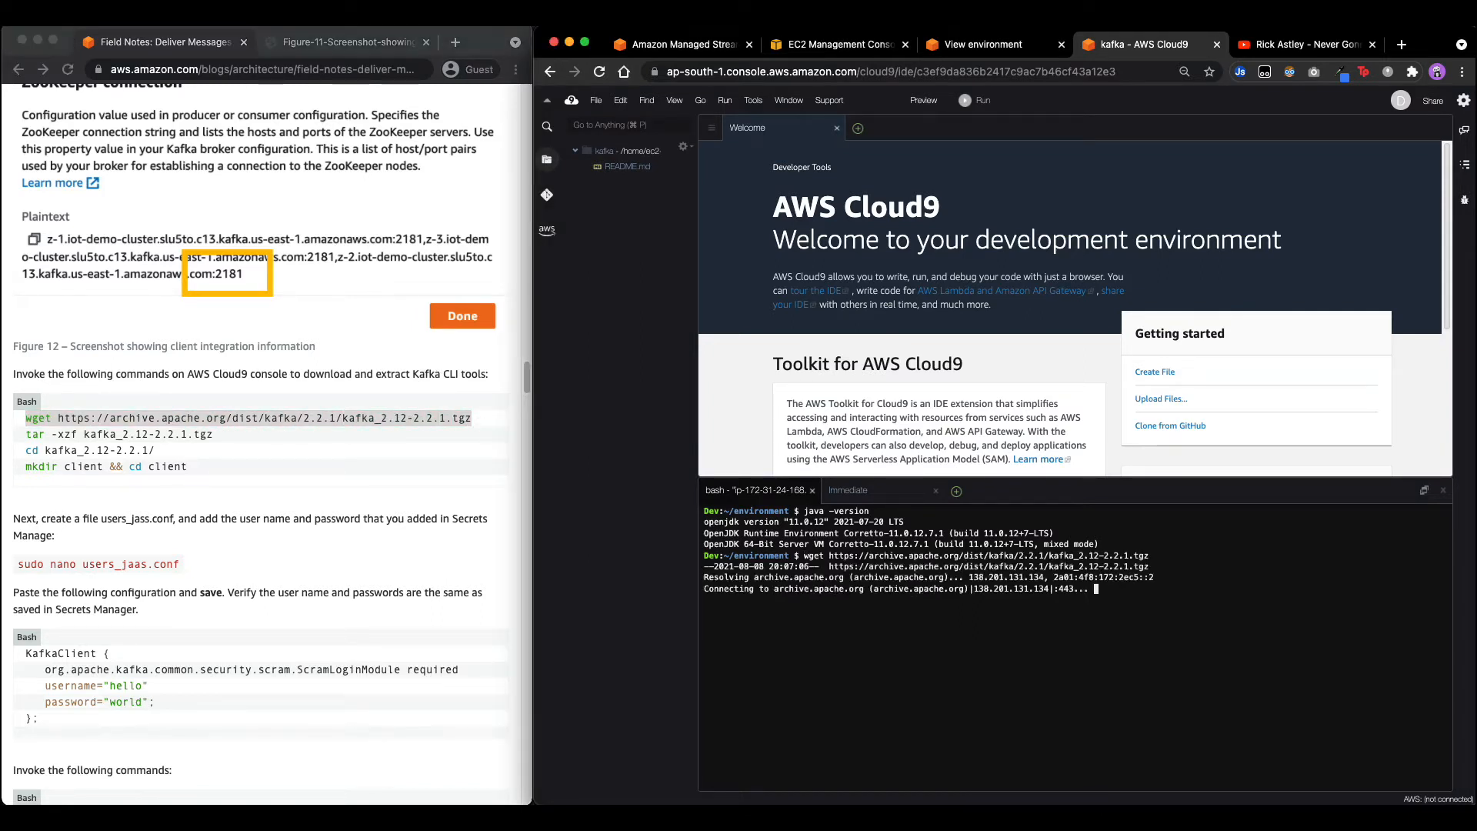
left_click(30, 436)
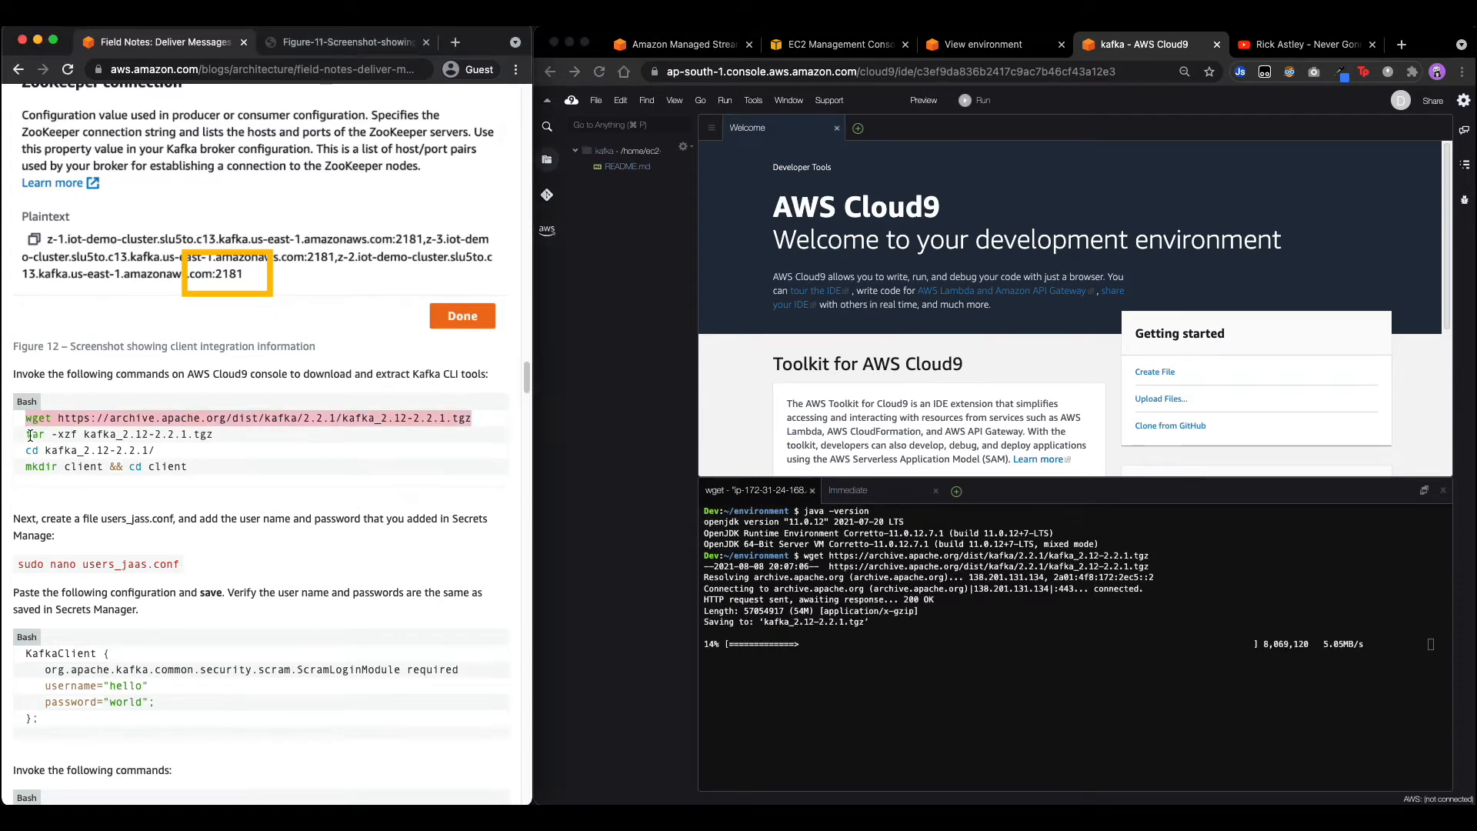
left_click_drag(30, 435, 213, 435)
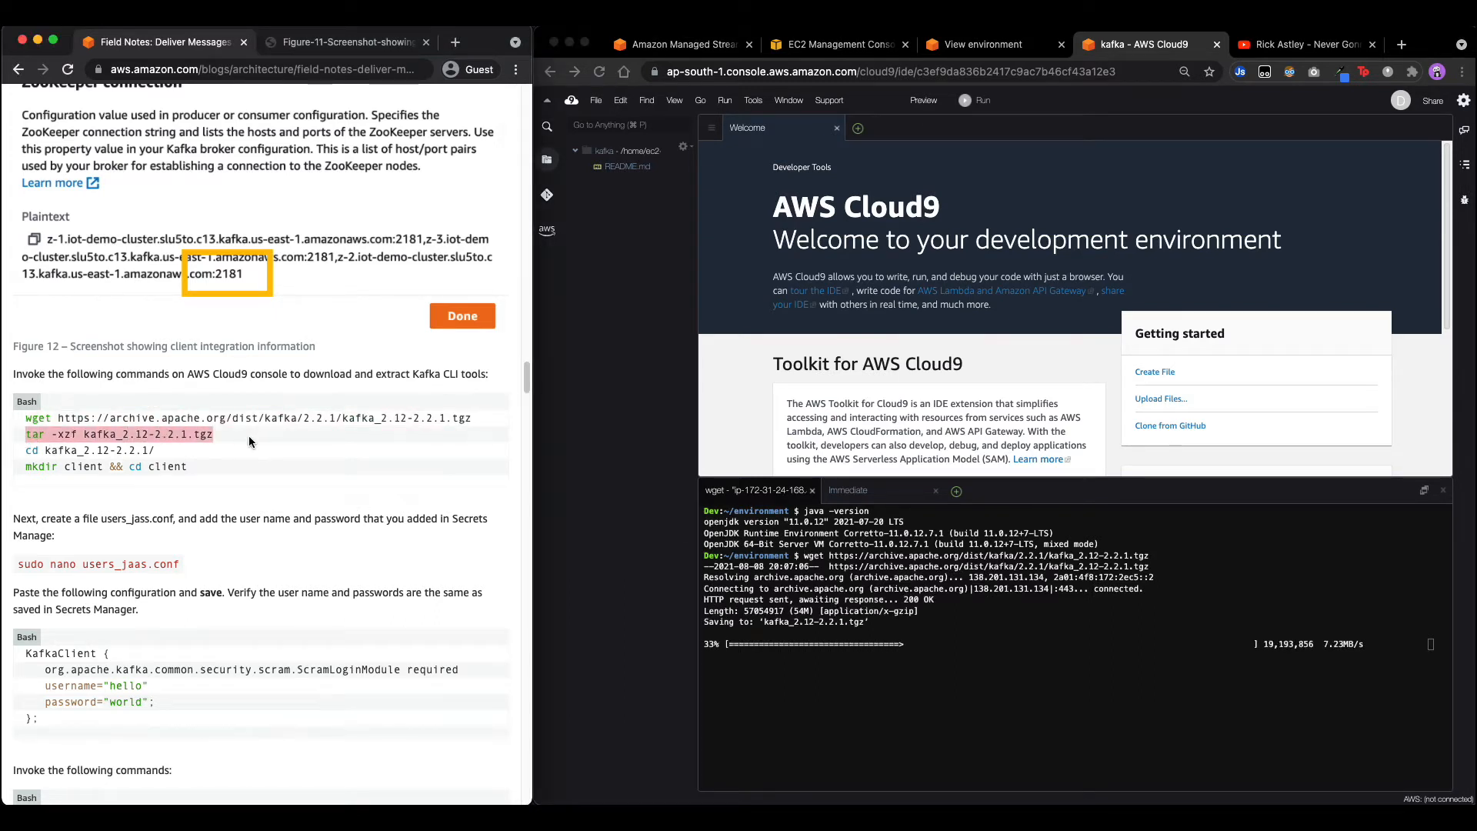
left_click(954, 689)
key("super+v")
key("Return")
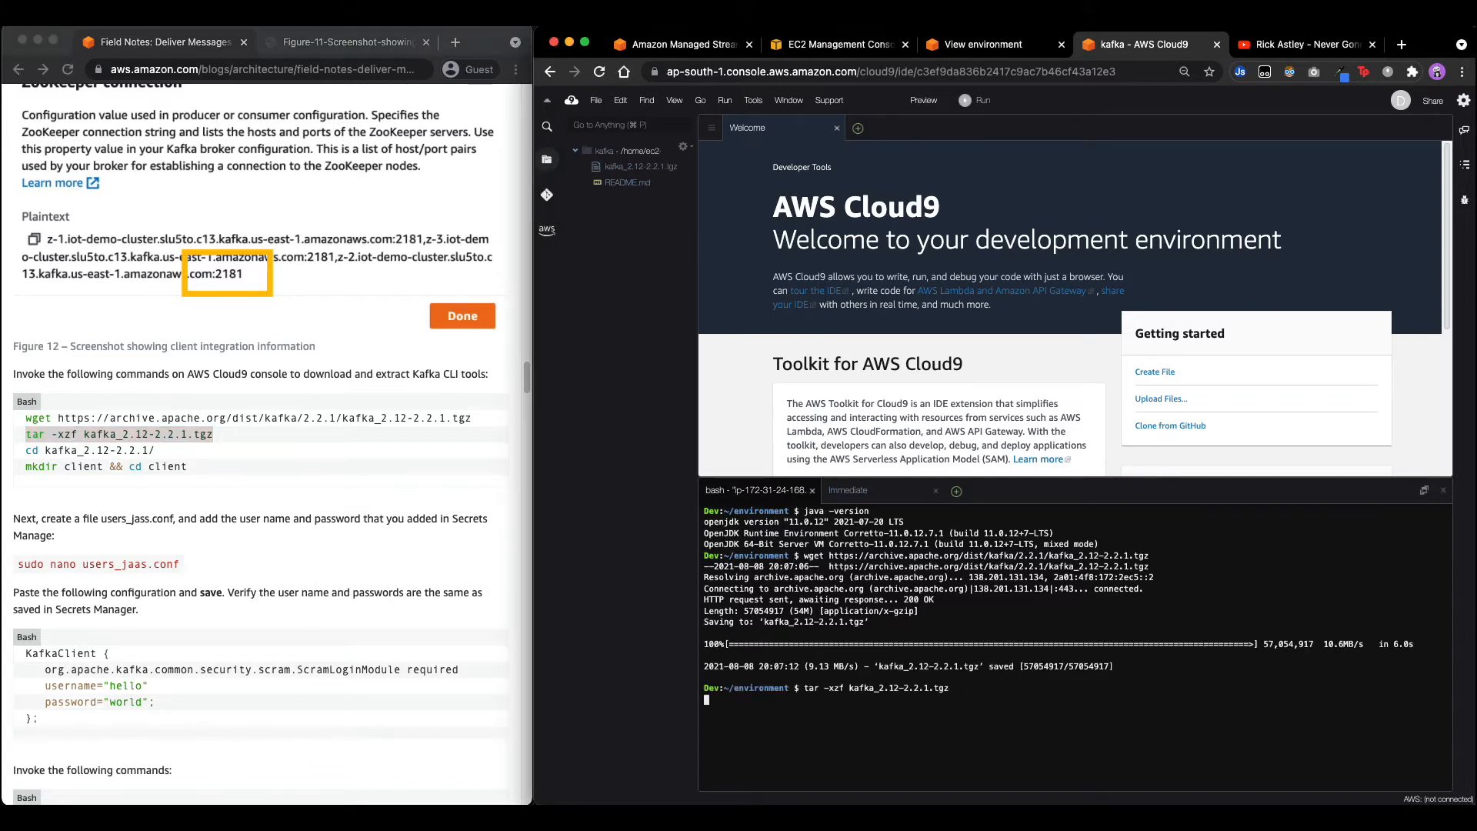
Enter kafka_2.12-2.2.1/, then create and enter a client folder with mkdir client && cd client.
left_click(28, 451)
left_click_drag(28, 451, 198, 452)
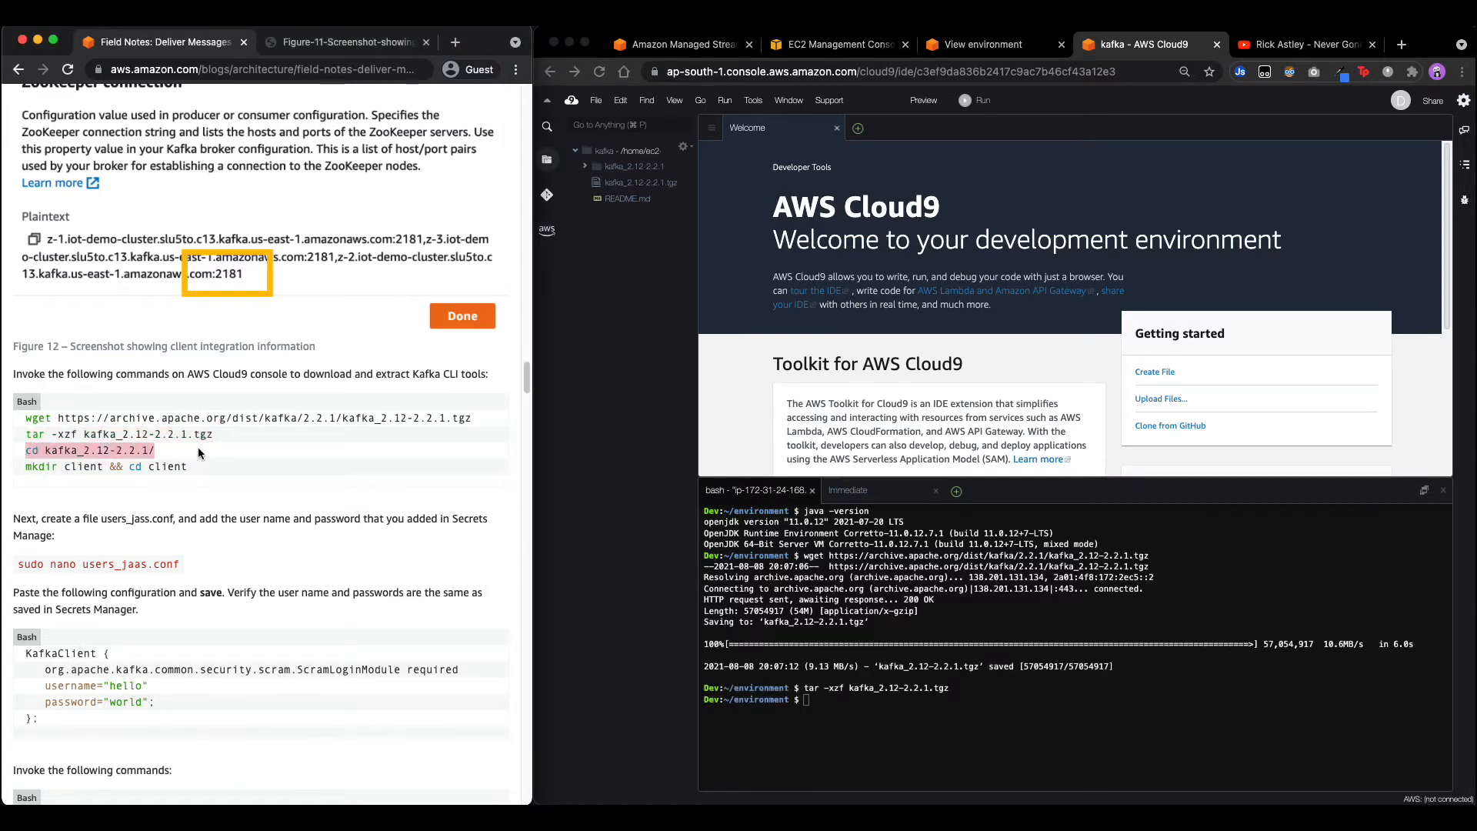
key("super+c")
left_click(825, 686)
key("super+v")
key("Return")
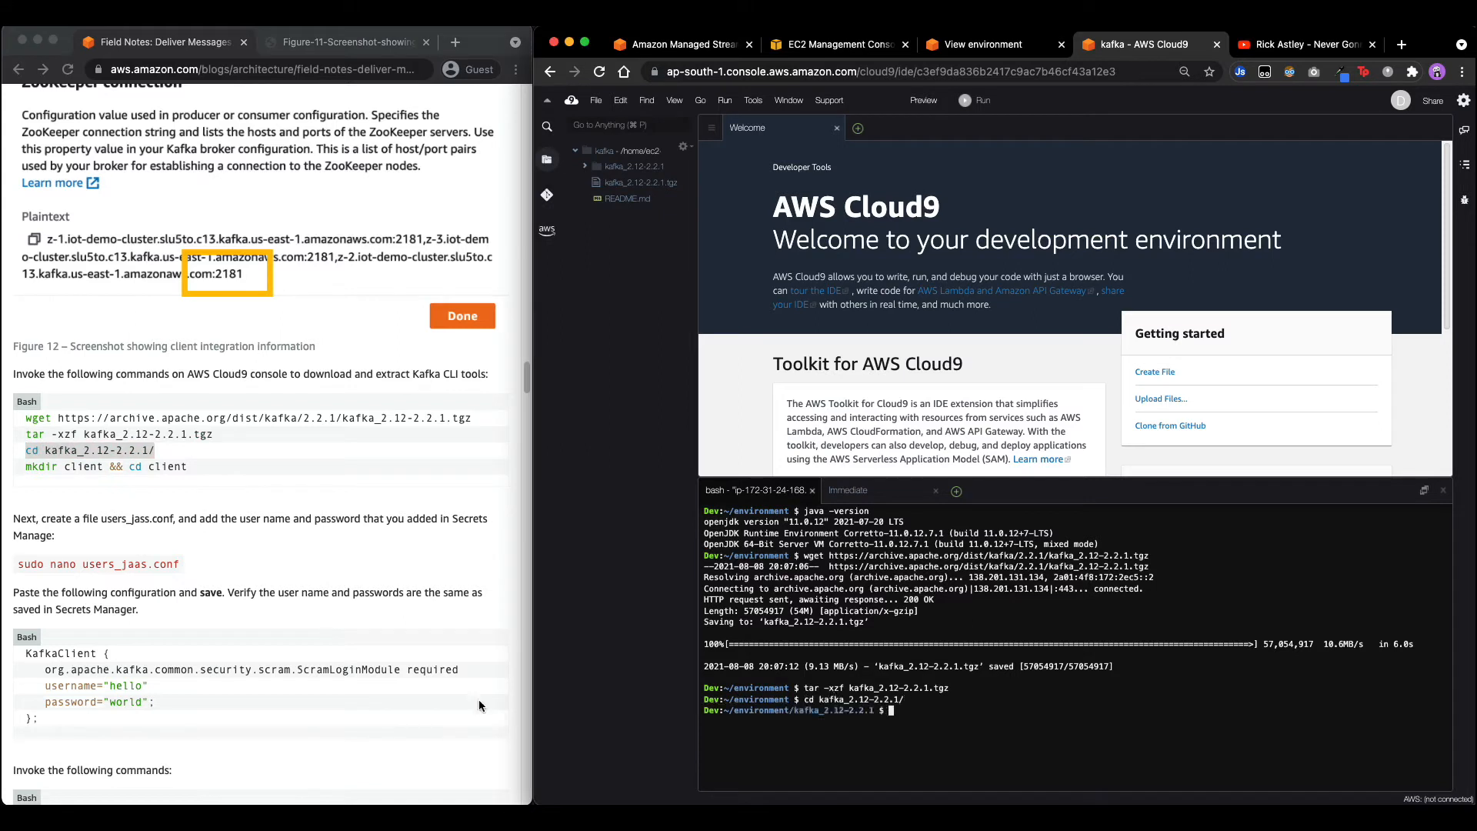
left_click(26, 466)
left_click_drag(25, 467, 242, 470)
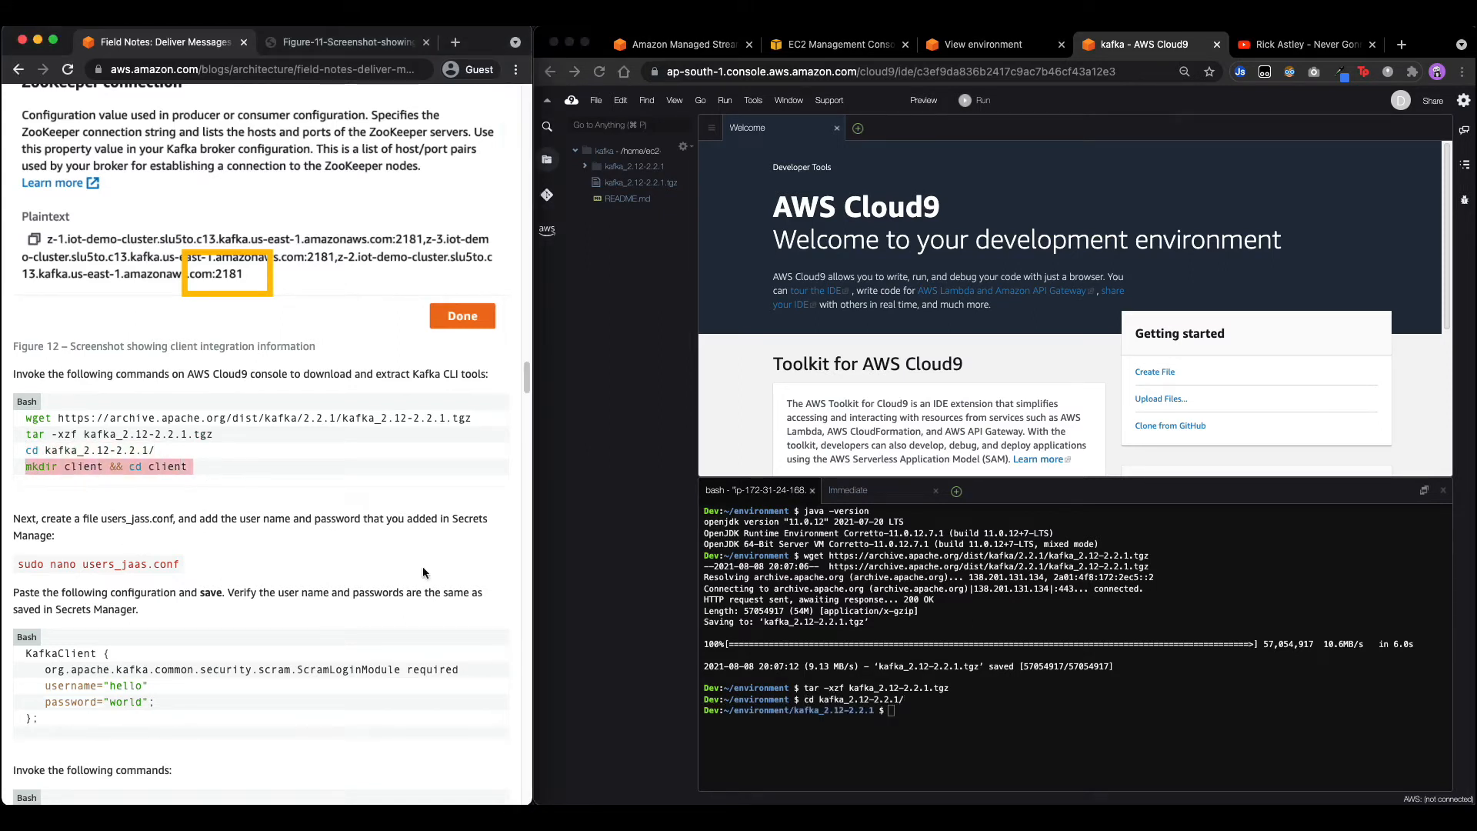
key("super+c")
left_click(899, 688)
key("super+v")
key("Return")
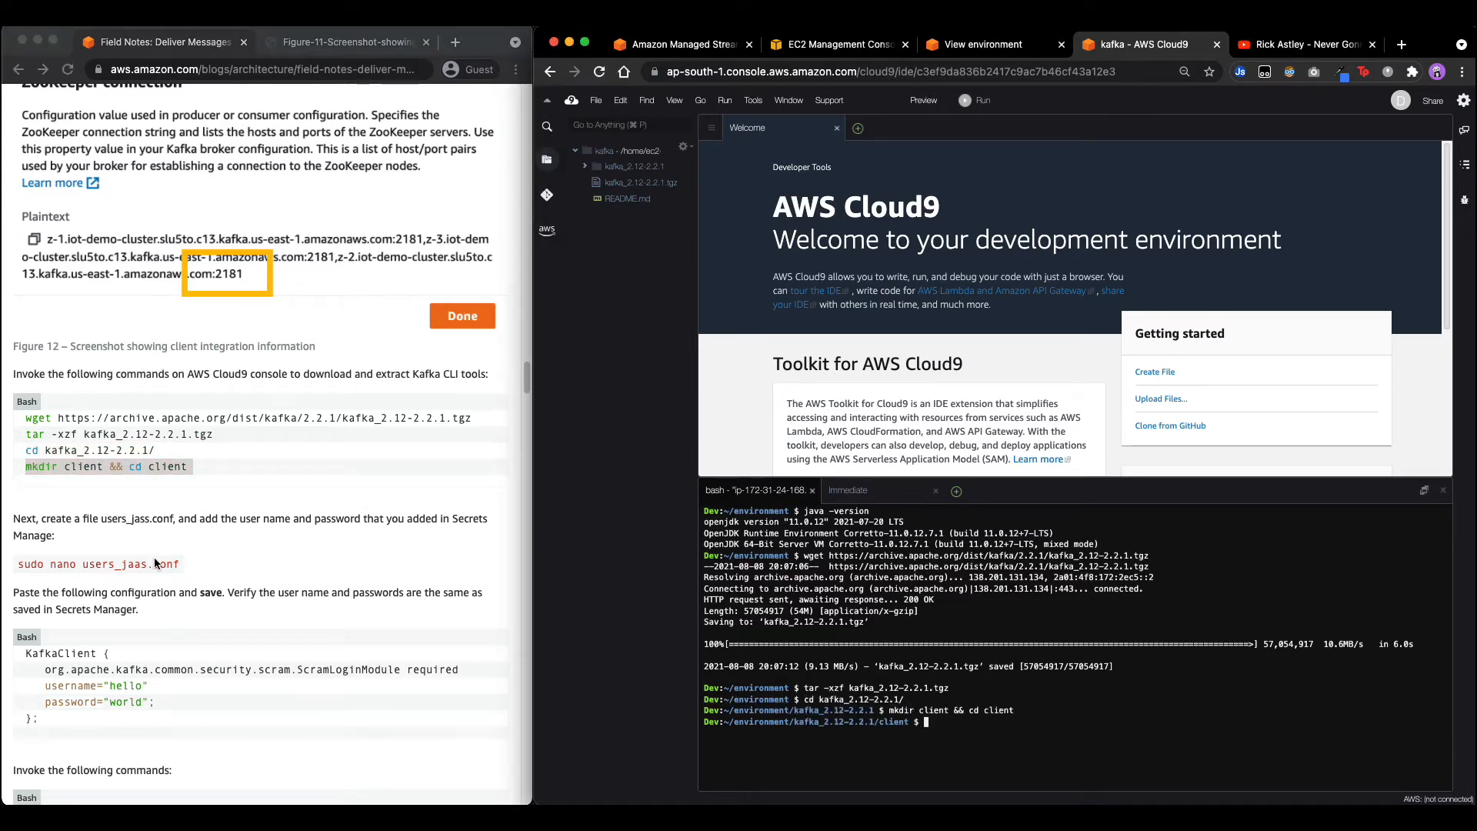
scroll(156, 563, "down", 3)
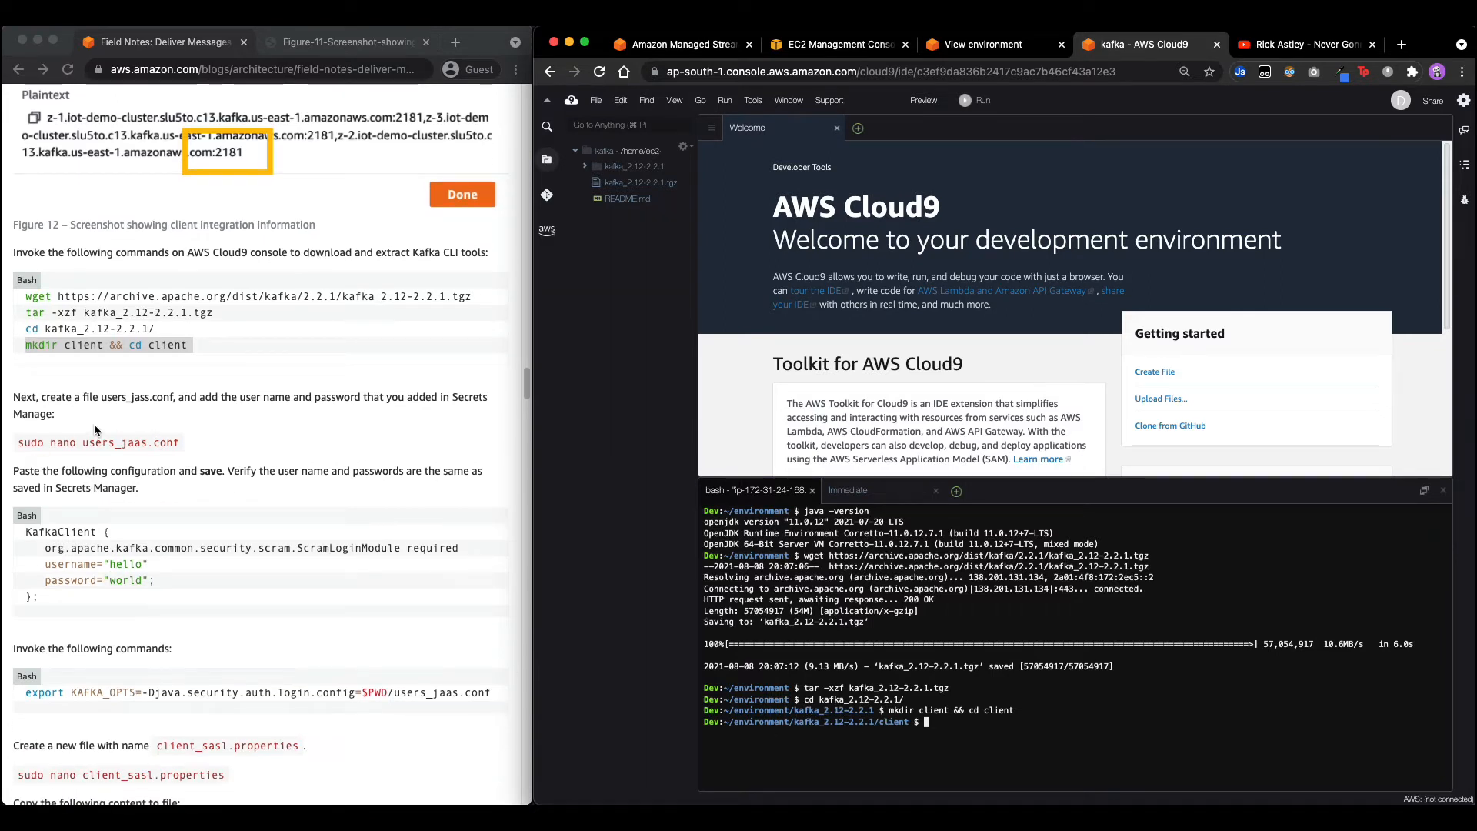
Open a new users_jaas.conf in vi with sudo and enter insert mode.
type("sudo vi")
left_click(65, 449)
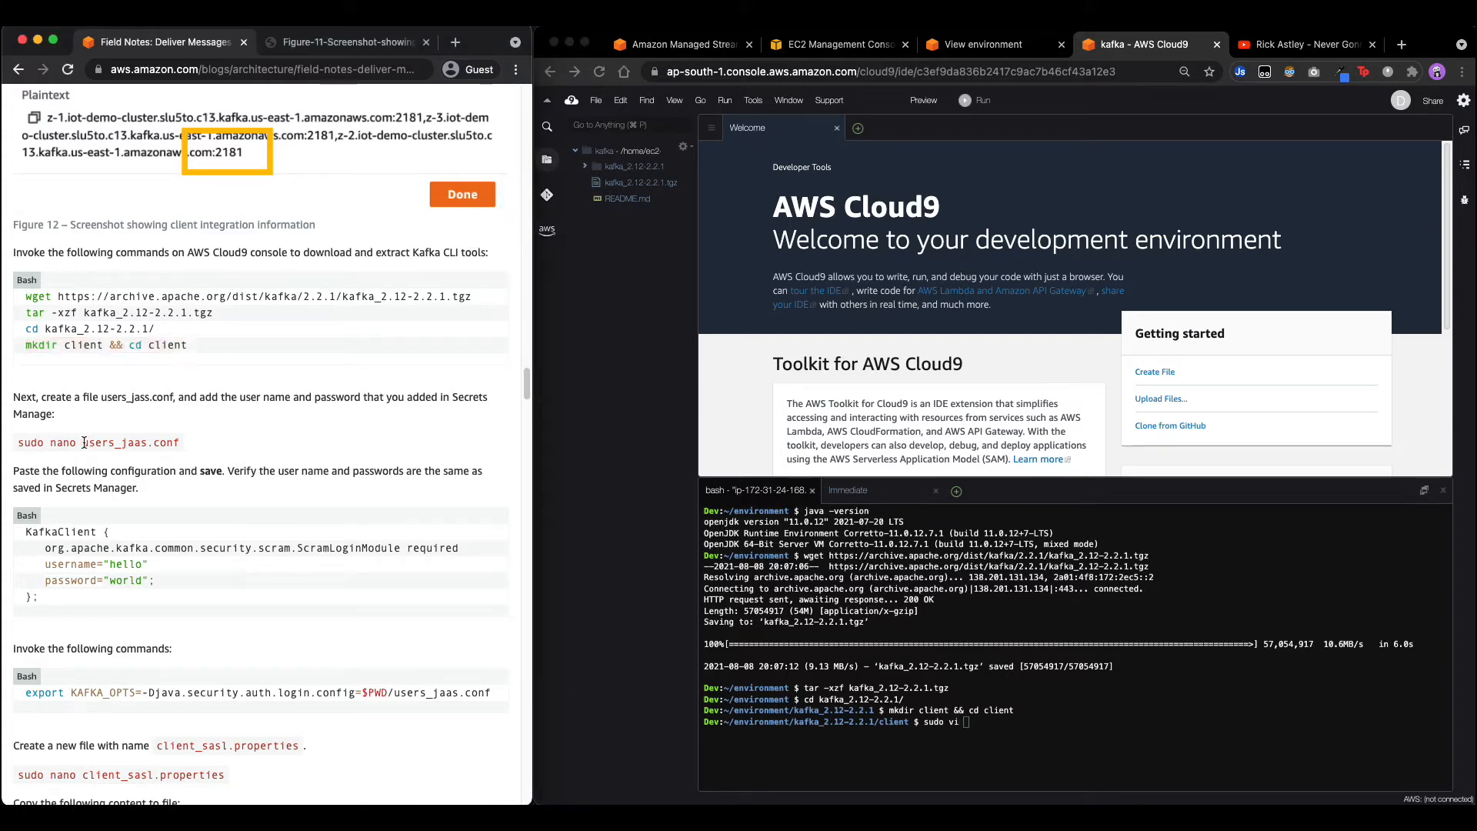
left_click_drag(83, 442, 234, 449)
key("super+c")
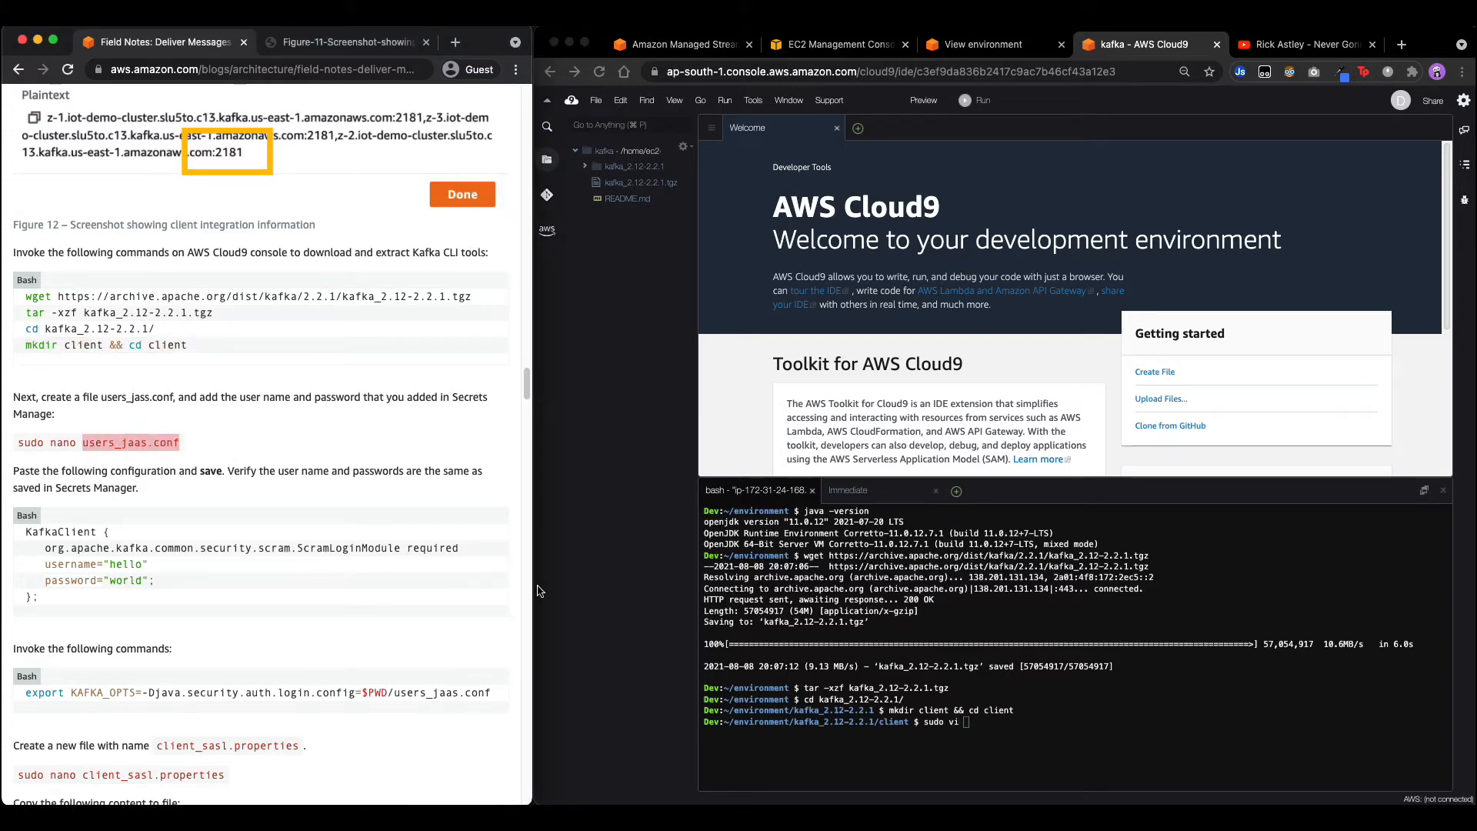
left_click(736, 619)
key("super+v")
key("Return")
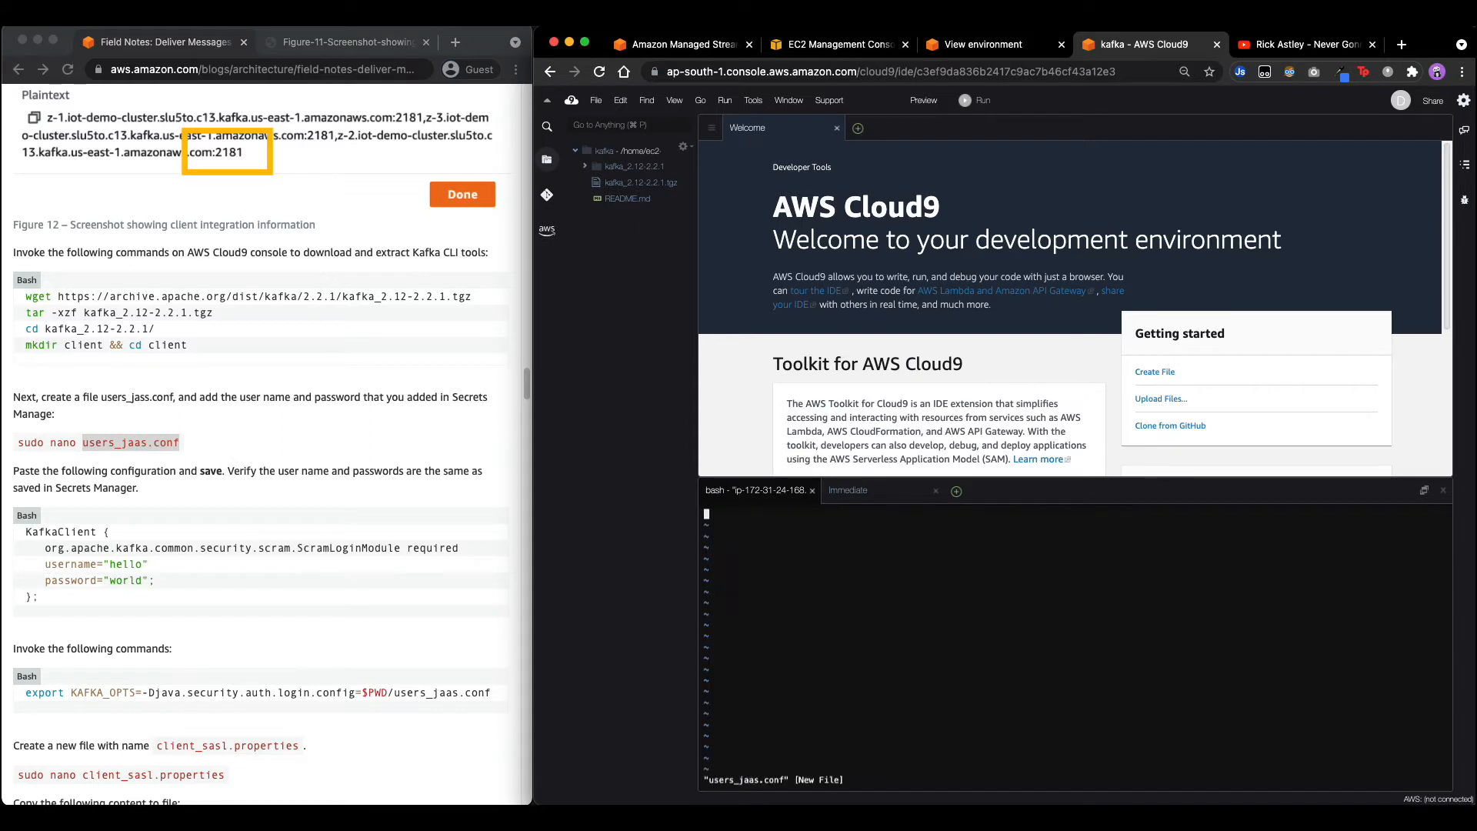
key("i")
Paste the blog's KafkaClient SCRAM configuration block into the file and save with :wq!
left_click(85, 537)
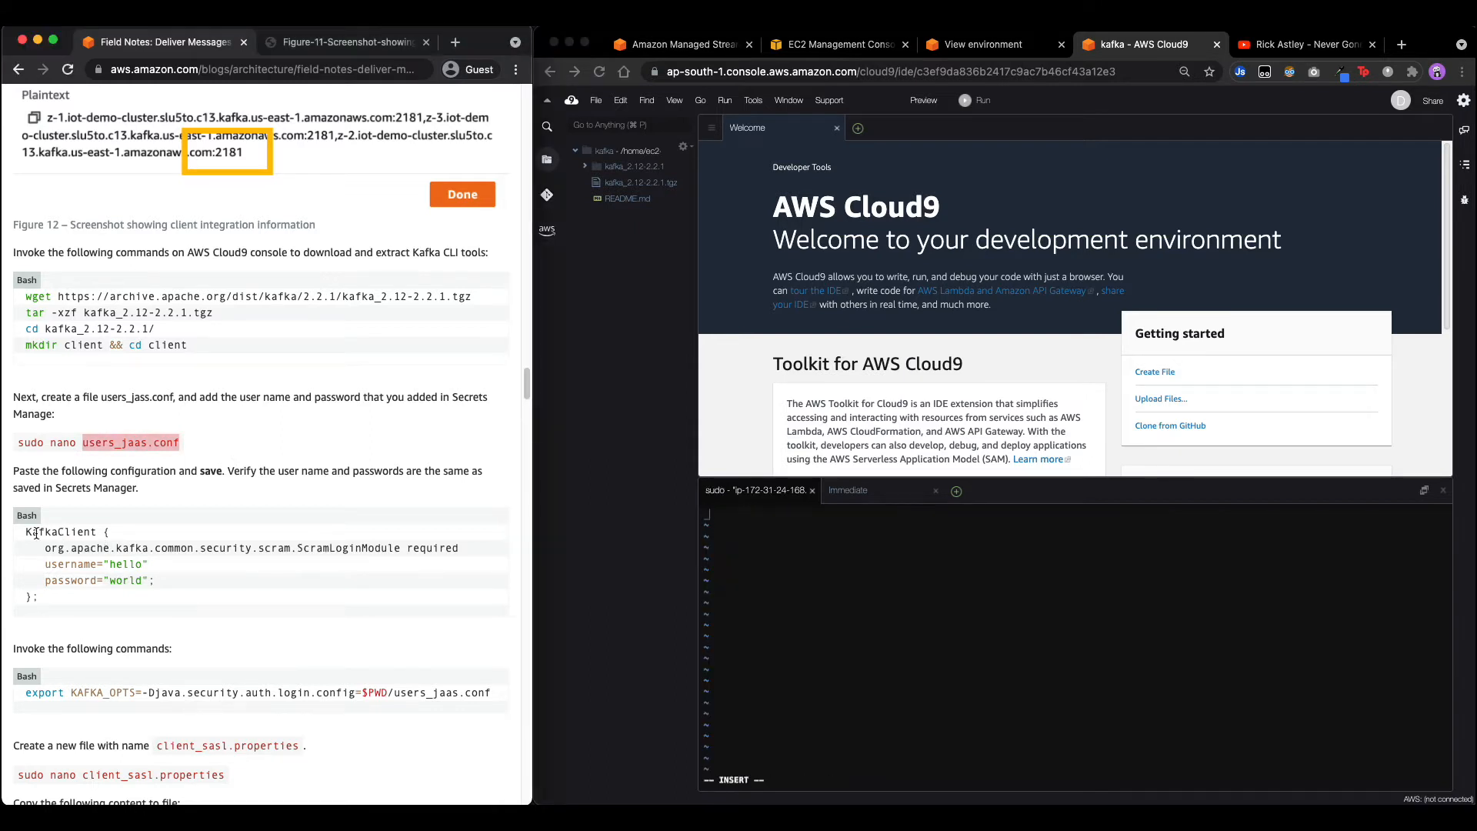
left_click_drag(26, 530, 74, 594)
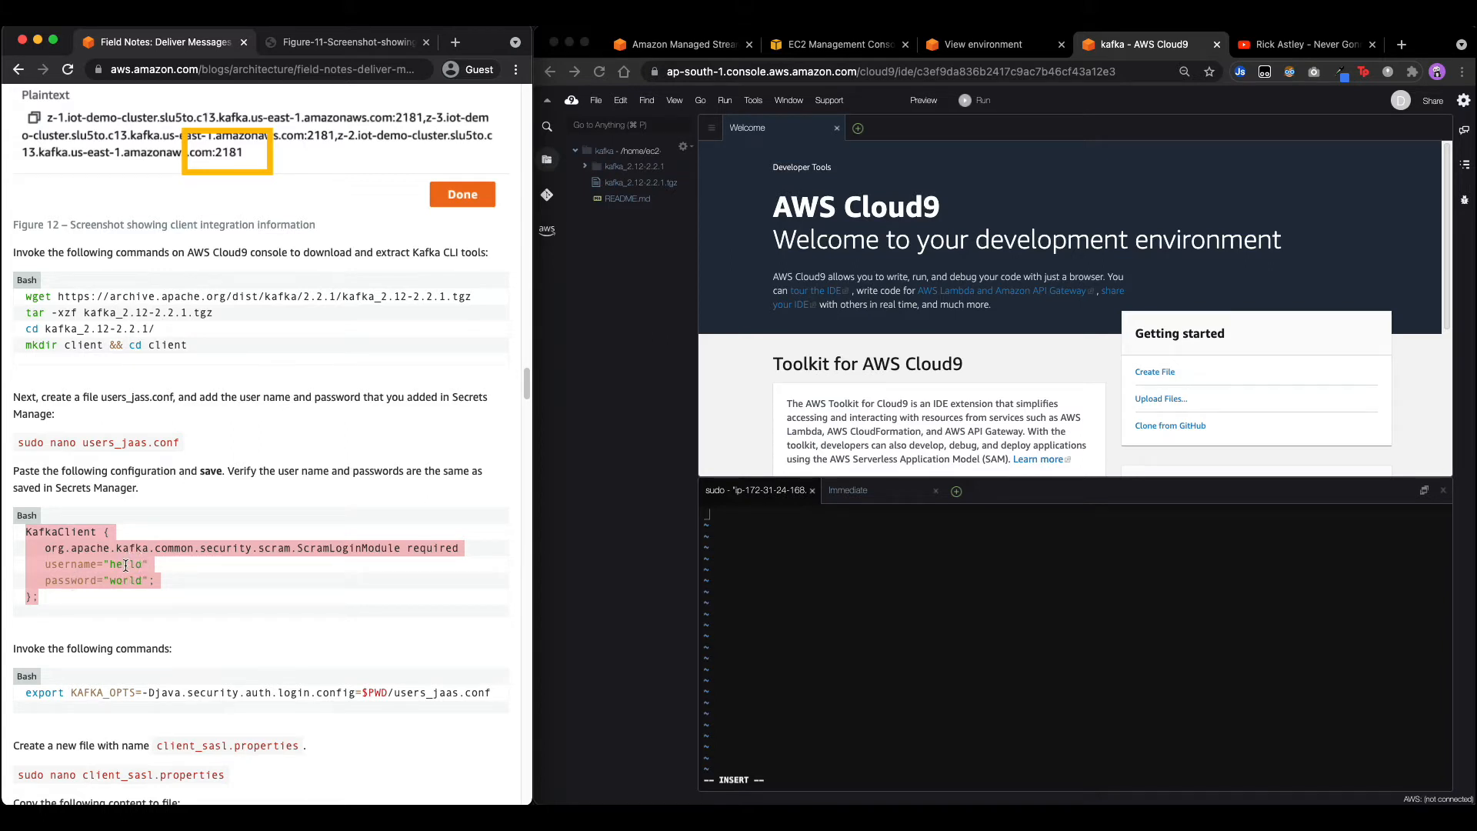
key("super+c")
left_click(916, 564)
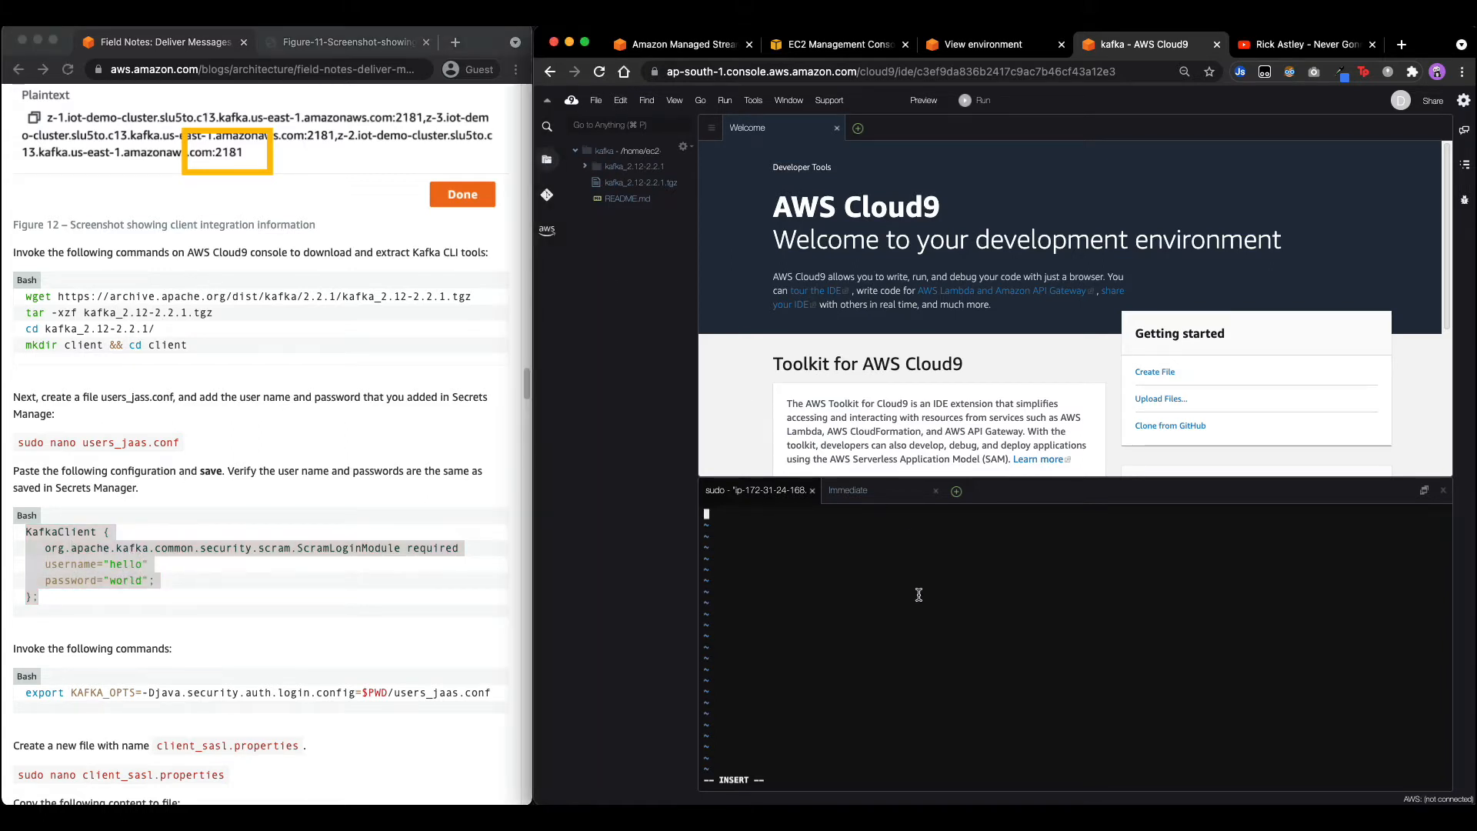
key("super+v")
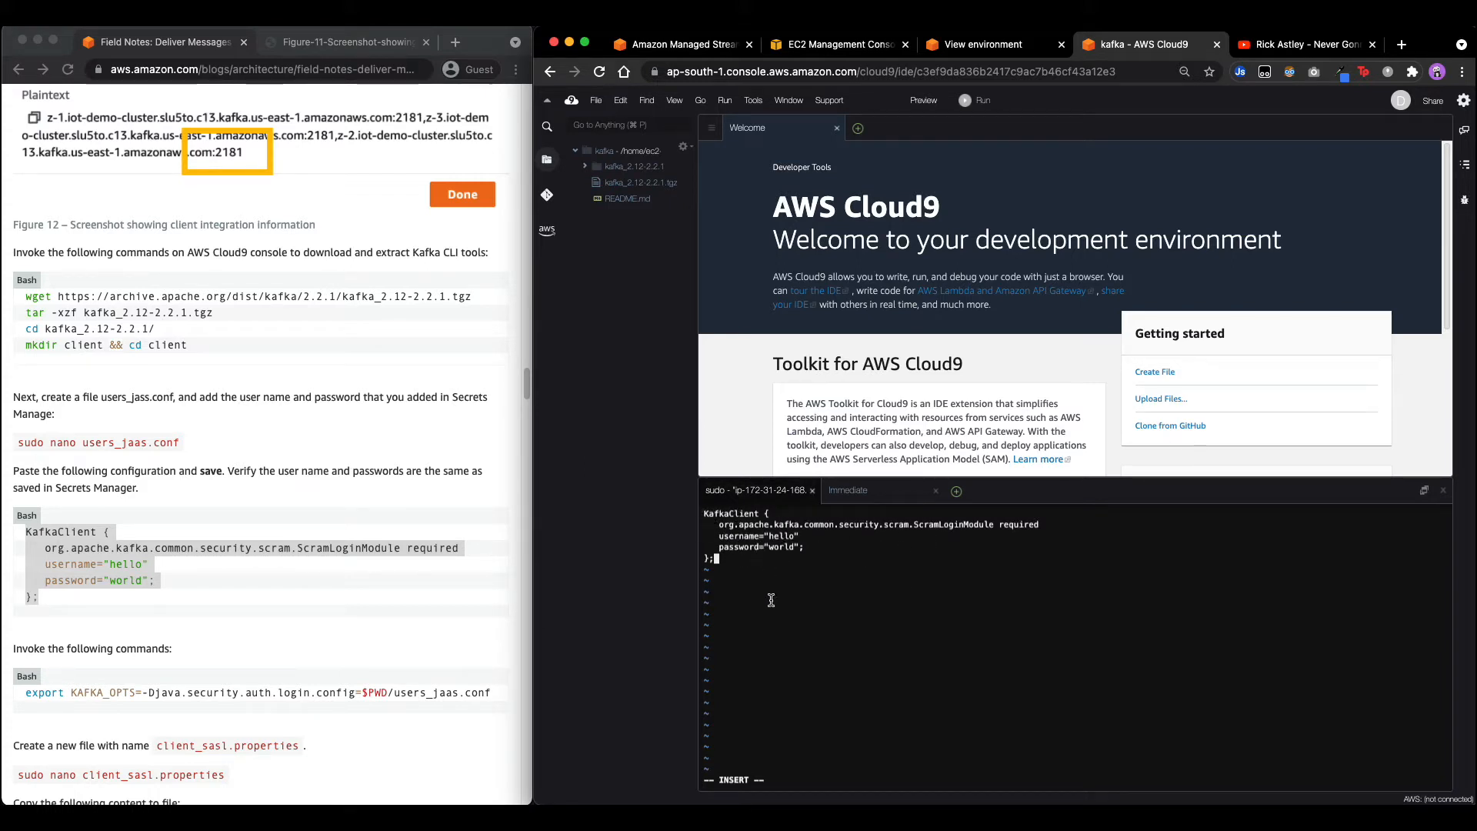
key("Escape")
type(":wq!")
key("Return")
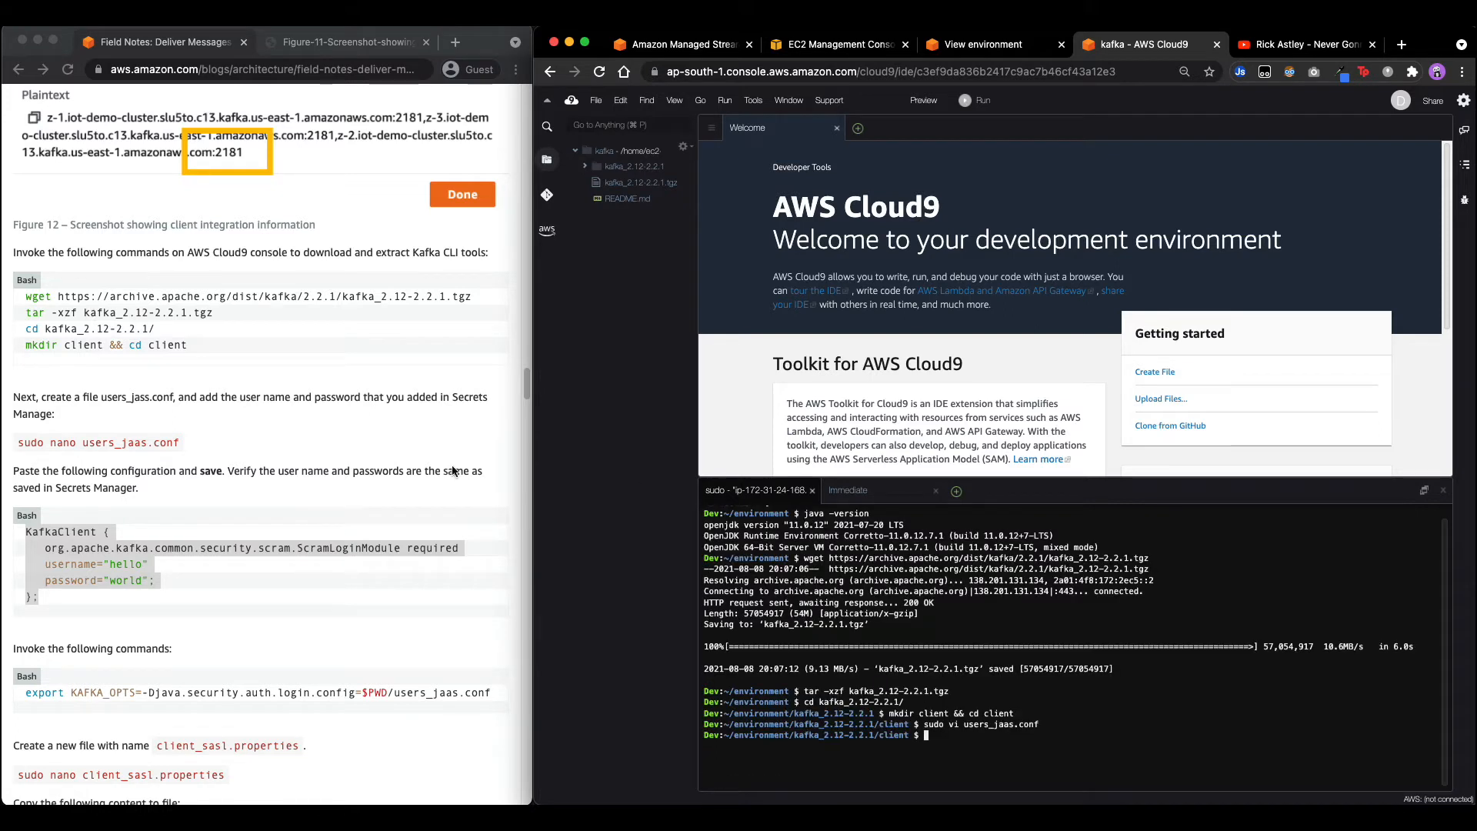
Export KAFKA_OPTS=-Djava.security.auth.login.config=$PWD/users_jaas.conf in the terminal.
scroll(452, 471, "down", 5)
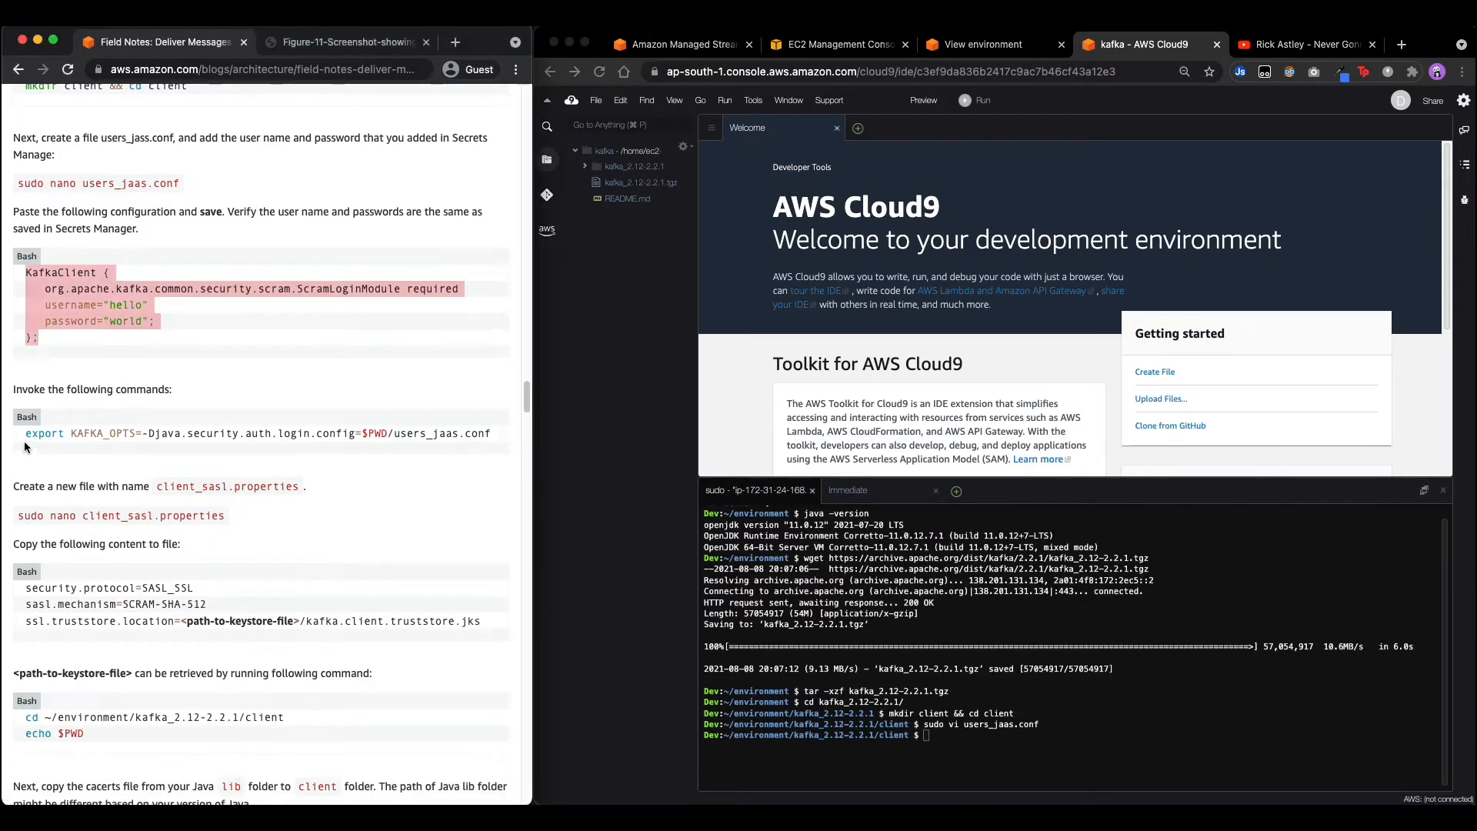
left_click_drag(26, 433, 550, 443)
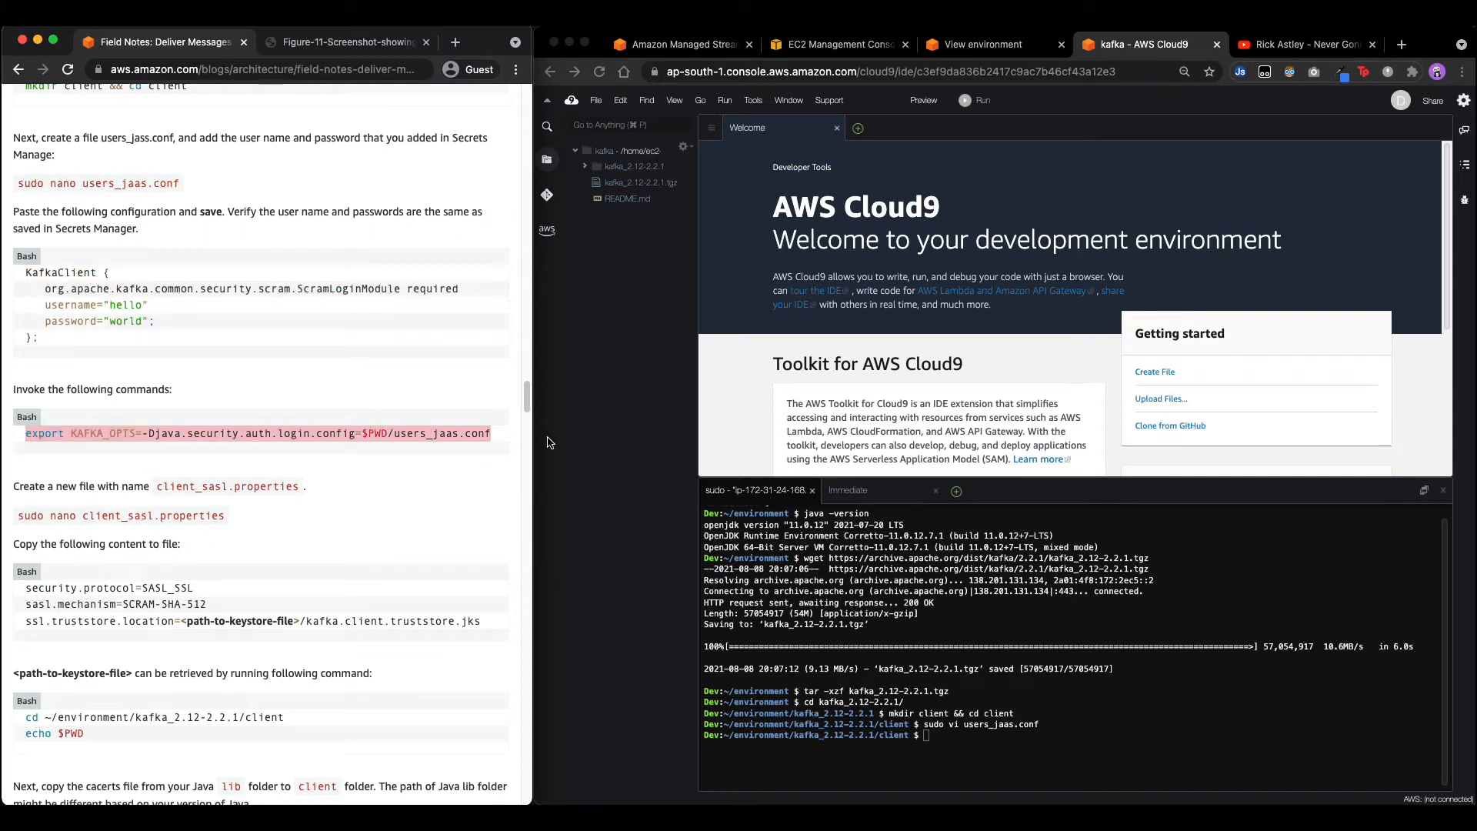
left_click(1117, 661)
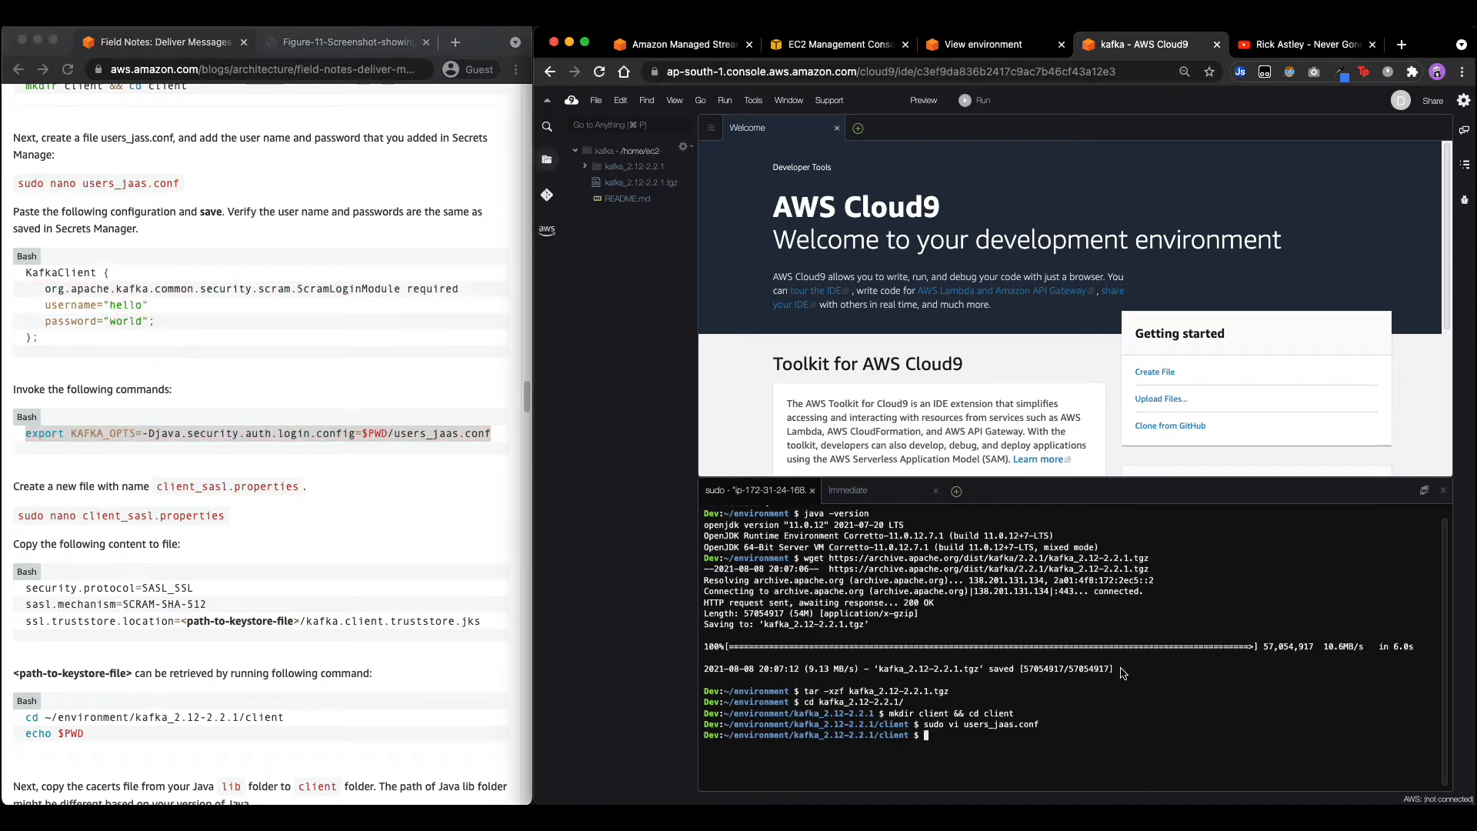
key("super+v")
key("Return")
Open a new client_sasl.properties file in vi with sudo.
left_click(159, 505)
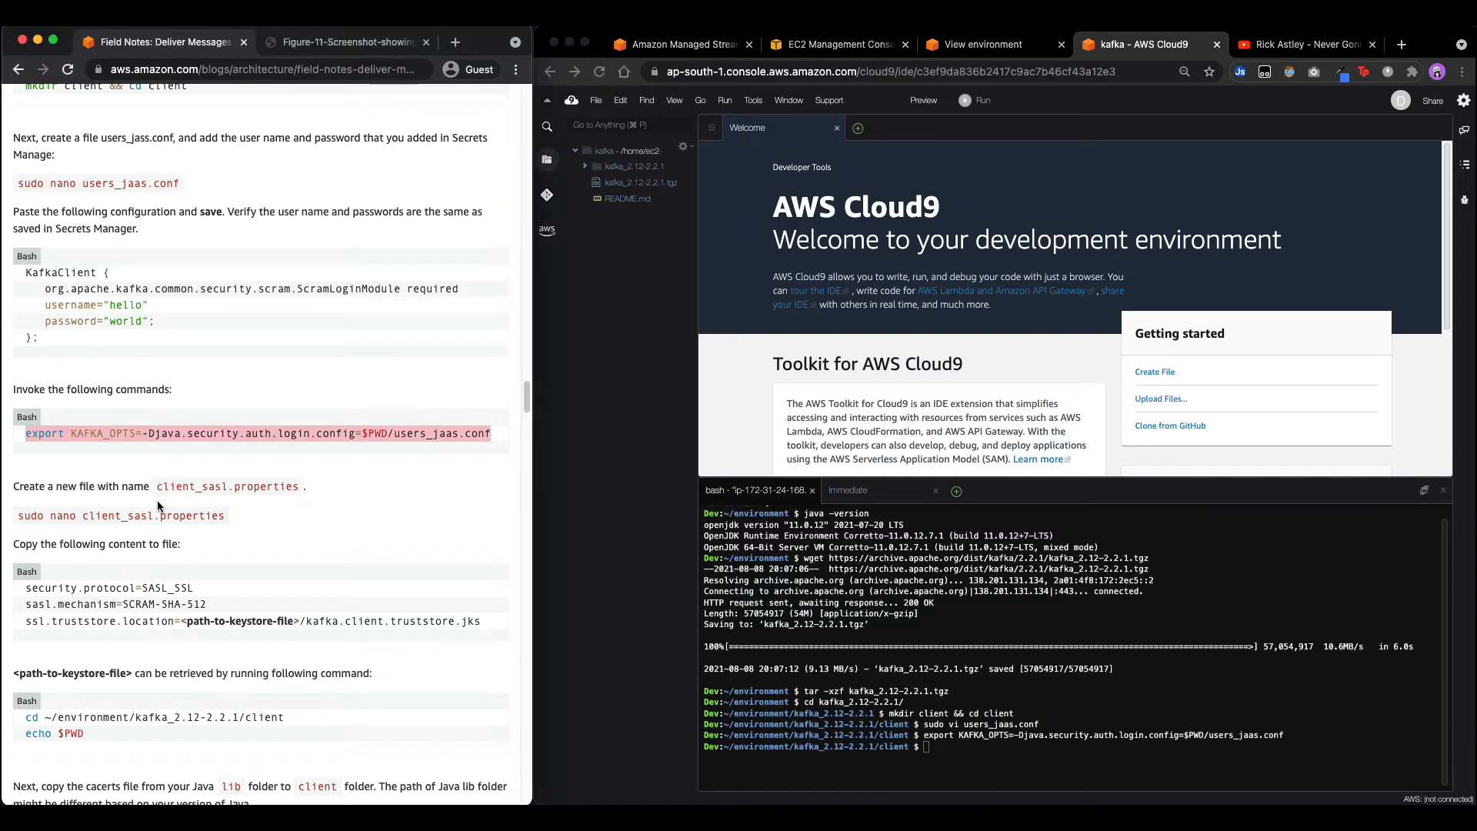
left_click(788, 607)
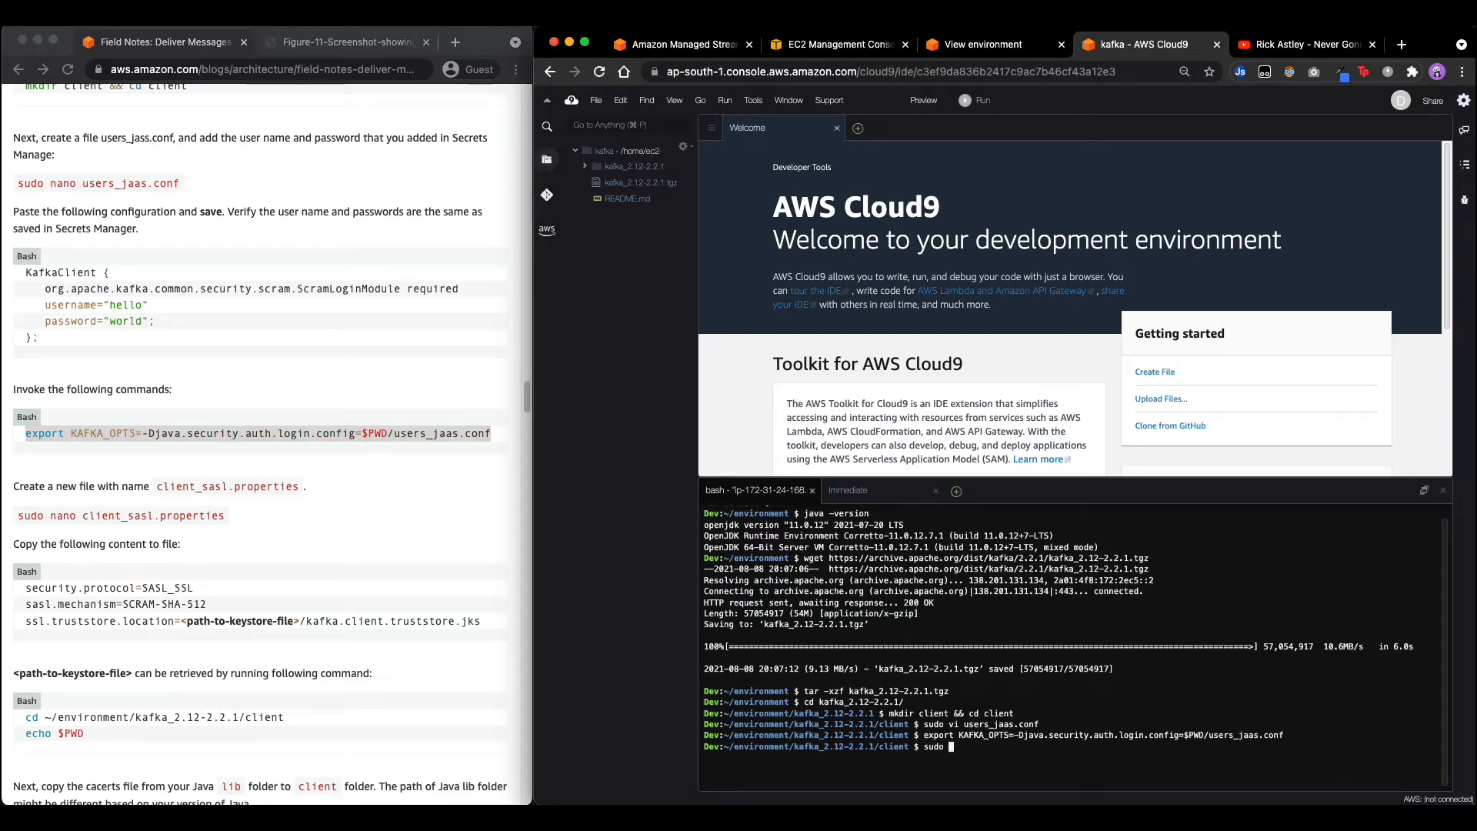
left_click(159, 487)
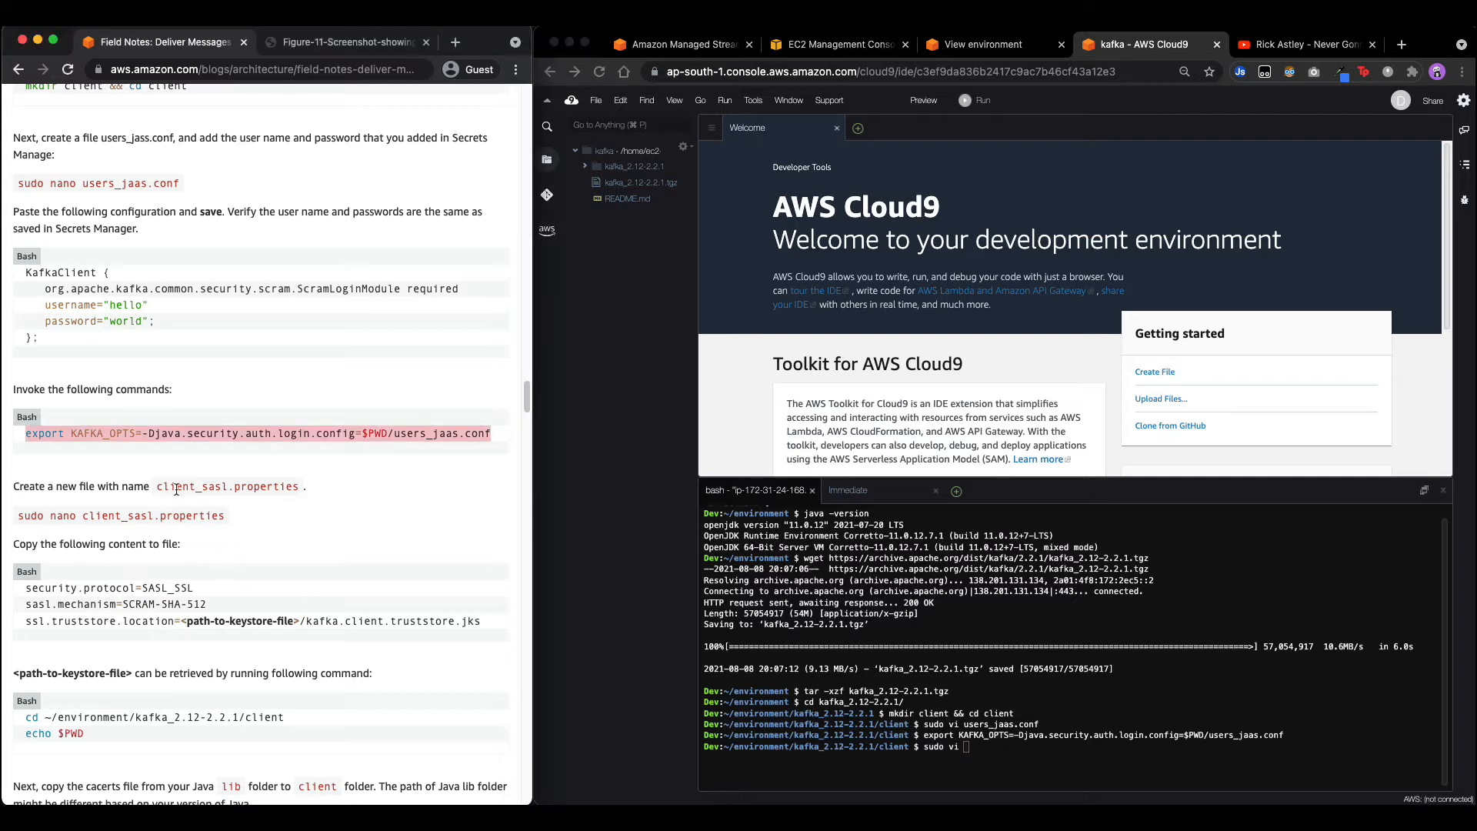
left_click_drag(159, 487, 311, 491)
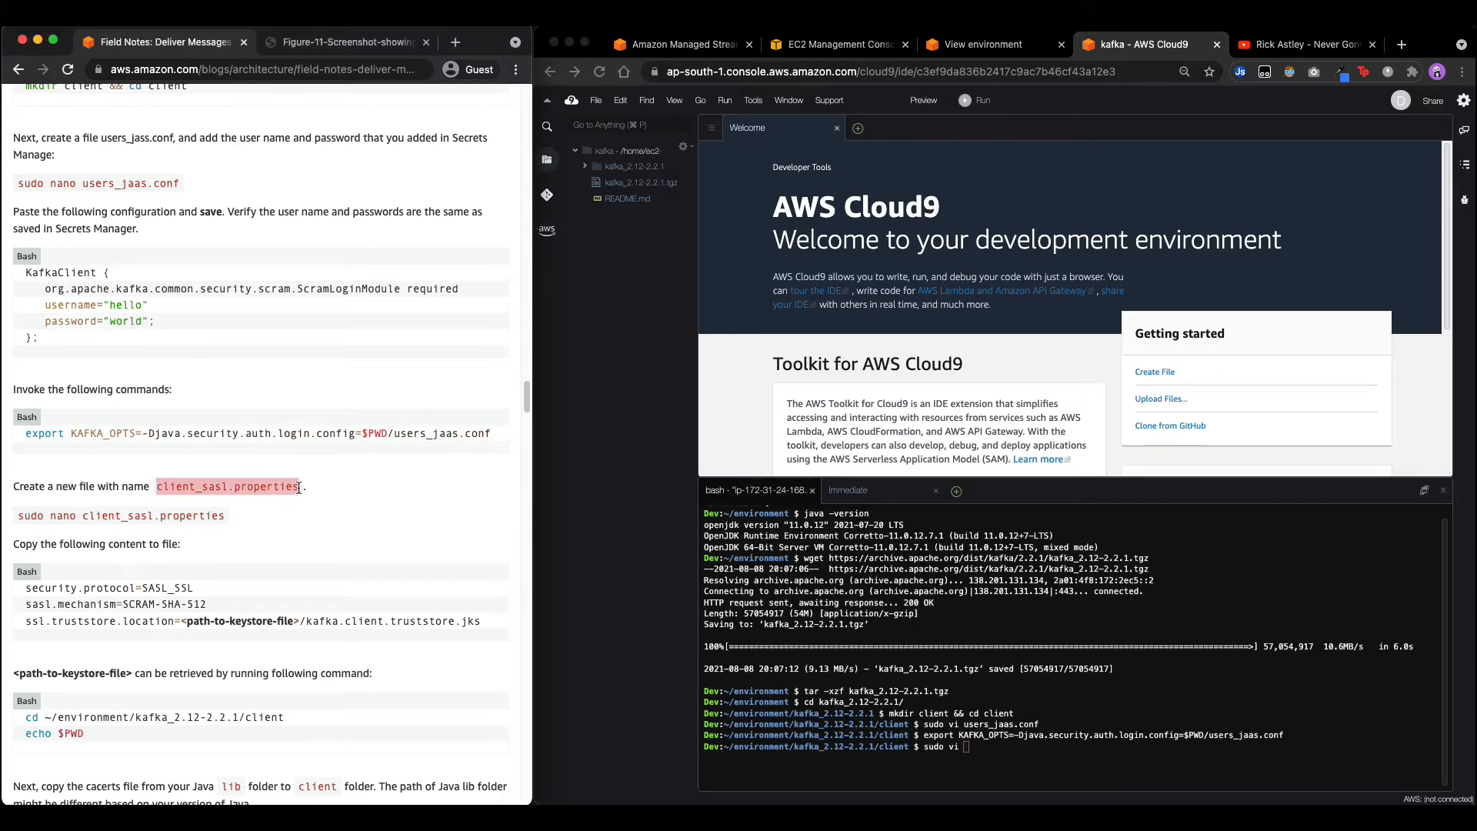
left_click(1019, 674)
Create client_sasl.properties in vi and paste the three SASL_SSL / SCRAM-SHA-512 configuration lines.
key("super+v")
key("Return")
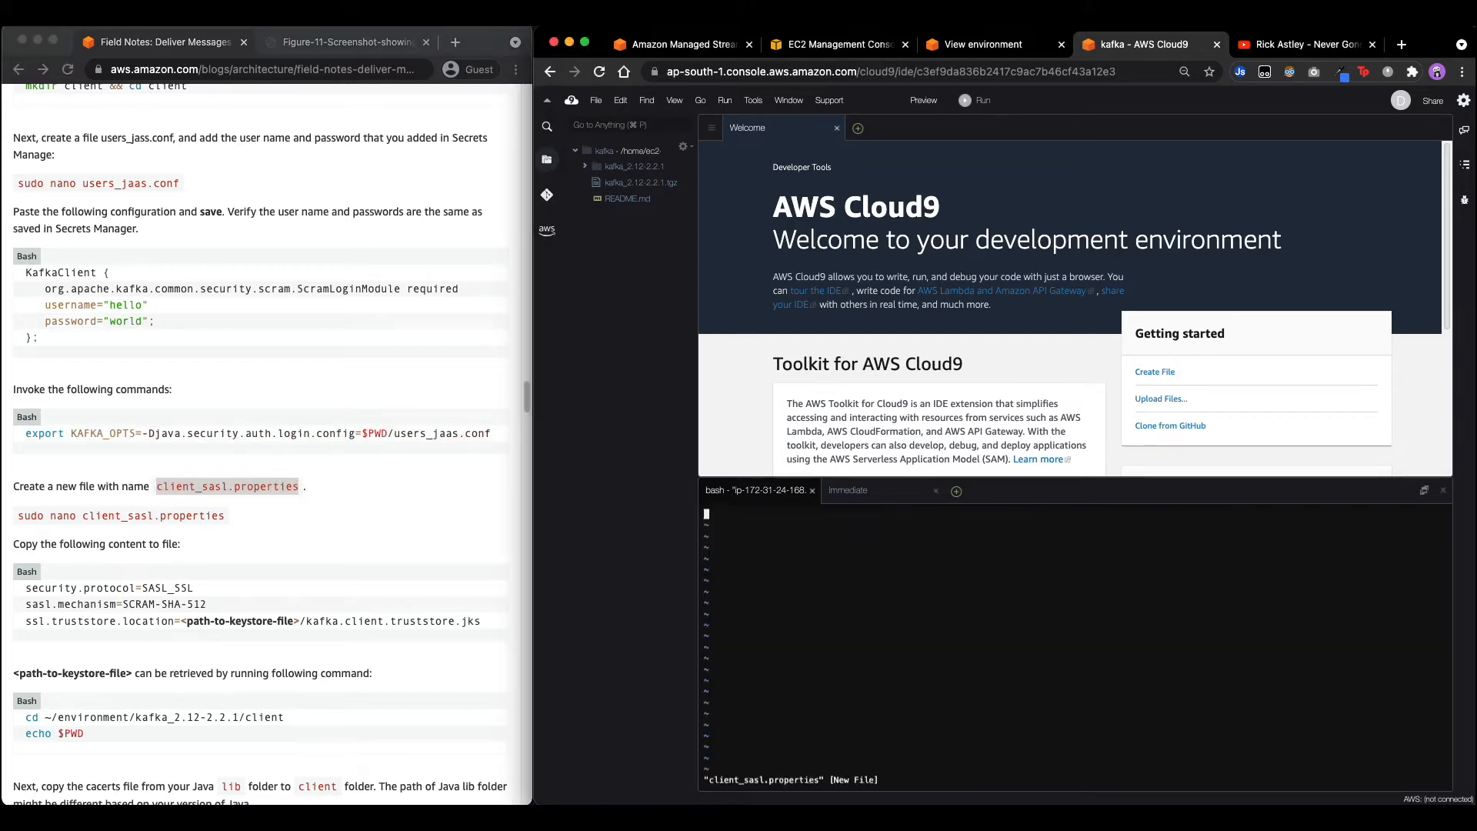
key("i")
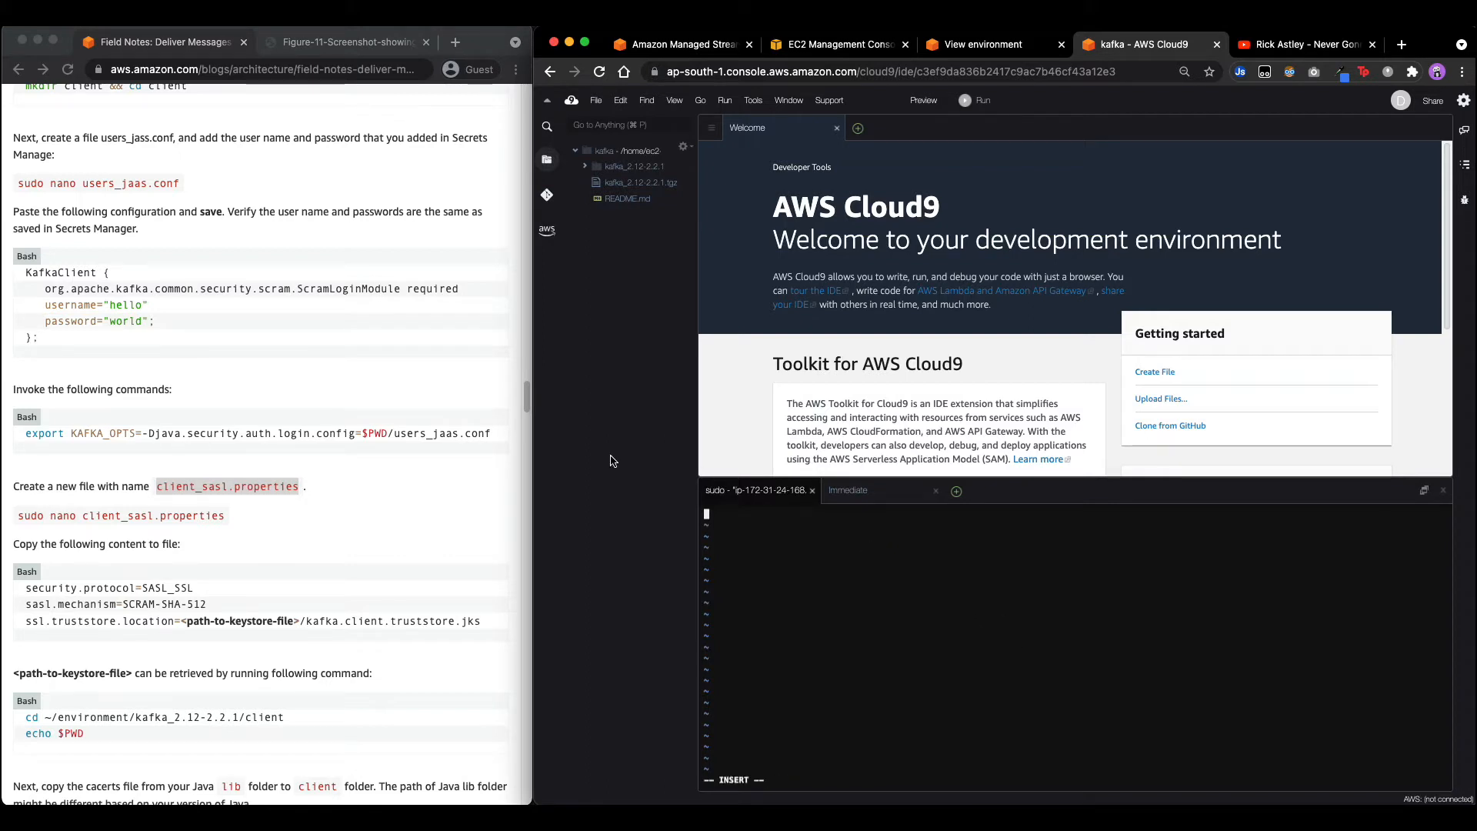
left_click(74, 589)
left_click_drag(28, 590, 178, 624)
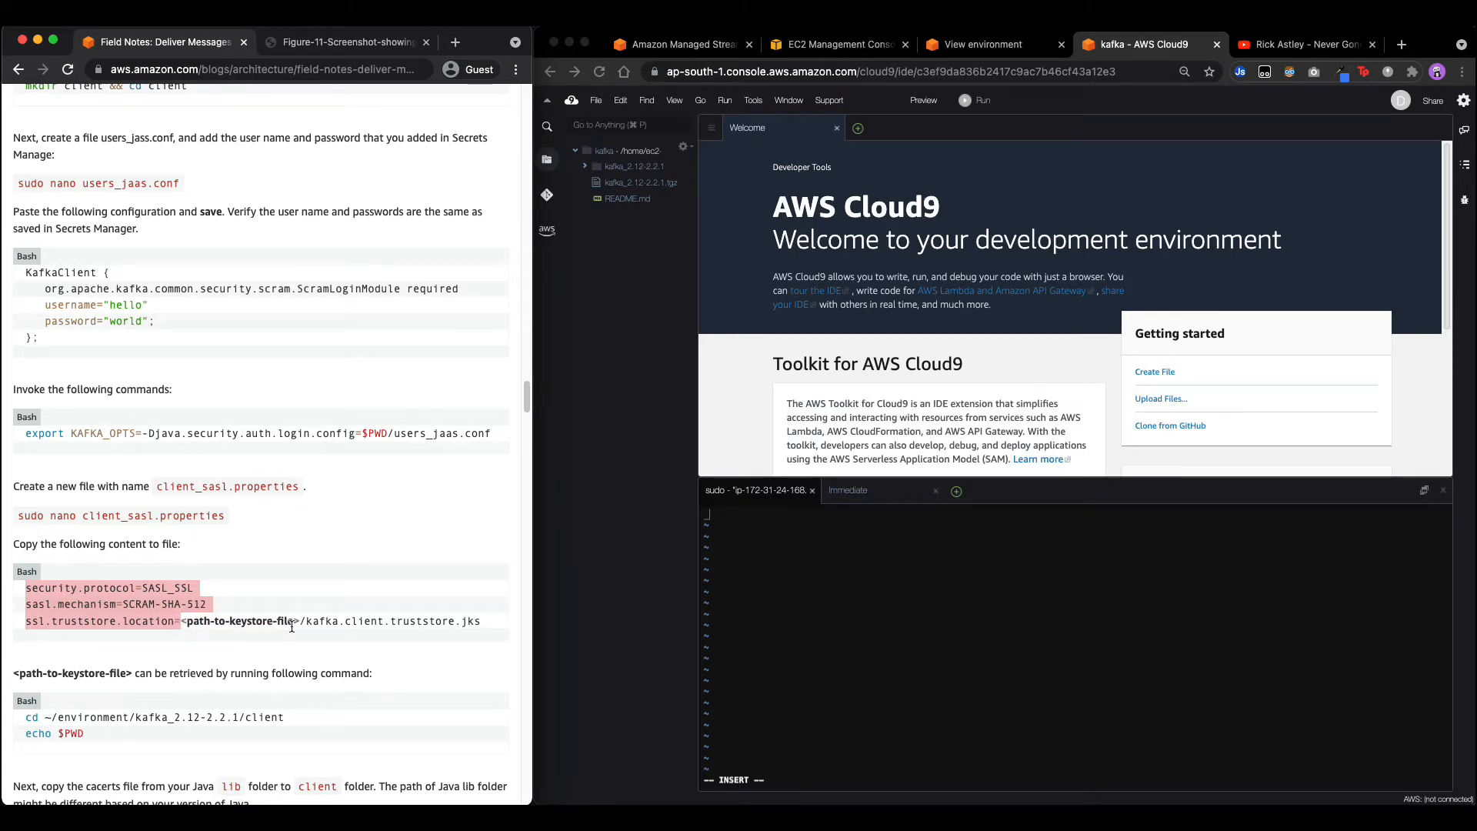
left_click(901, 560)
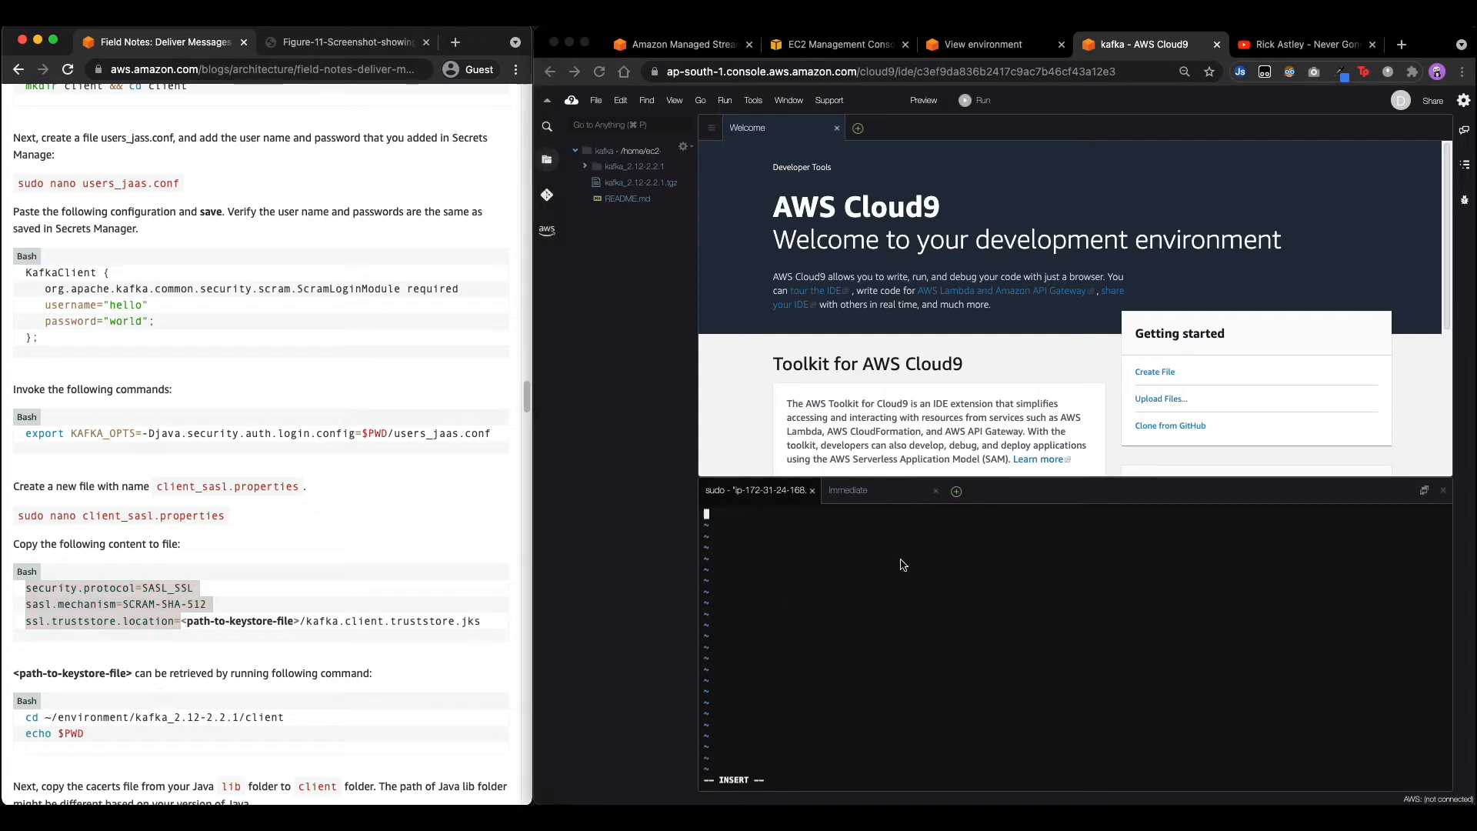
key("super+v")
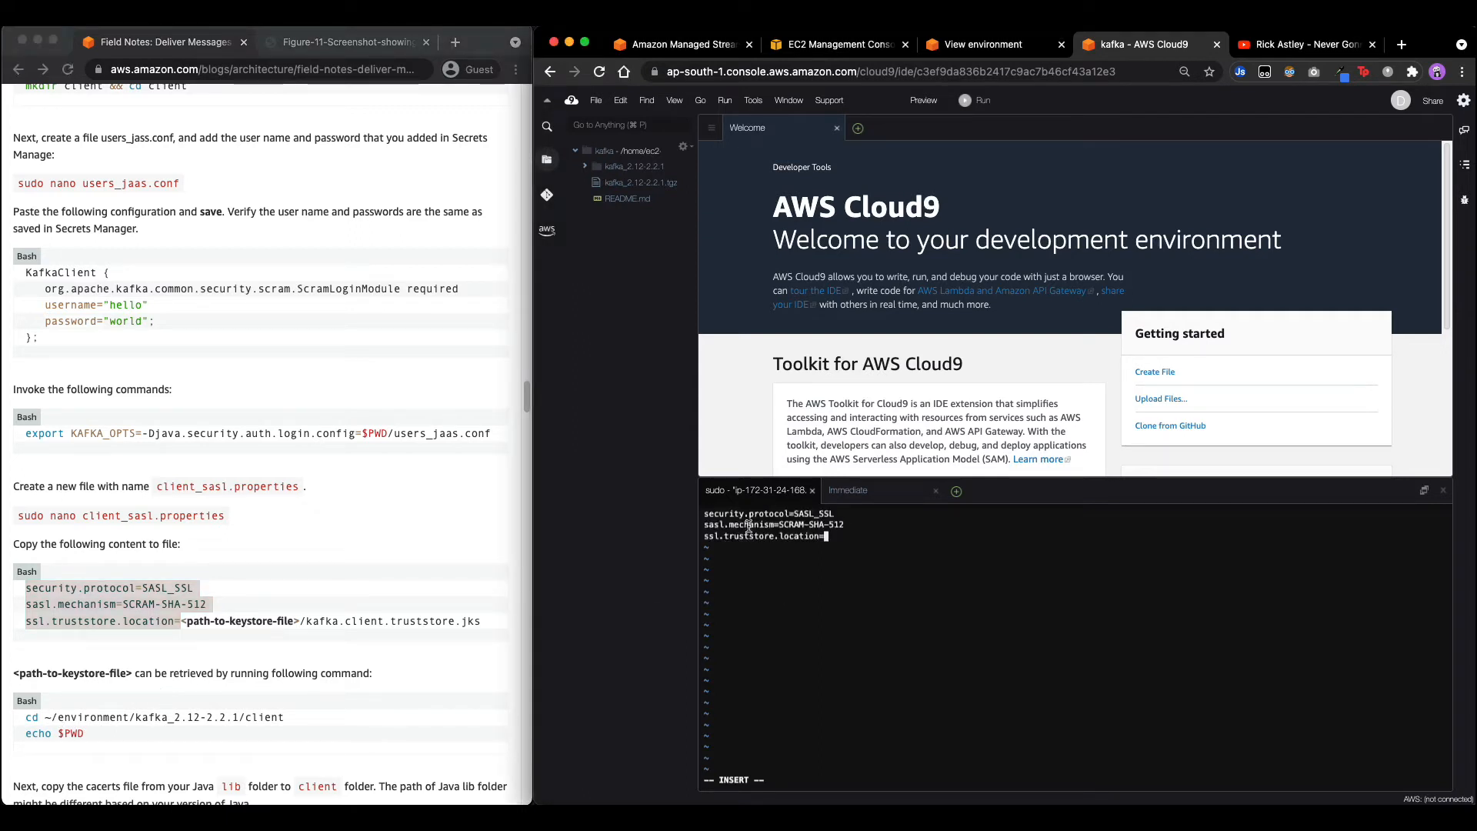
In a new terminal, cd into the client folder and print its full path with echo $PWD.
left_click(956, 491)
left_click(978, 518)
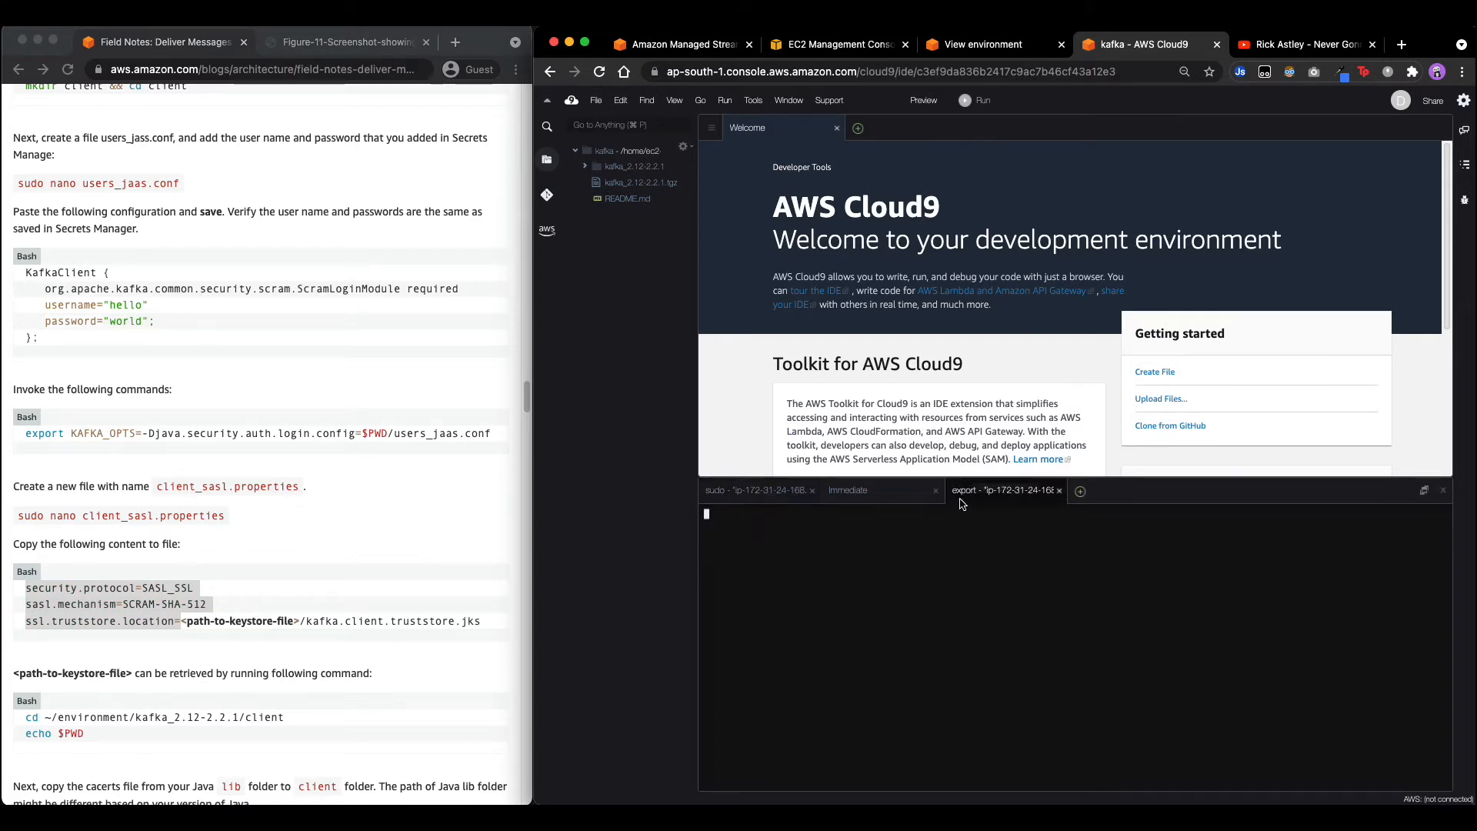
left_click(48, 697)
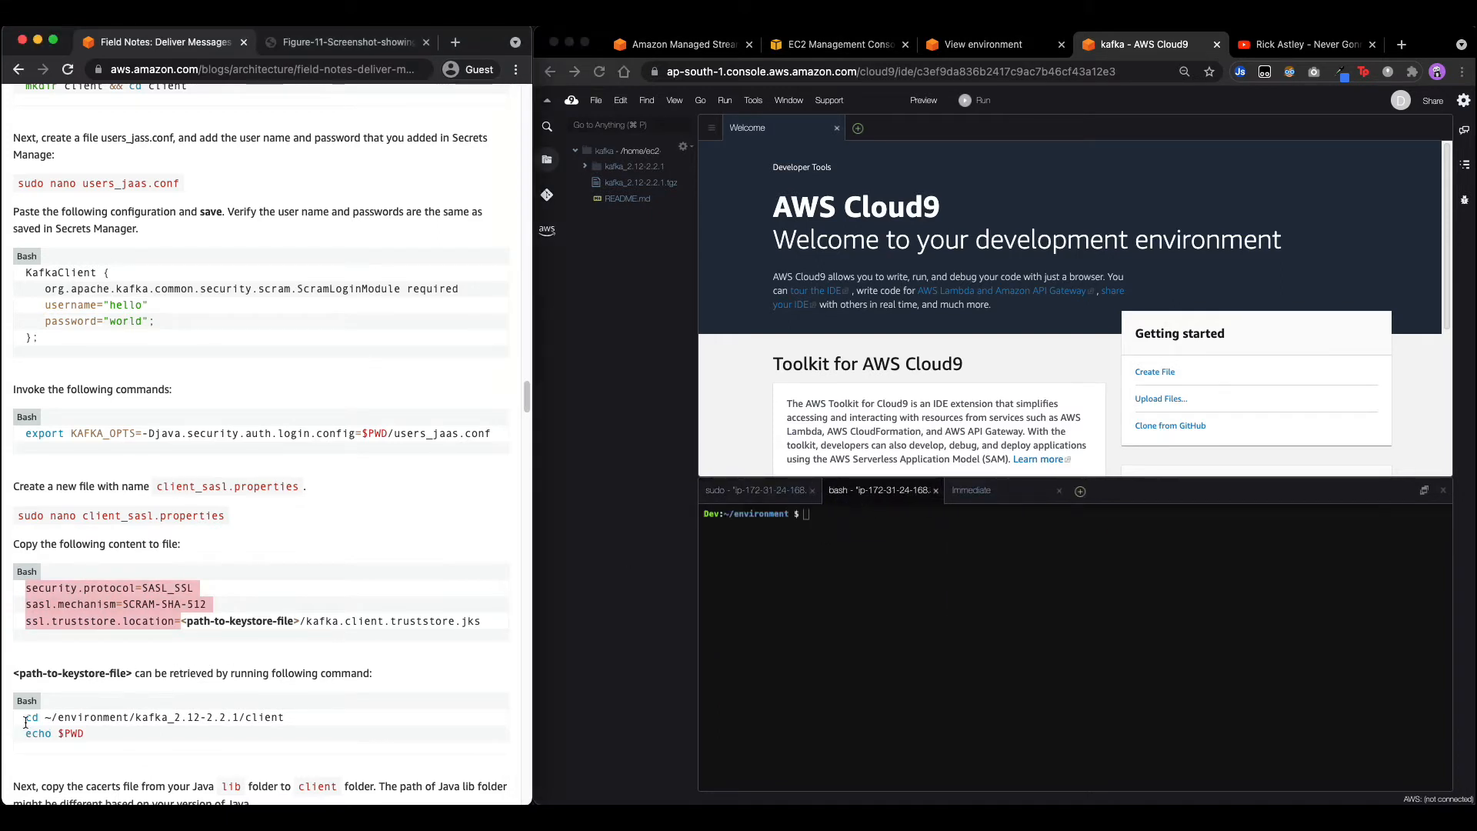
left_click_drag(25, 723, 330, 705)
key("super+c")
left_click(837, 597)
key("super+v")
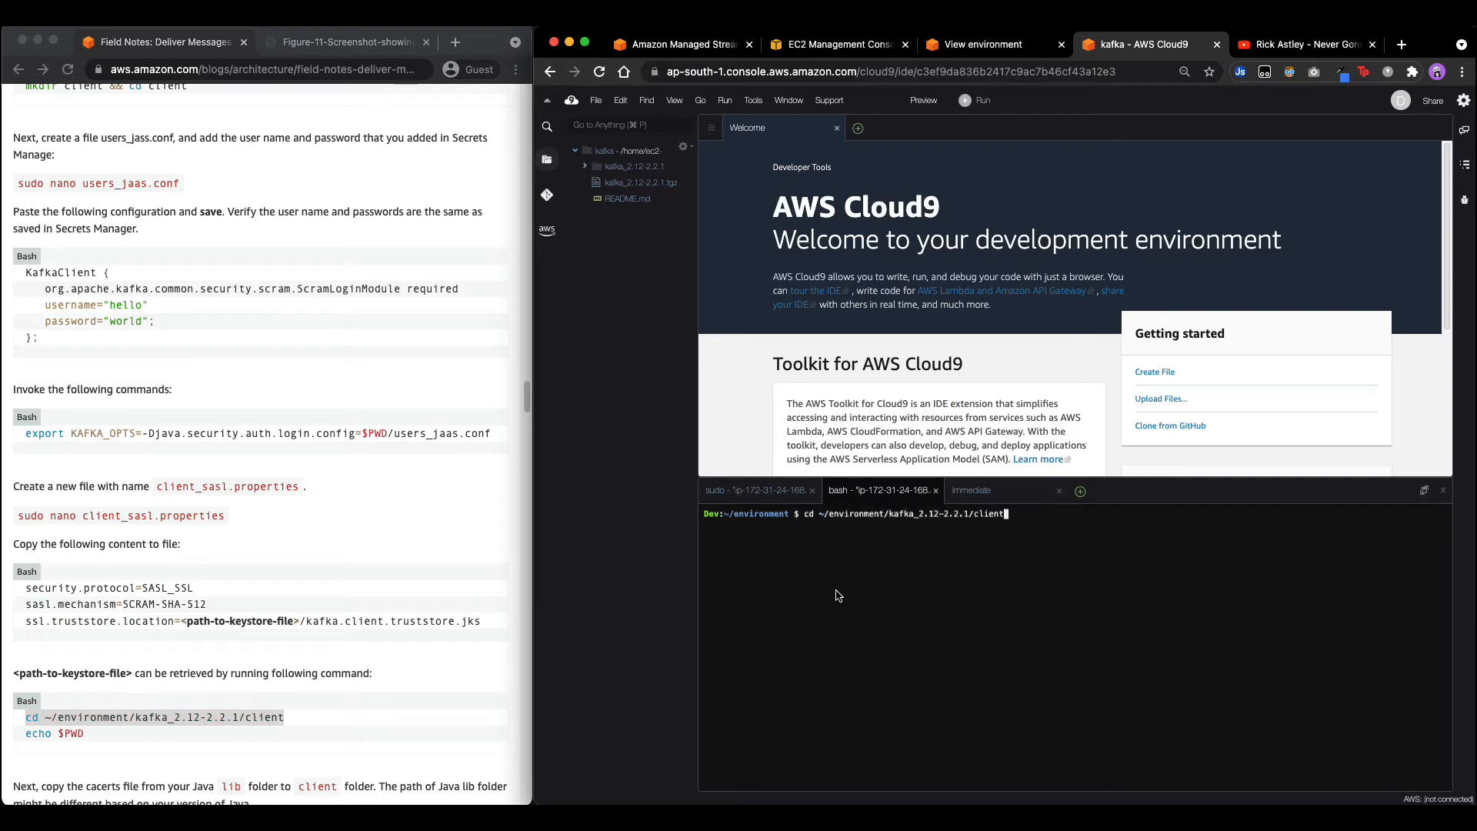
key("Return")
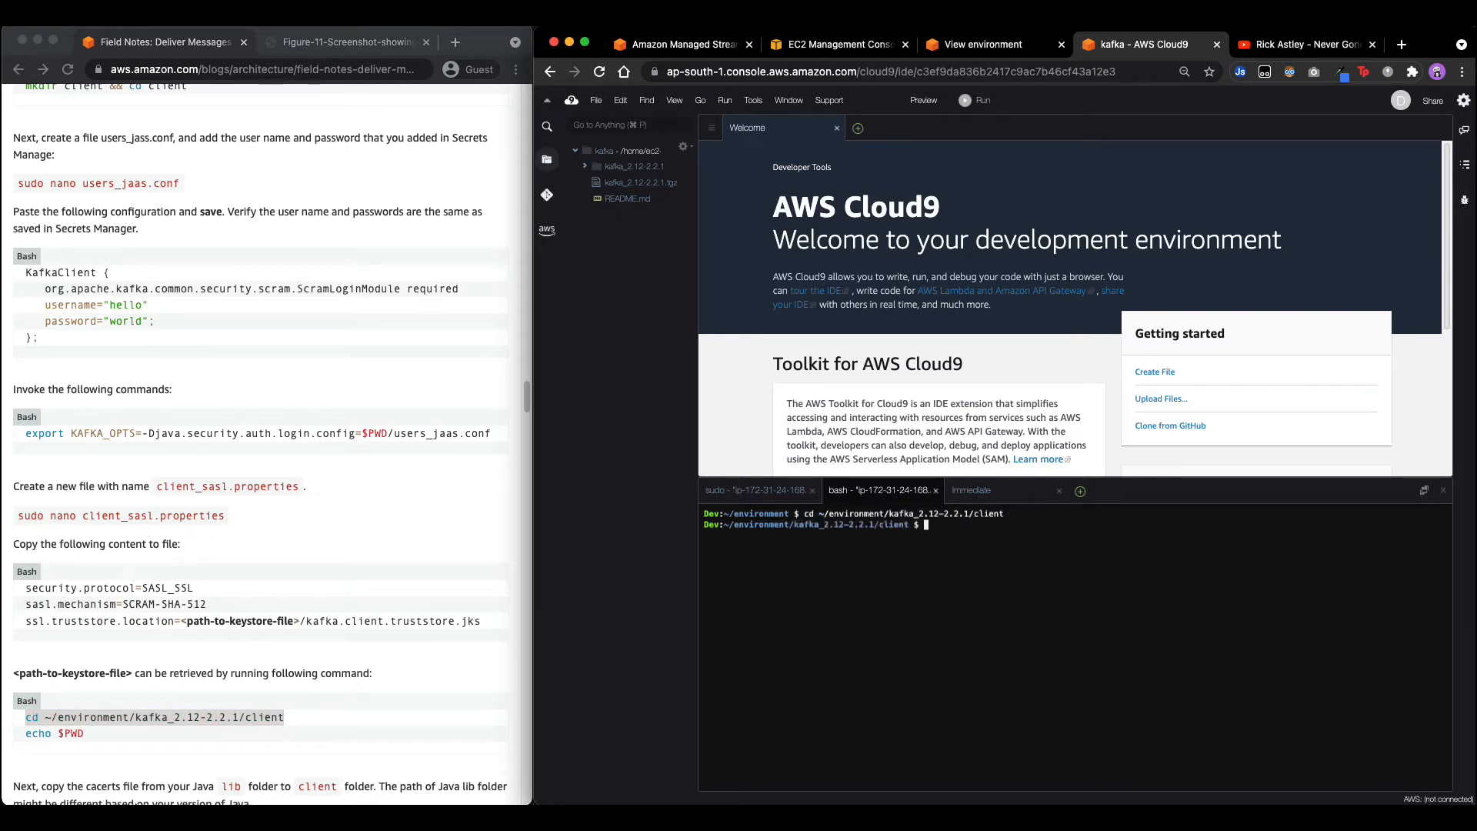
left_click_drag(25, 733, 97, 737)
key("super+c")
left_click(818, 649)
key("super+v")
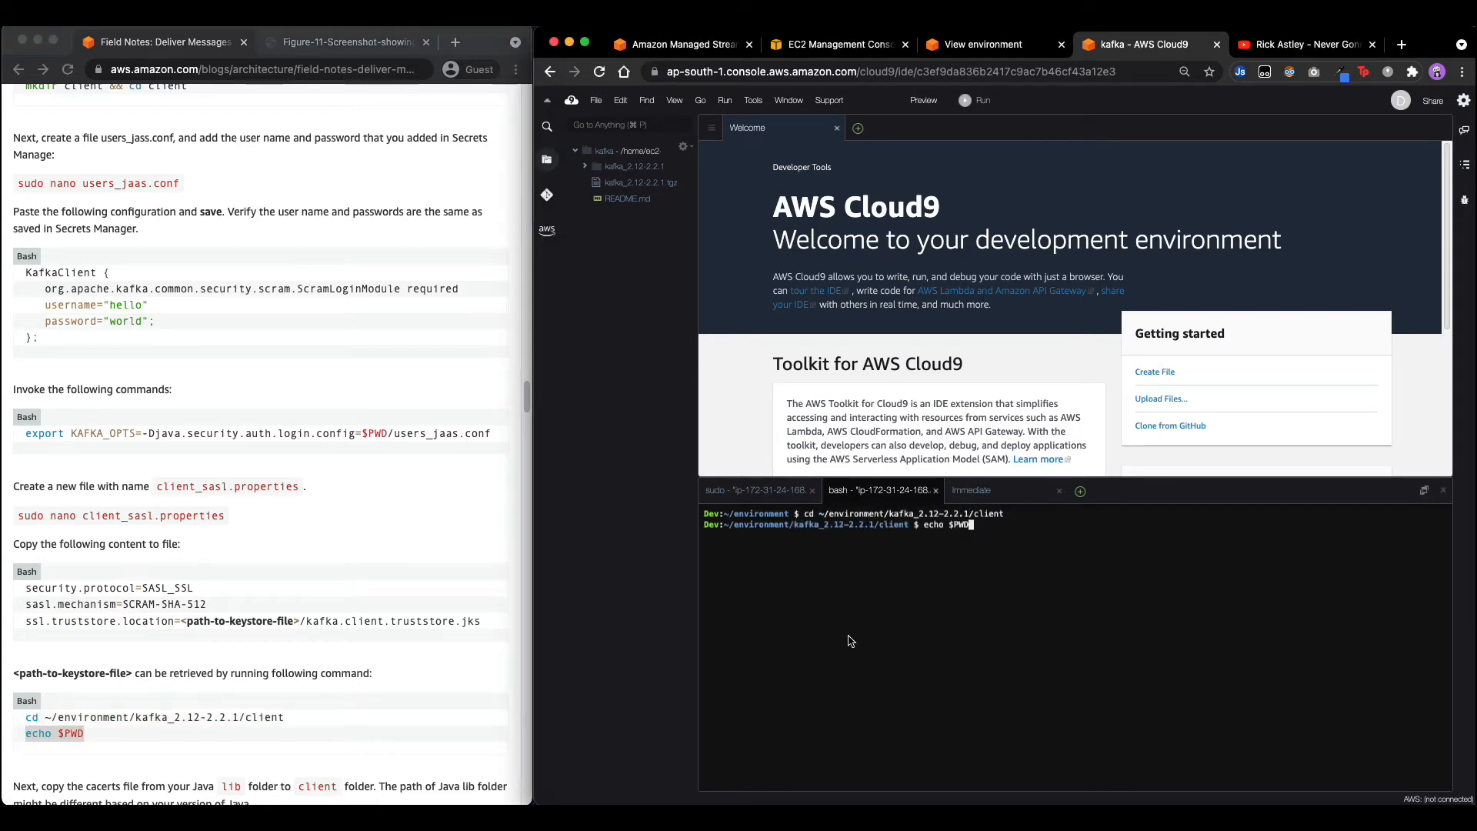
key("Return")
Set the truststore location to the client folder path plus /kafka.client.truststore.jks.
left_click_drag(700, 539, 957, 536)
left_click(766, 498)
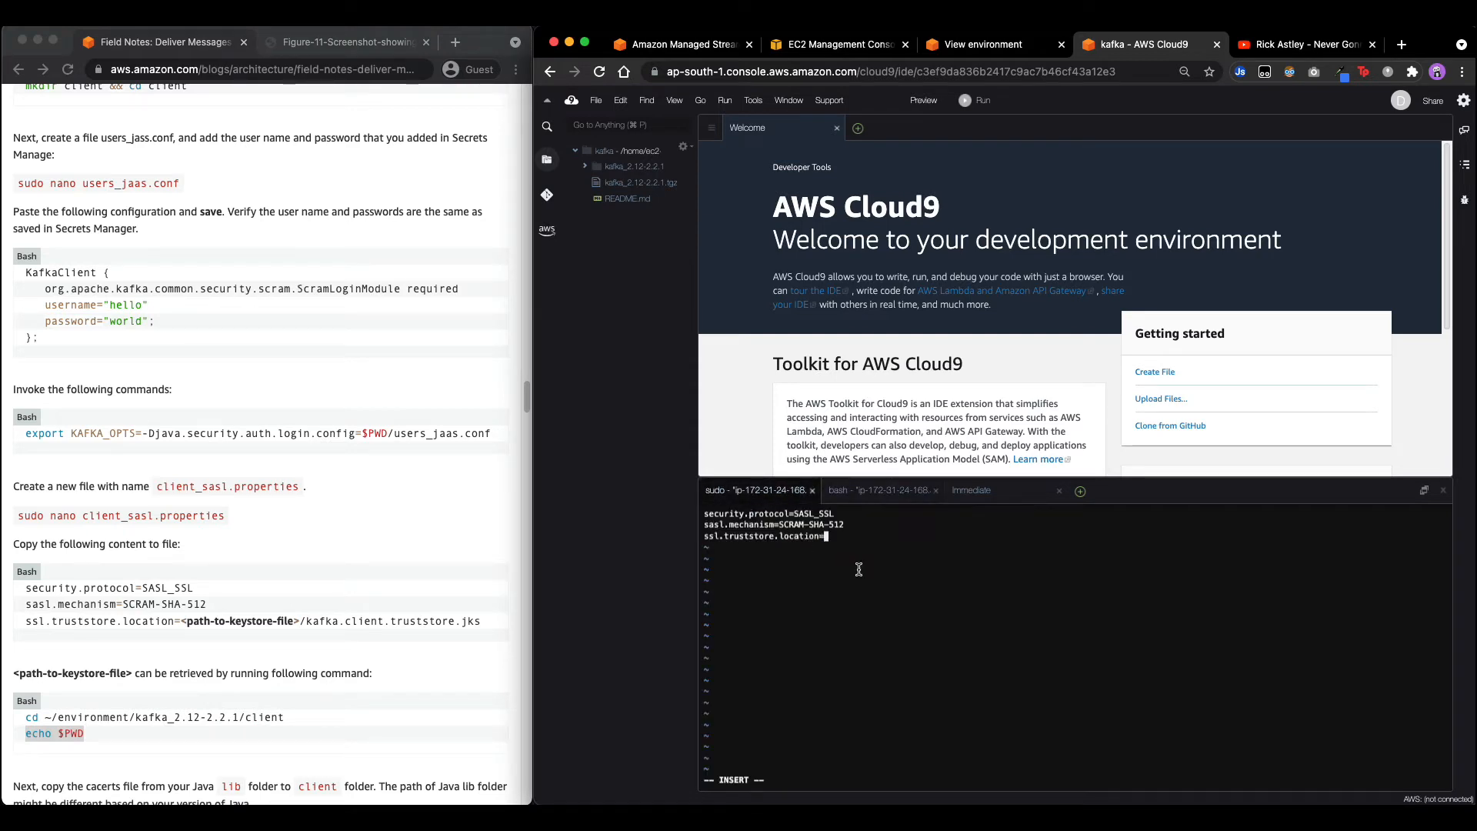
key("super+v")
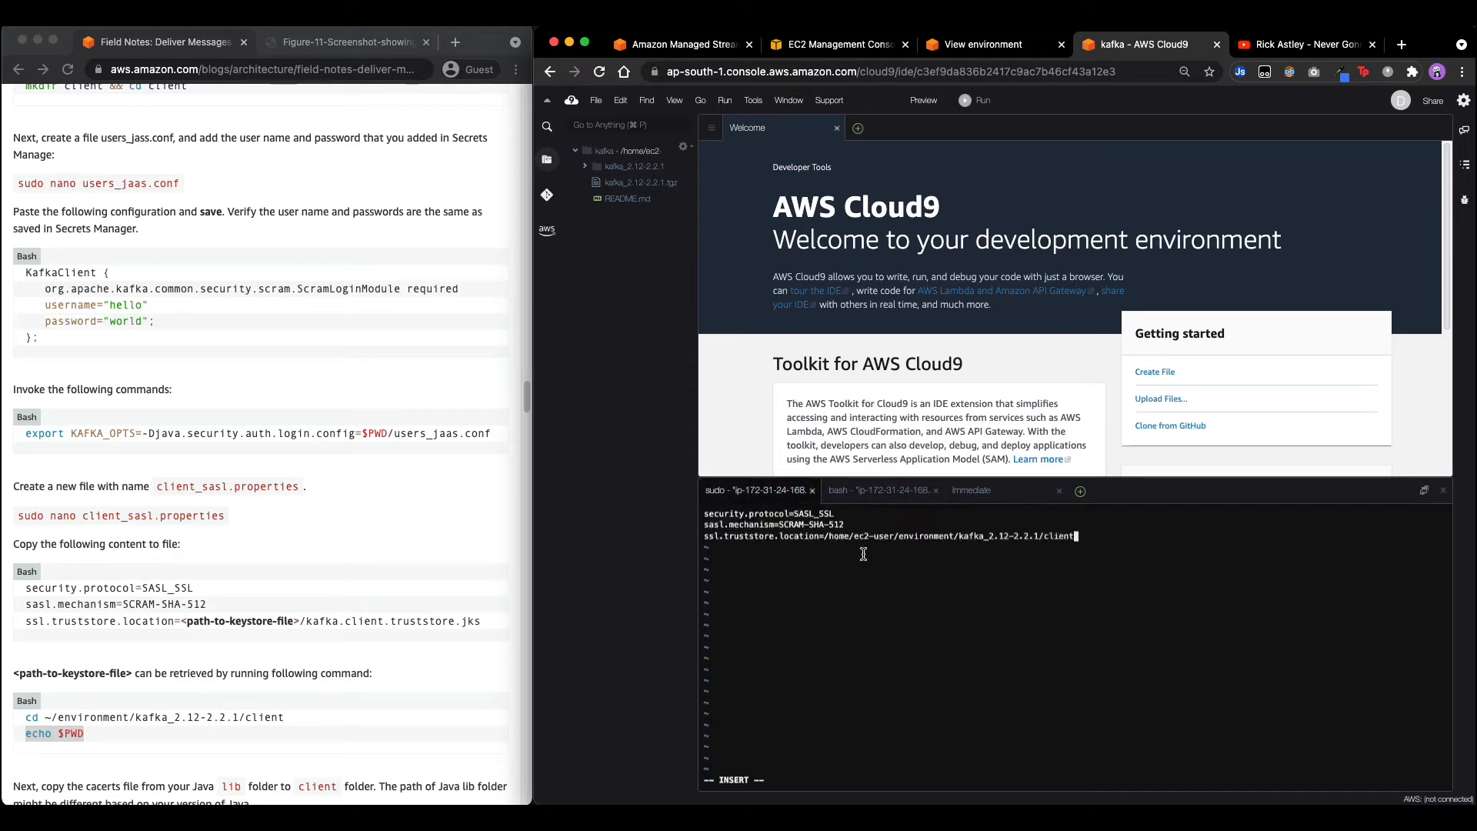
left_click(290, 626)
left_click_drag(299, 621, 492, 620)
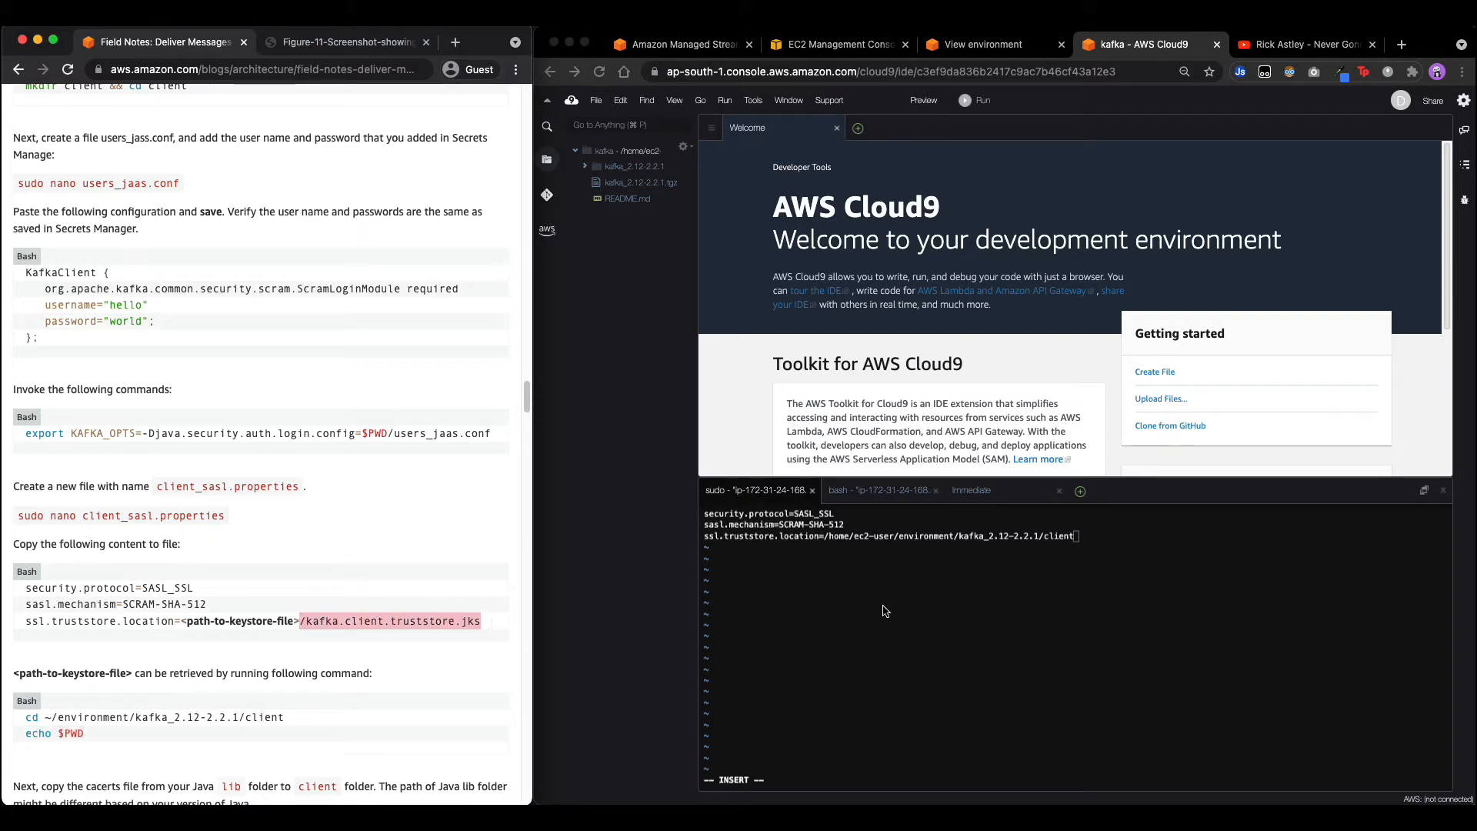
left_click(1025, 577)
key("super+v")
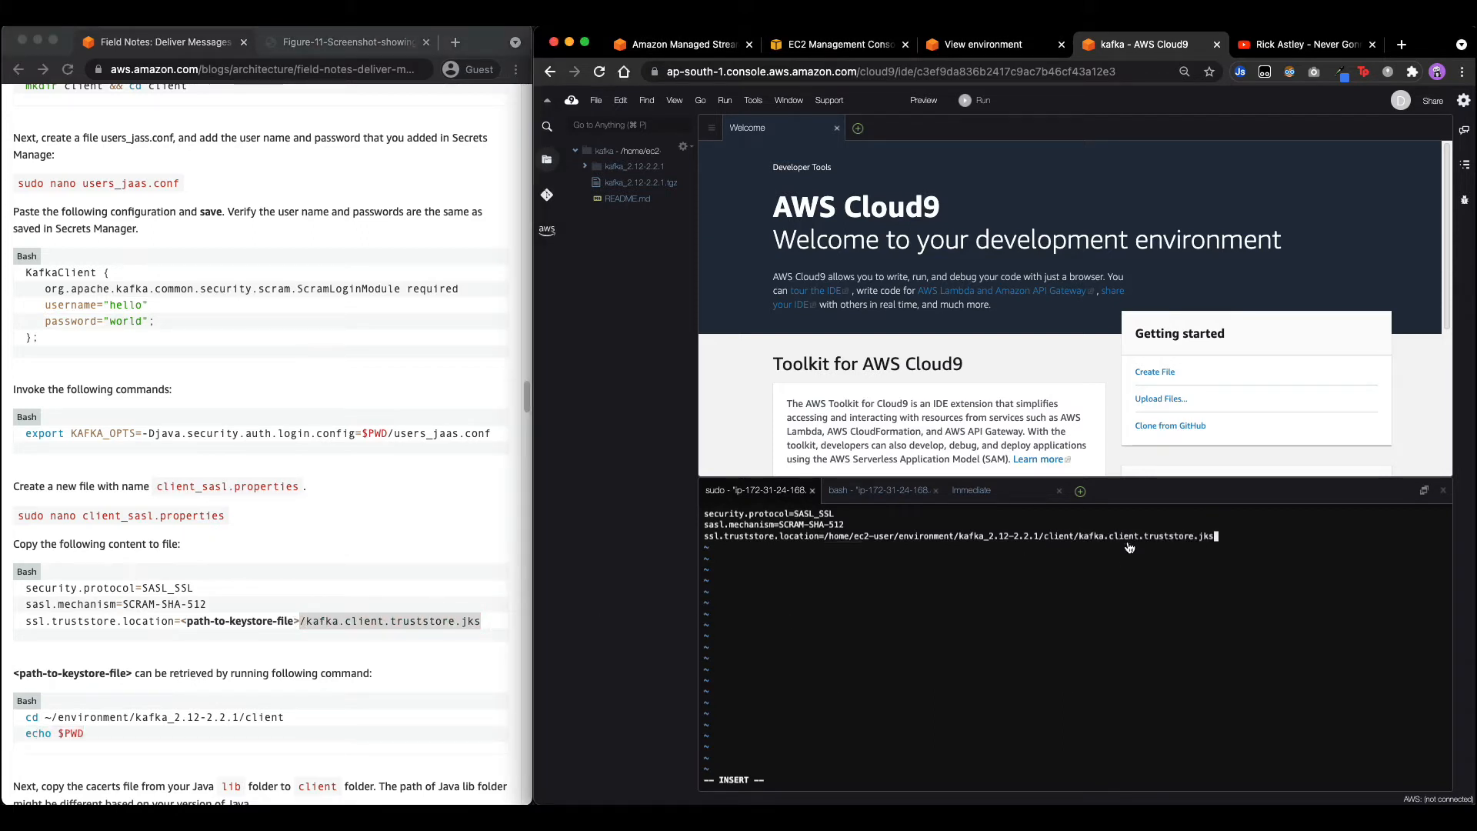
scroll(320, 580, "down", 5)
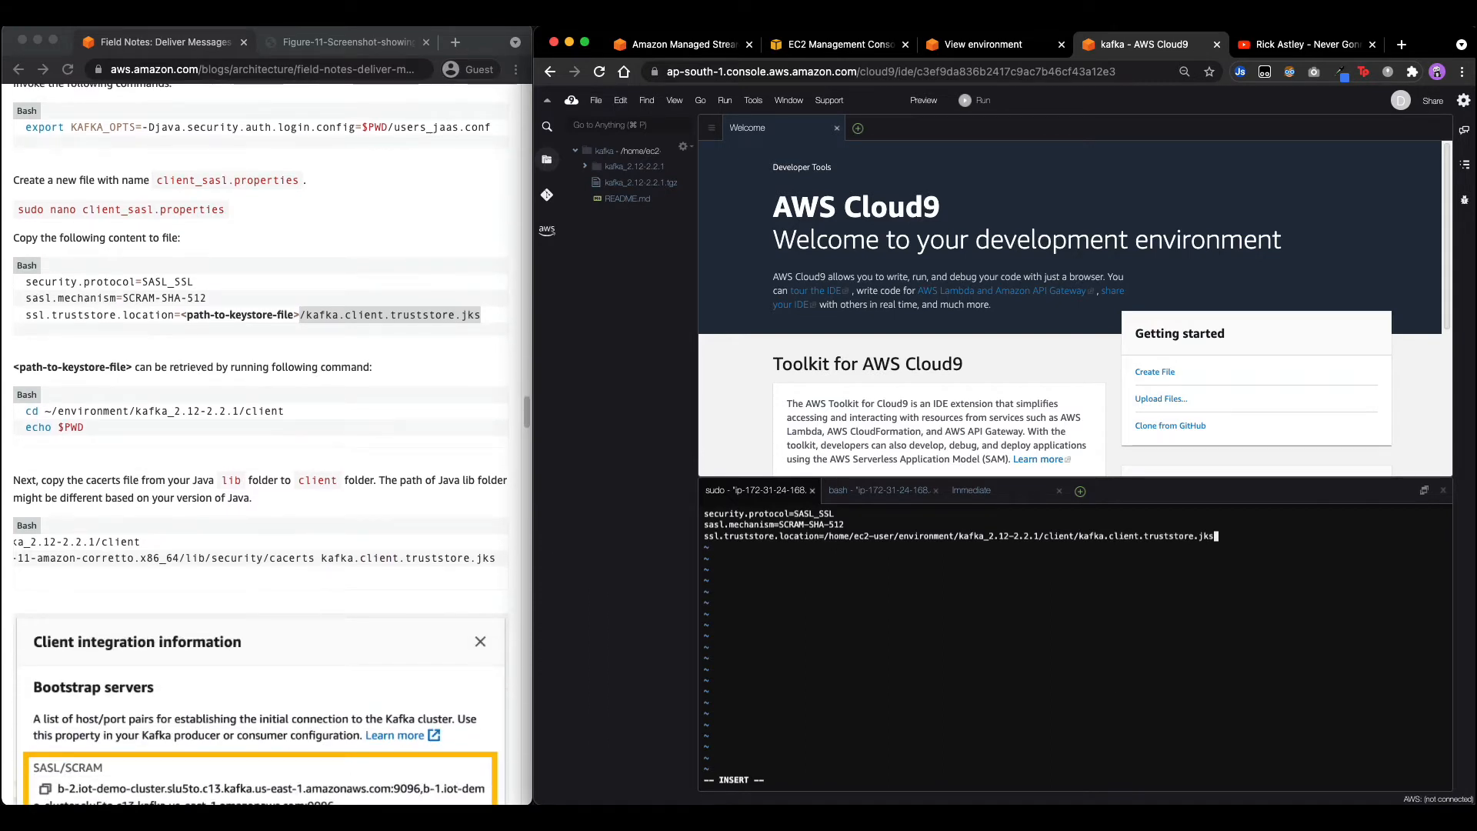
key("Escape")
Save client_sasl.properties and exit vi with :wq.
type(":wq")
key("Return")
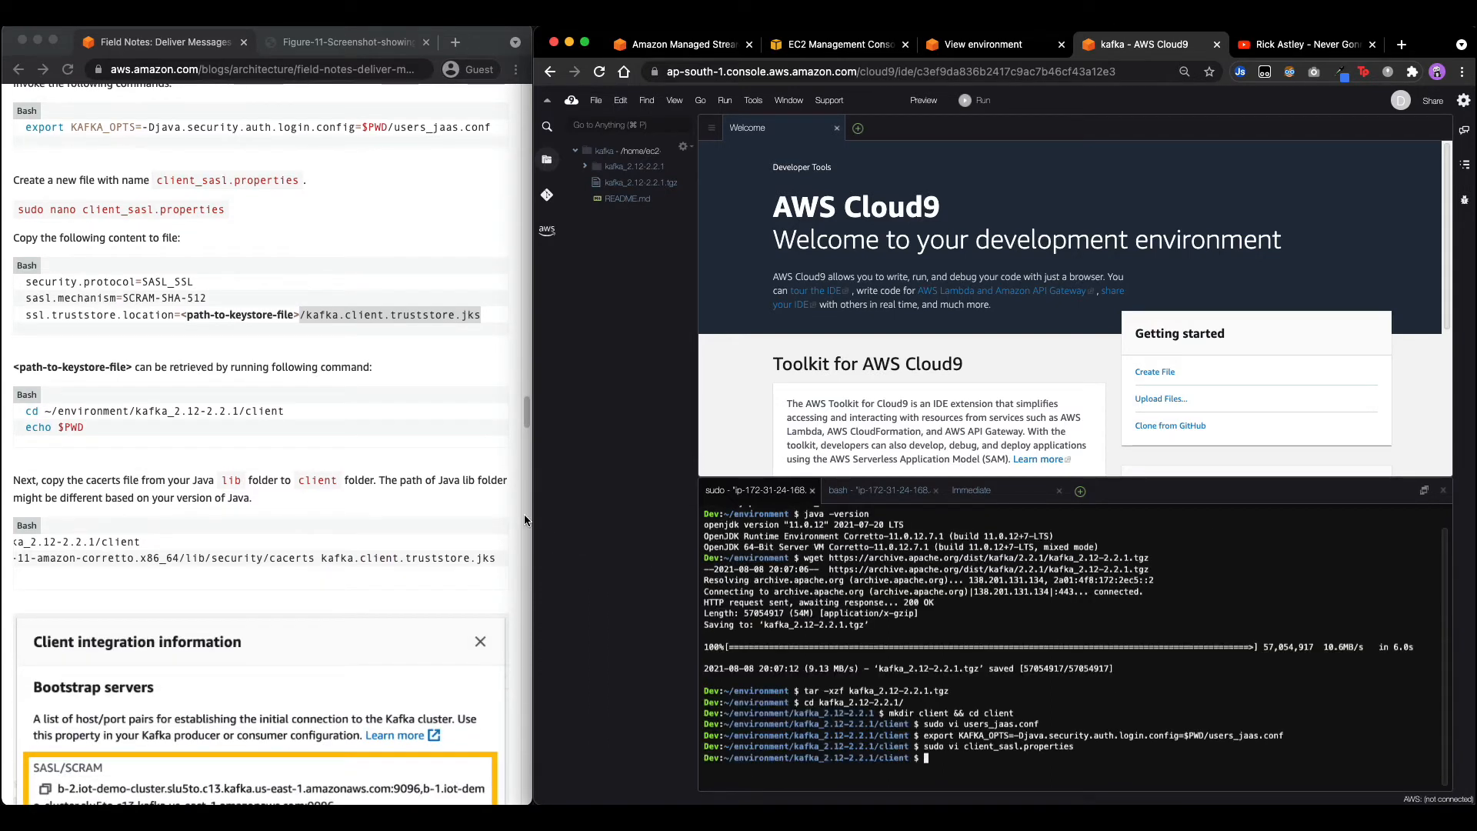
scroll(244, 584, "down", 2)
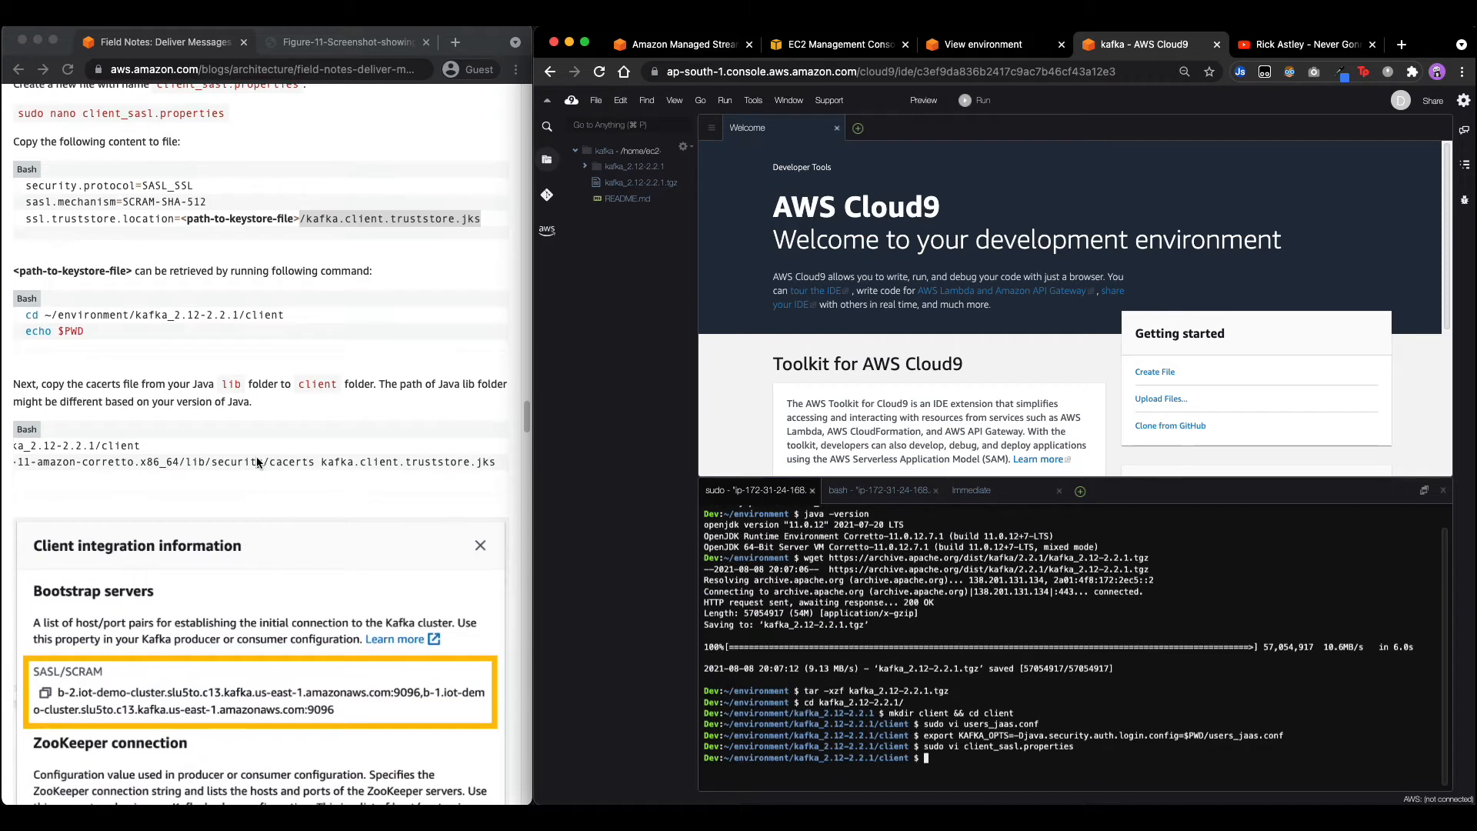
scroll(257, 461, "left", 4)
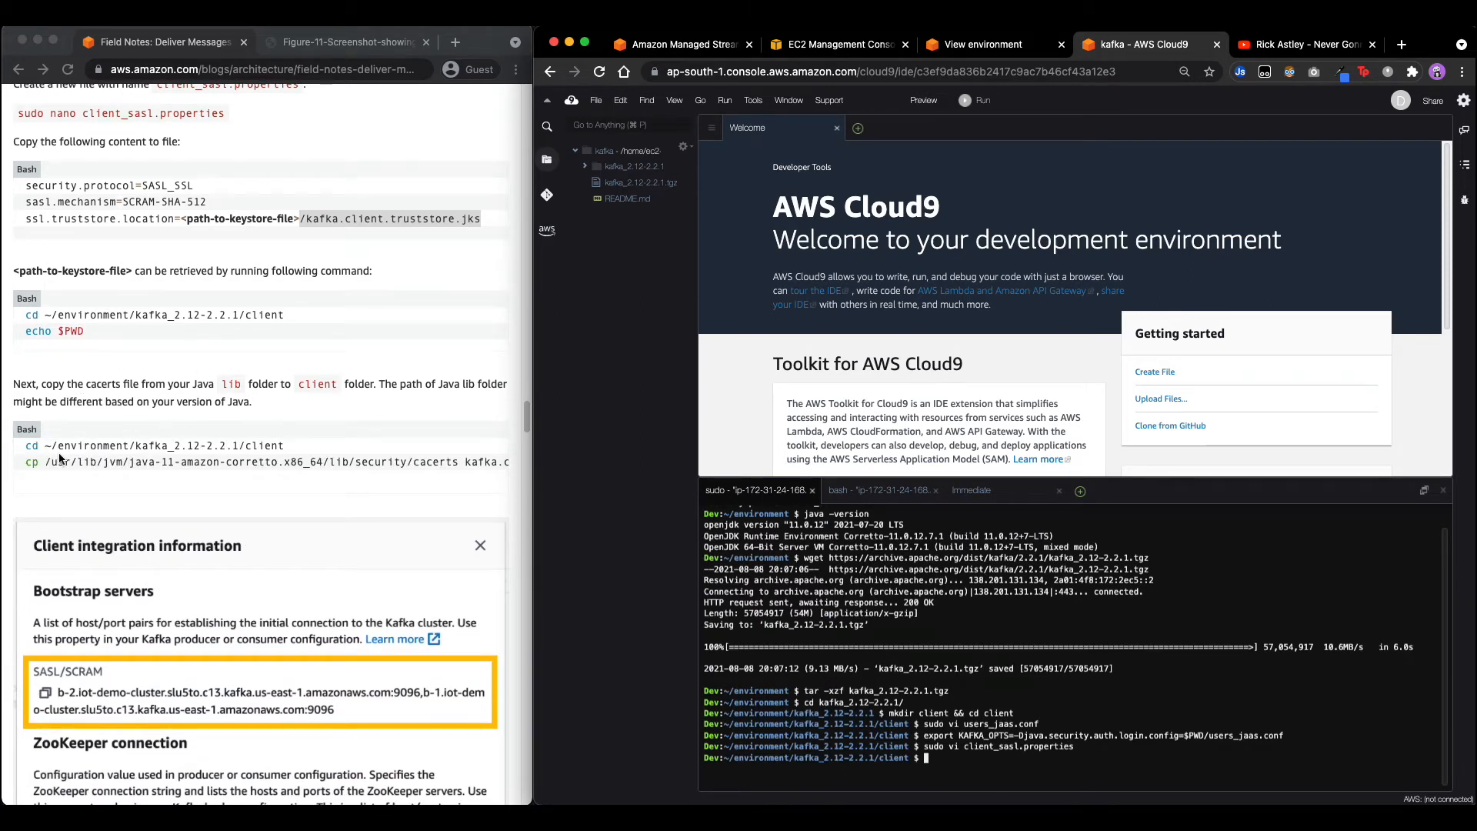
In the client folder, copy the Java 11 Corretto cacerts to kafka.client.truststore.jks.
left_click_drag(24, 446, 306, 447)
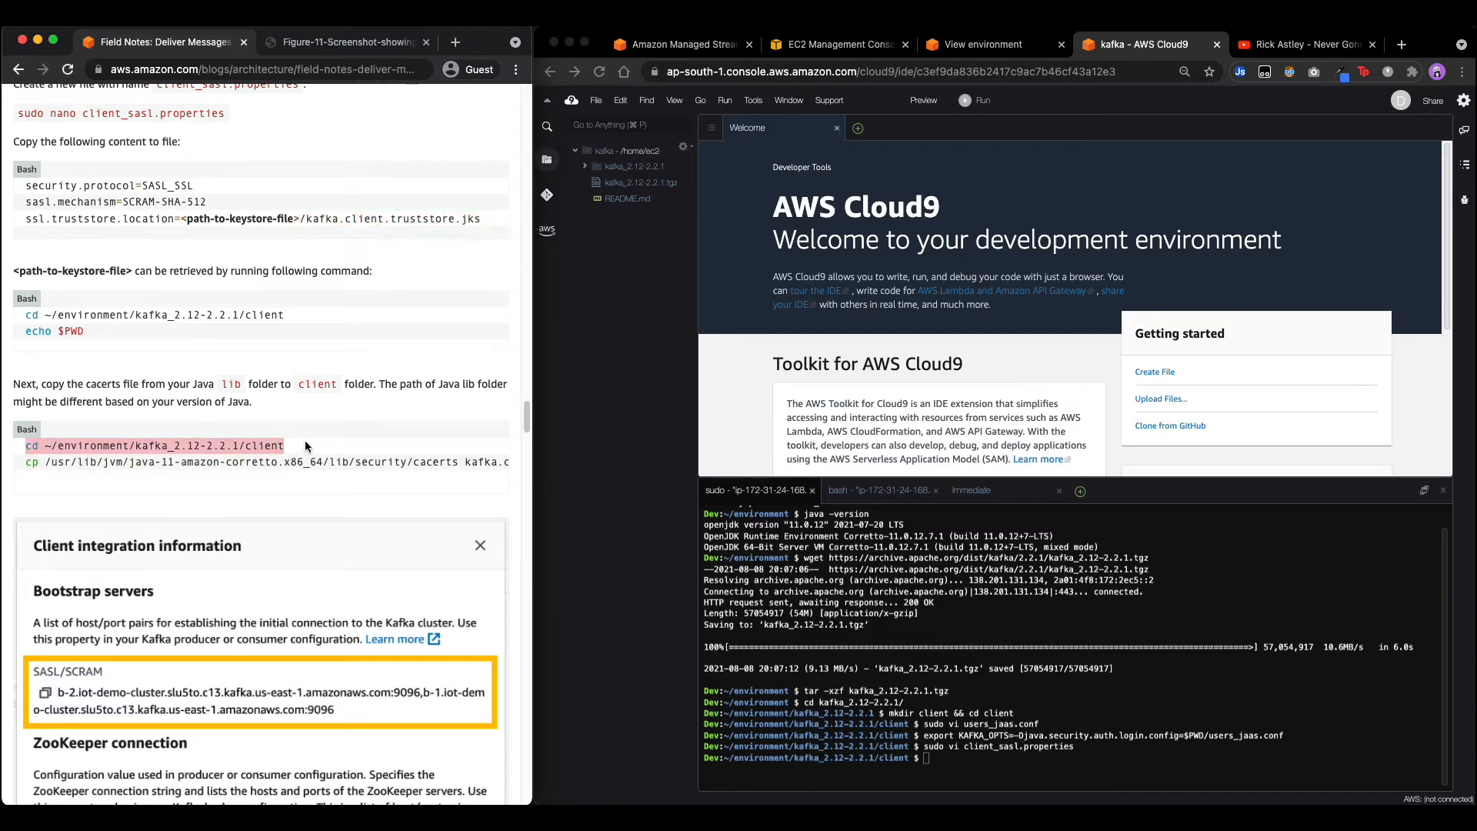
key("super+c")
left_click(692, 554)
key("super+v")
key("Return")
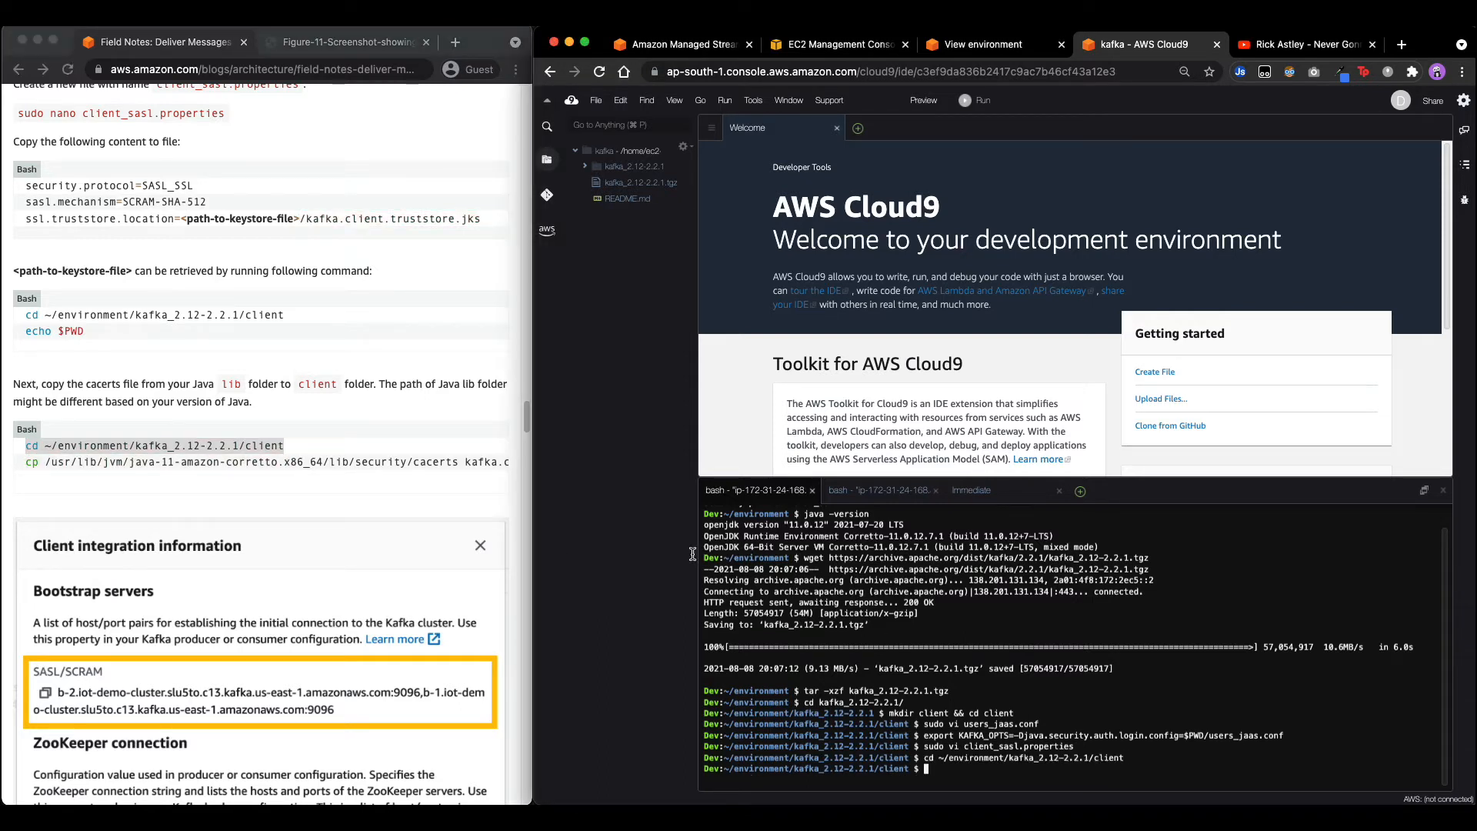
left_click_drag(26, 461, 580, 464)
key("super+c")
left_click(958, 678)
key("super+v")
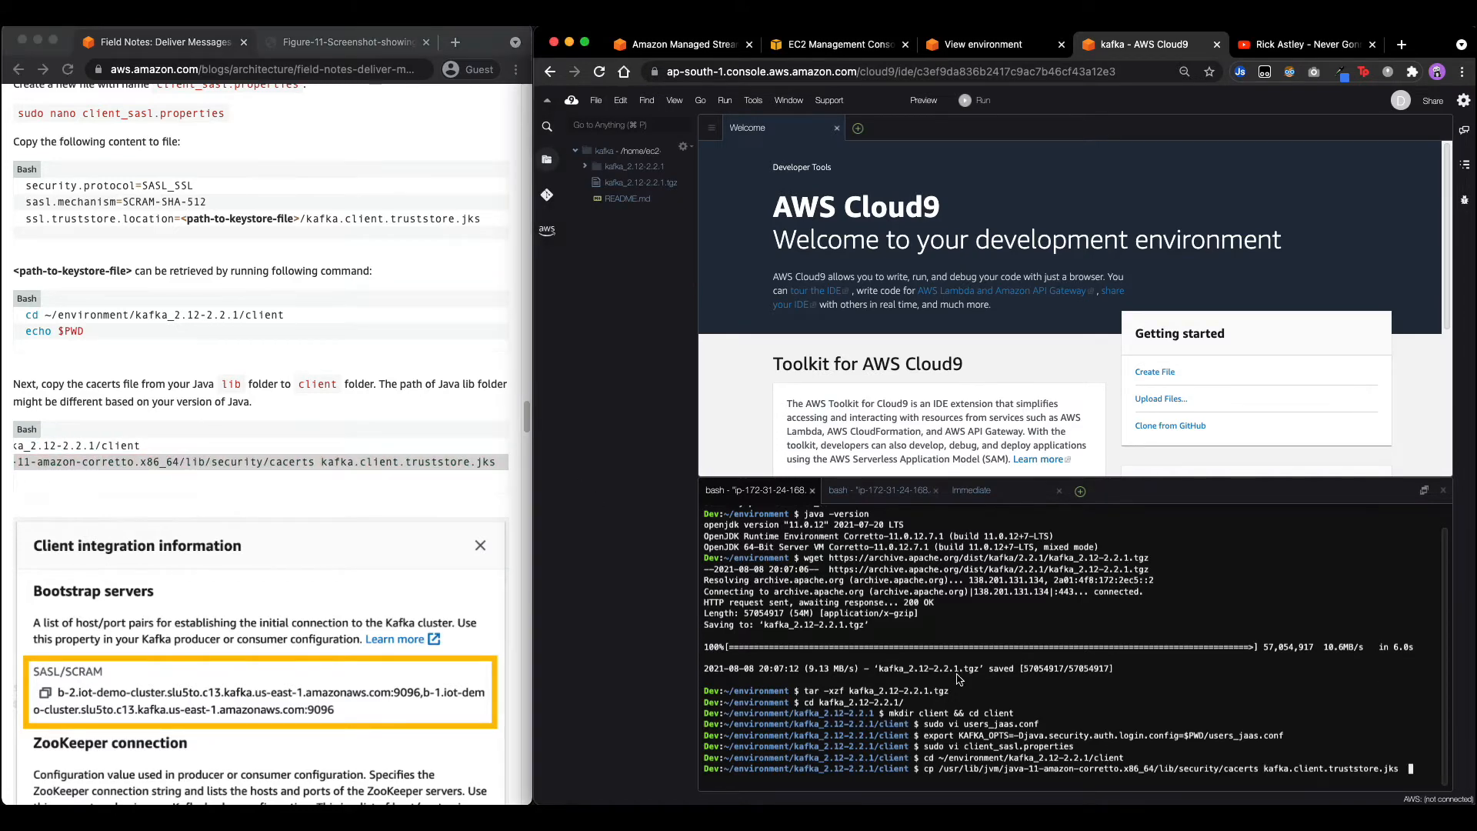
key("Return")
scroll(182, 572, "down", 5)
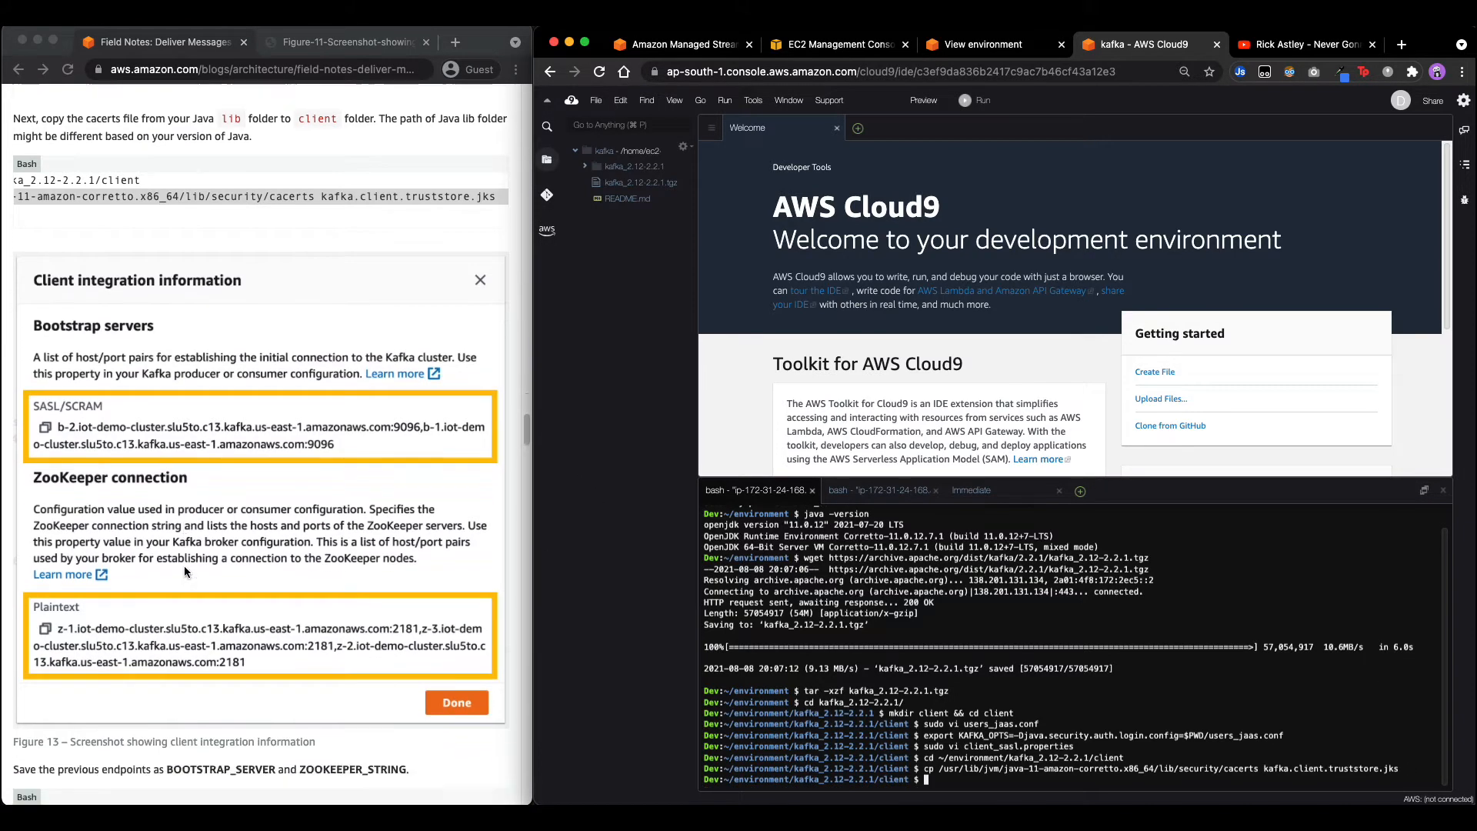
scroll(205, 680, "left", 10)
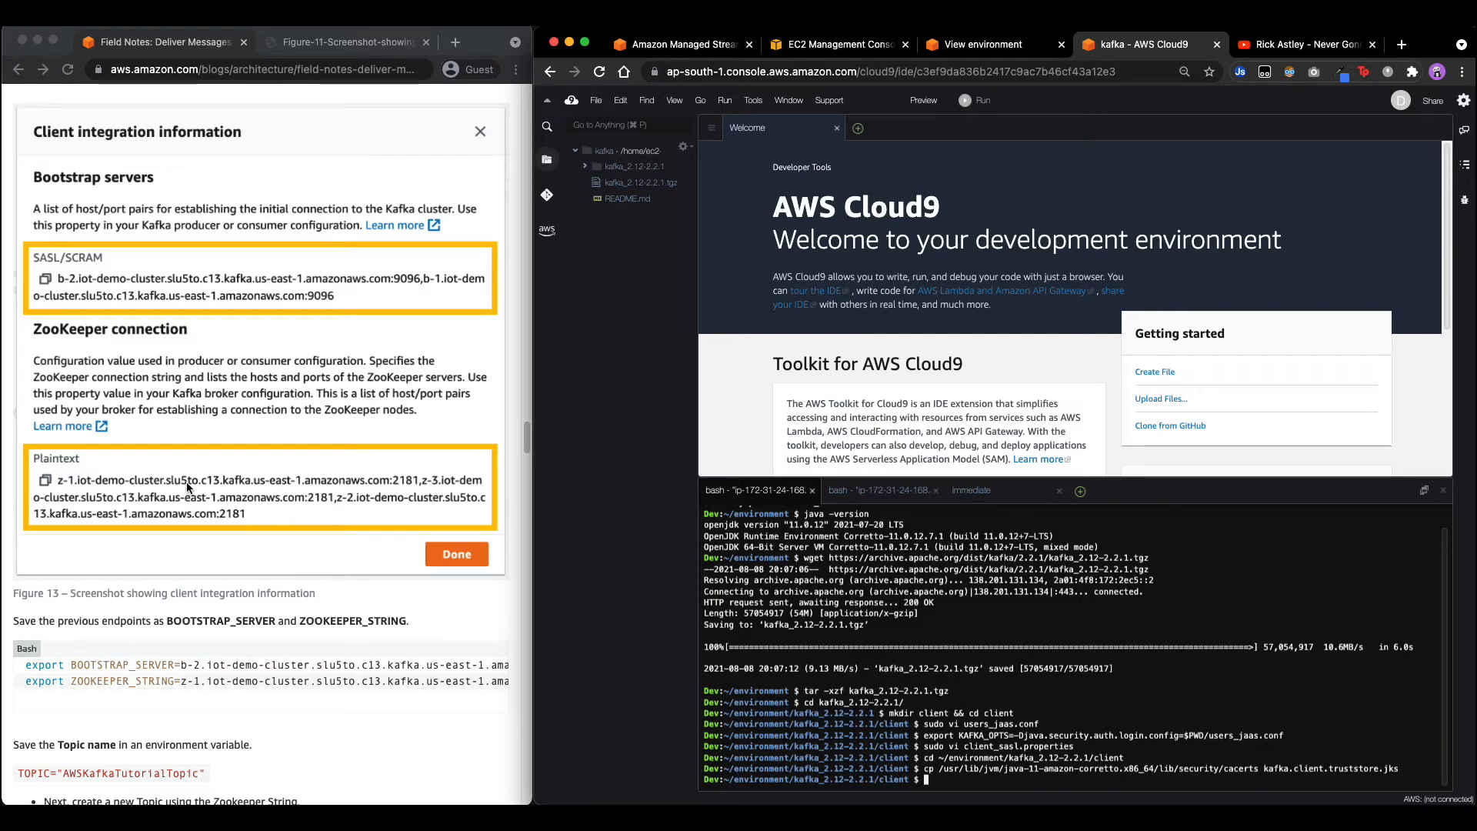
Export BOOTSTRAP_SERVER with IoTBlogCluster's SASL/SCRAM bootstrap broker string.
left_click_drag(25, 665, 182, 666)
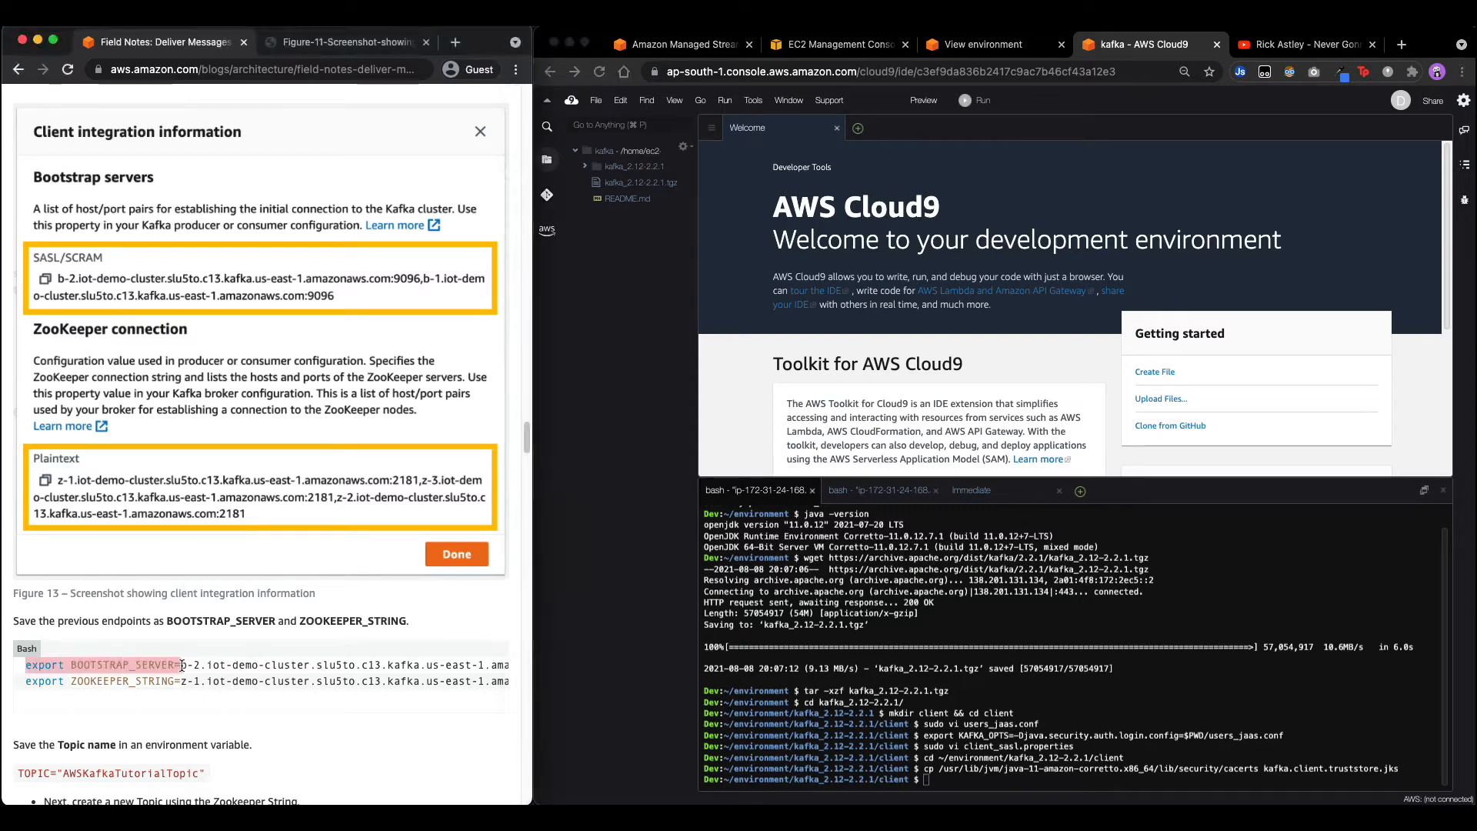
key("super+c")
left_click(874, 718)
key("super+v")
type("=")
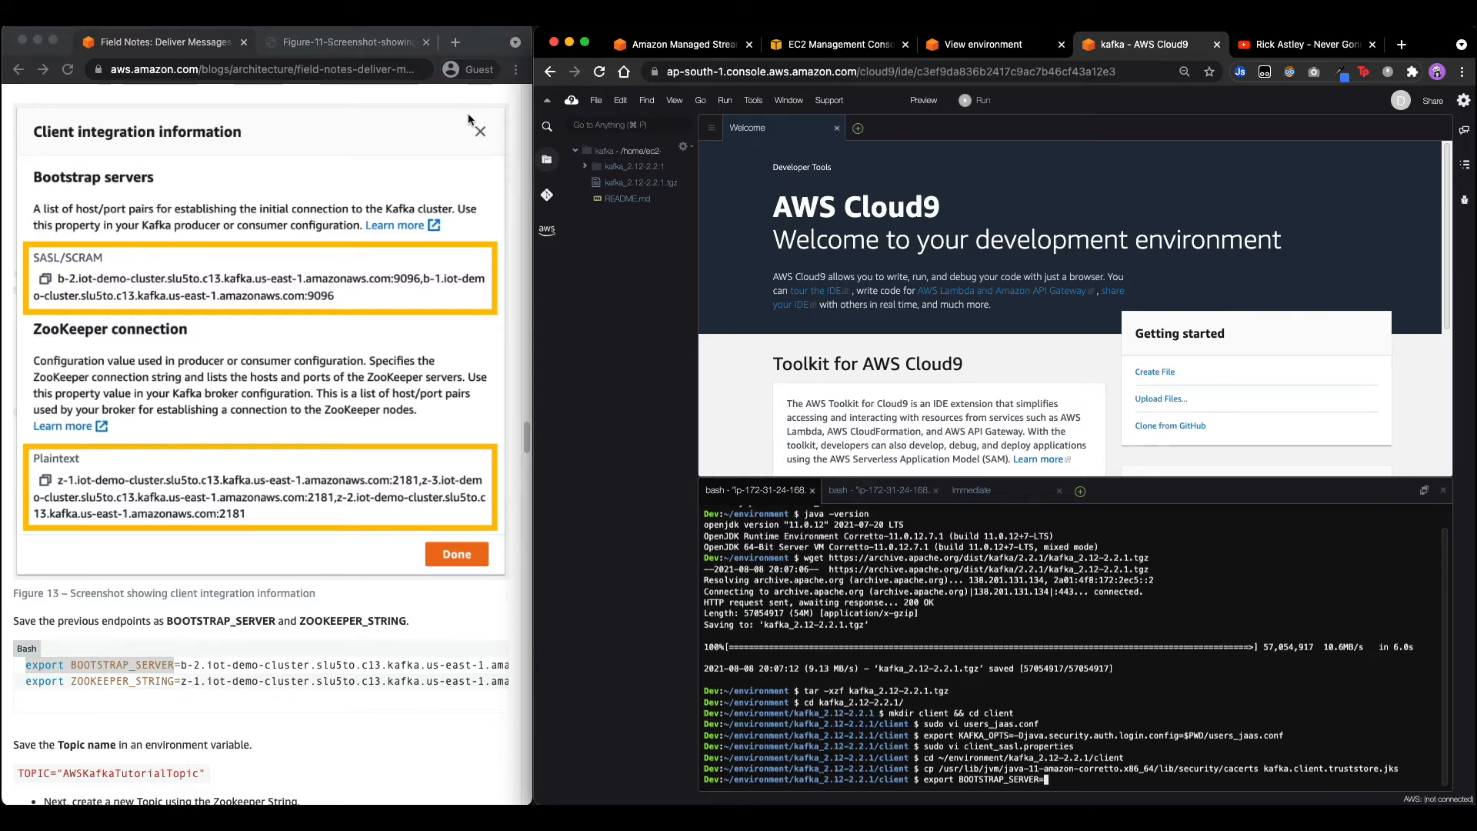
left_click(662, 46)
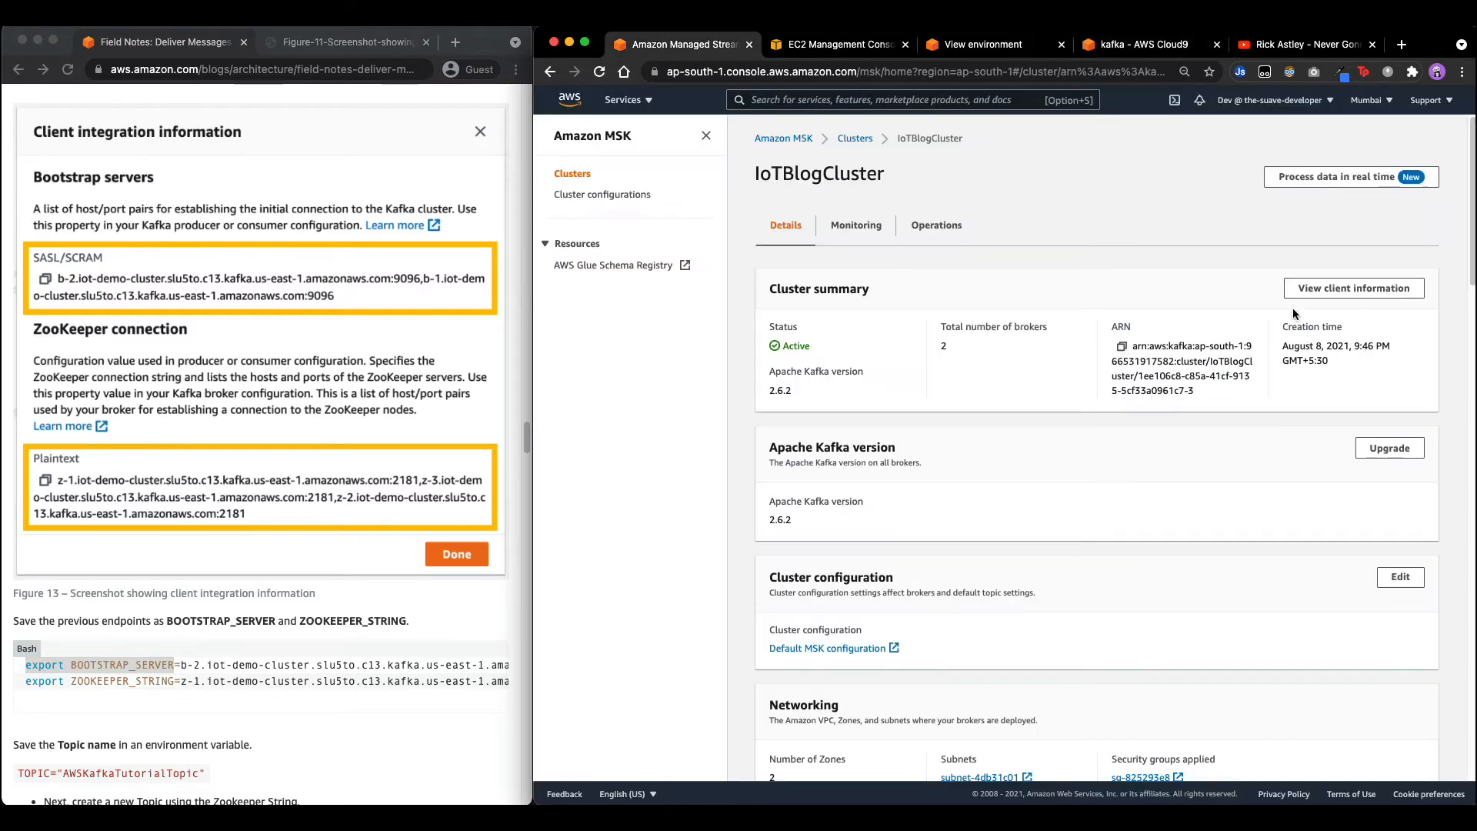
left_click(1331, 289)
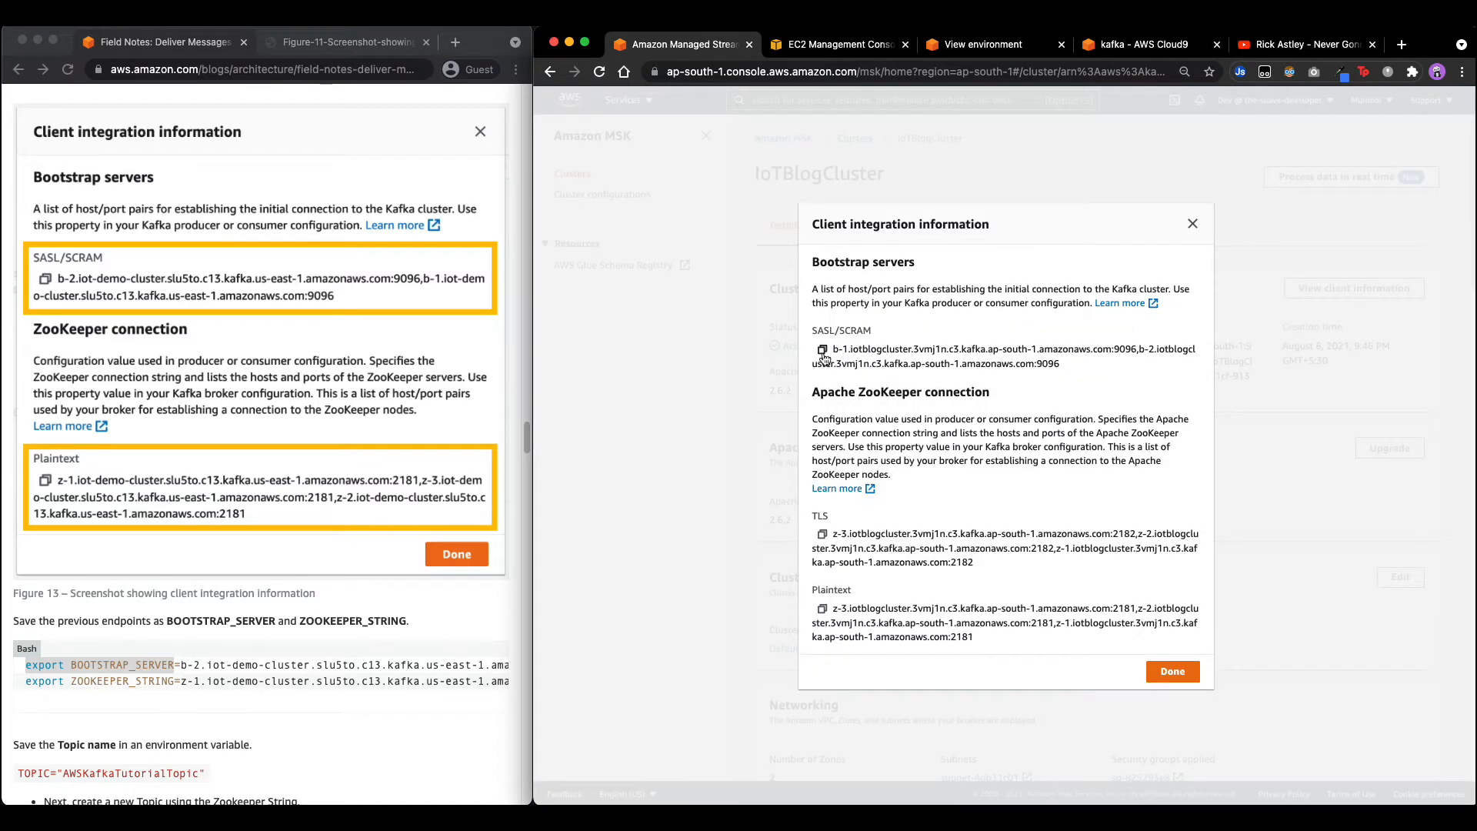
left_click(821, 348)
left_click_drag(974, 47, 838, 46)
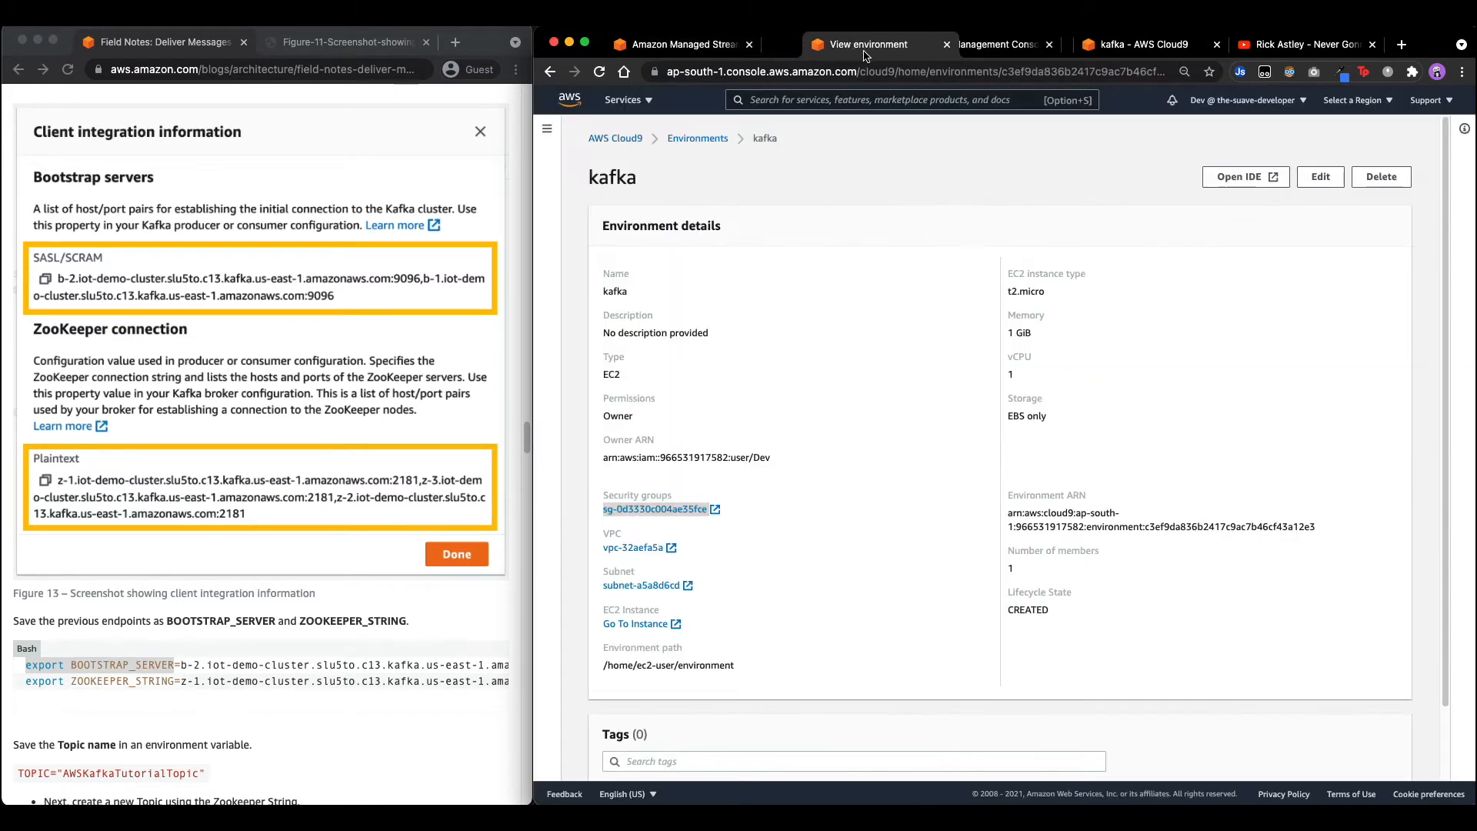
left_click_drag(1146, 44, 838, 44)
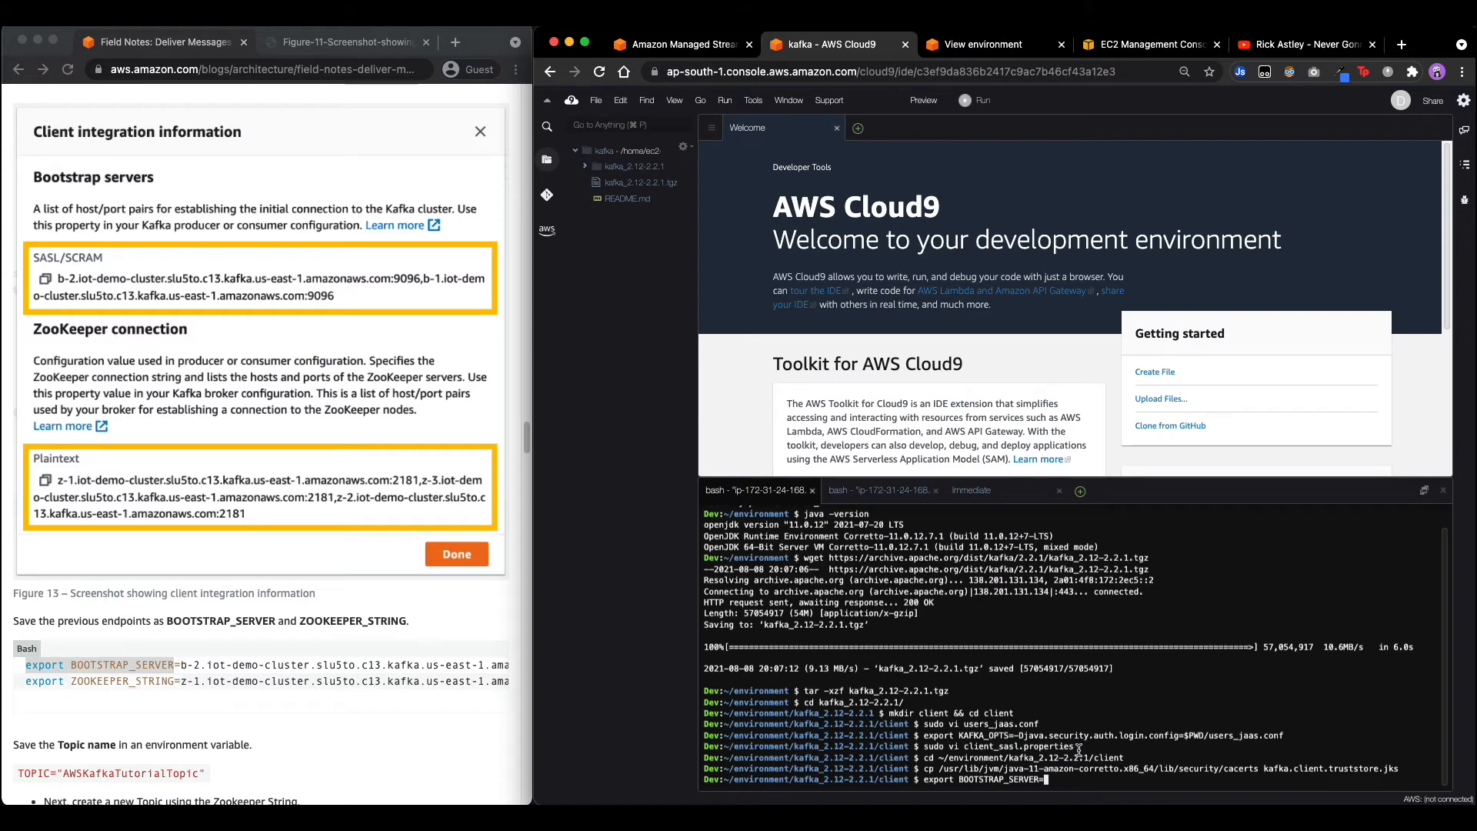
key("super+v")
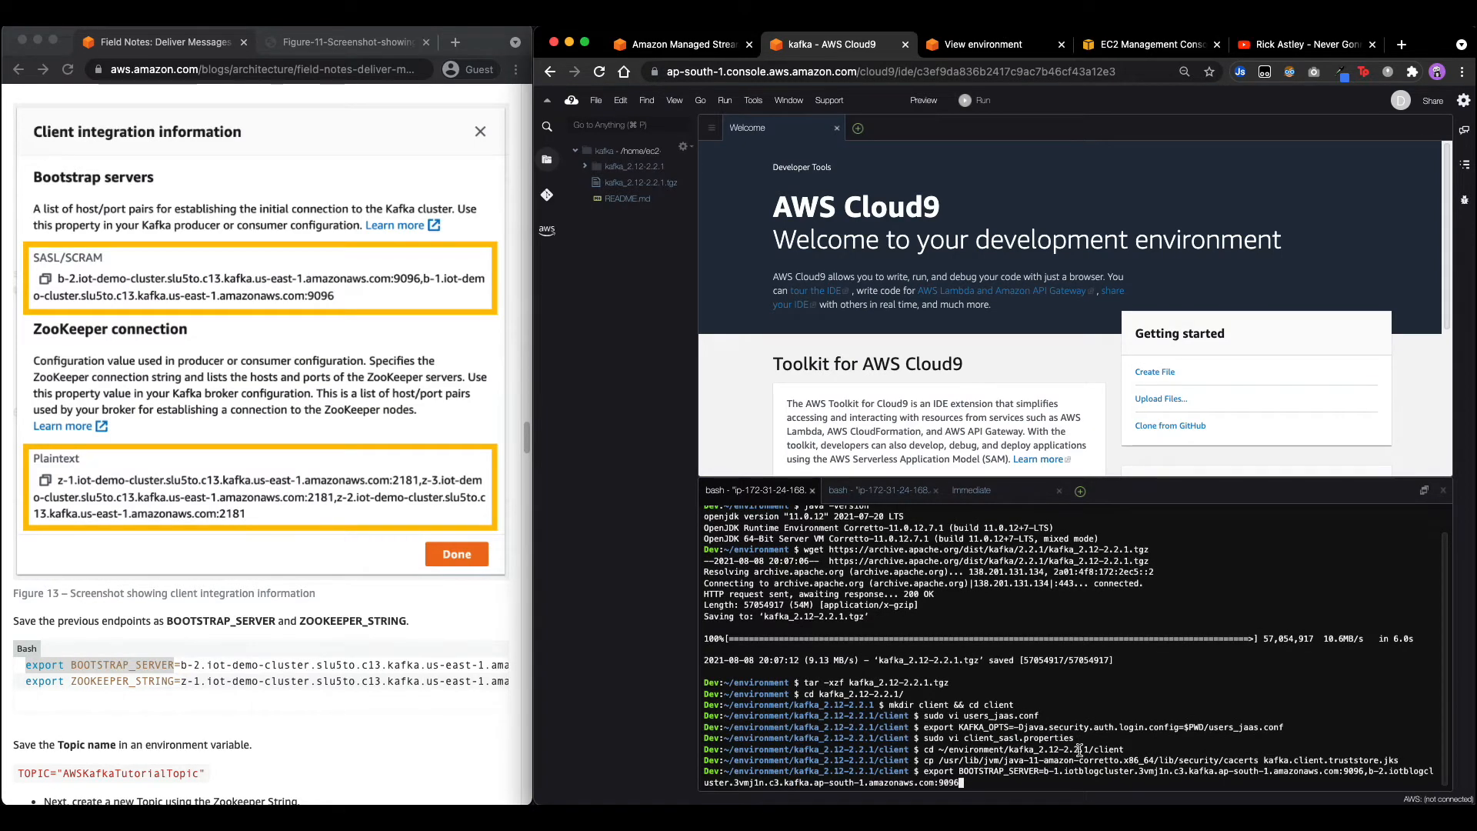
key("Return")
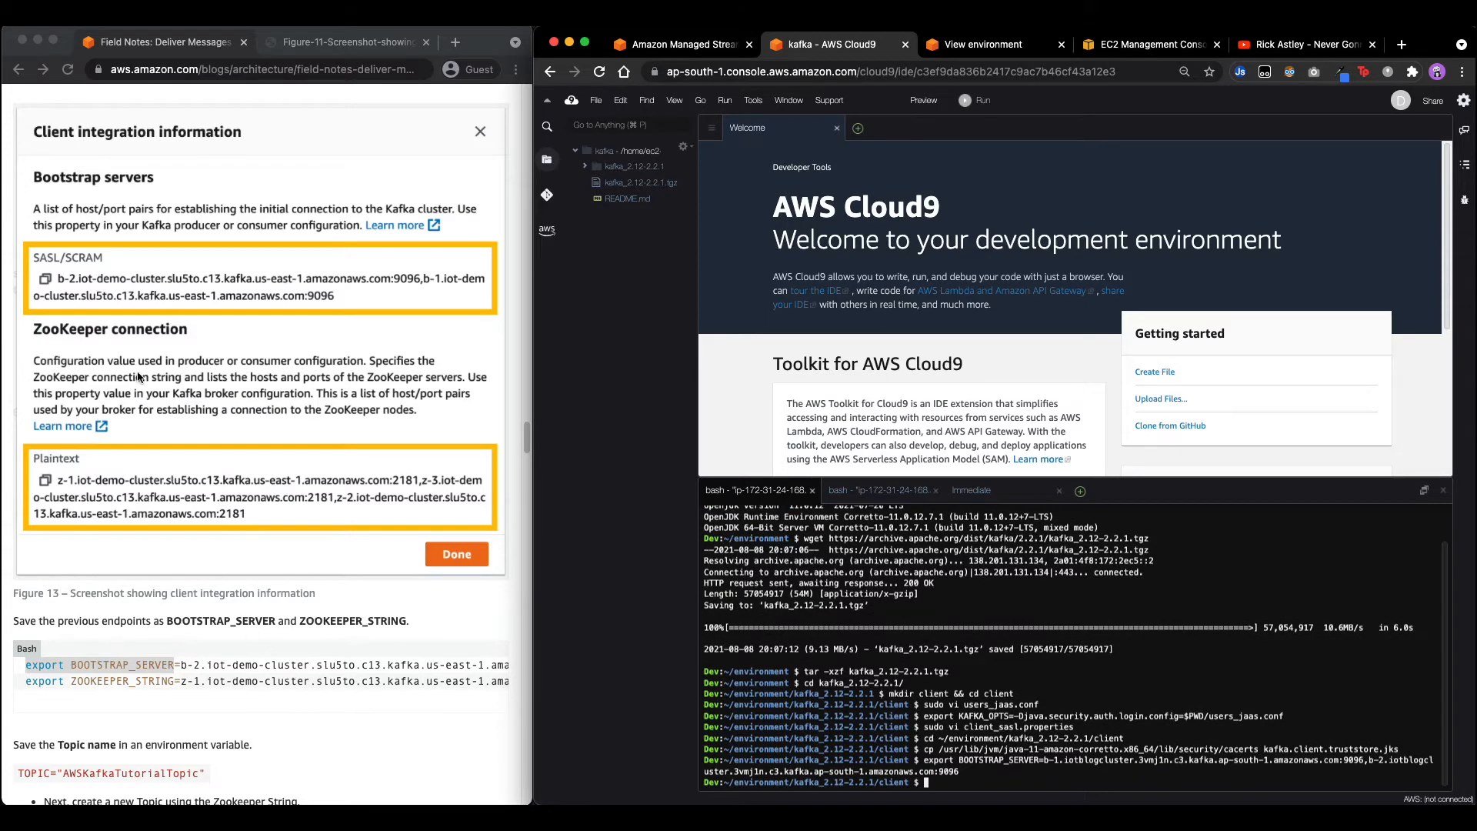
Export ZOOKEEPER_STRING with the cluster's plaintext ZooKeeper connection string.
left_click(70, 677)
left_click_drag(26, 681, 182, 678)
left_click(937, 785)
key("super+v")
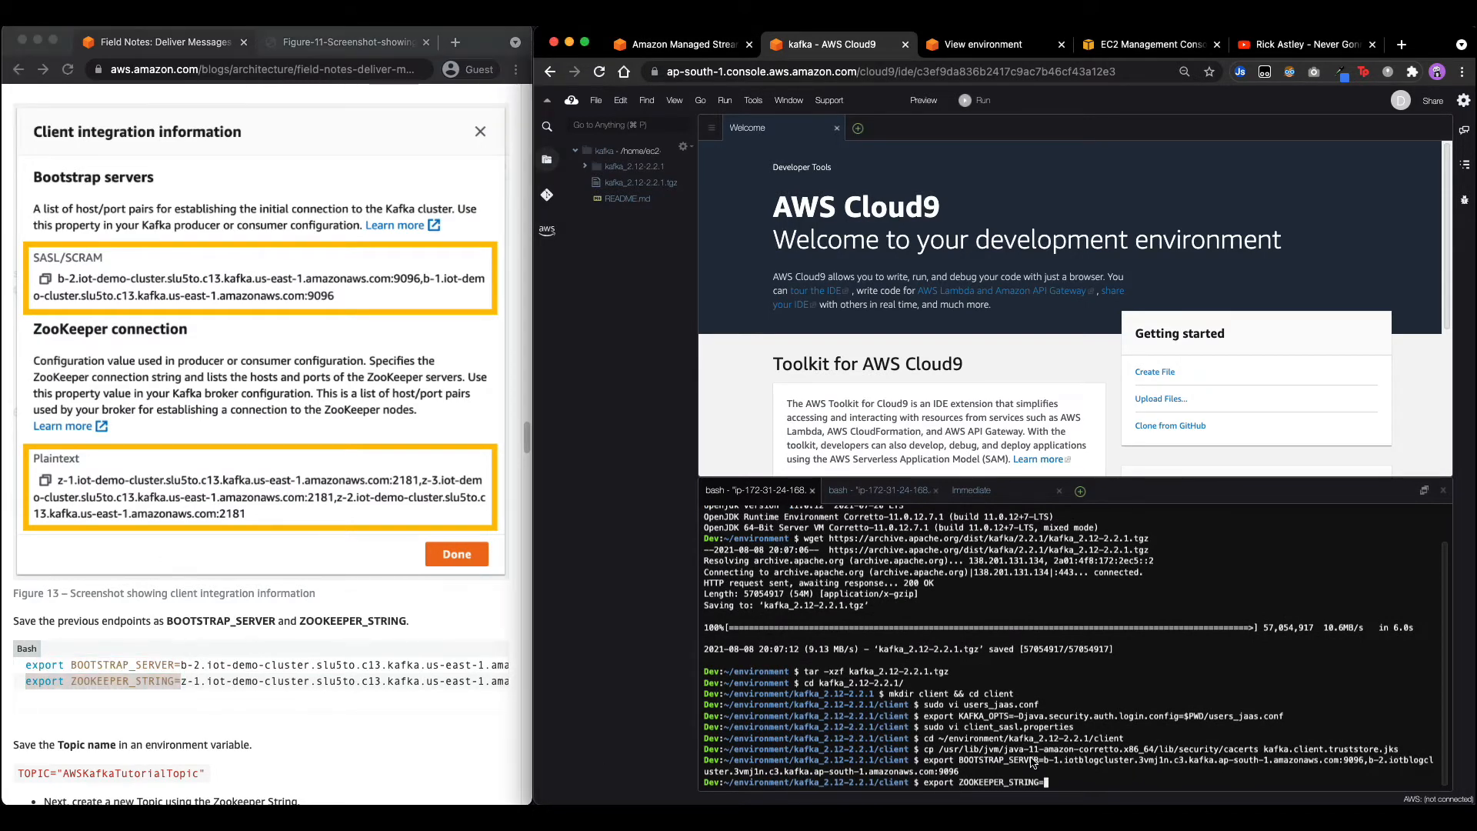
left_click(683, 45)
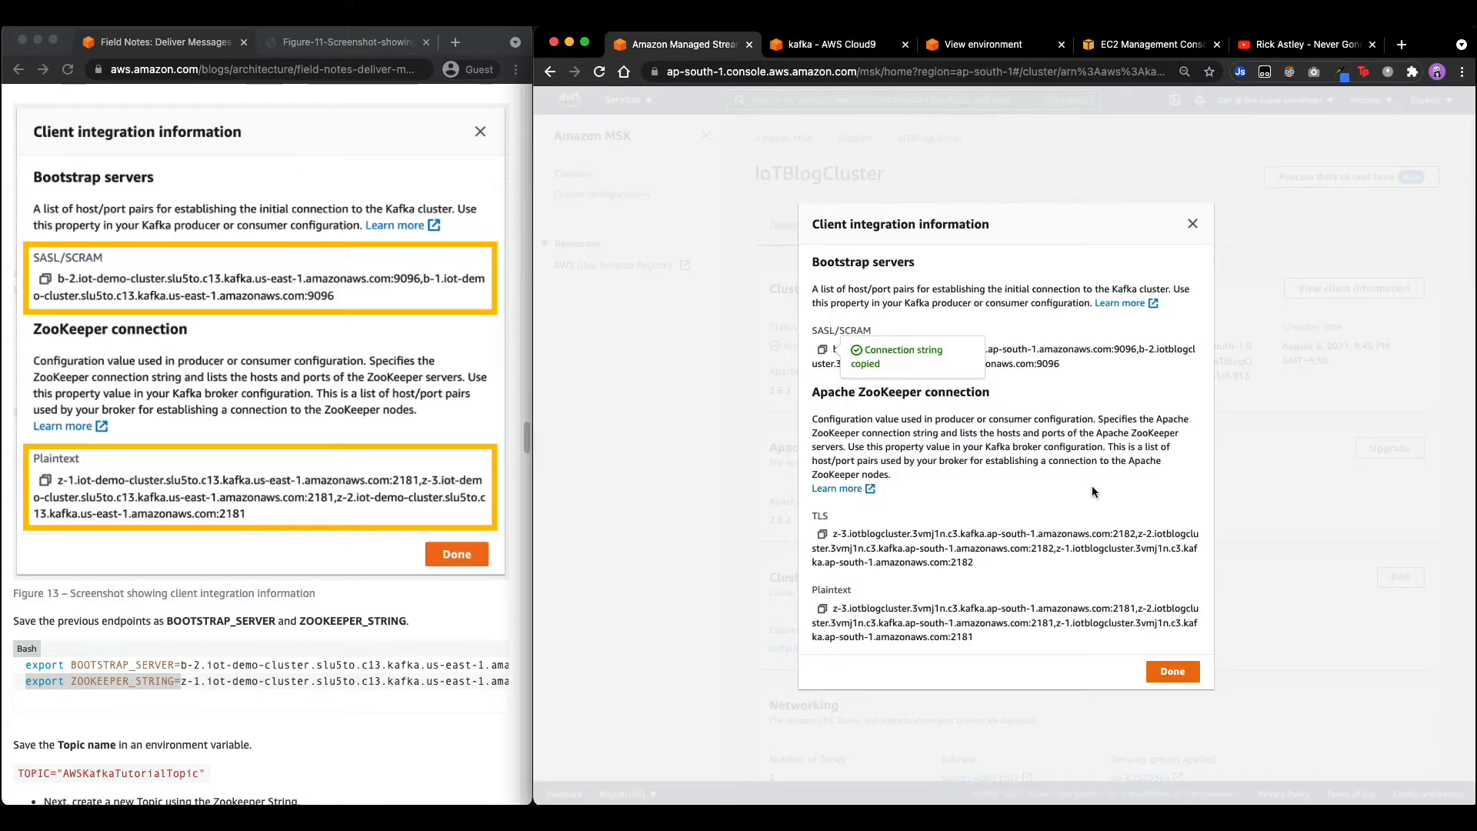
left_click(822, 608)
left_click(823, 45)
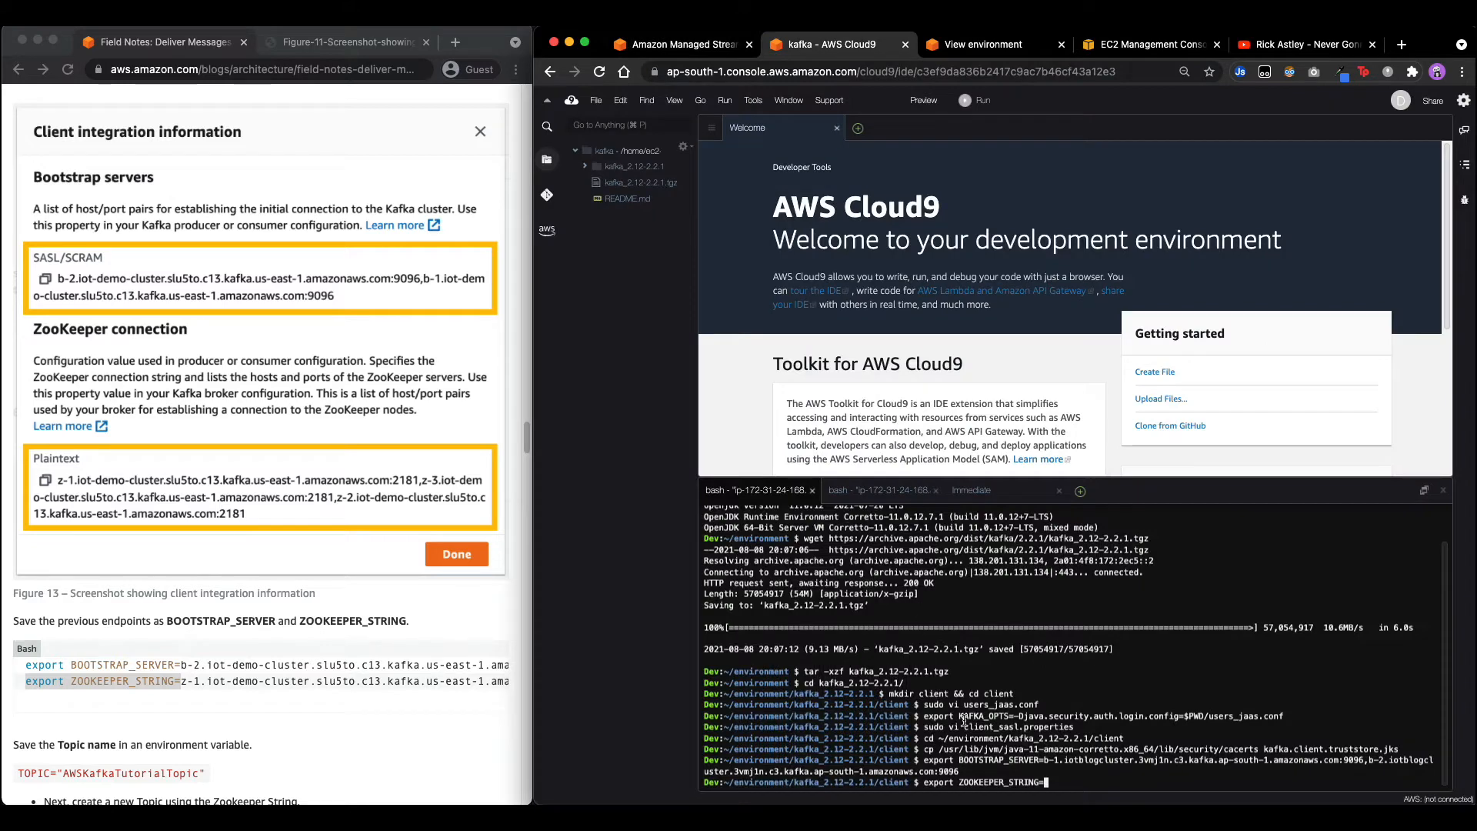
key("super+v")
key("Return")
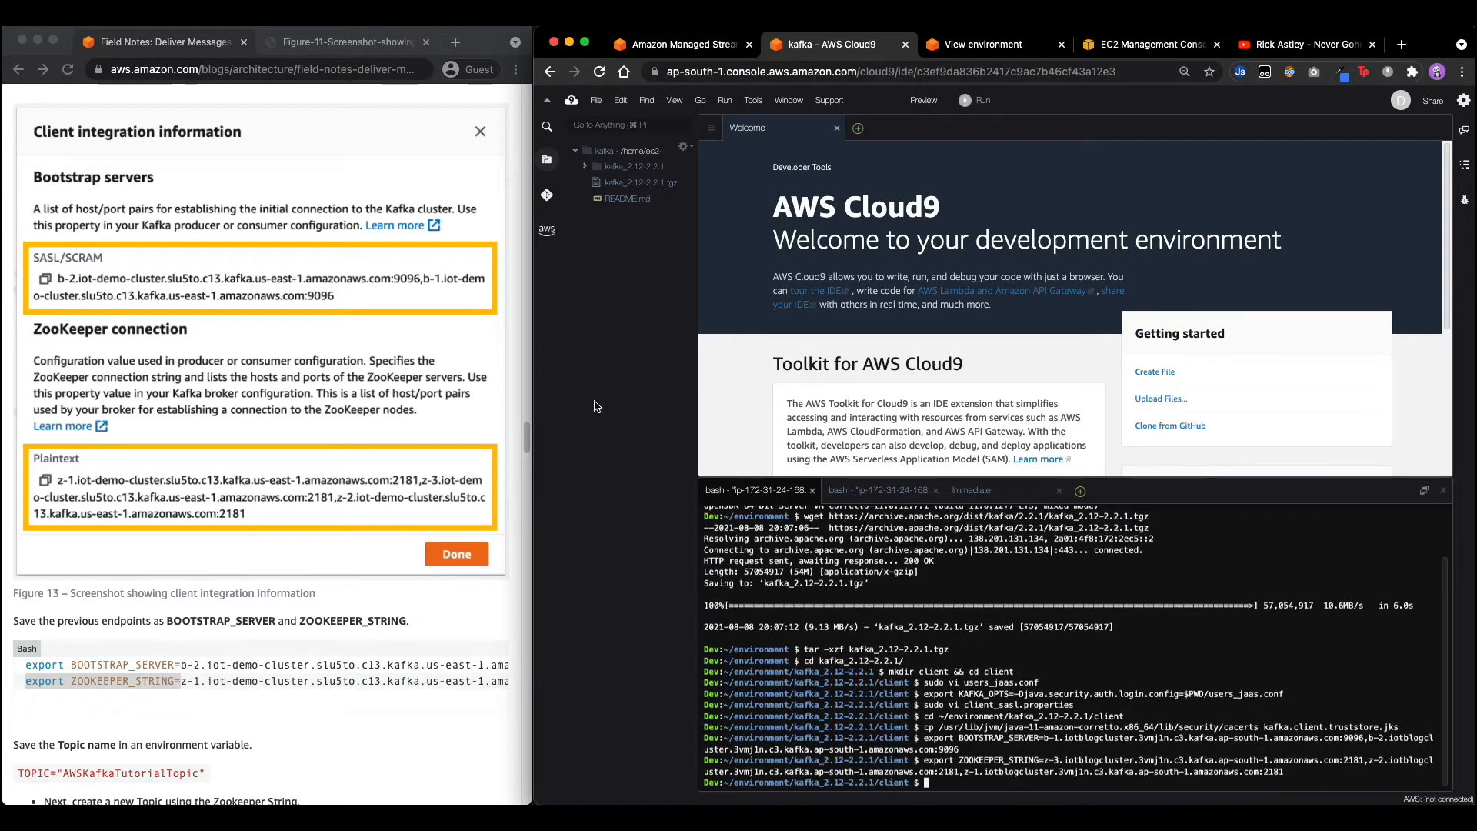
scroll(322, 528, "down", 3)
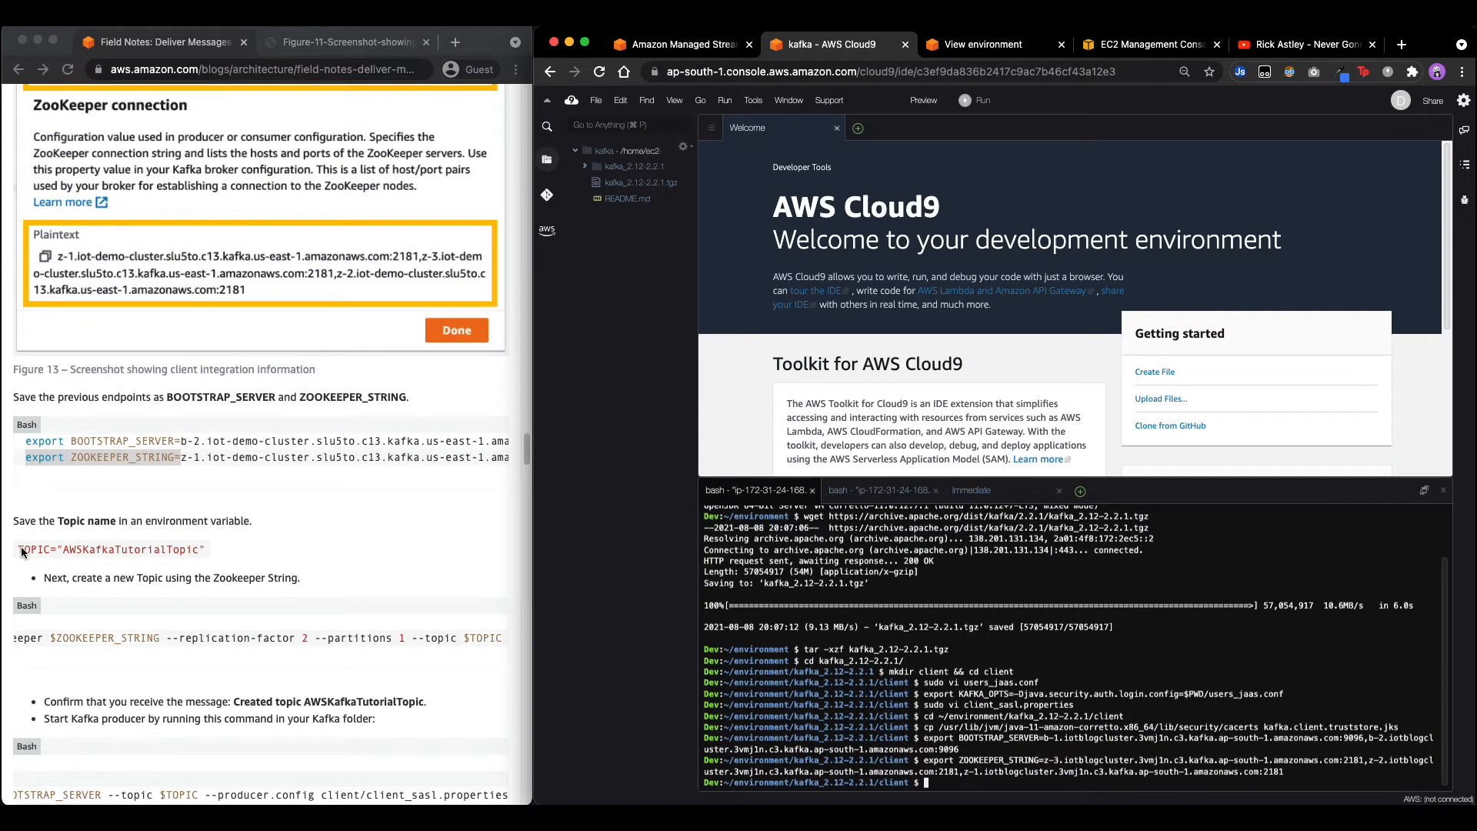
Set TOPIC="AWSKafkaTutorialTopic" and move into ~/environment/kafka_2.12-2.2.1.
left_click_drag(20, 550, 223, 559)
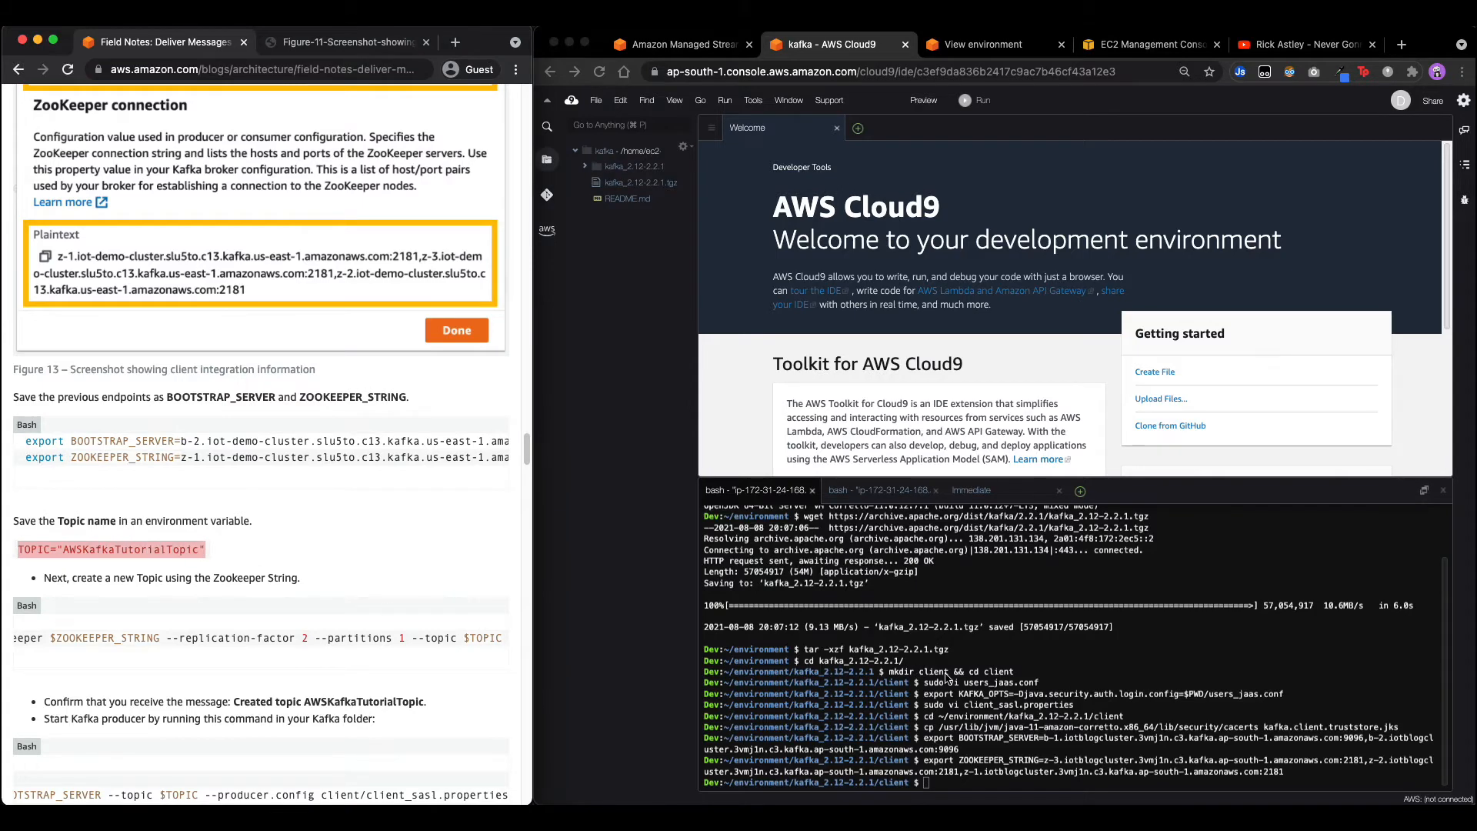
left_click(947, 677)
key("super+v")
key("Return")
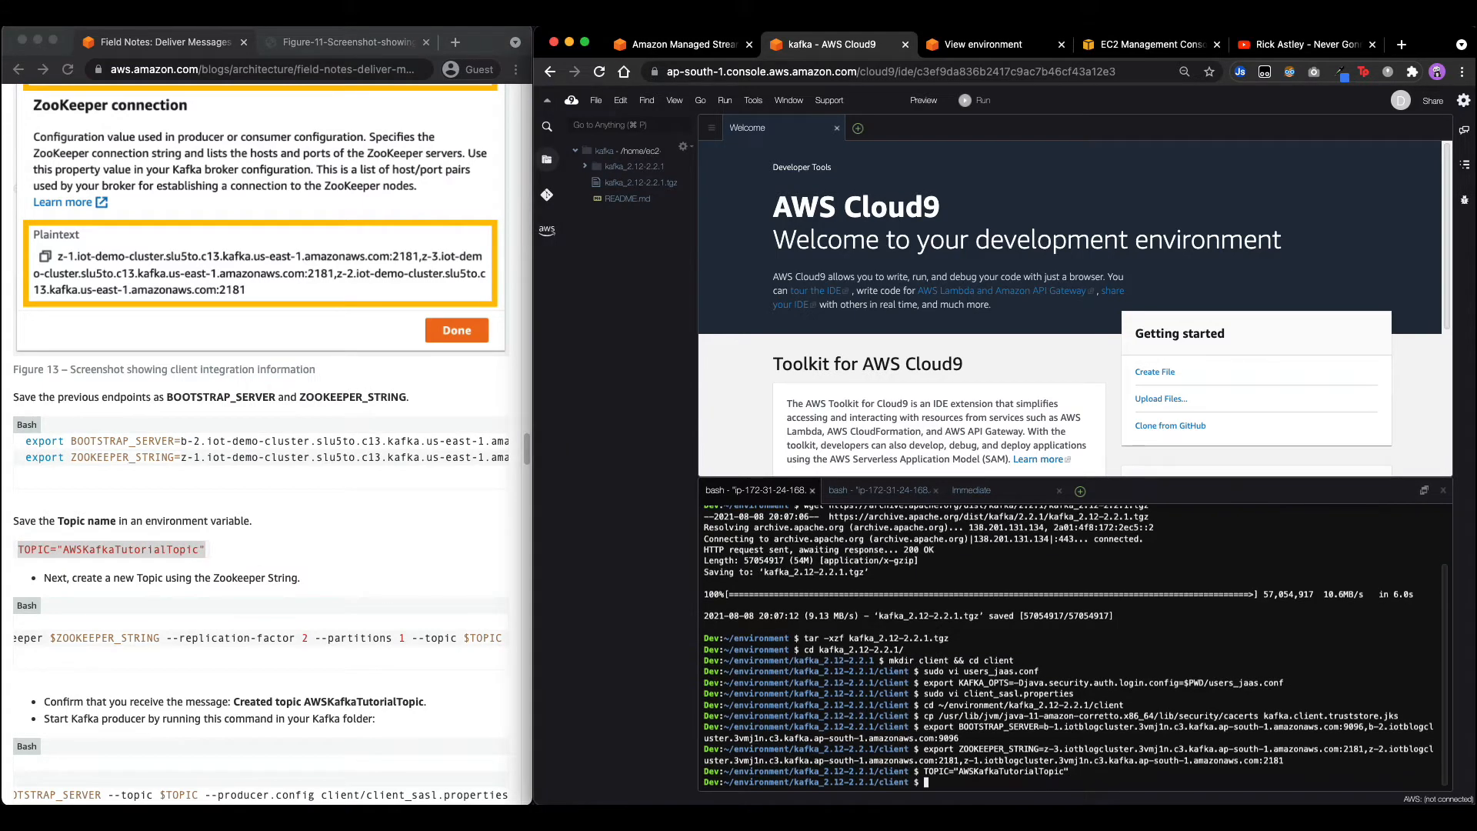
left_click(177, 594)
scroll(115, 634, "left", 5)
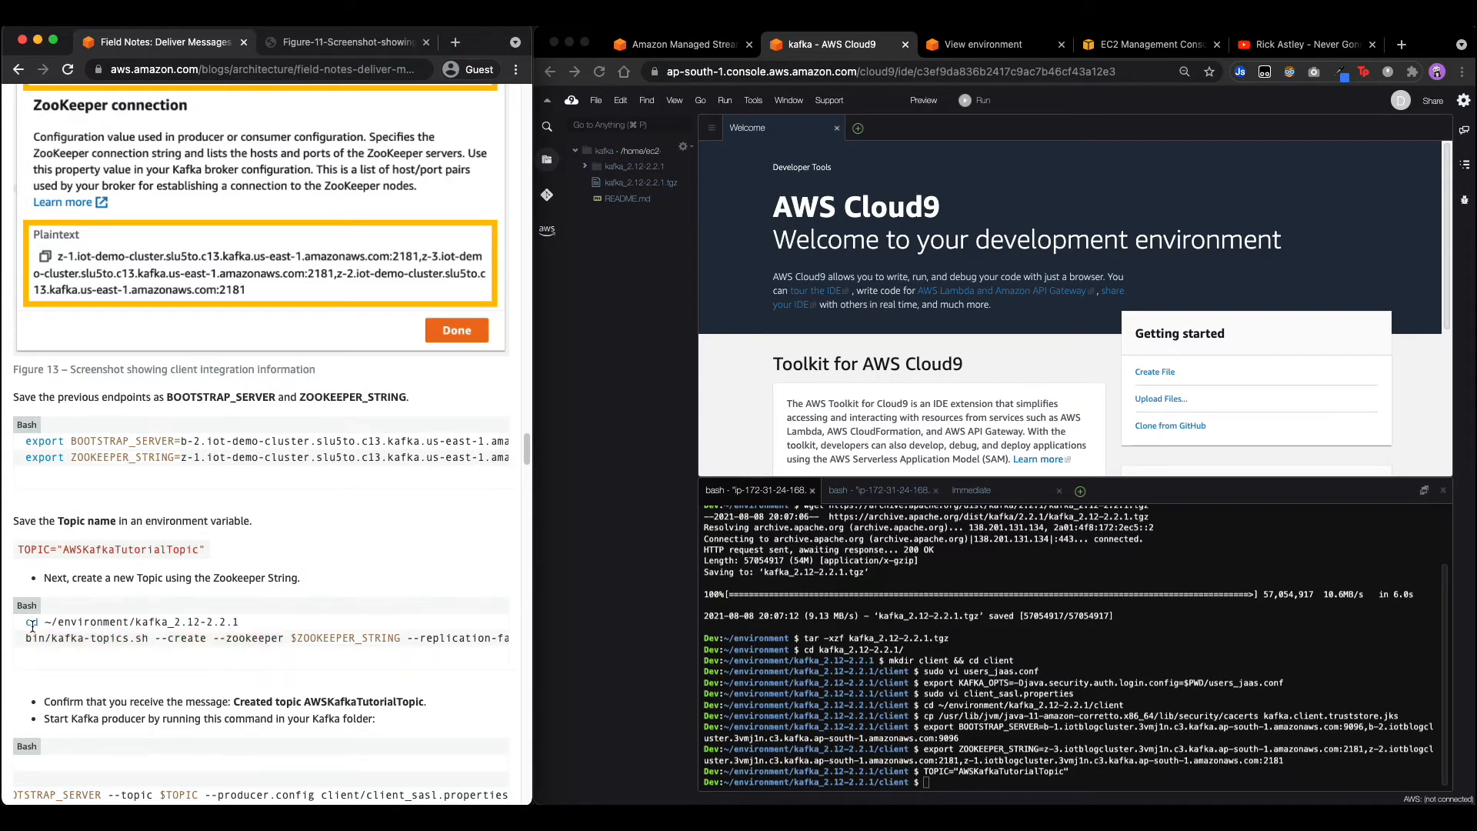
left_click_drag(29, 622, 296, 625)
key("super+c")
left_click(990, 700)
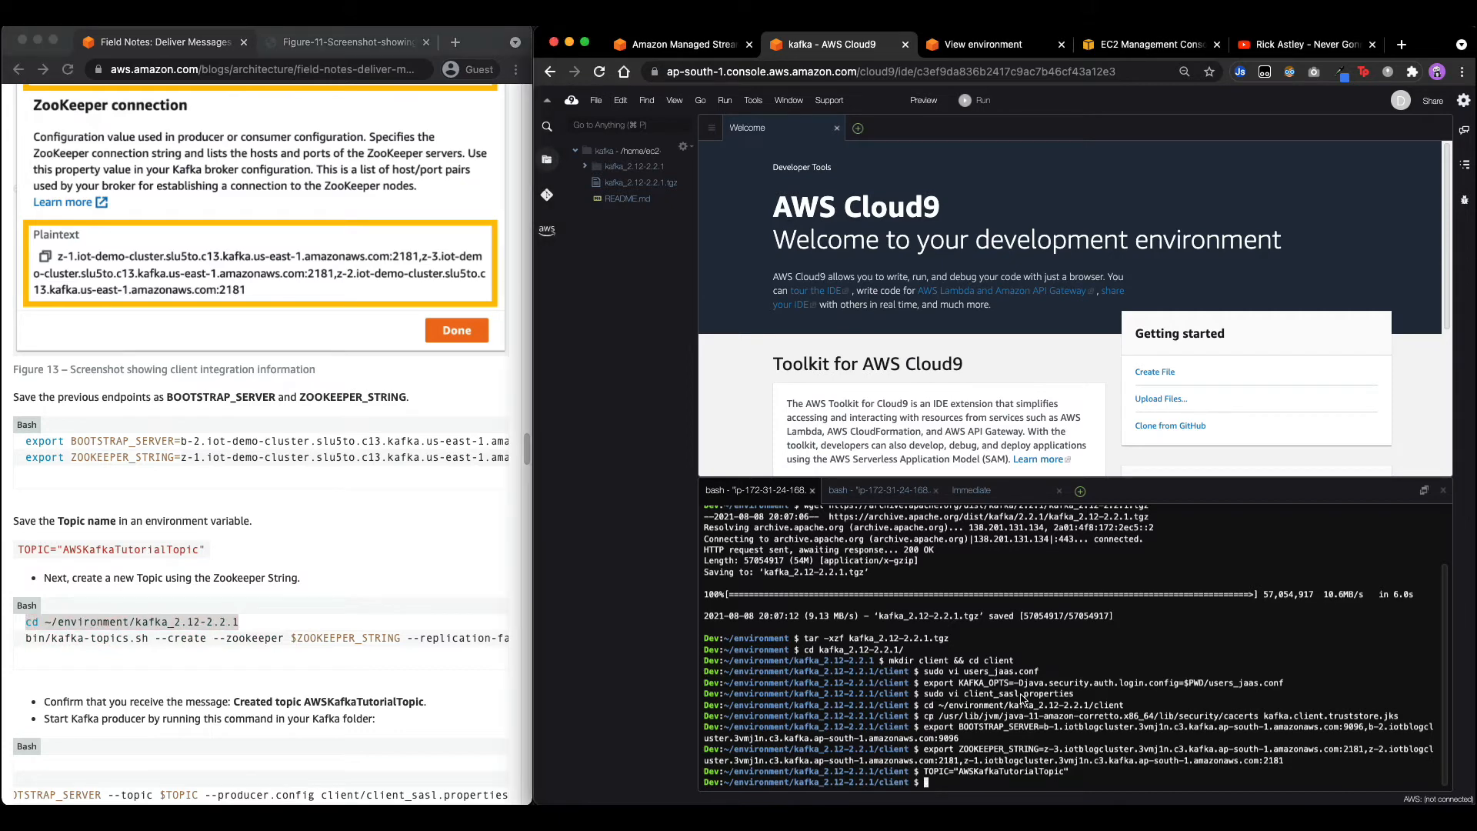
key("super+v")
key("Return")
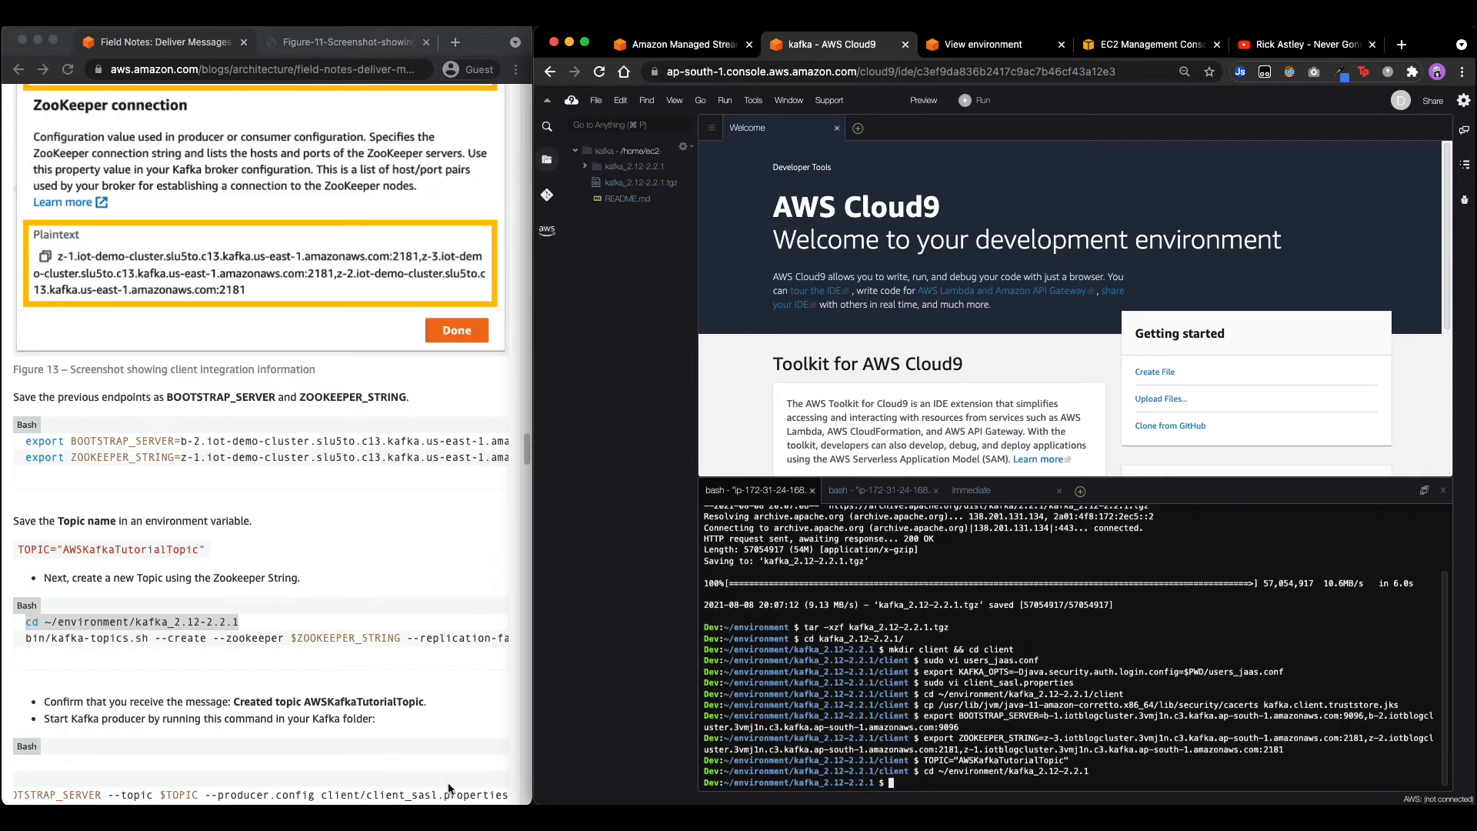
Run bin/kafka-topics.sh --create with the ZooKeeper string to create AWSKafkaTutorialTopic.
left_click(26, 641)
left_click_drag(25, 641, 536, 642)
key("super+c")
left_click(743, 728)
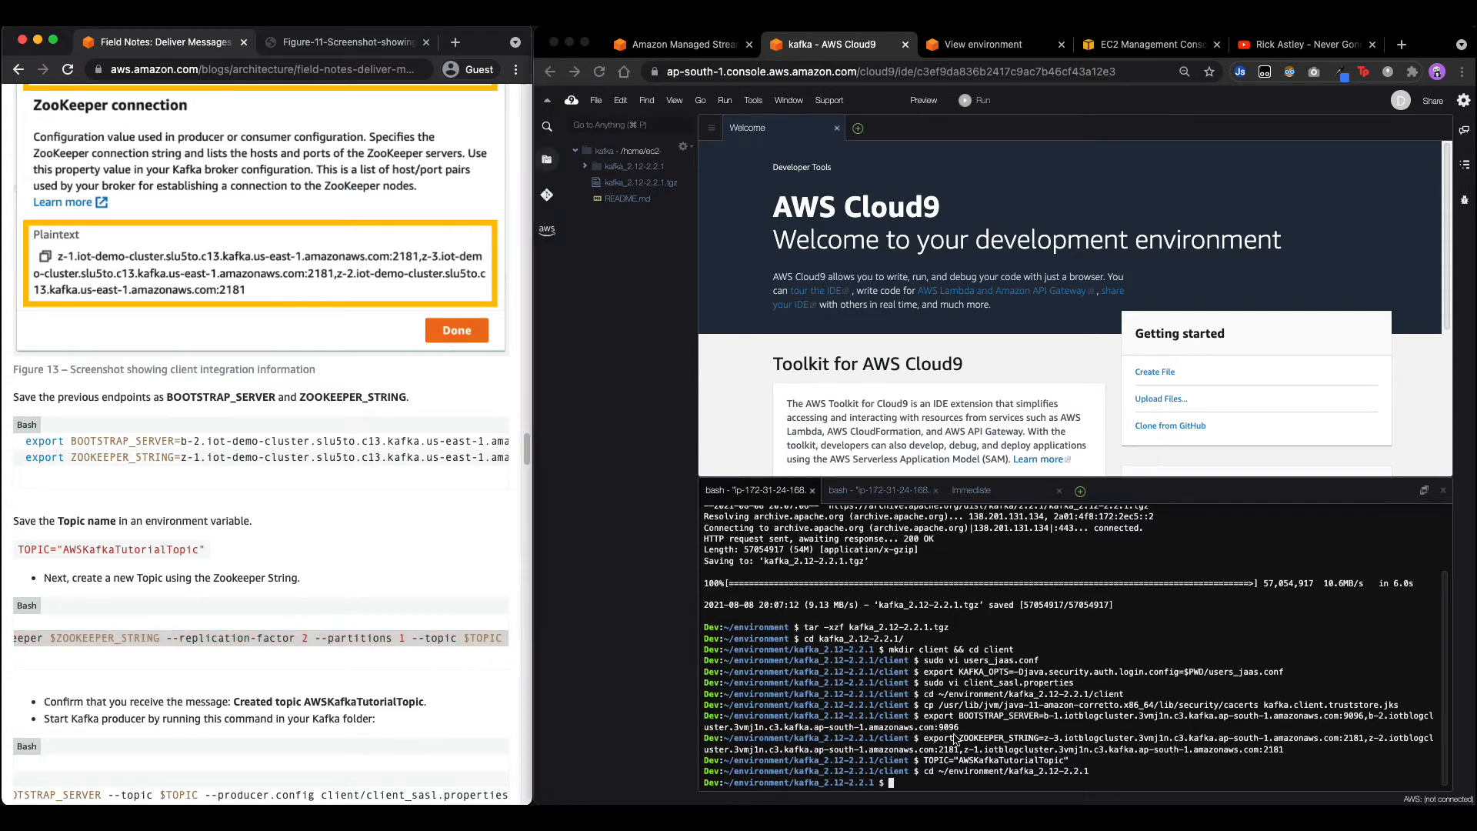
key("super+v")
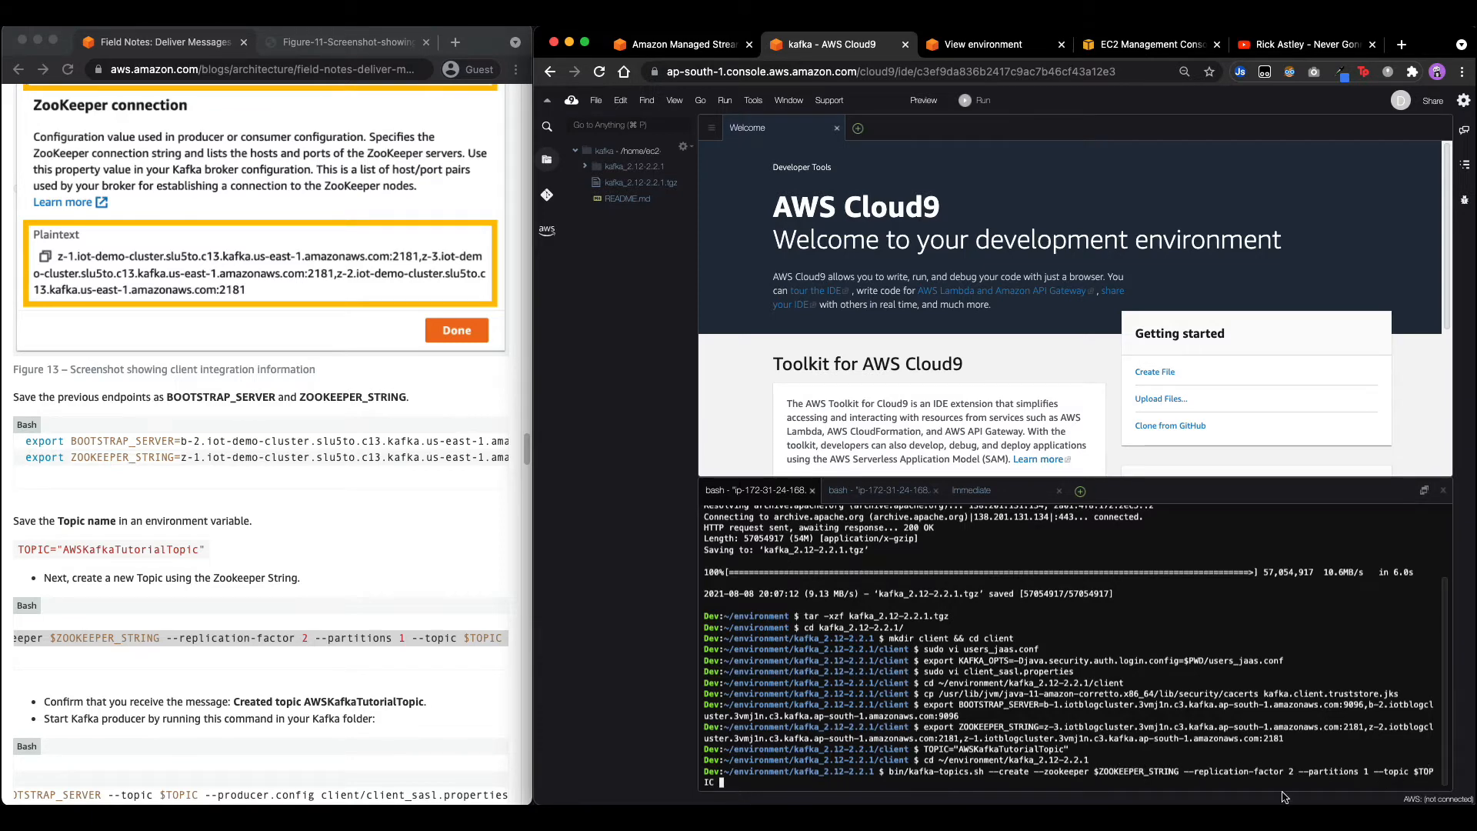
key("Return")
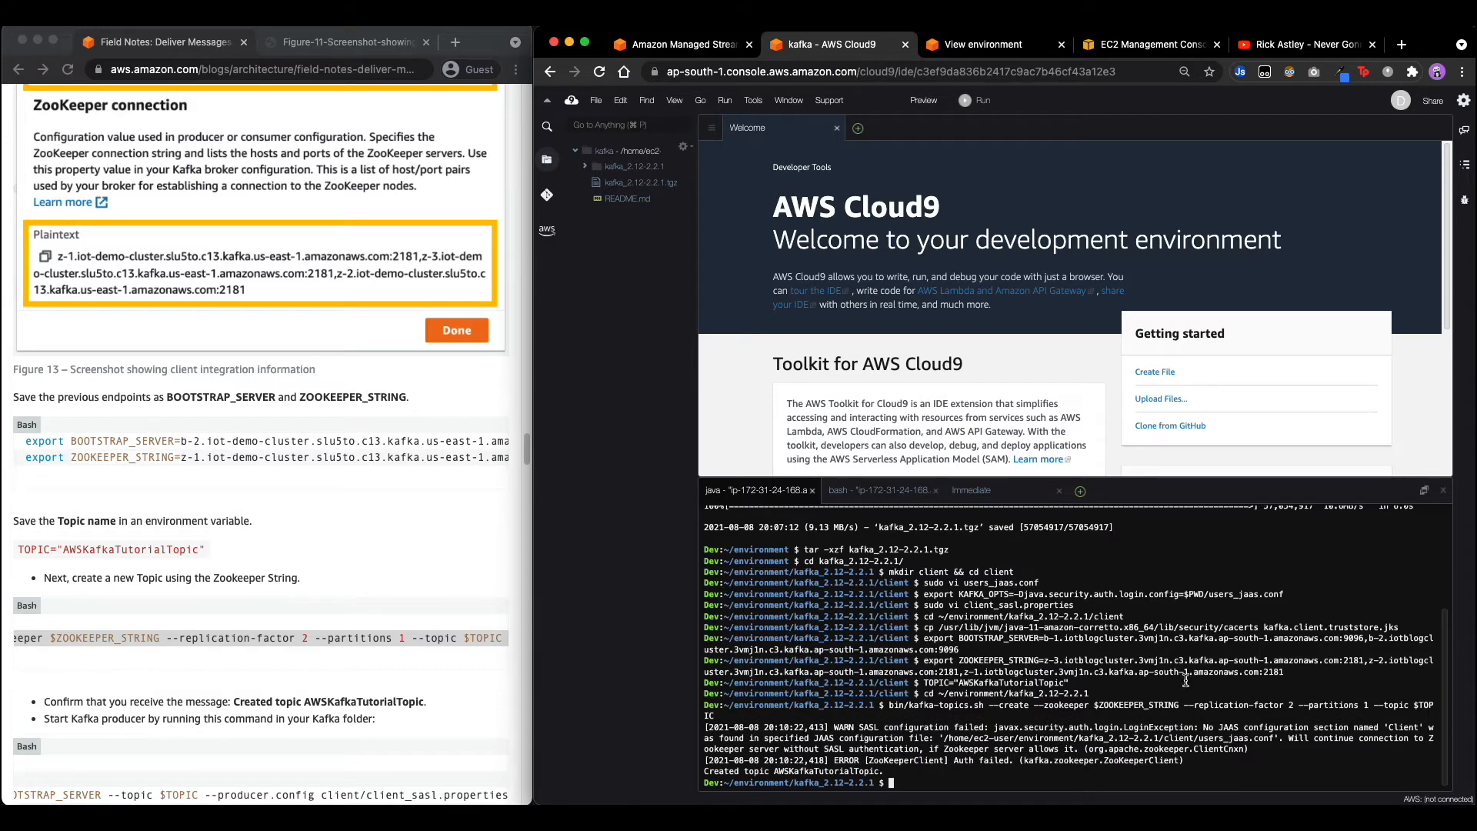
scroll(216, 643, "down", 5)
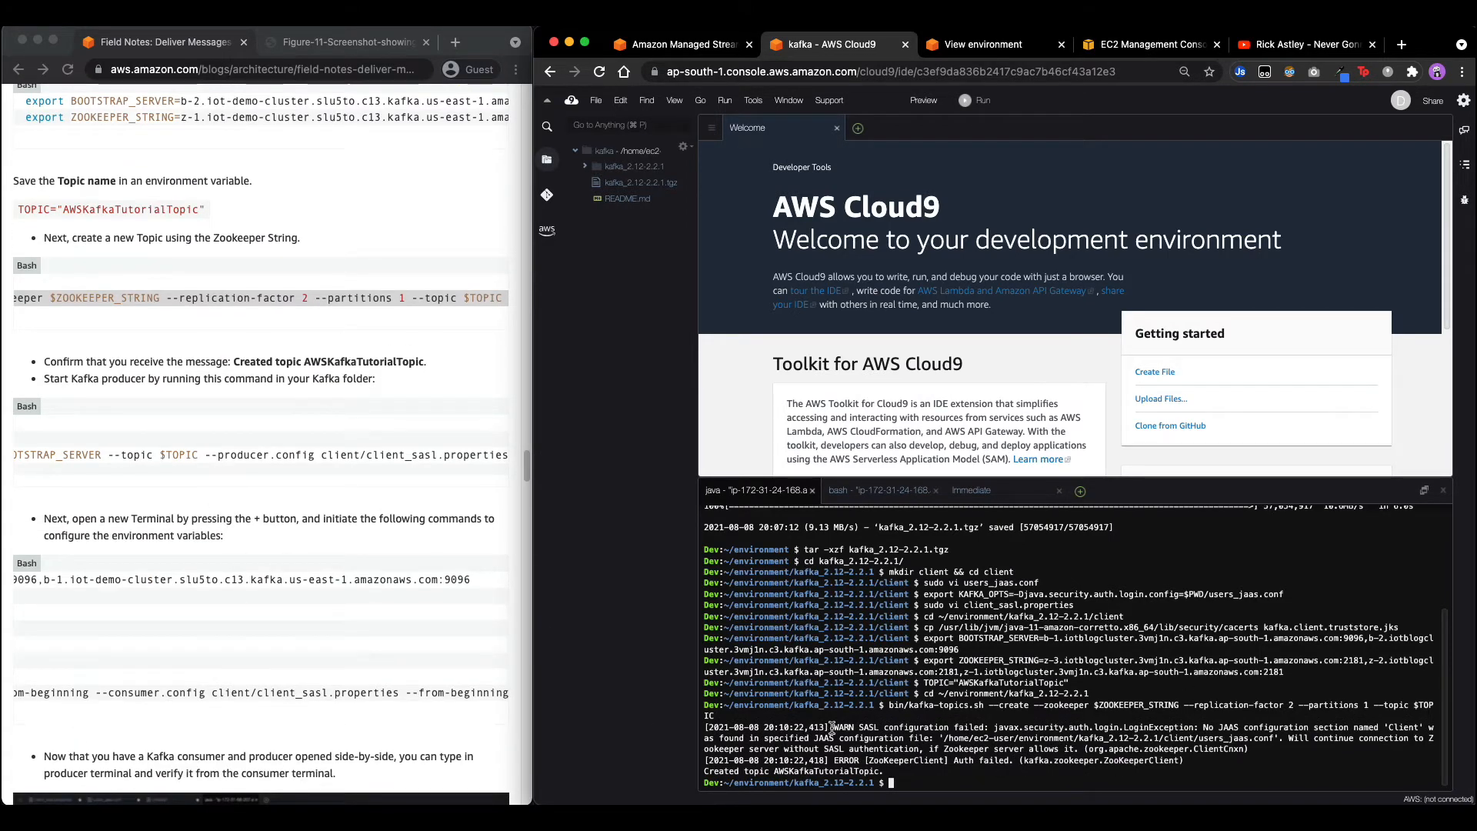
Change the terminal back into the kafka_2.12-2.2.1 folder.
left_click_drag(97, 579, 4, 579)
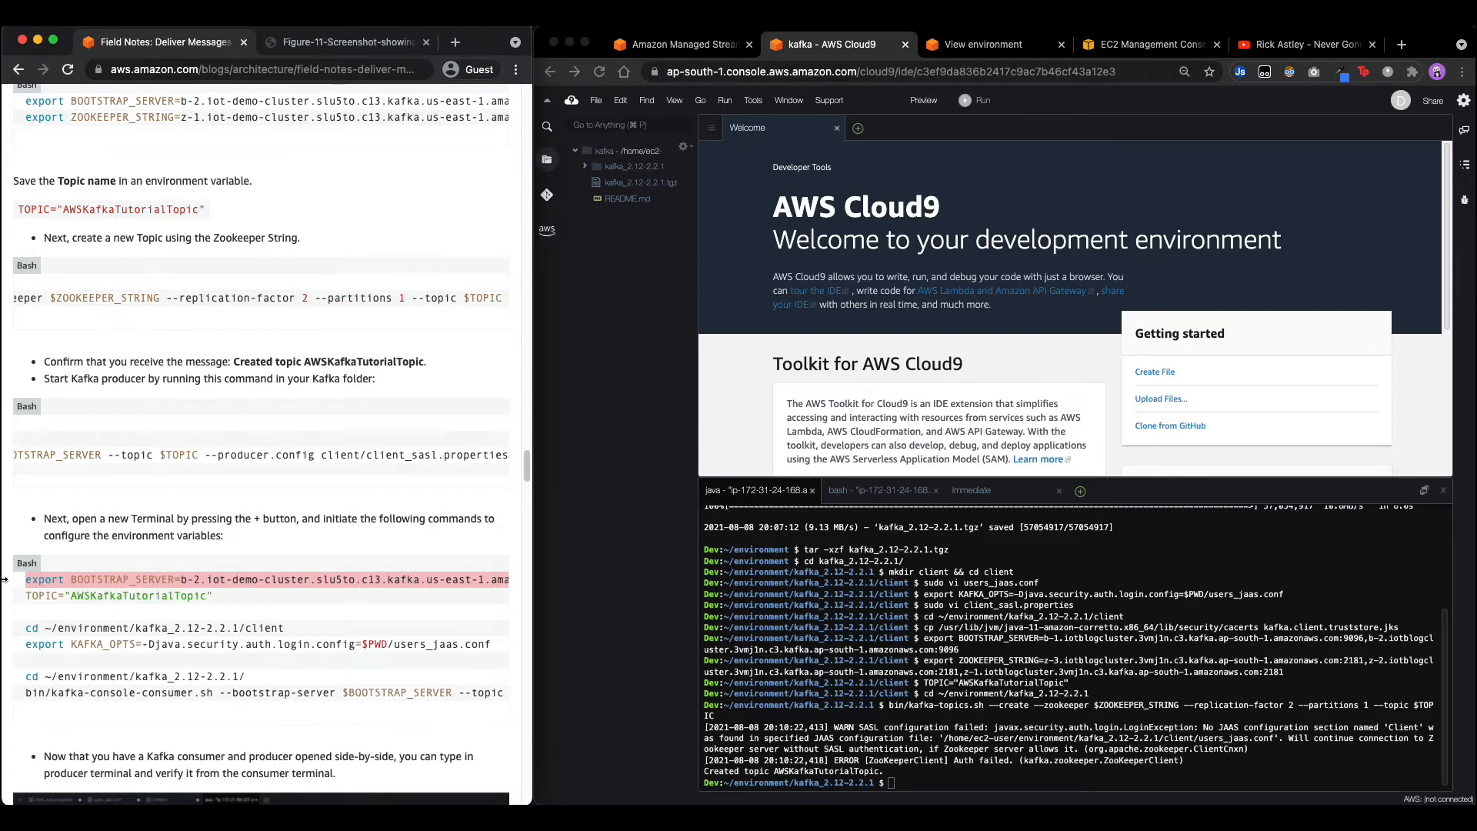
left_click(31, 579)
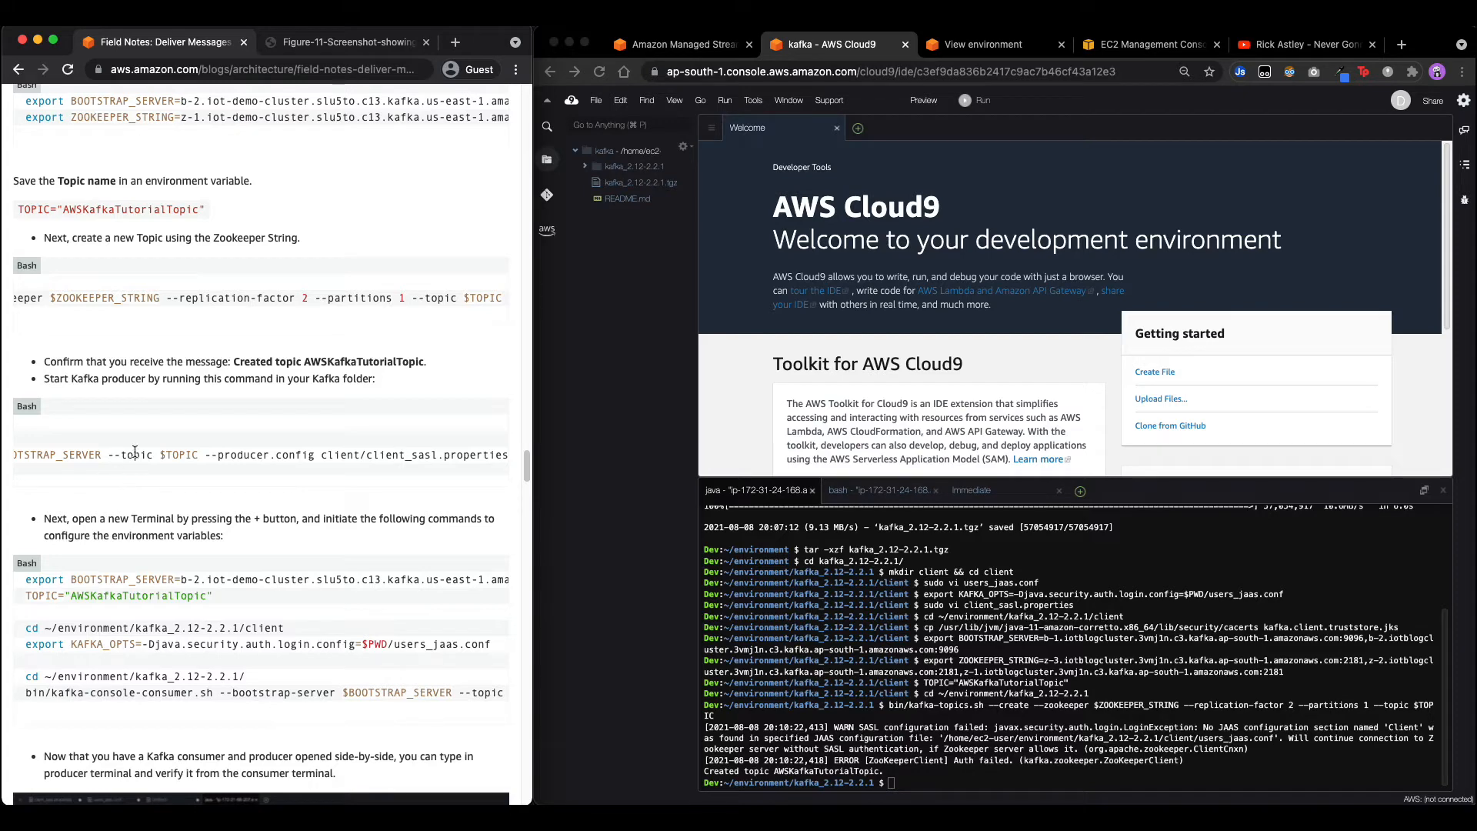
left_click_drag(134, 455, 22, 471)
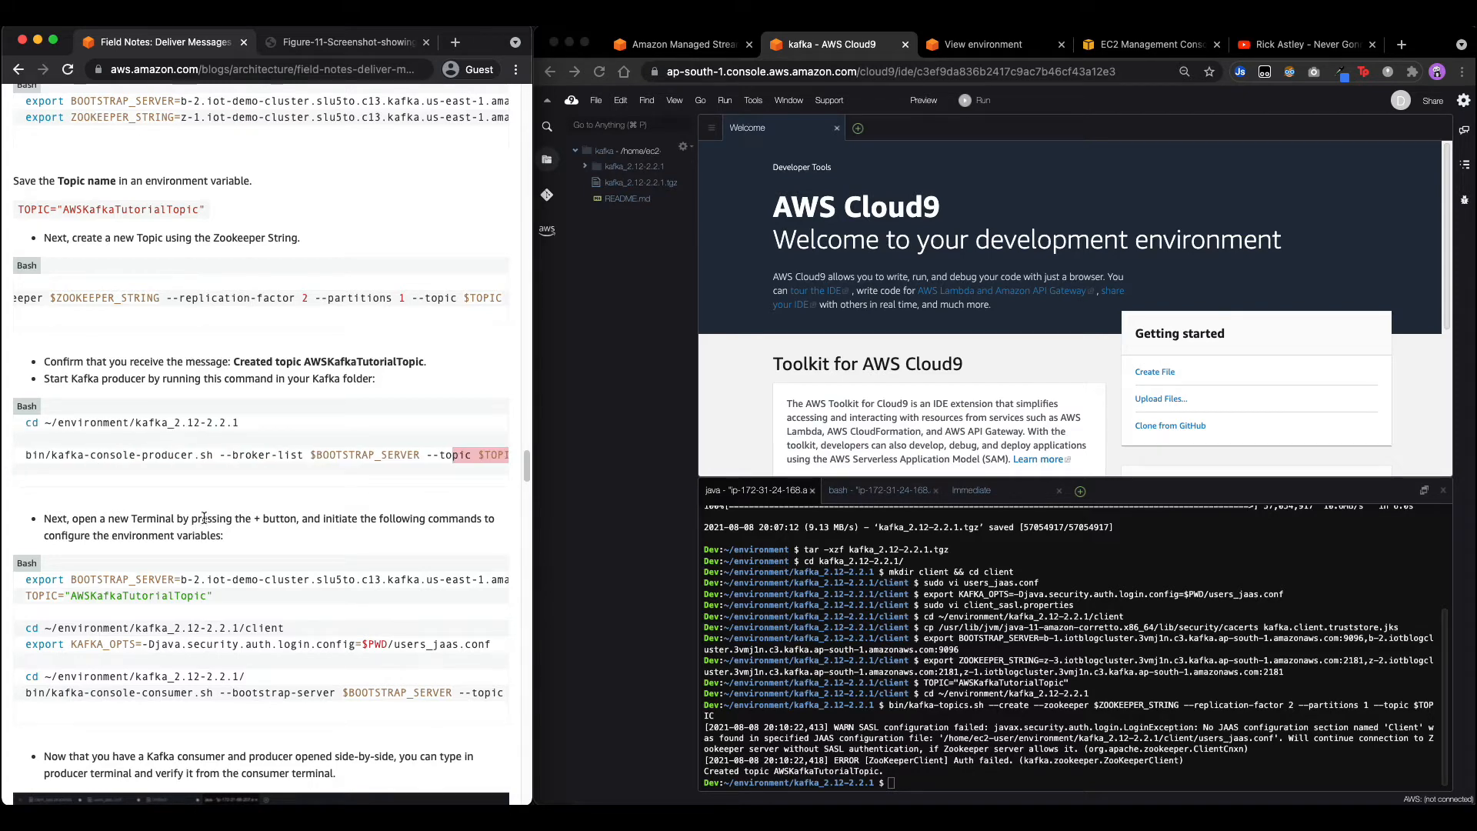
left_click_drag(253, 362, 416, 363)
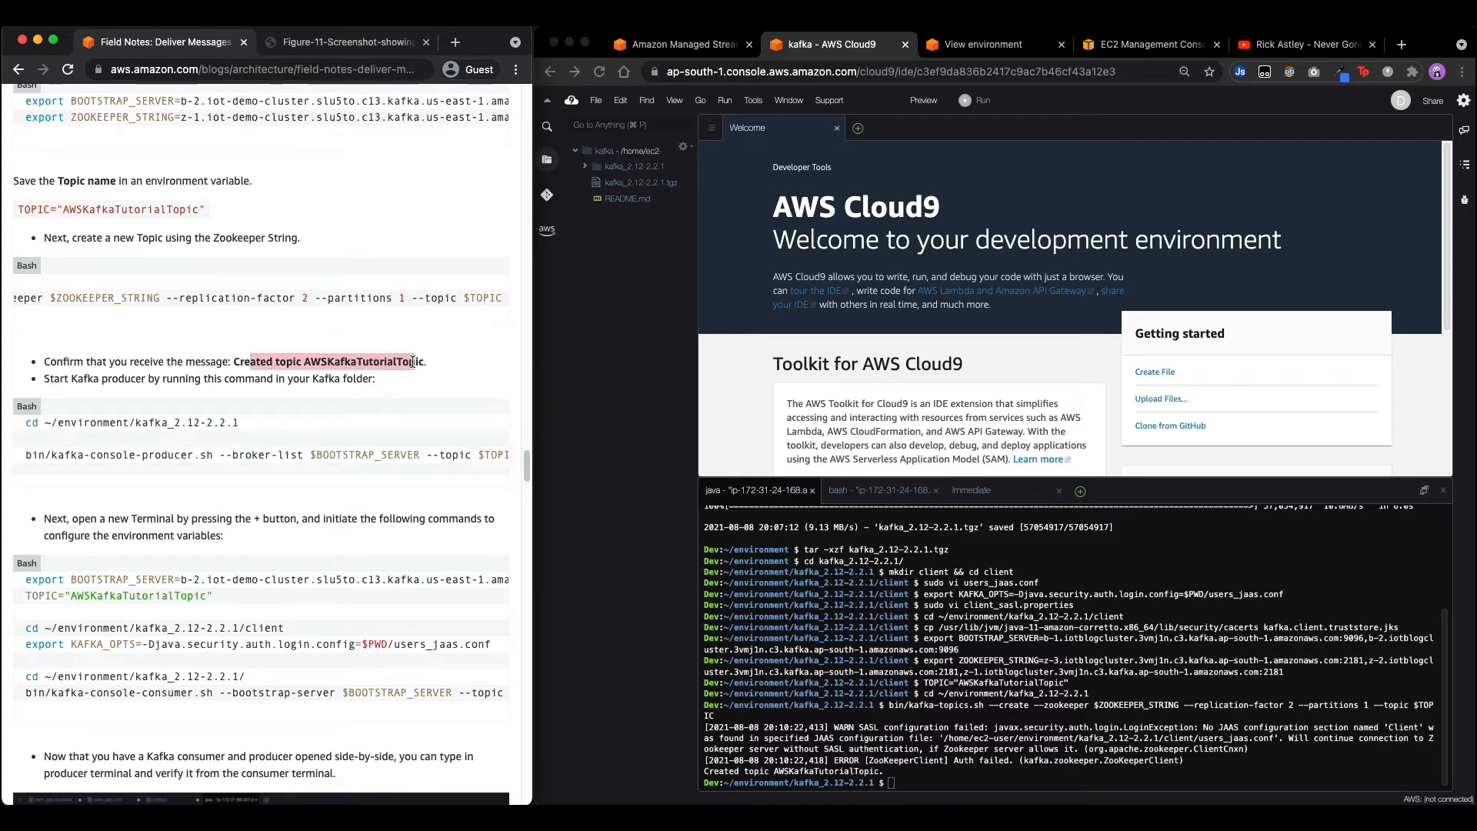
left_click(324, 381)
left_click_drag(26, 426, 301, 427)
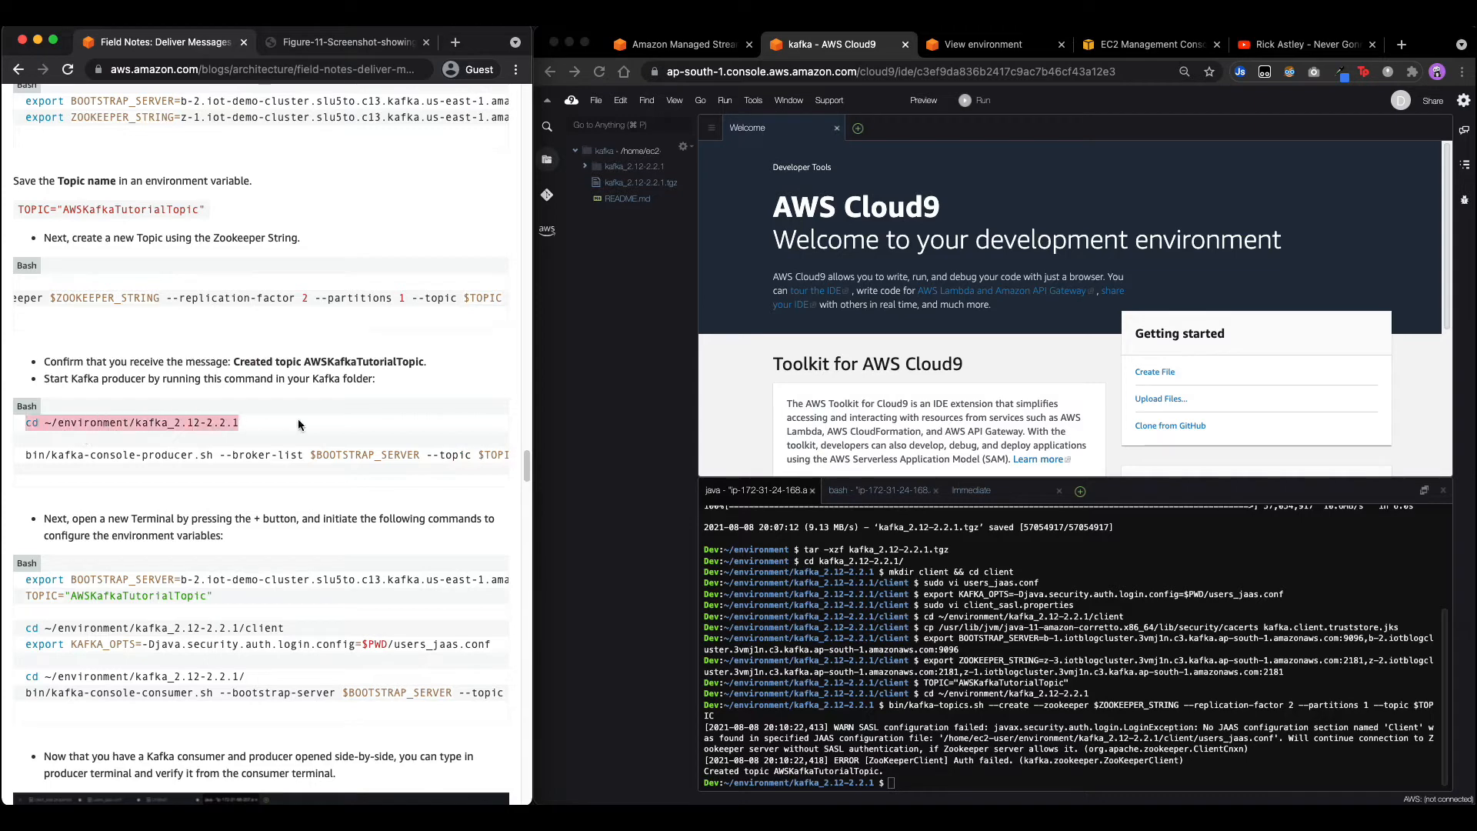
left_click(910, 760)
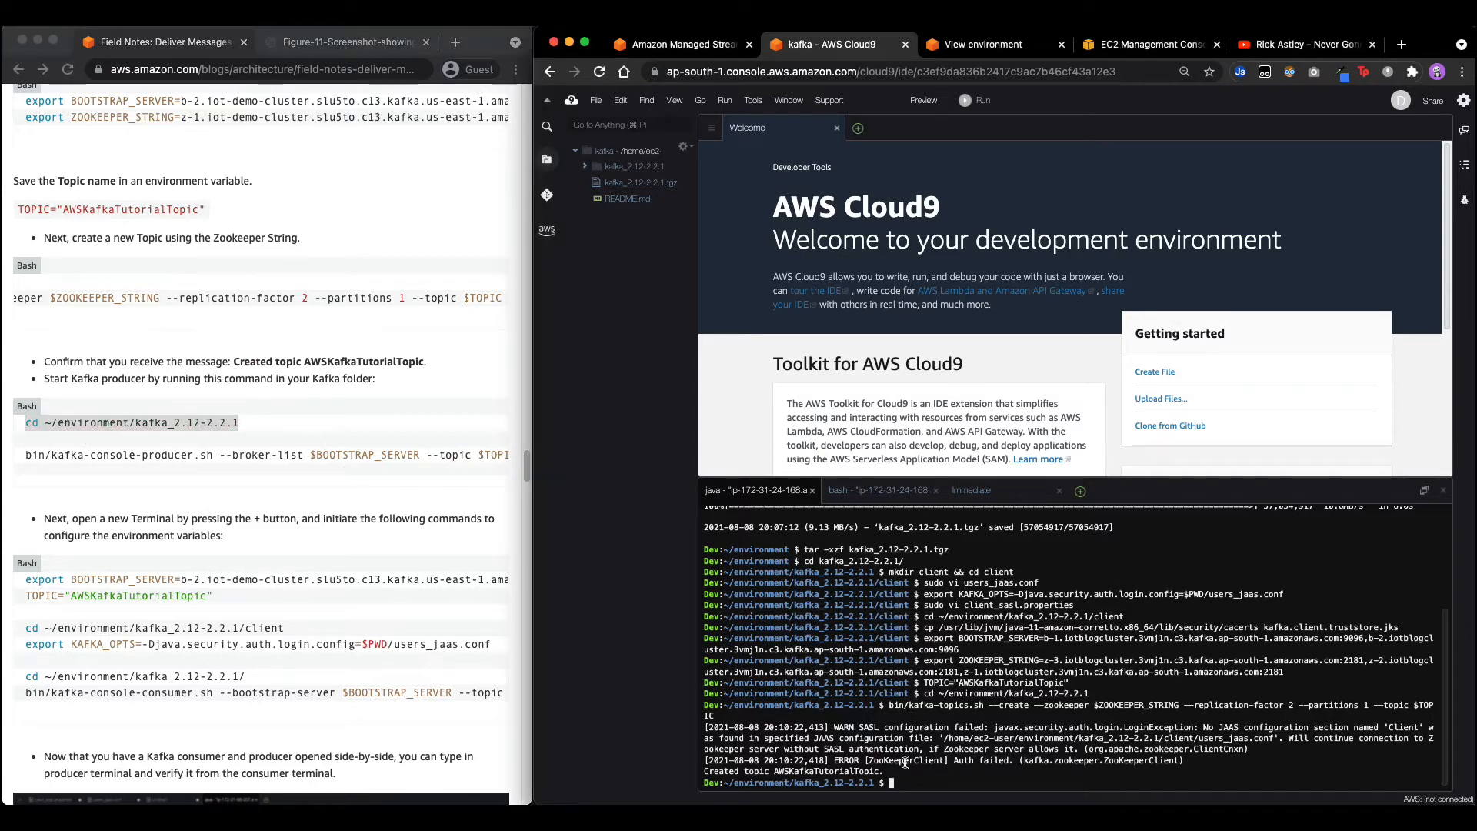
key("super+v")
key("Return")
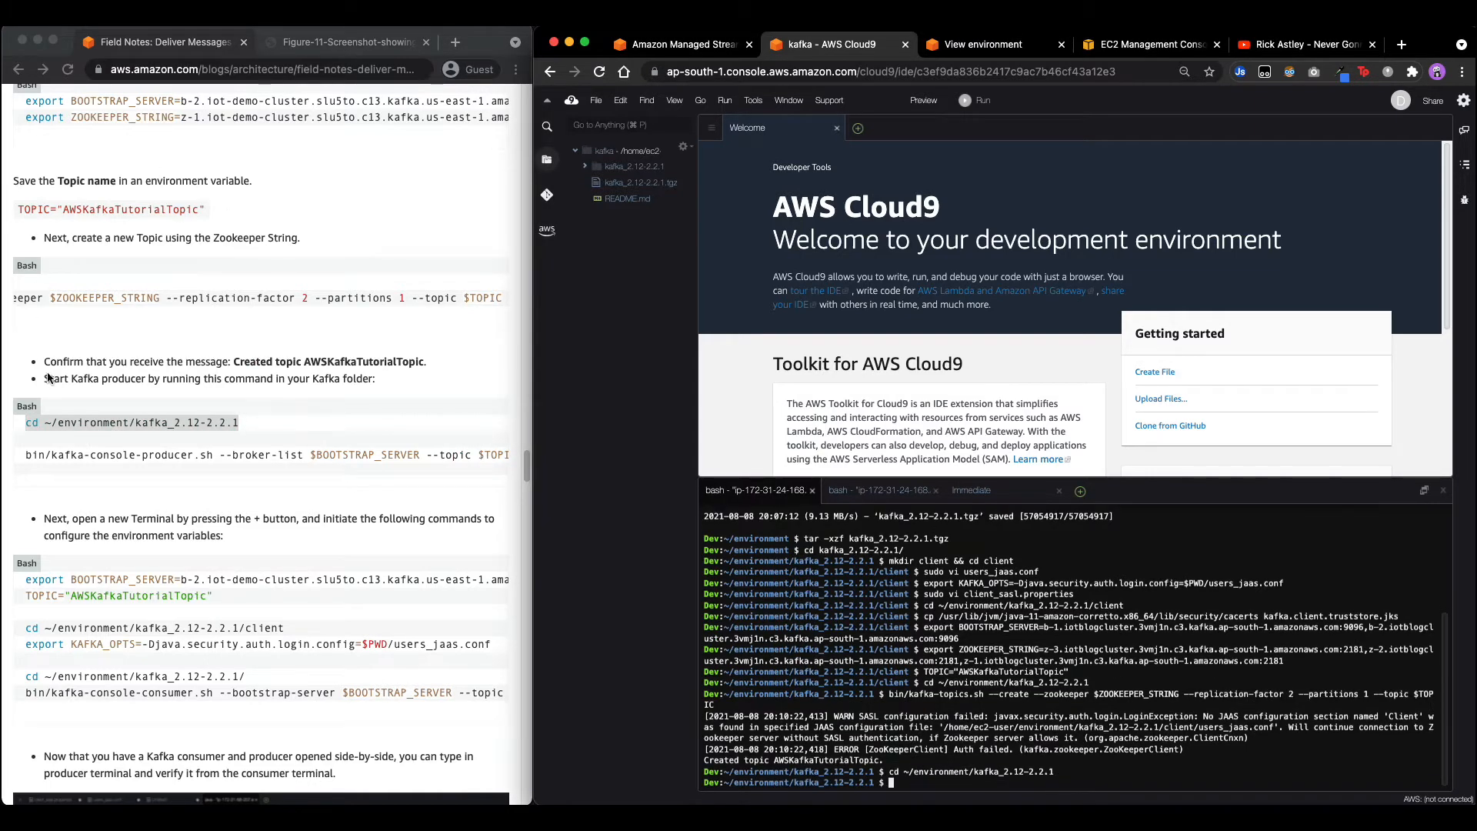
Run kafka-console-producer.sh on $BOOTSTRAP_SERVER and $TOPIC with client/client_sasl.properties.
left_click(26, 456)
left_click_drag(25, 455, 589, 449)
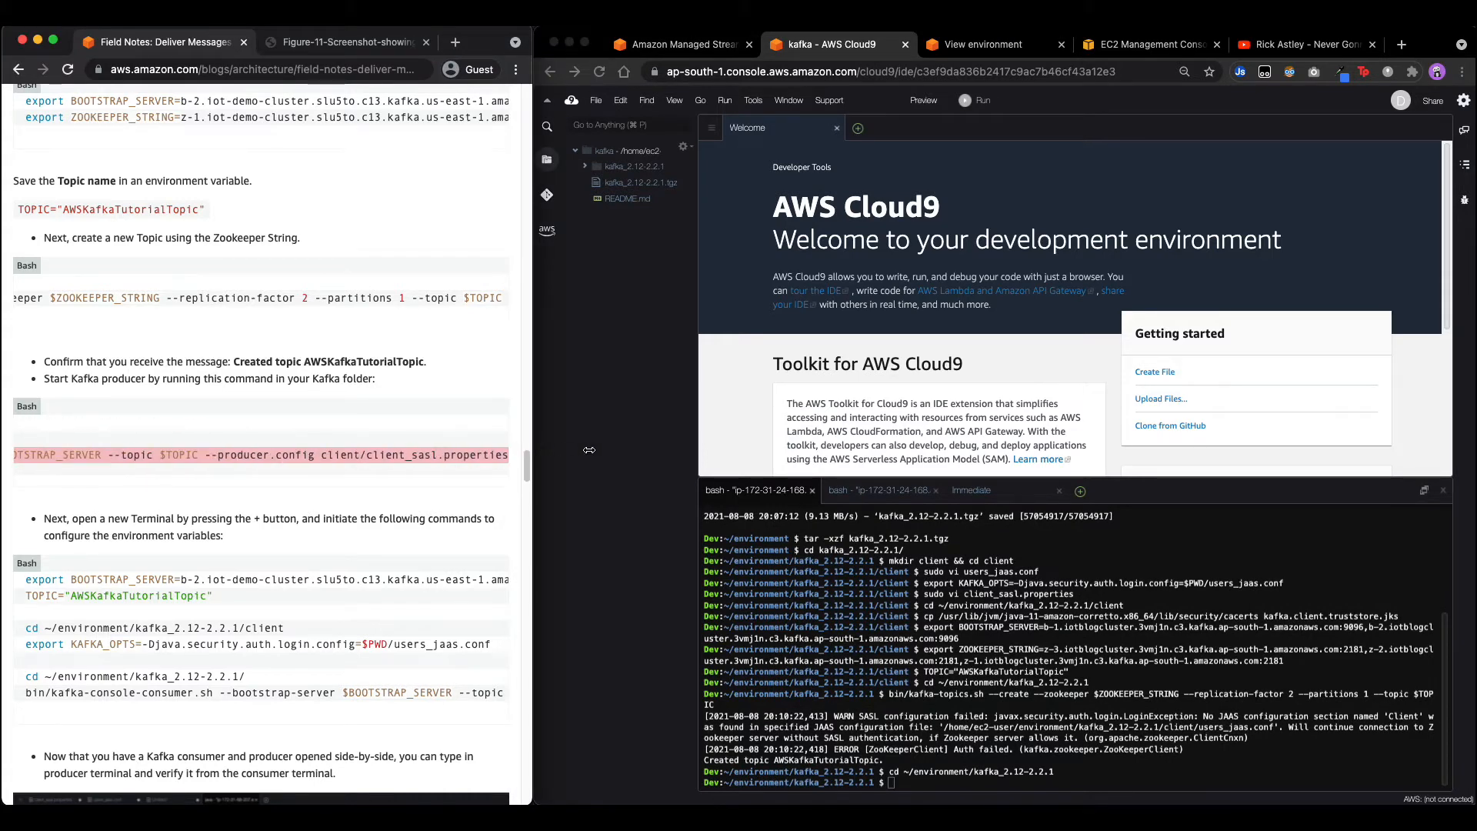
key("super+c")
left_click(585, 450)
key("super+v")
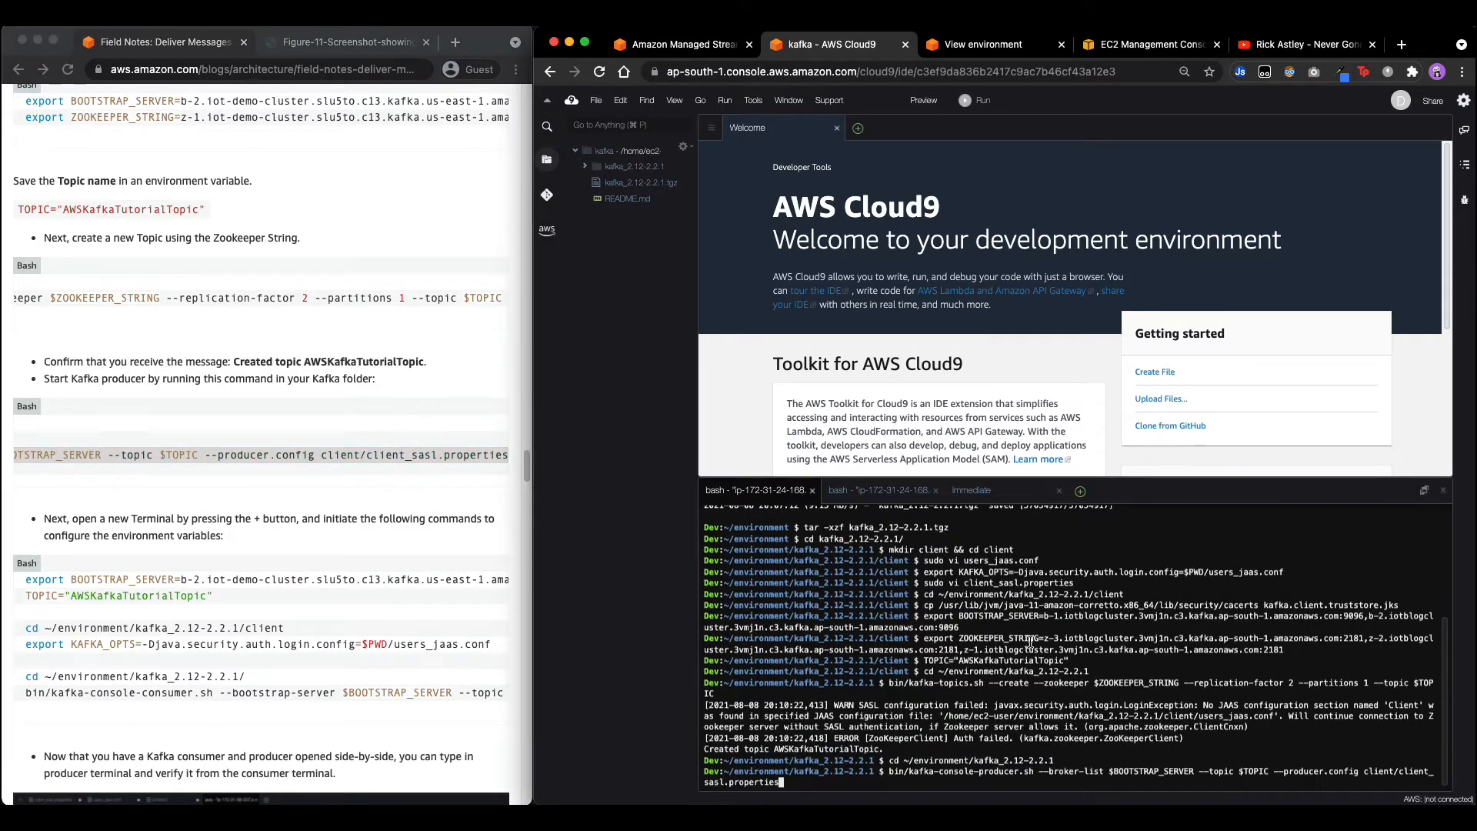
key("Return")
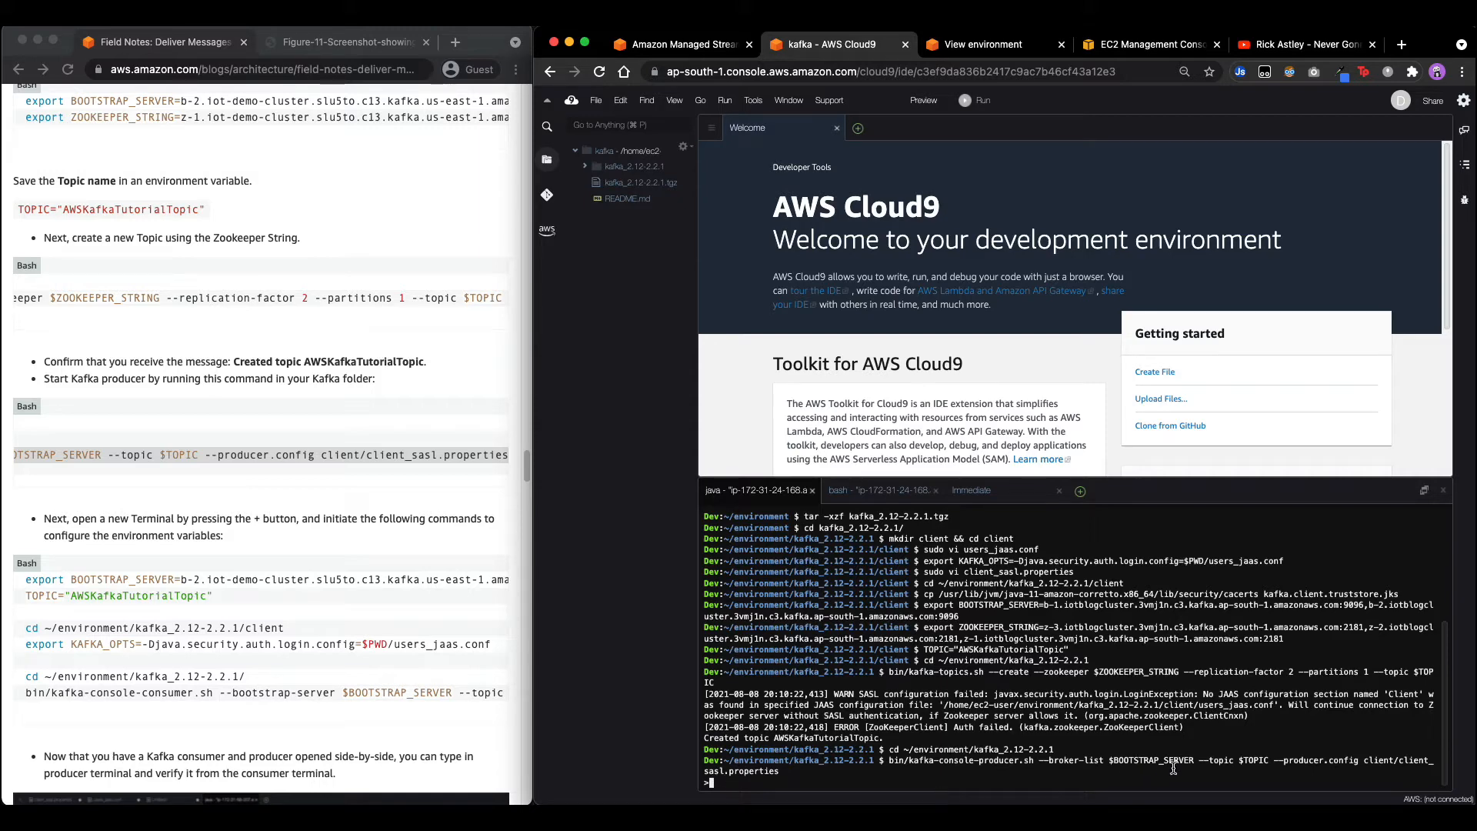
Clear the failed producer output from the second terminal.
left_click(877, 490)
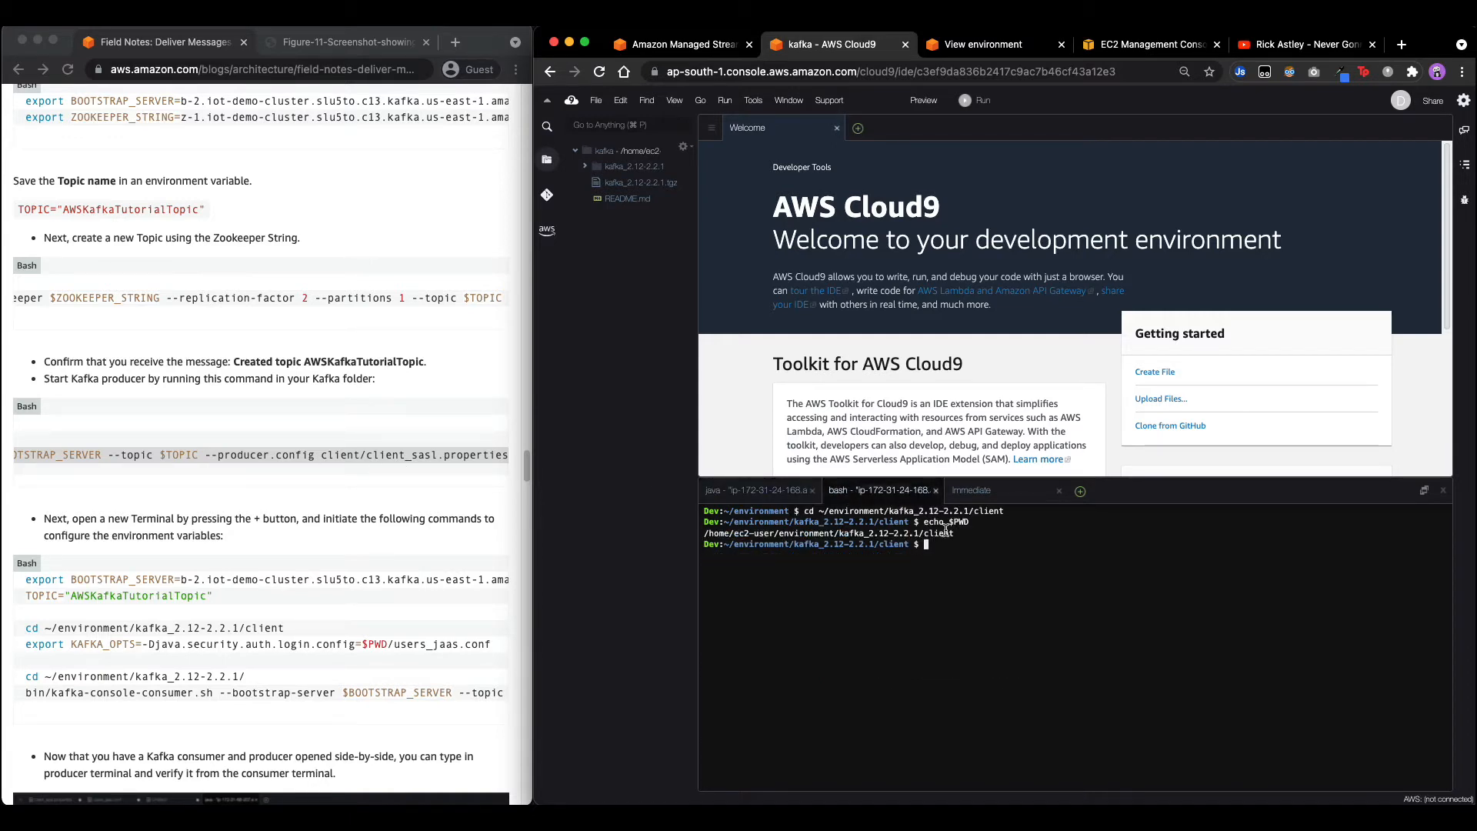
scroll(224, 496, "down", 2)
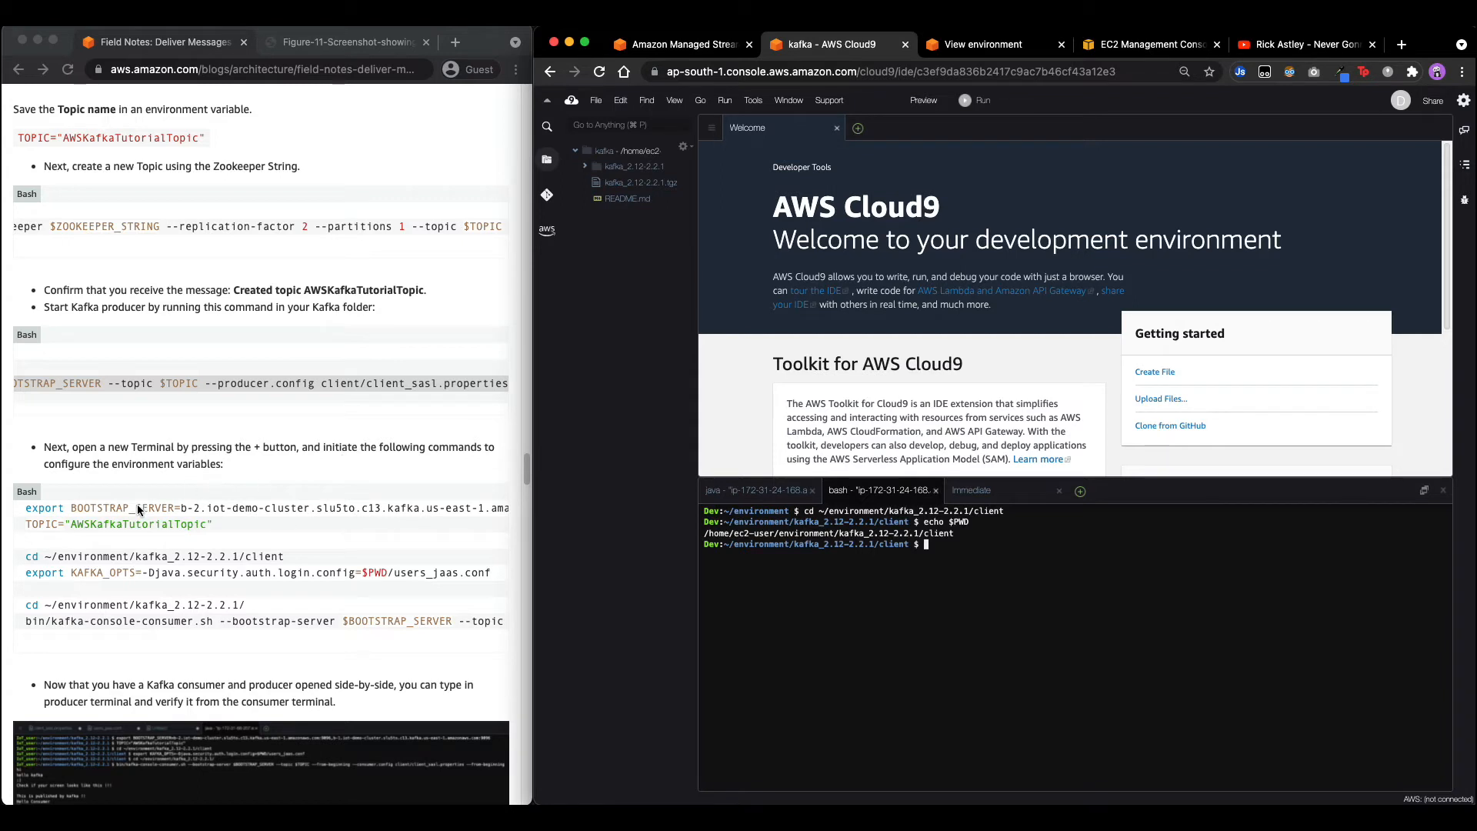
left_click(32, 519)
left_click_drag(26, 508, 174, 507)
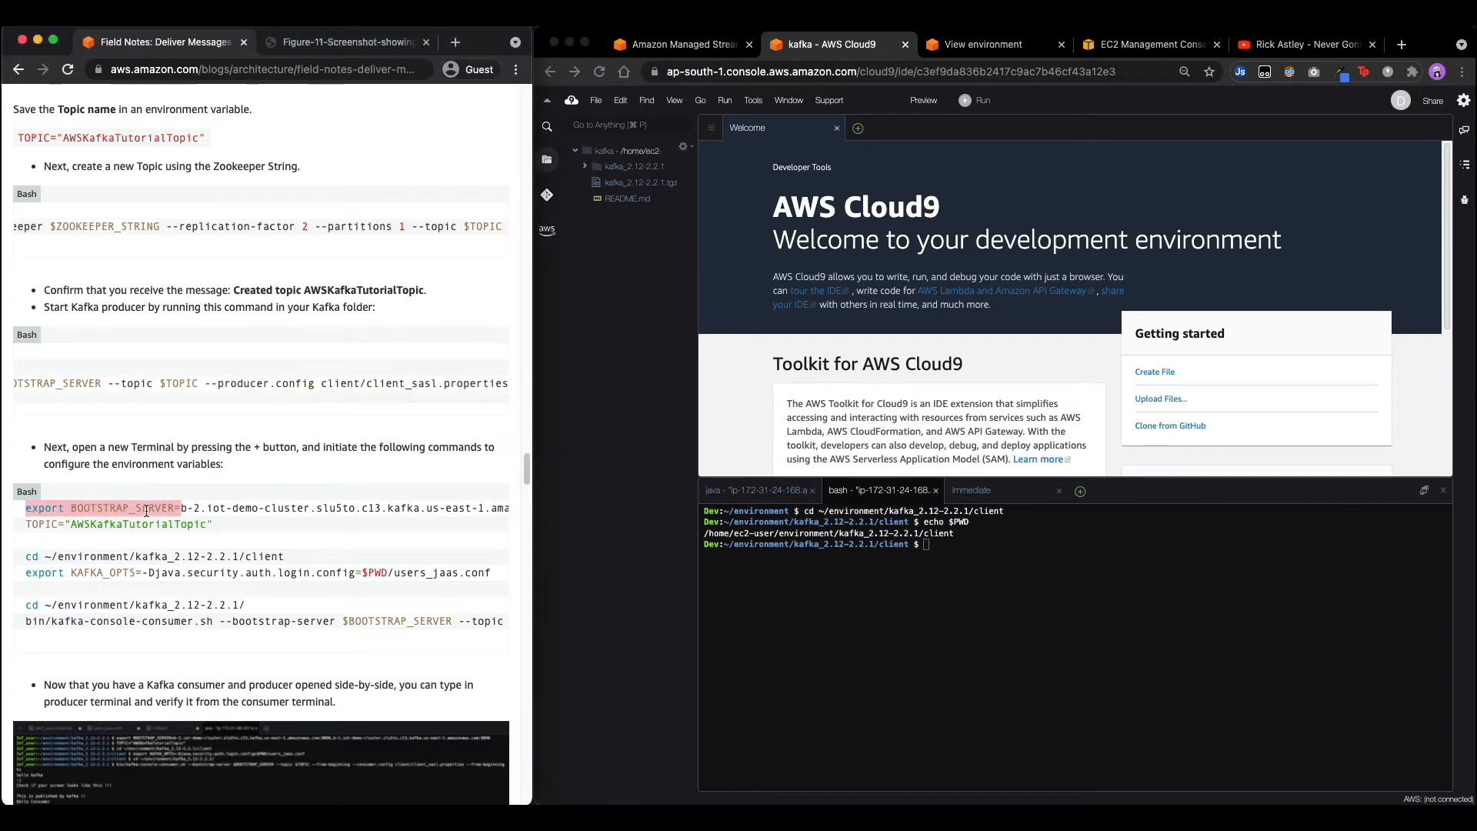
scroll(146, 510, "up", 3)
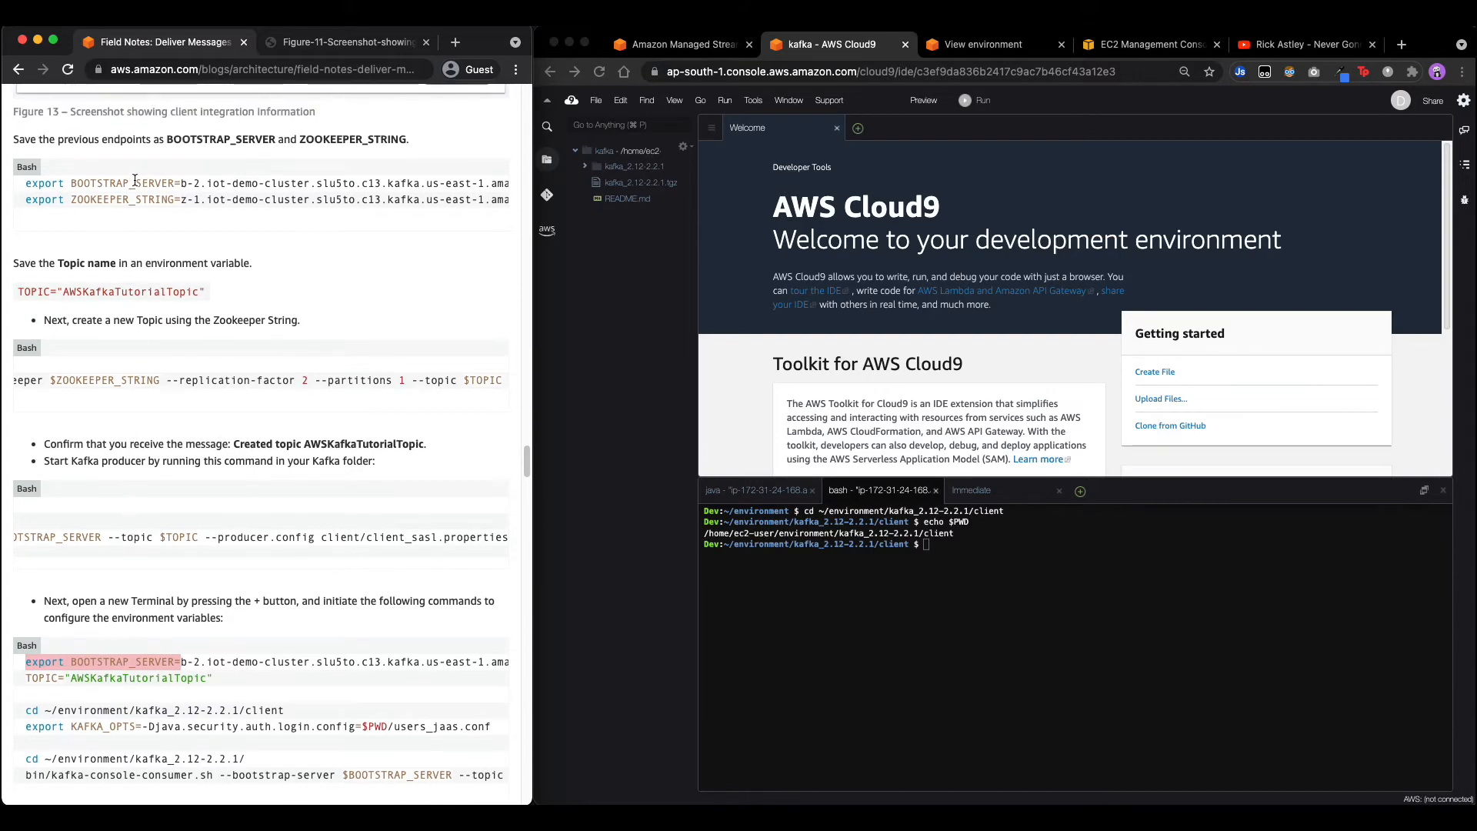
scroll(134, 180, "down", 5)
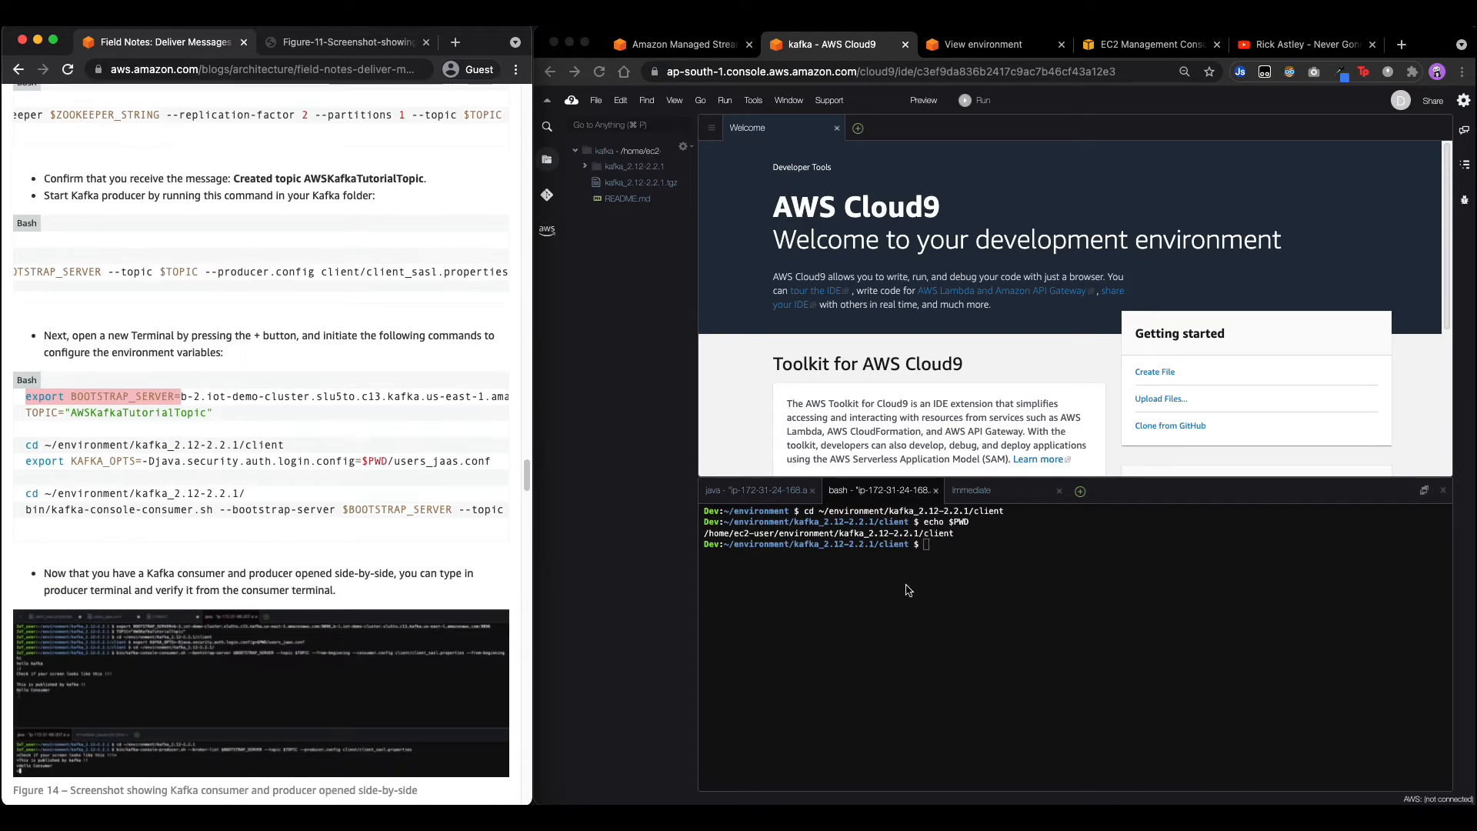
scroll(203, 363, "up", 2)
left_click(1014, 574)
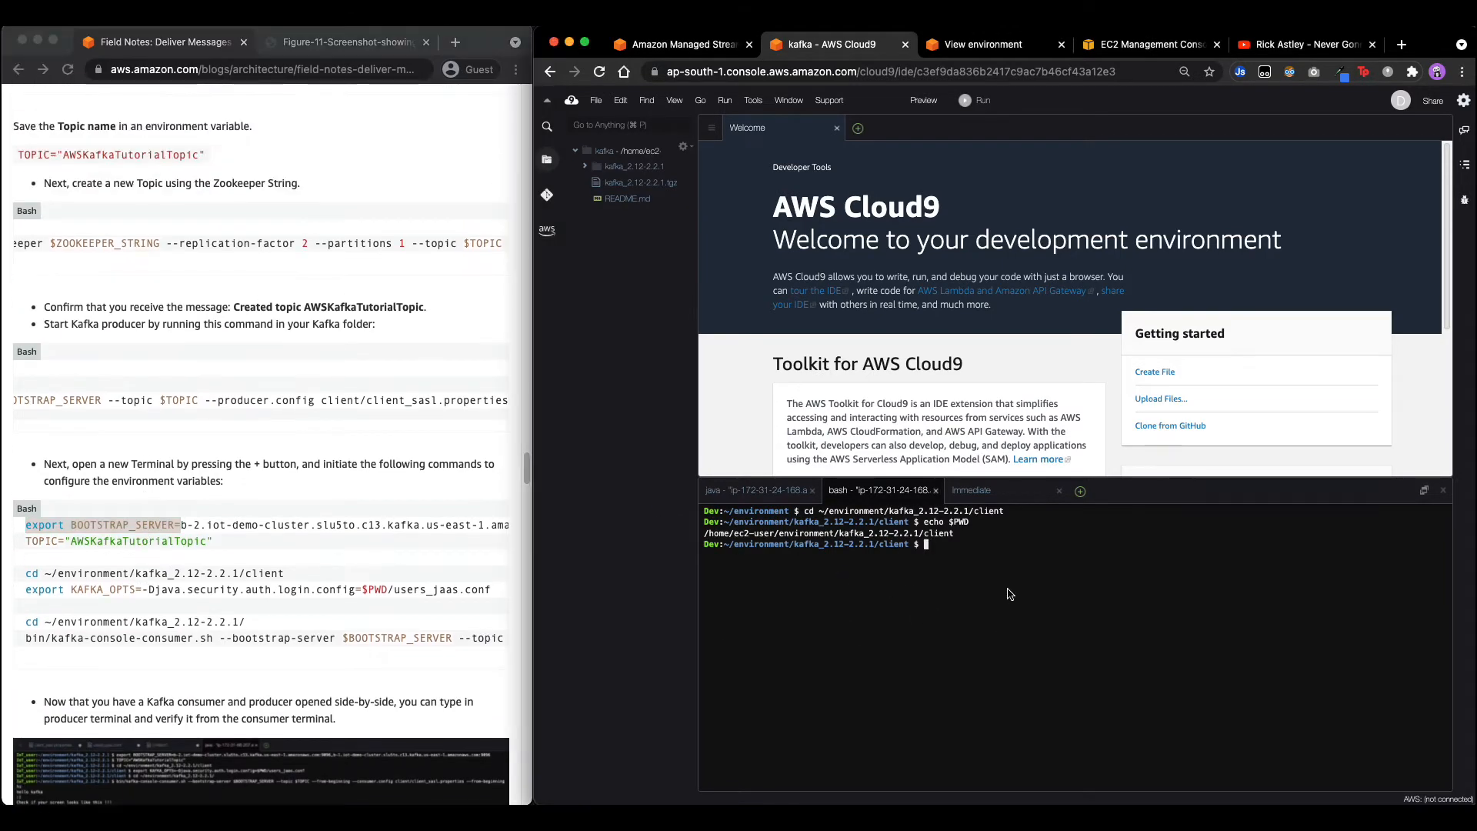
key("super+v")
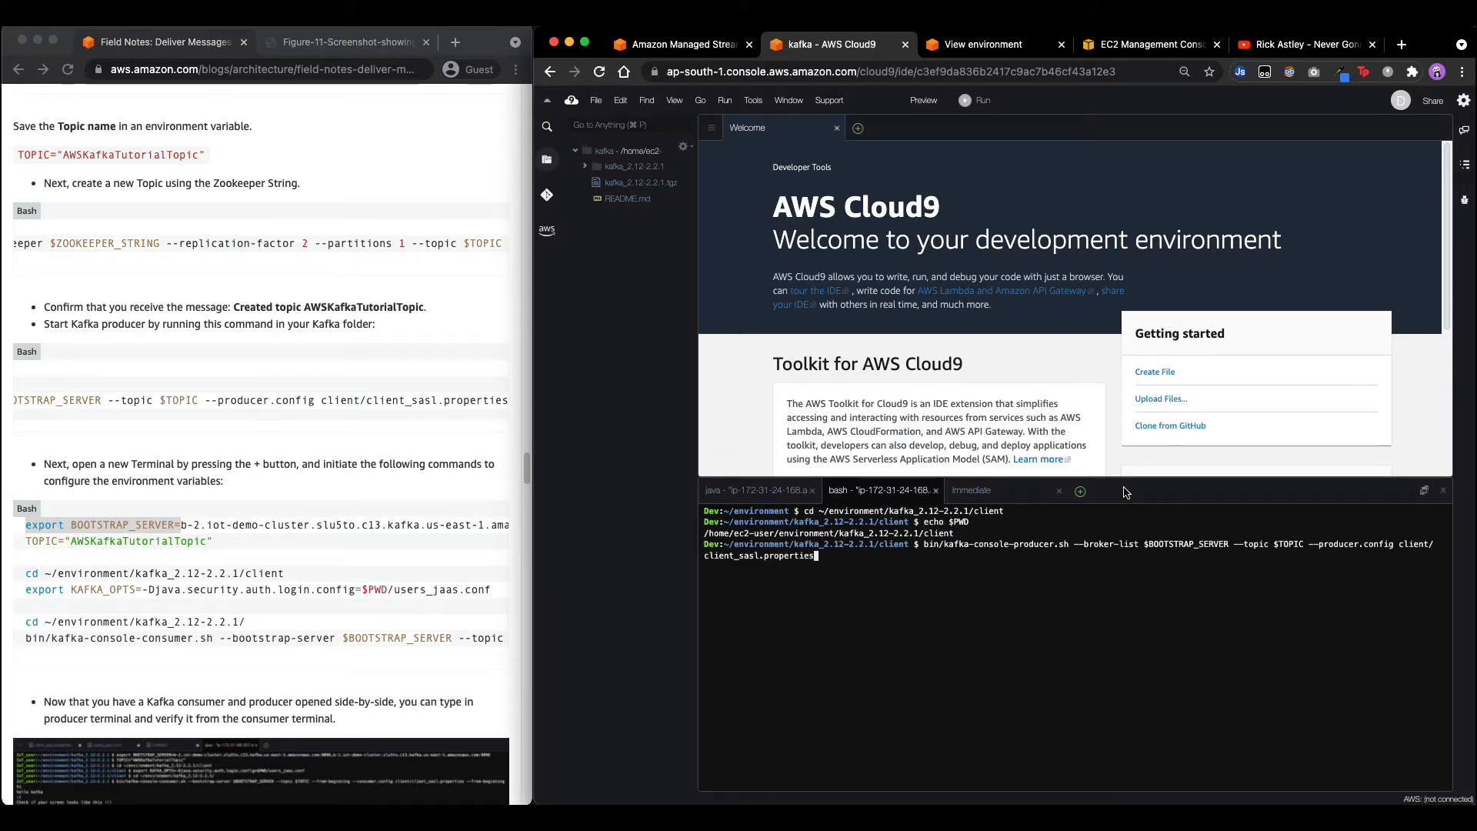
type("dszfs")
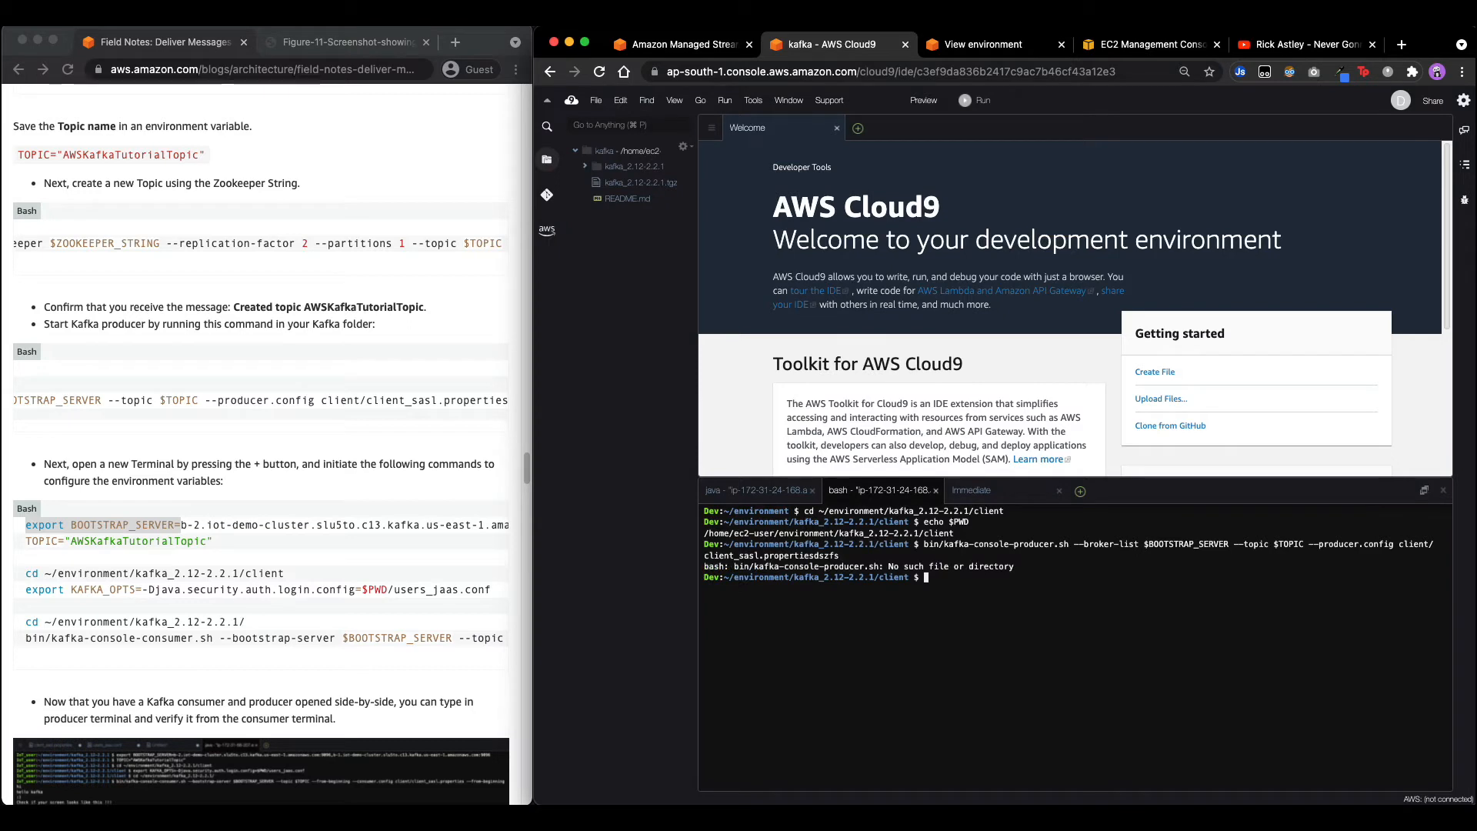
key("Return")
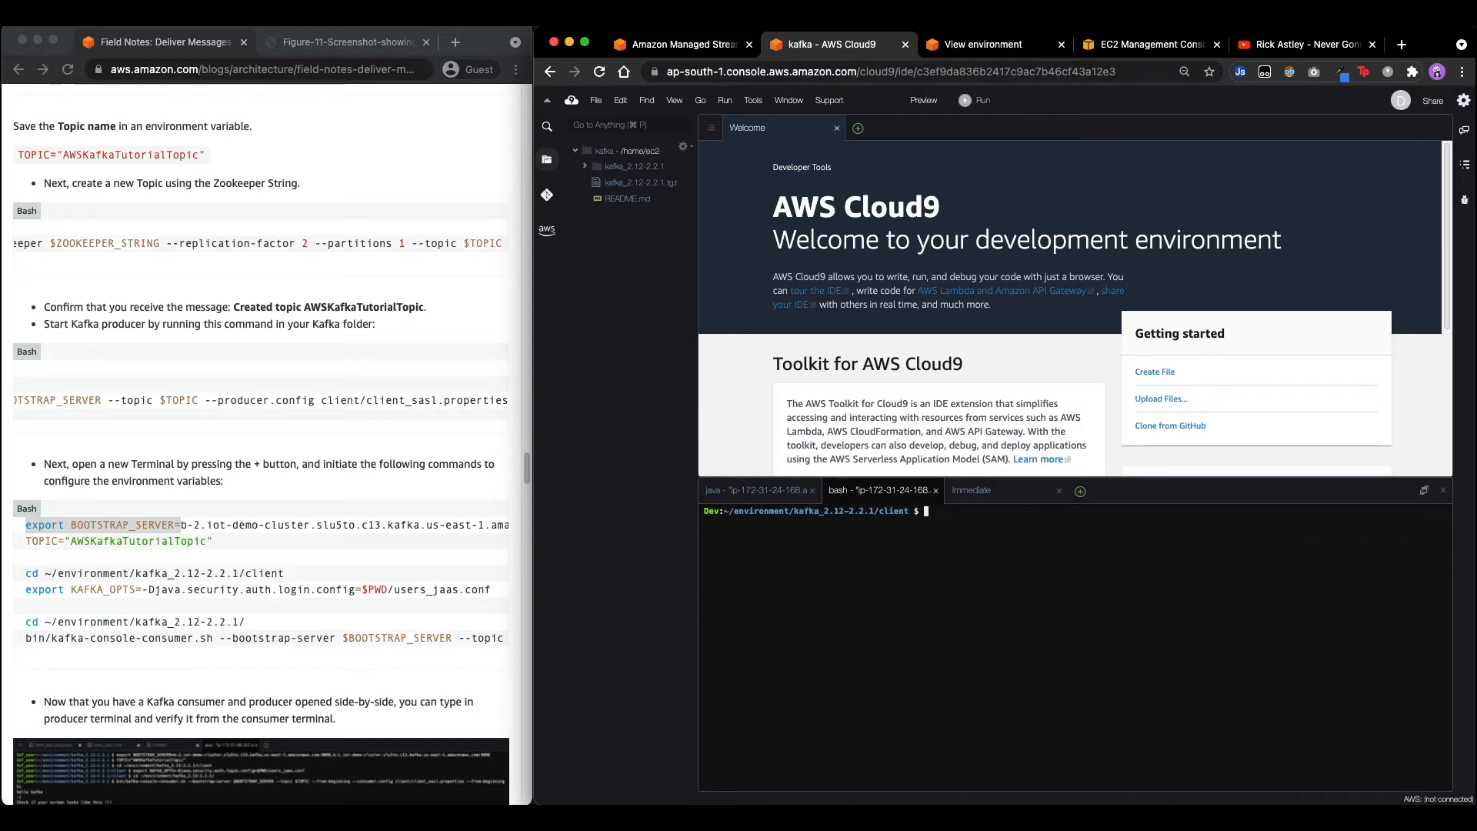
Copy 'export BOOTSTRAP_SERVER=' from the blog and paste it at the prompt.
right_click(130, 523)
left_click(116, 524)
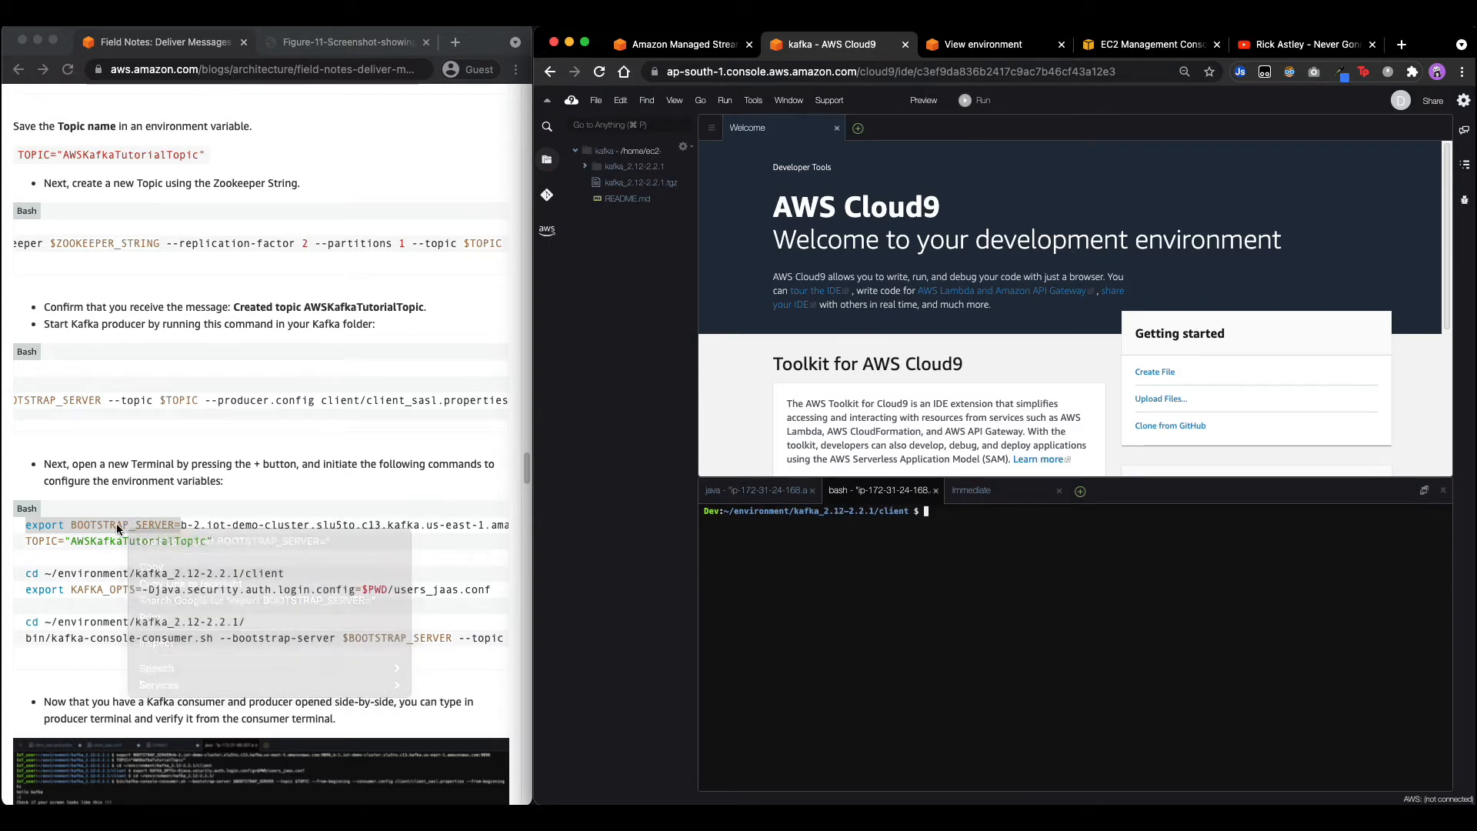
left_click(117, 523)
right_click(117, 521)
left_click(142, 563)
left_click(834, 560)
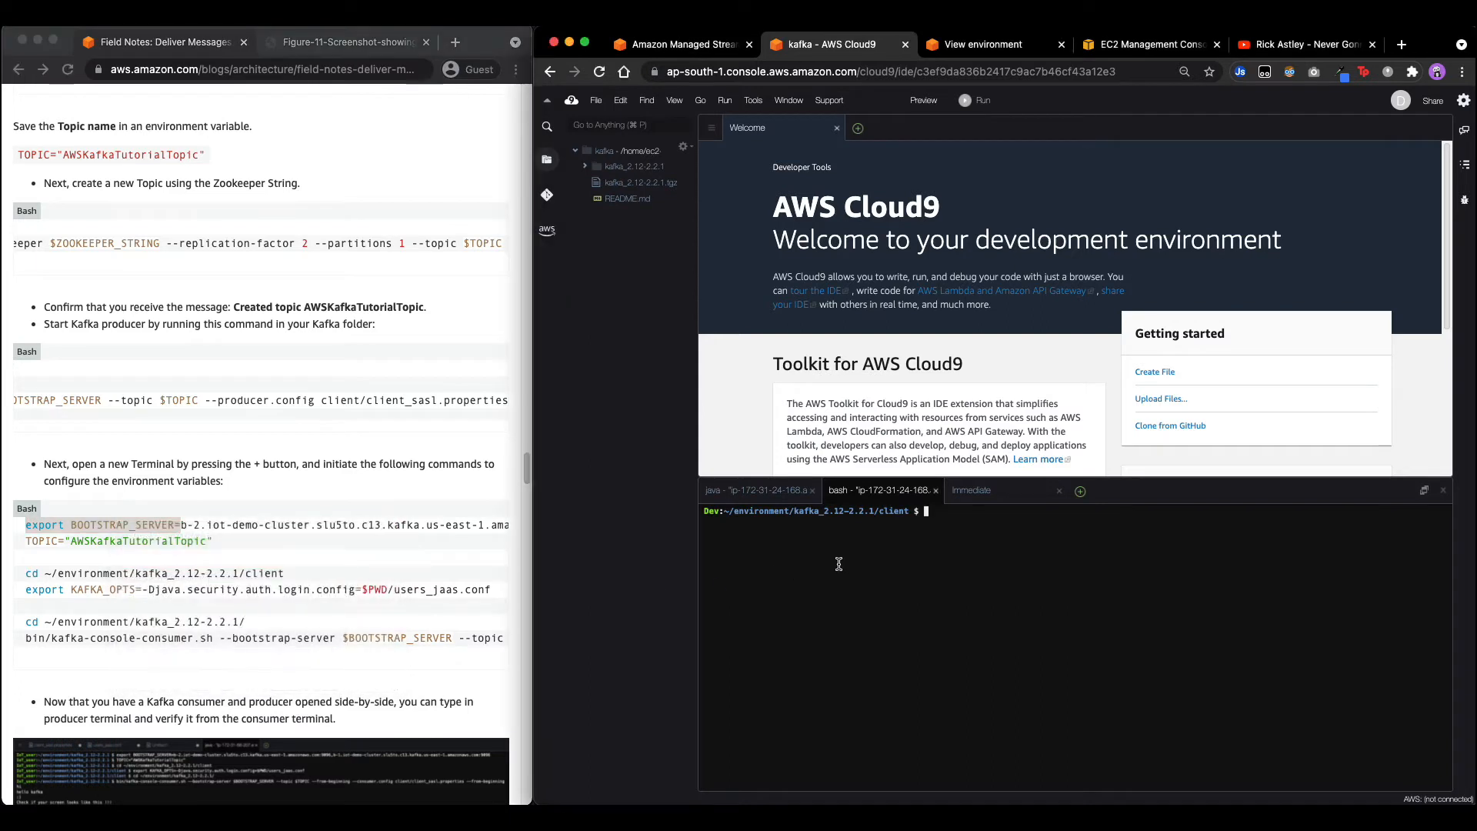
key("super+v")
Export BOOTSTRAP_SERVER using the MSK cluster's SASL/SCRAM bootstrap servers string.
scroll(112, 505, "up", 1)
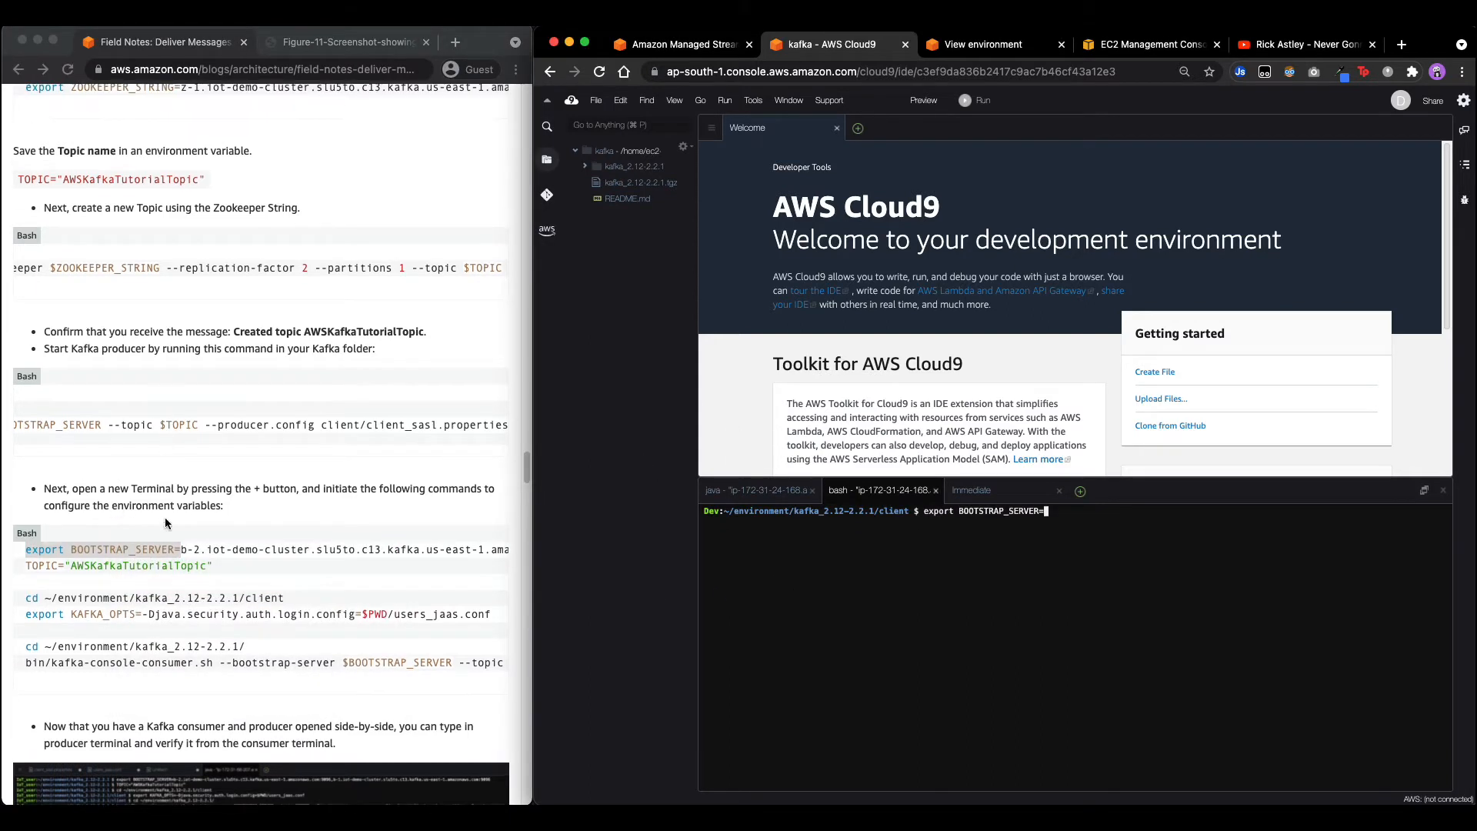
left_click(638, 55)
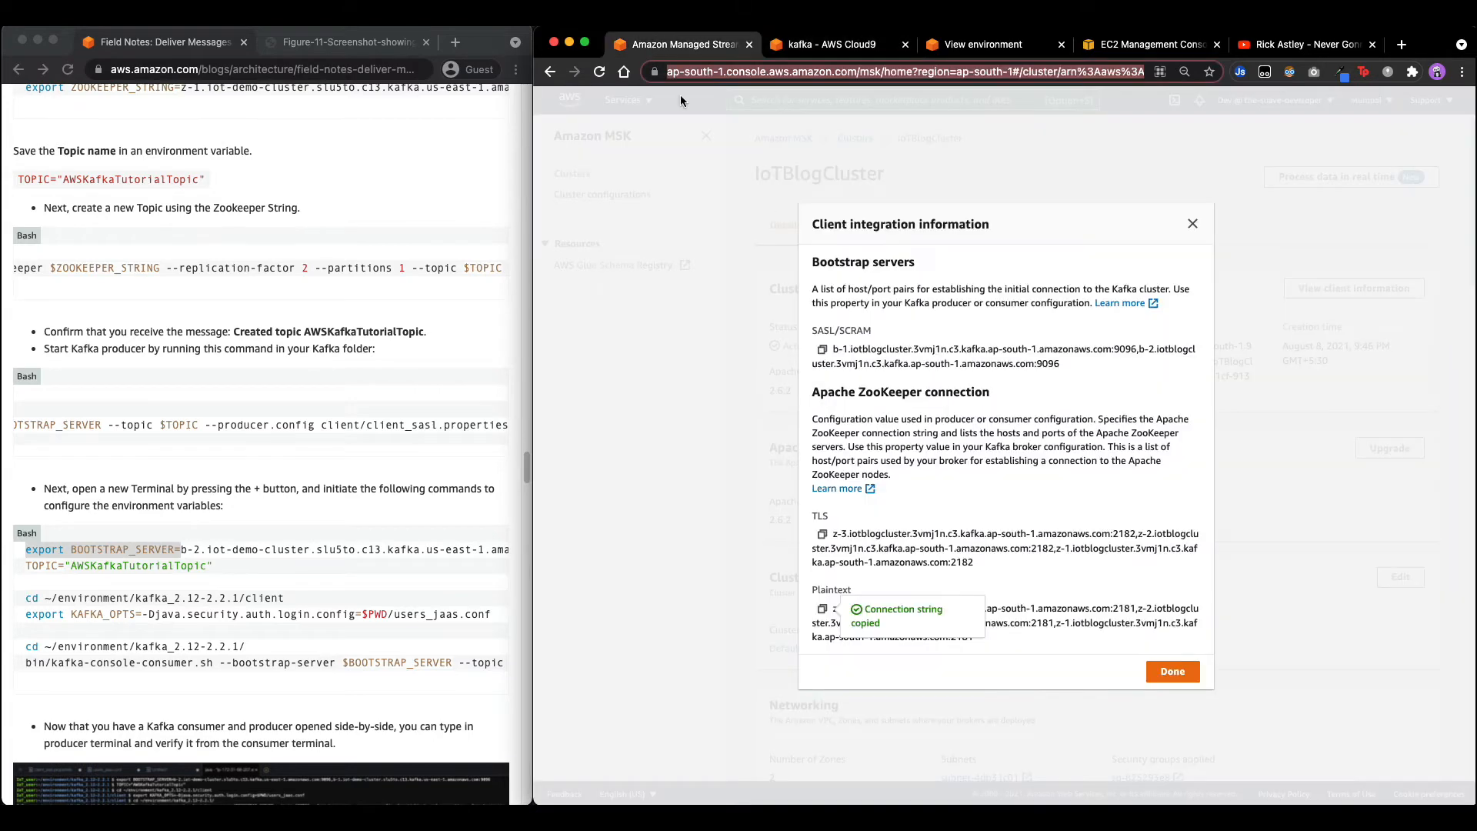
left_click(822, 349)
left_click(831, 45)
key("super+v")
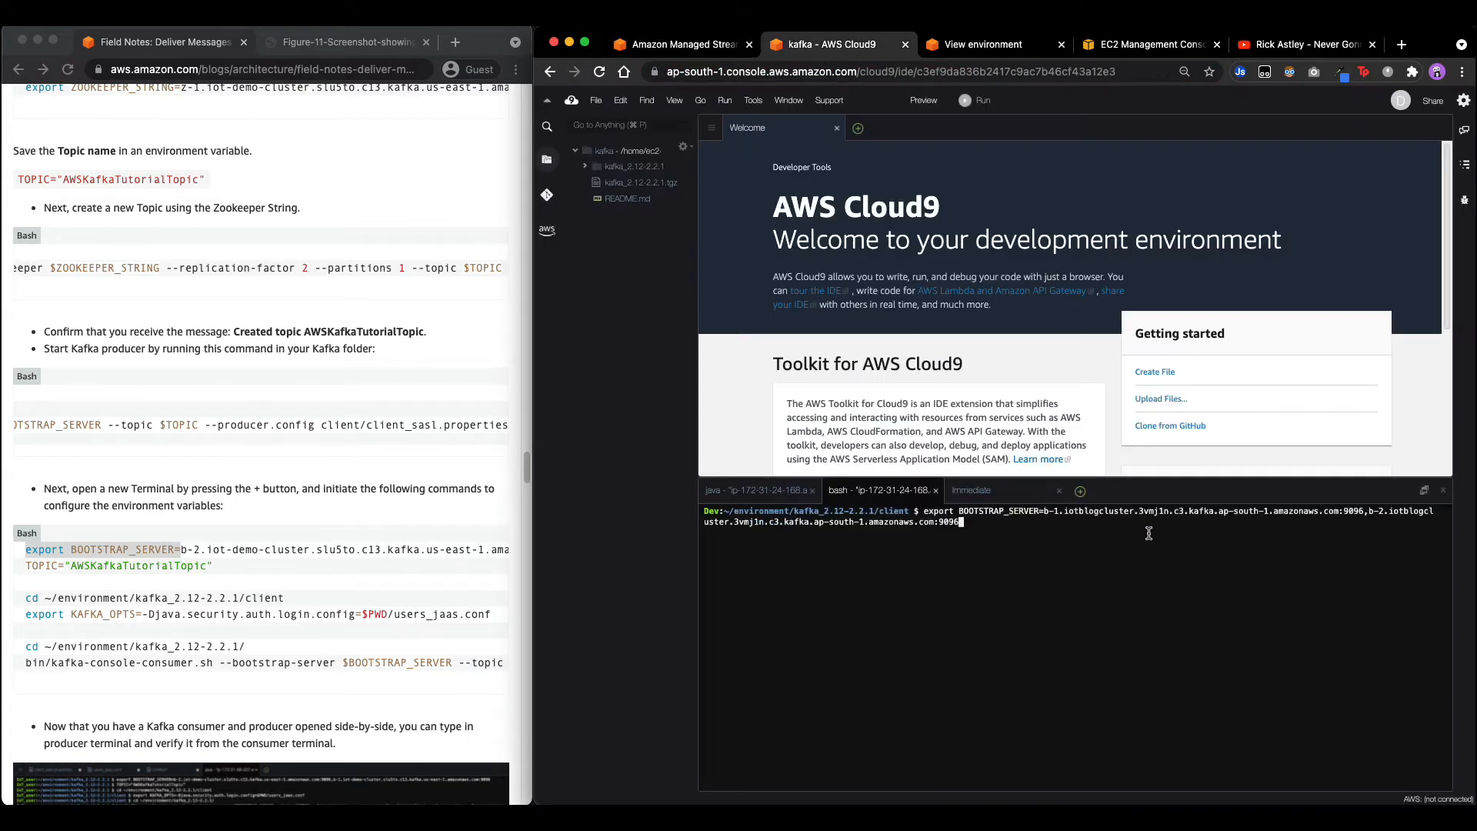
key("Return")
Set the TOPIC variable by running the guide's TOPIC assignment line.
scroll(254, 586, "down", 1)
left_click(24, 546)
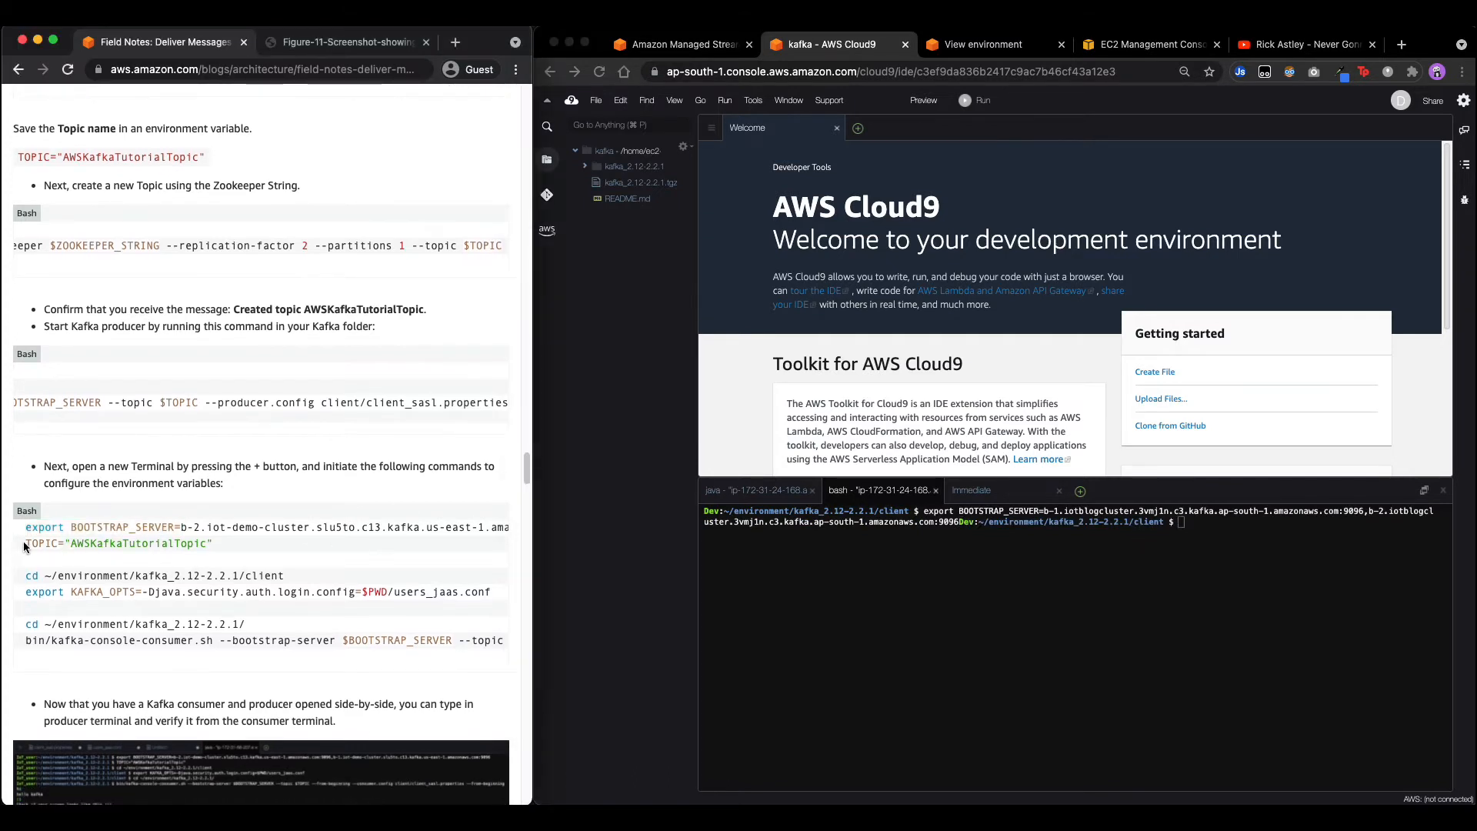
left_click_drag(24, 546, 313, 570)
left_click(1029, 576)
key("super+v")
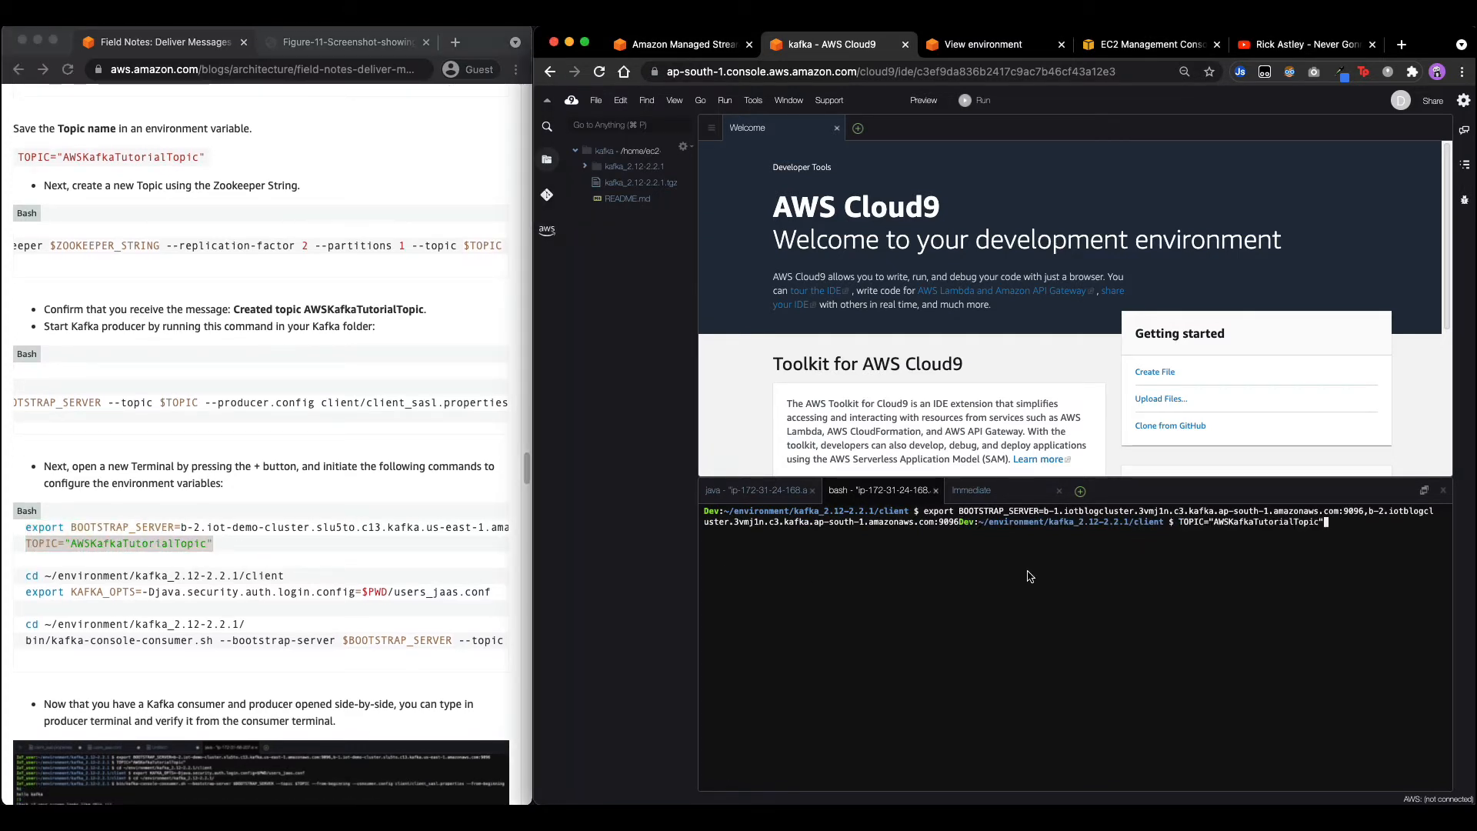
key("Return")
Change into the client folder using the guide's cd command.
scroll(229, 511, "down", 2)
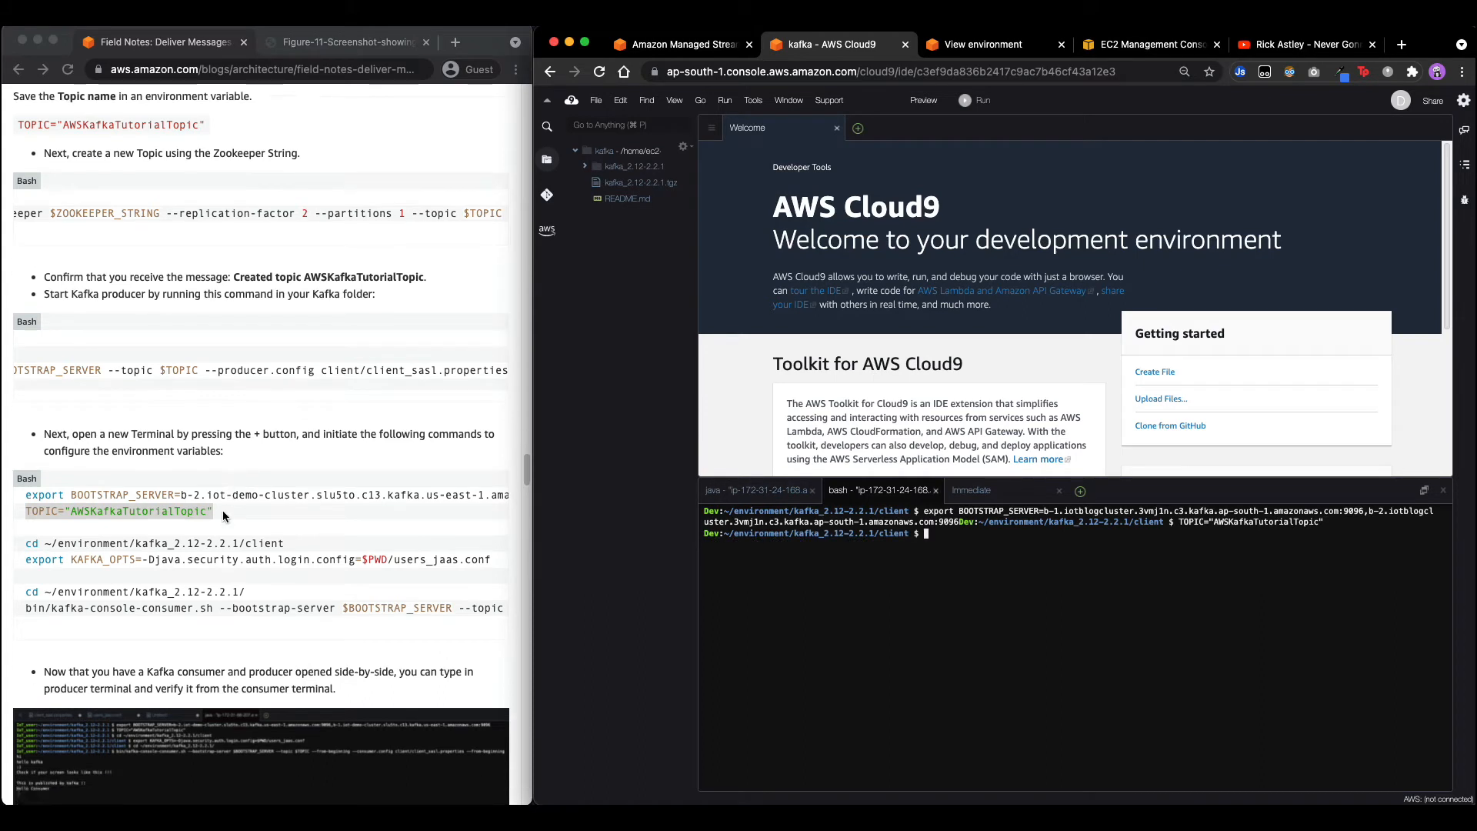
left_click(51, 487)
left_click_drag(27, 475, 284, 477)
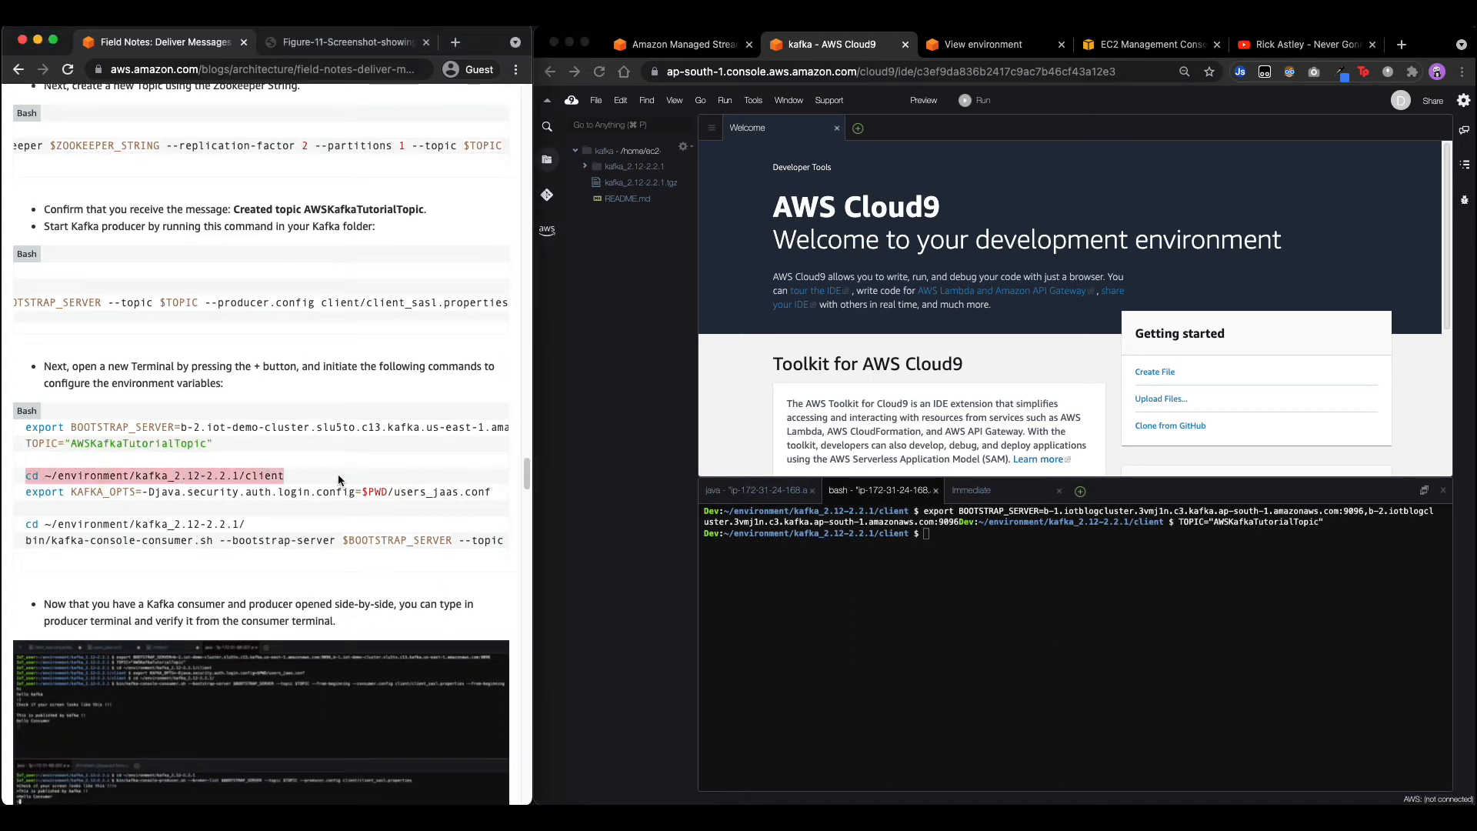
key("super+c")
left_click(1105, 617)
key("super+v")
key("Return")
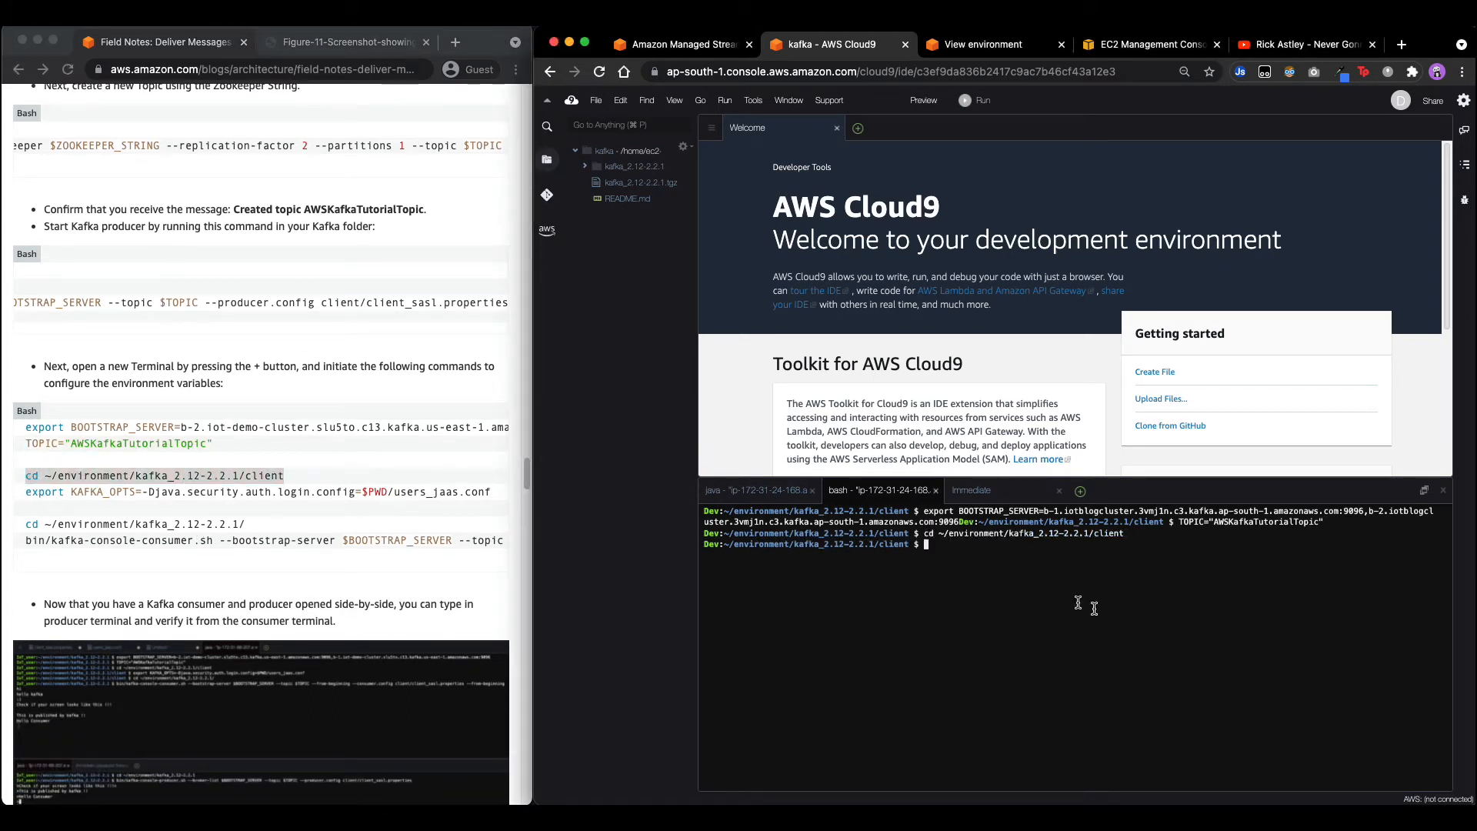
Export KAFKA_OPTS in the second terminal from the guide's line.
left_click(50, 495)
left_click(31, 493)
left_click_drag(31, 492, 519, 496)
key("super+c")
left_click(986, 565)
key("super+v")
key("Return")
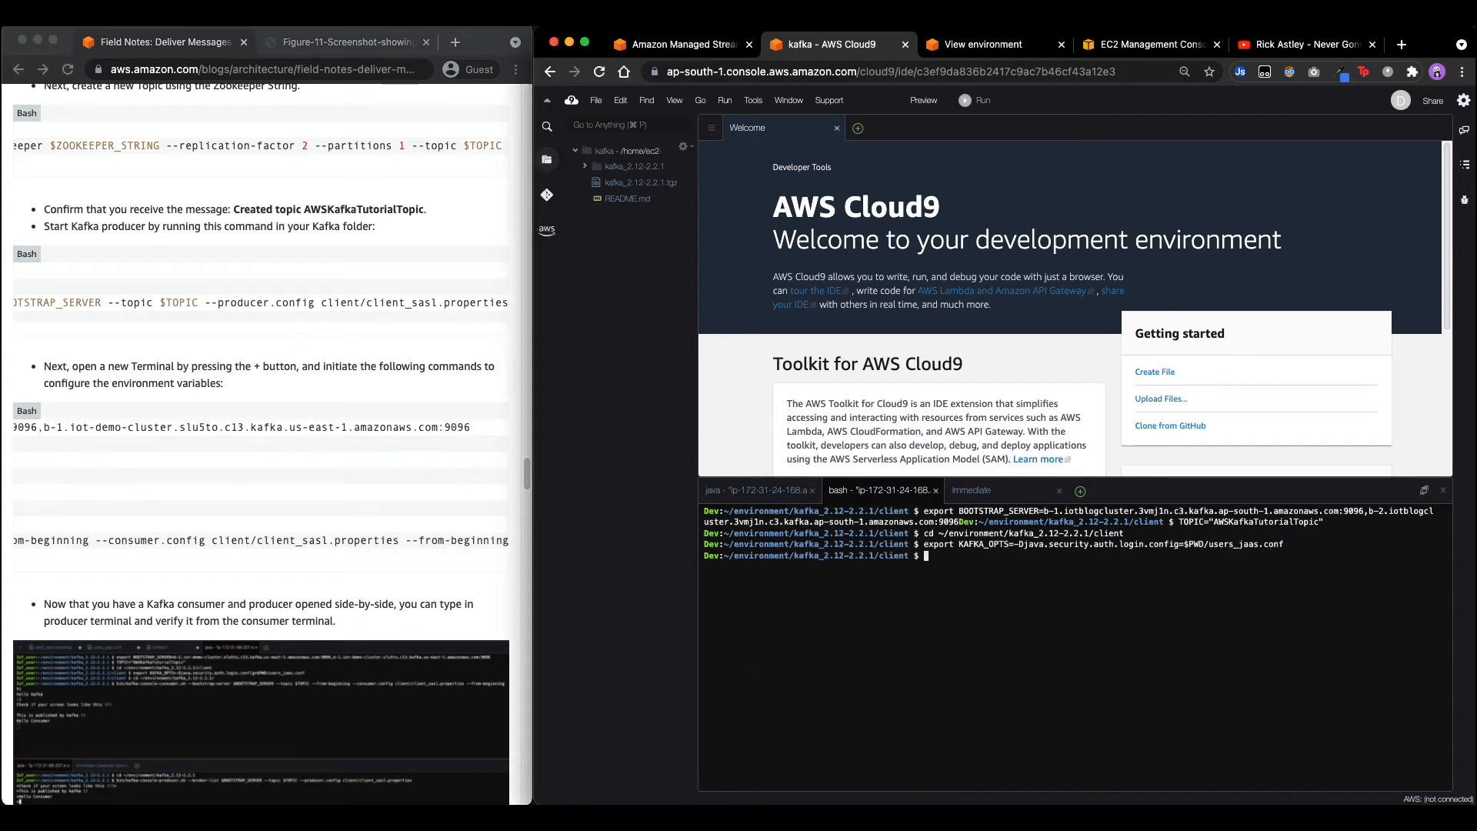
Change into the kafka_2.12-2.2.1 folder.
scroll(146, 555, "left", 5)
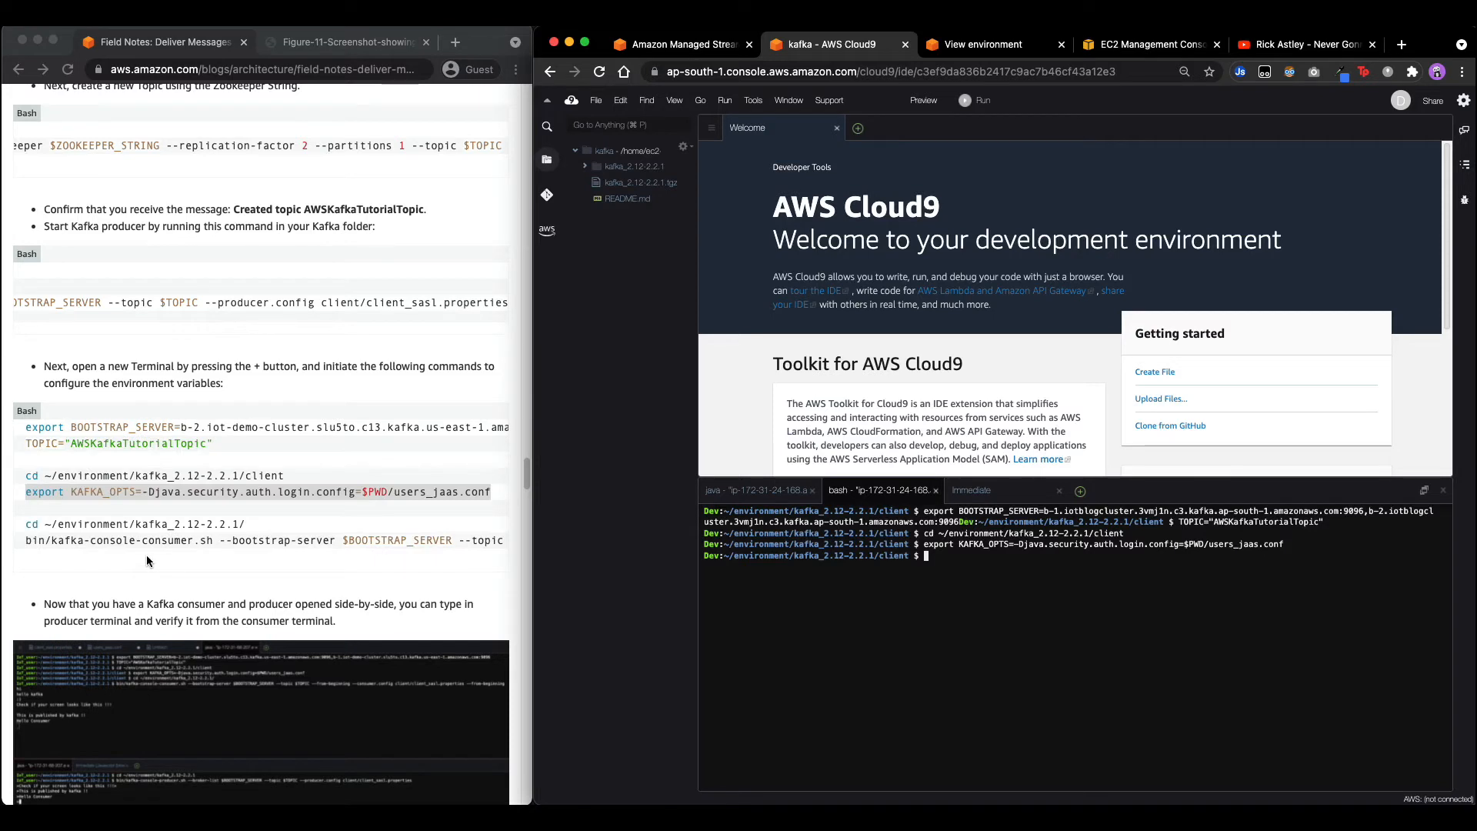
left_click_drag(26, 527, 252, 529)
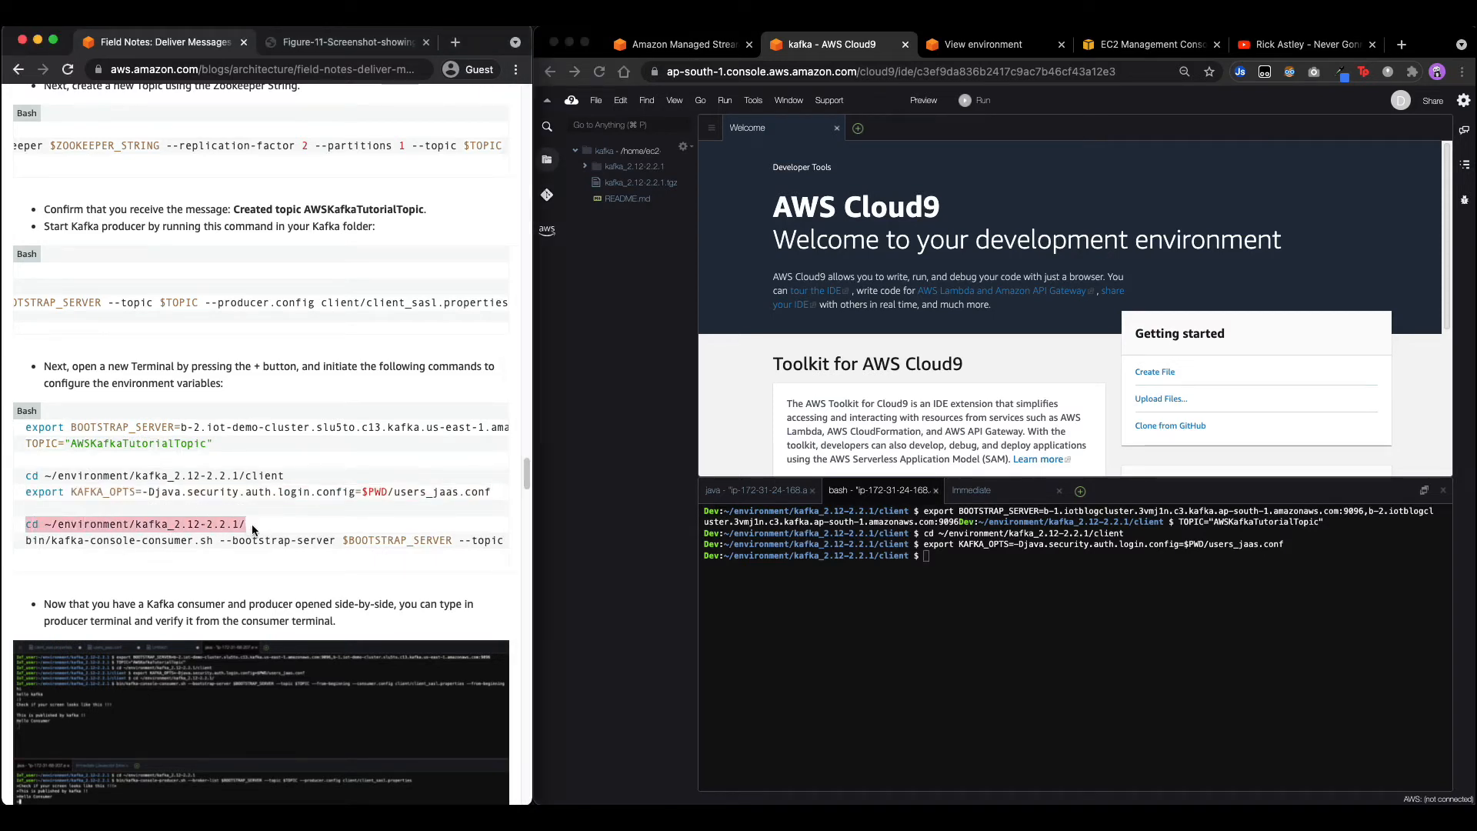
left_click(705, 558)
key("super+v")
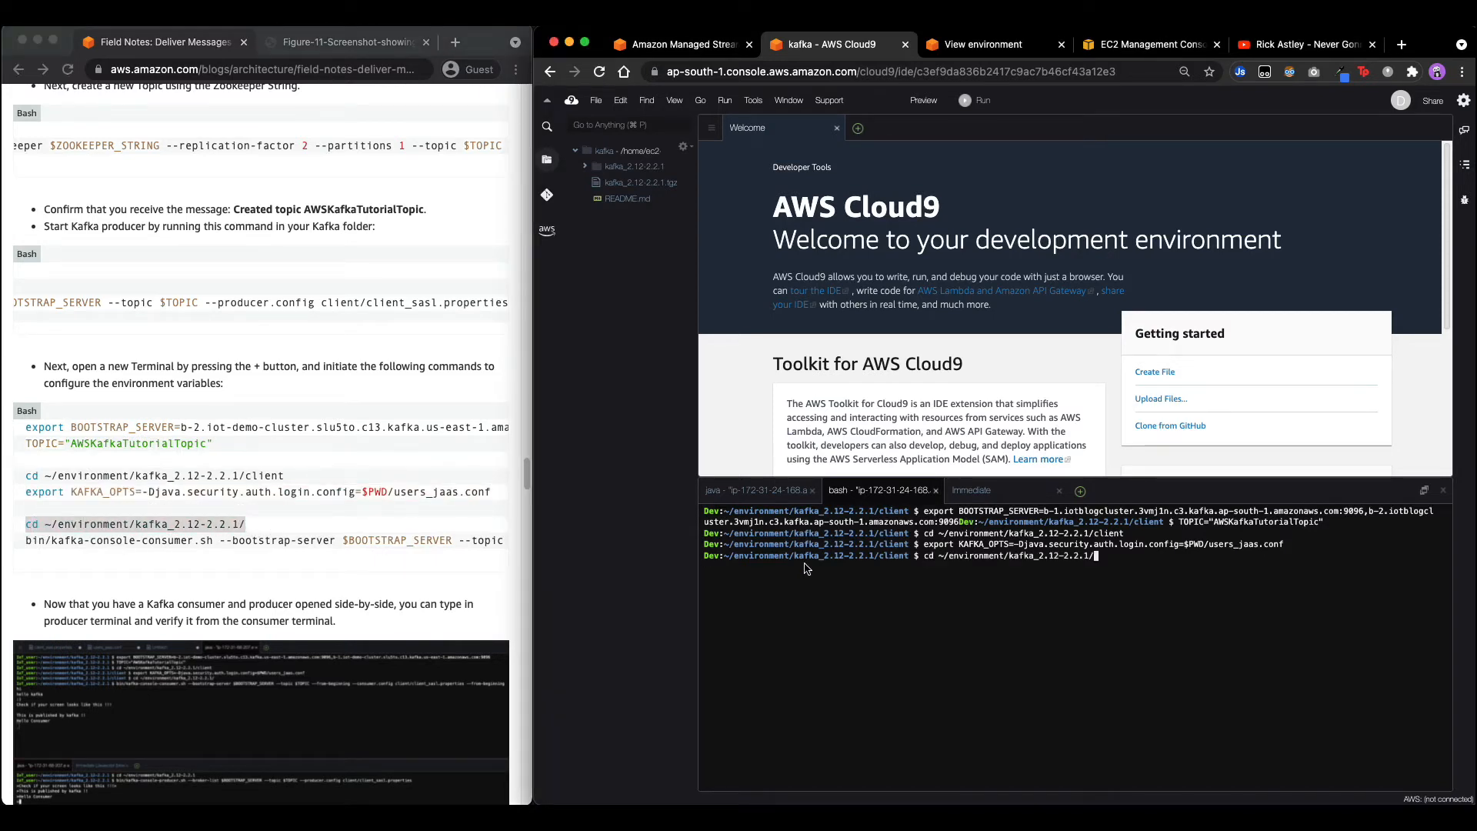
key("Return")
Paste the kafka-console-consumer.sh command into the second terminal to start the consumer.
left_click(75, 534)
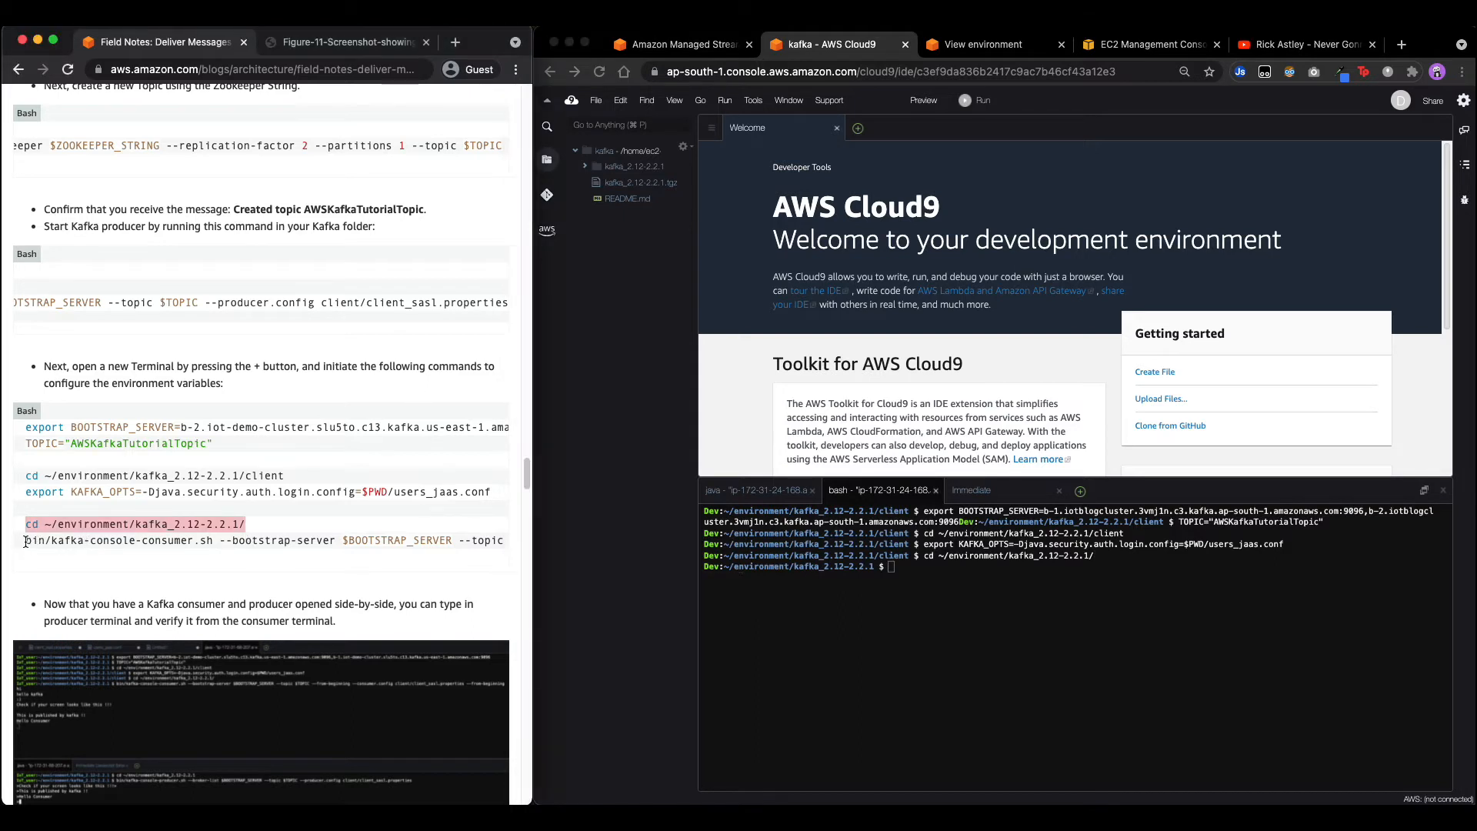
left_click_drag(25, 543, 567, 537)
left_click(895, 637)
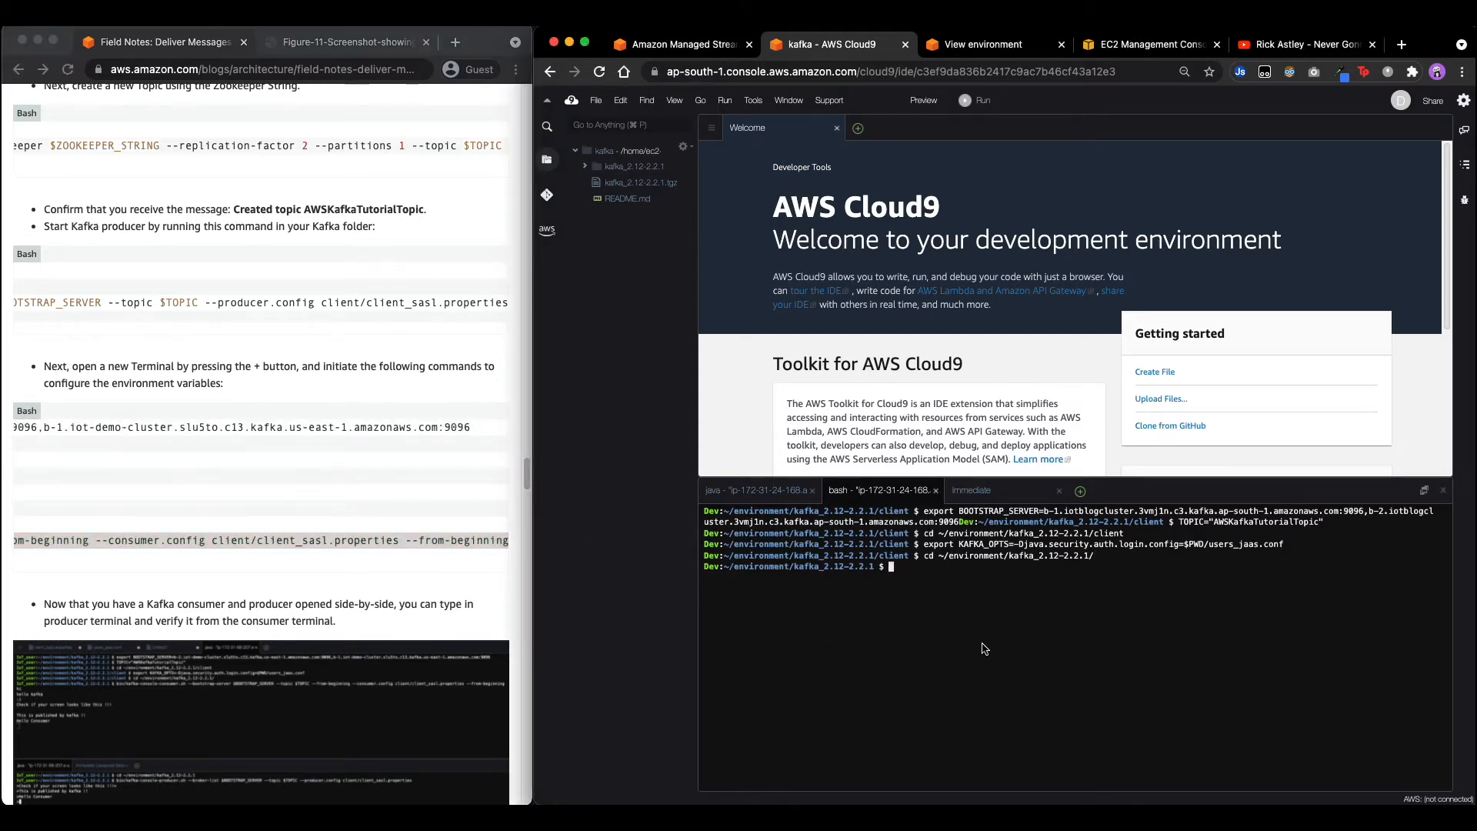
key("super+v")
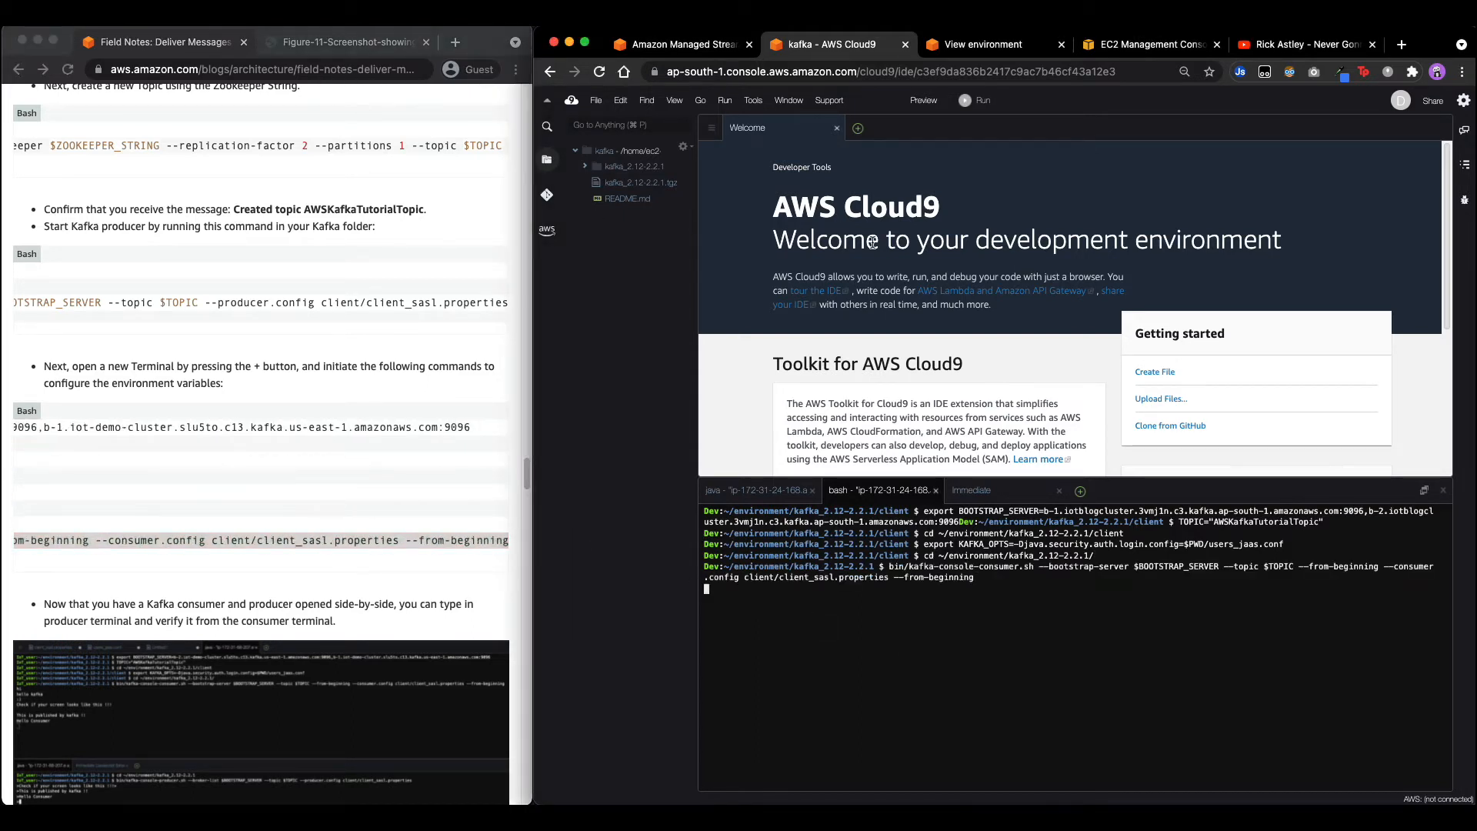
Send 'hello' and 'world' from the producer and check they reach the consumer.
left_click(756, 491)
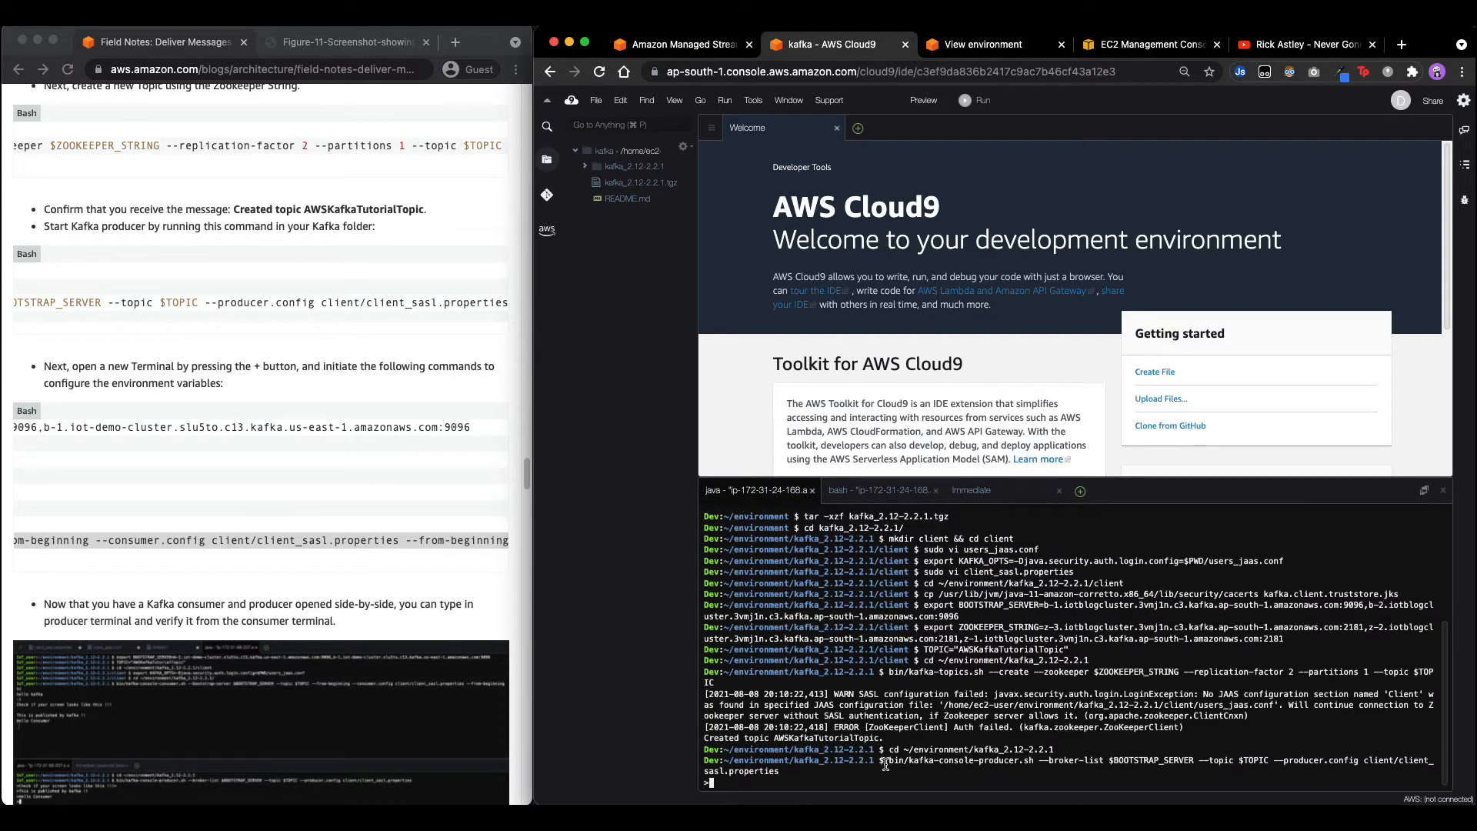
type("hello")
key("Return")
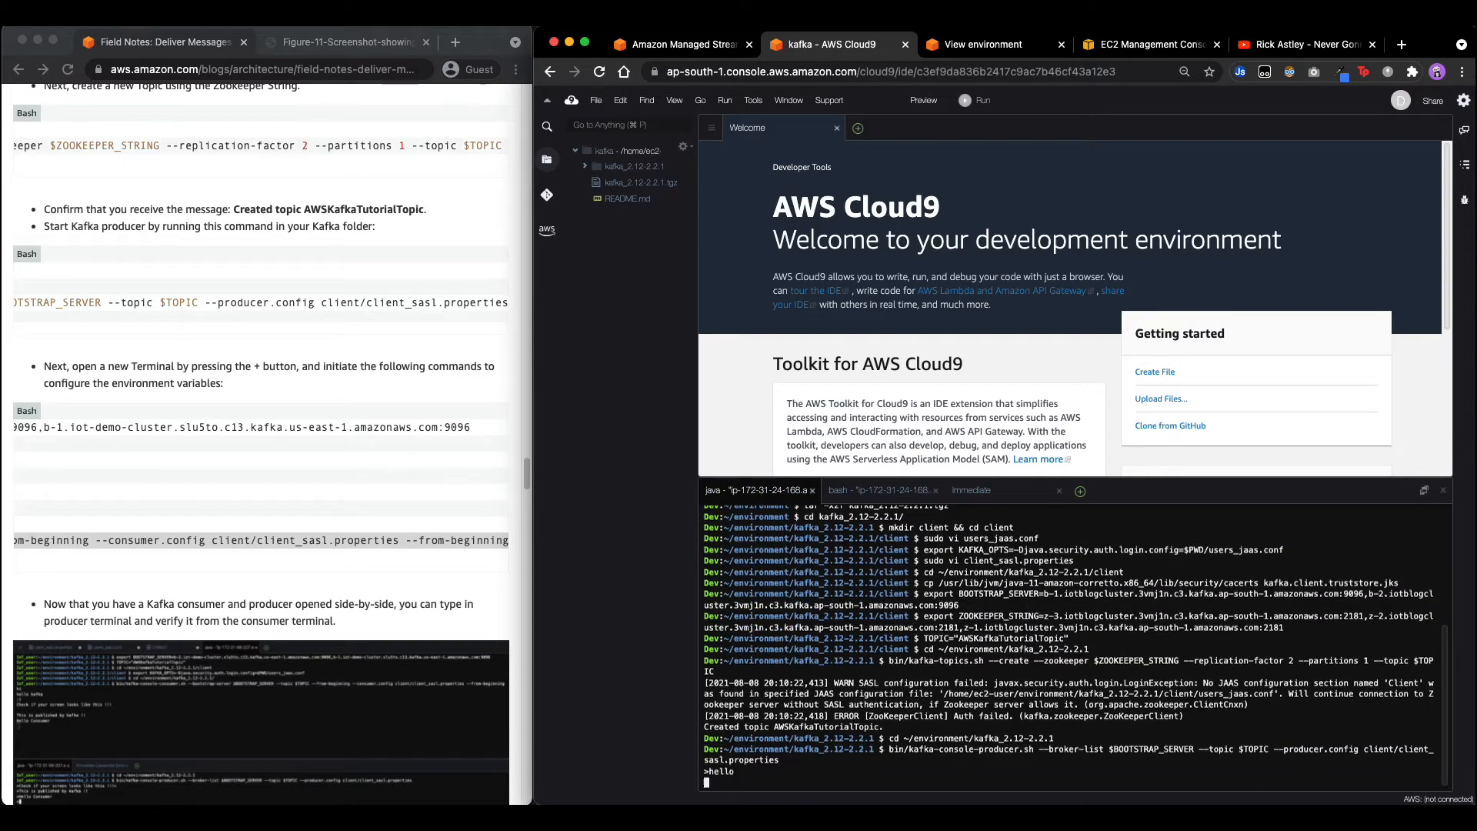
type("world")
key("Return")
left_click(868, 492)
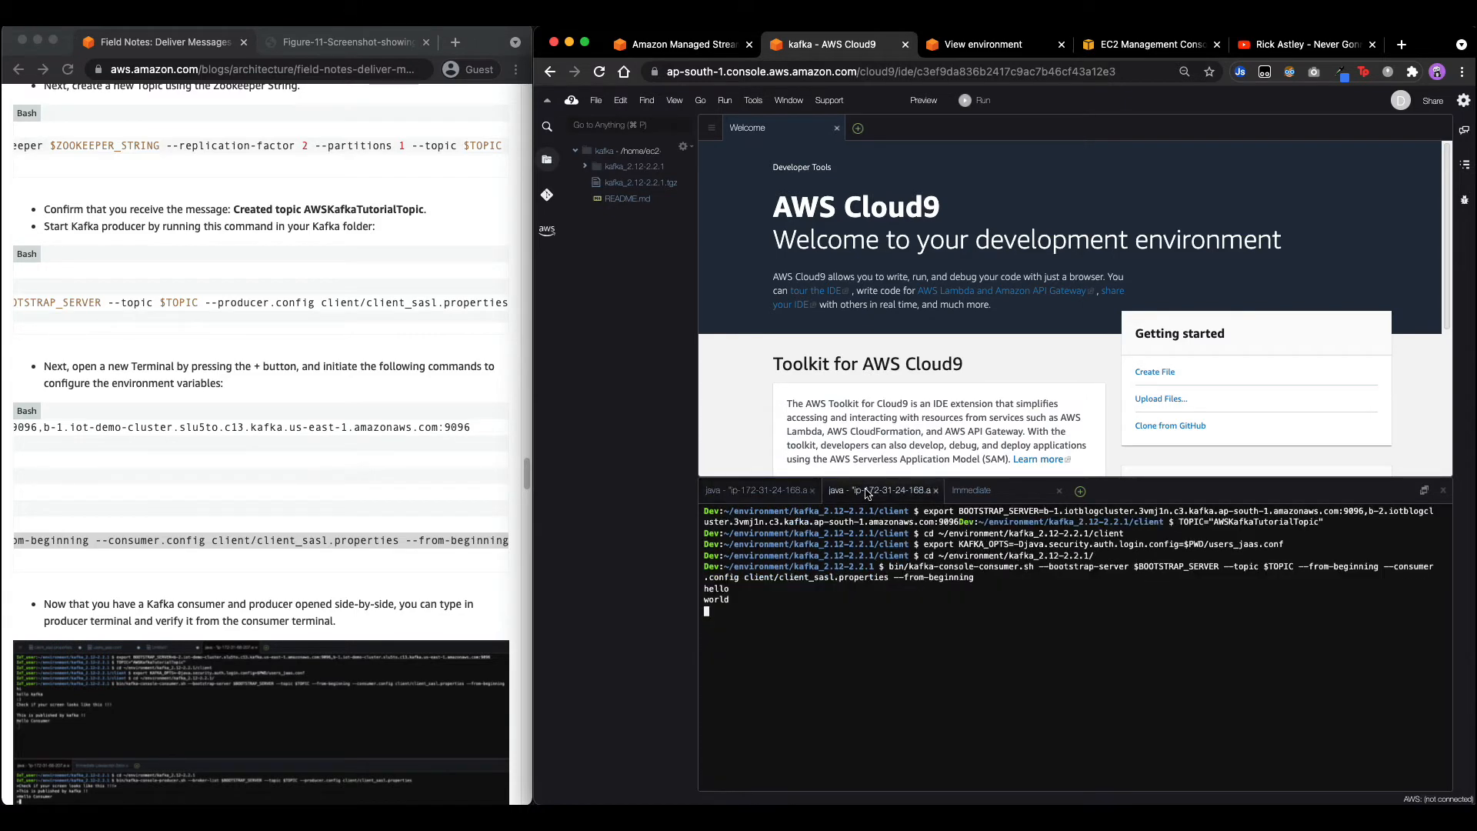
Send the messages 'this', 'is', 'some', 'test', 'messages' from the producer terminal.
left_click(757, 490)
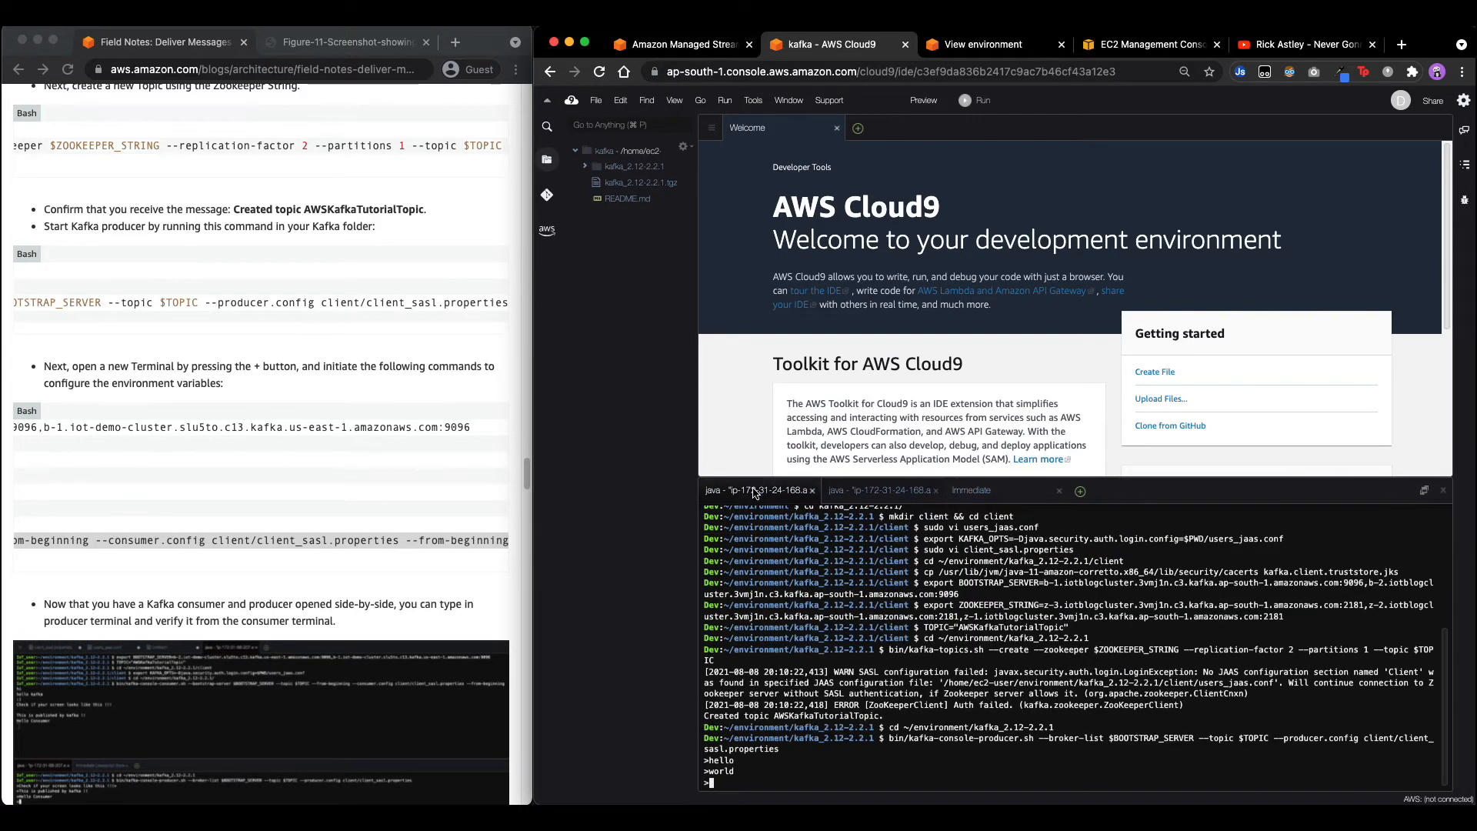
type("this")
key("Return")
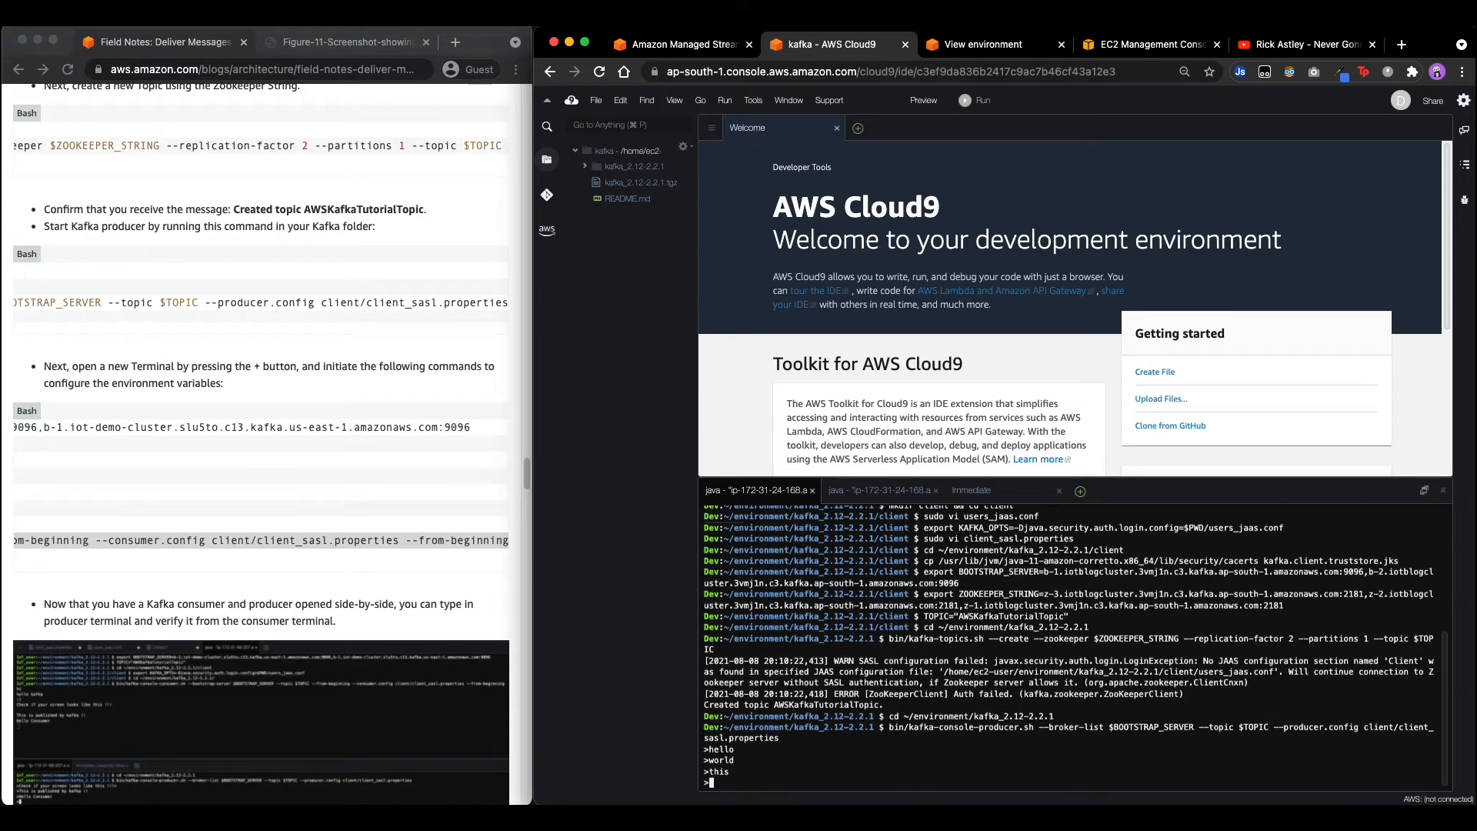
type("is")
key("Return")
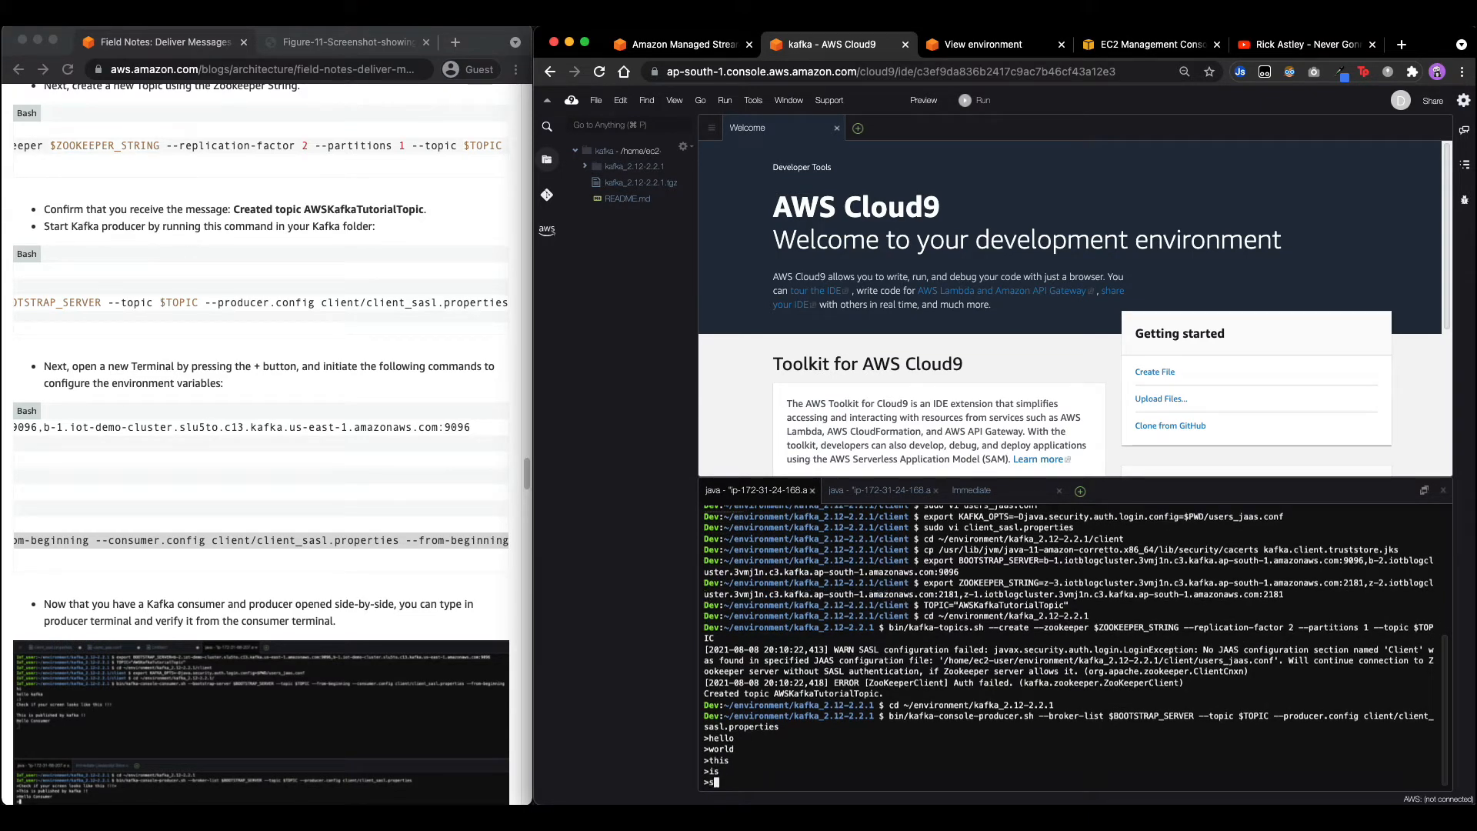
type("some")
key("Return")
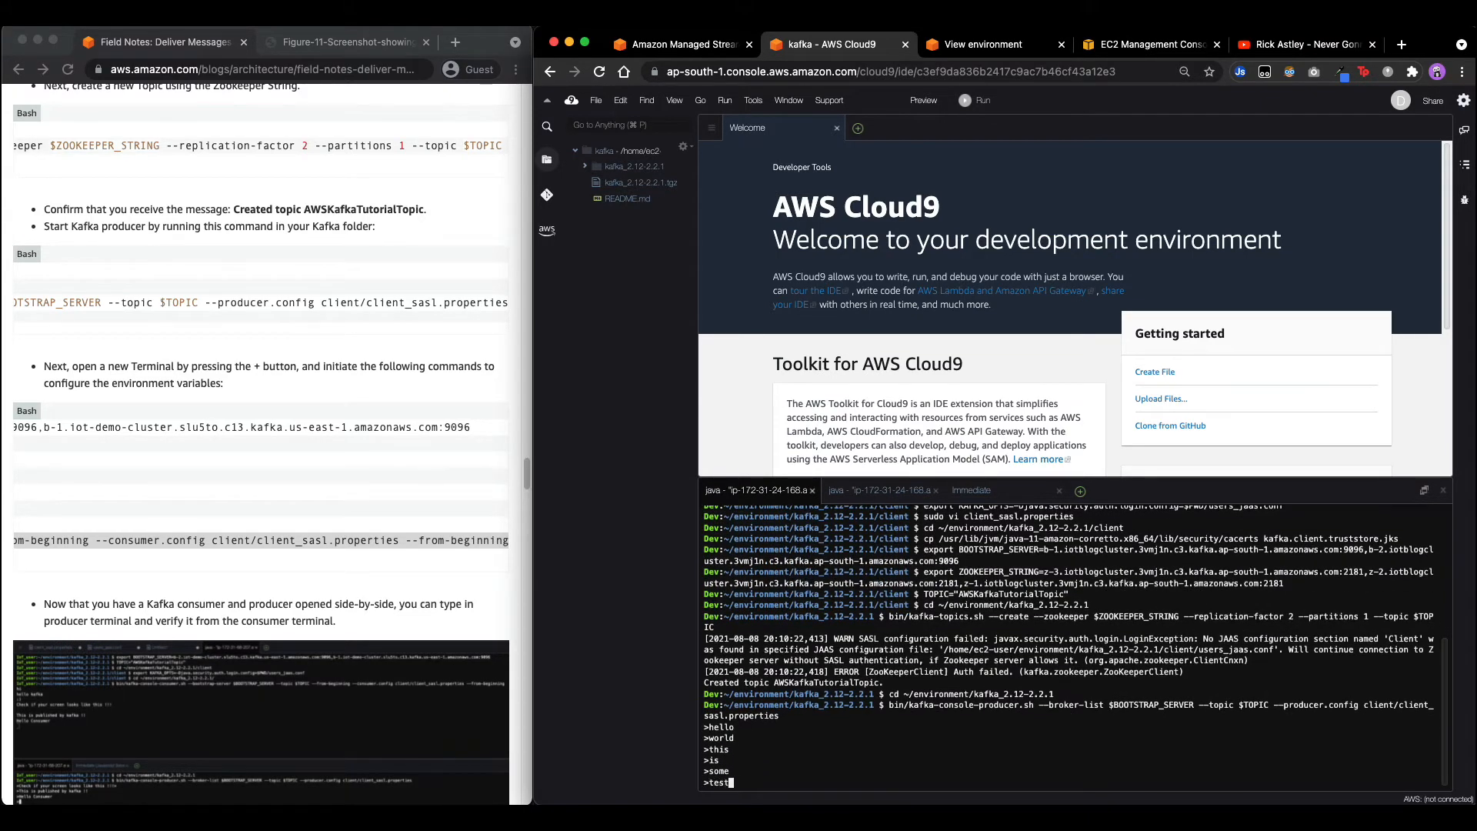
type("test")
key("Return")
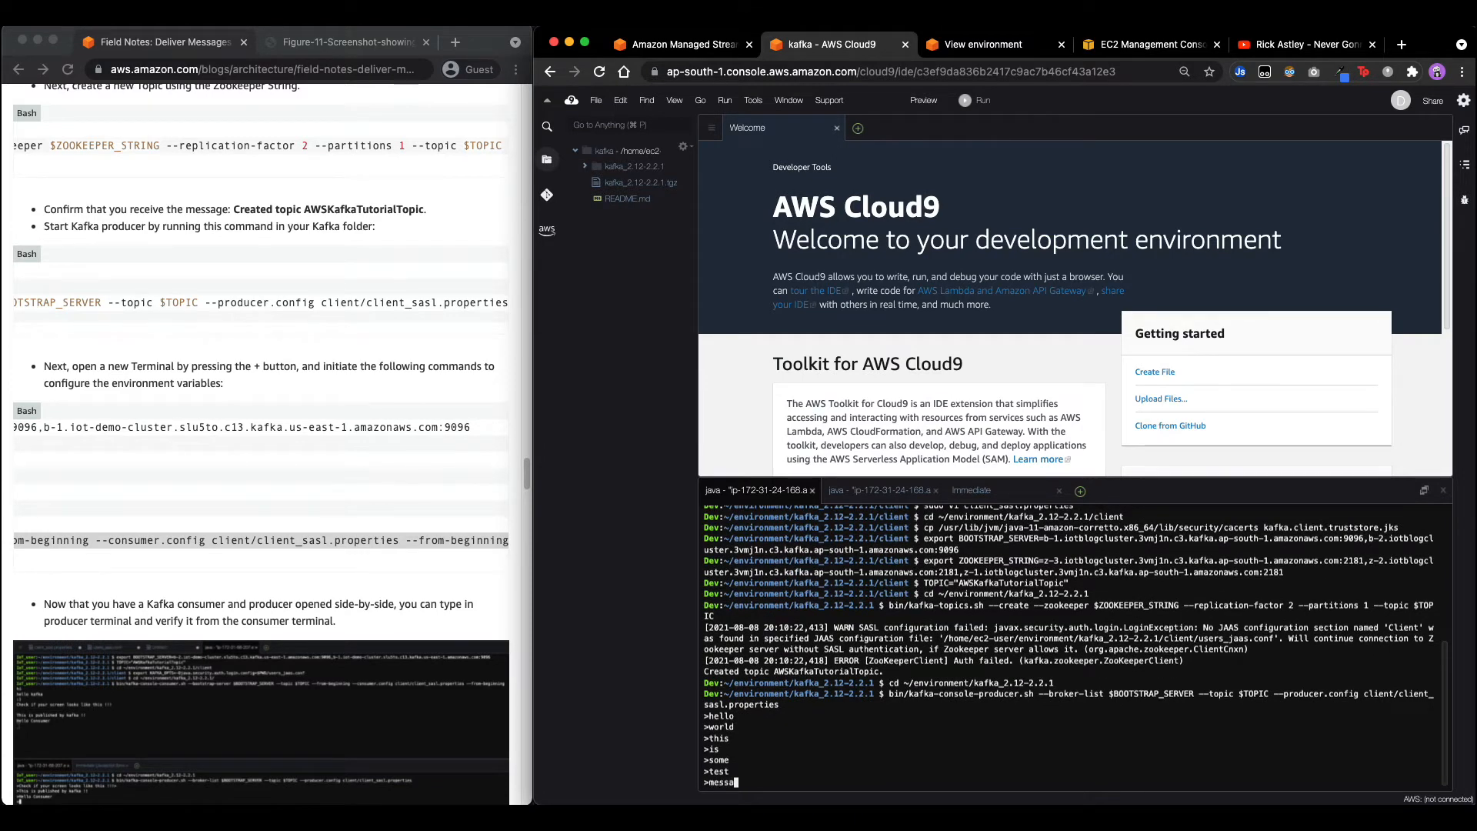
type("messages")
key("Return")
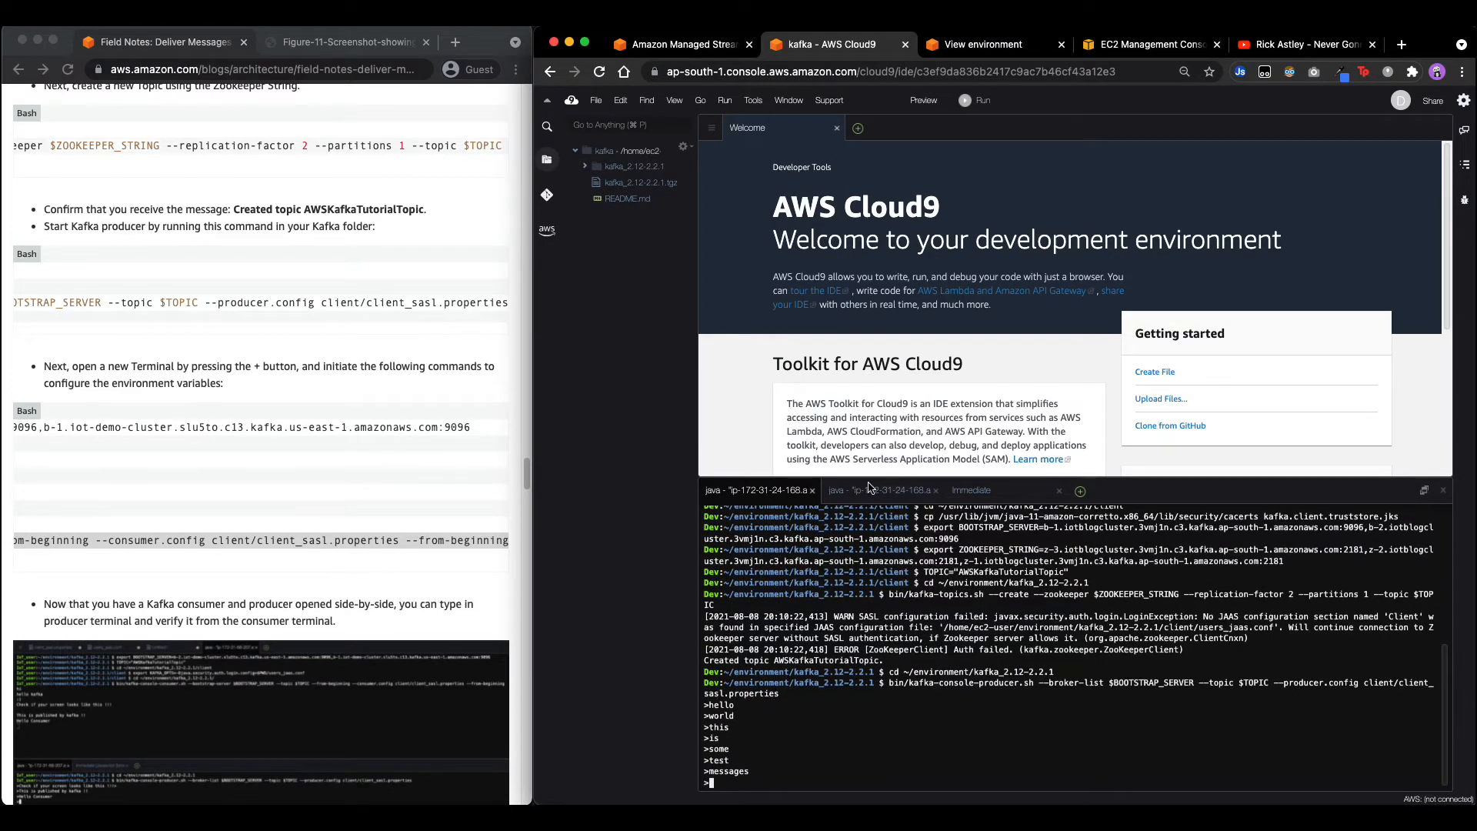
Verify the consumer terminal shows all seven test messages.
left_click(869, 489)
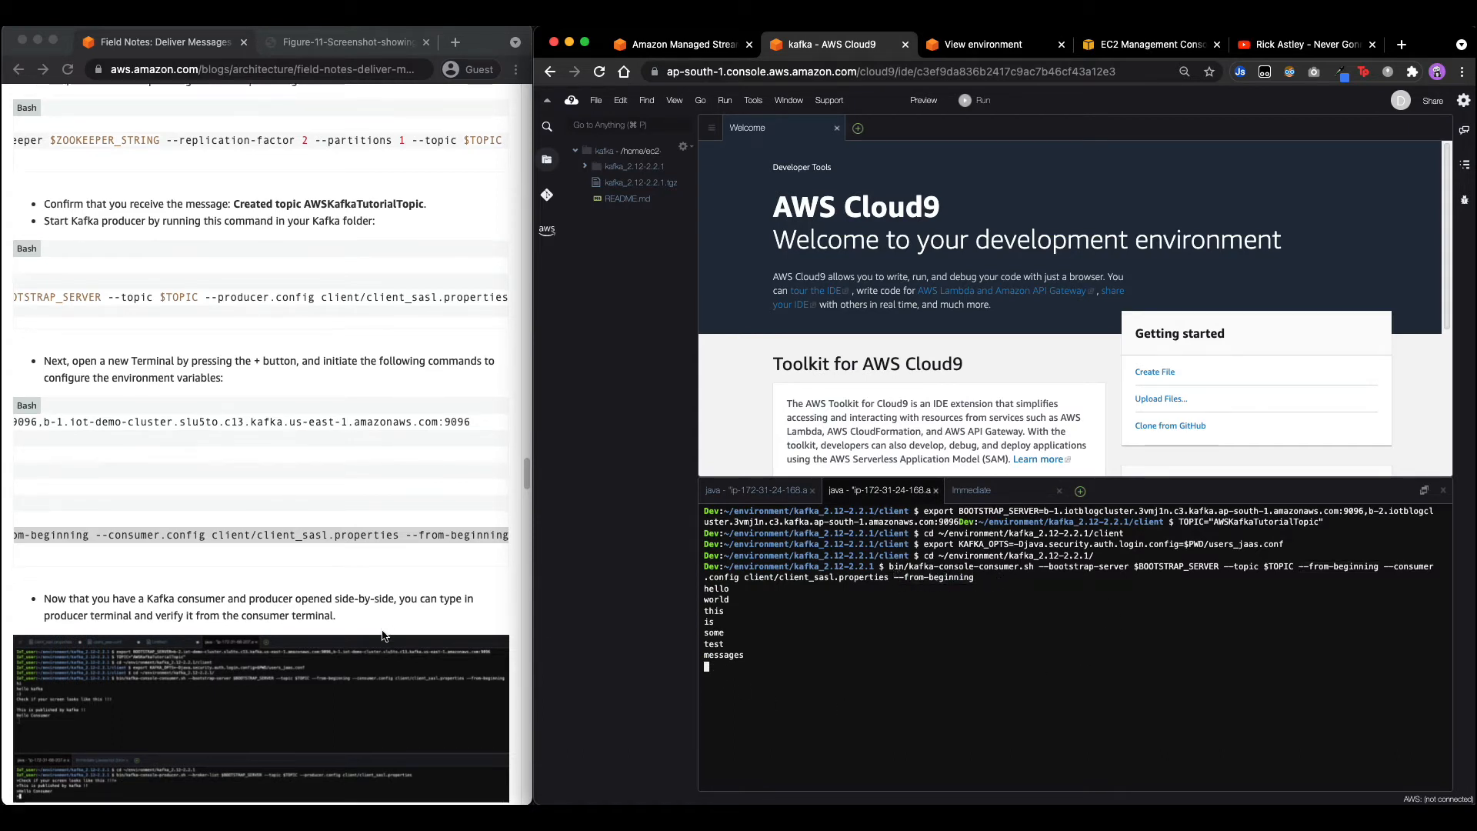
scroll(385, 635, "down", 2)
scroll(385, 635, "down", 2)
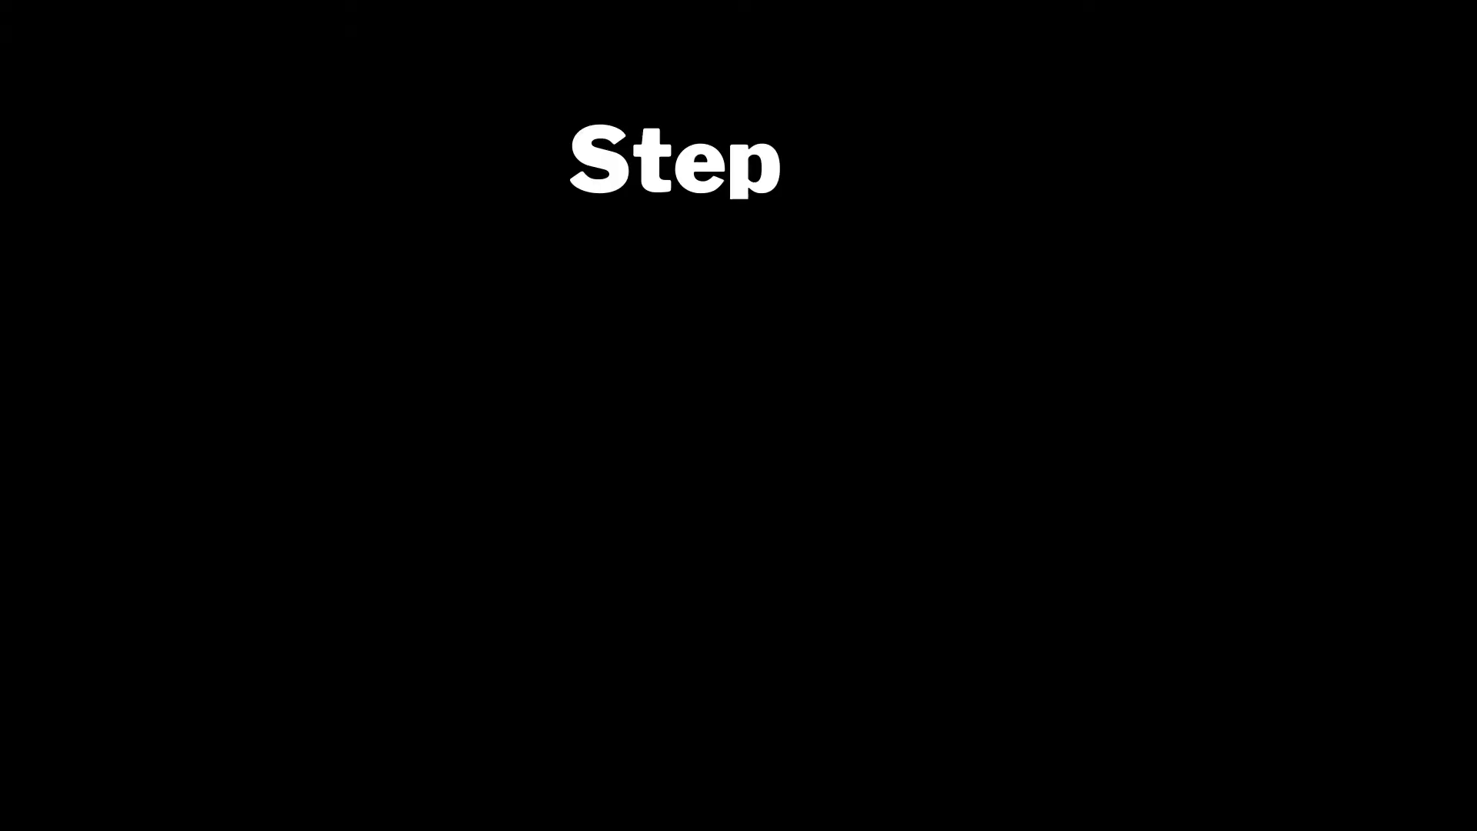
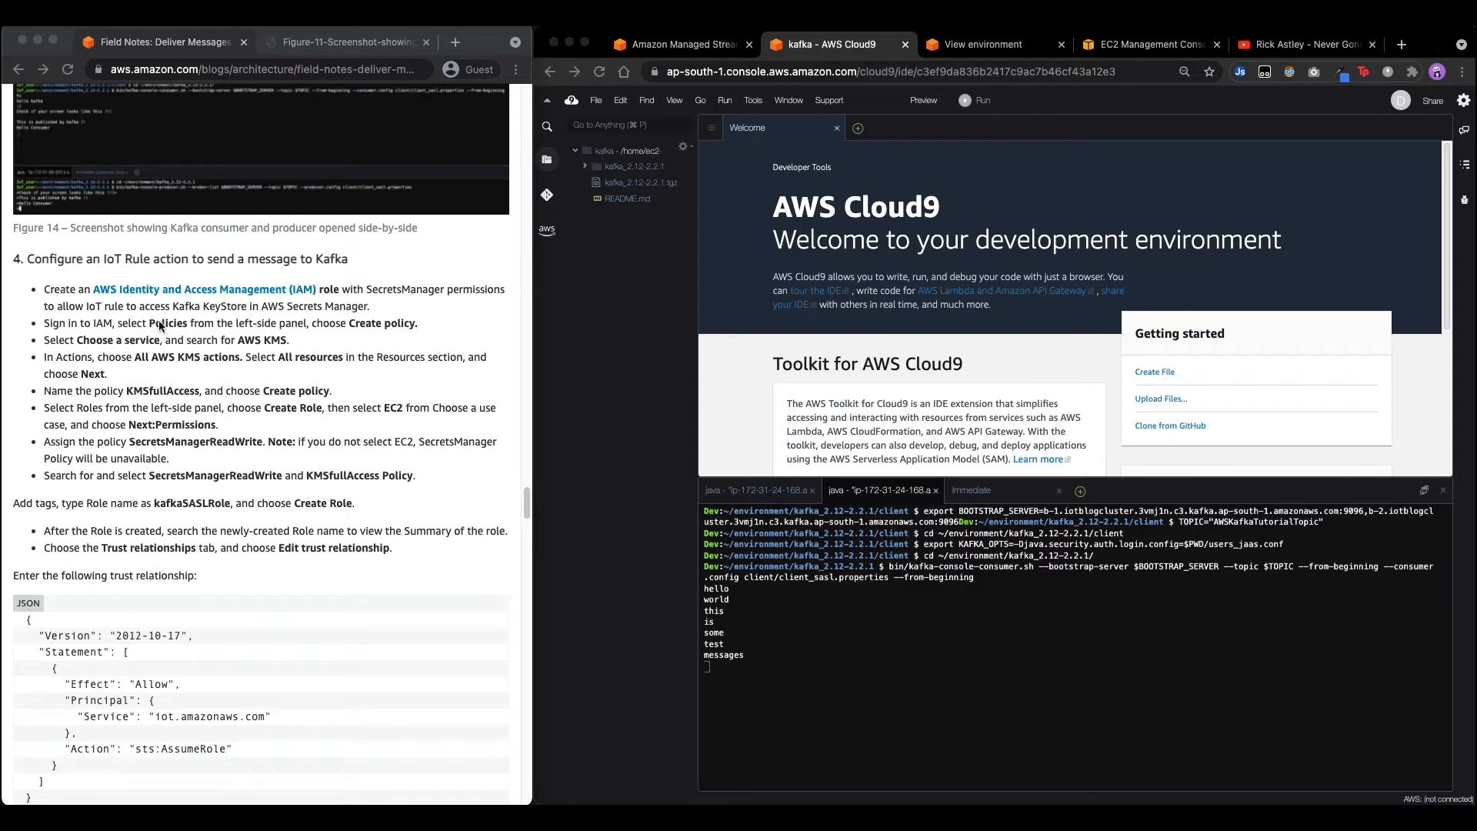
Leave the Cloud9 environment and open the IAM dashboard by searching 'iam'.
left_click(1014, 34)
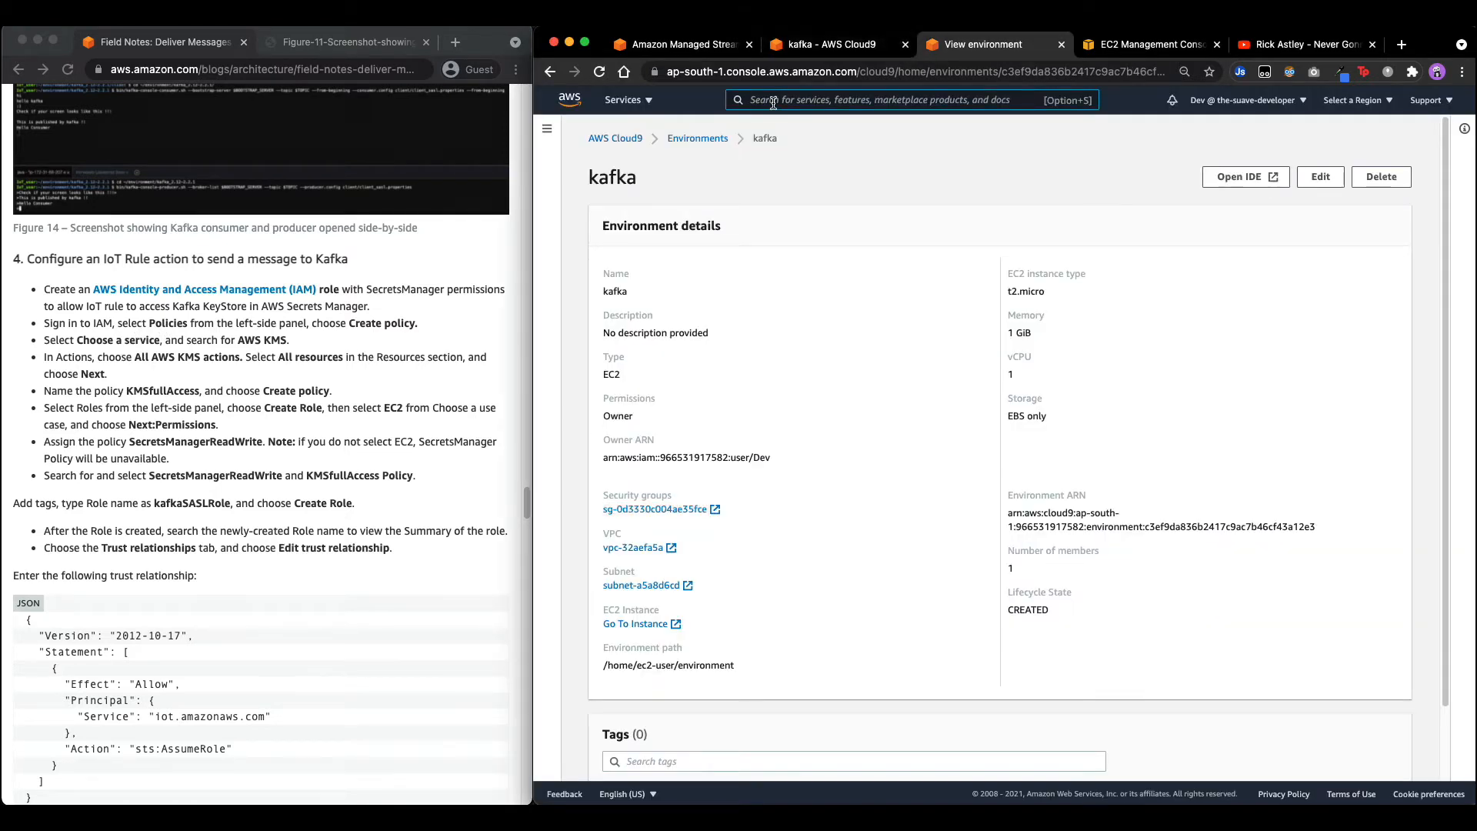
left_click(773, 102)
type("iam")
left_click(794, 210)
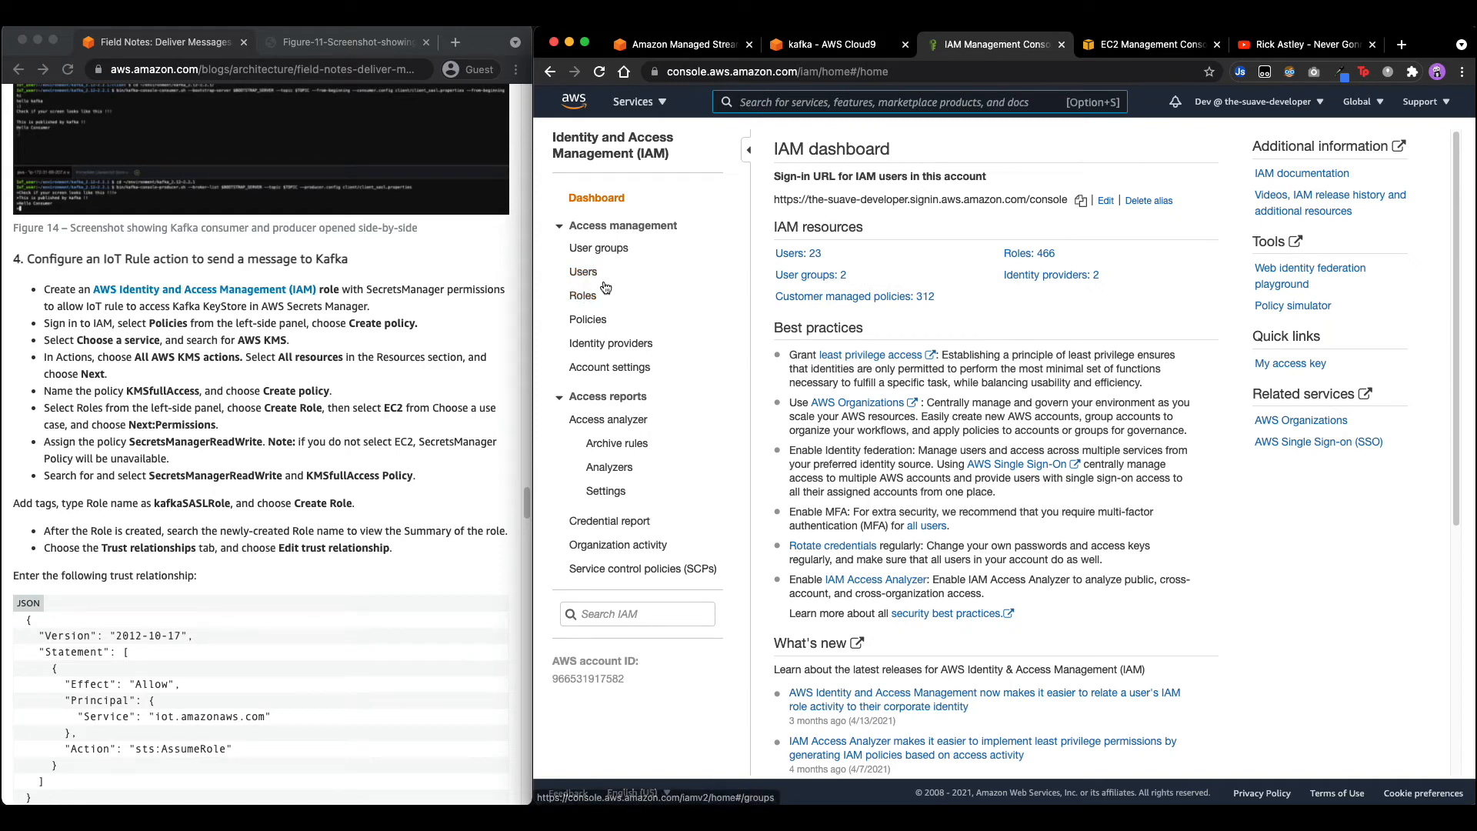
Start a new IAM policy for KMS allowing all KMS actions on all resources.
left_click(584, 298)
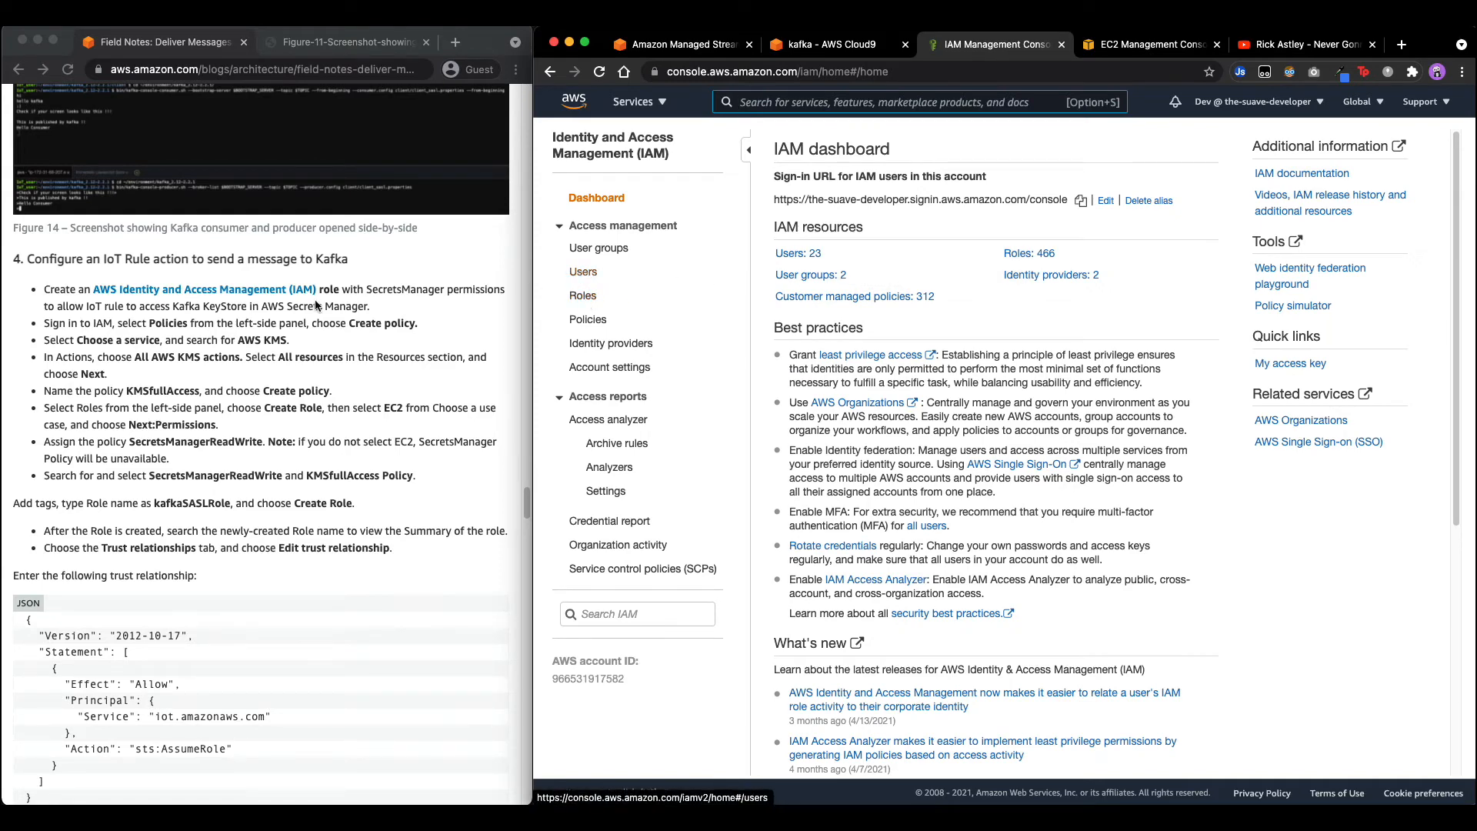
left_click(584, 325)
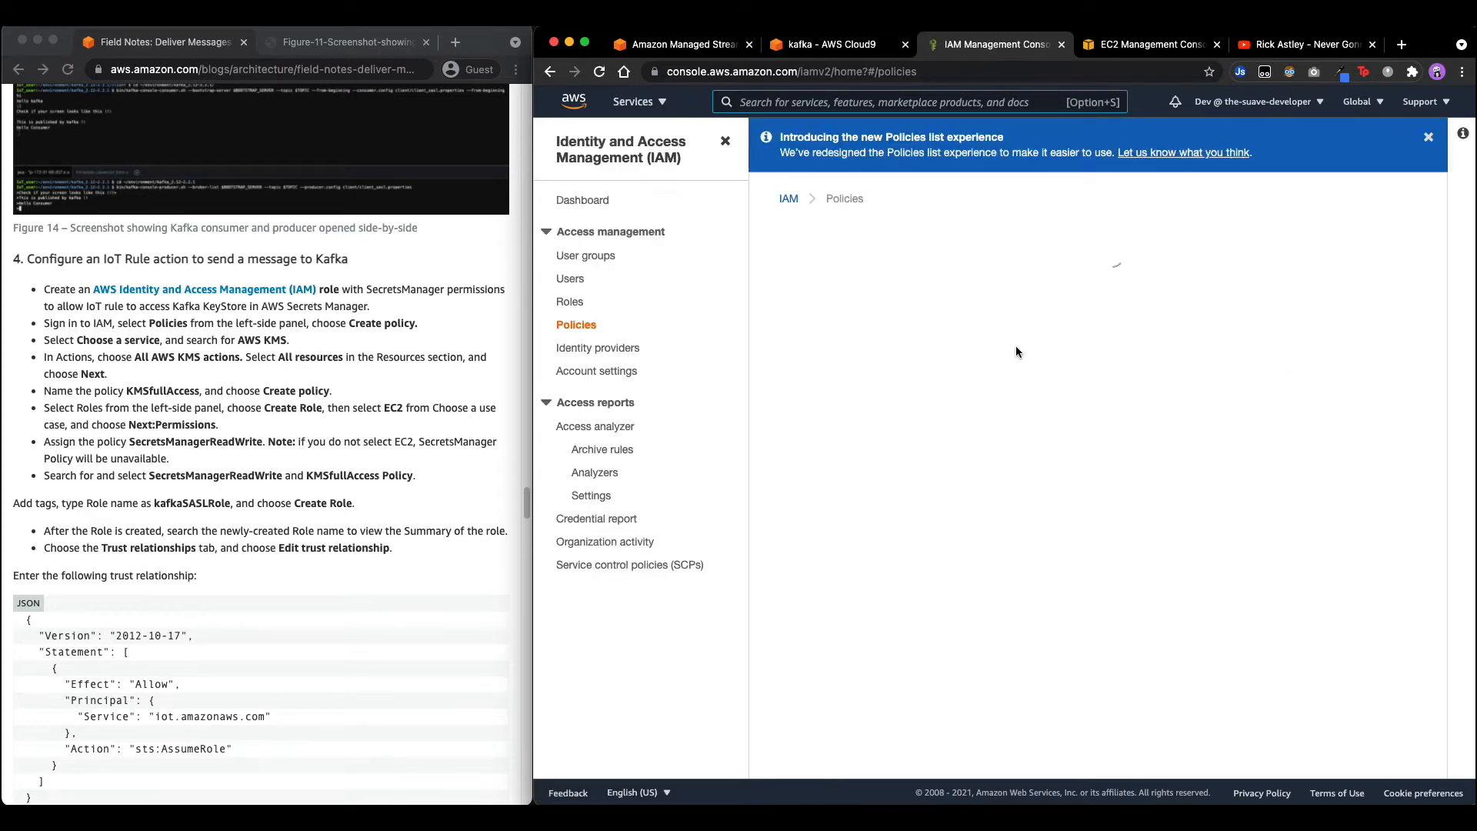
left_click(1308, 269)
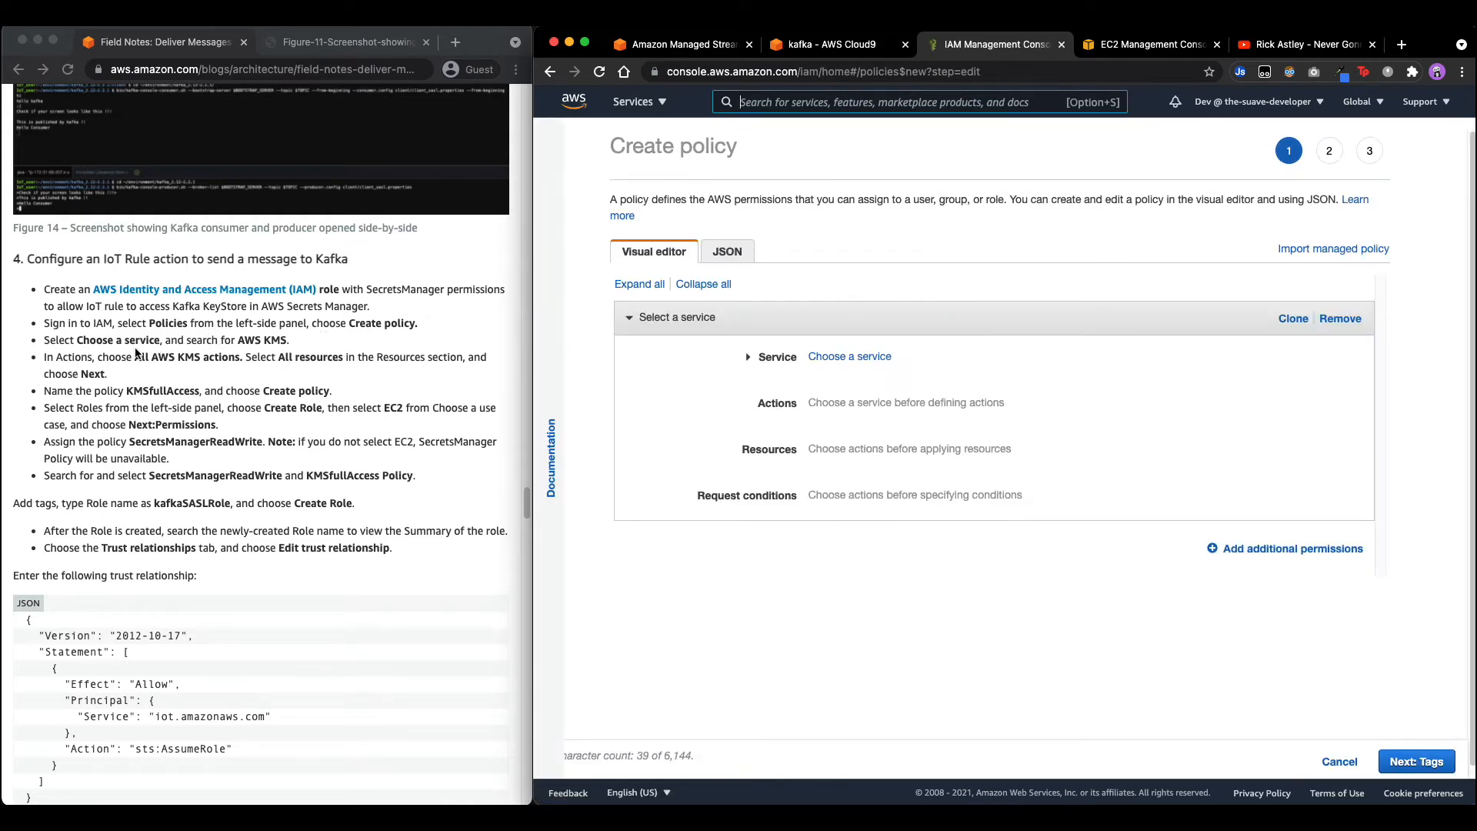
left_click(832, 358)
type("kms")
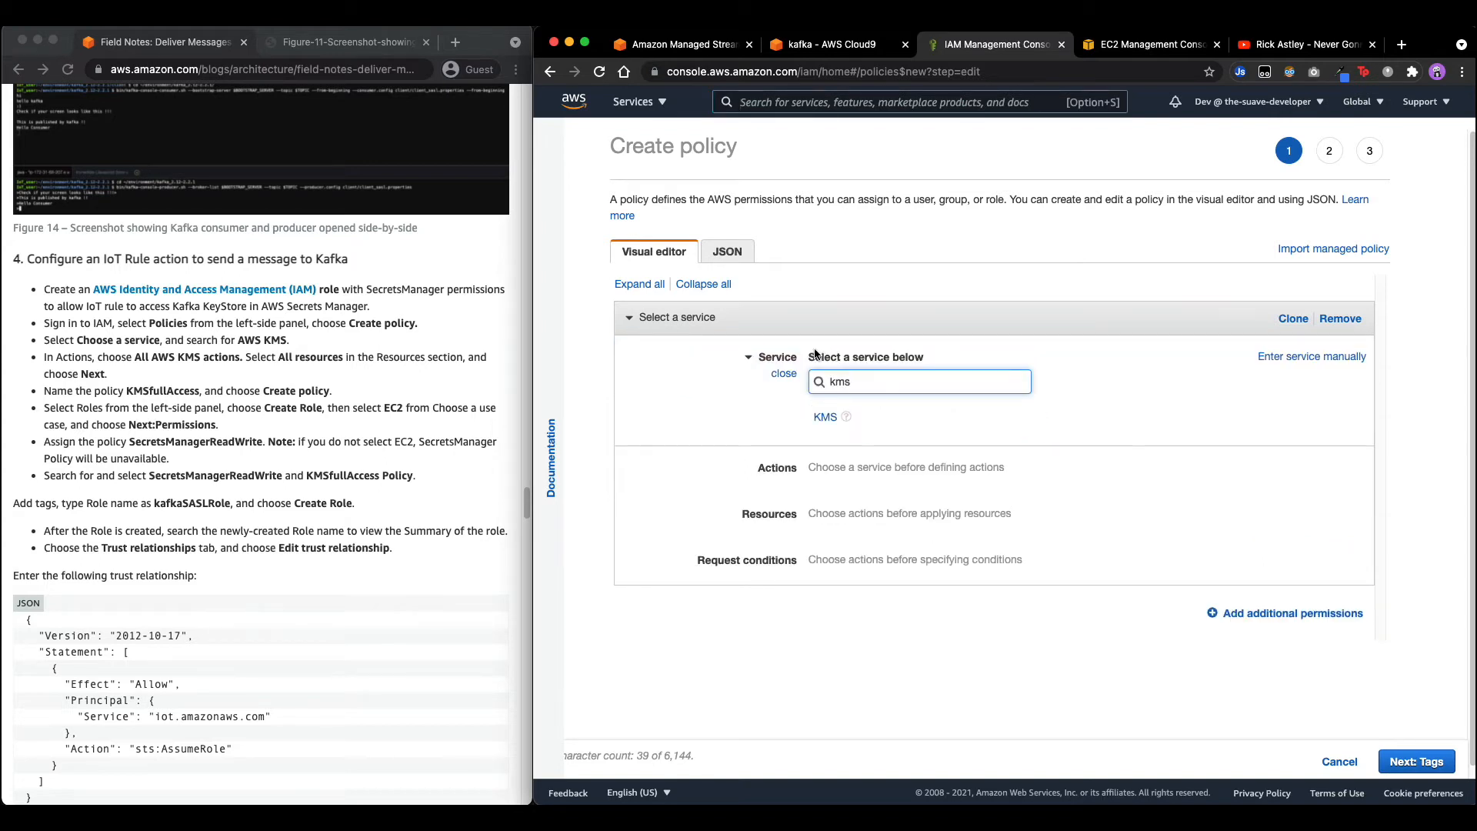
left_click(825, 417)
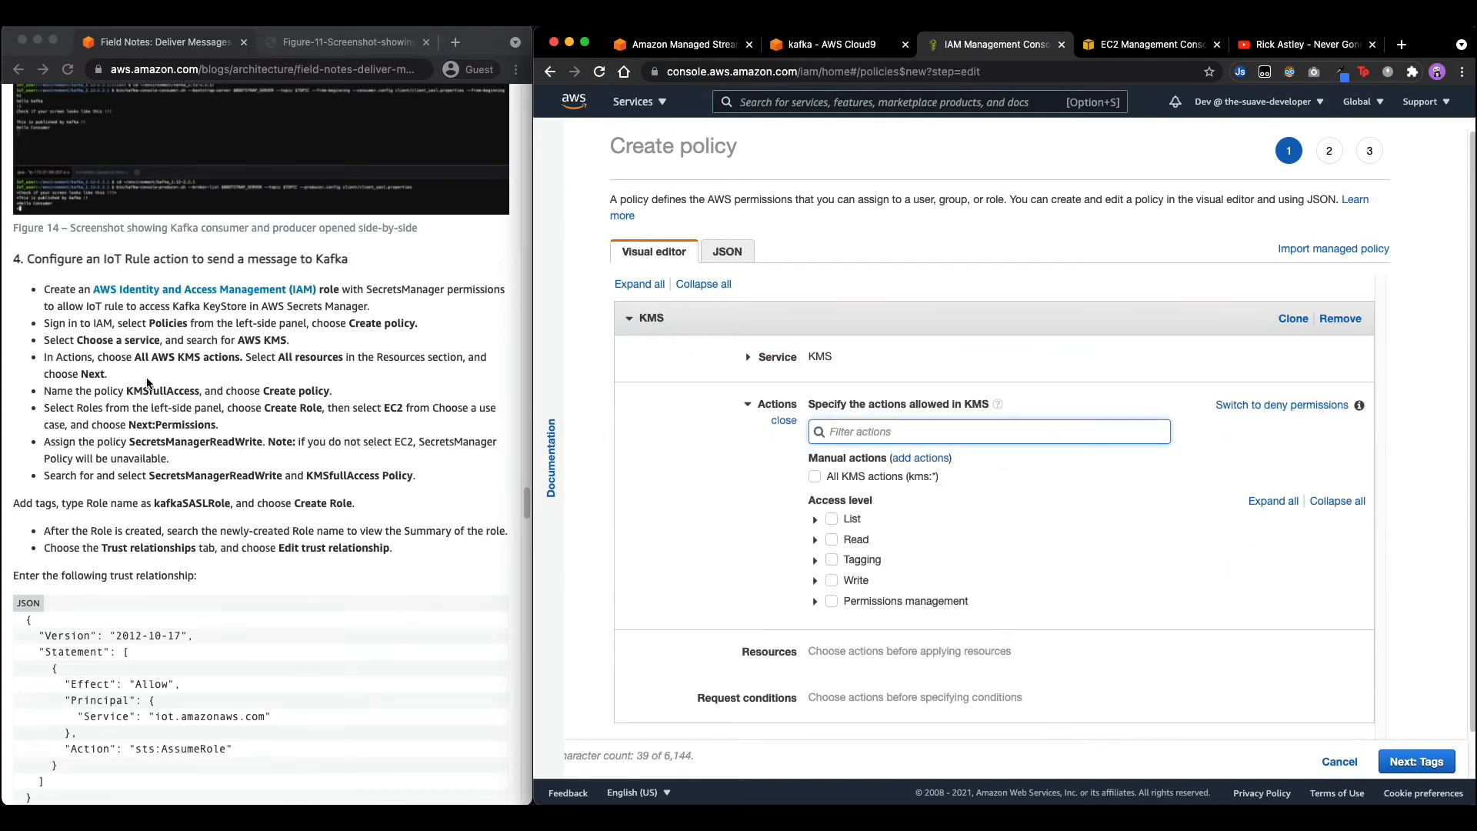
left_click(815, 478)
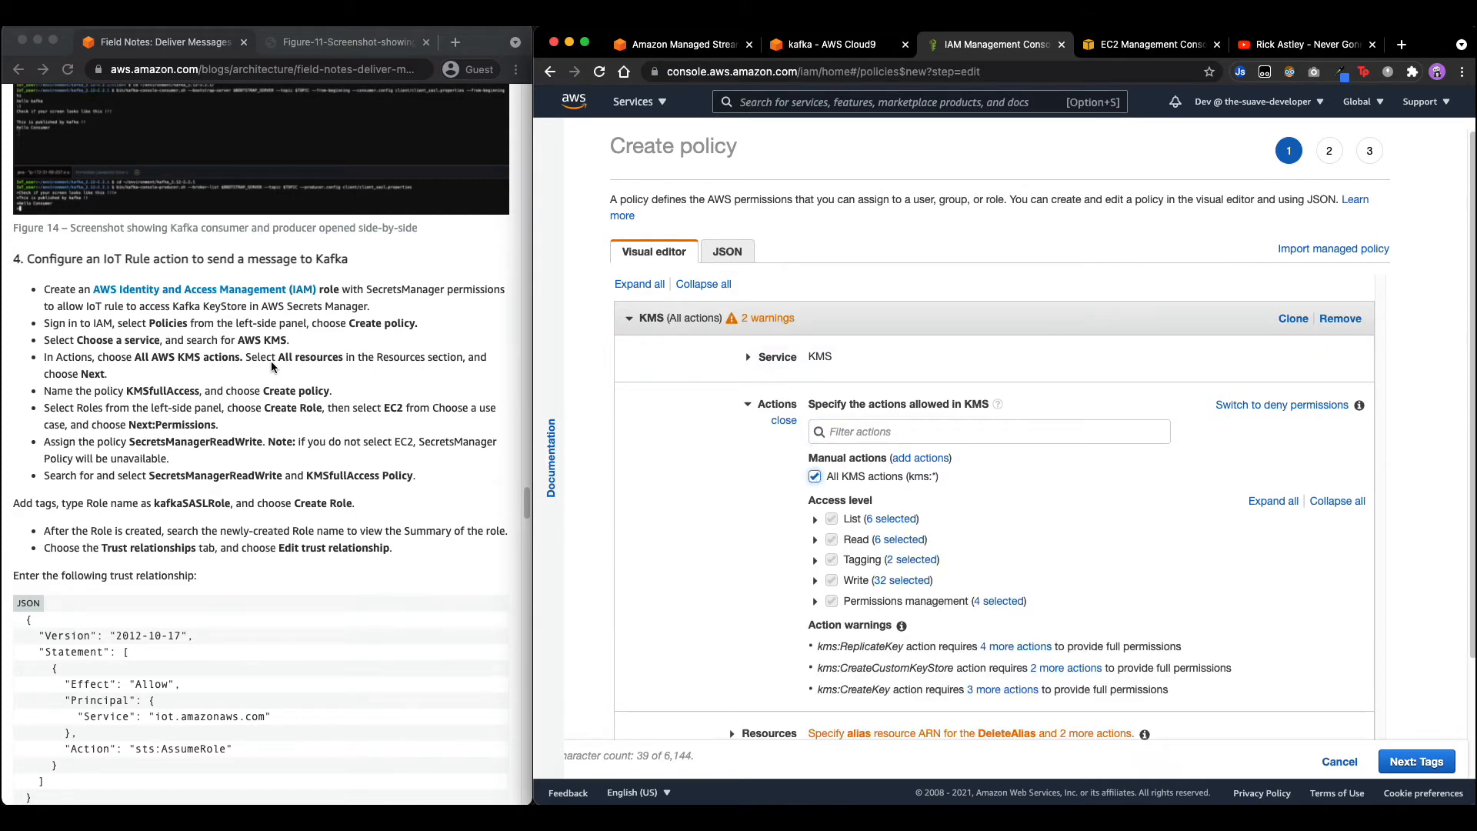
scroll(275, 368, "down", 1)
scroll(802, 583, "down", 3)
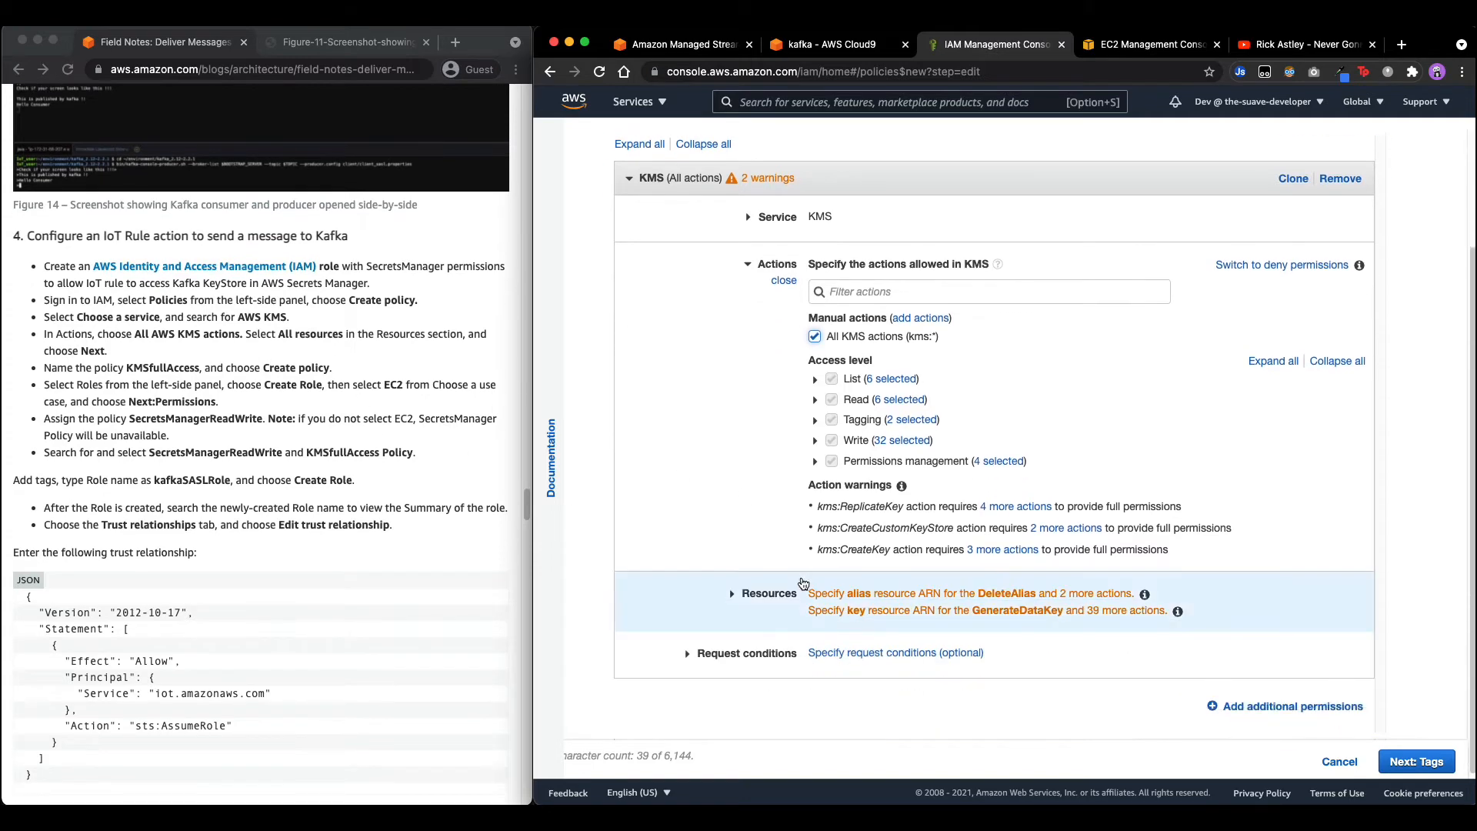
left_click(761, 595)
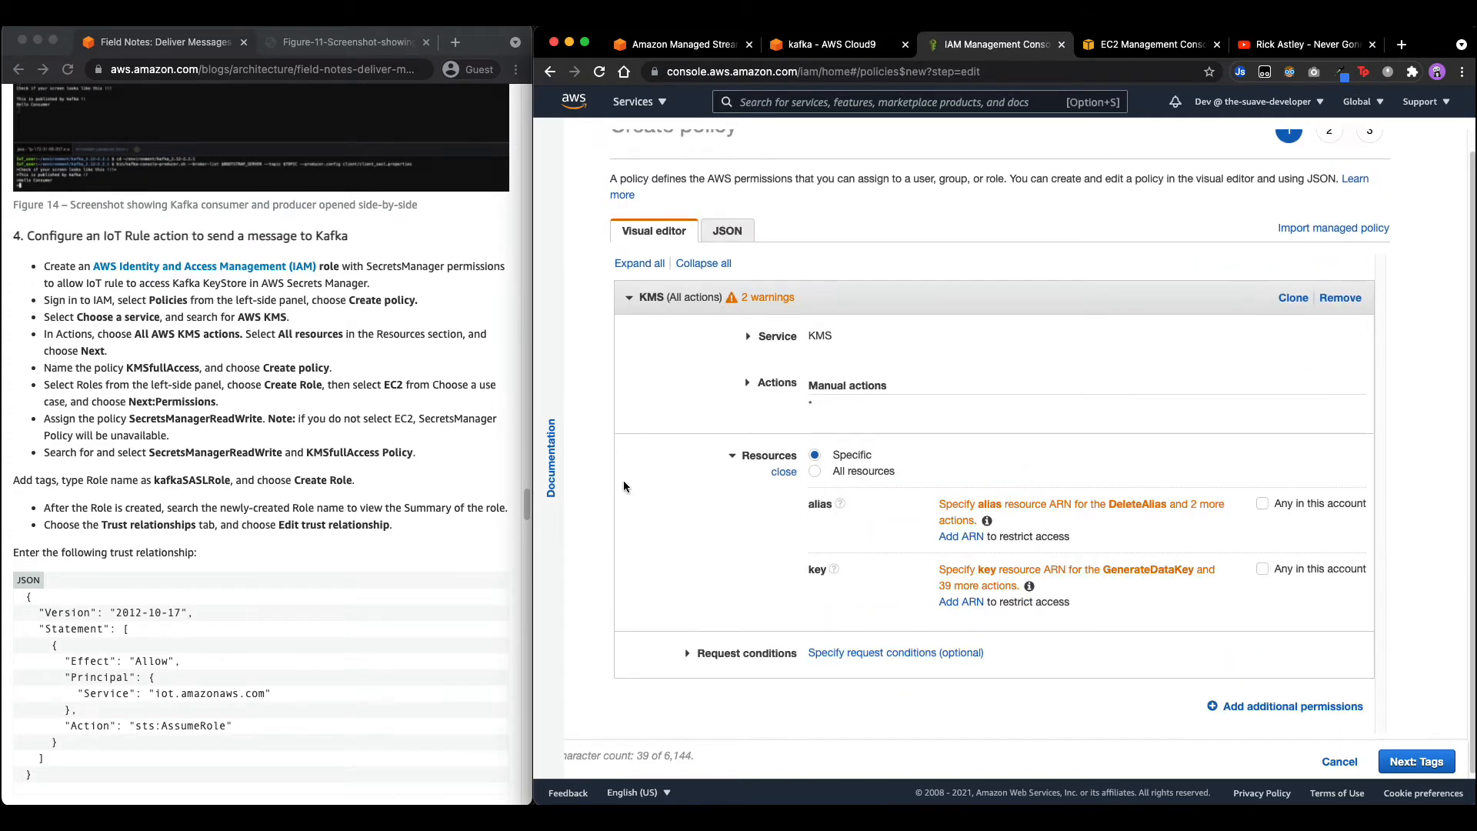
left_click(814, 472)
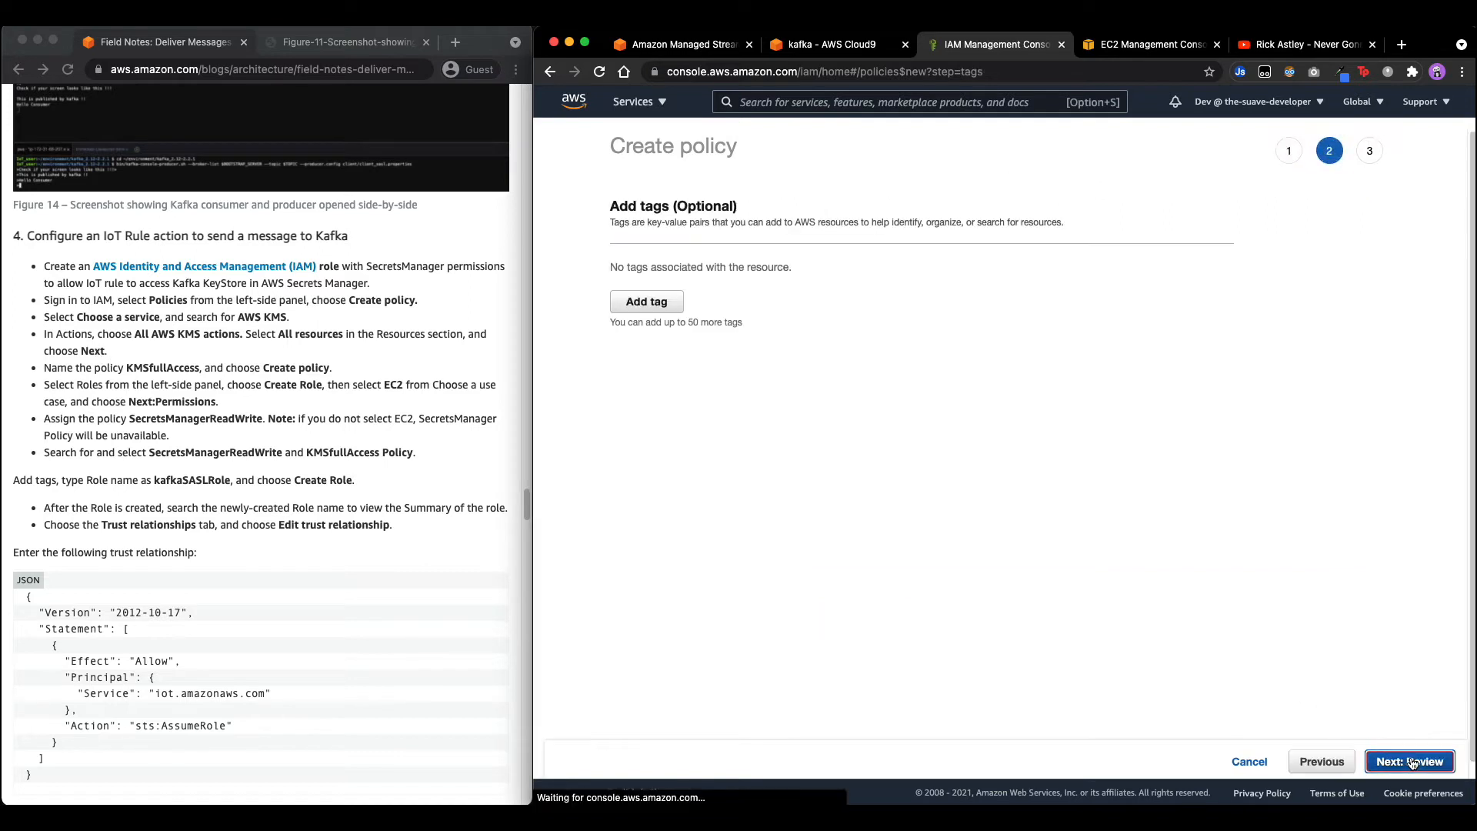
Name the policy KMSfullAccess and create it.
left_click(1414, 762)
left_click(1412, 762)
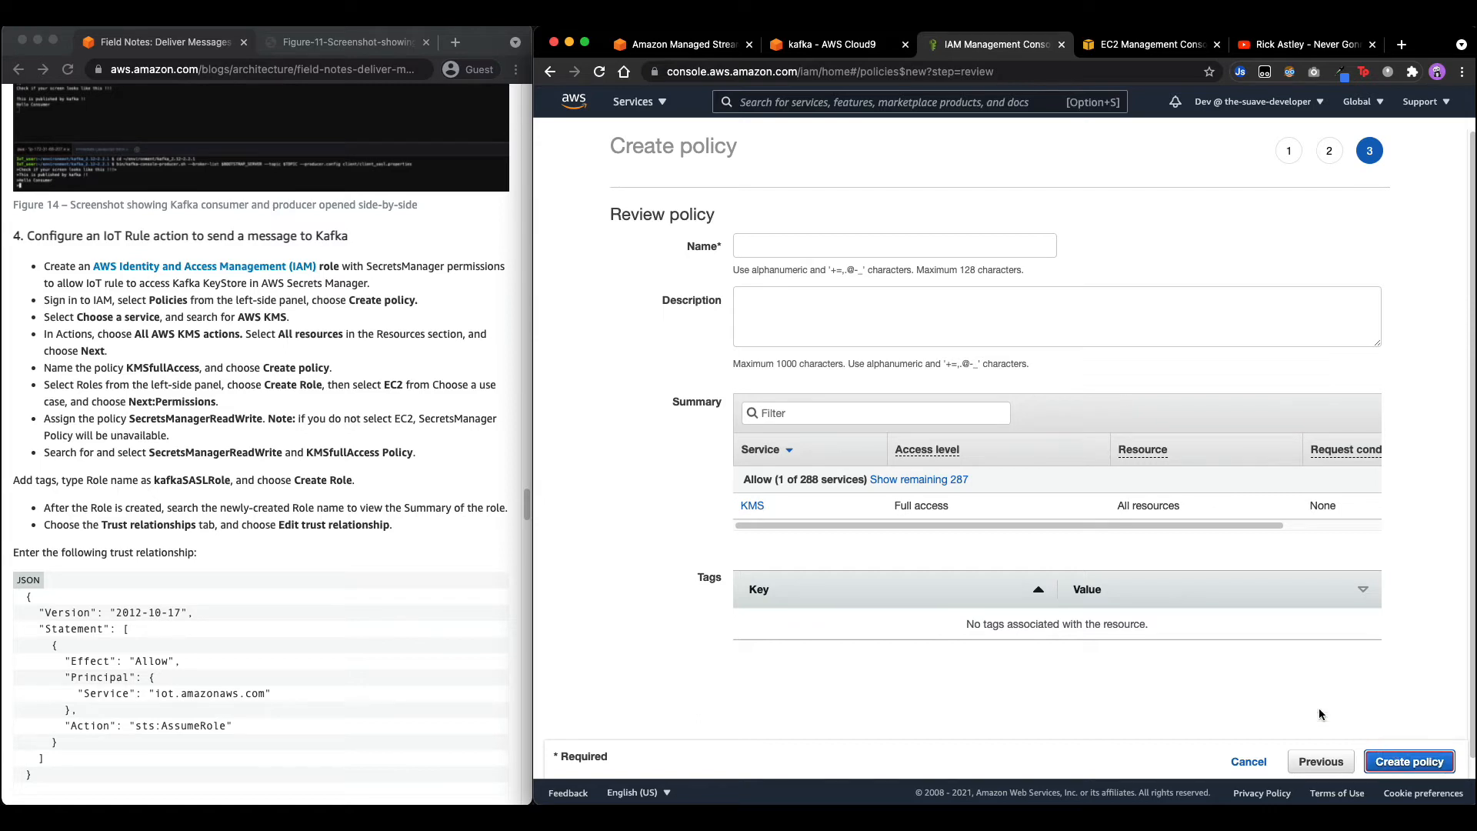
double_click(152, 369)
key("super+c")
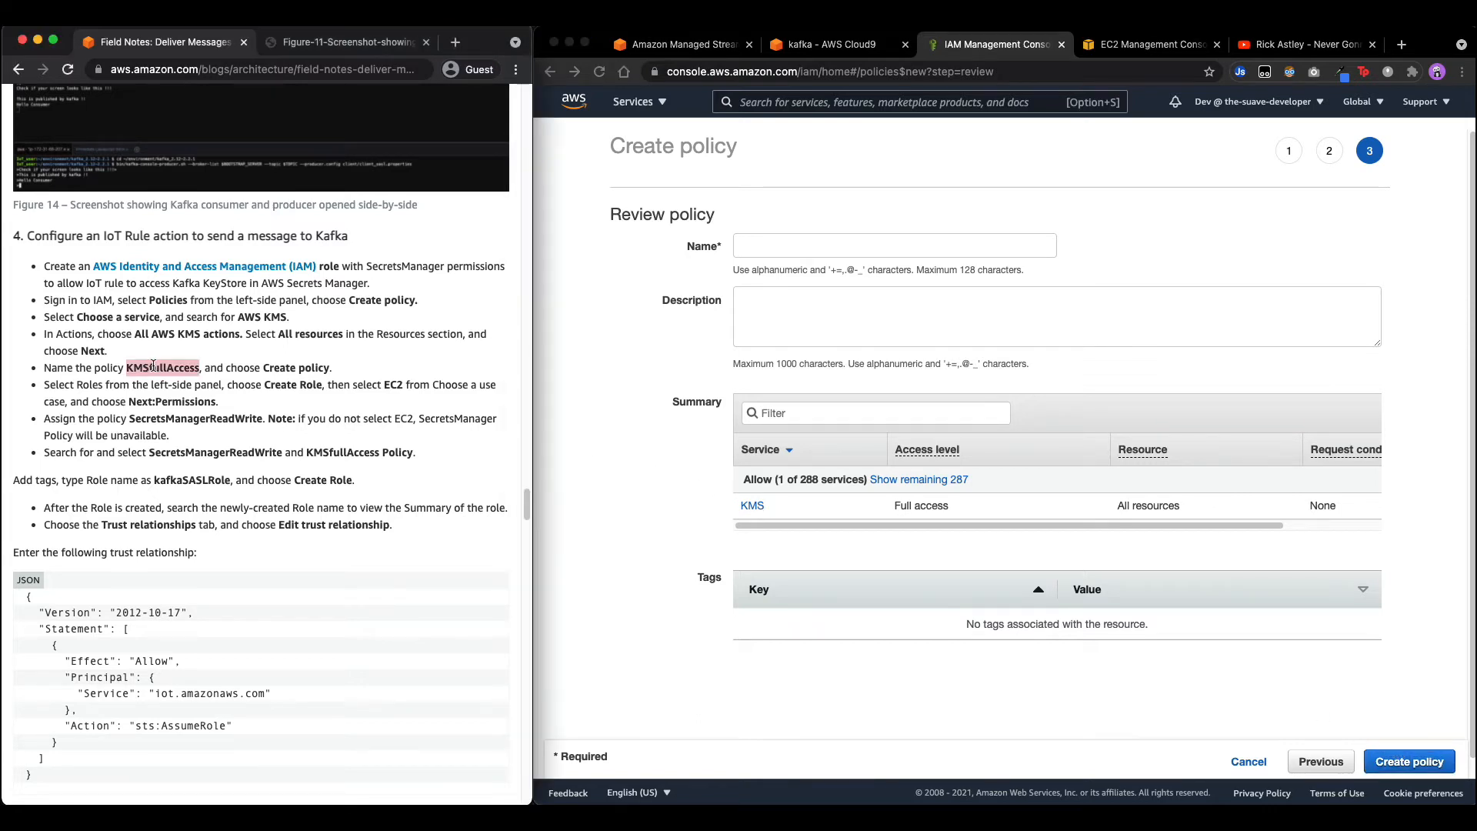
left_click(885, 238)
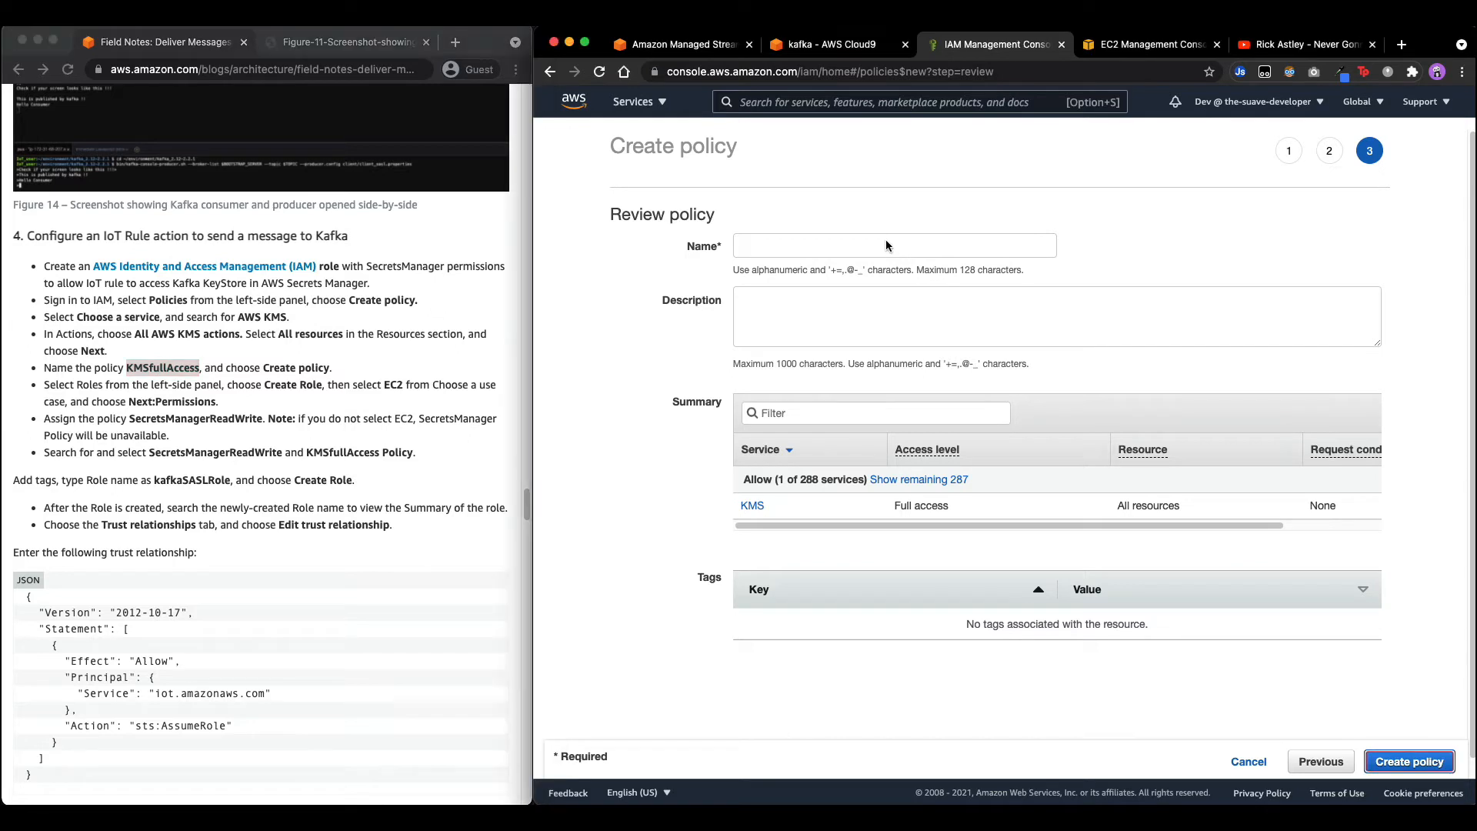
key("super+v")
left_click(1389, 762)
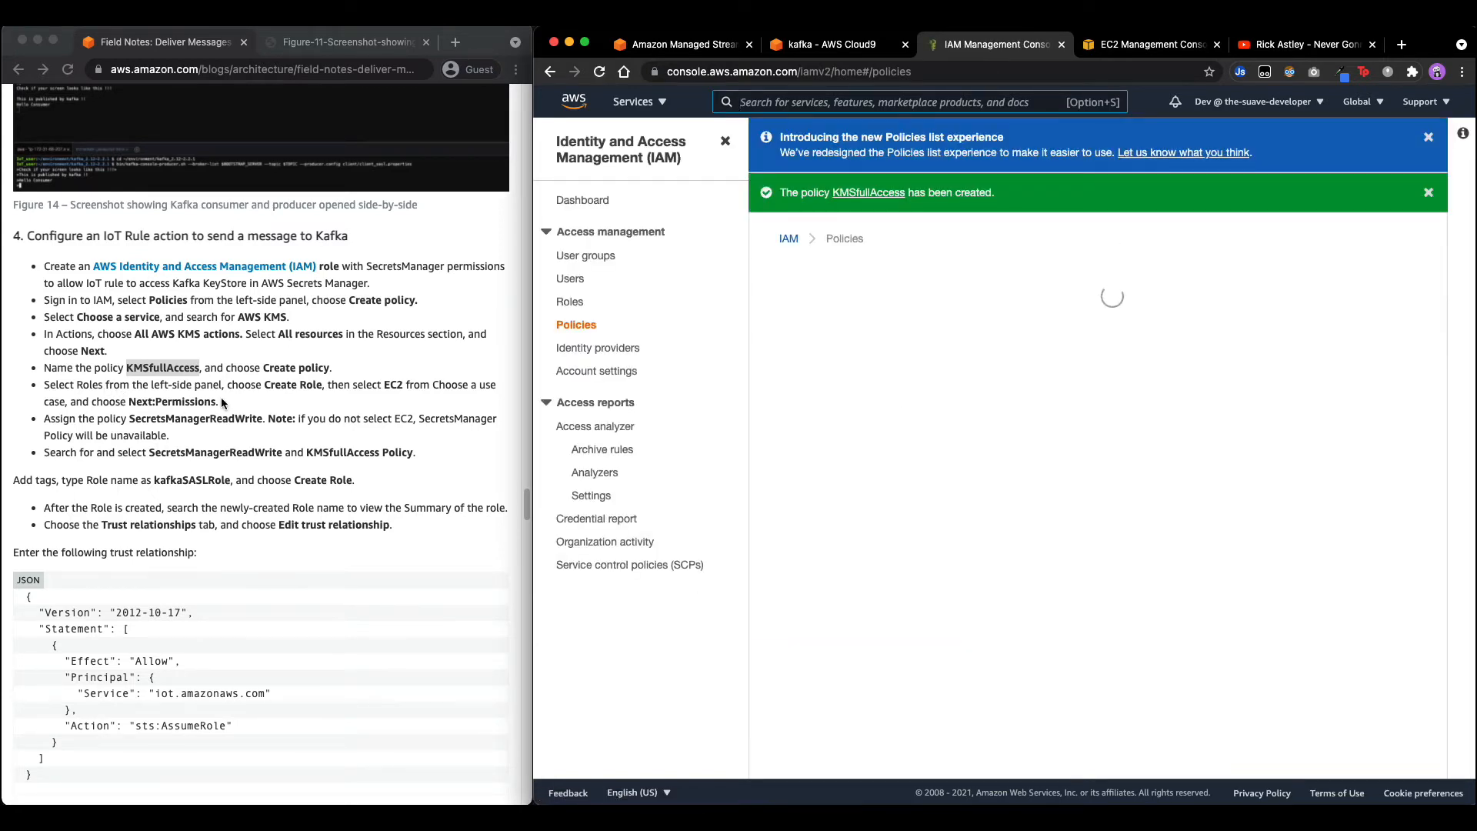
Start a new IAM role trusting the EC2 service with the basic EC2 use case.
left_click(569, 302)
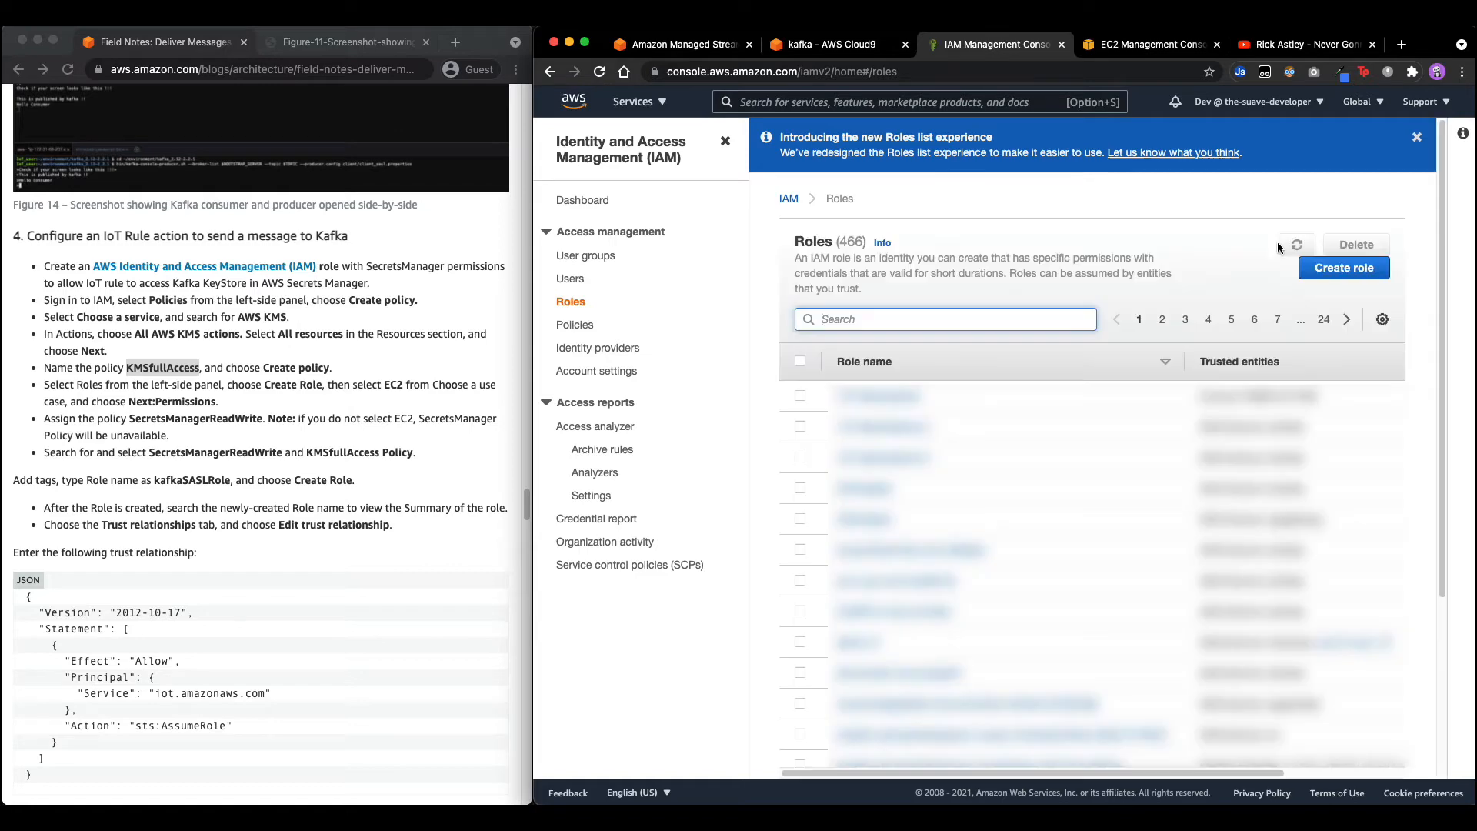
left_click(1343, 267)
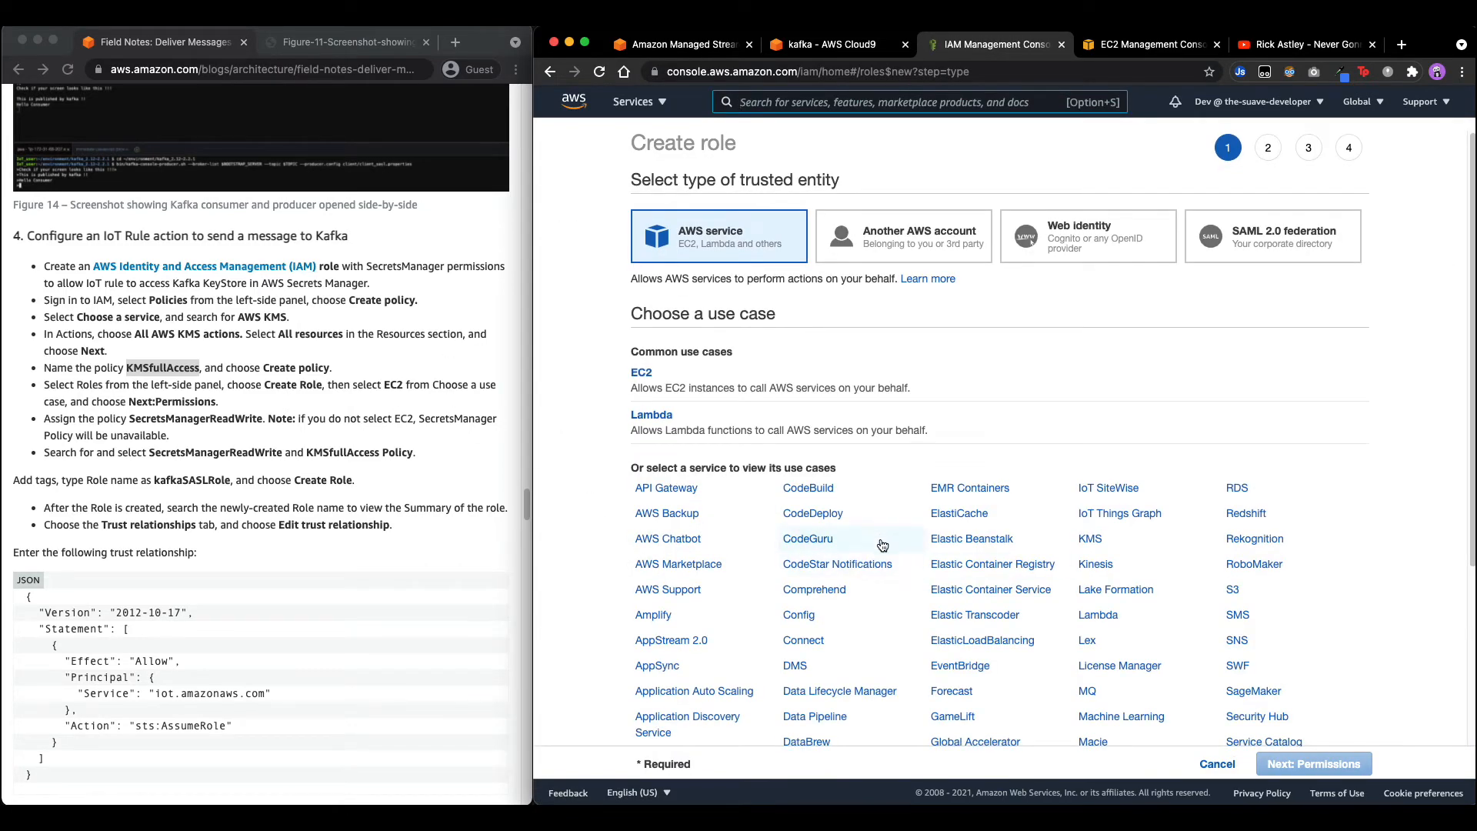
scroll(882, 545, "down", 5)
left_click(800, 654)
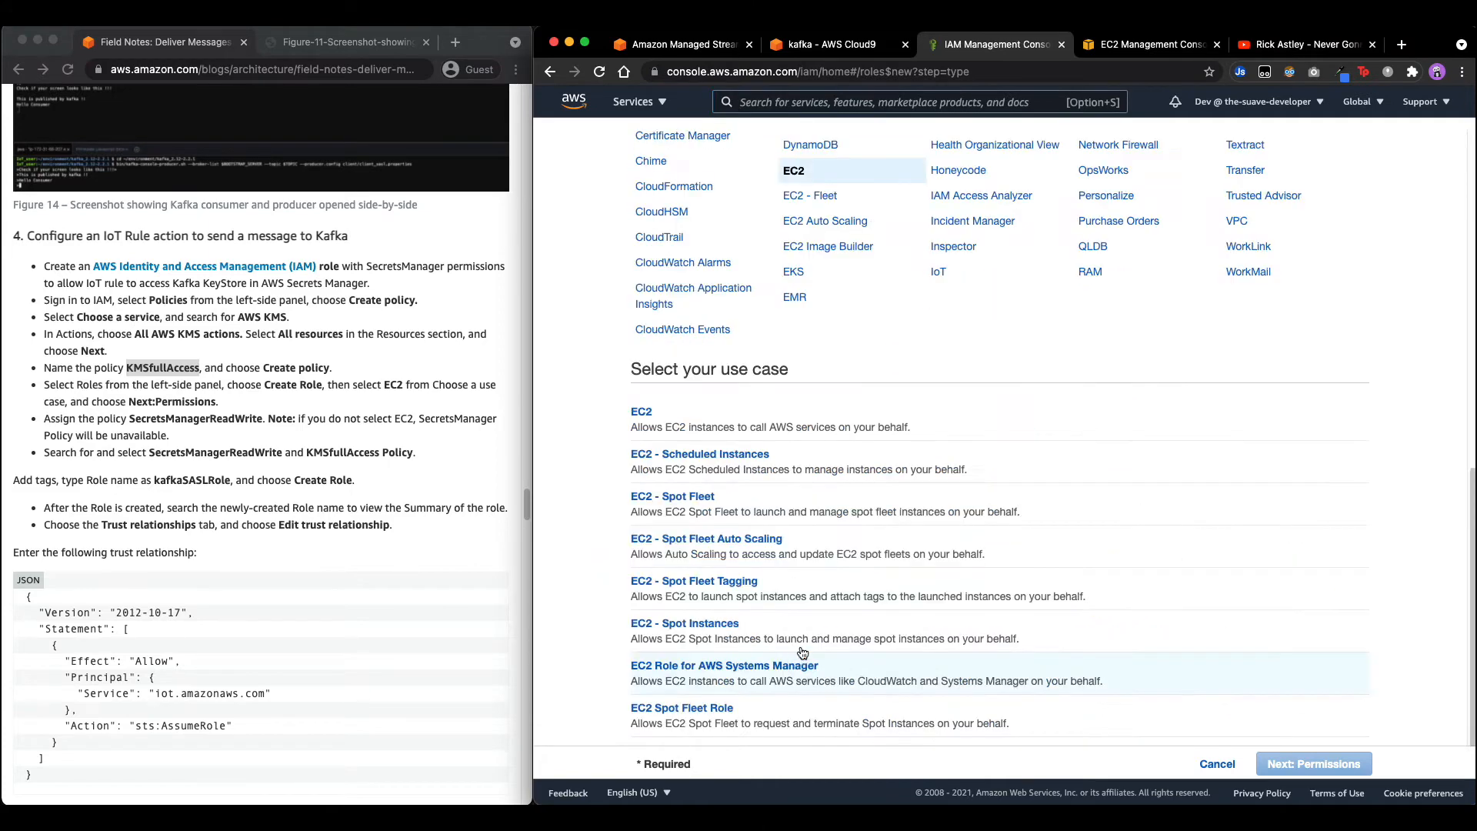
left_click(675, 425)
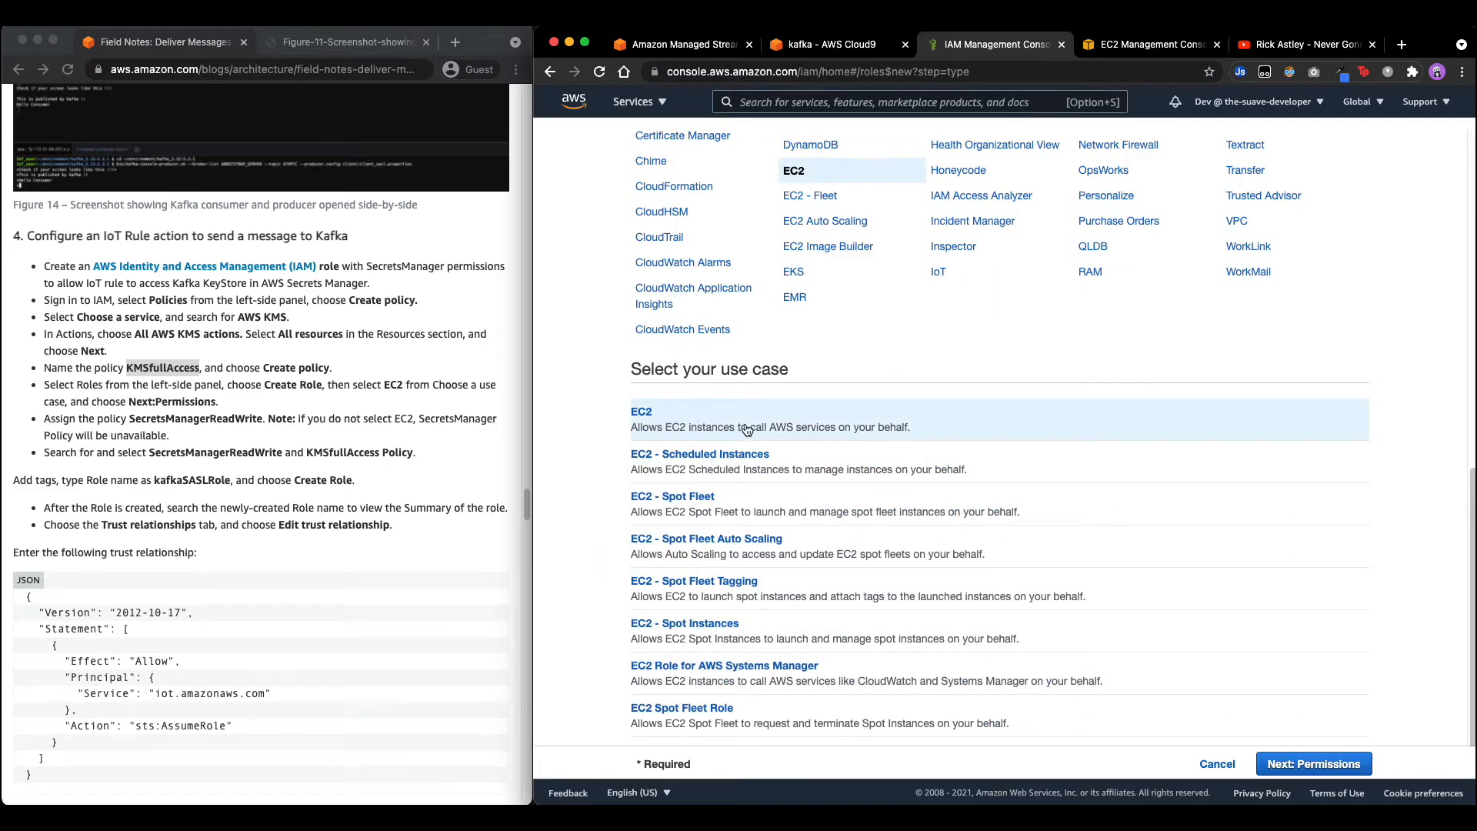
left_click(1313, 764)
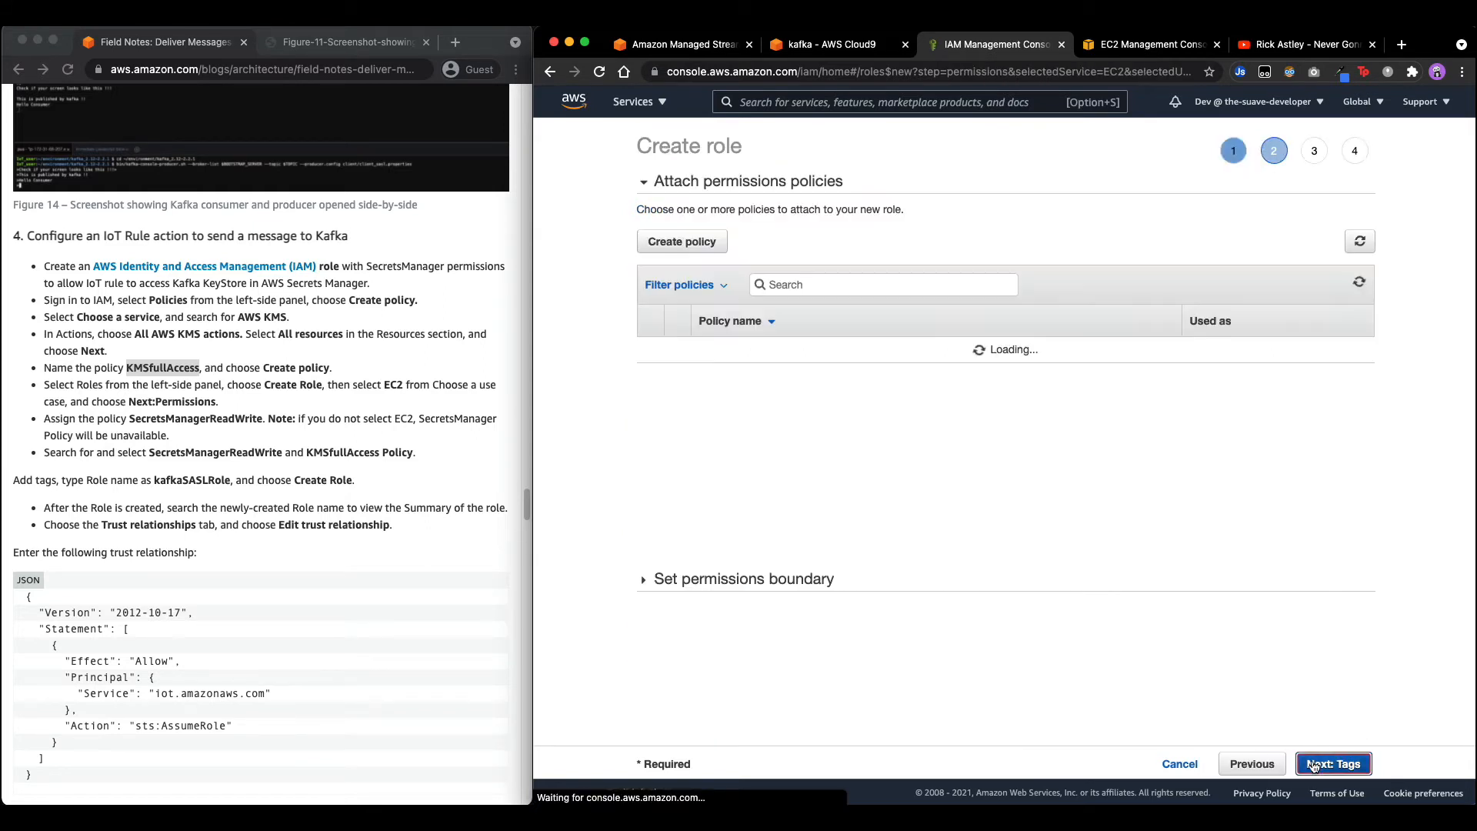
Attach the SecretsManagerReadWrite and KMSfullAccess policies to the role.
left_click(213, 418)
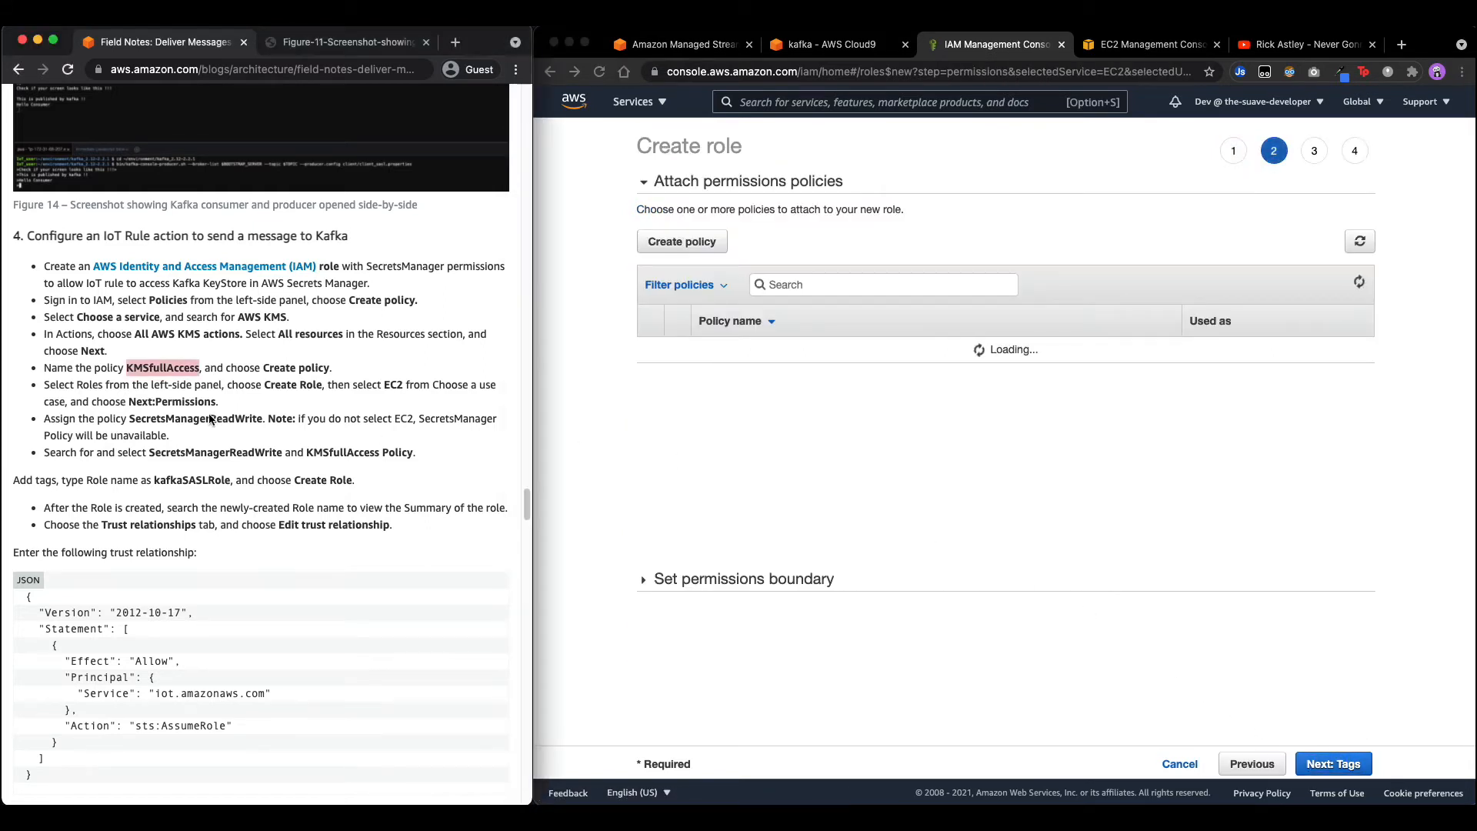
double_click(213, 418)
key("super+c")
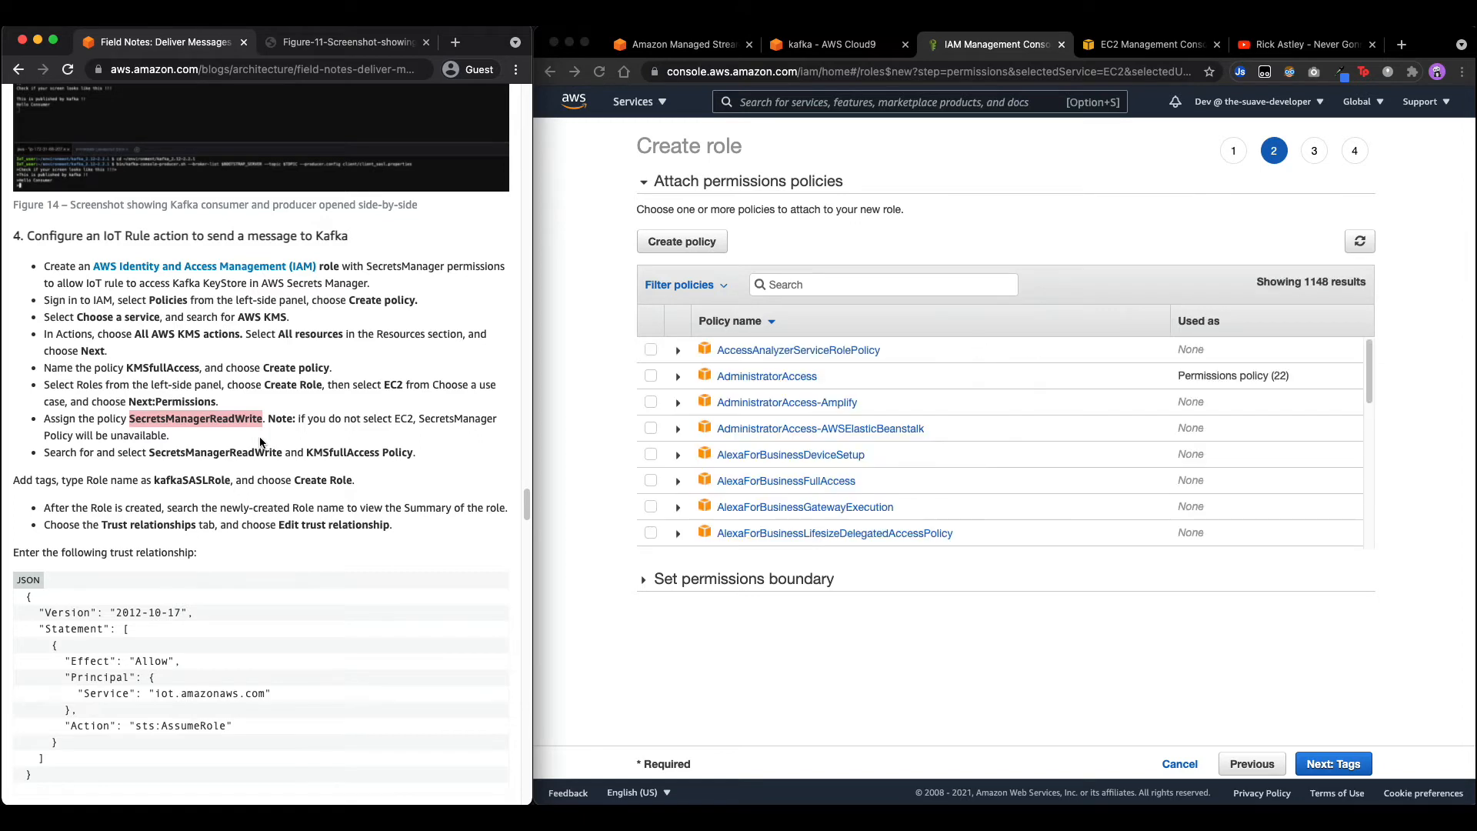
left_click(815, 285)
key("super+v")
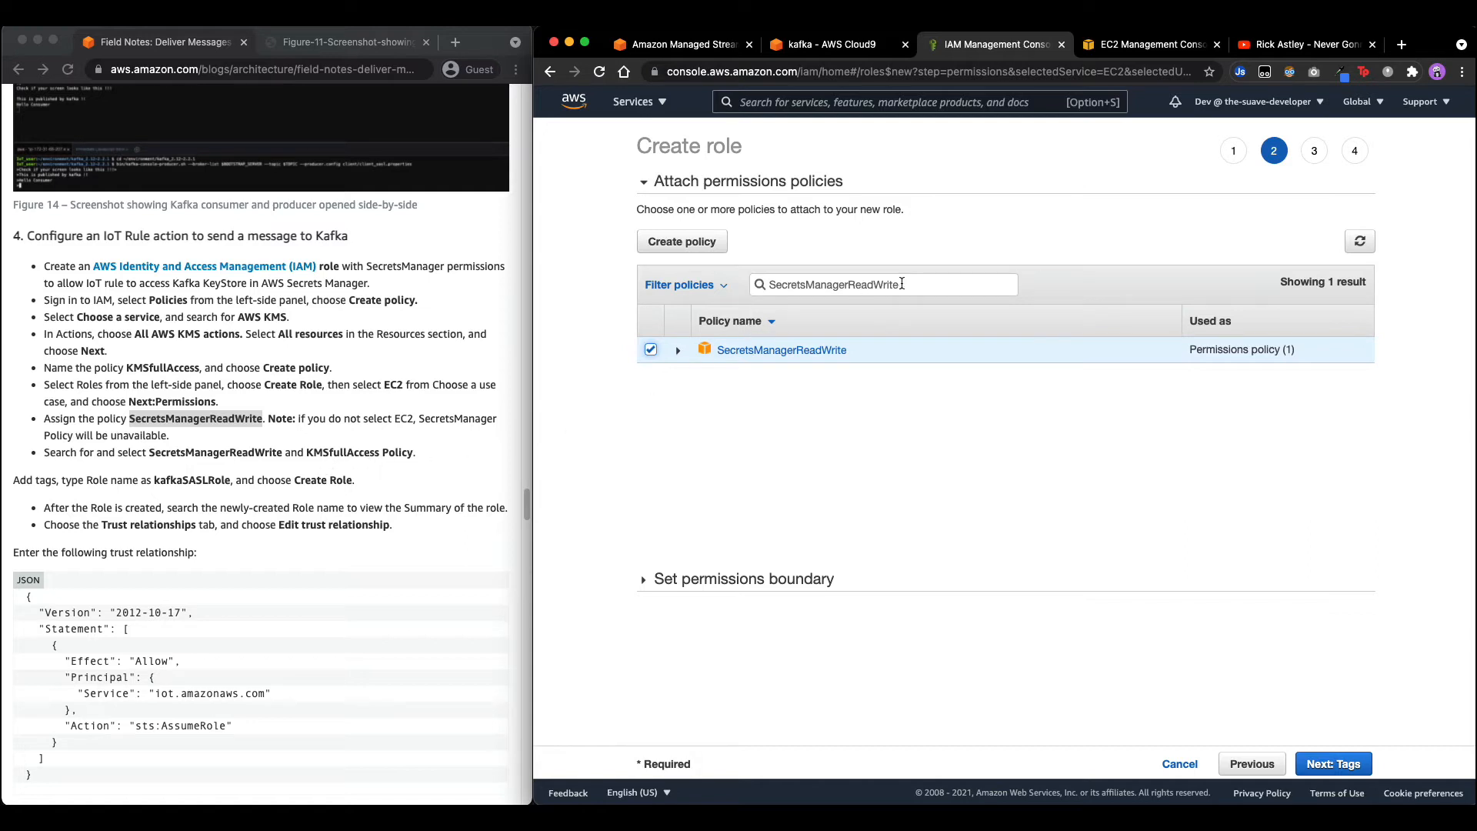
left_click_drag(901, 284, 734, 288)
key("BackSpace")
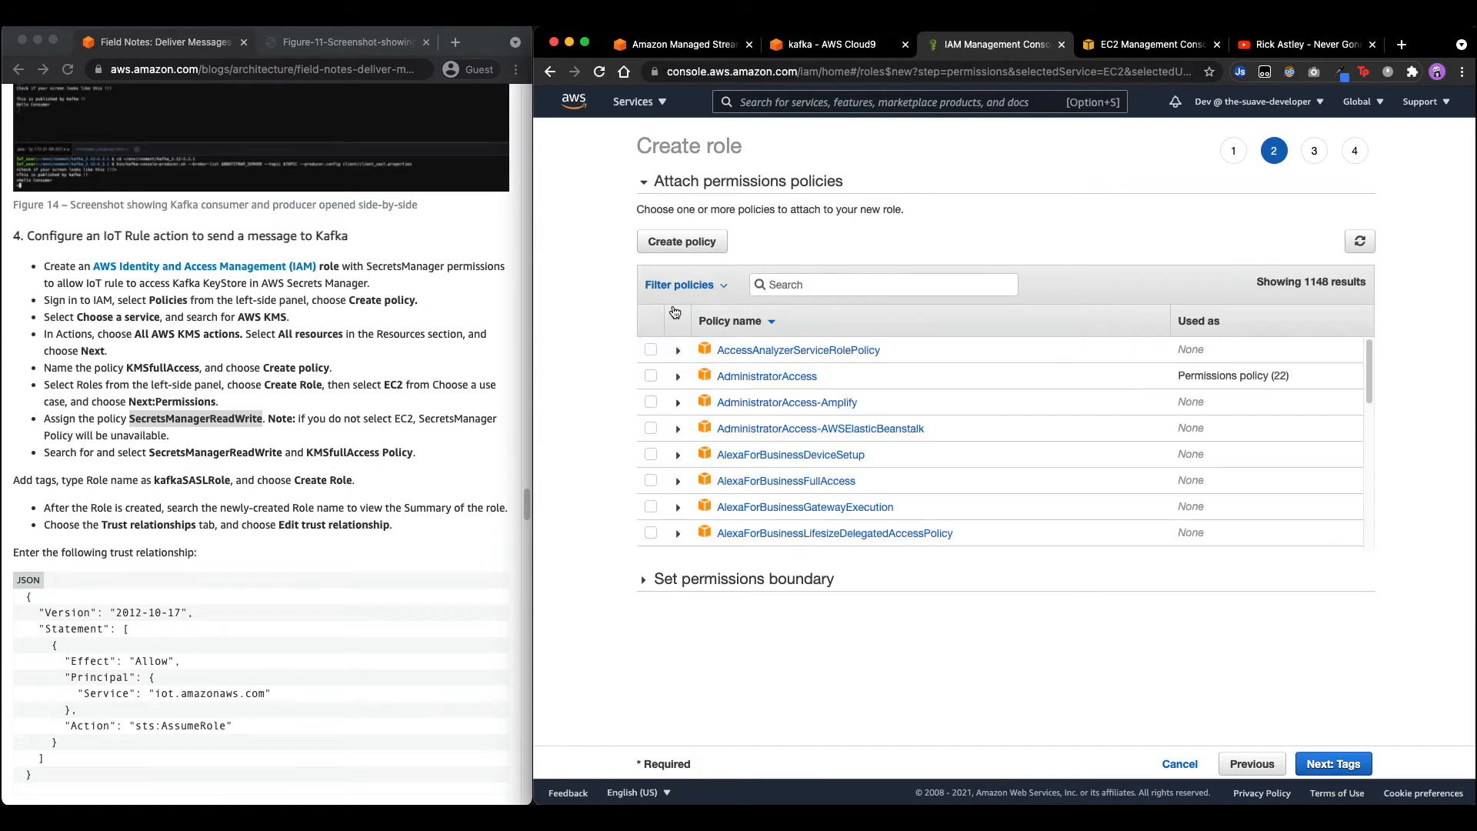
double_click(332, 455)
key("super+c")
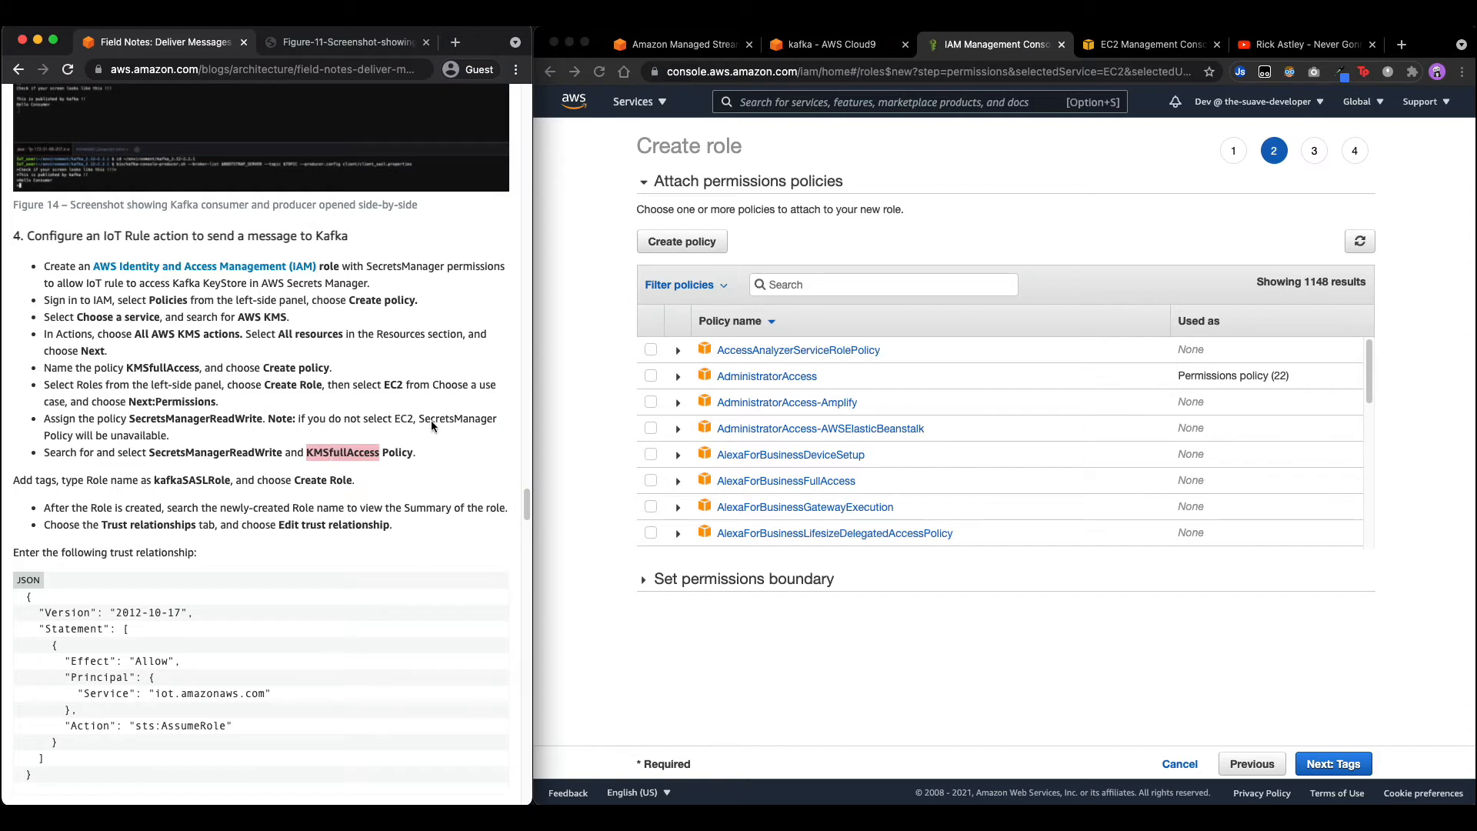
left_click(810, 282)
key("super+v")
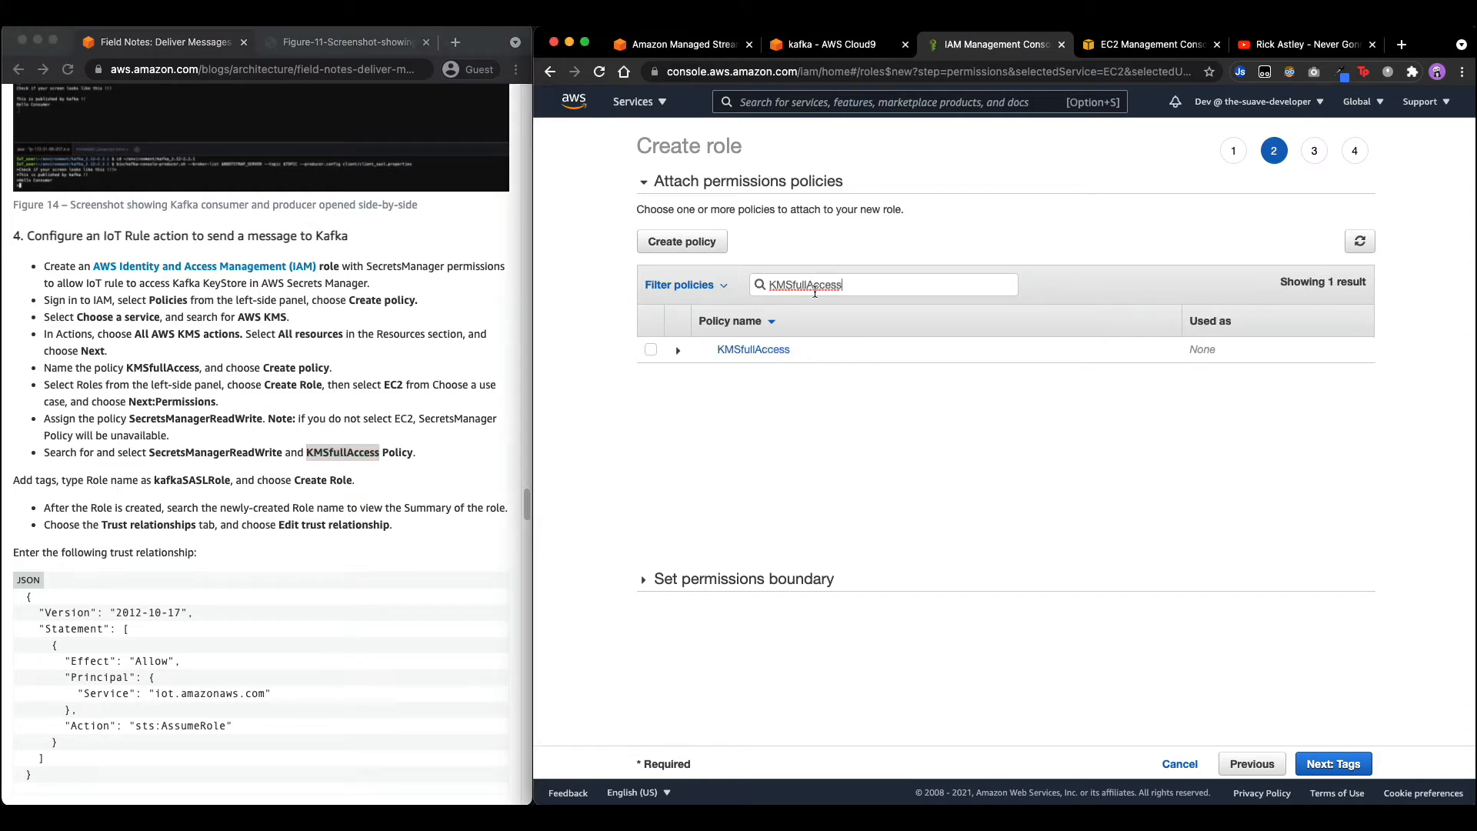
left_click(650, 351)
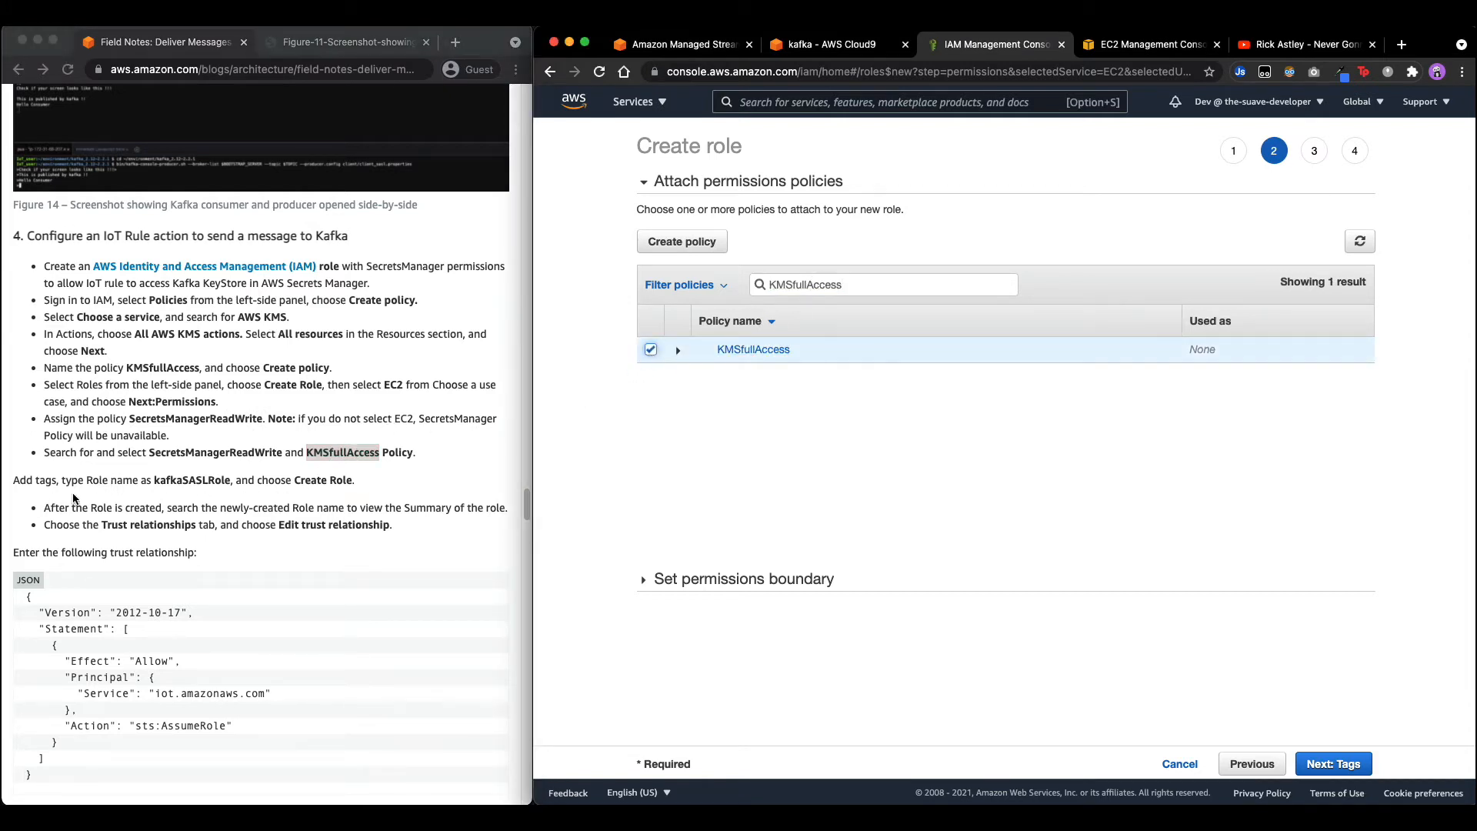
Name the role kafkaSASLRole and create it.
left_click(1305, 758)
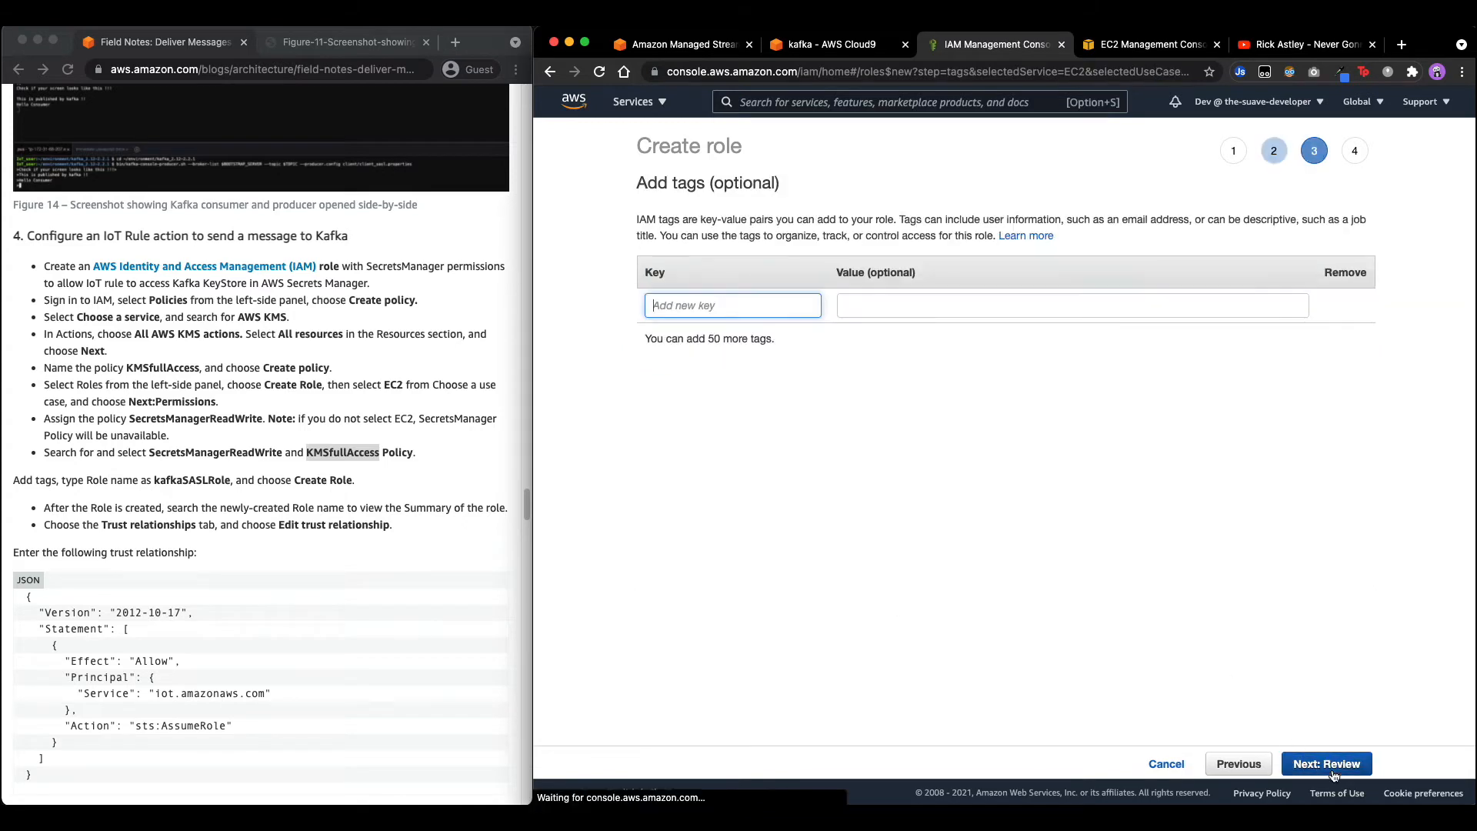
left_click(1333, 768)
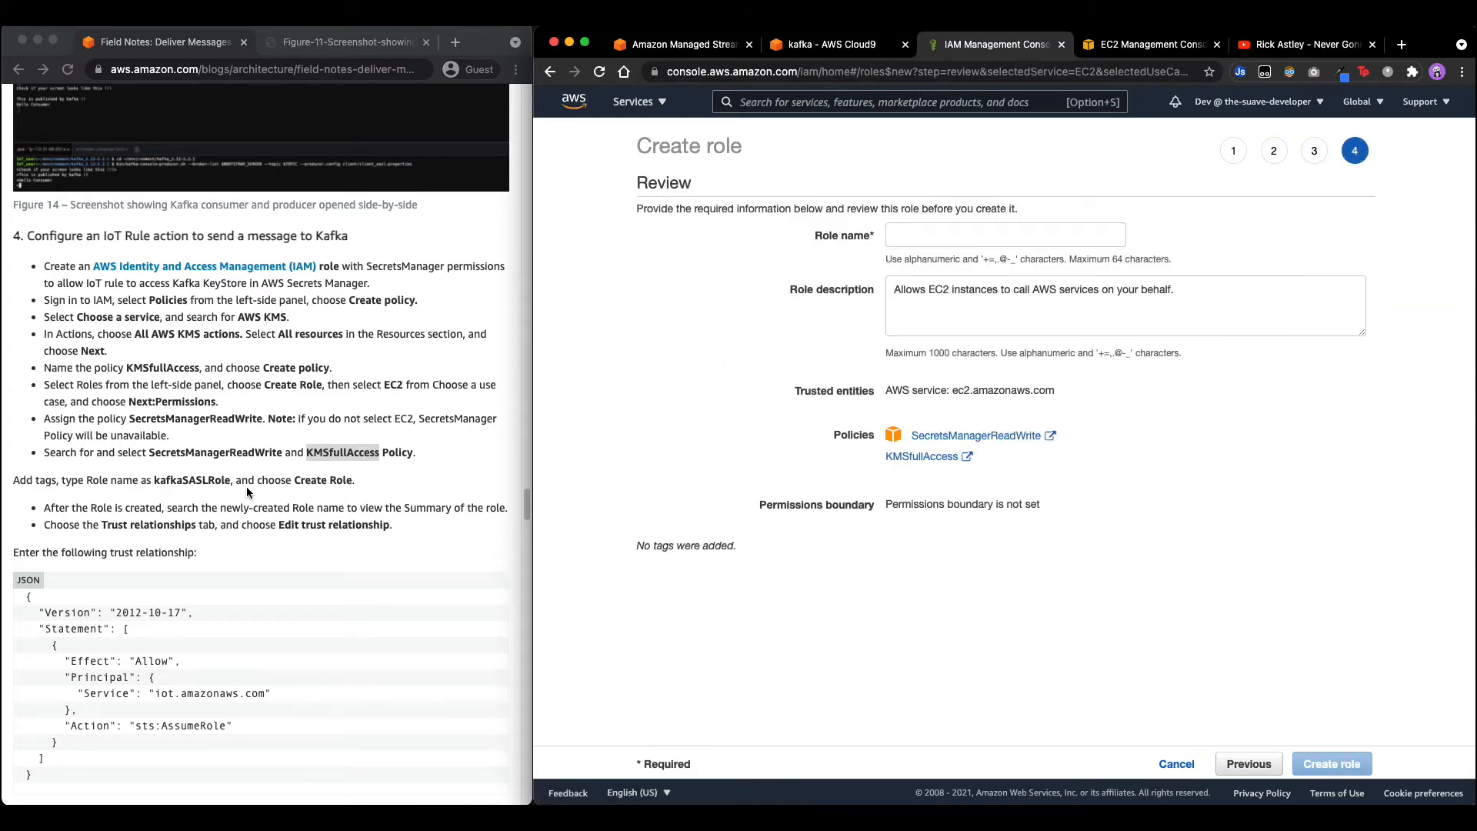
double_click(185, 480)
key("super+c")
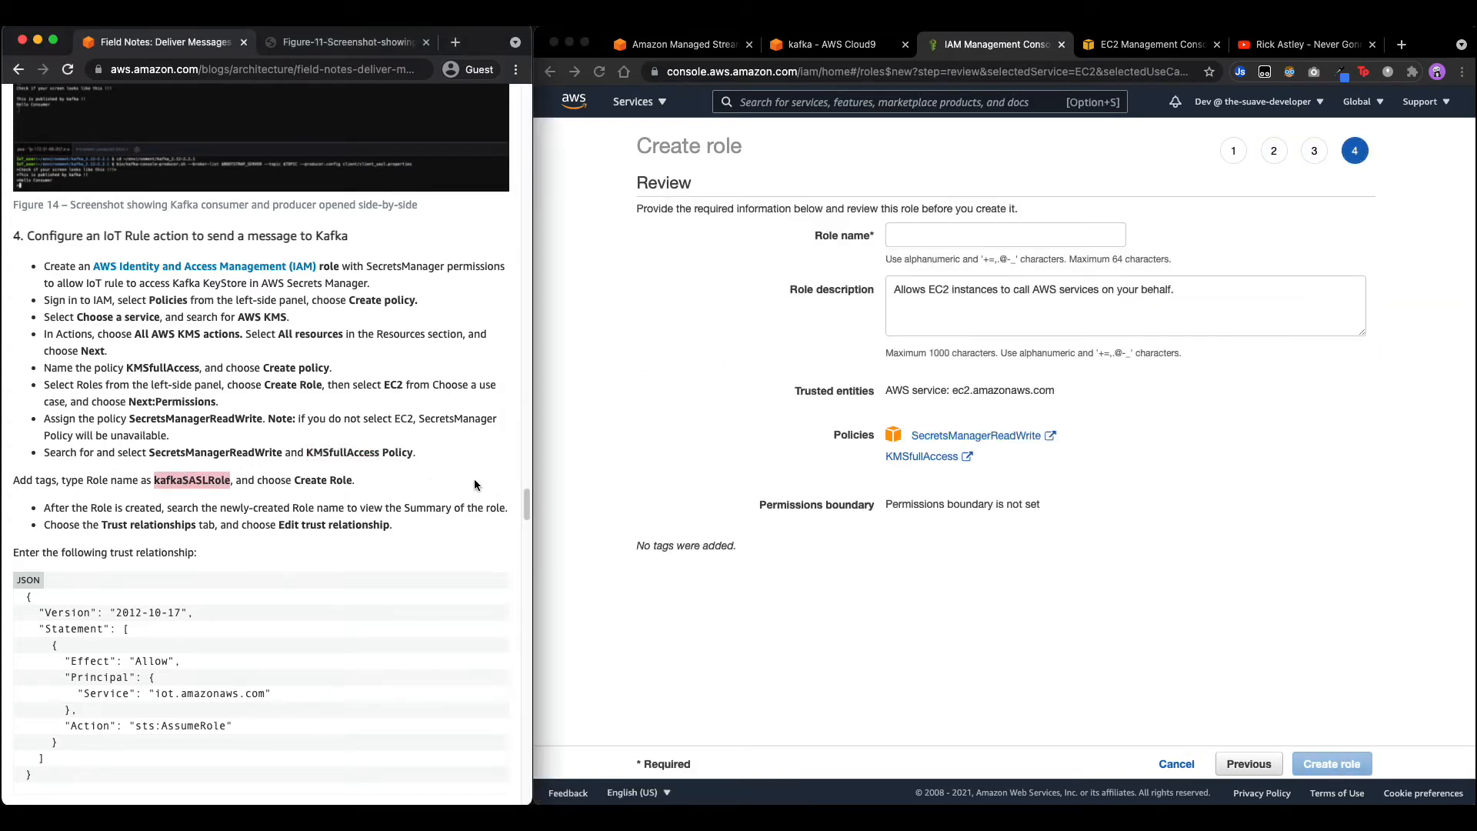
left_click(959, 231)
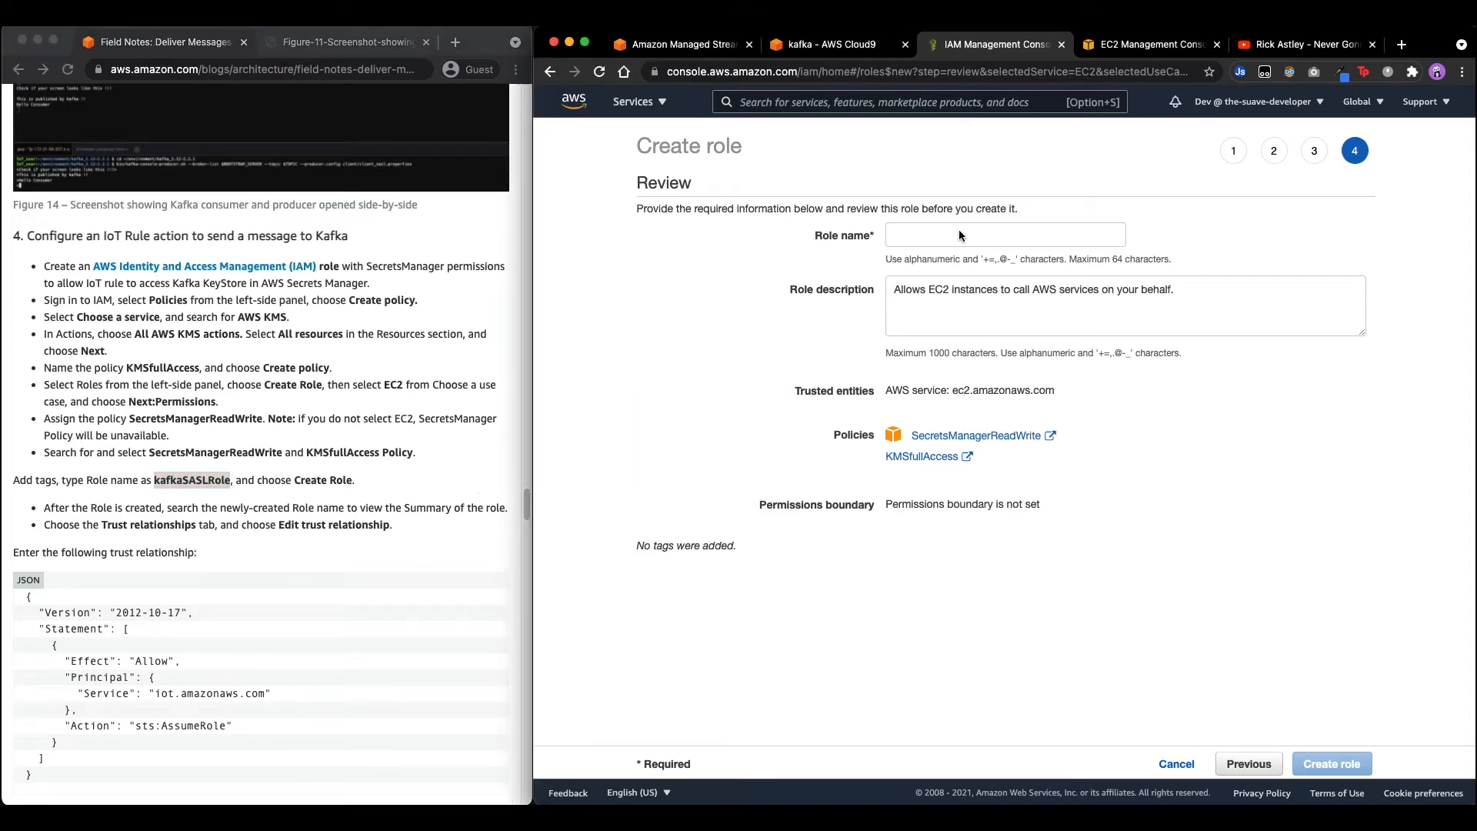
key("super+v")
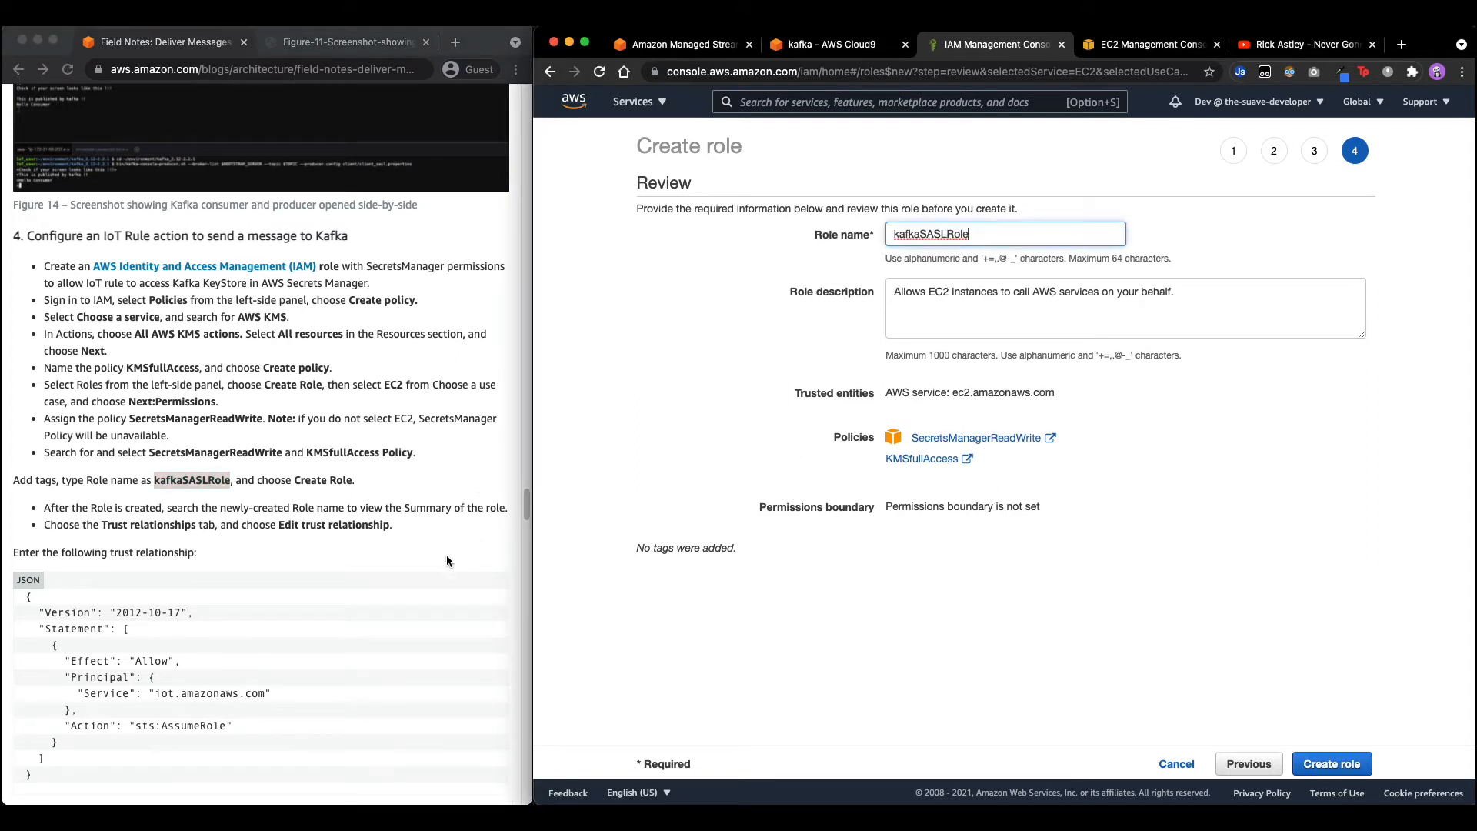
left_click(1311, 760)
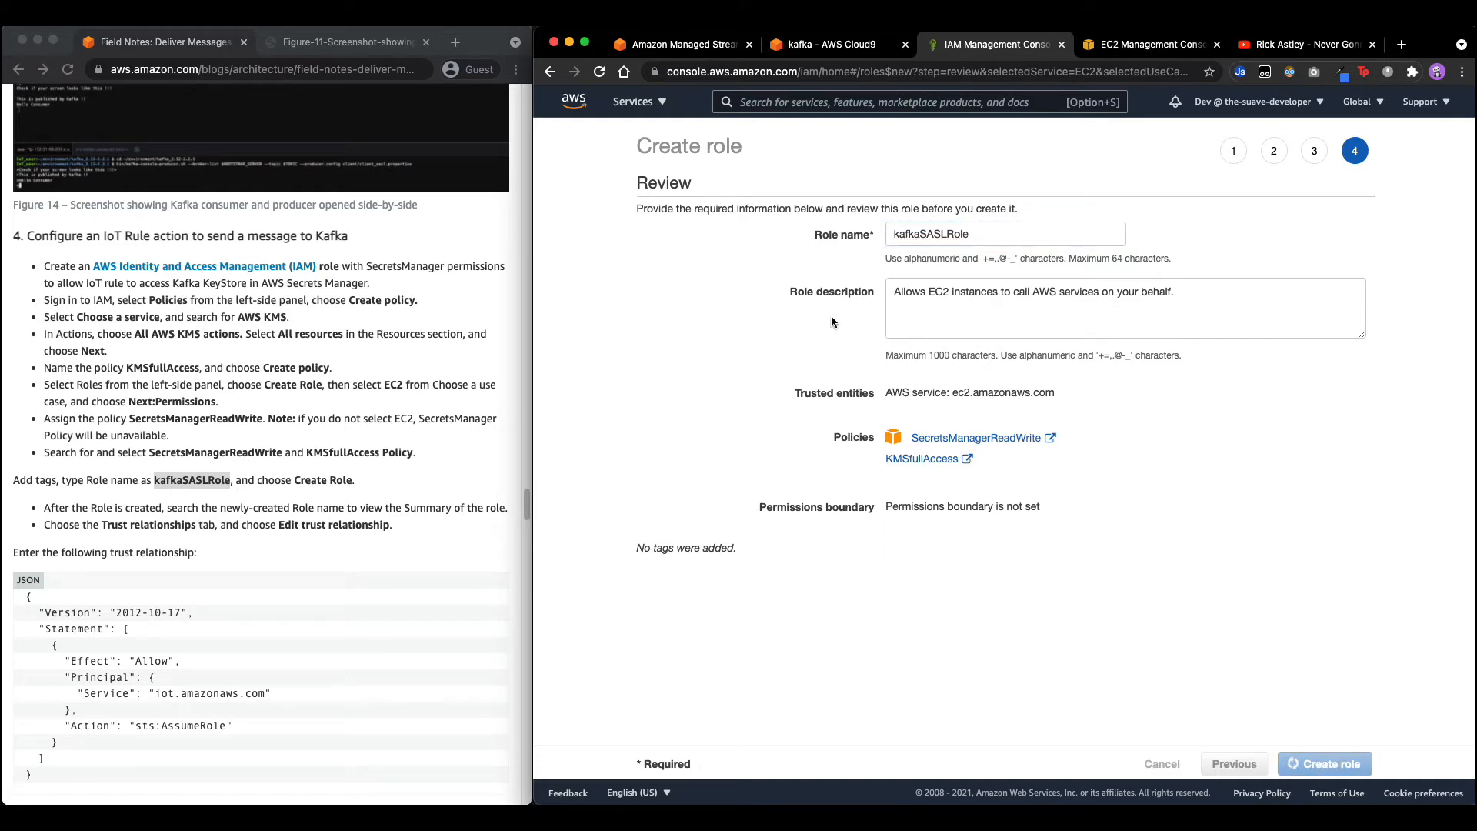
scroll(353, 508, "down", 2)
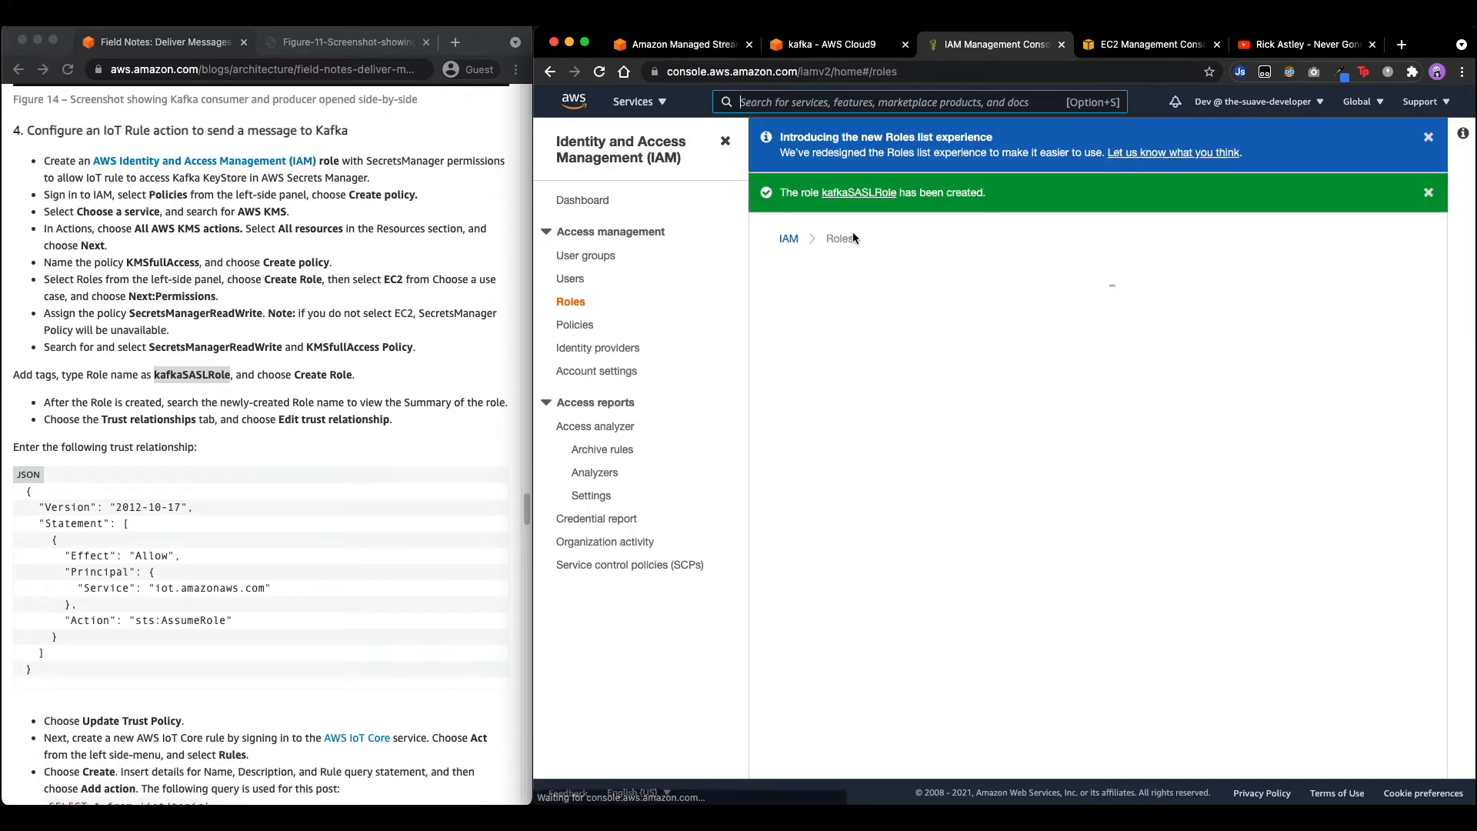
Open kafkaSASLRole's trust policy editor and copy iot.amazonaws.com from the blog's sample policy.
left_click(875, 195)
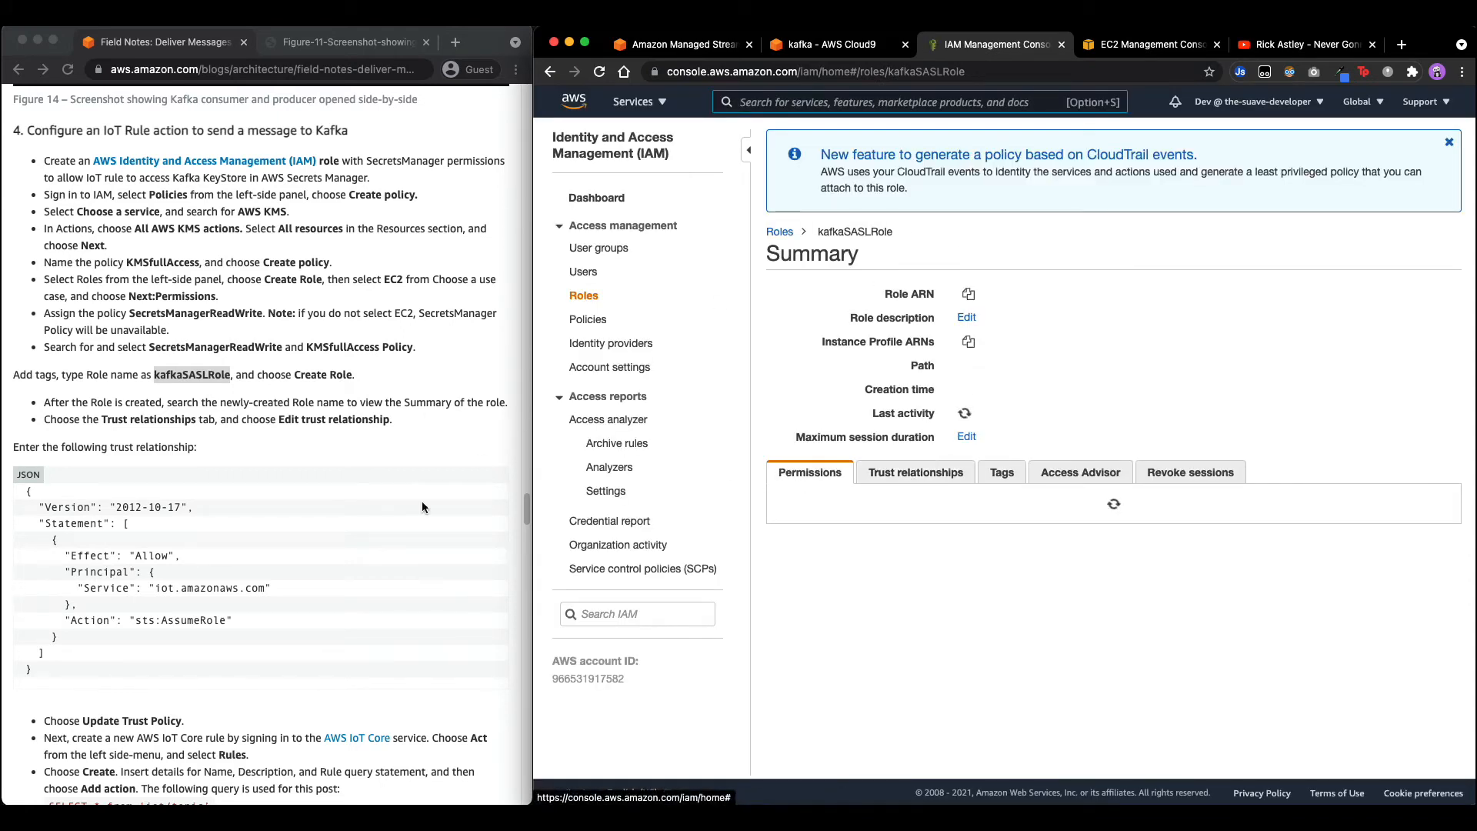
left_click(916, 472)
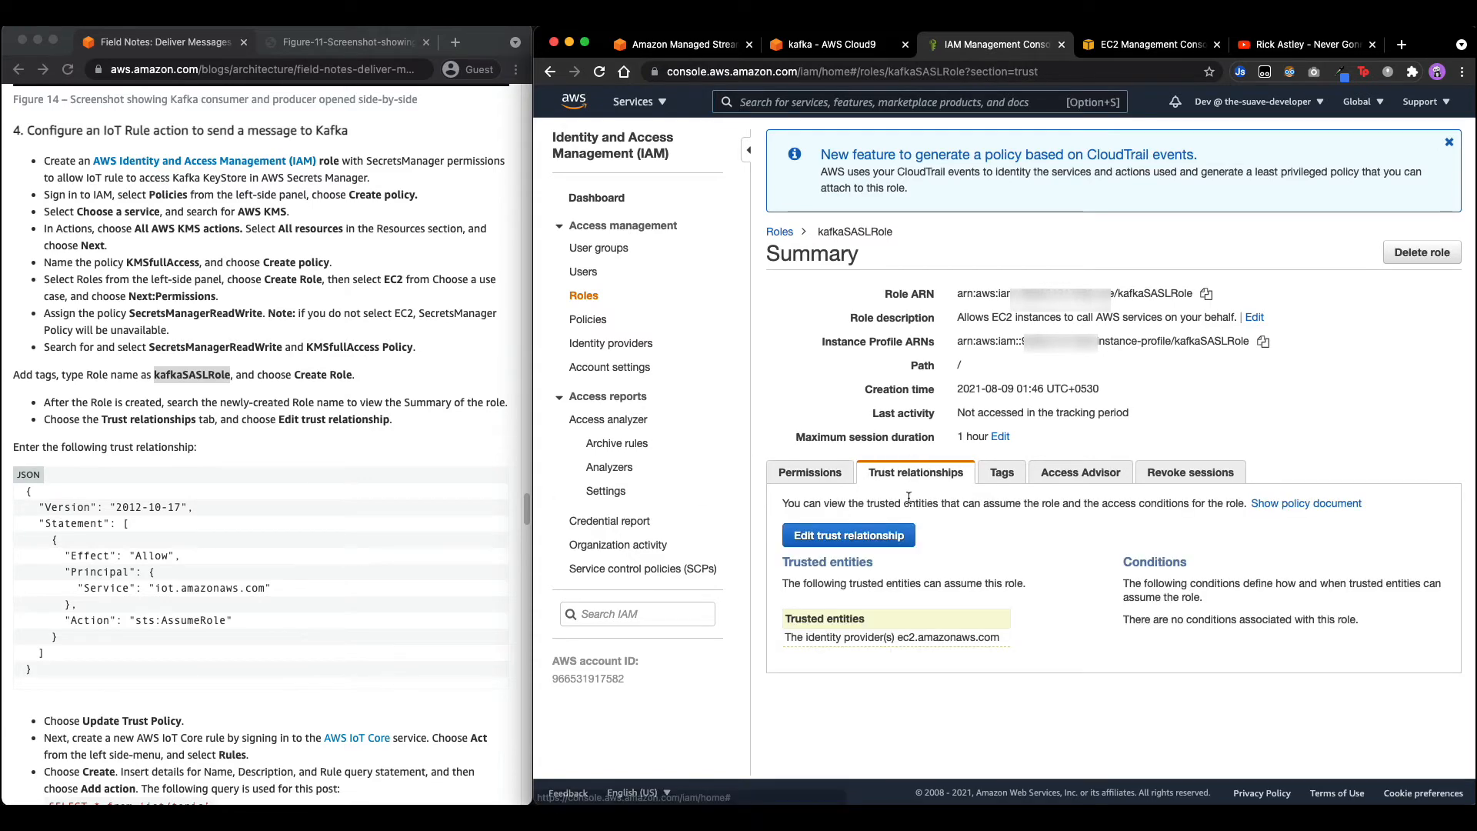
left_click(854, 539)
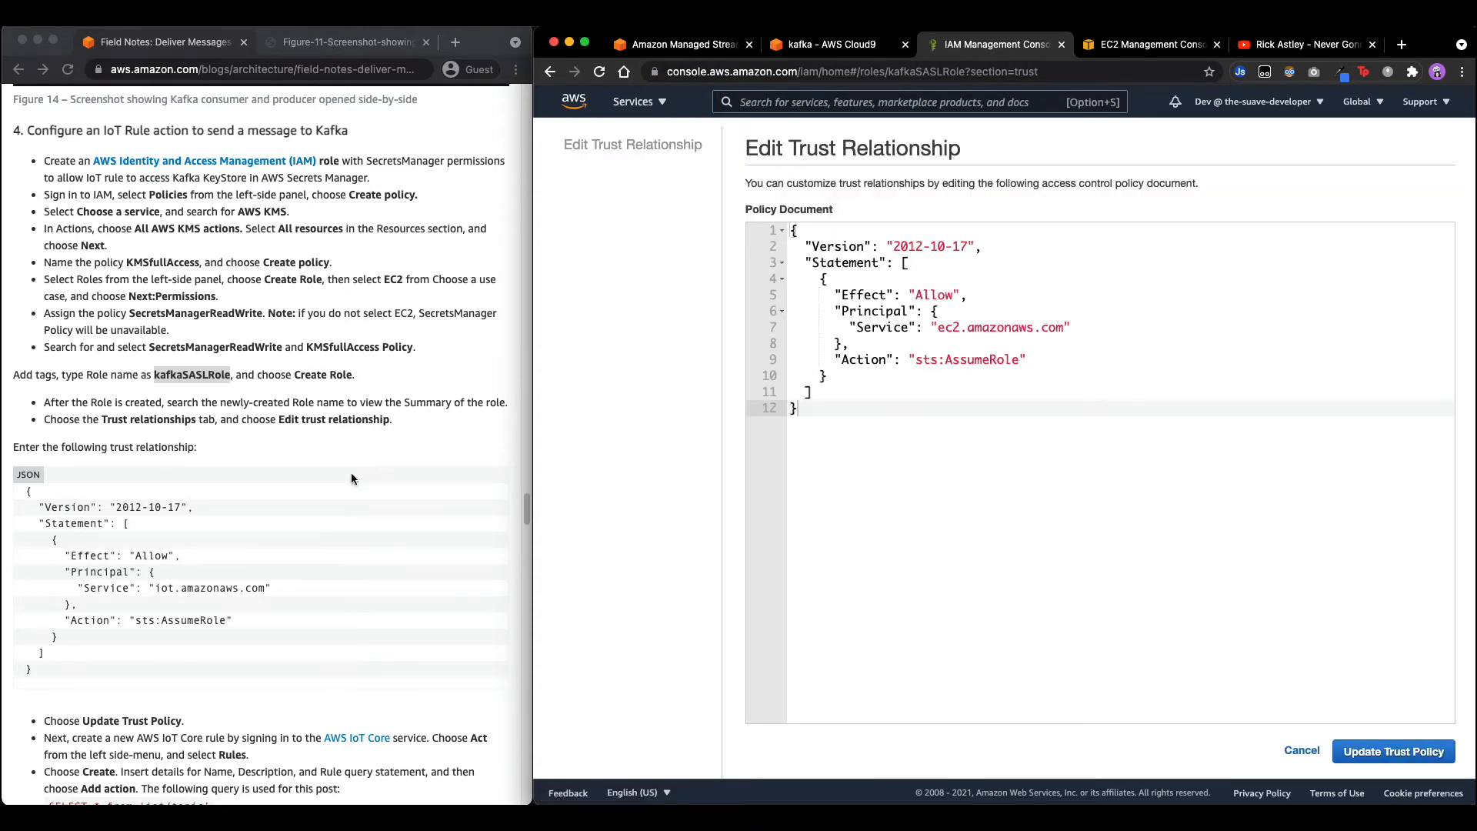
left_click(91, 584)
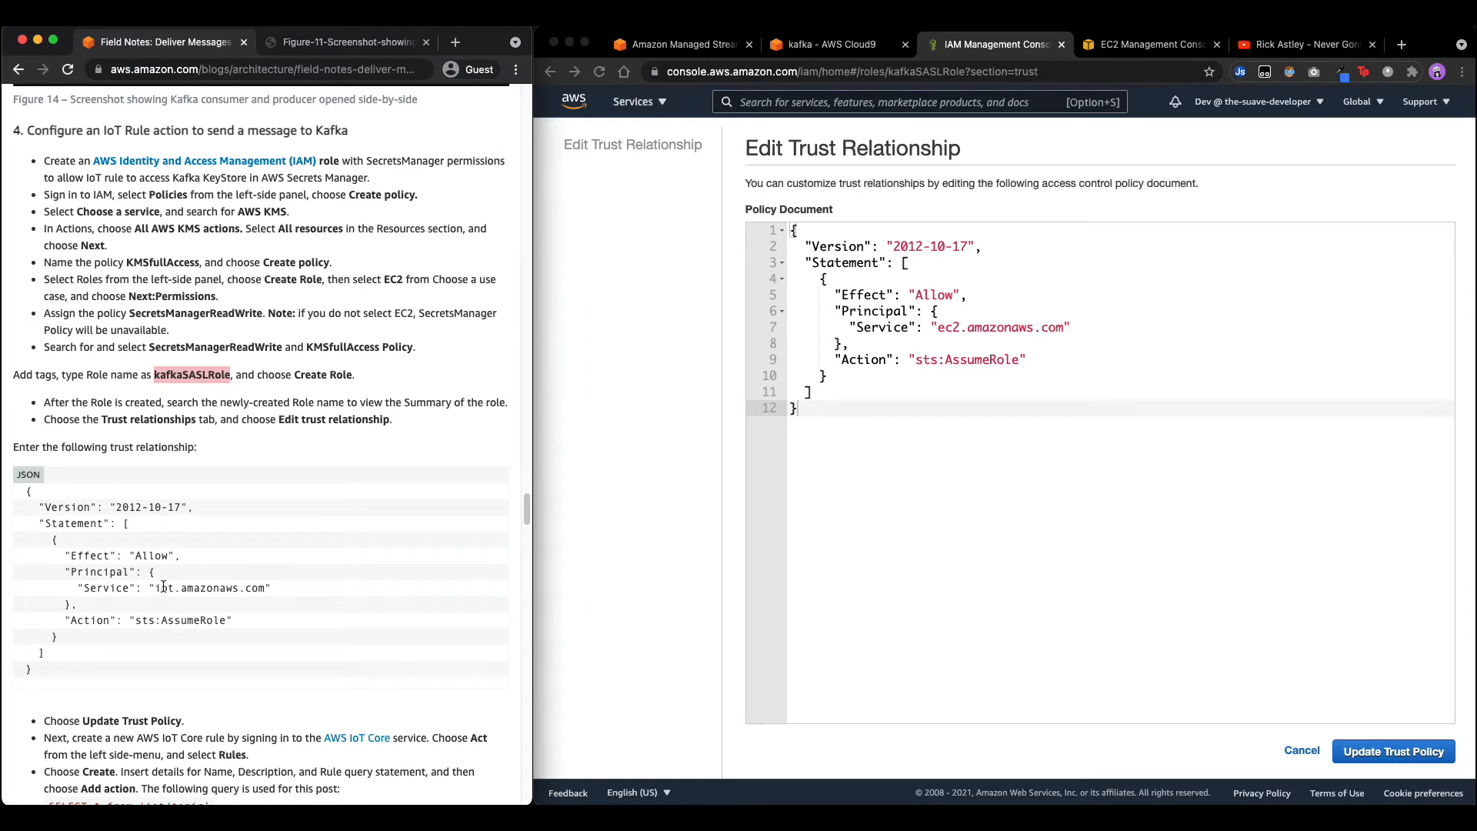
left_click(1077, 327)
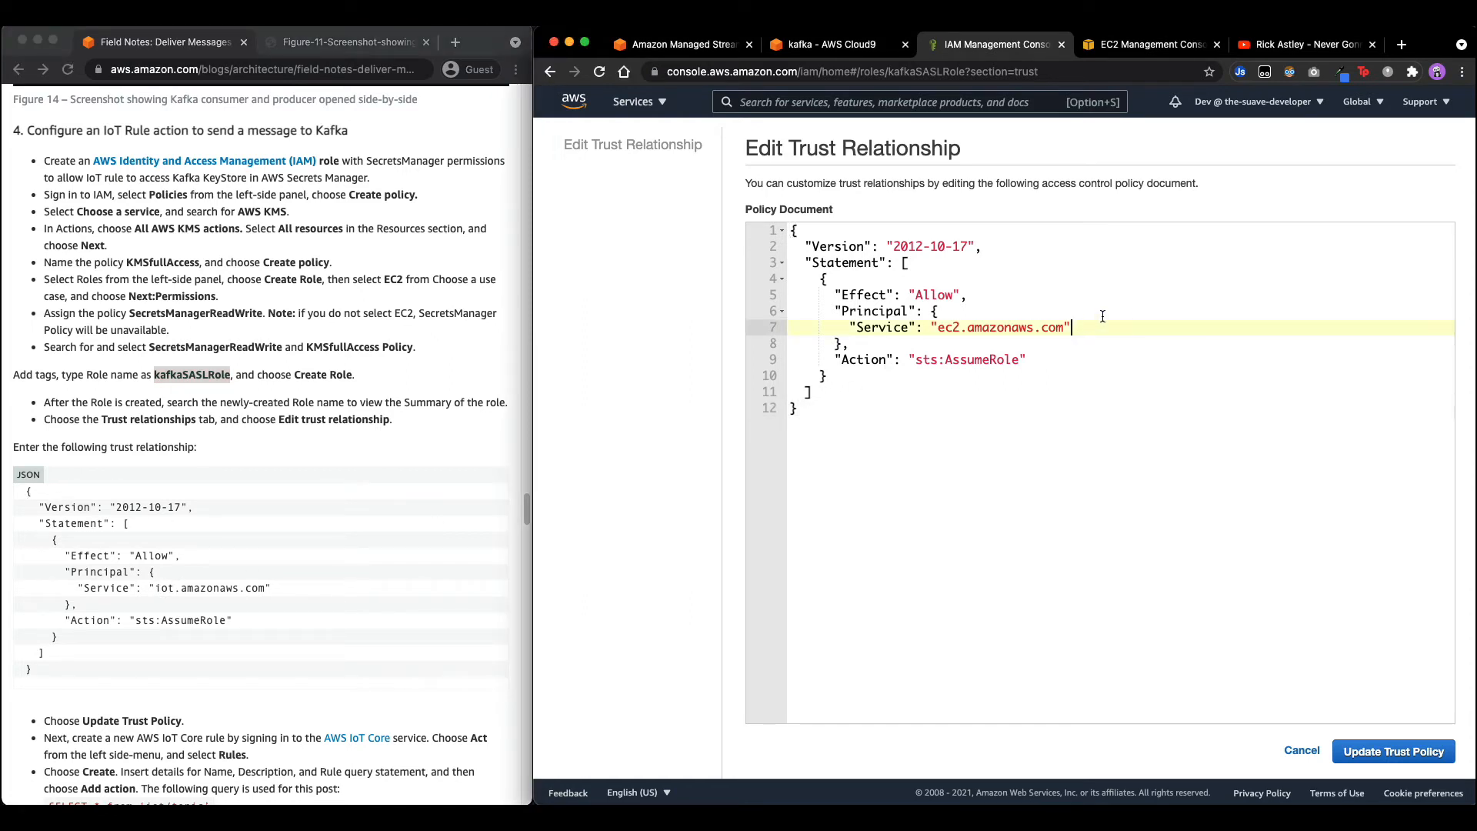
left_click(170, 582)
left_click_drag(149, 588, 339, 593)
key("super+c")
Add iot.amazonaws.com to the trust policy's Service list and update it.
left_click(962, 332)
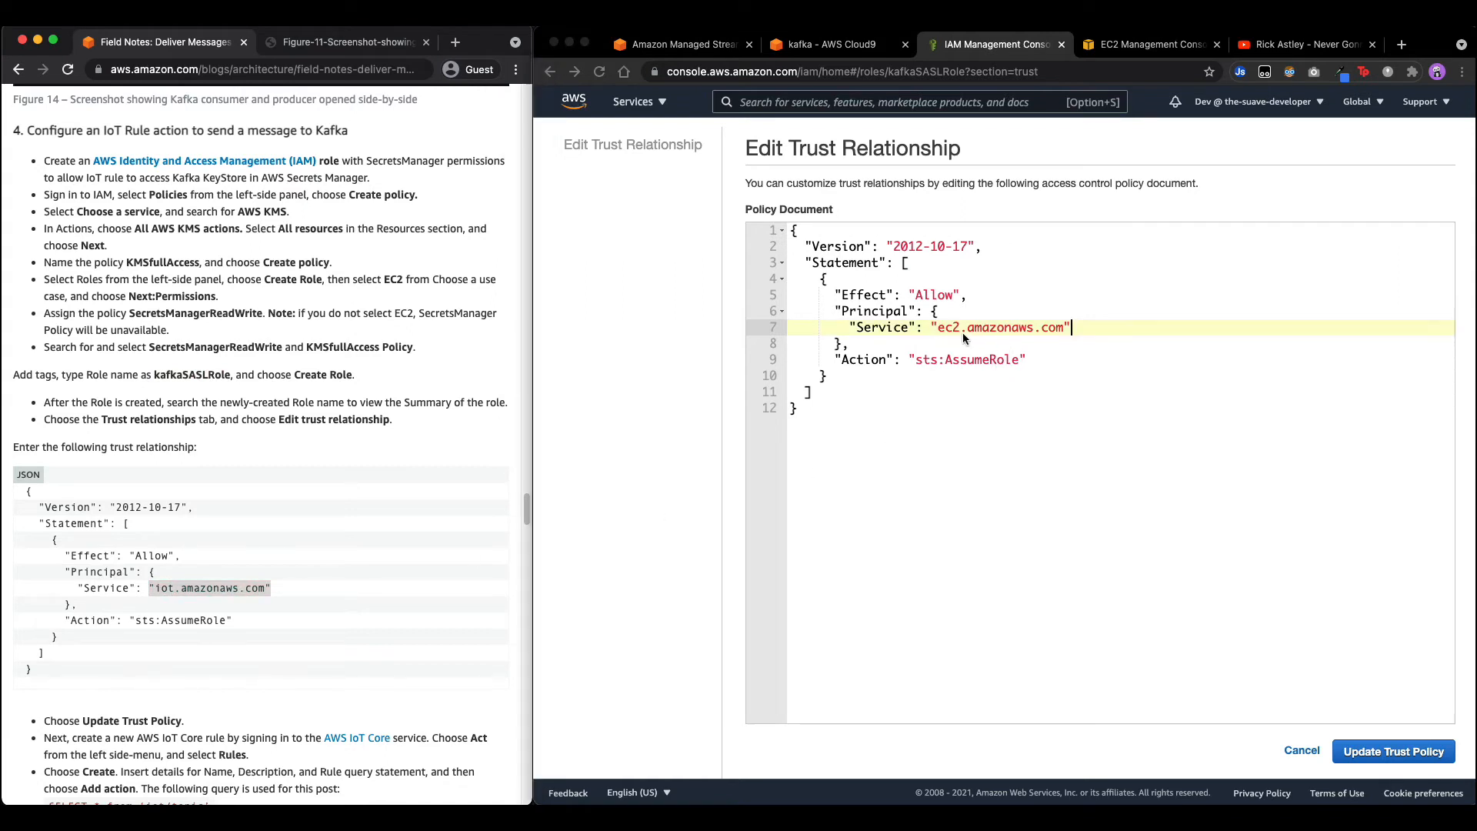
left_click(932, 327)
type("[")
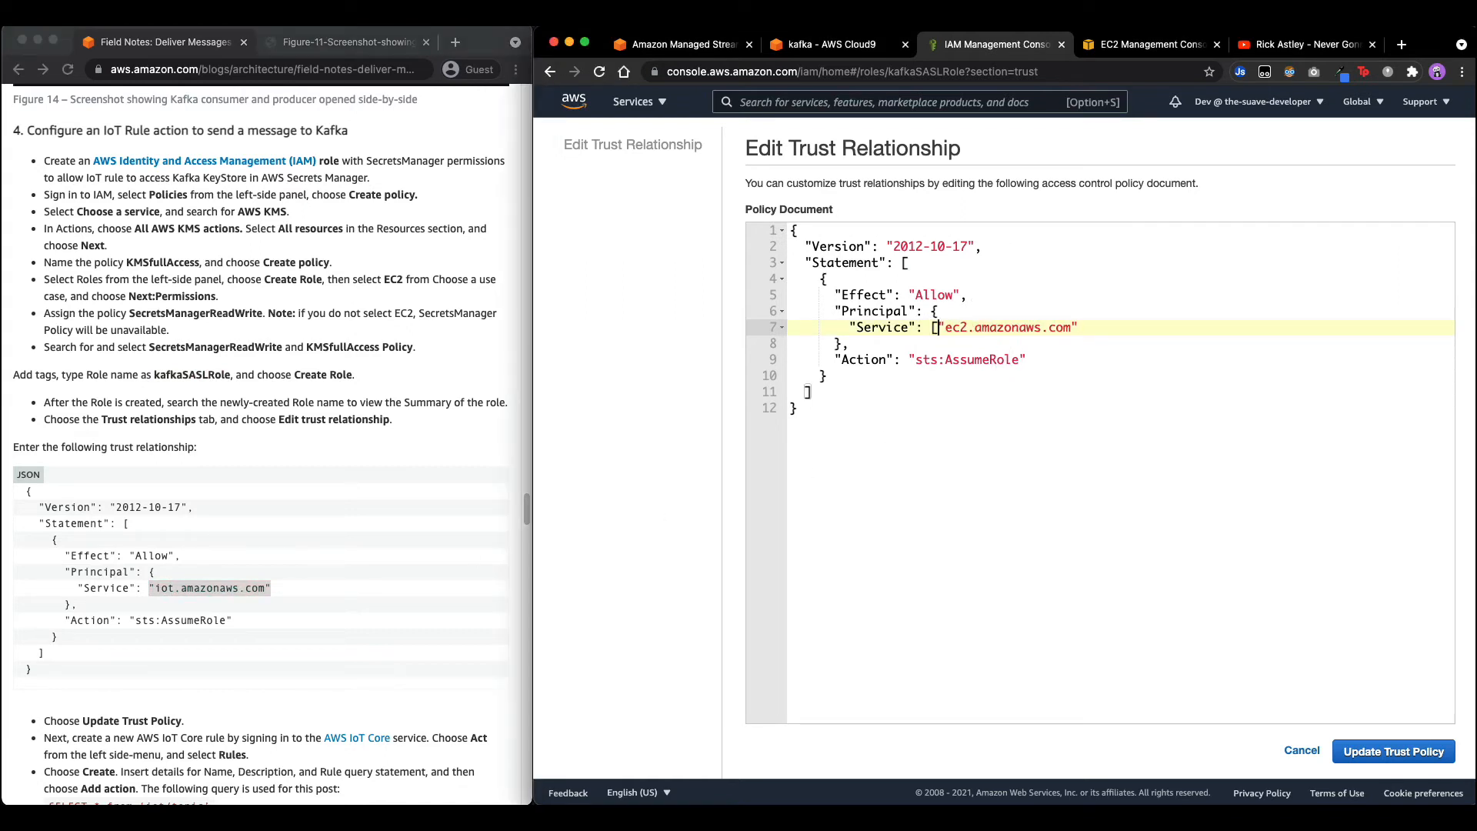
type("]")
type(",")
key("super+v")
left_click(1393, 752)
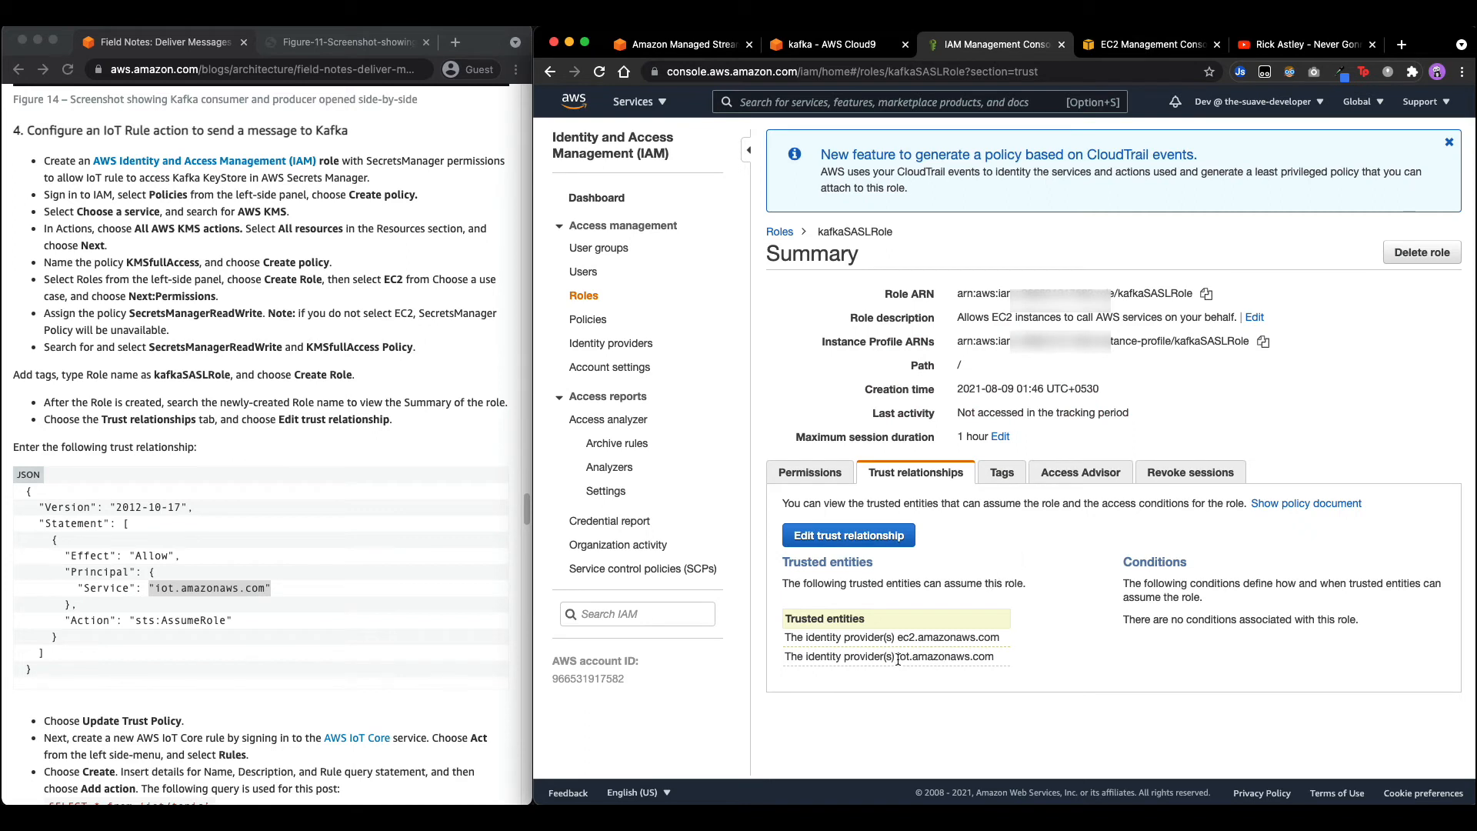
Check the trusted entities now list iot.amazonaws.com alongside ec2.amazonaws.com.
left_click_drag(898, 659, 1014, 657)
left_click(1017, 656)
left_click(1018, 653)
scroll(358, 587, "down", 6)
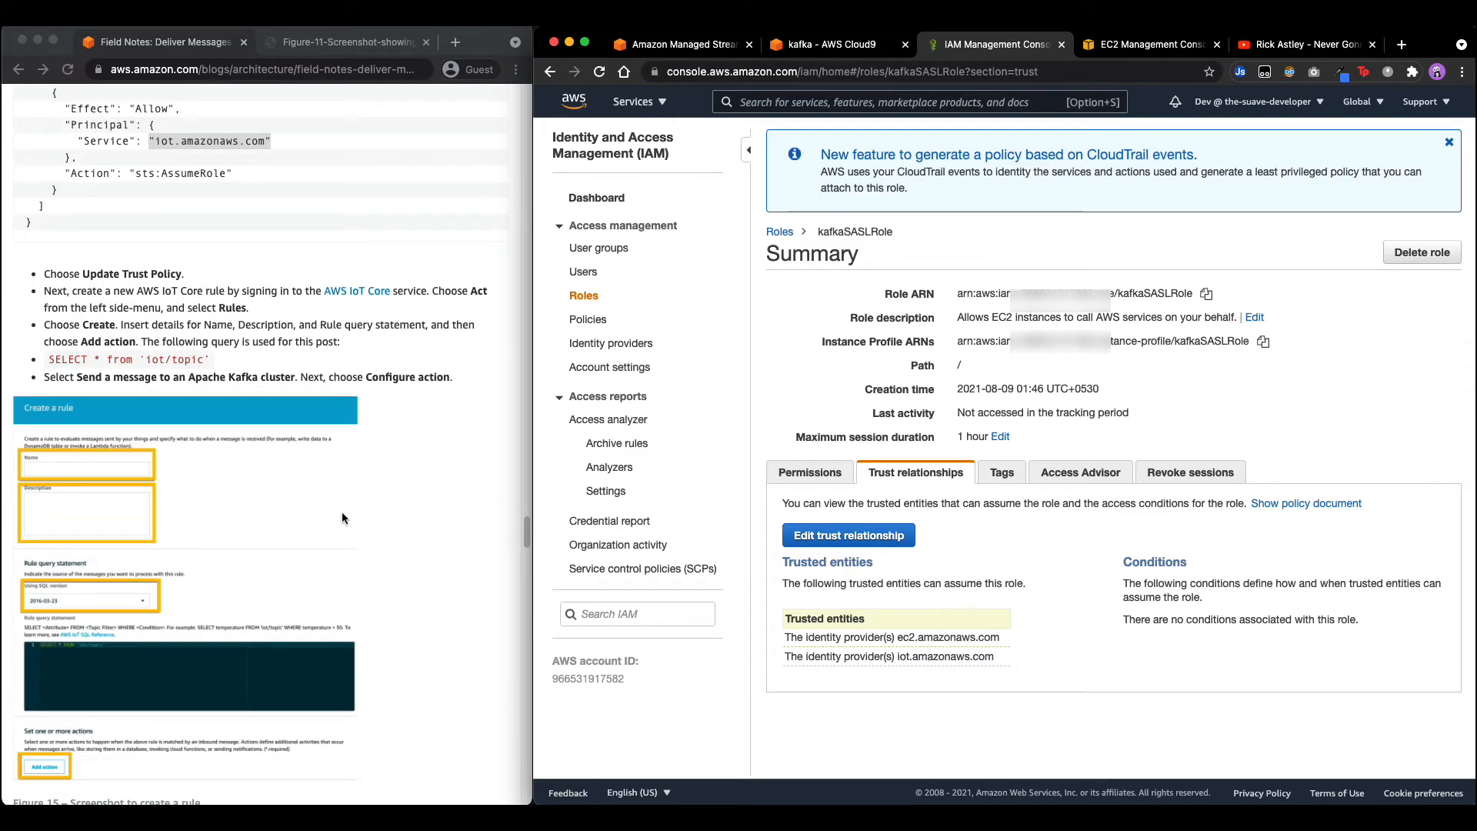
scroll(341, 518, "up", 2)
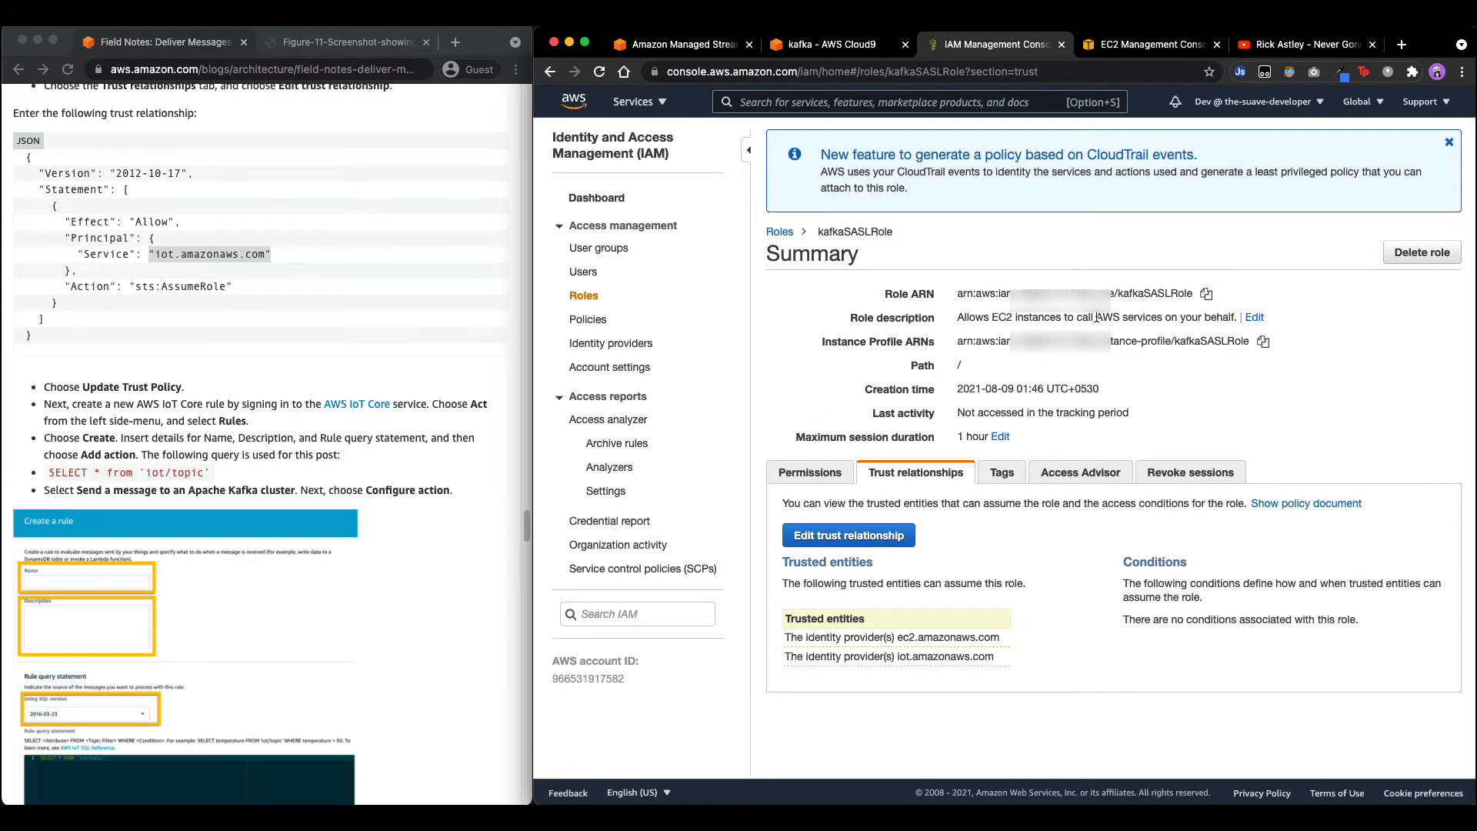
Search 'IotA' to open IoT Core and go to its Rules list.
left_click(639, 102)
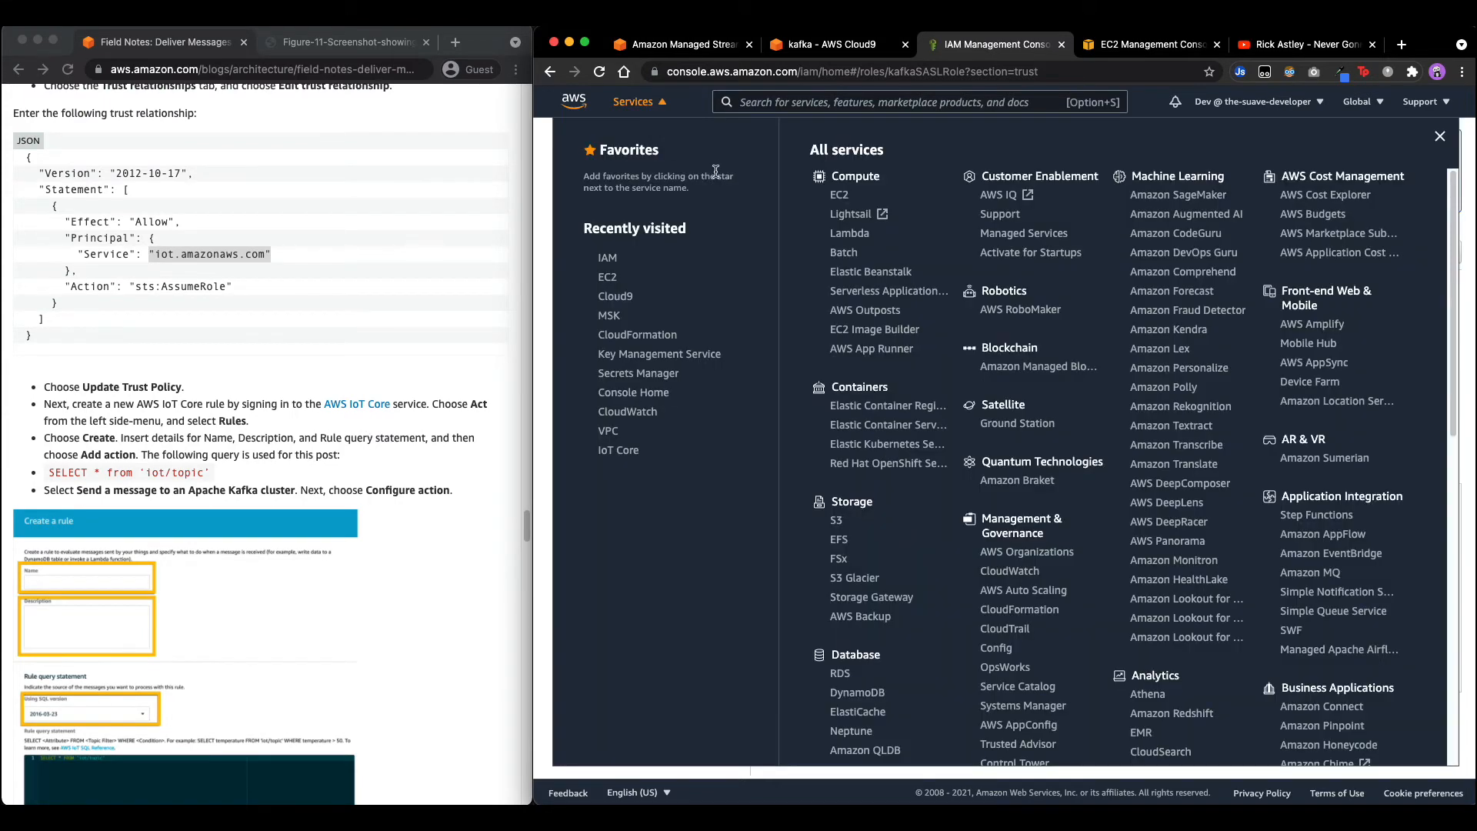
left_click(783, 100)
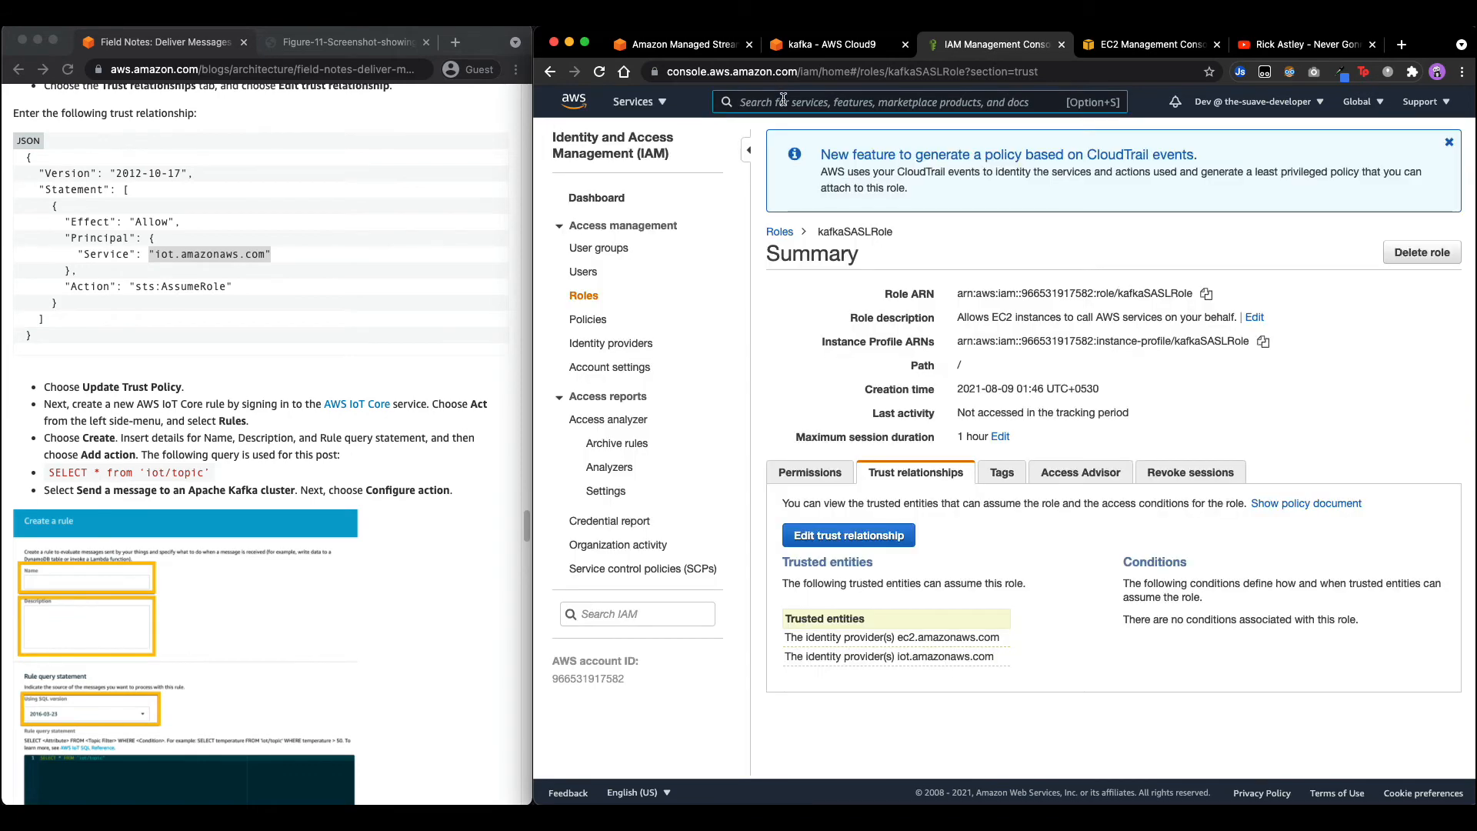
type("IotA")
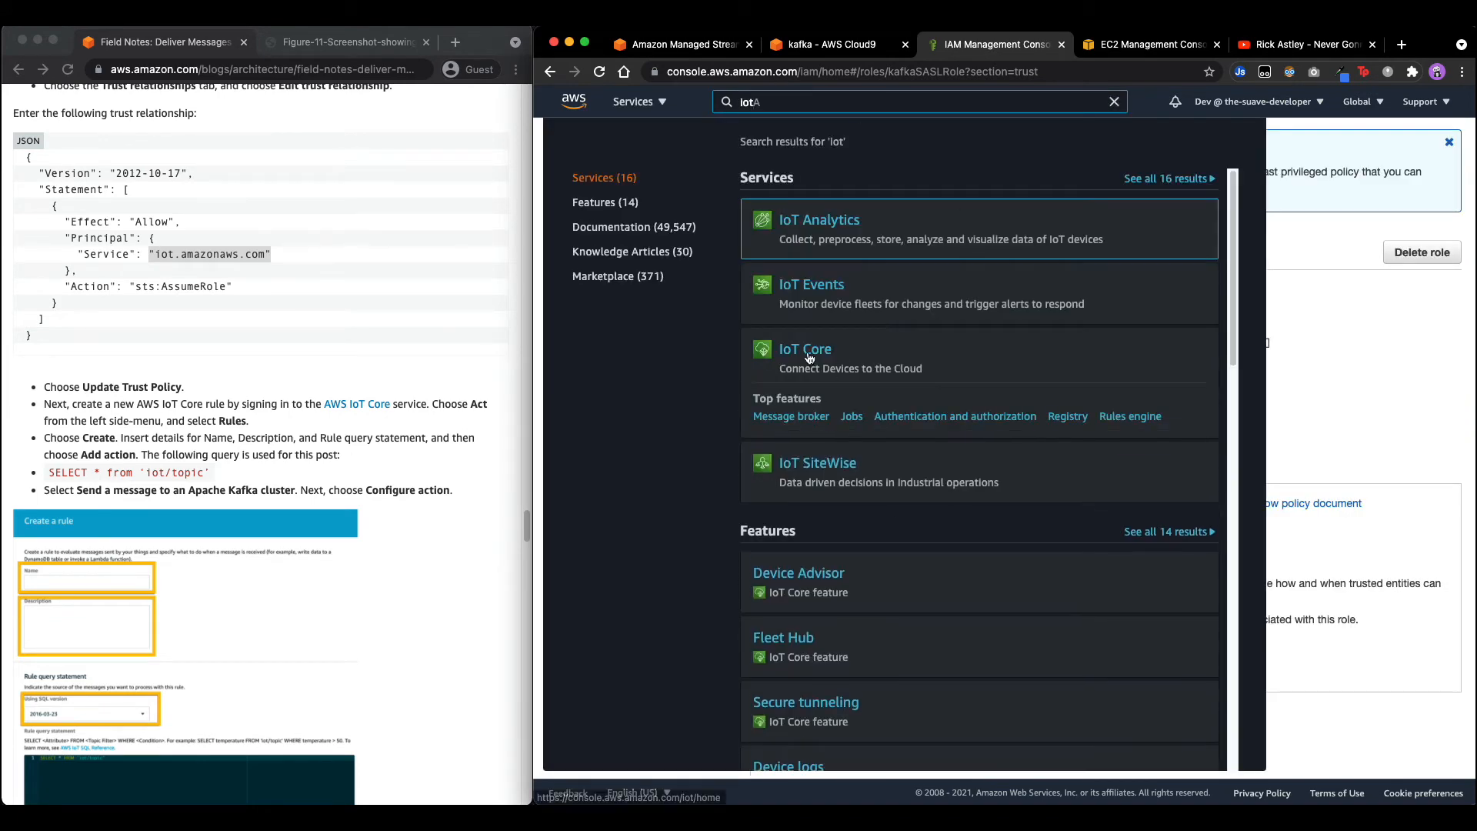
left_click(803, 348)
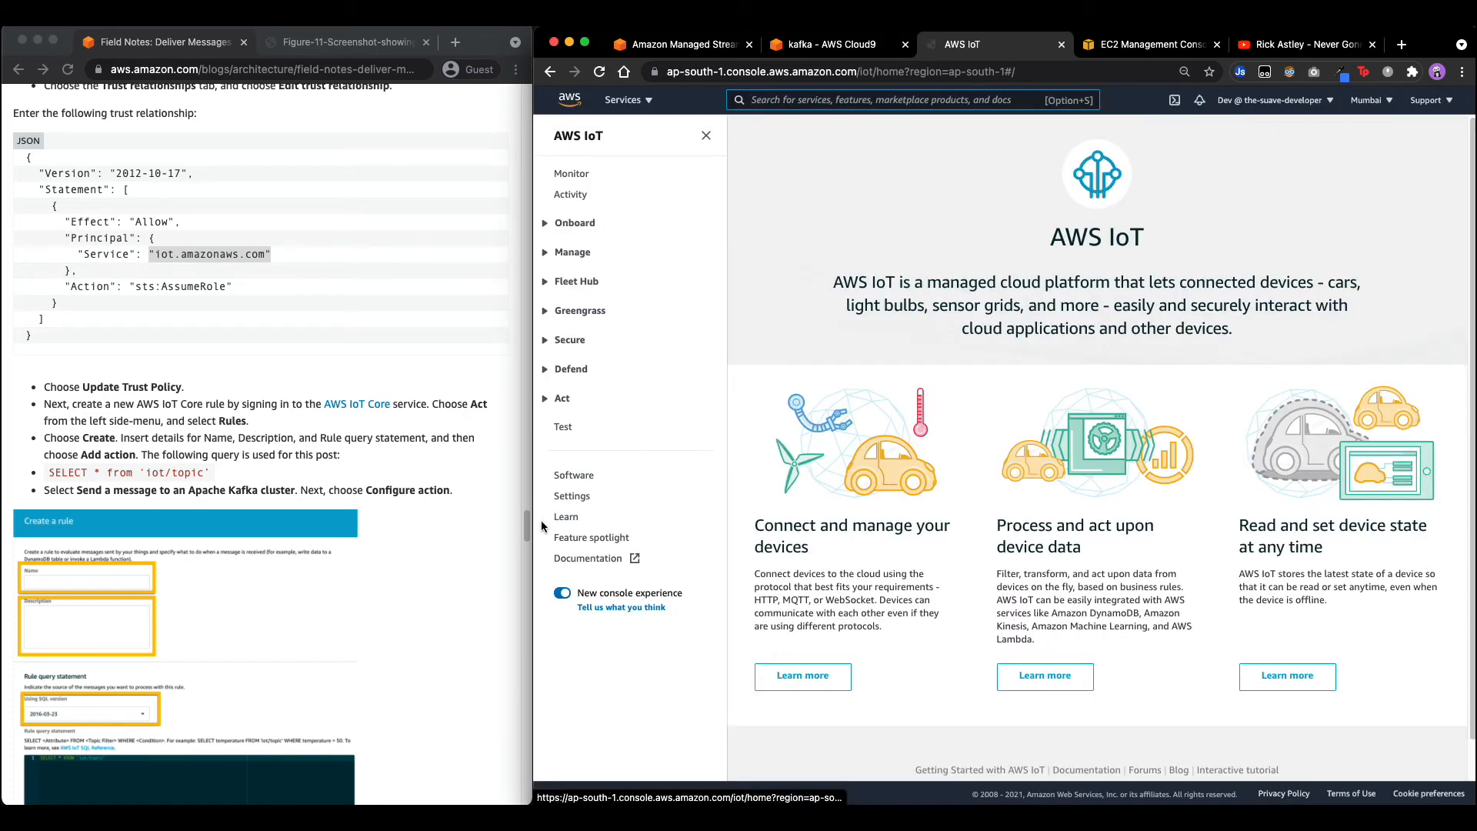
left_click(562, 397)
Start a new IoT rule and fetch the IoTBlogCluster name from the MSK cluster tab.
left_click(566, 419)
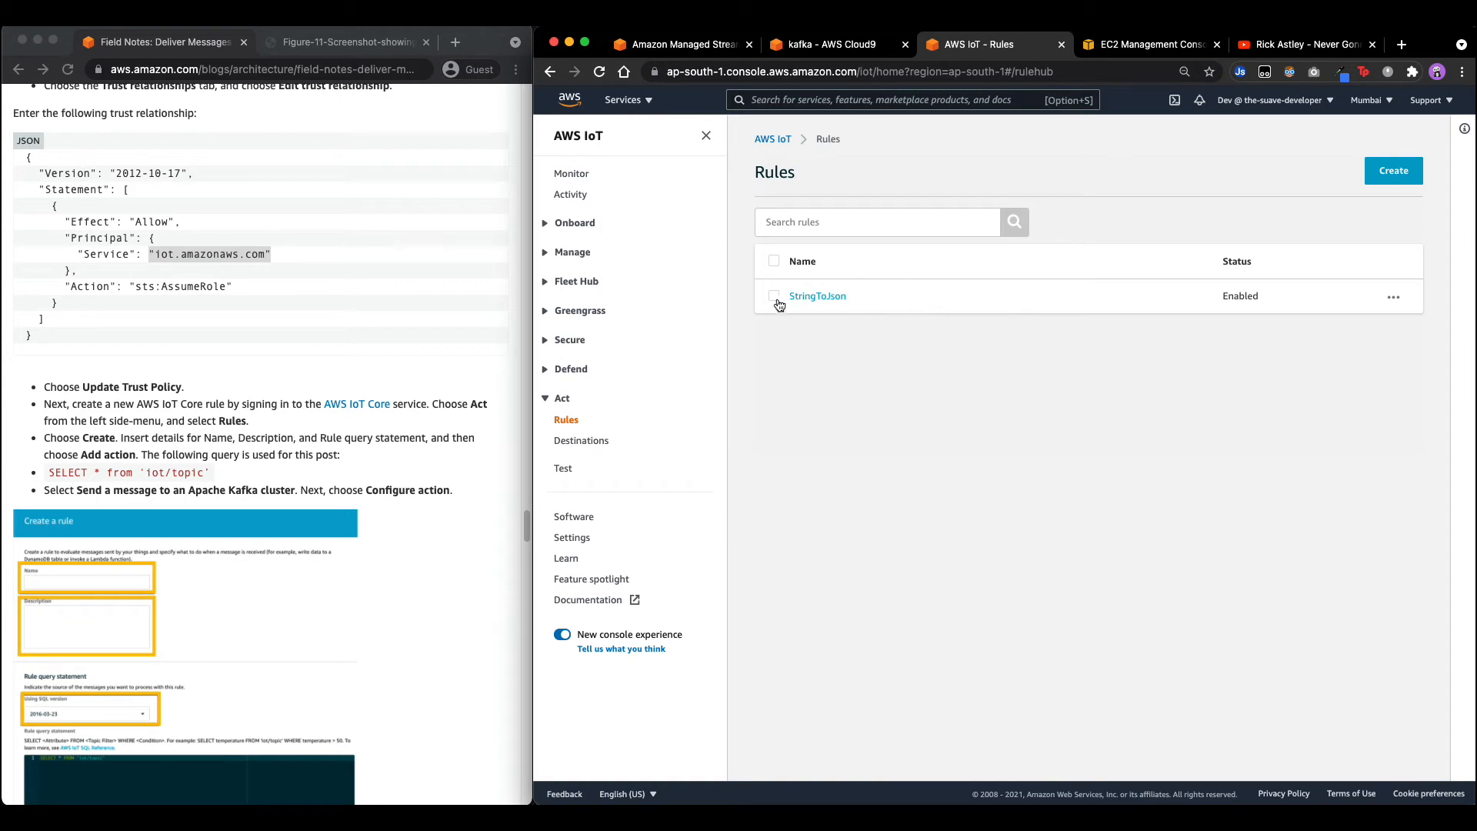
left_click(1404, 176)
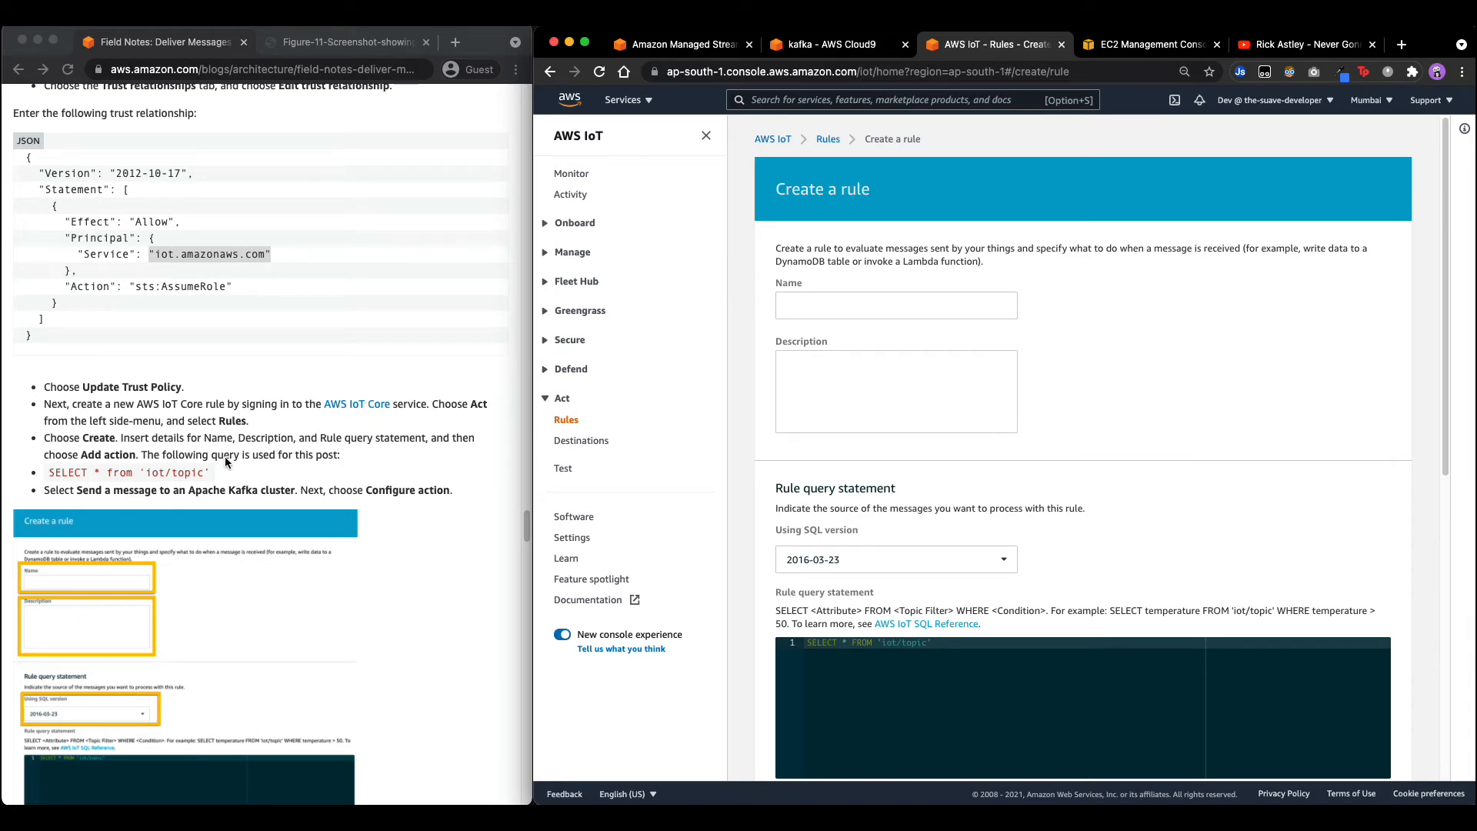
scroll(225, 460, "down", 1)
scroll(153, 462, "down", 4)
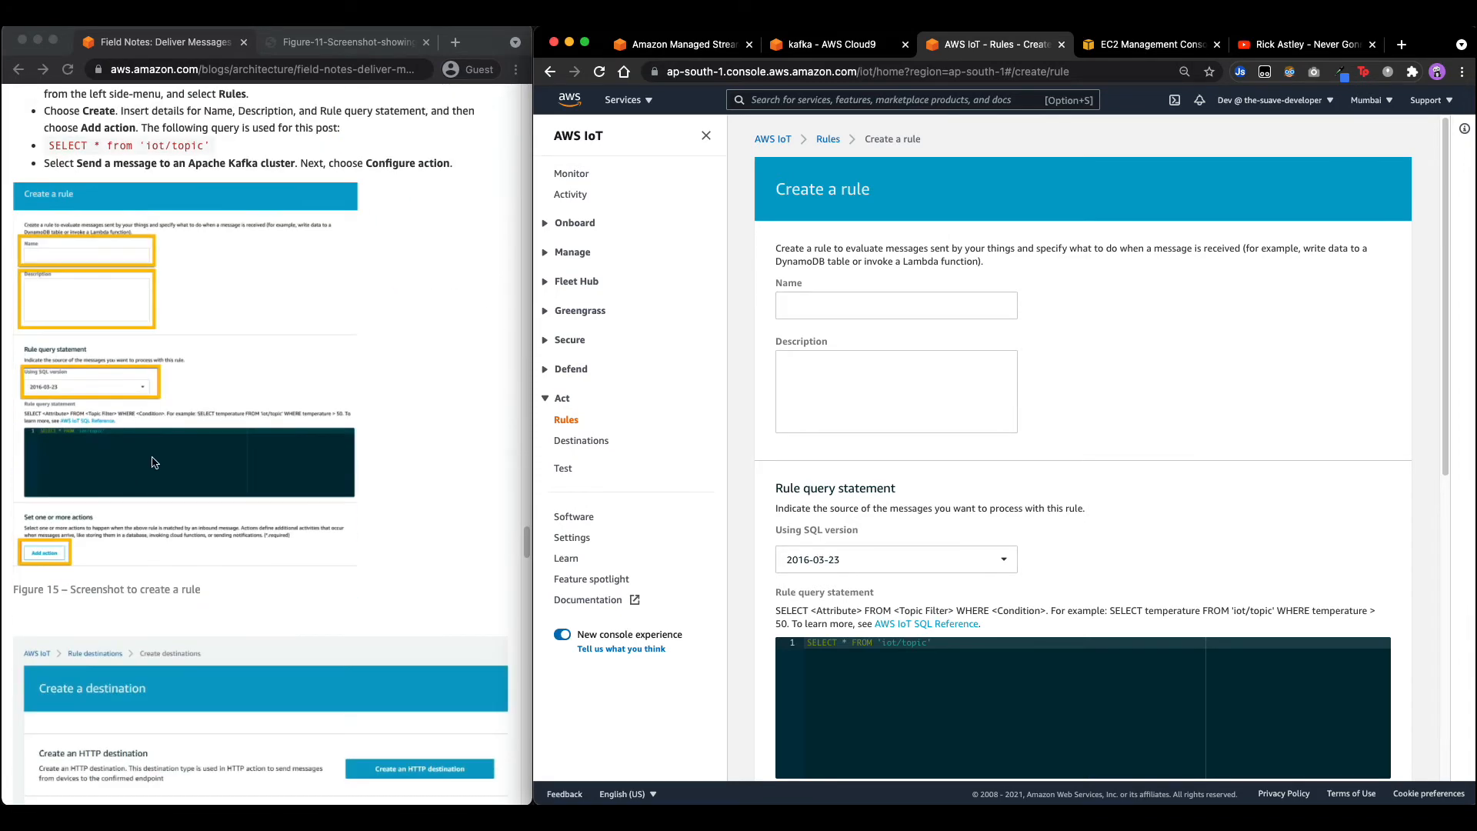
scroll(154, 462, "up", 8)
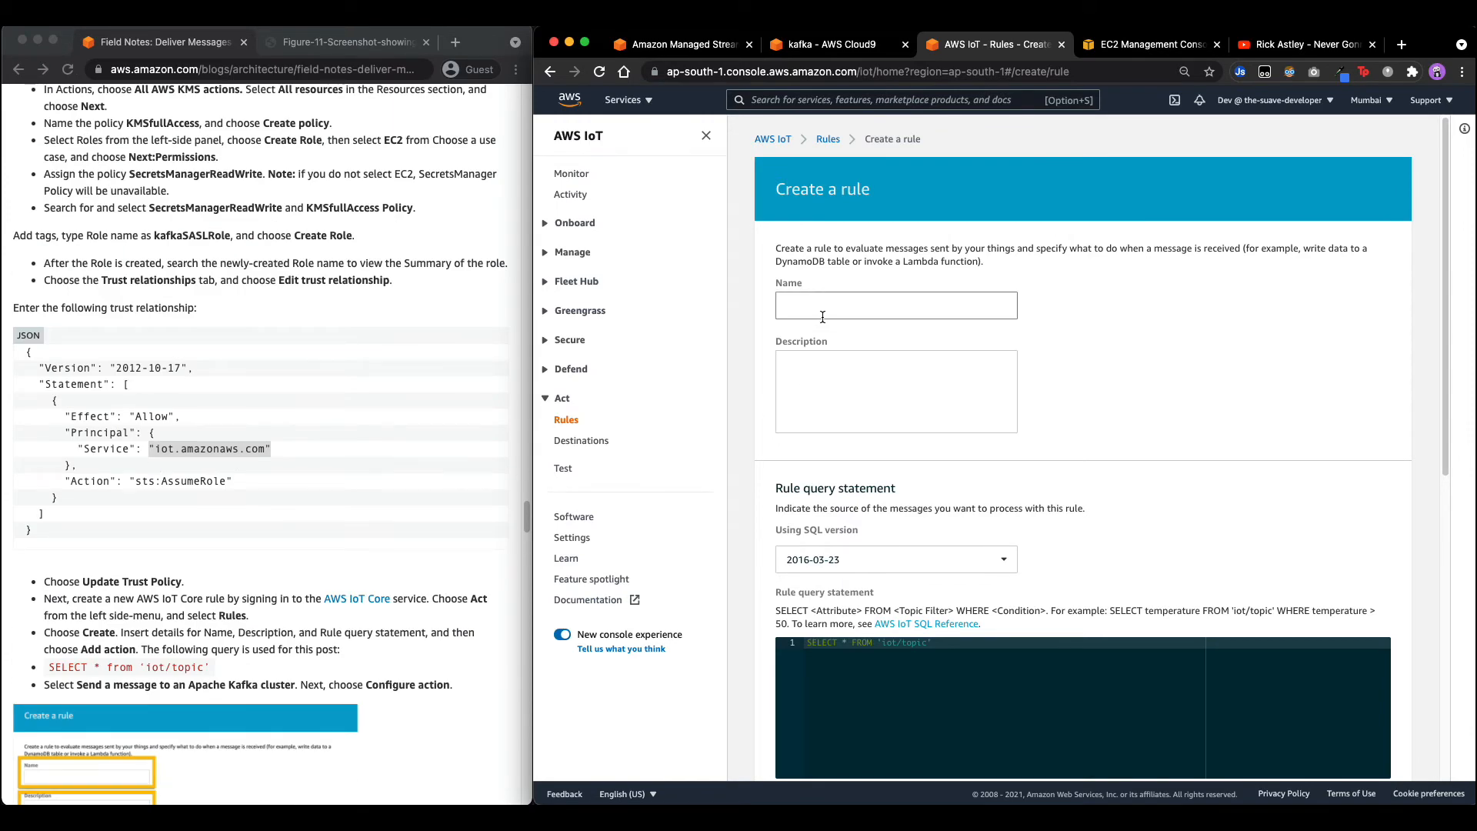
left_click(677, 44)
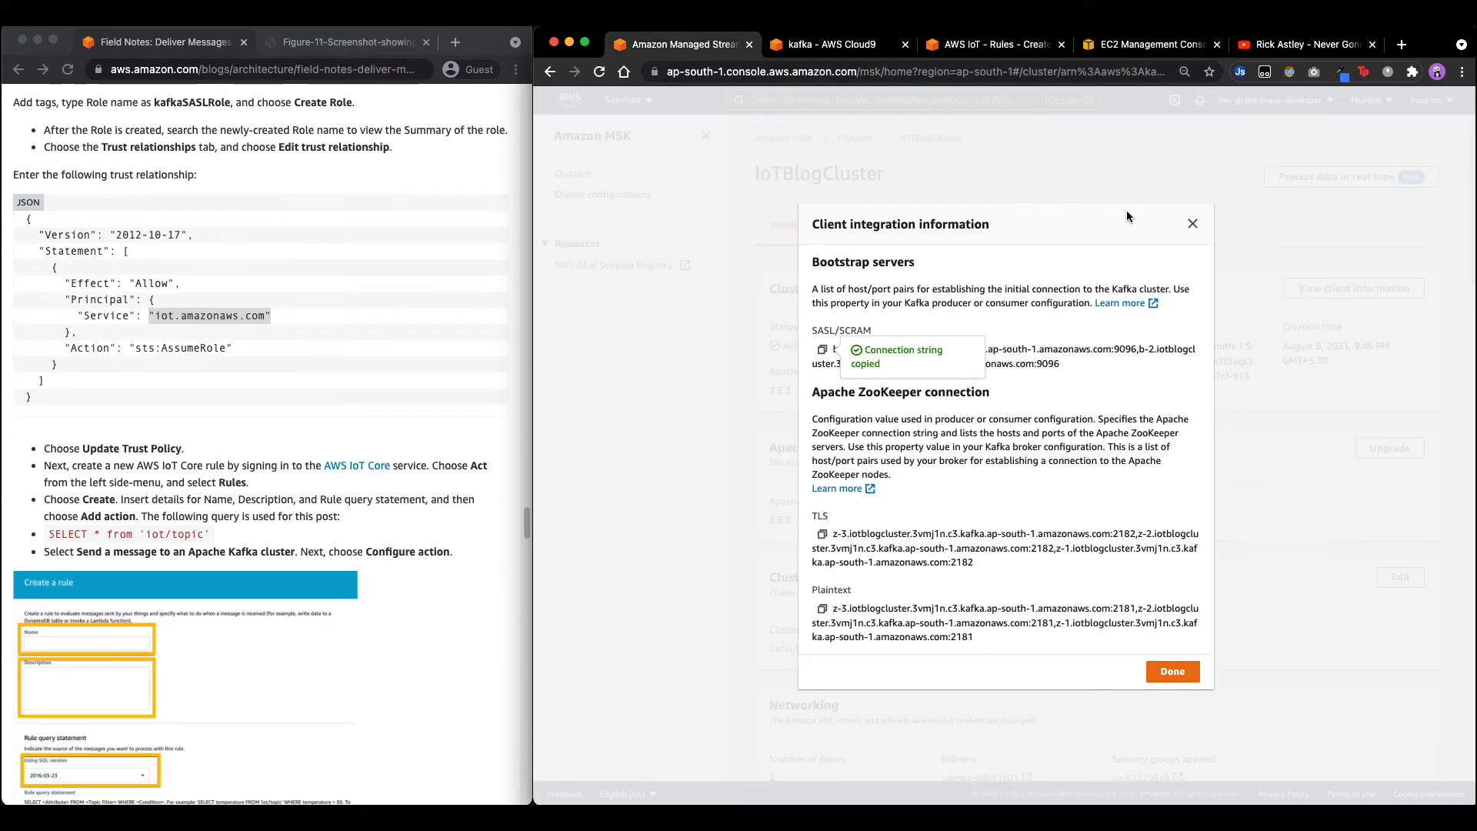
left_click(1191, 223)
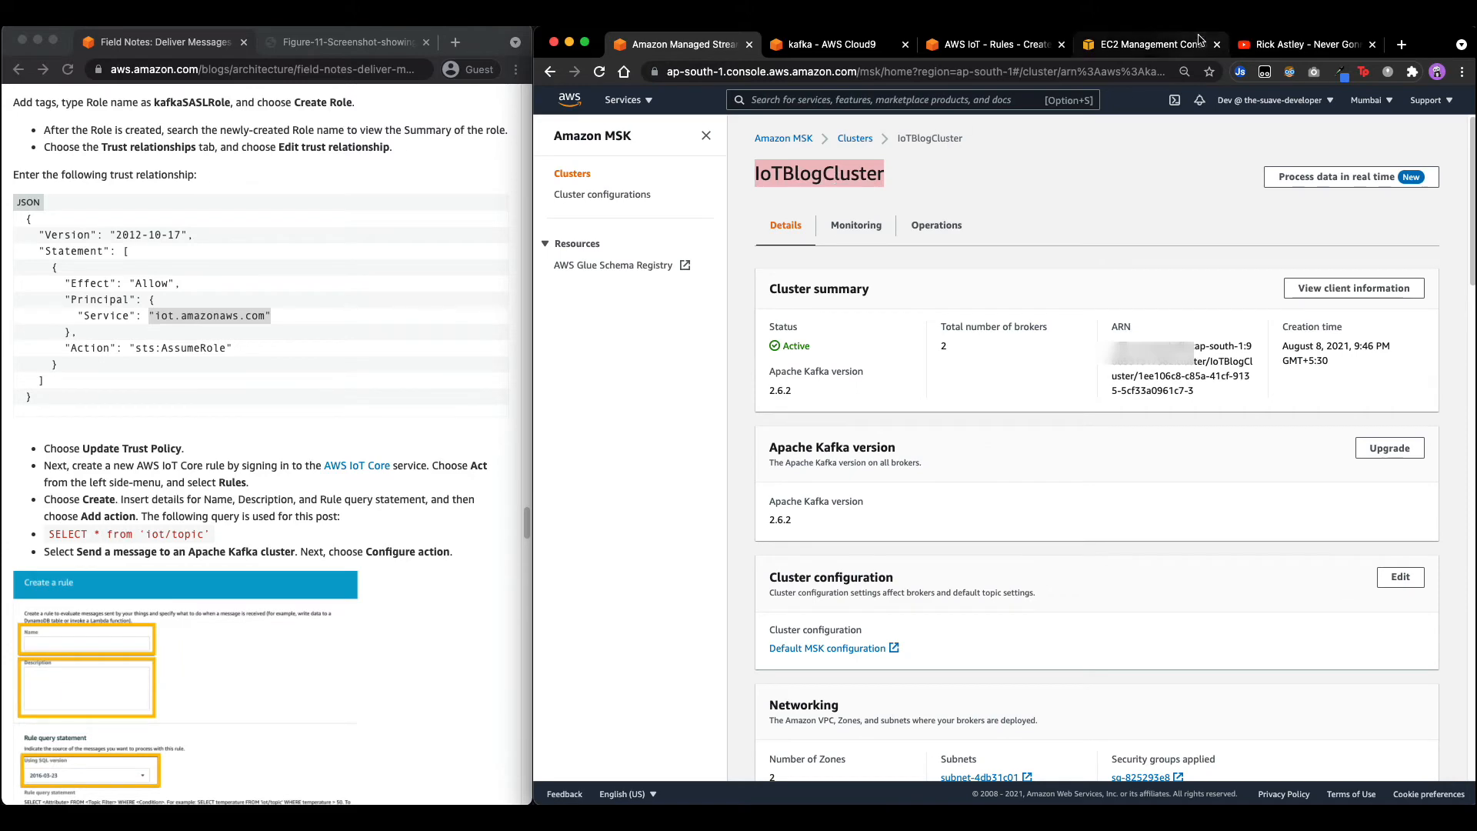
left_click(993, 44)
Name the rule IoTBlogClusterRole and review its SELECT * FROM 'iot/topic' query.
left_click(954, 307)
type("IoTBlogCluster")
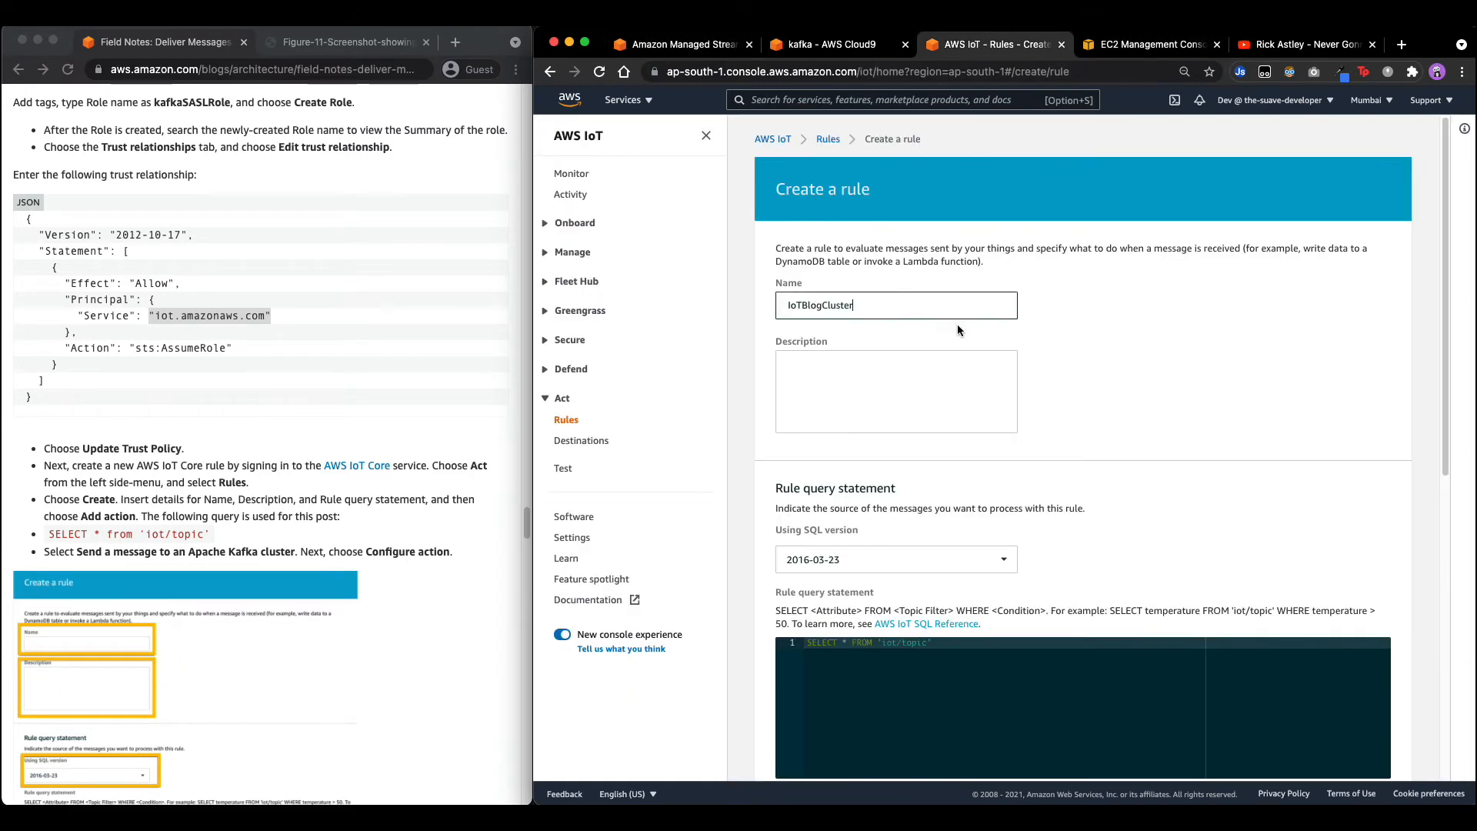
type("Role")
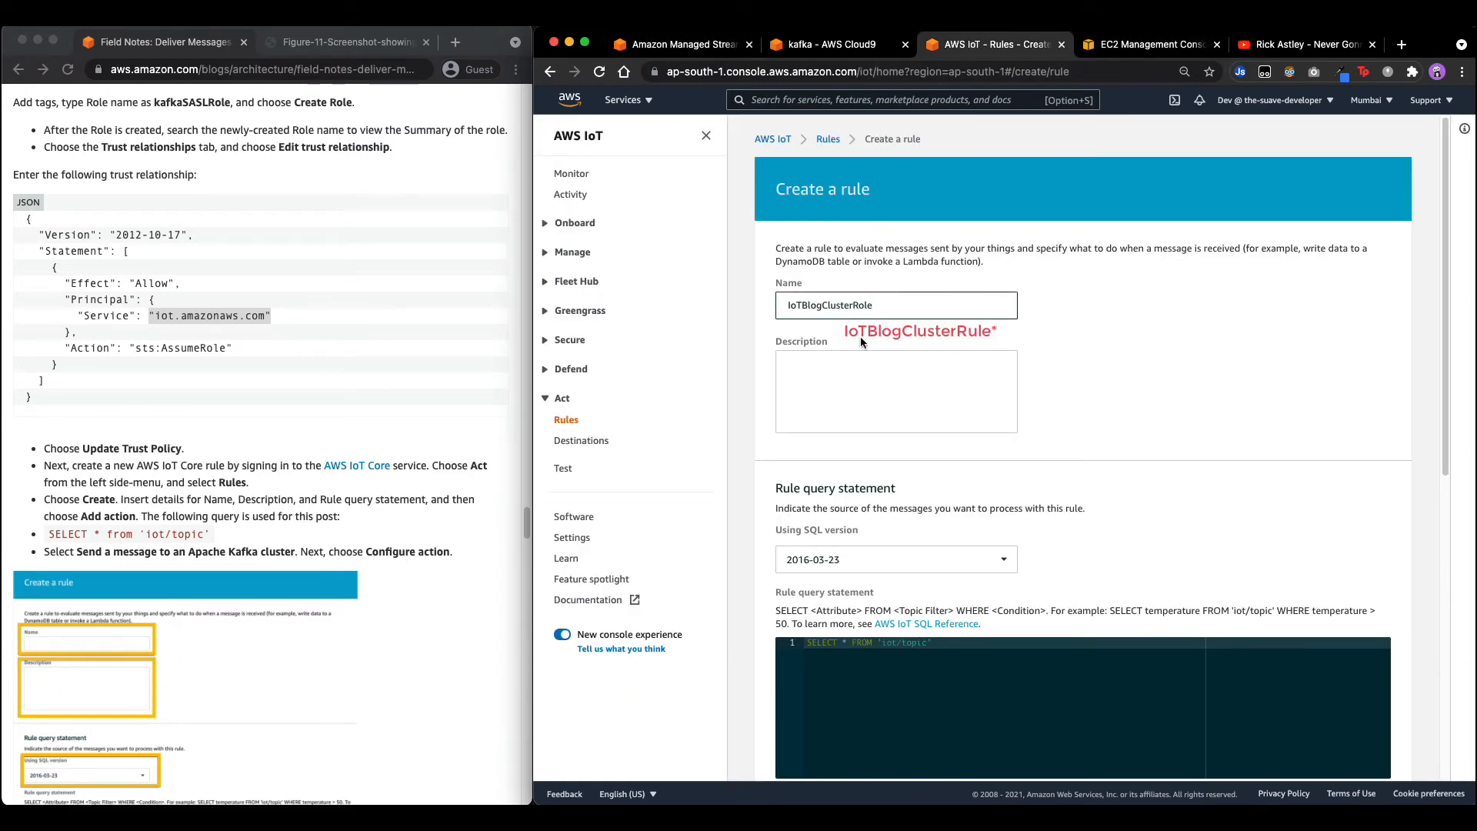
scroll(303, 500, "down", 4)
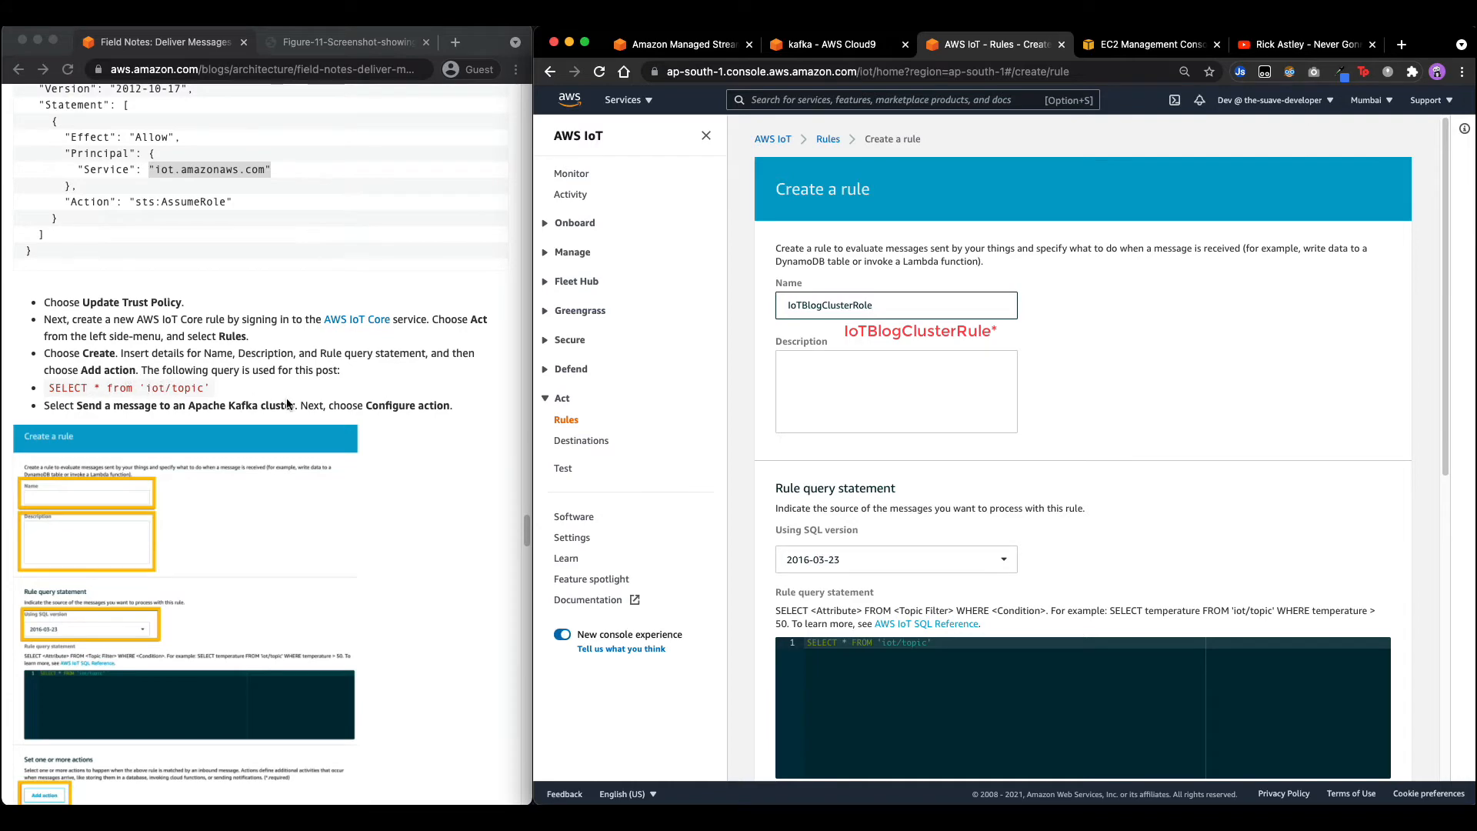
scroll(760, 537, "down", 3)
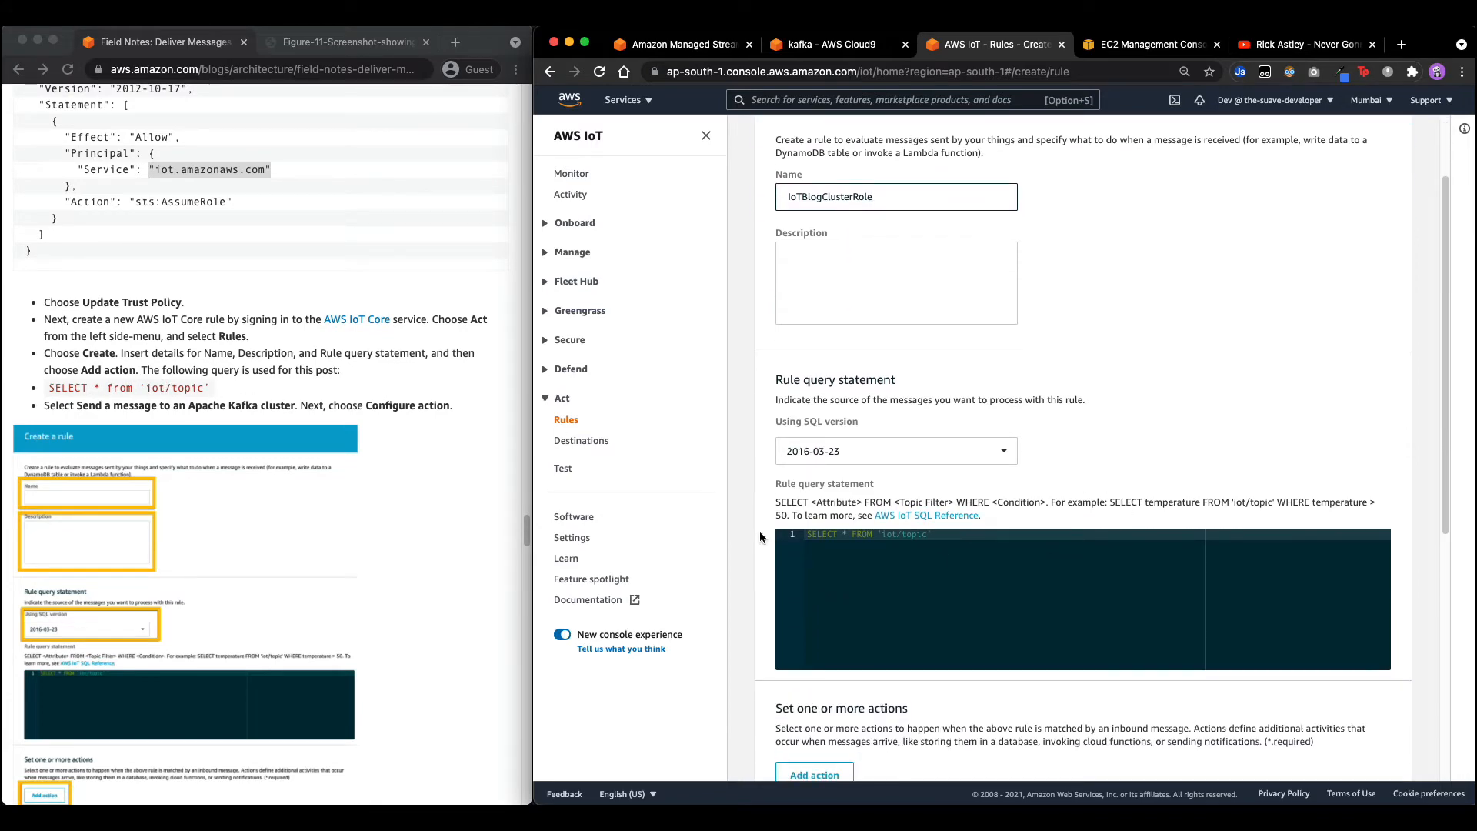
scroll(254, 415, "down", 6)
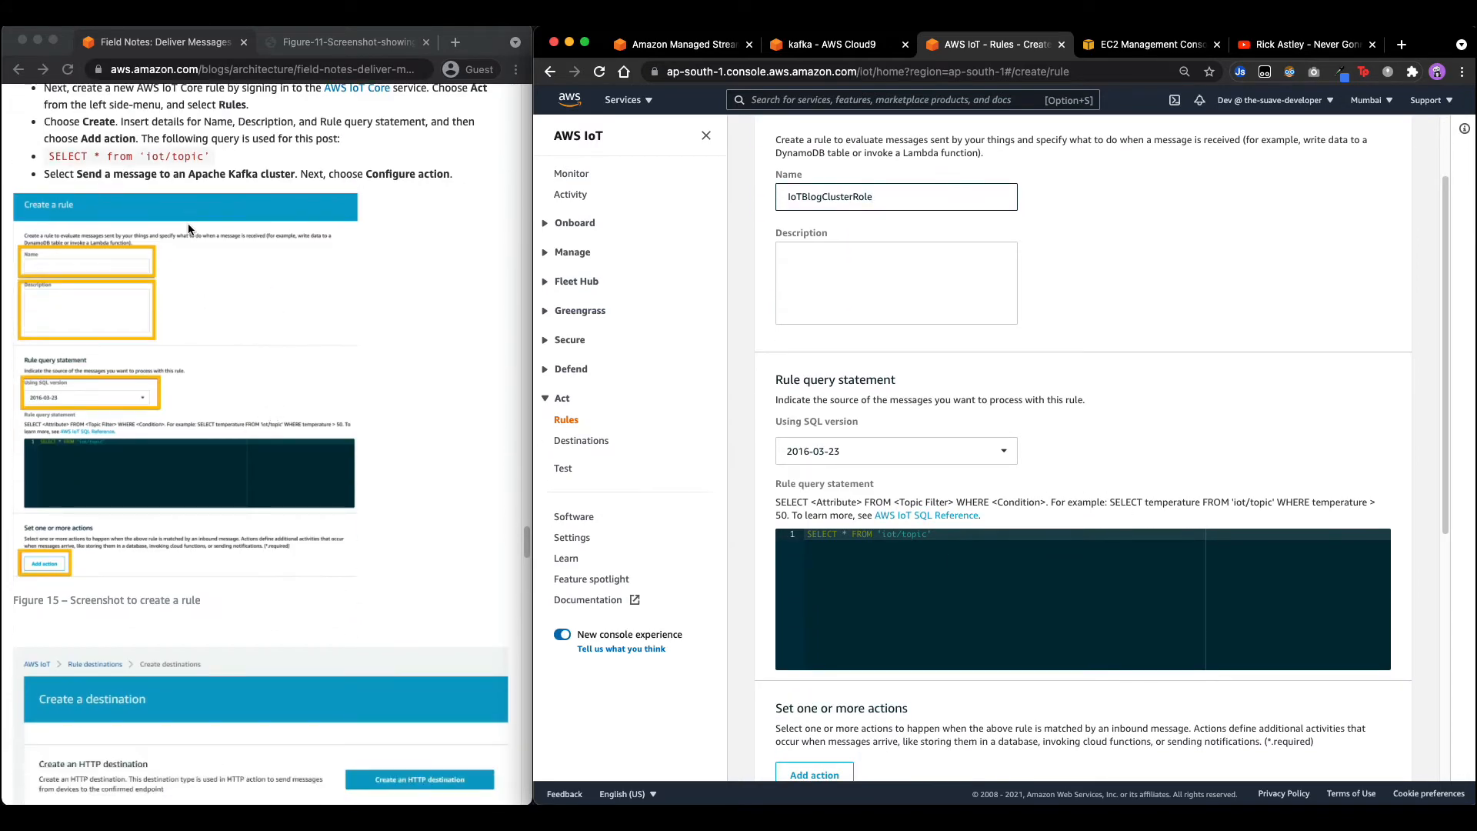
scroll(188, 228, "up", 4)
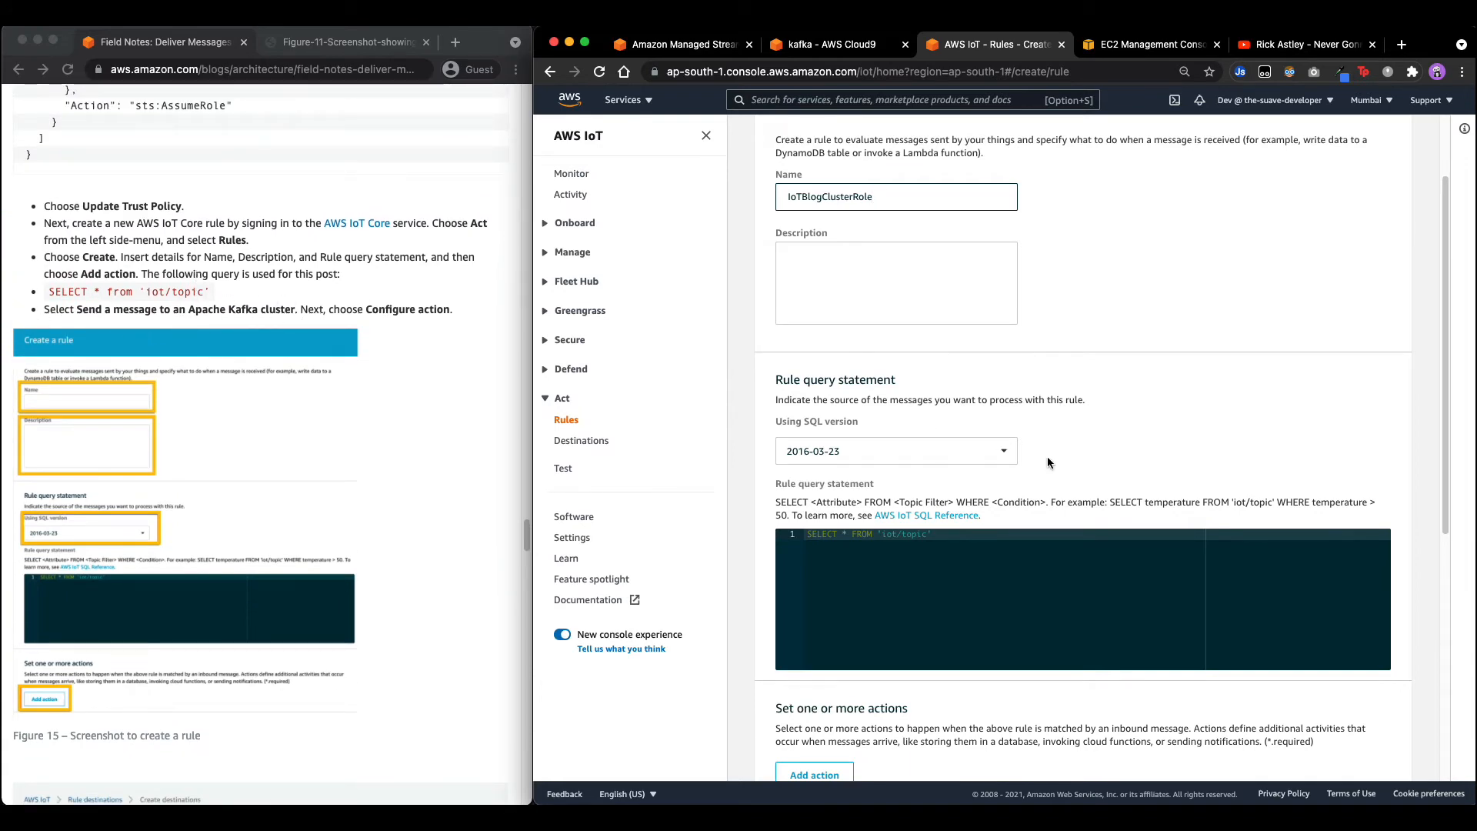
scroll(1045, 454, "down", 4)
Add the 'Send a message to an Apache Kafka cluster' action and open VPC destination creation.
left_click(814, 490)
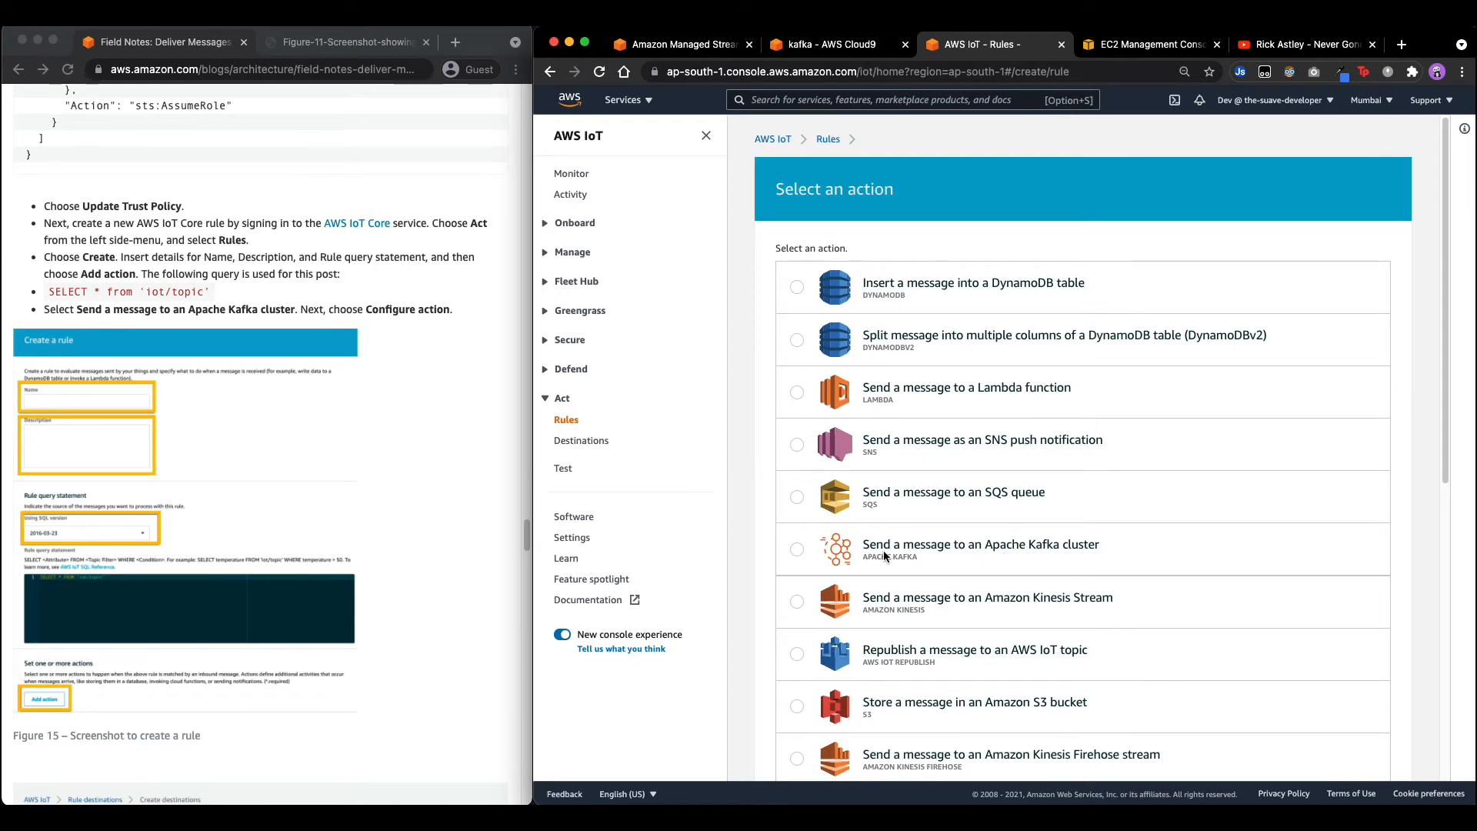
left_click(796, 554)
scroll(801, 554, "down", 6)
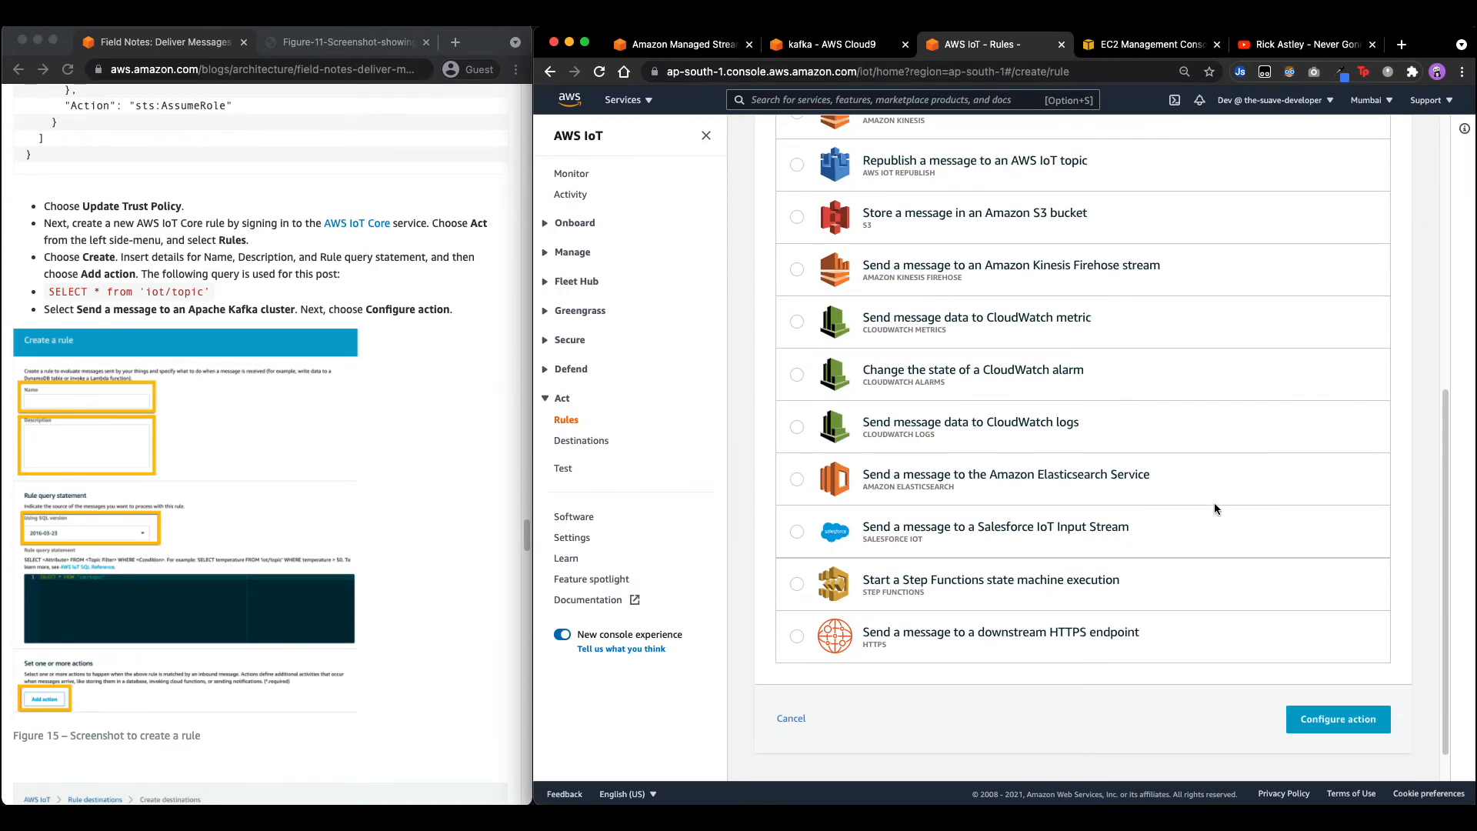
left_click(1362, 717)
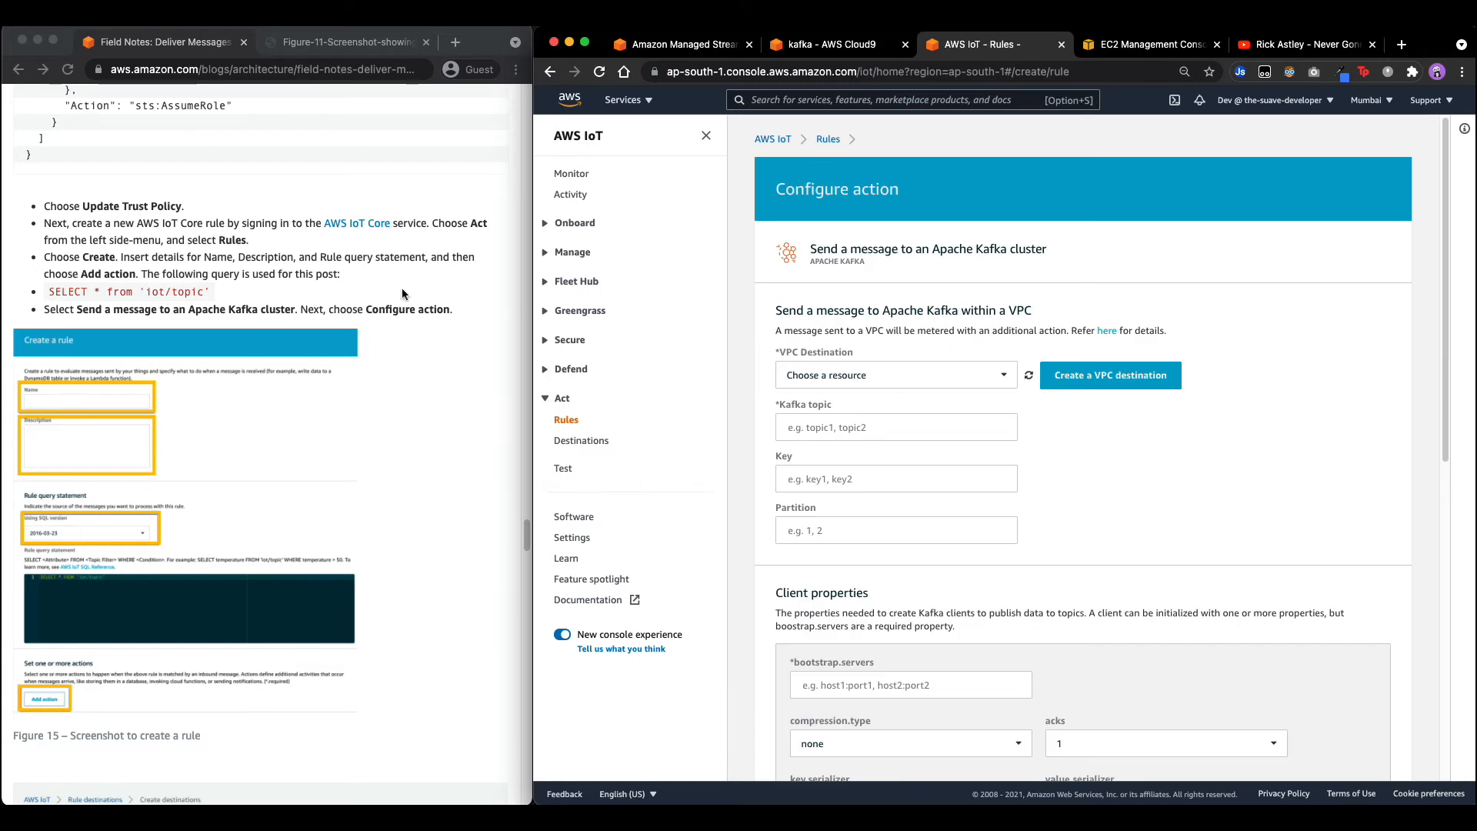
scroll(265, 382, "down", 5)
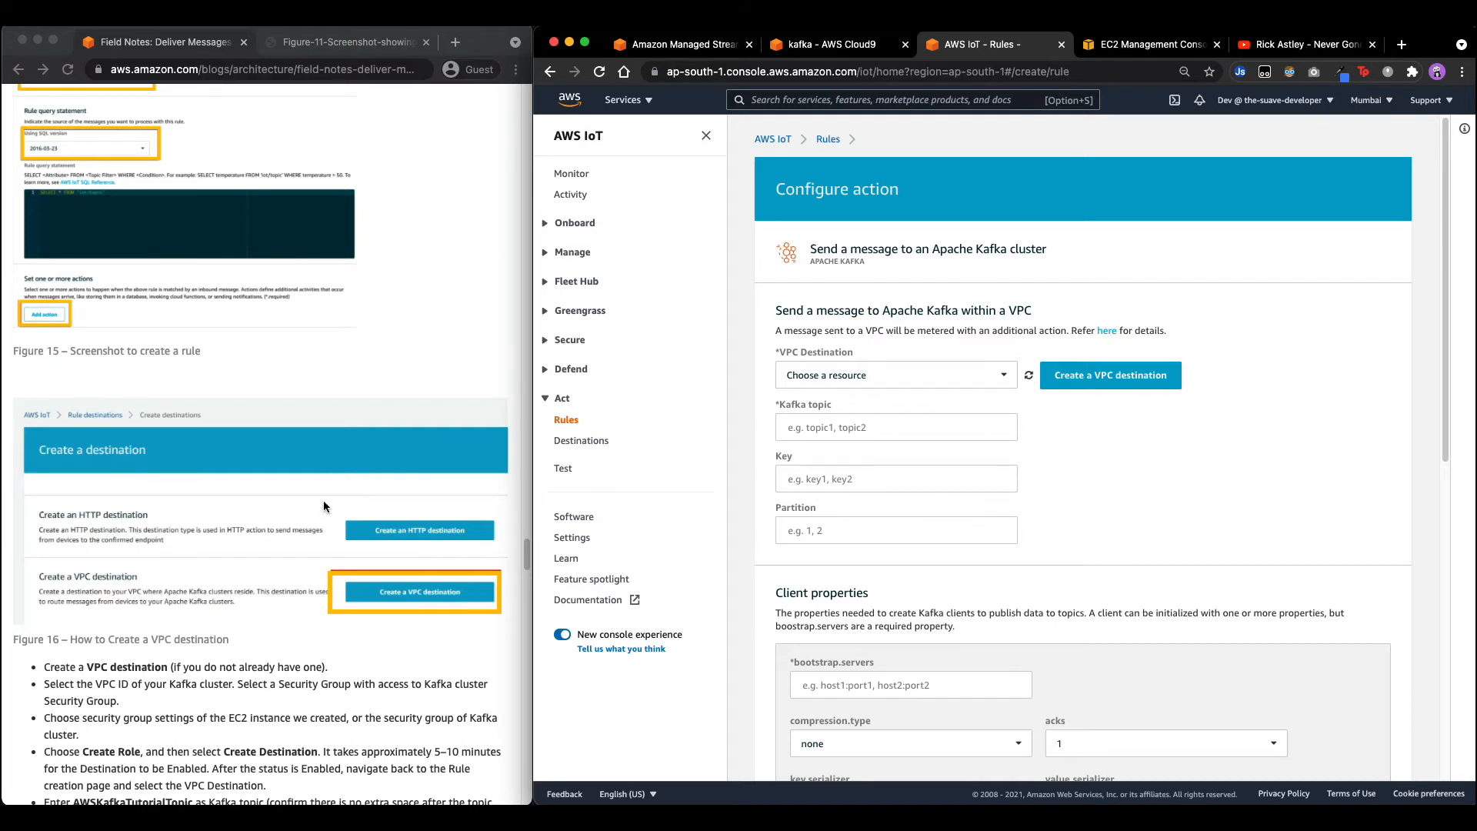
scroll(279, 526, "down", 3)
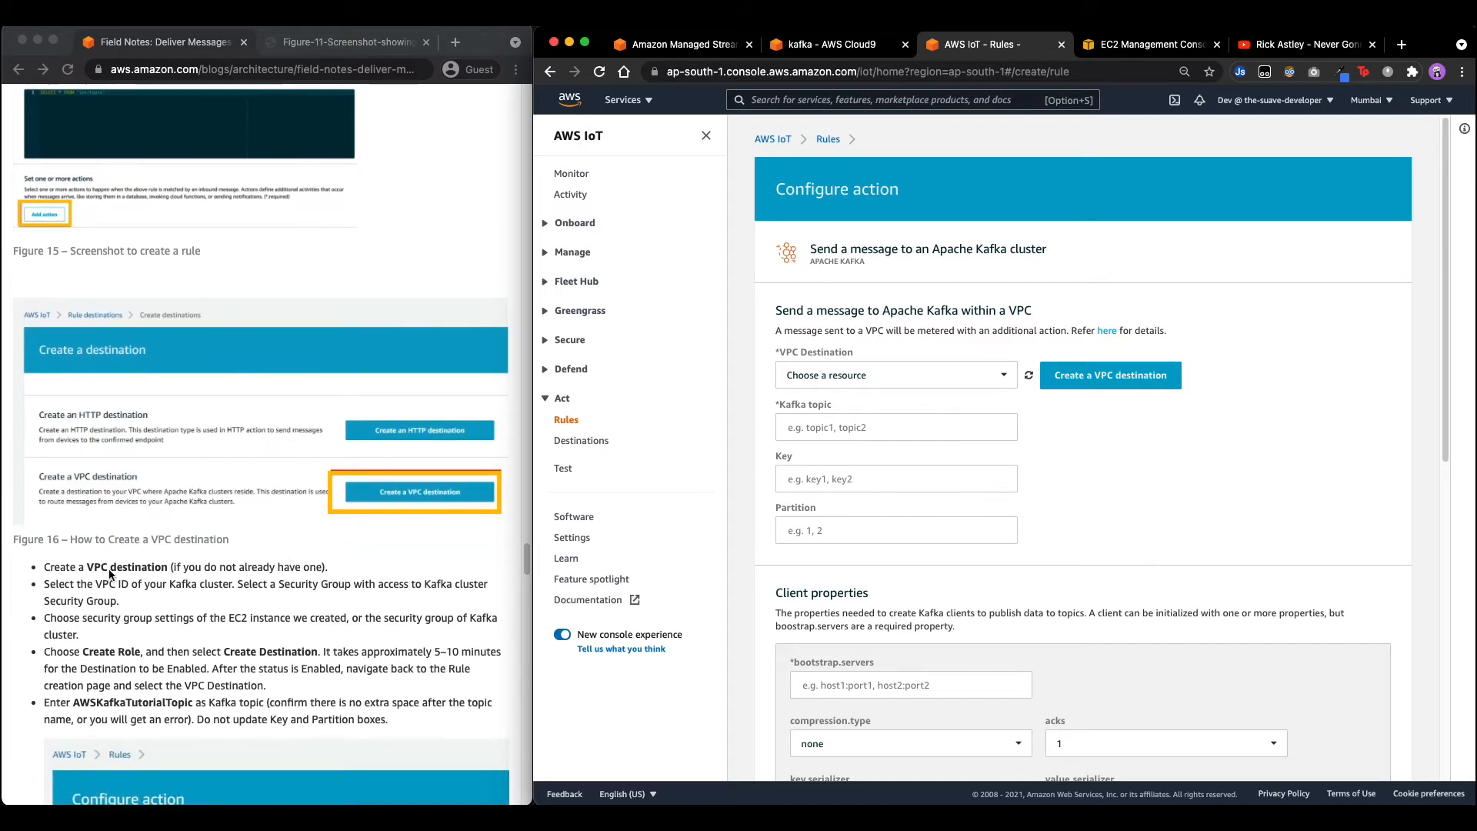
left_click(1108, 375)
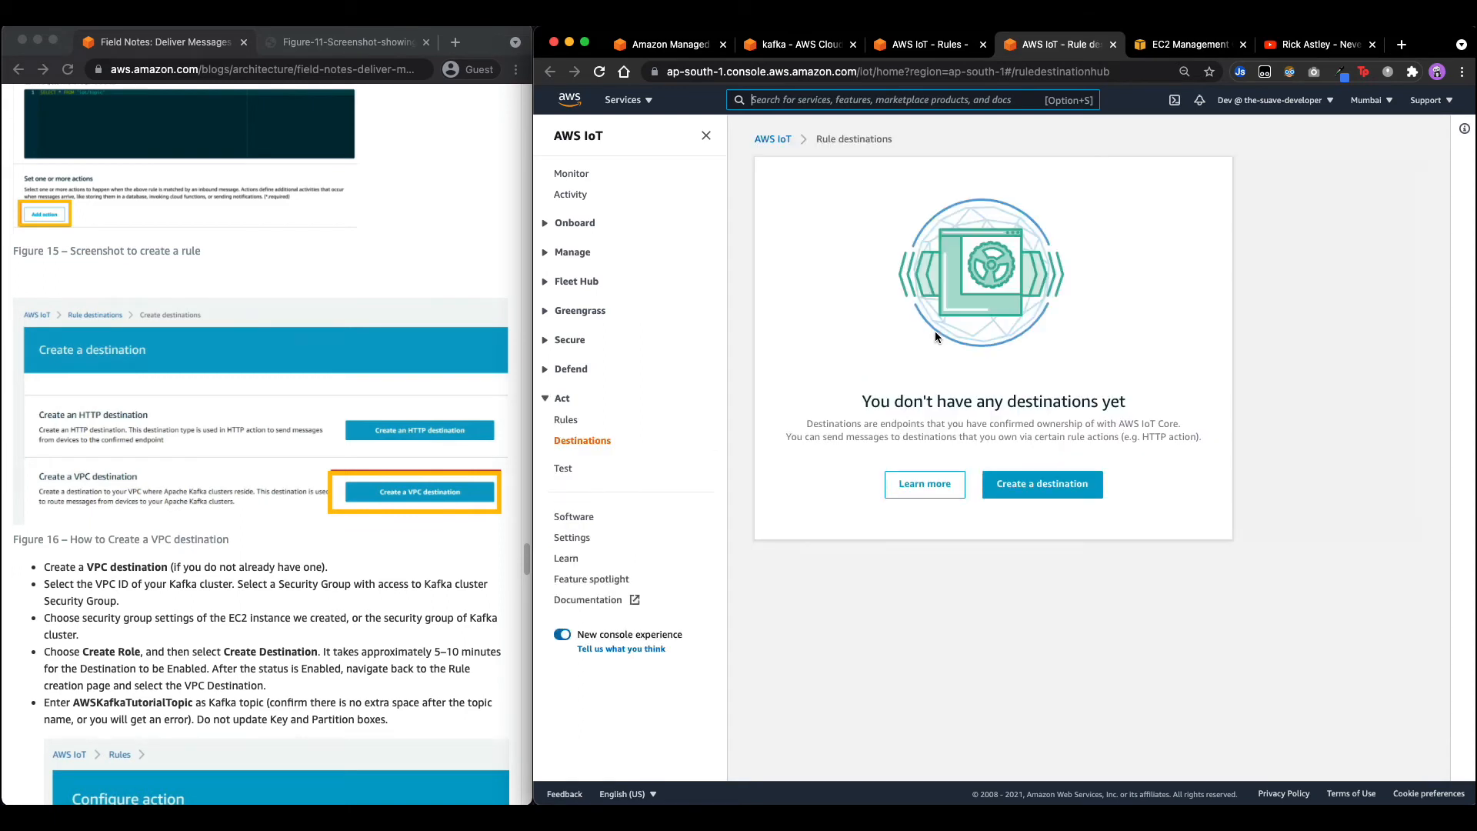
Start a new VPC rule destination and open the VPC ID dropdown.
left_click(1040, 485)
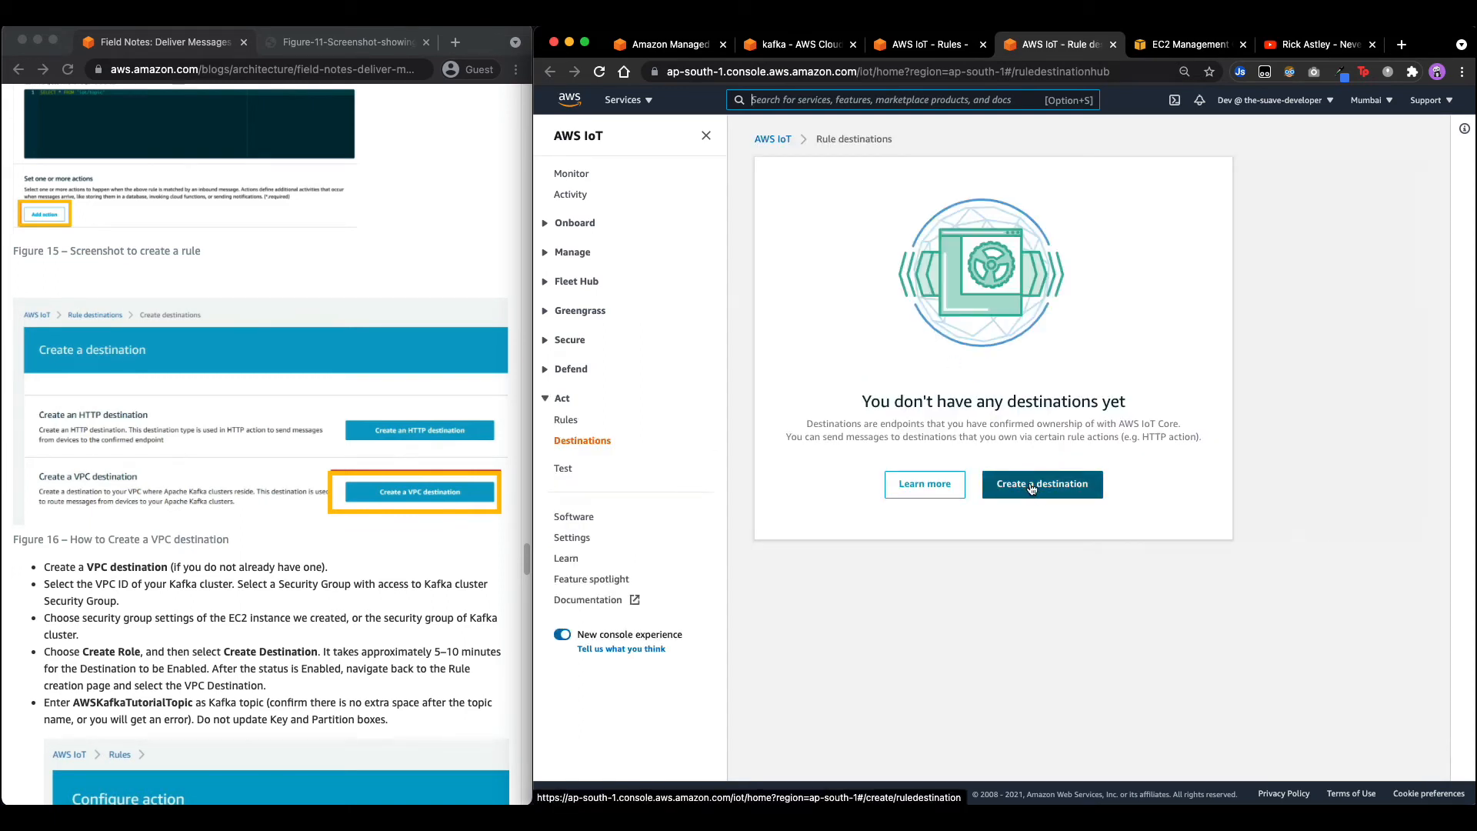
scroll(156, 458, "down", 3)
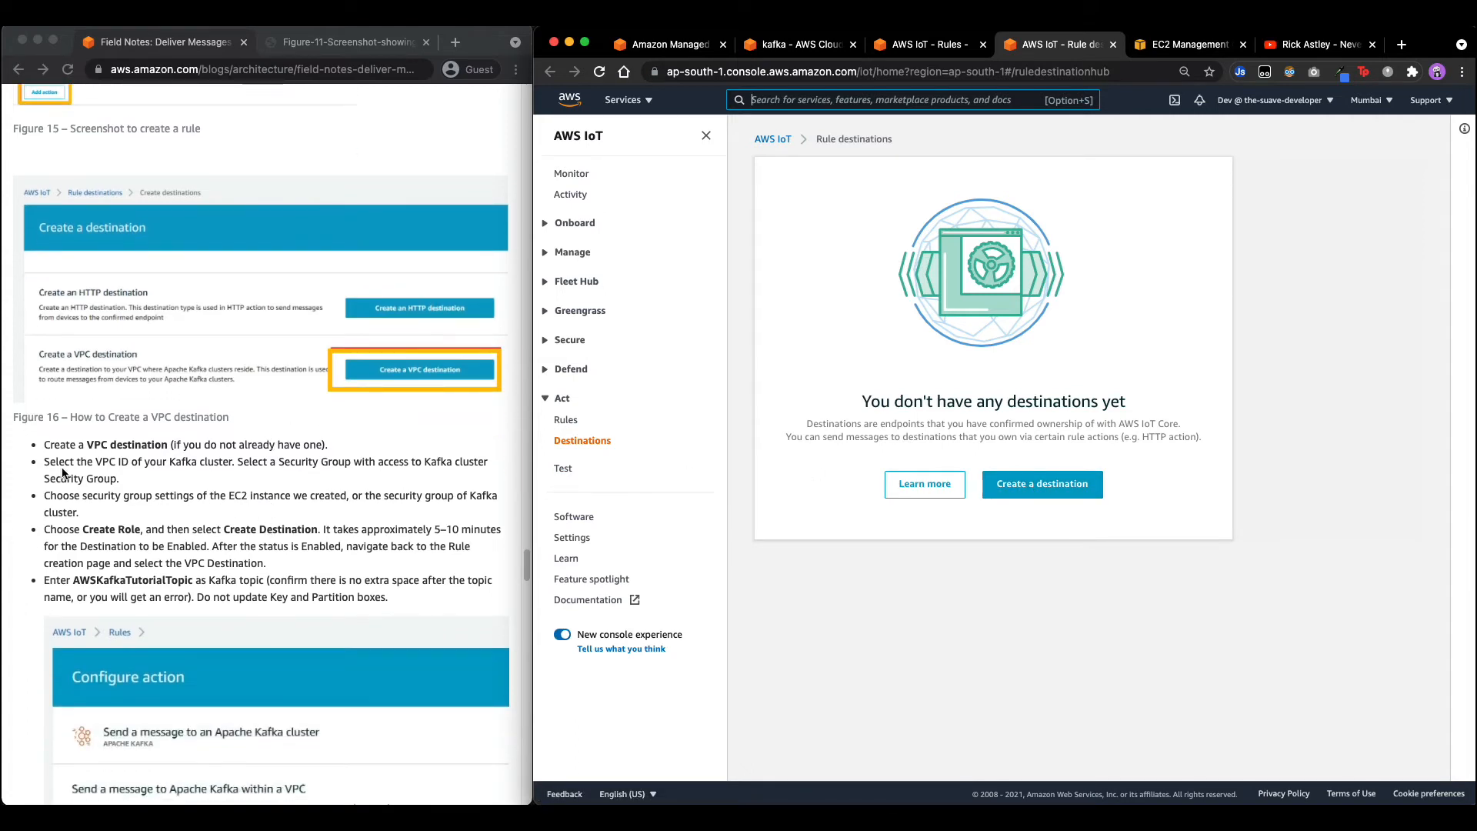
left_click(1092, 491)
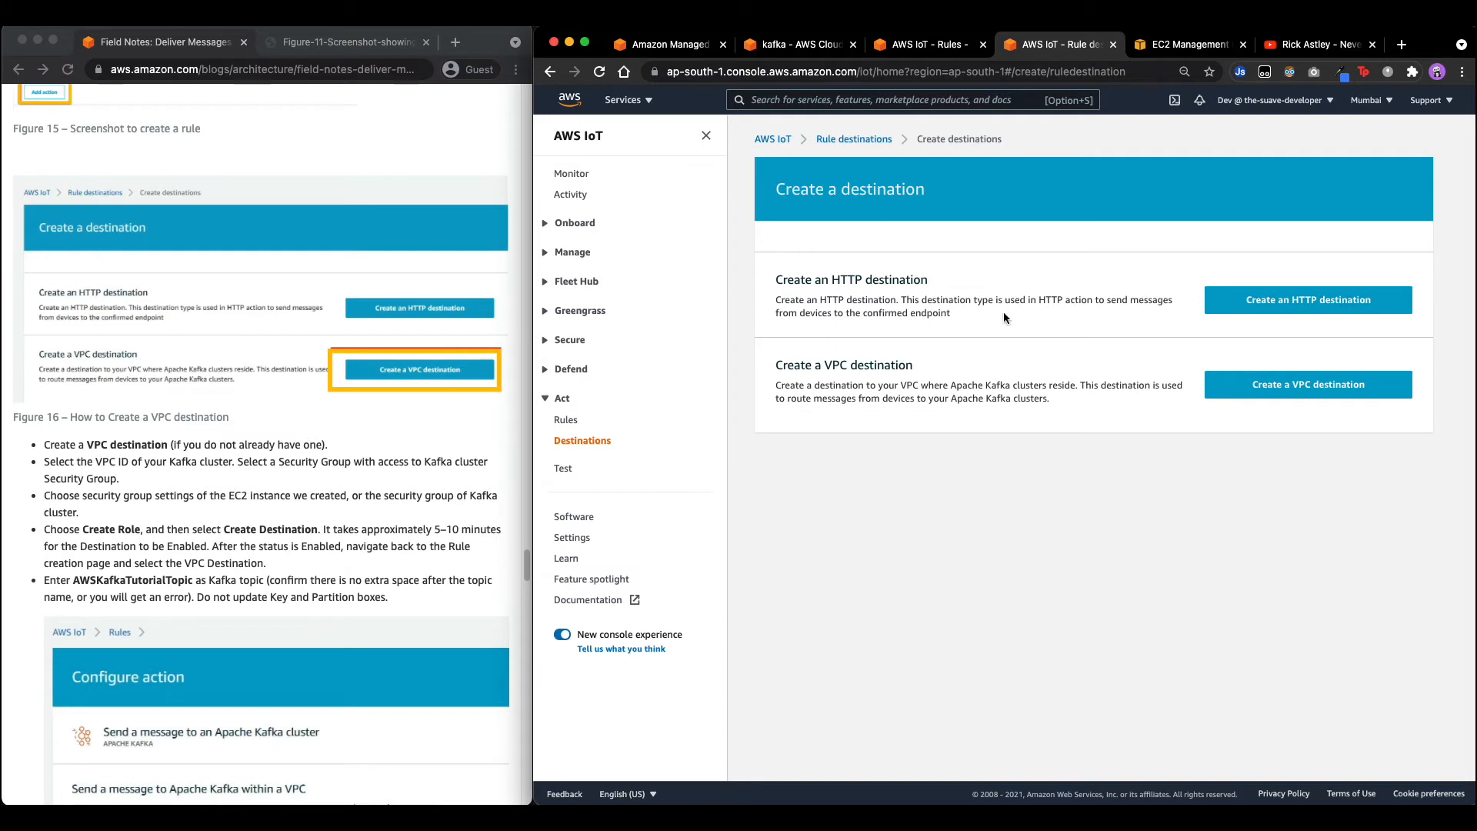
left_click(1253, 389)
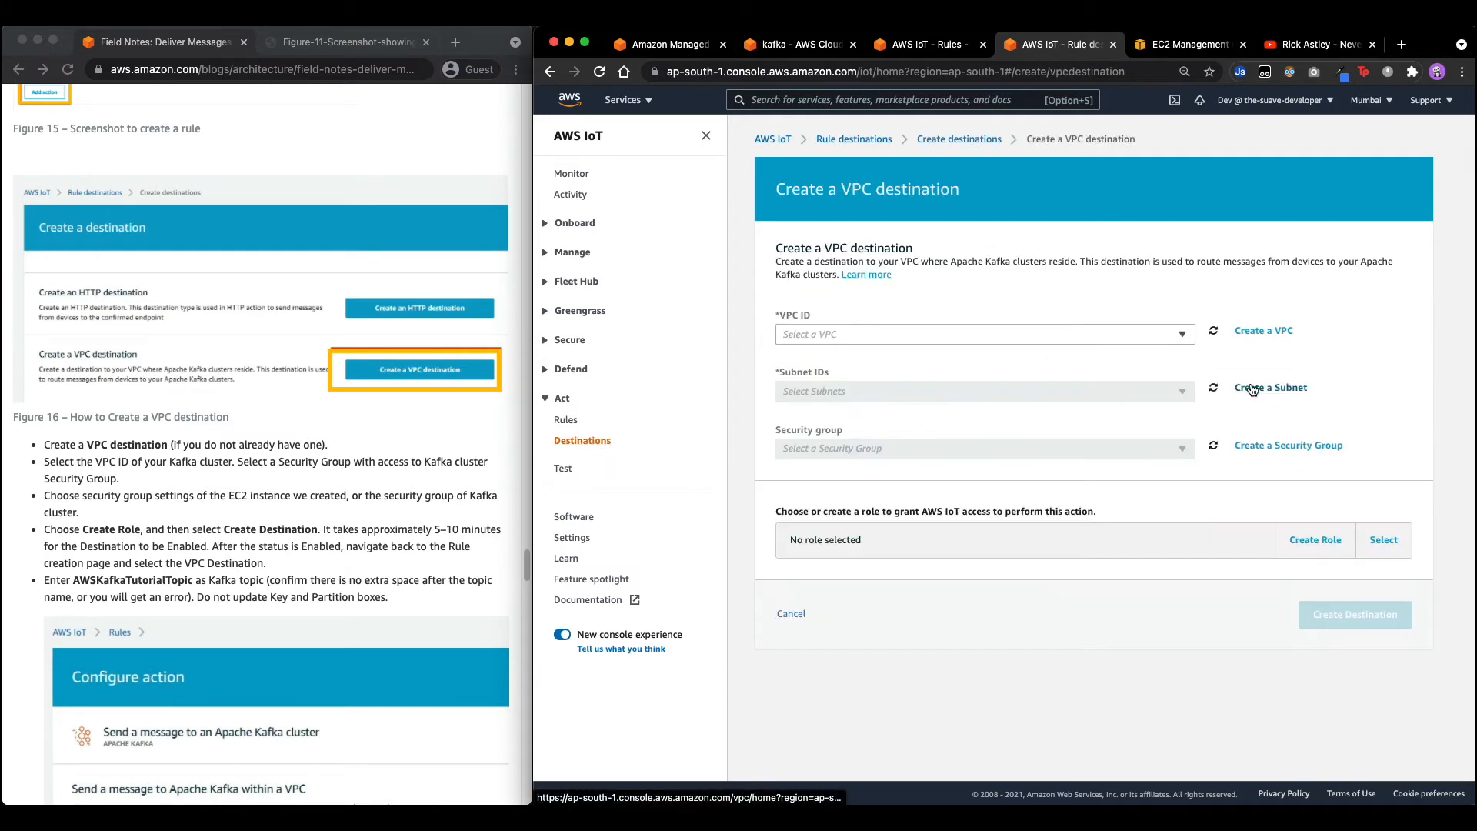
left_click(908, 330)
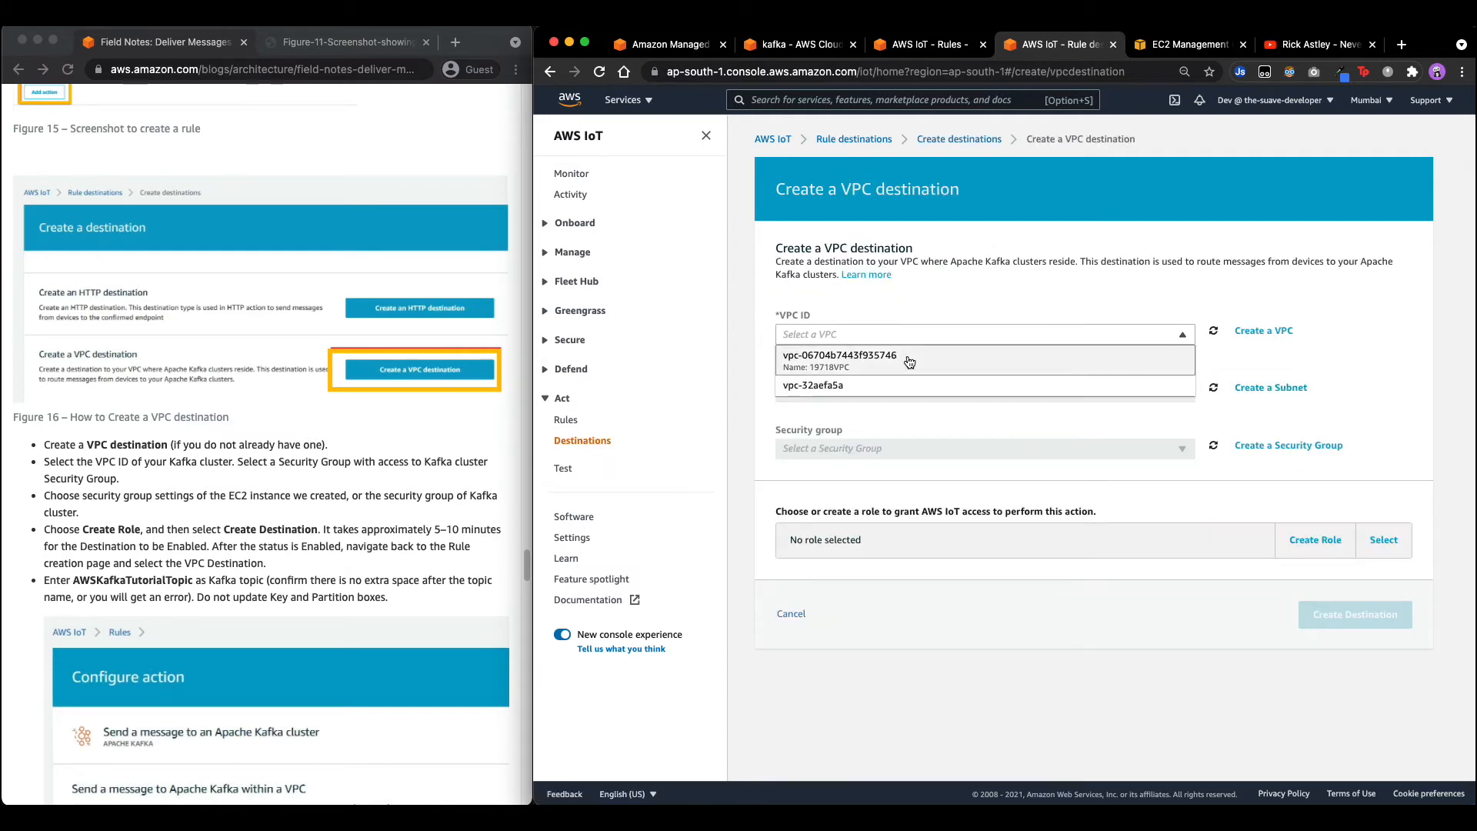
Choose vpc-32aefa5a with subnets subnet-1112df6a, subnet-a5a8d6cd and subnet-4db31c01.
left_click(849, 393)
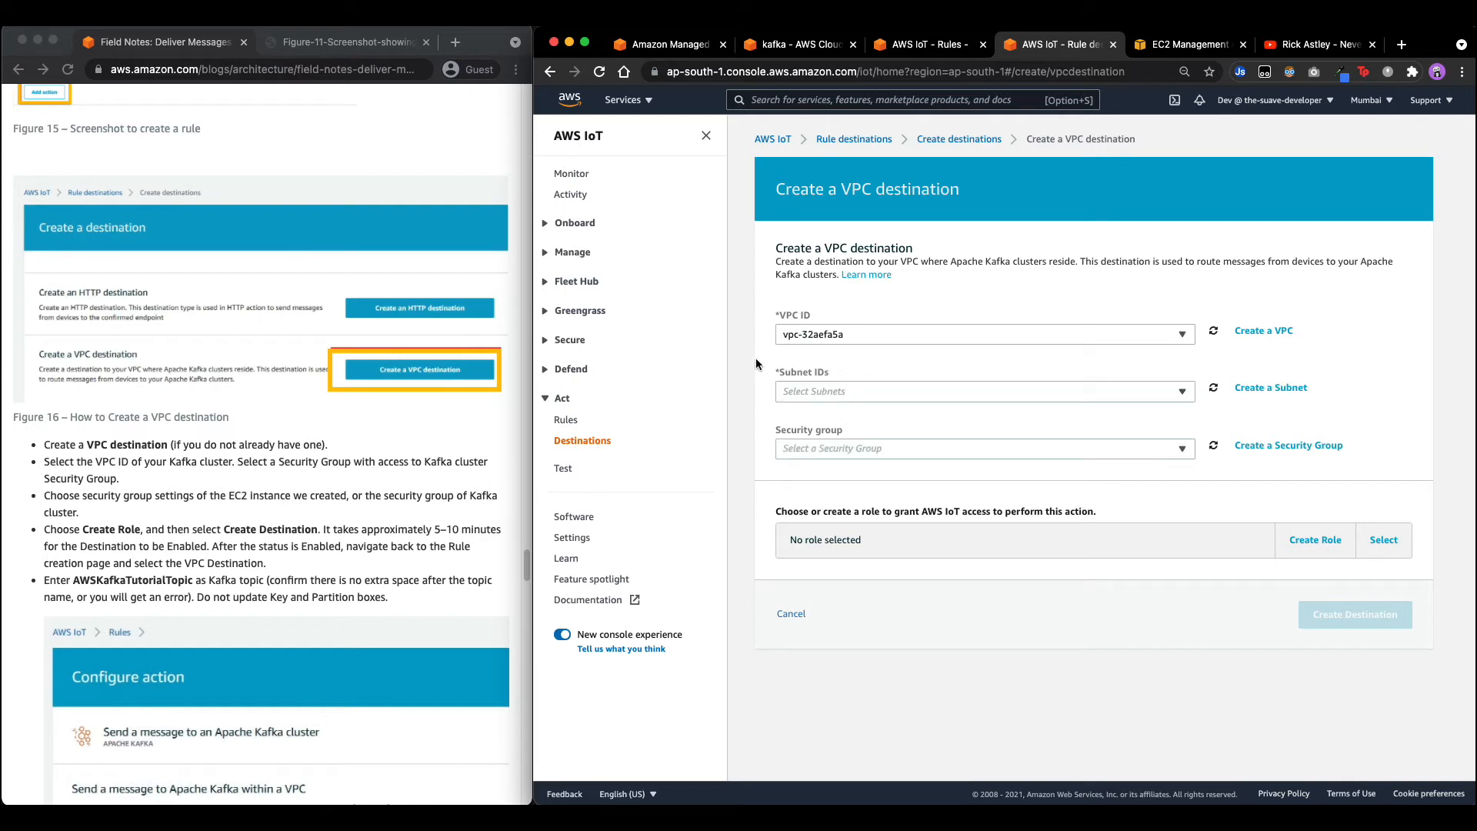
left_click(849, 391)
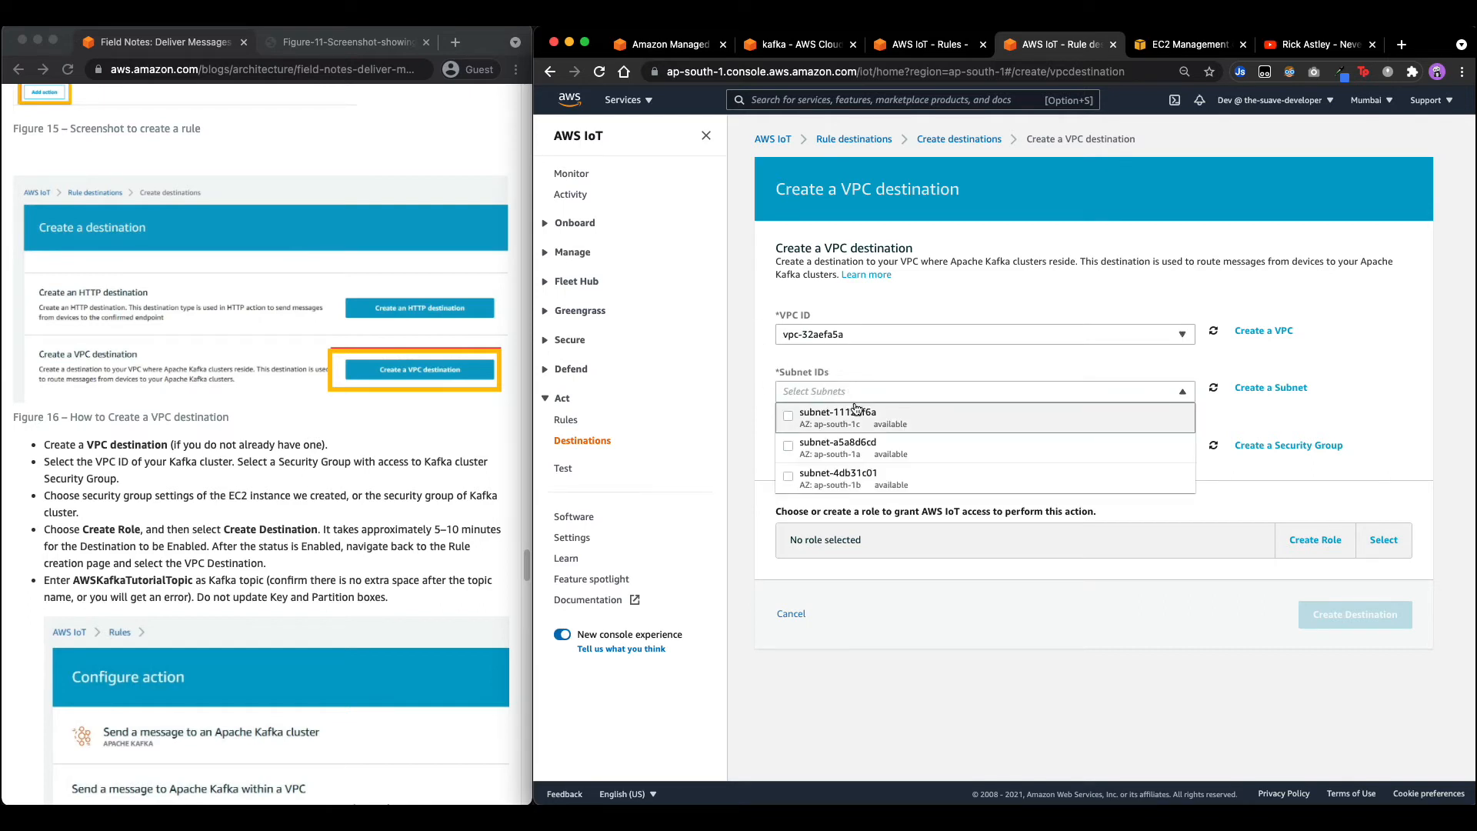
left_click(787, 416)
left_click(788, 447)
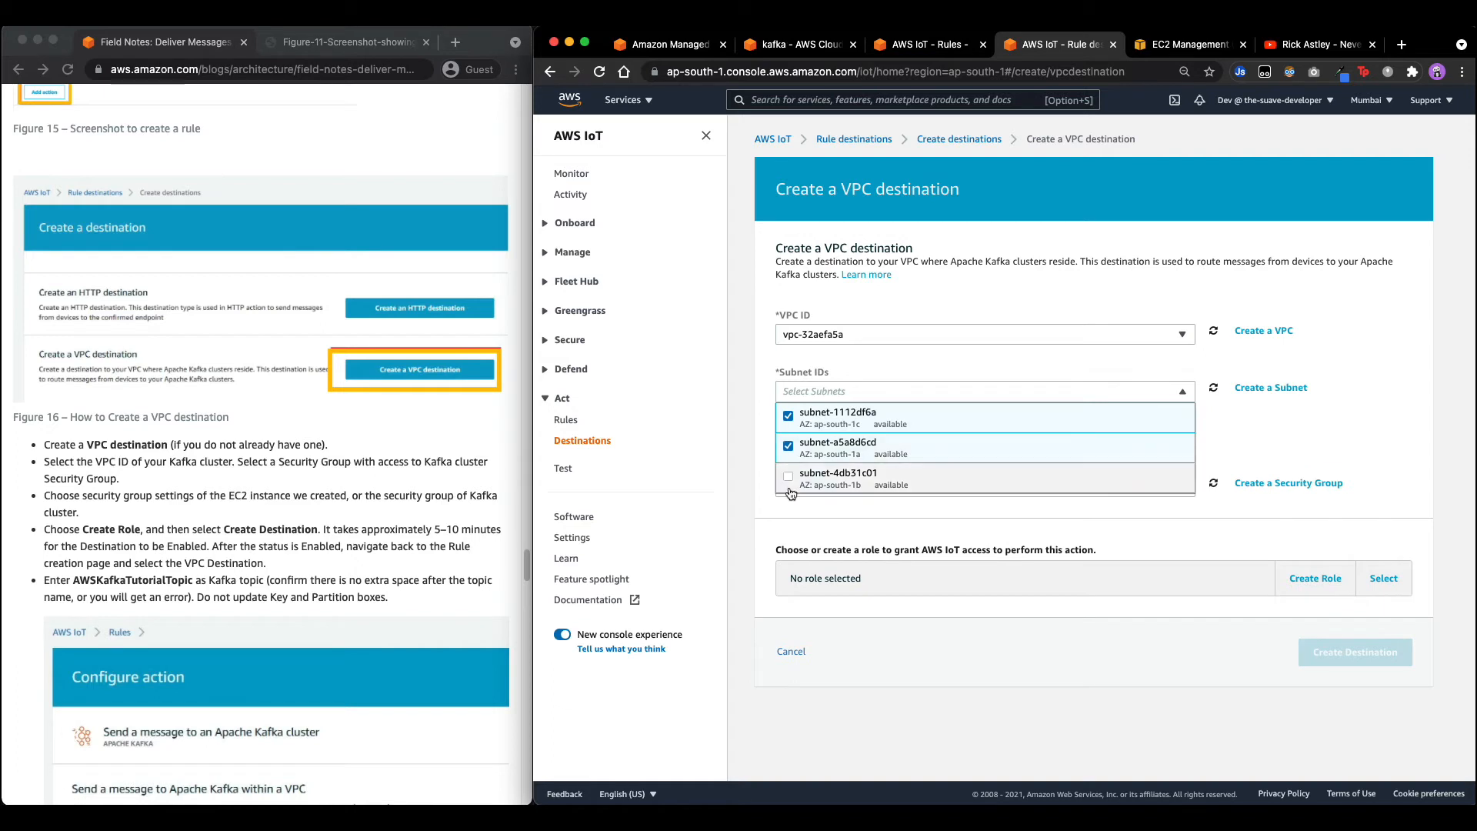
left_click(788, 477)
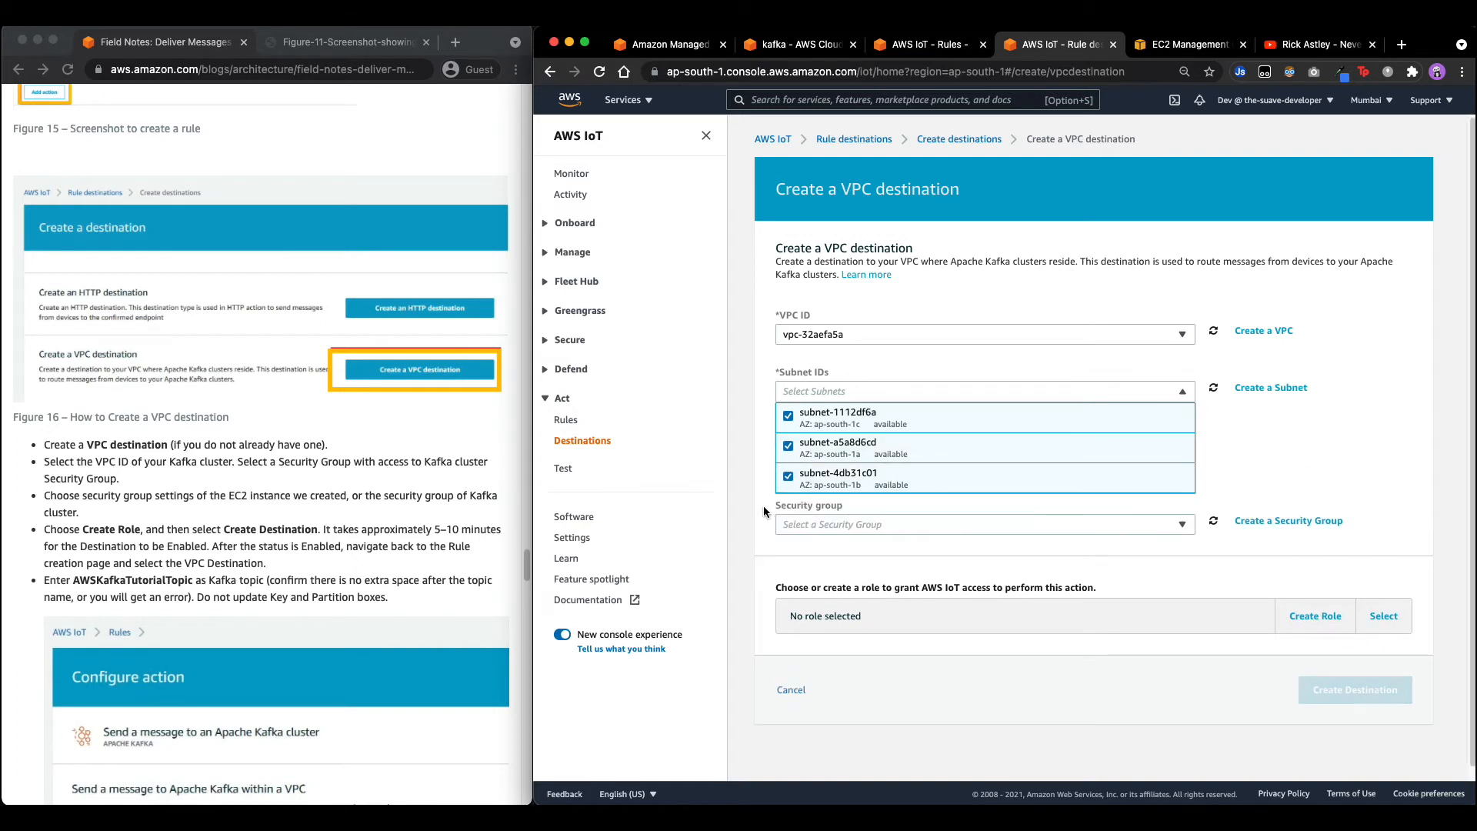
left_click(869, 504)
left_click(869, 524)
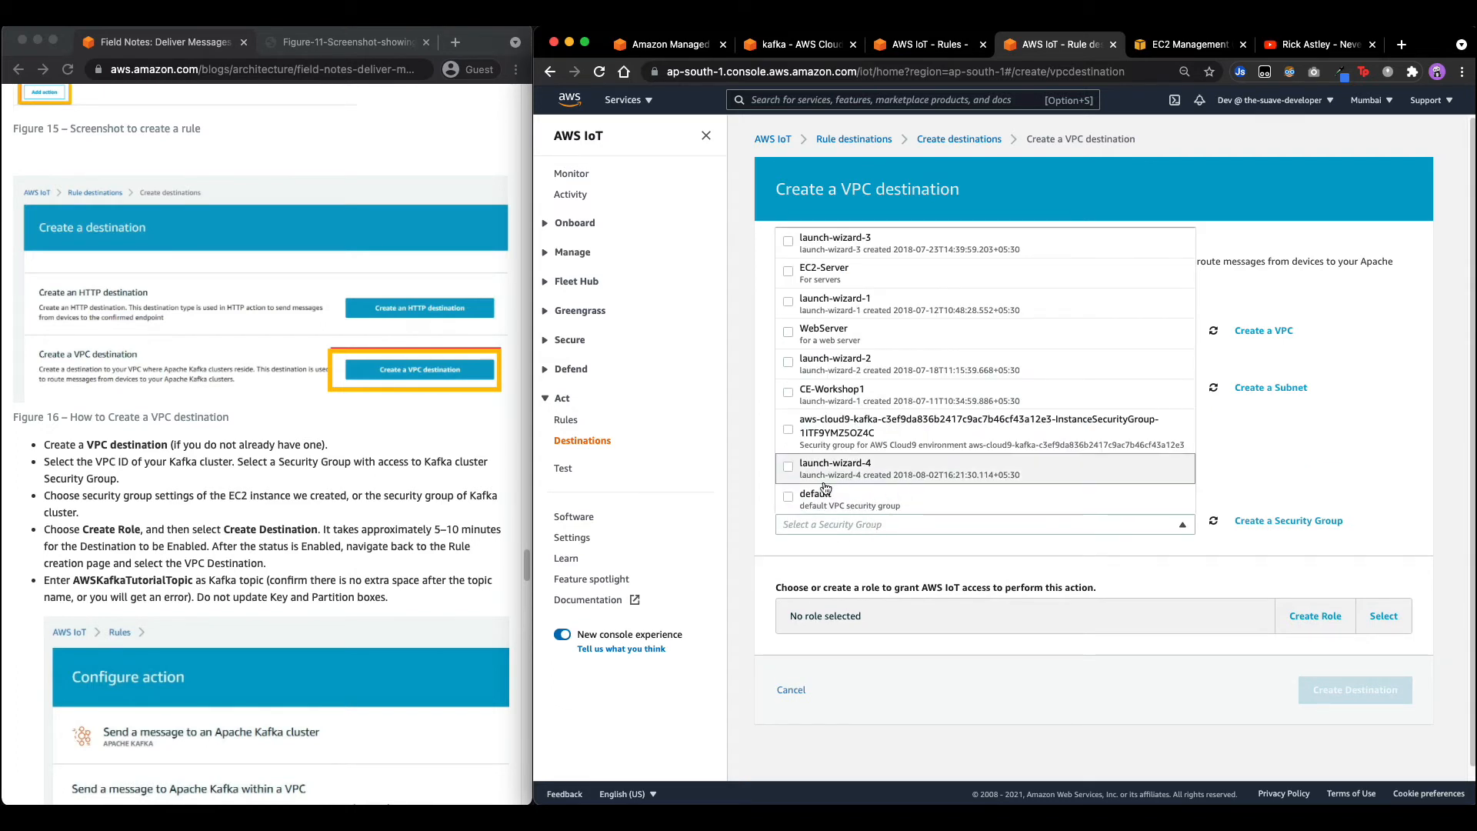
Check the tutorial's EC2 instance note, then view the IoTBlogCluster MSK details.
left_click(288, 550)
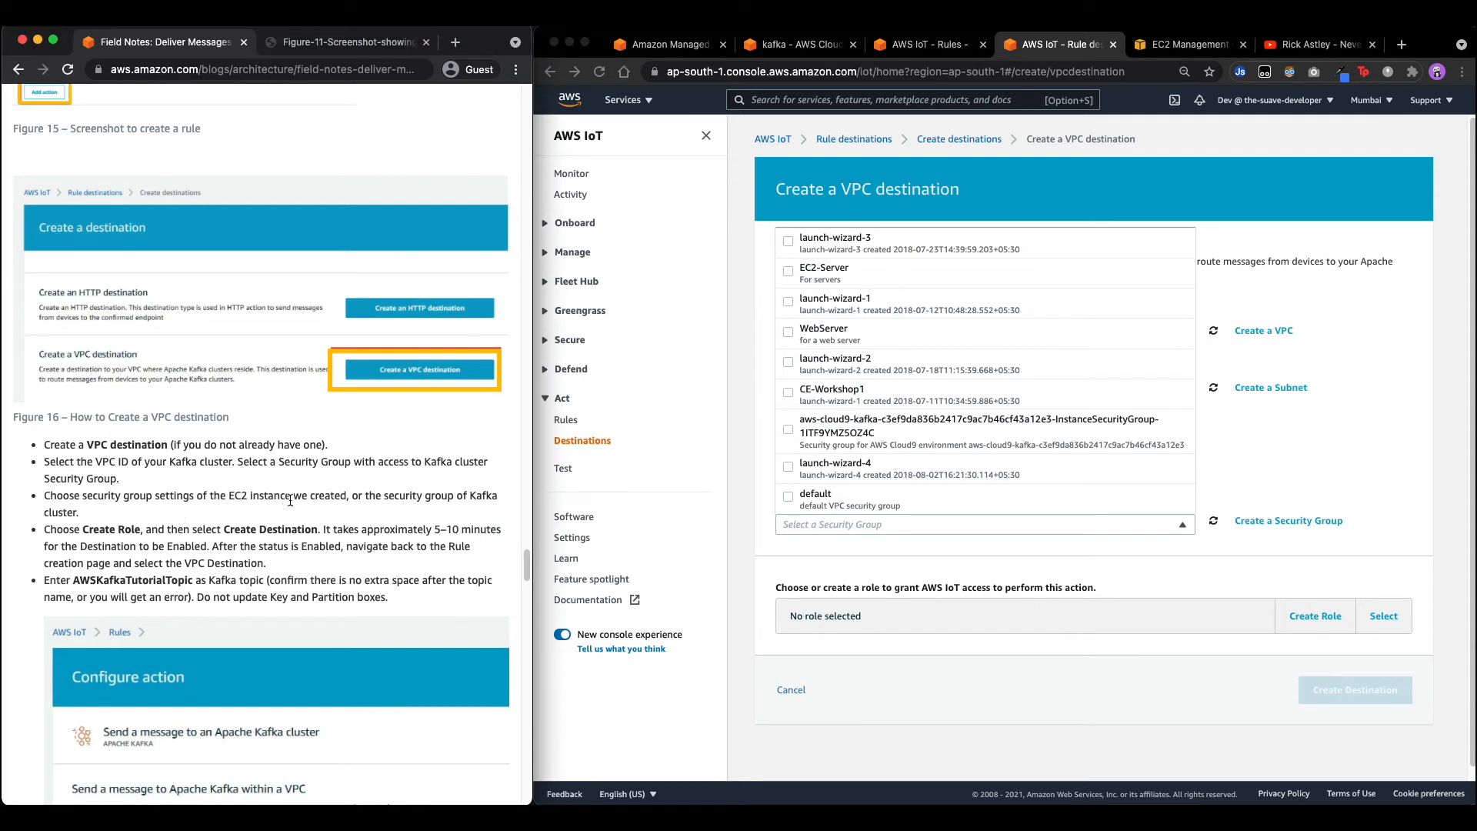
left_click_drag(227, 500, 350, 500)
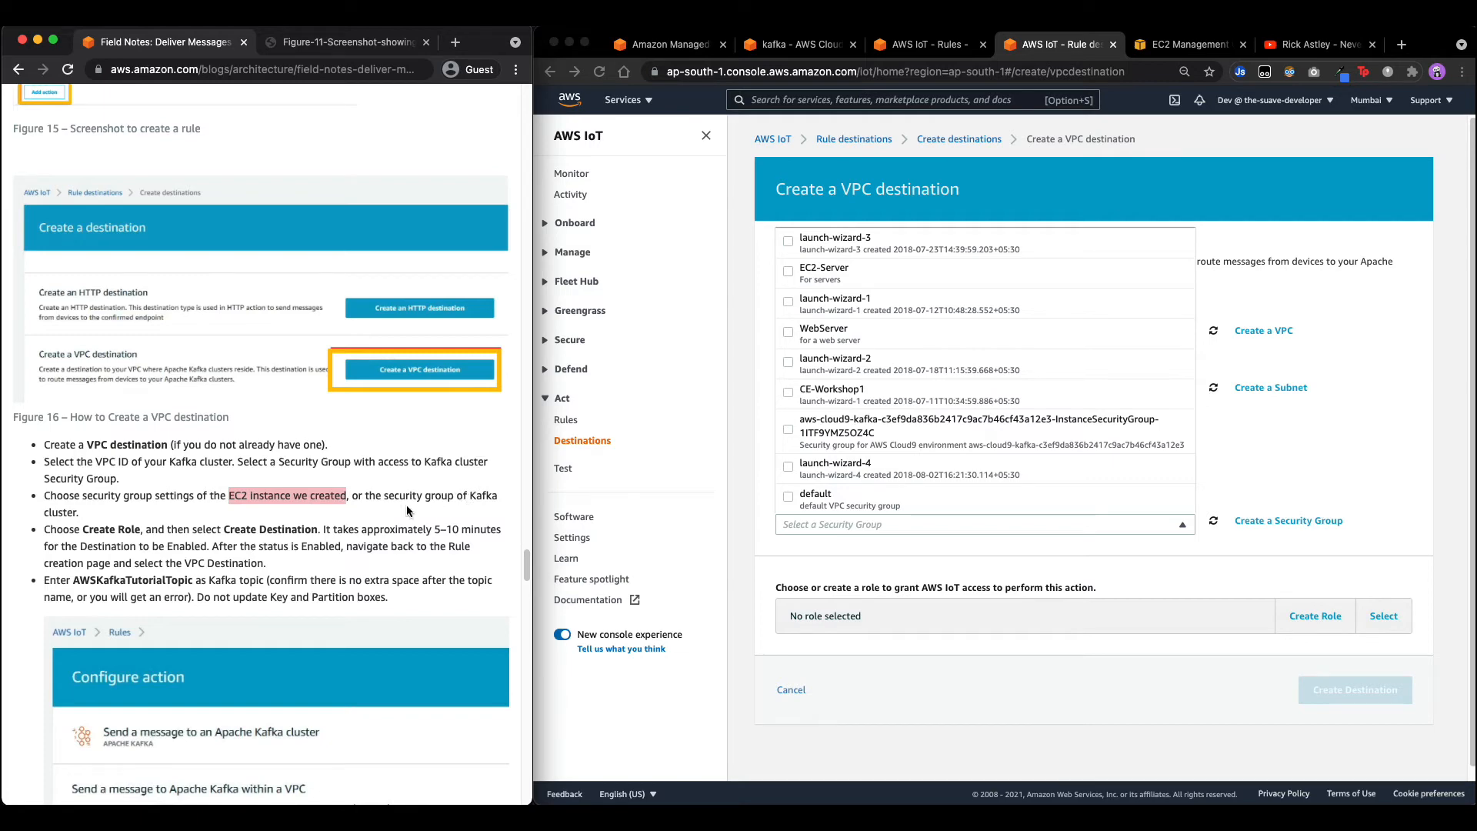
left_click(663, 44)
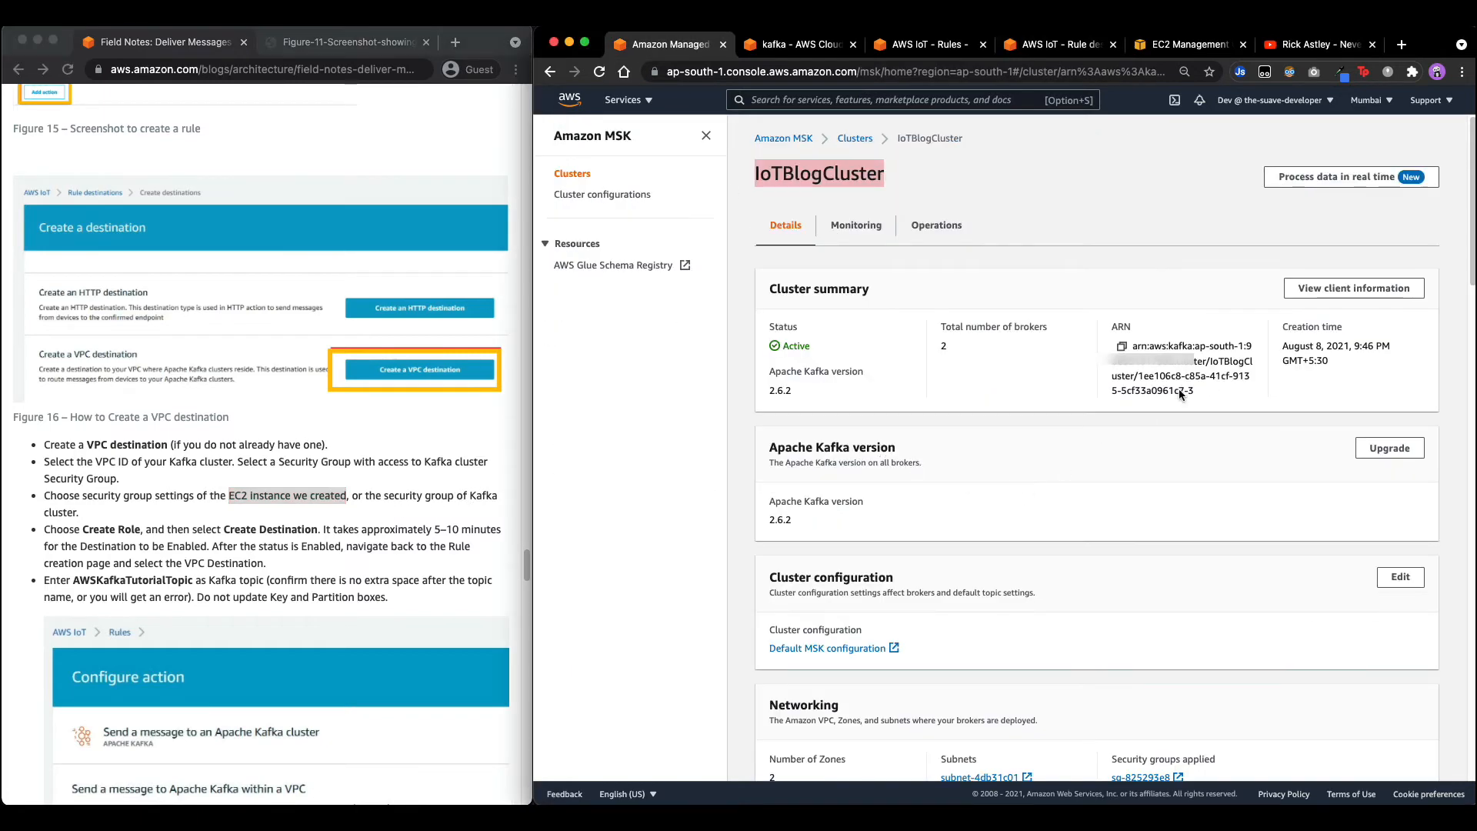
Copy the cluster's security group sg-825293e8 and add the default security group to the destination.
scroll(1109, 489, "down", 6)
right_click(1150, 275)
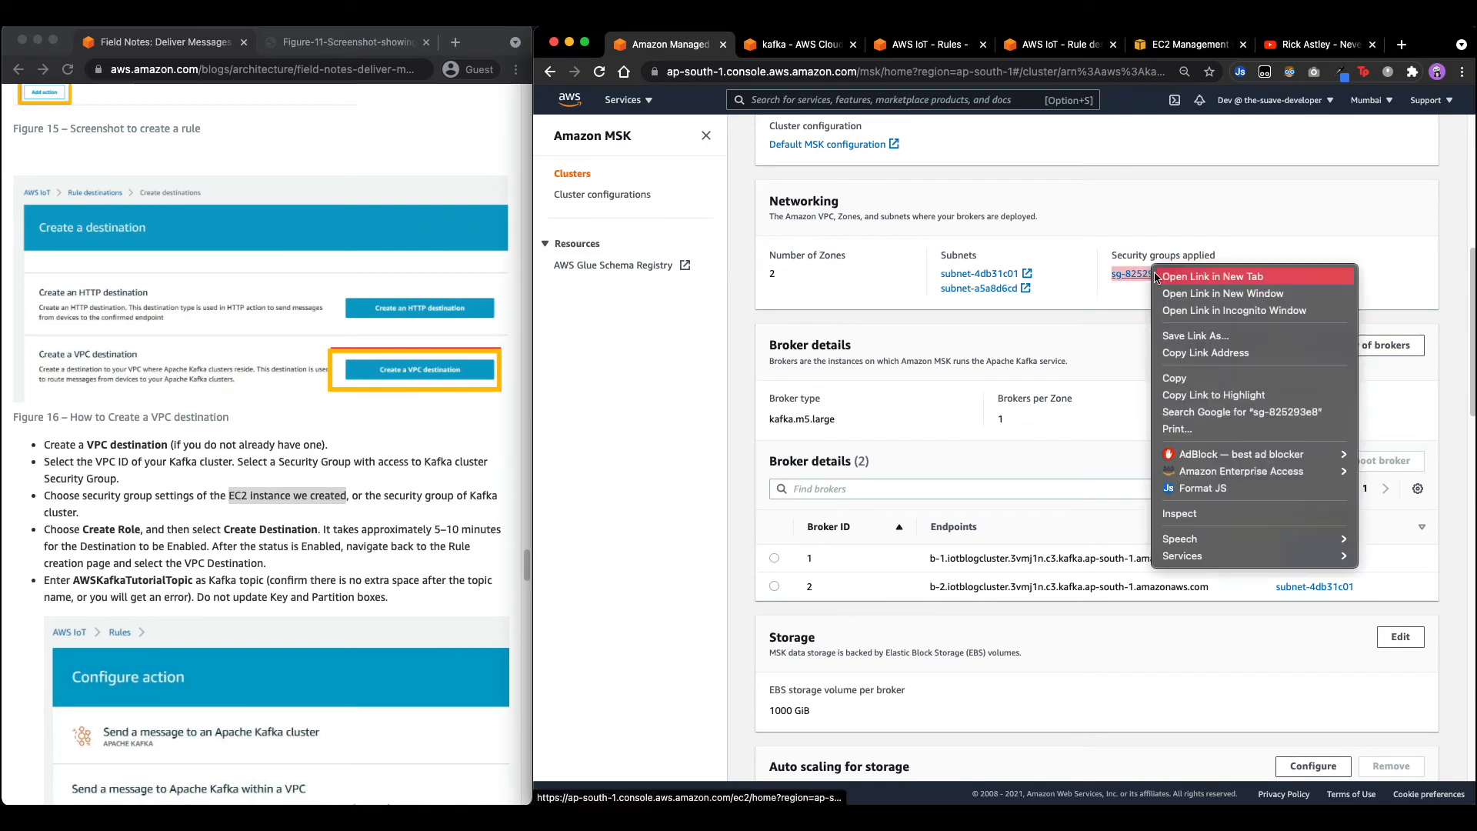
left_click(1175, 378)
left_click(927, 44)
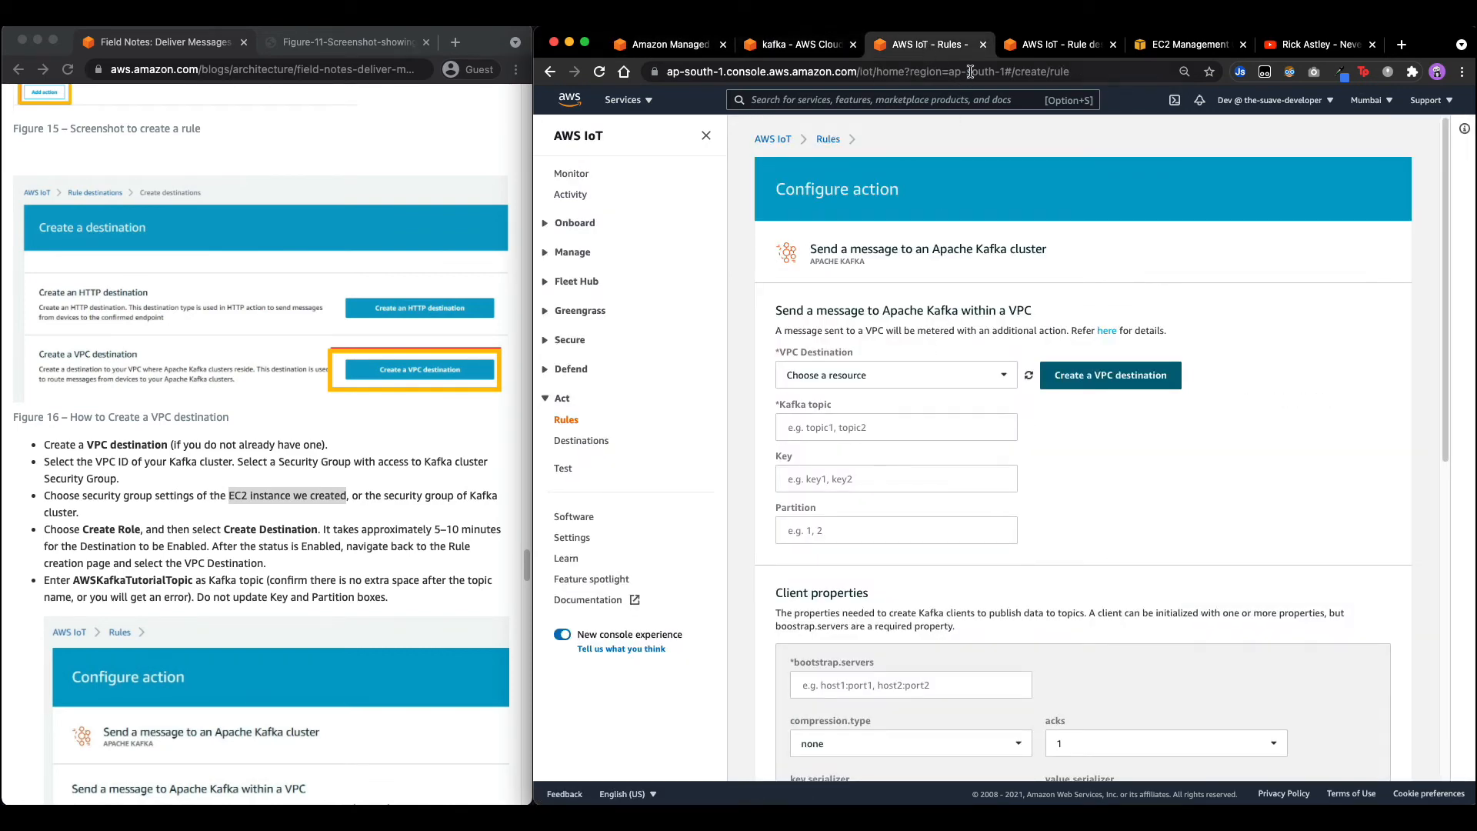
left_click(1054, 45)
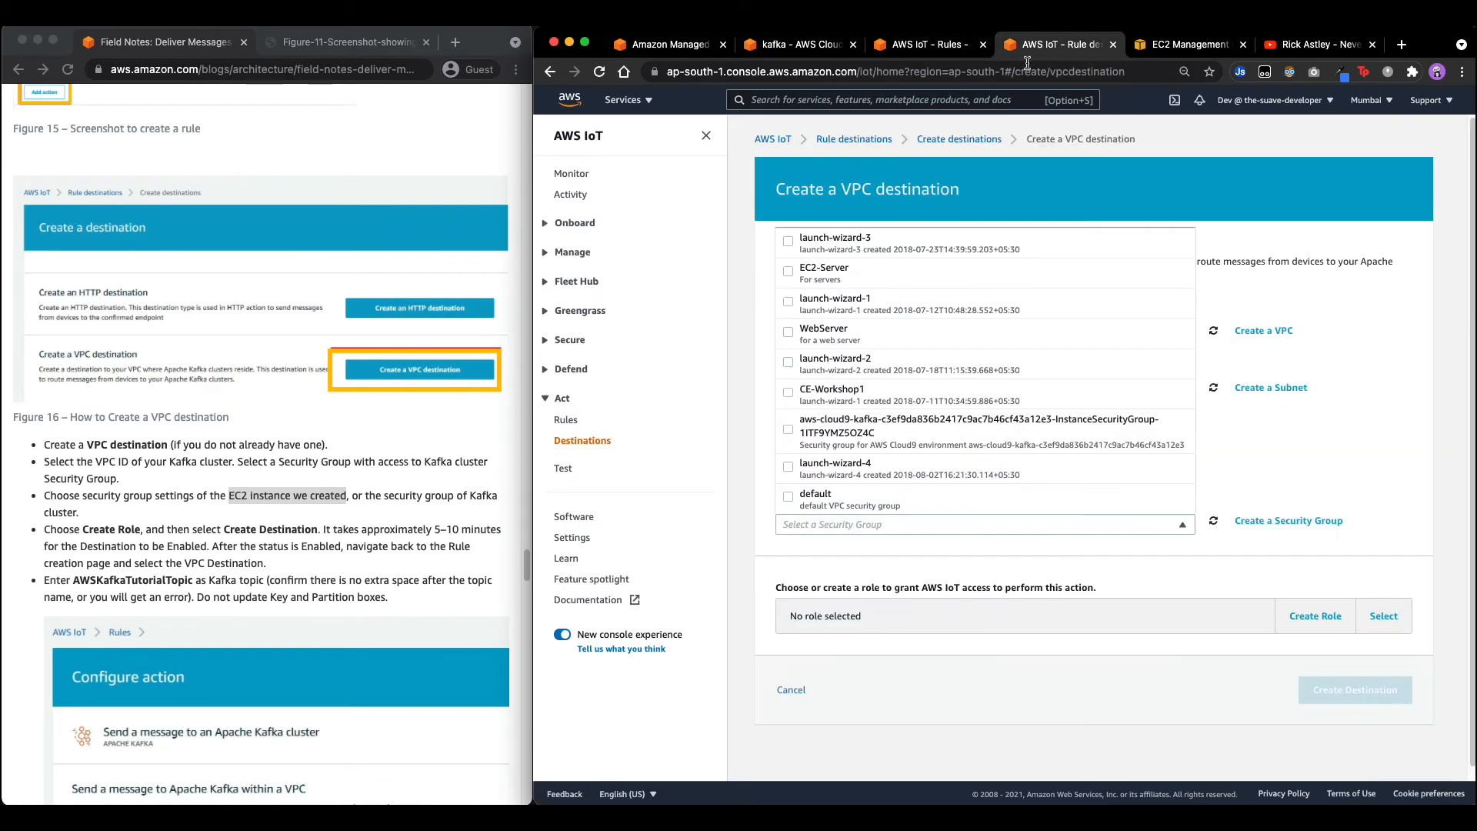
left_click(831, 521)
left_click(833, 524)
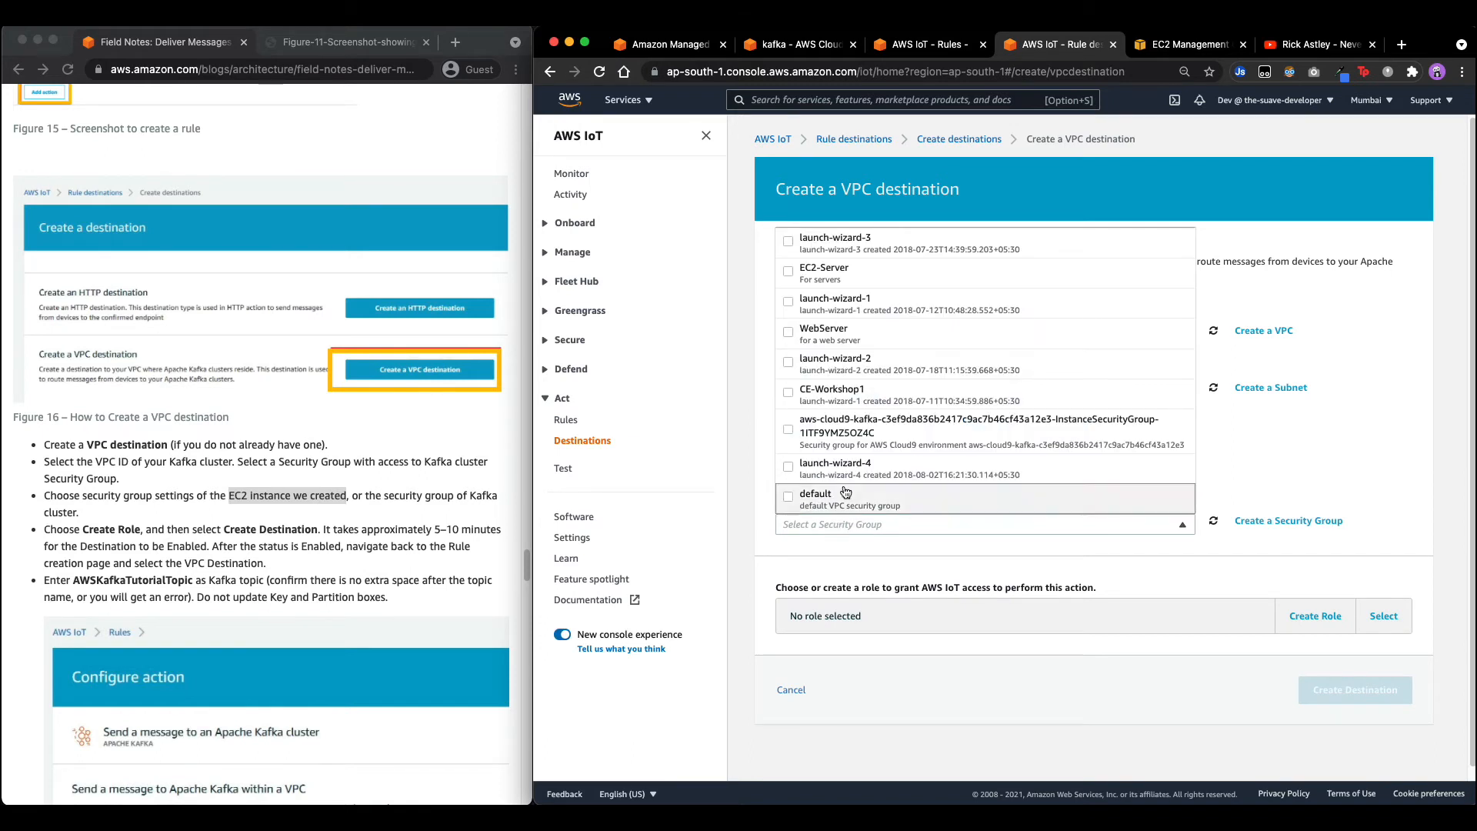
scroll(923, 361, "down", 1)
scroll(993, 396, "up", 1)
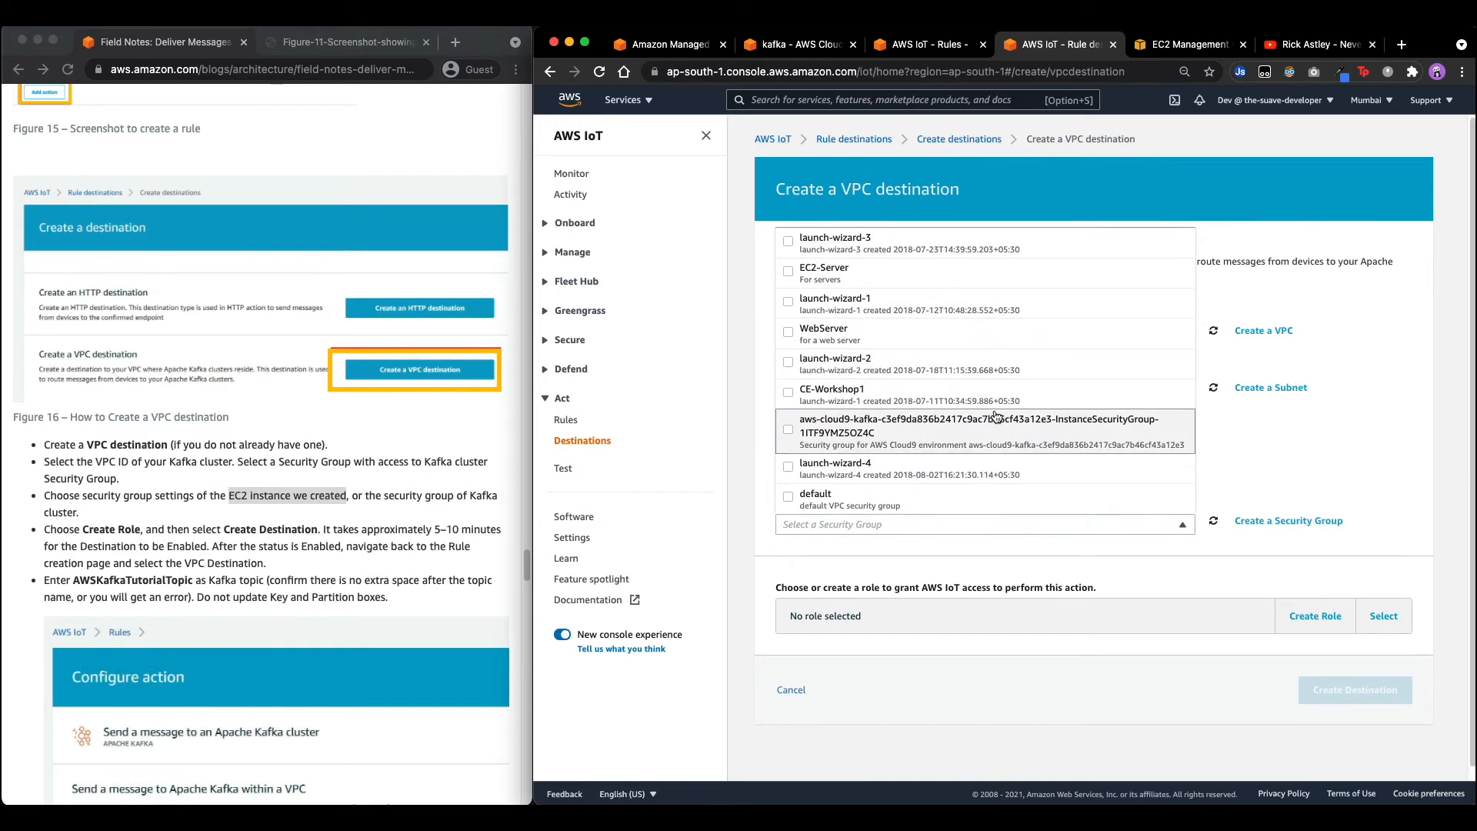
left_click(896, 499)
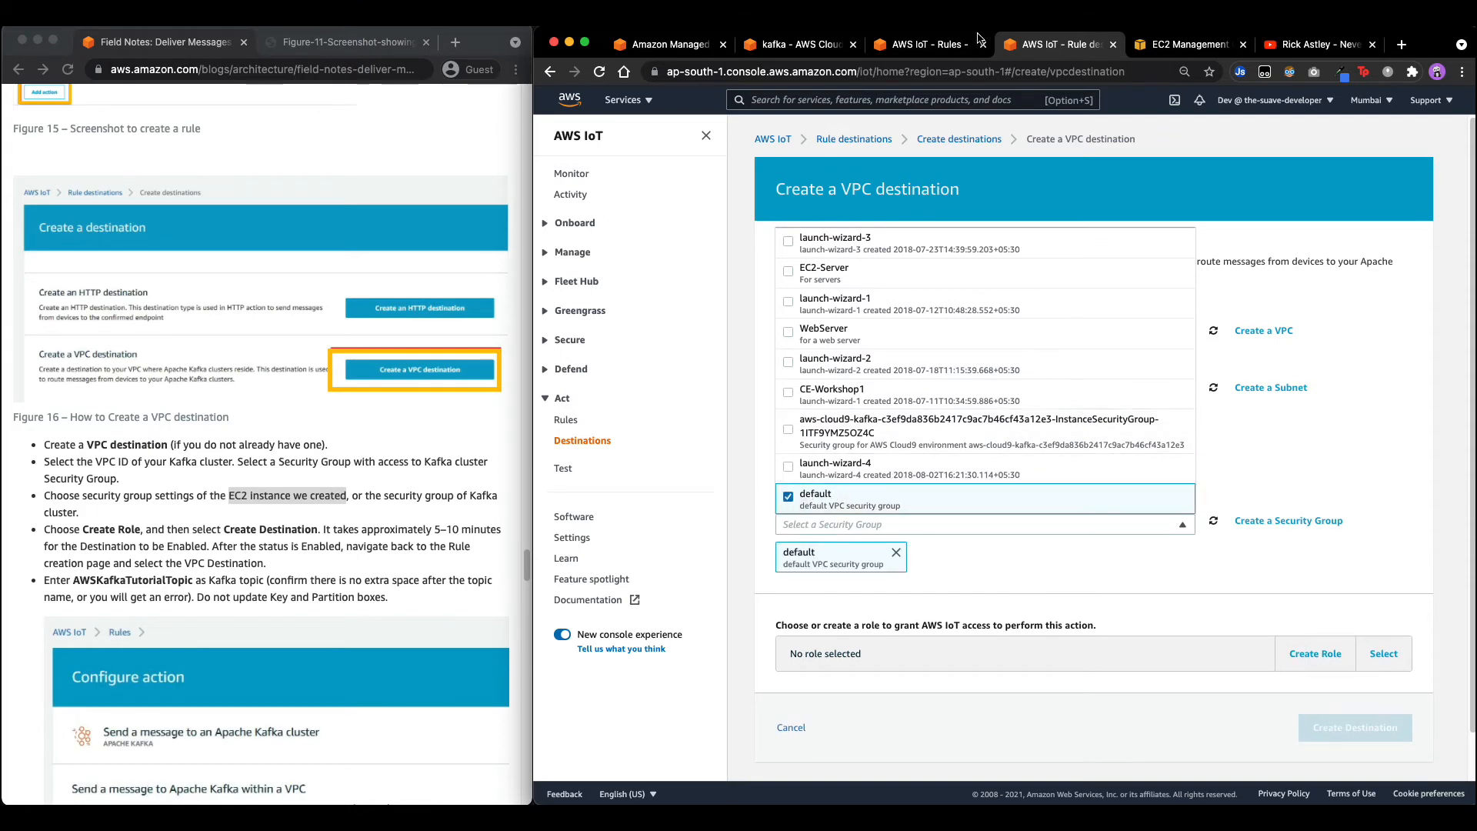
Move between the Cloud9, Kafka action and MSK tabs and bring up the services list.
left_click(788, 46)
left_click(946, 52)
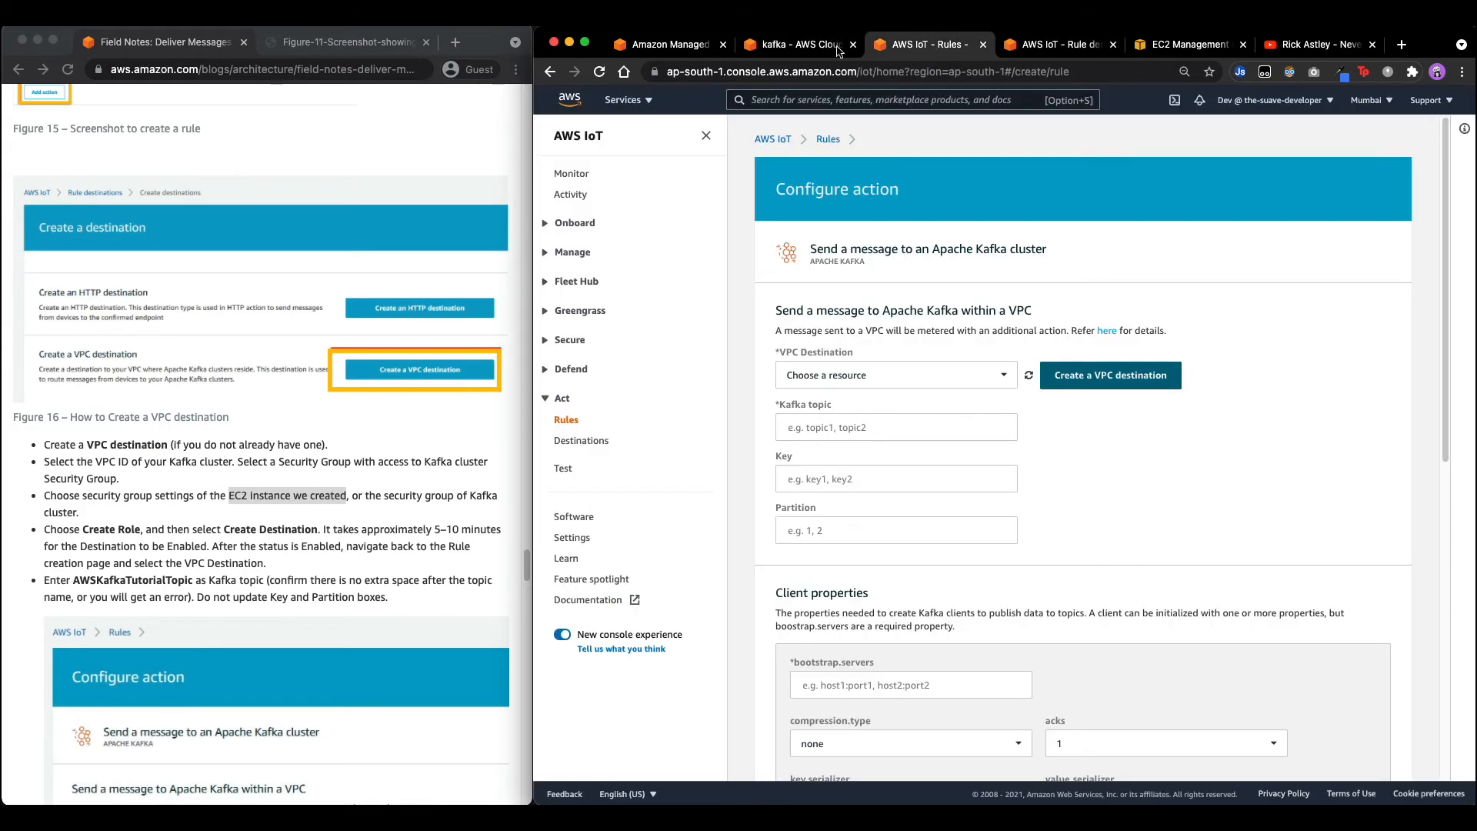
left_click(796, 44)
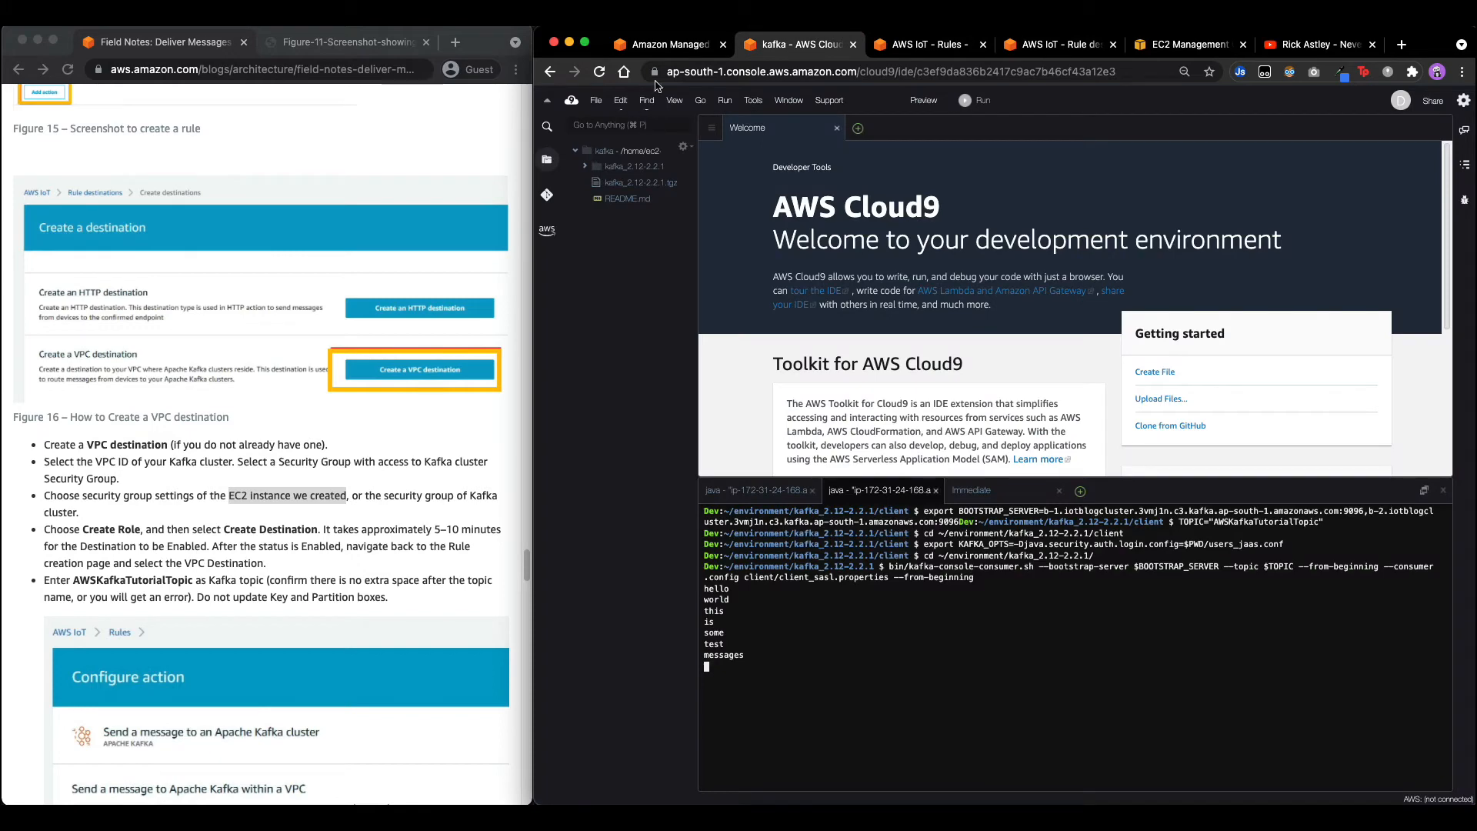
left_click(668, 46)
left_click(624, 100)
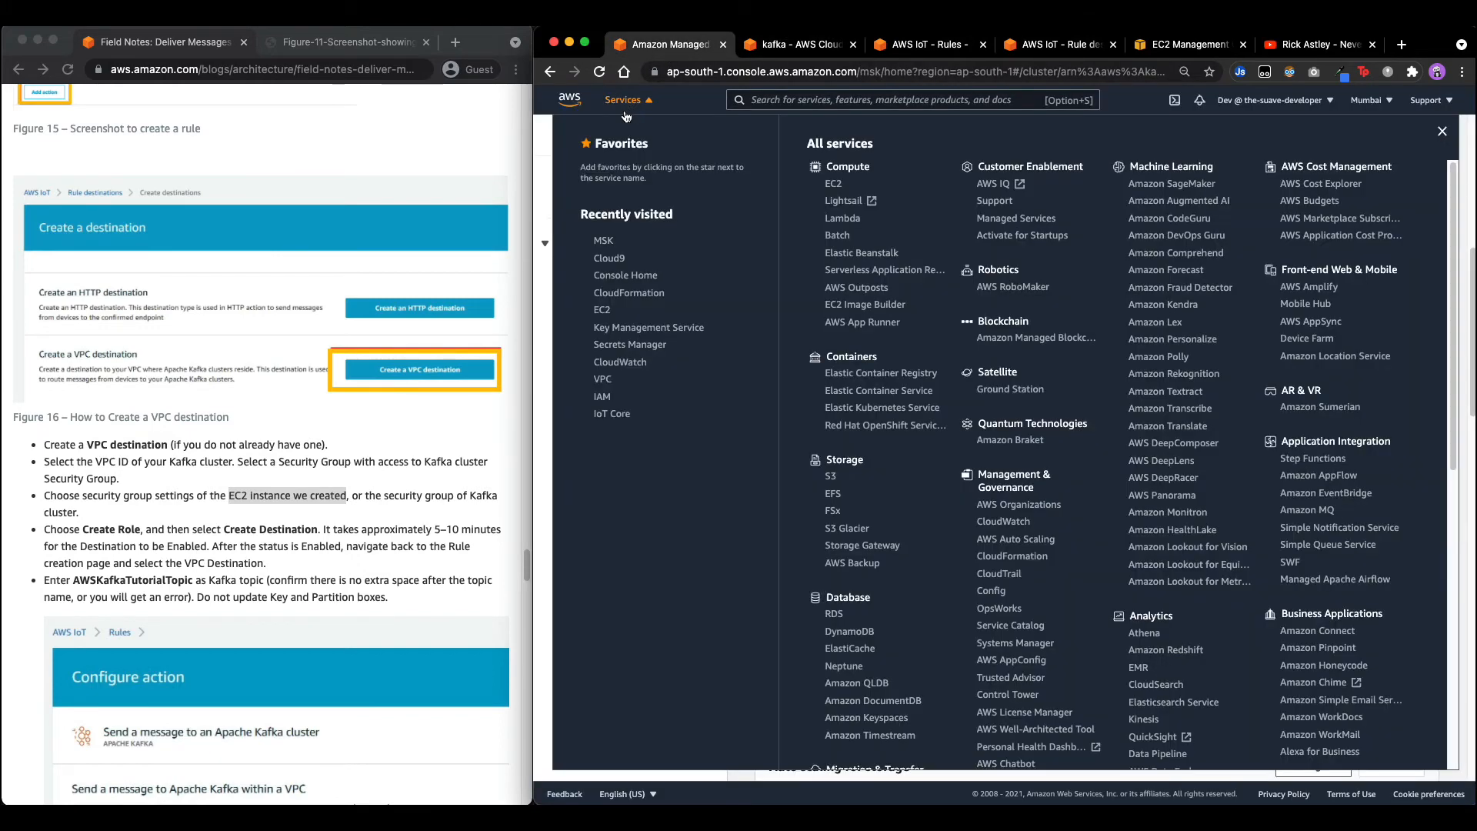
Open Cloud9 in a new tab, view the kafka environment's EC2 security group, and return to the IoT rule.
right_click(609, 260)
left_click(650, 265)
left_click(770, 46)
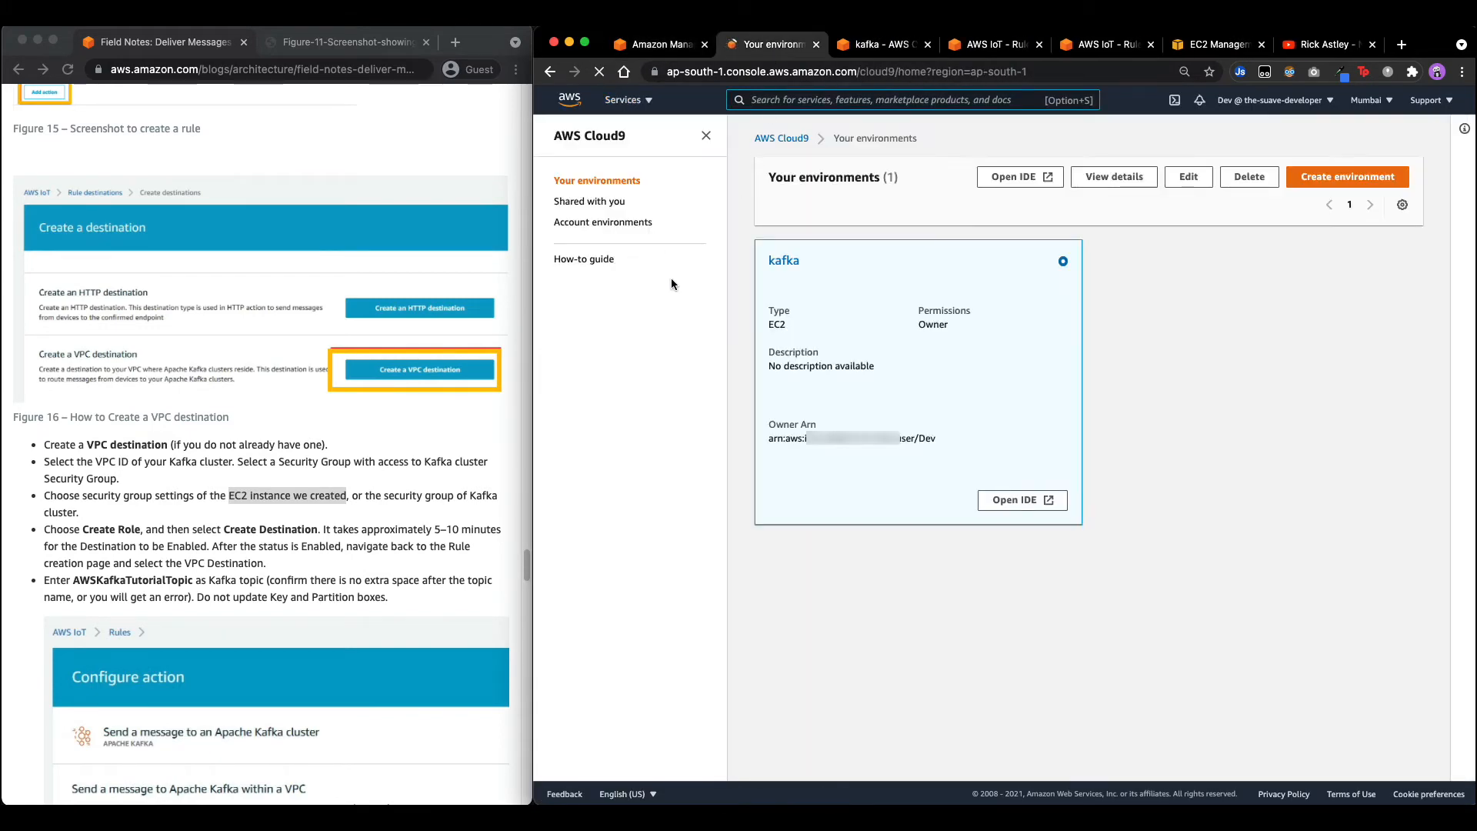
left_click(779, 263)
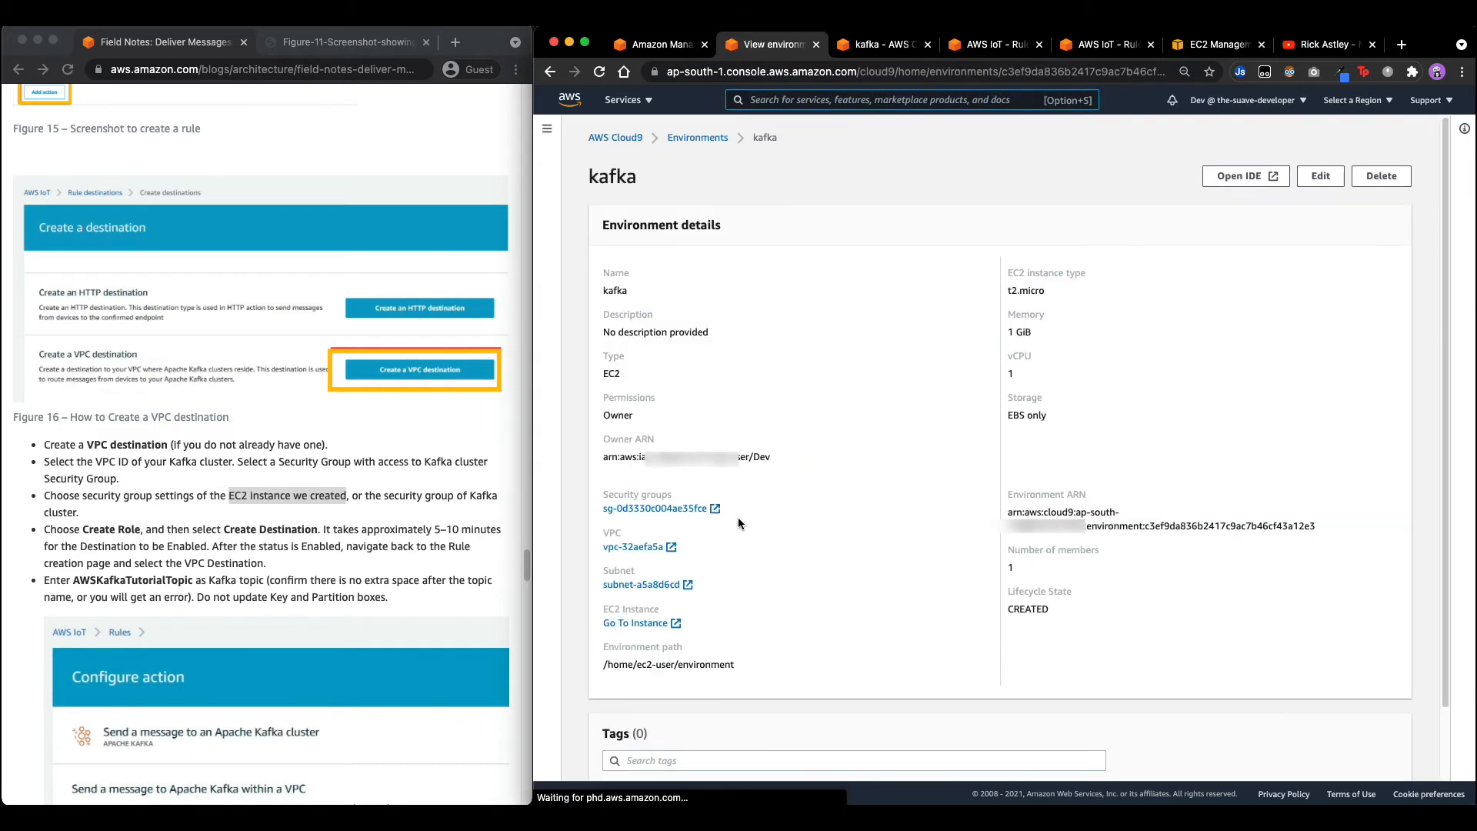
left_click(646, 509)
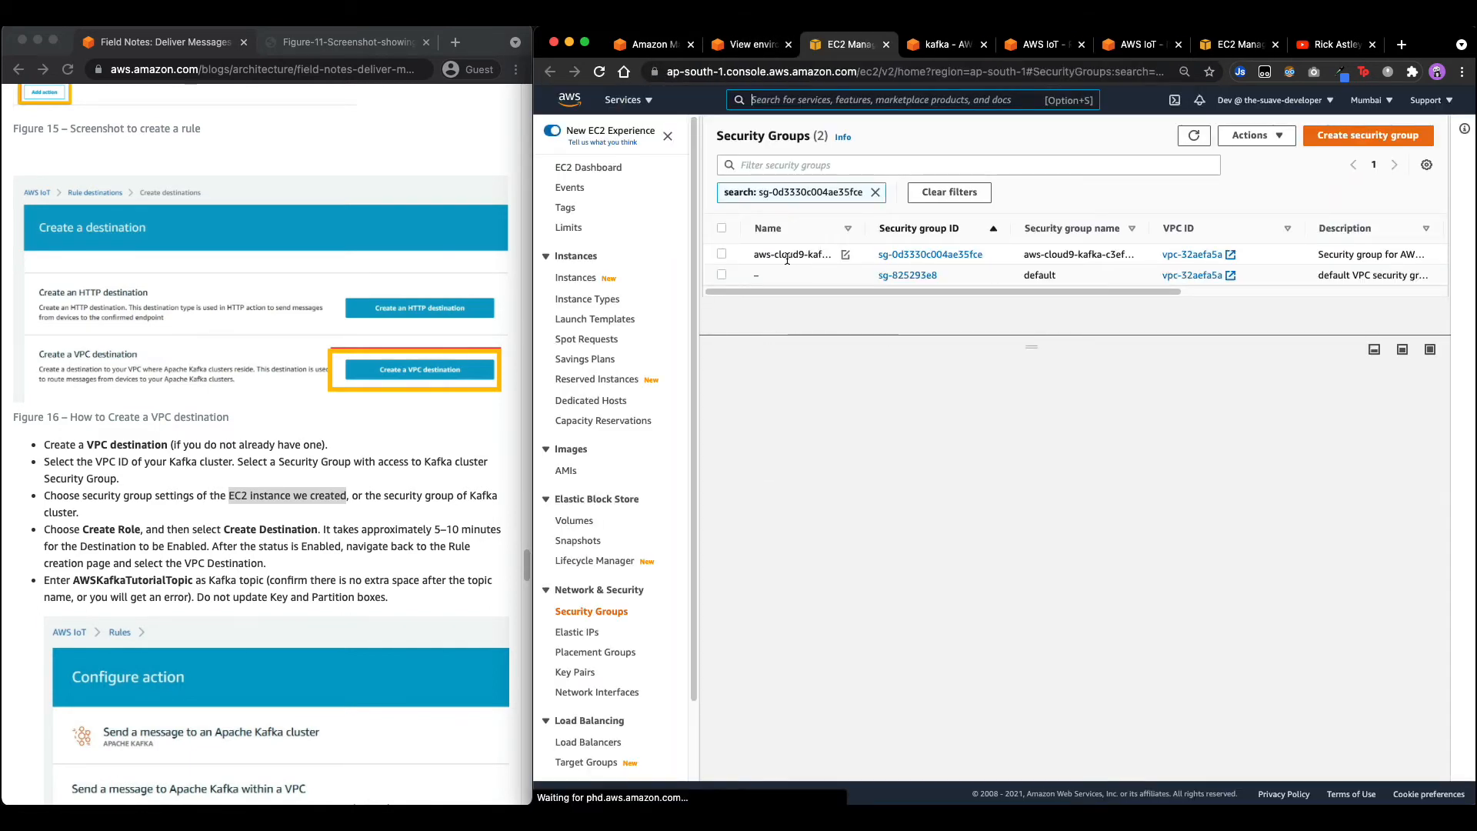
left_click_drag(754, 256, 821, 256)
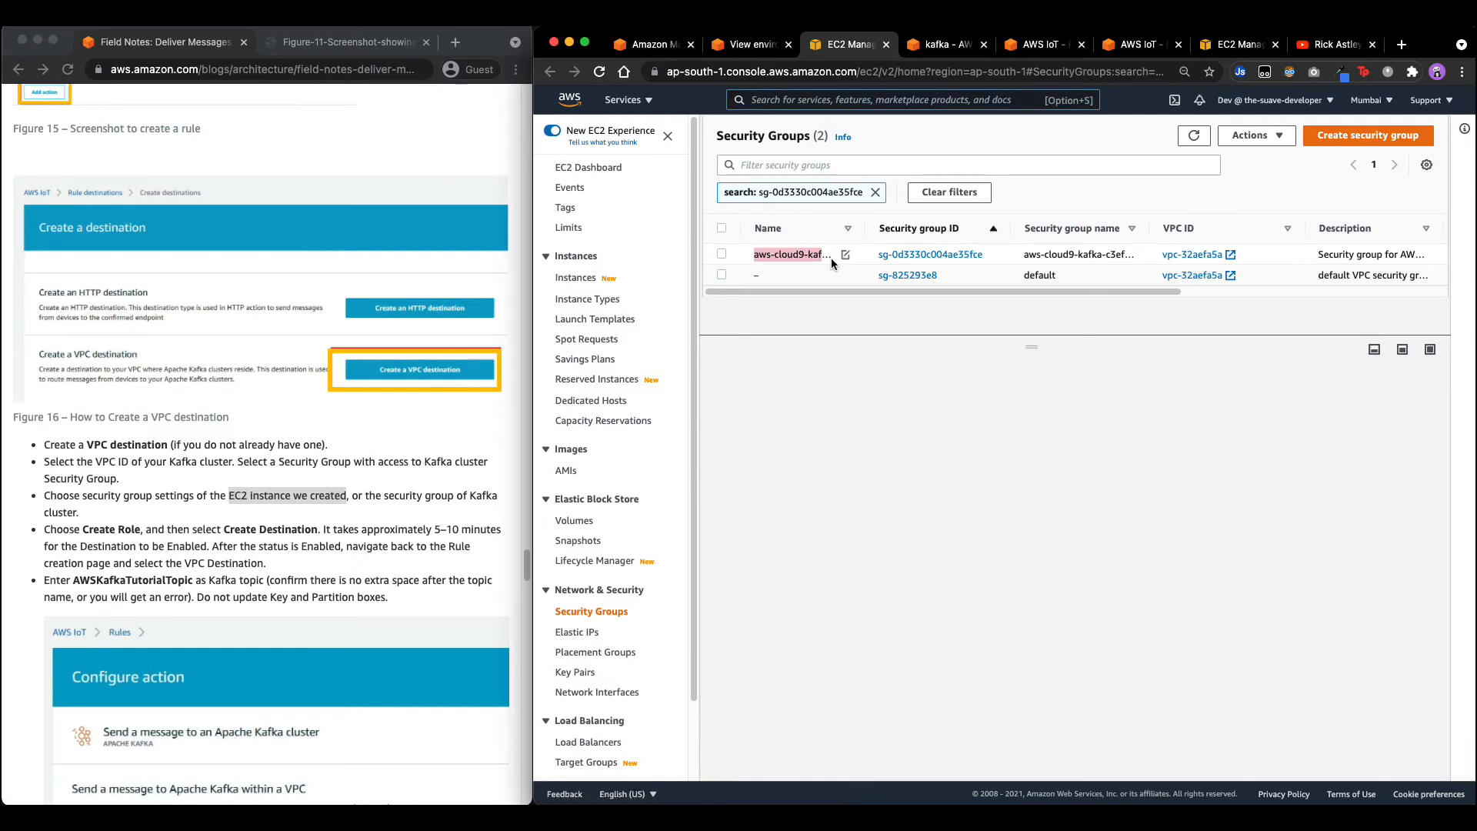
left_click(952, 48)
left_click(1048, 46)
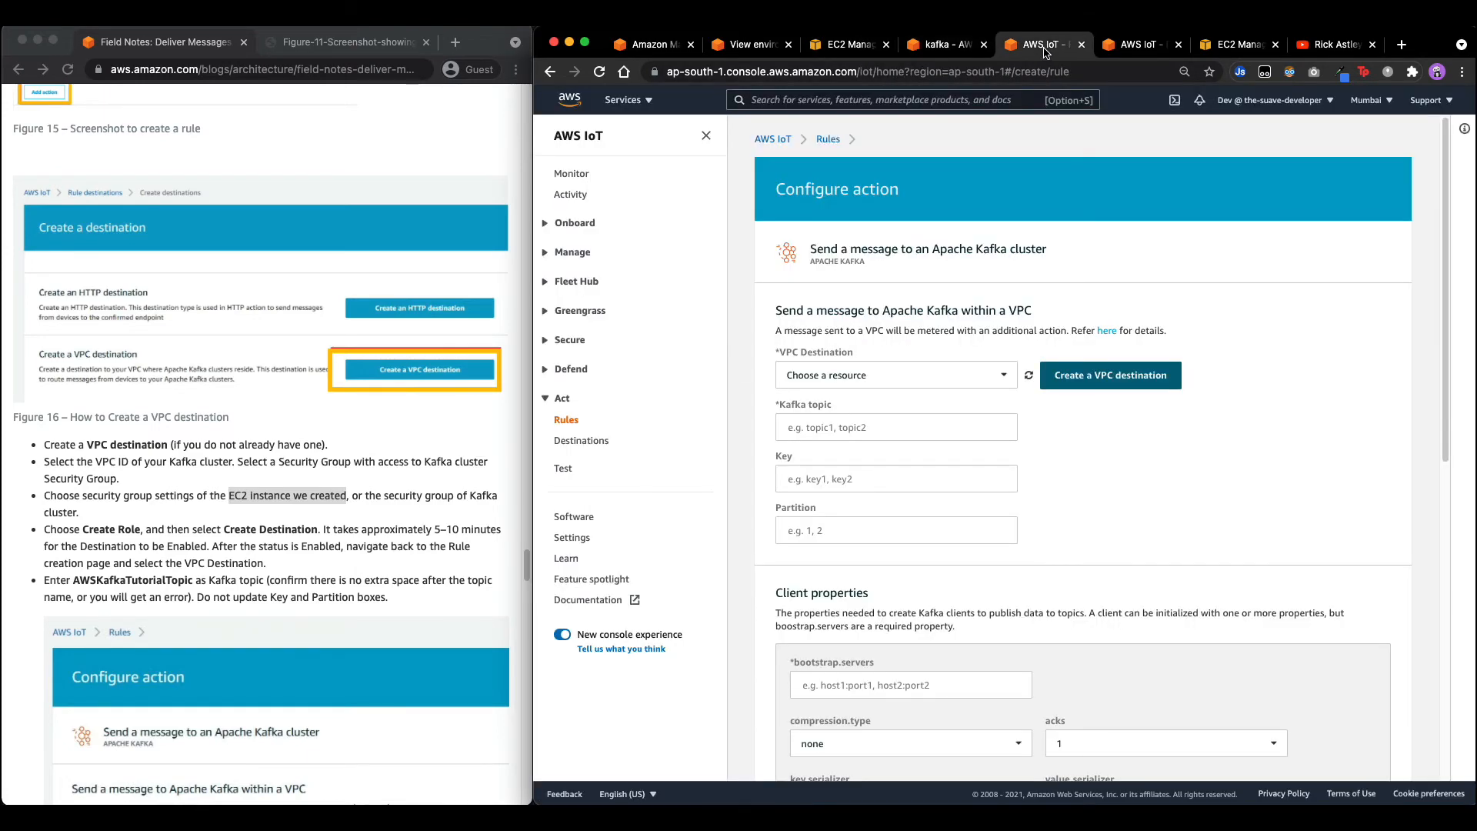
Add the aws-cloud9-kafka InstanceSecurityGroup to the VPC destination's security groups.
left_click(1140, 47)
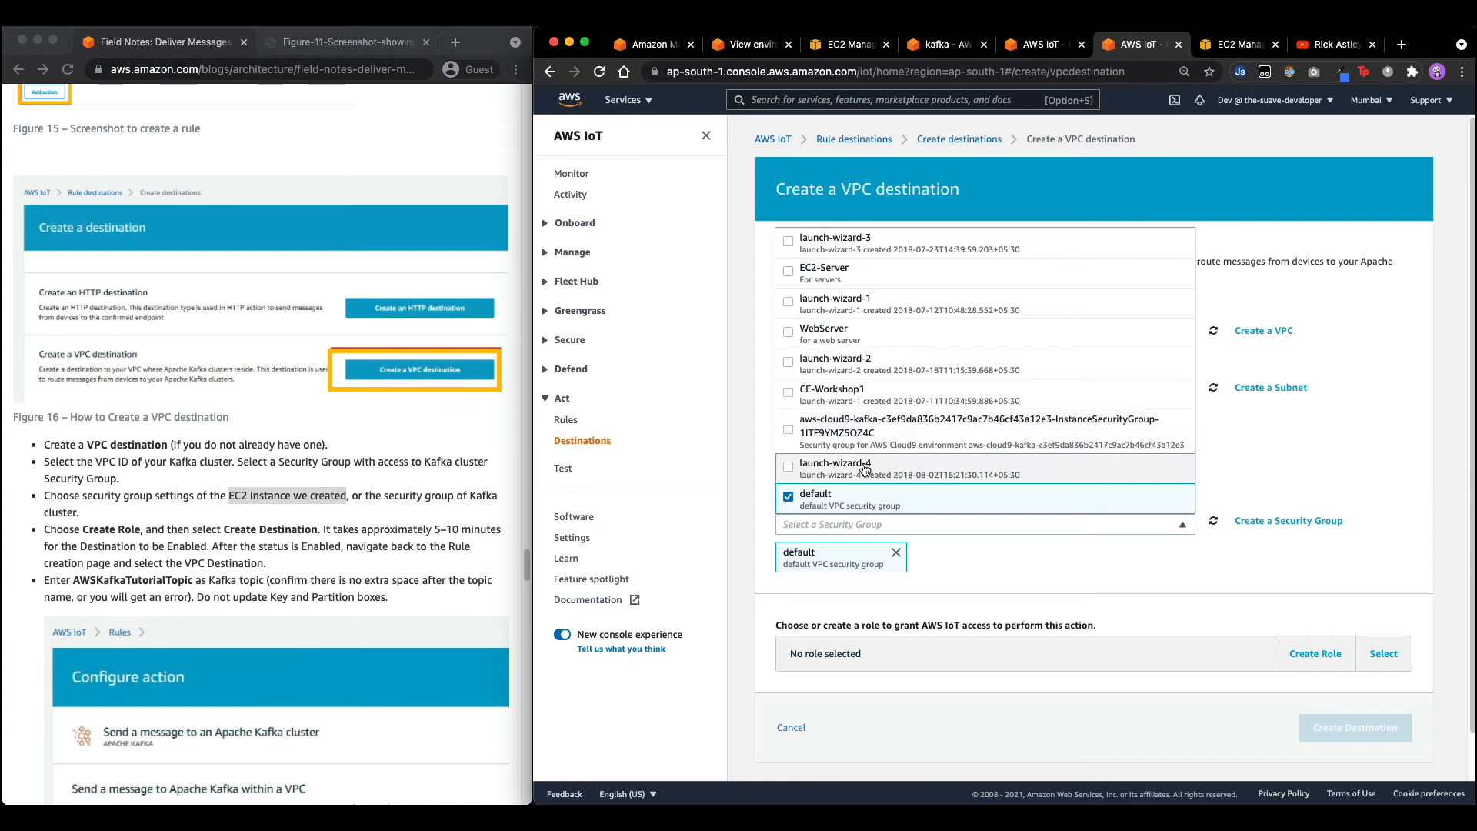
left_click(790, 432)
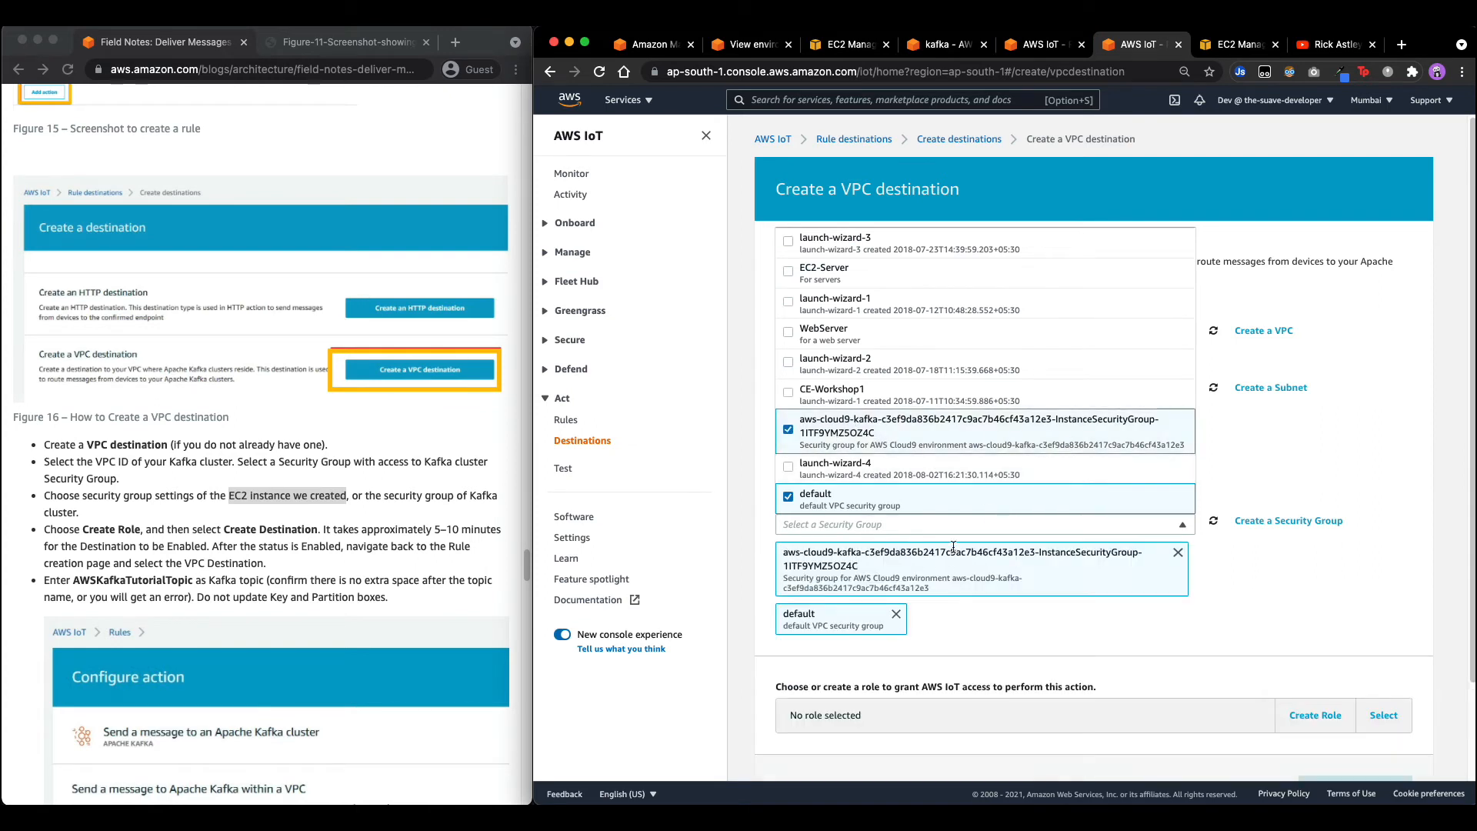
left_click(1213, 652)
scroll(923, 639, "down", 3)
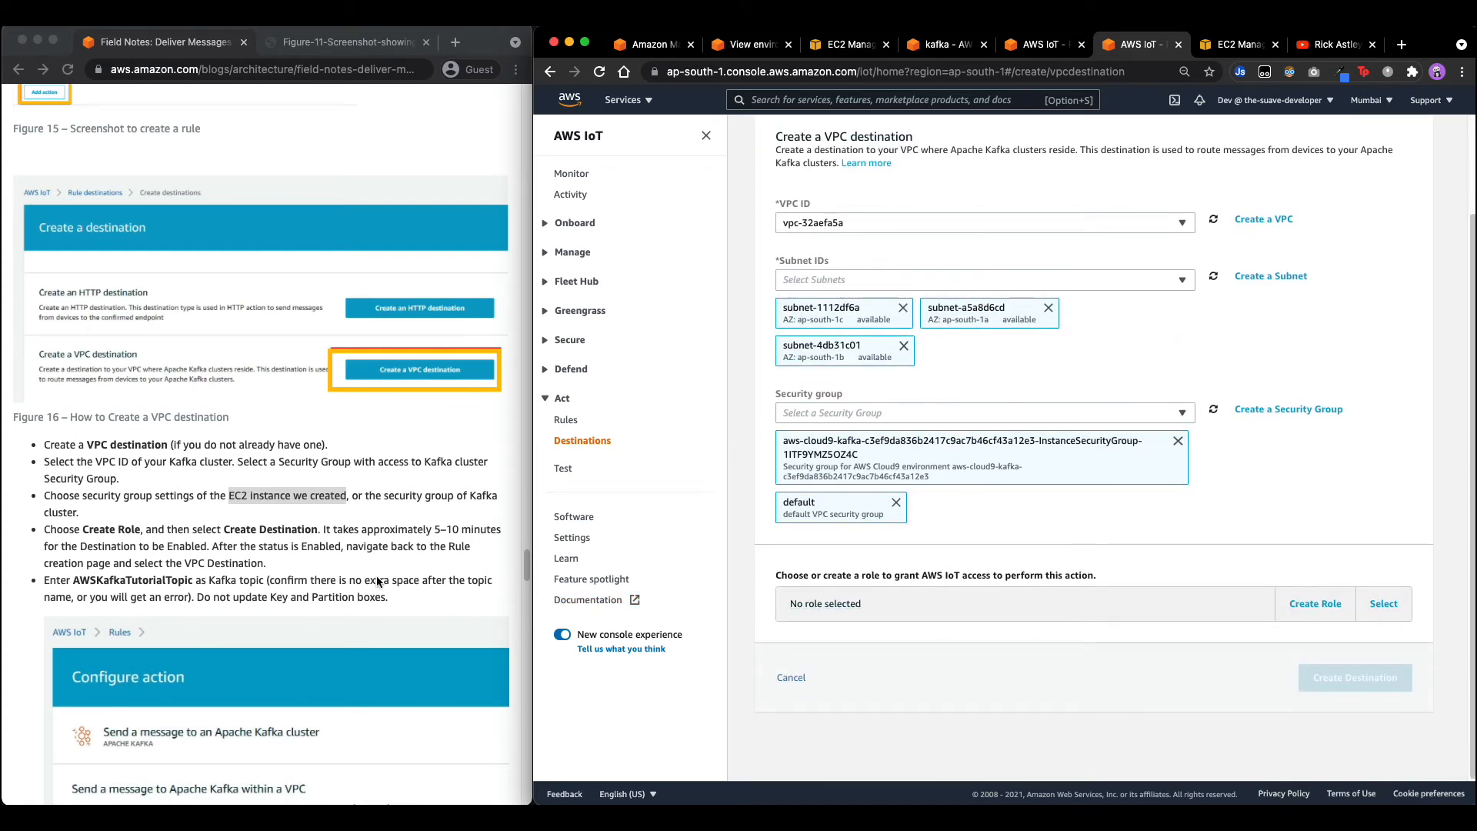
Locate the topic name AWSKafkaTutorialTopic in the blog instructions.
left_click(150, 583)
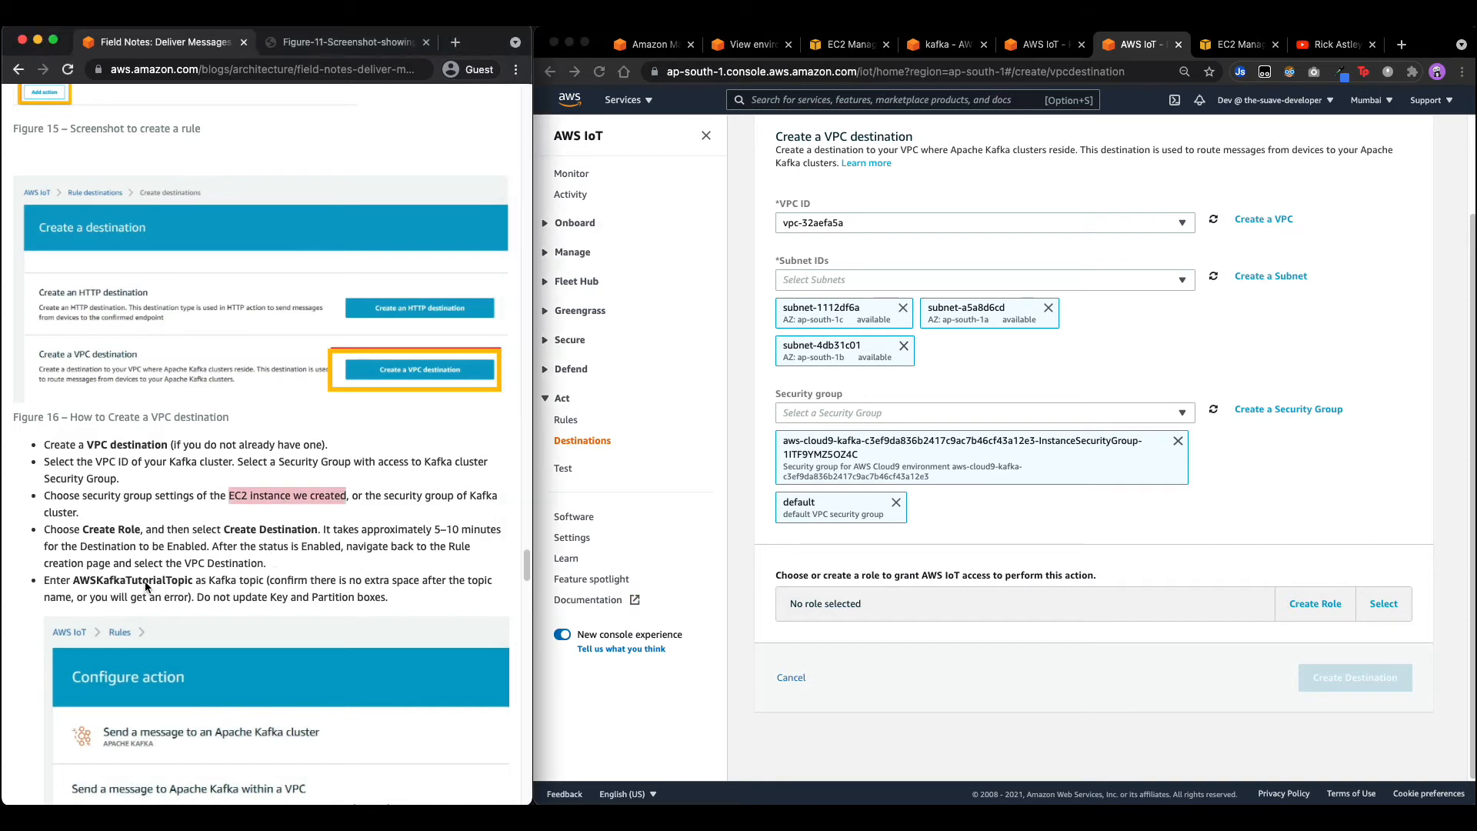
double_click(151, 583)
left_click(127, 551)
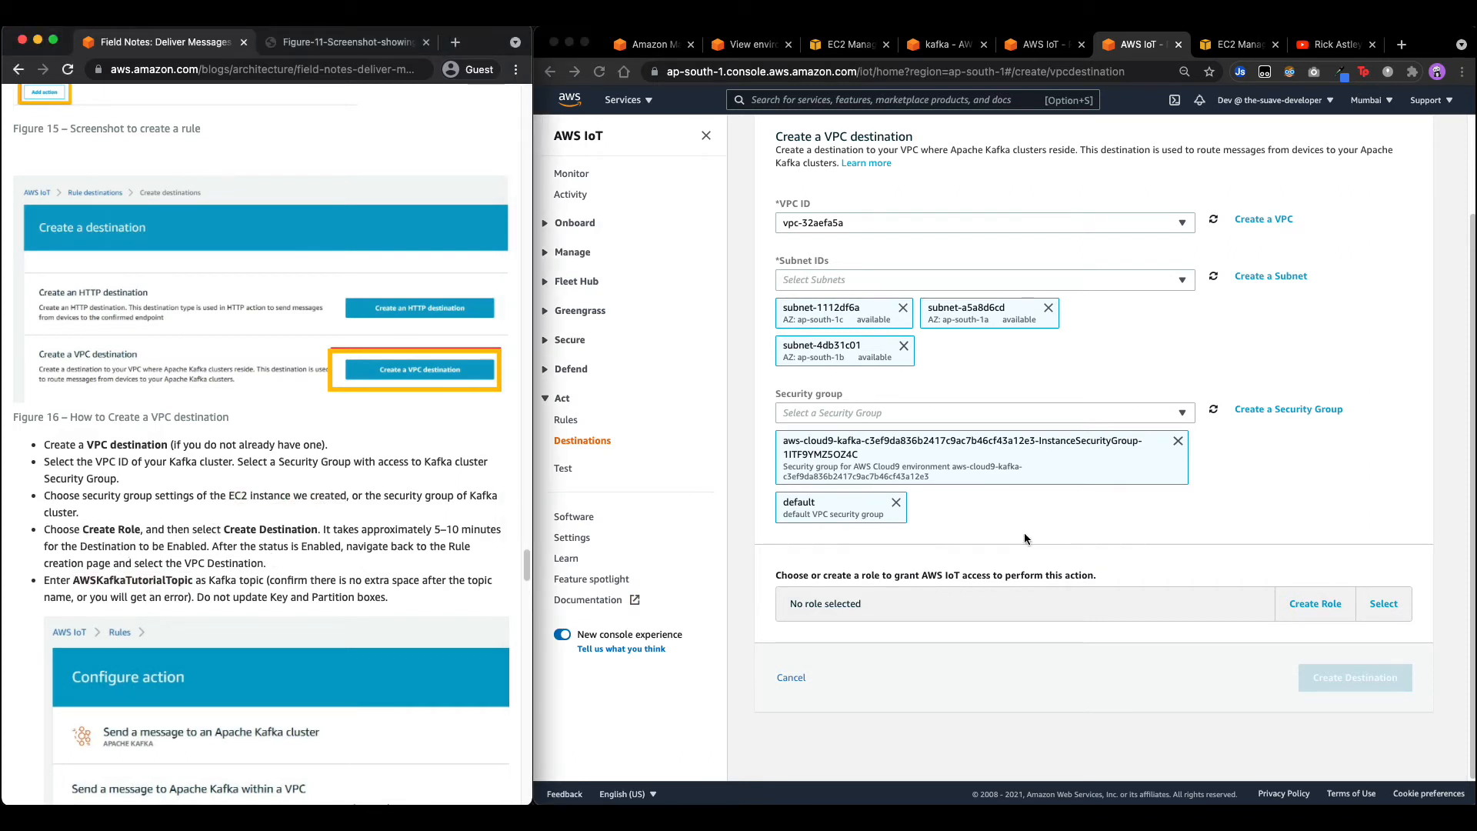
Create a new role named IoTVPCDestinationRole from the VPC destination form.
left_click(1317, 603)
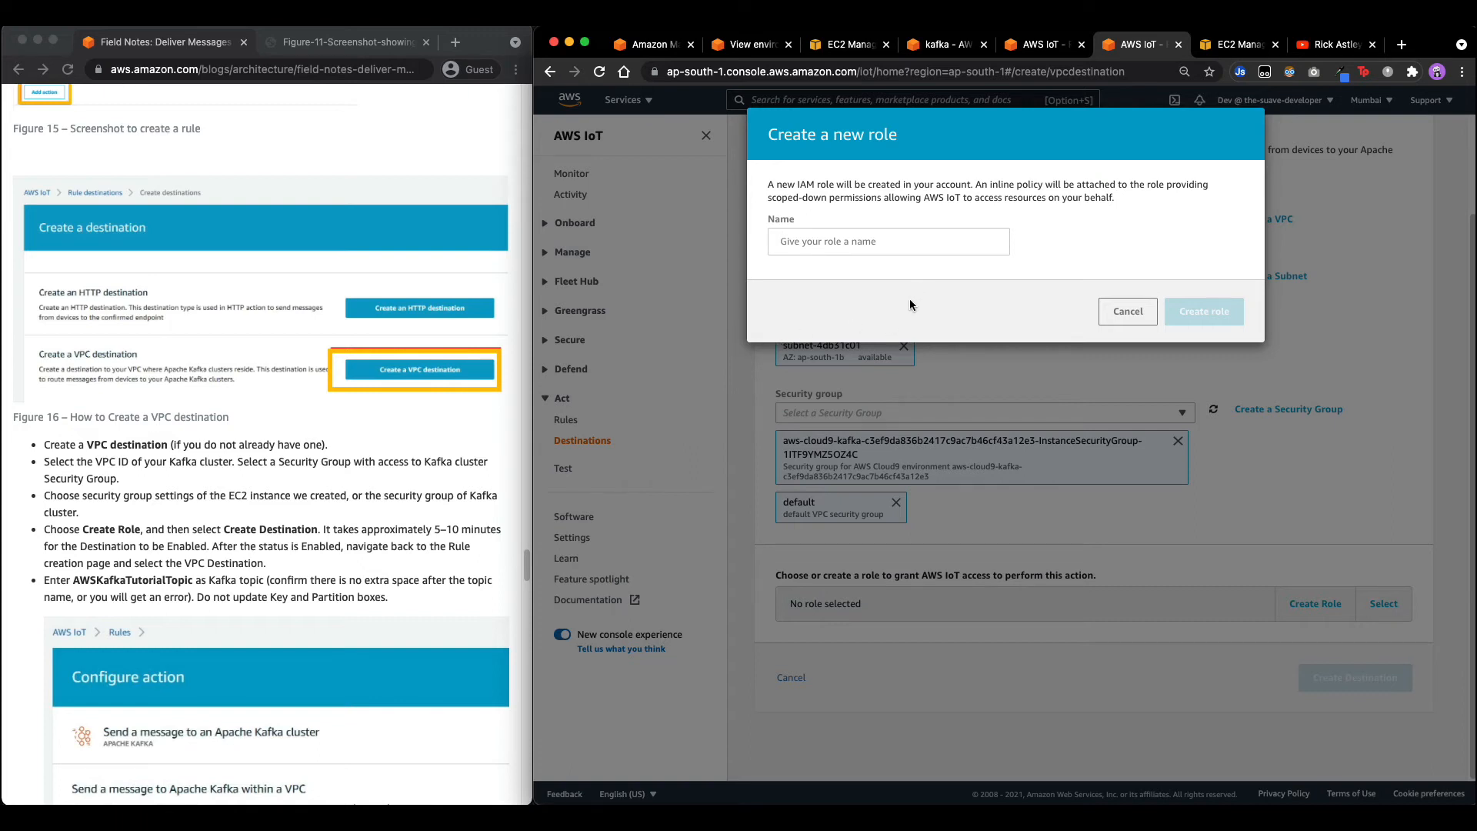
left_click(931, 243)
type("VPCDesti")
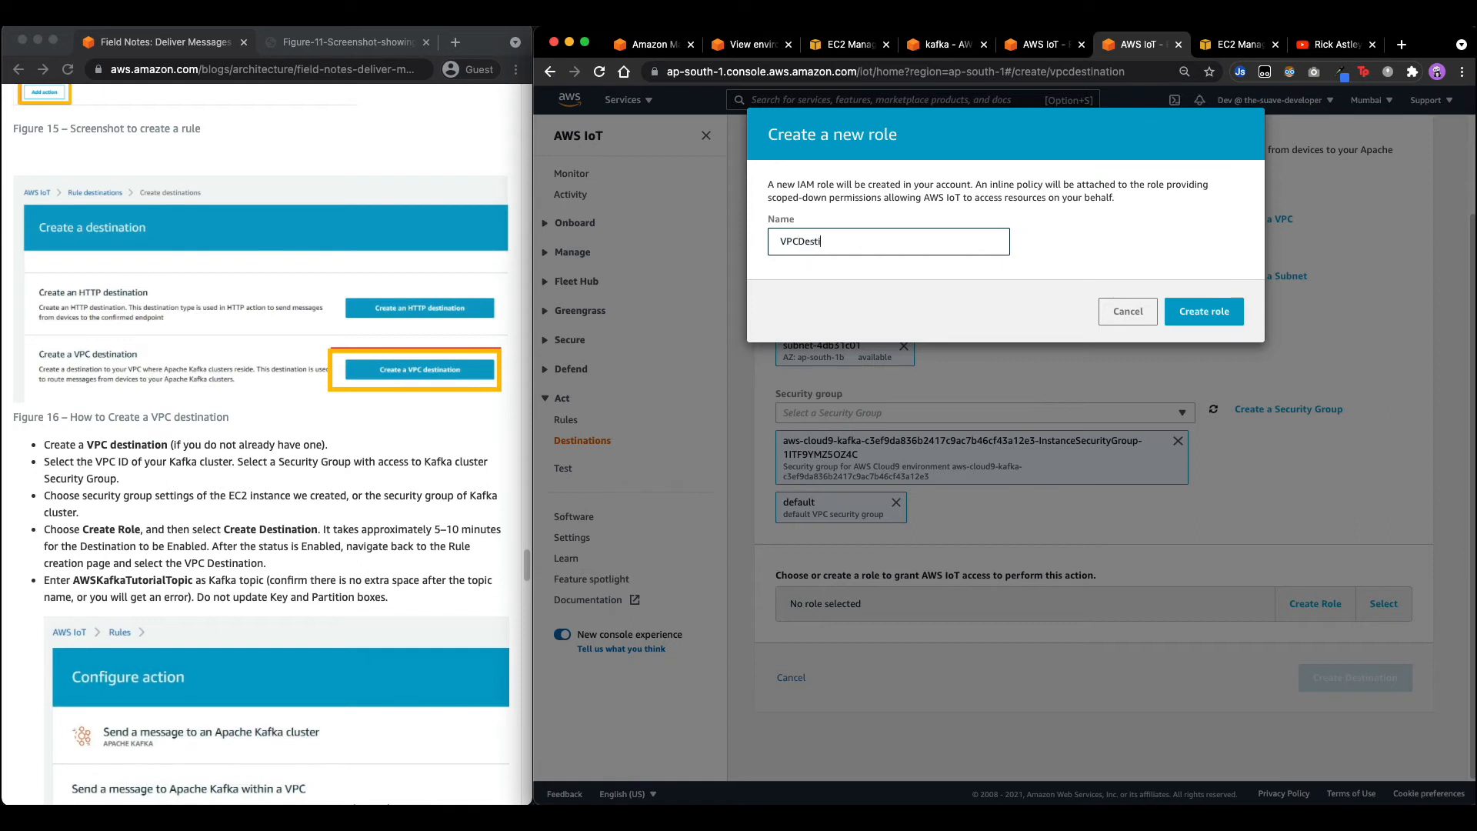
type("nationRole")
left_click(778, 241)
type("IoT")
left_click(1202, 312)
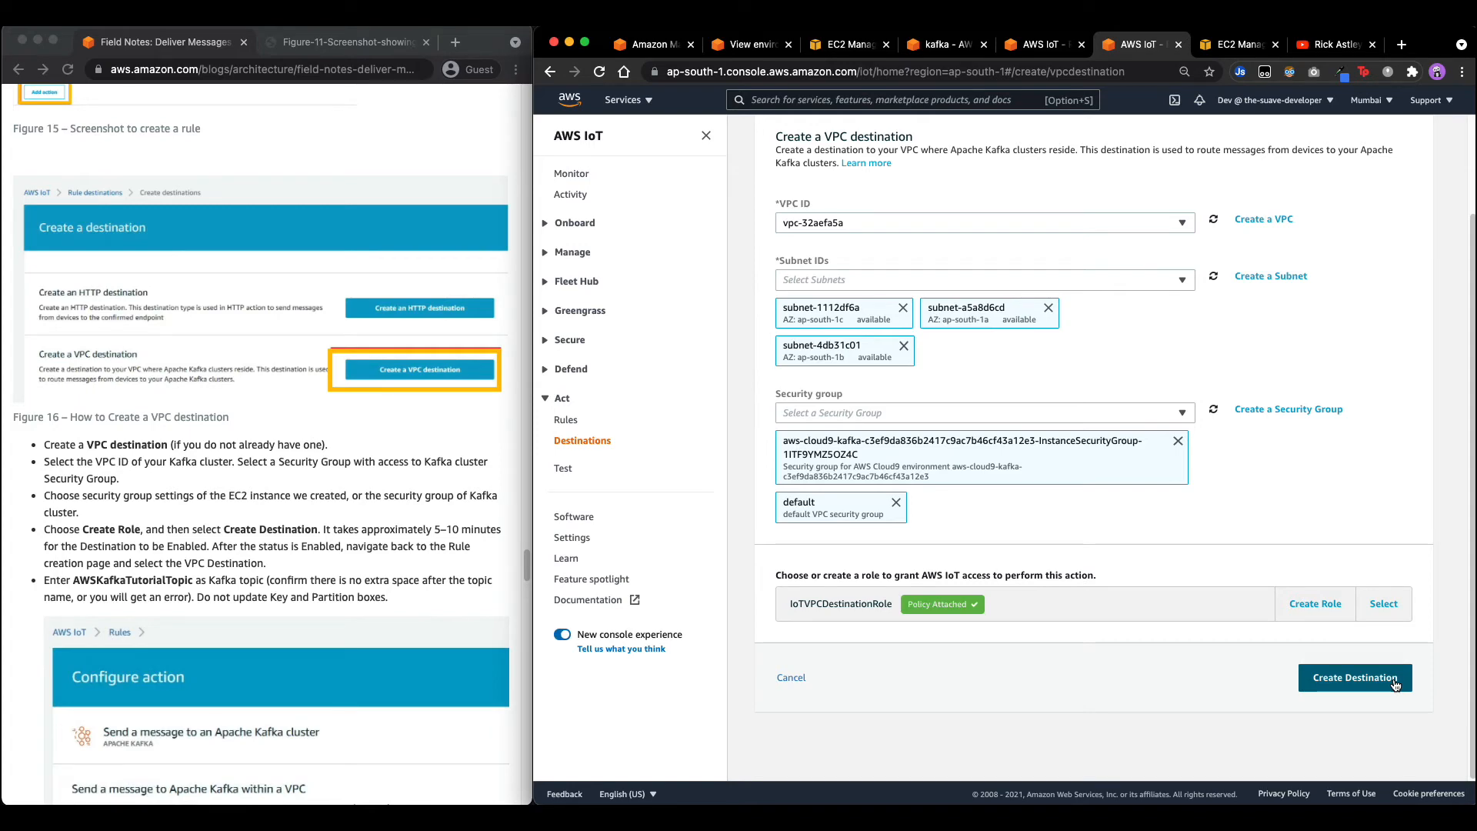
Attempt to create the VPC destination and inspect the sts:AssumeRole error for IoTVPCDestinationRole.
left_click(1394, 680)
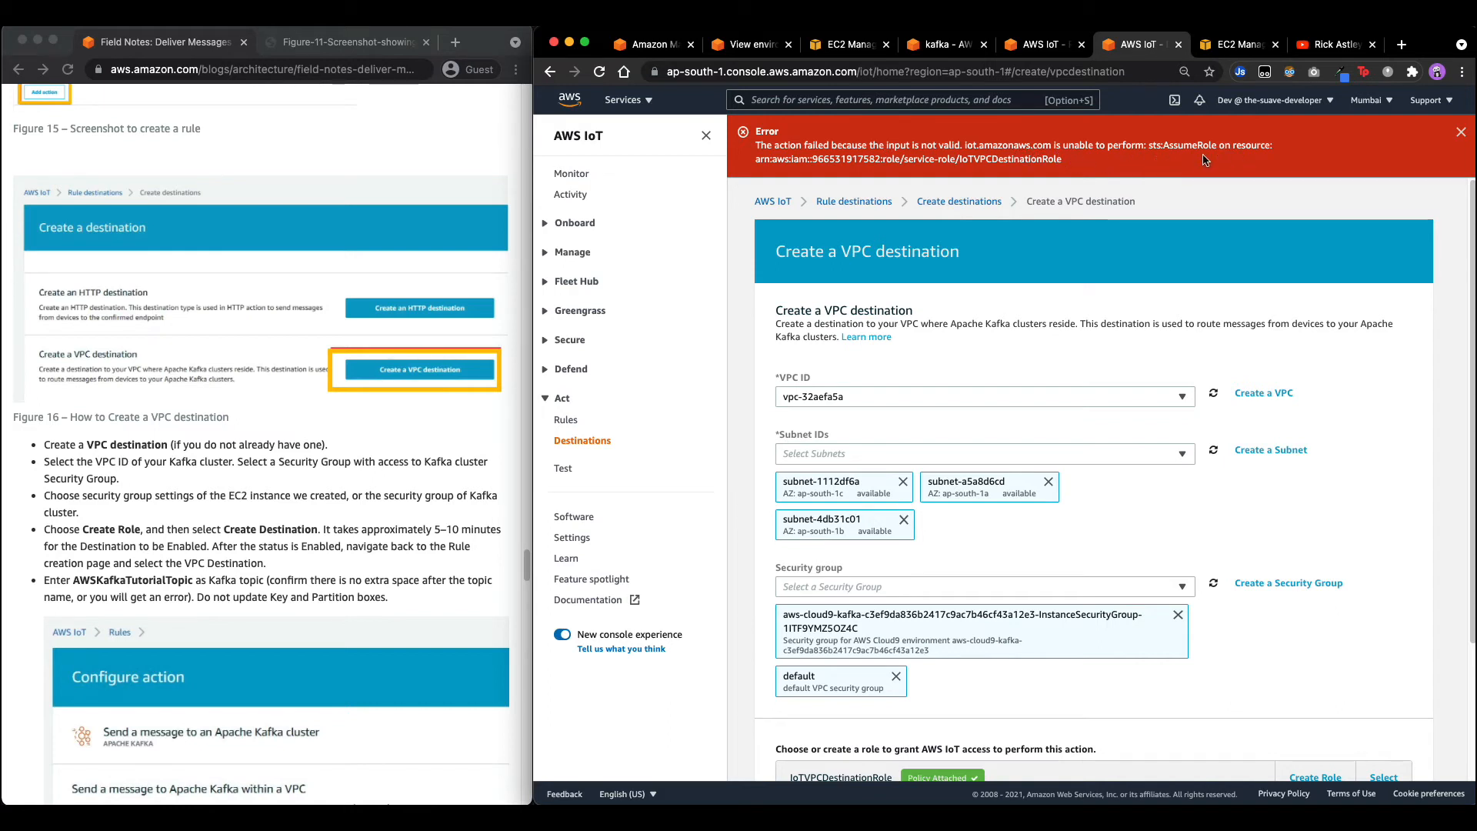
double_click(995, 158)
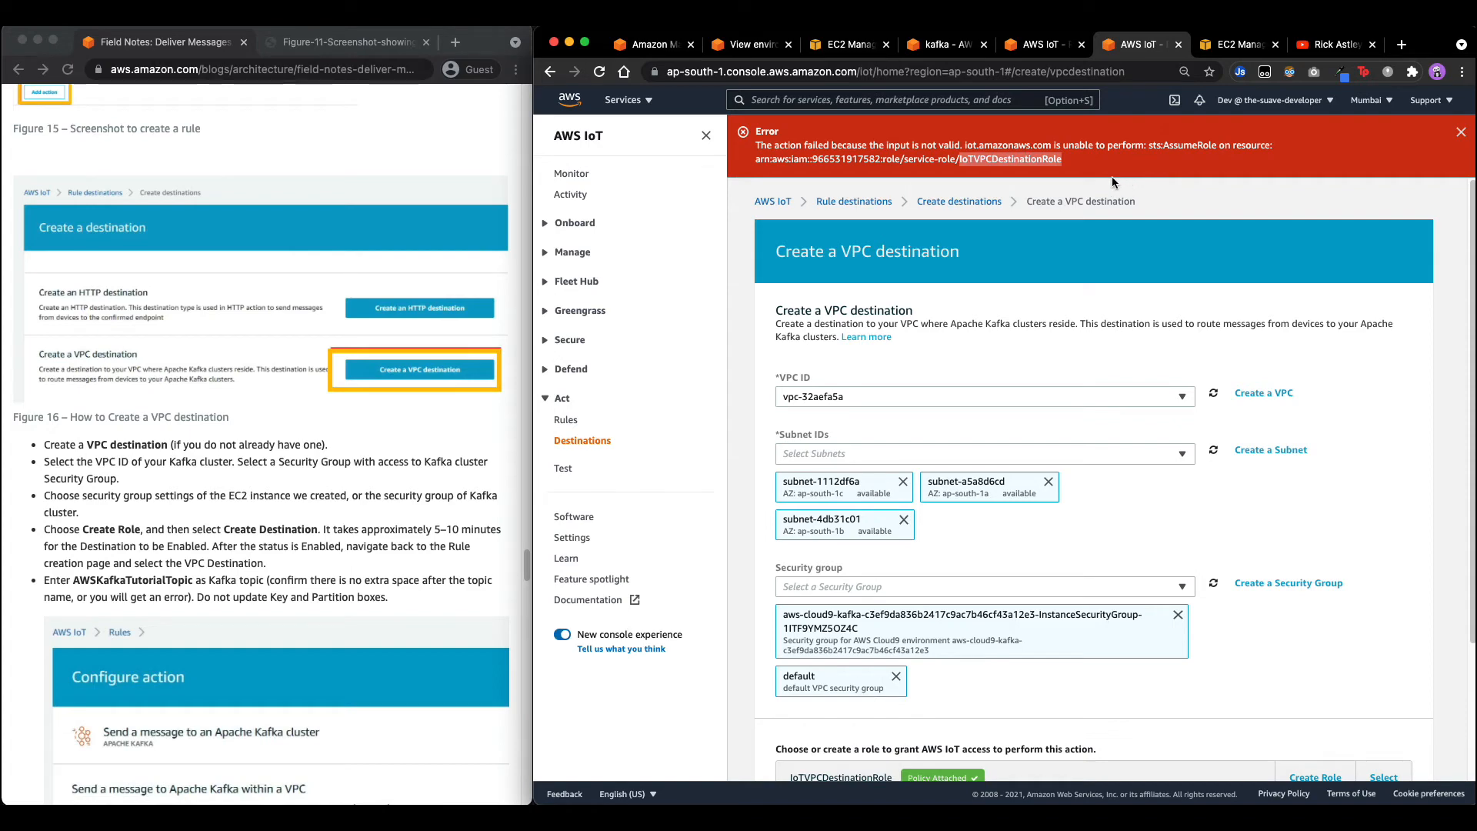
scroll(1100, 339, "down", 3)
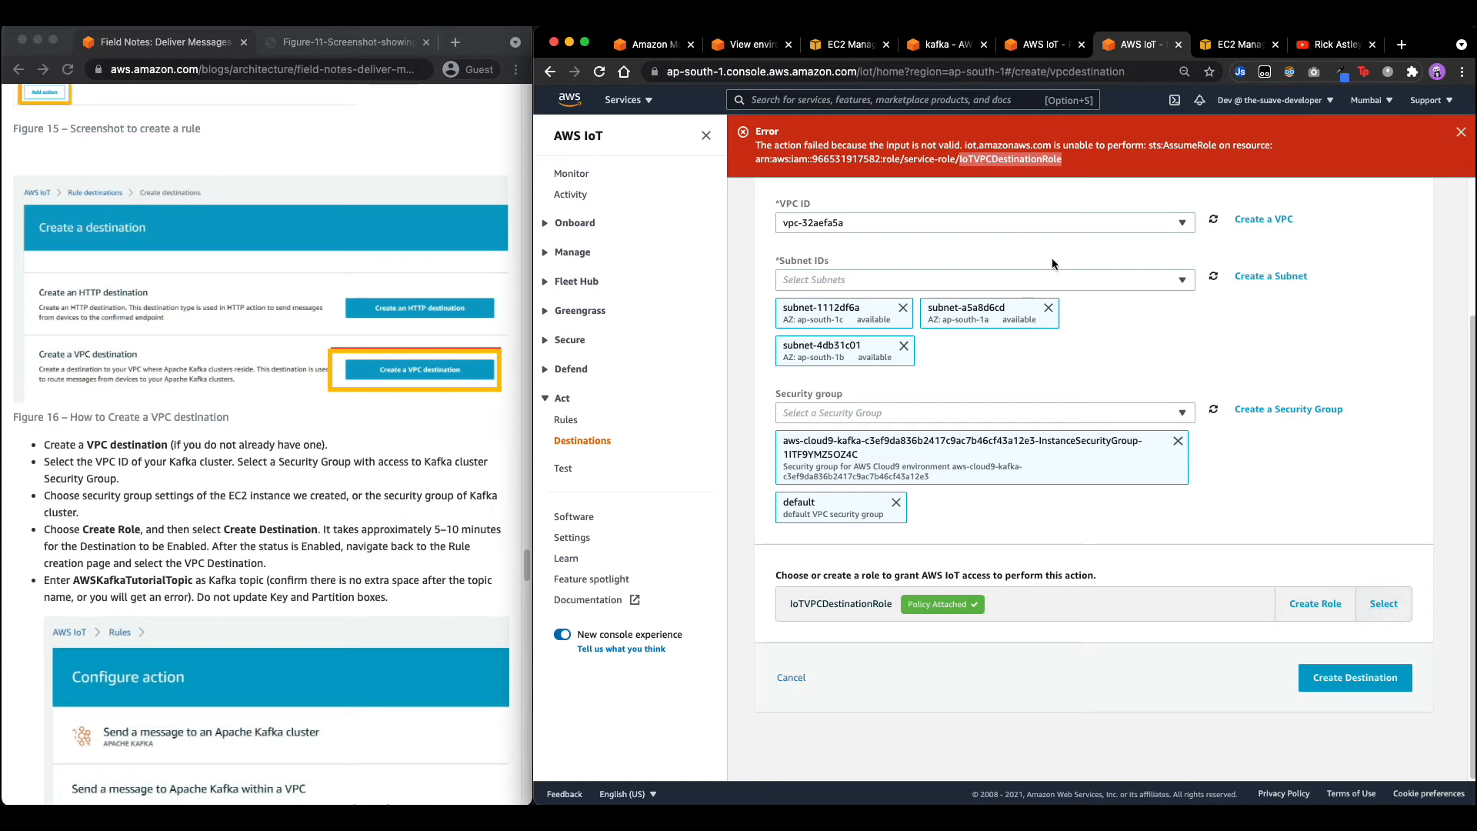
Select the existing admin-cf role and create the VPC destination.
left_click(1091, 600)
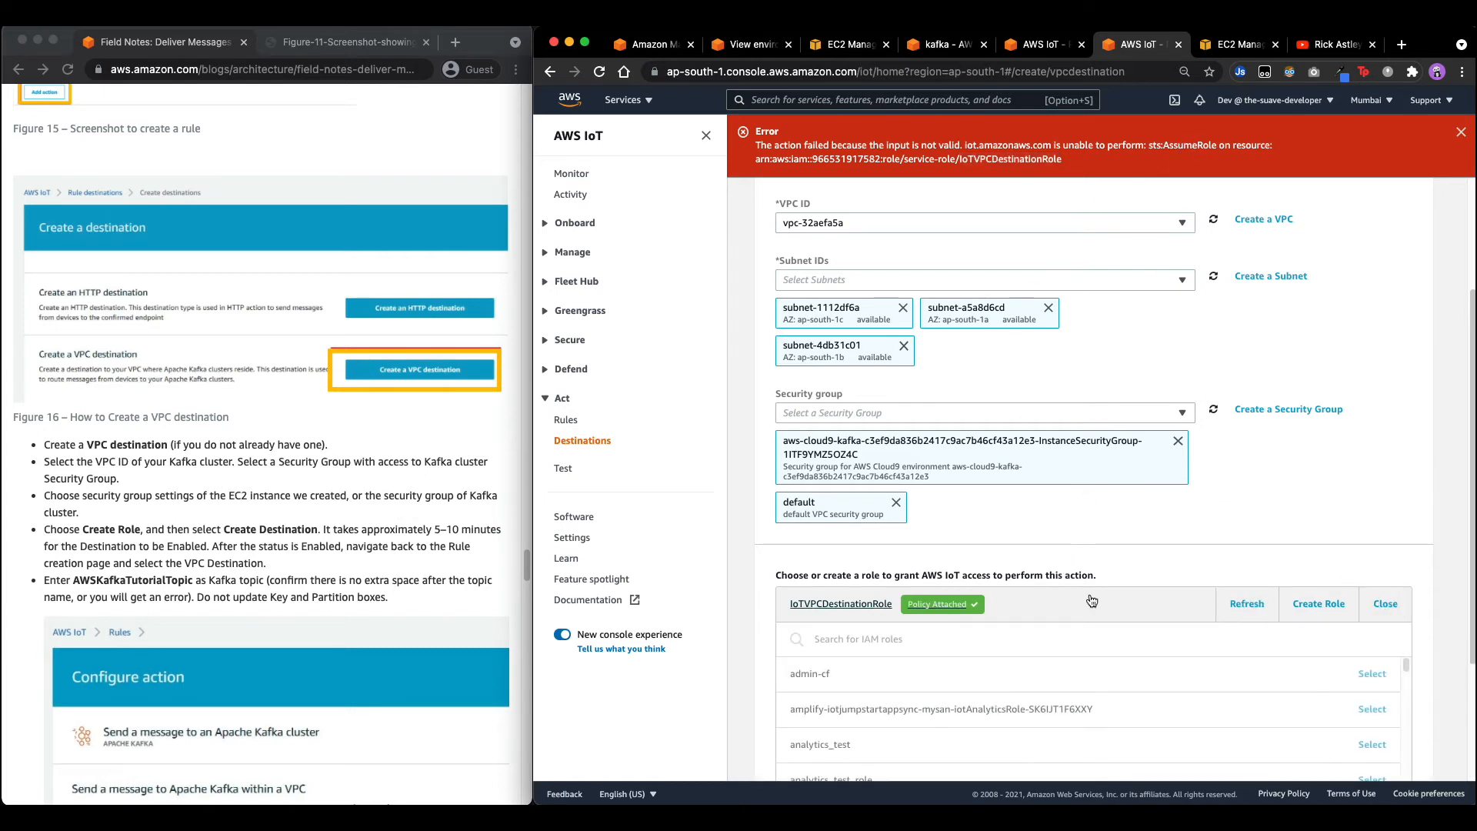
left_click(1090, 602)
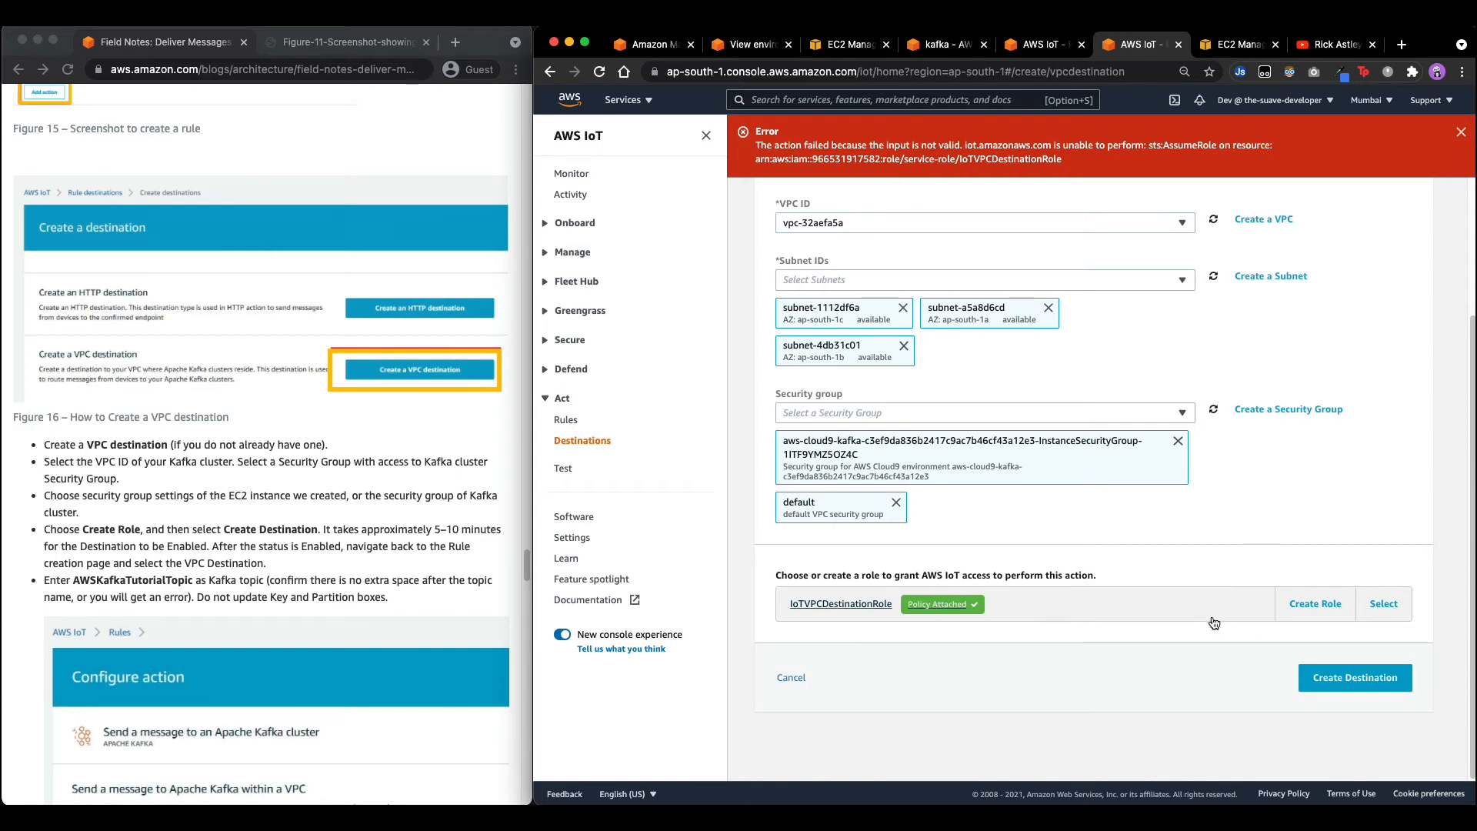
left_click(1384, 604)
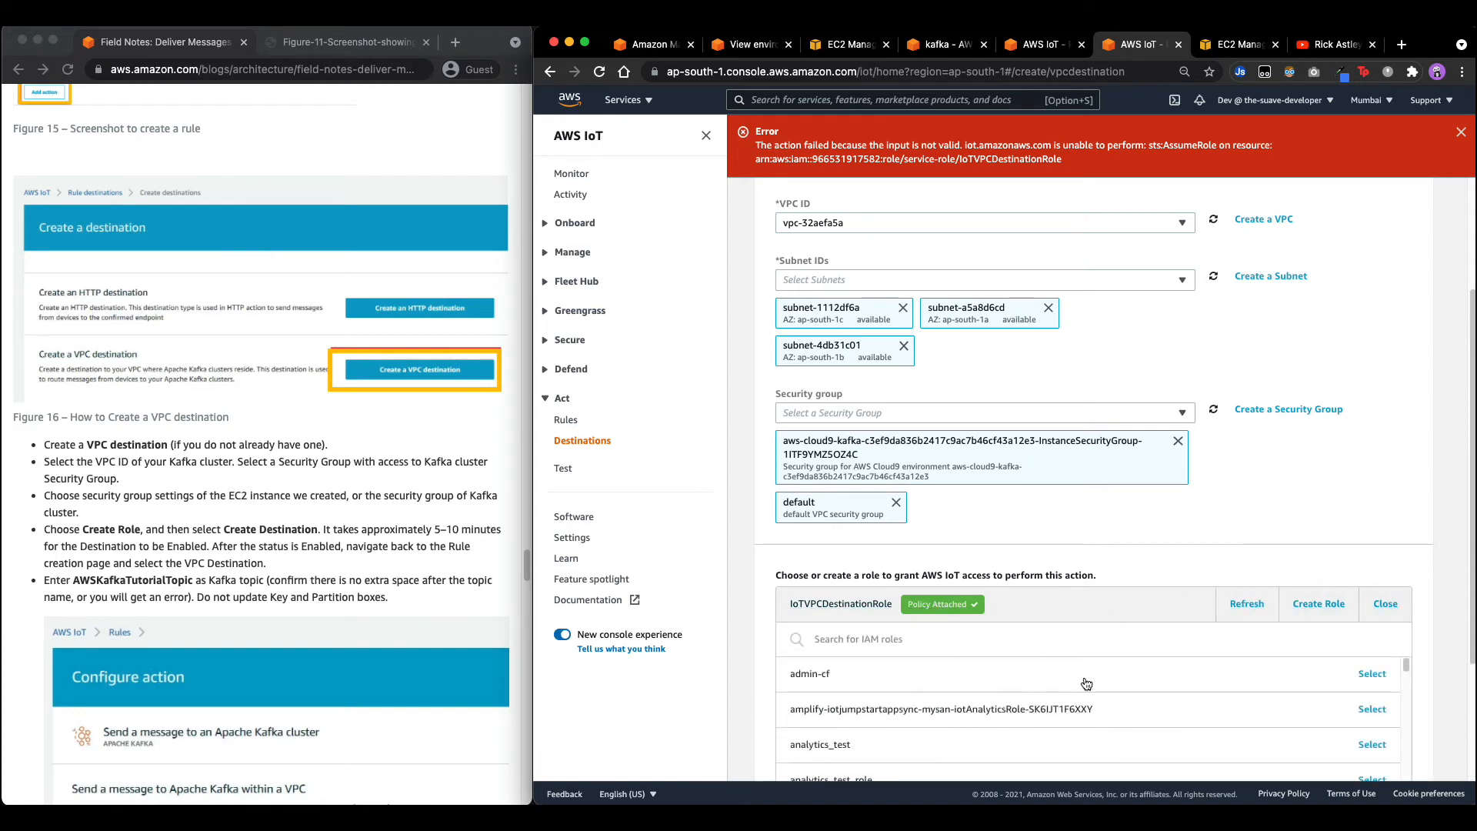
left_click(893, 675)
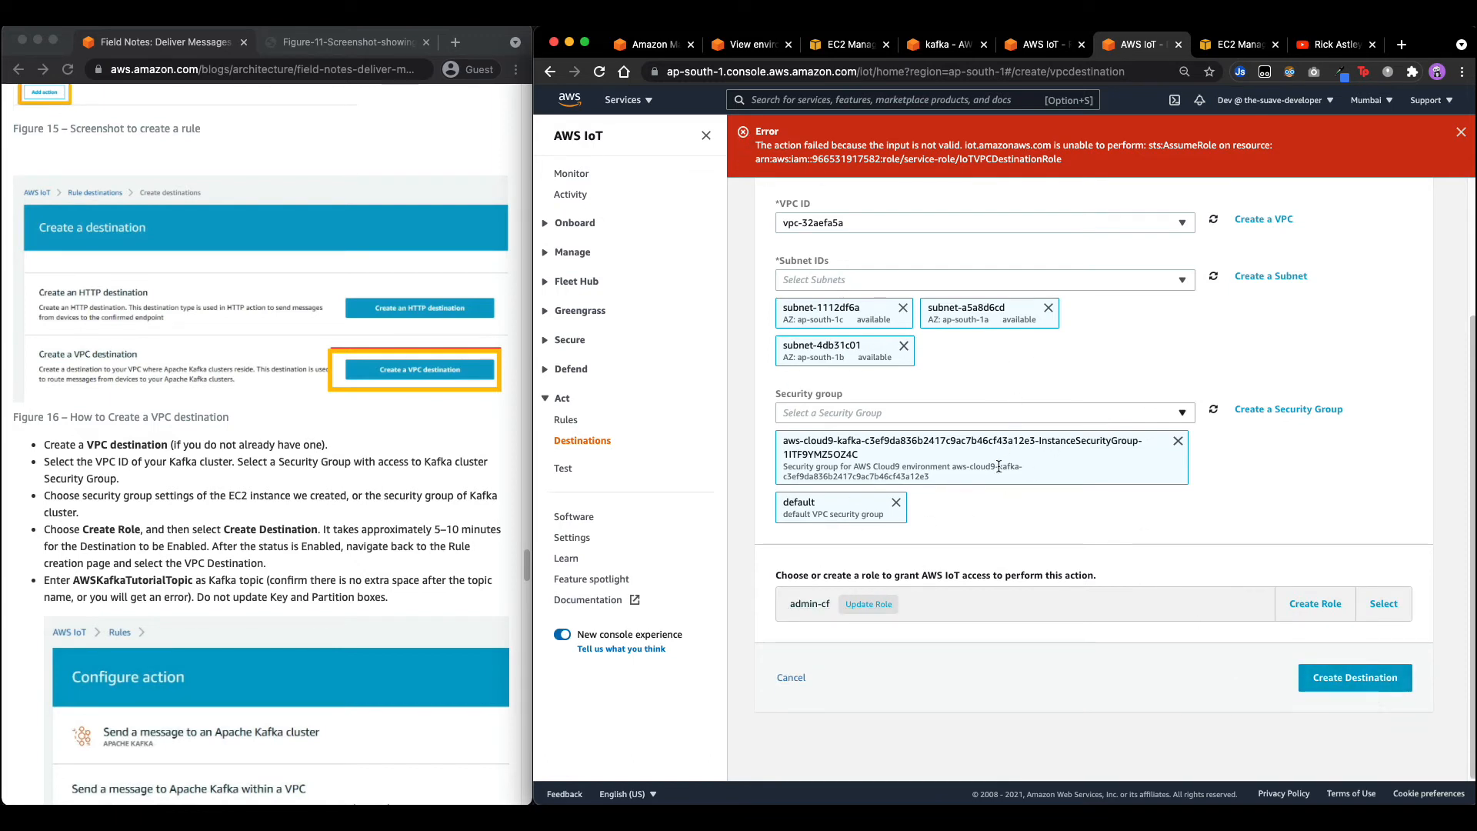
left_click(1355, 681)
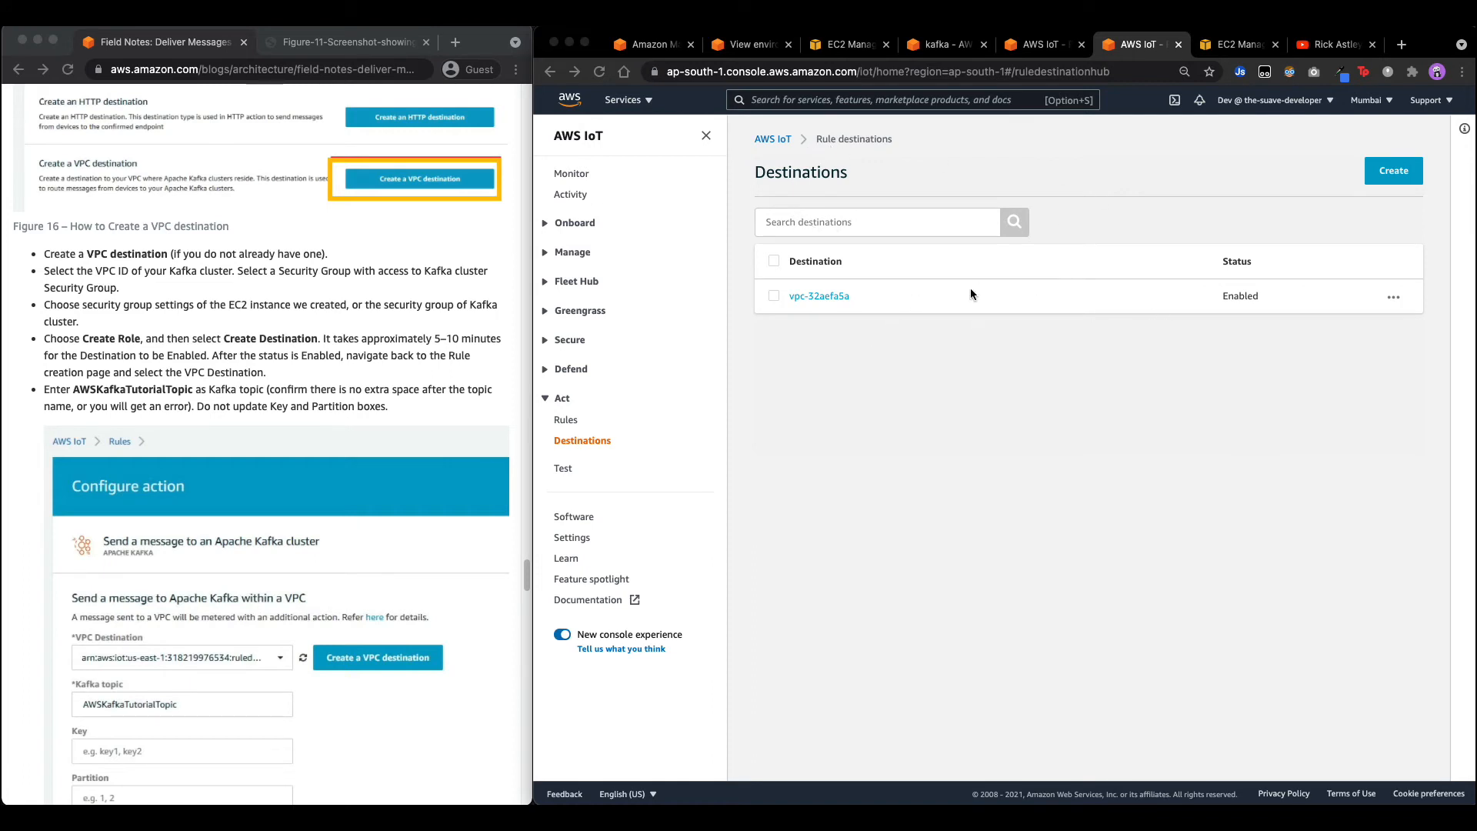
Choose the new VPC destination and paste AWSKafkaTutorialTopic as the Kafka topic.
left_click(1044, 44)
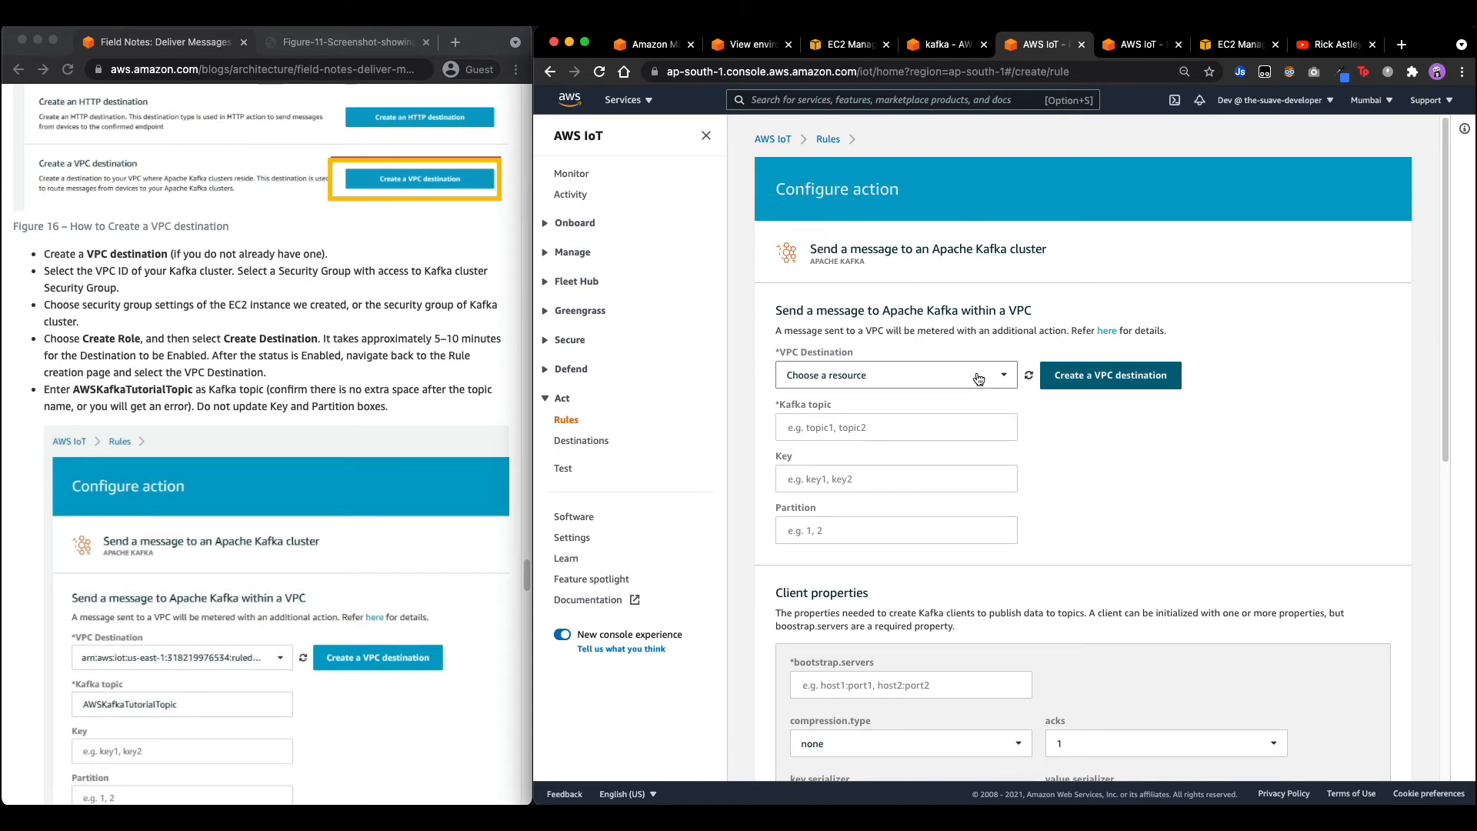
left_click(1002, 376)
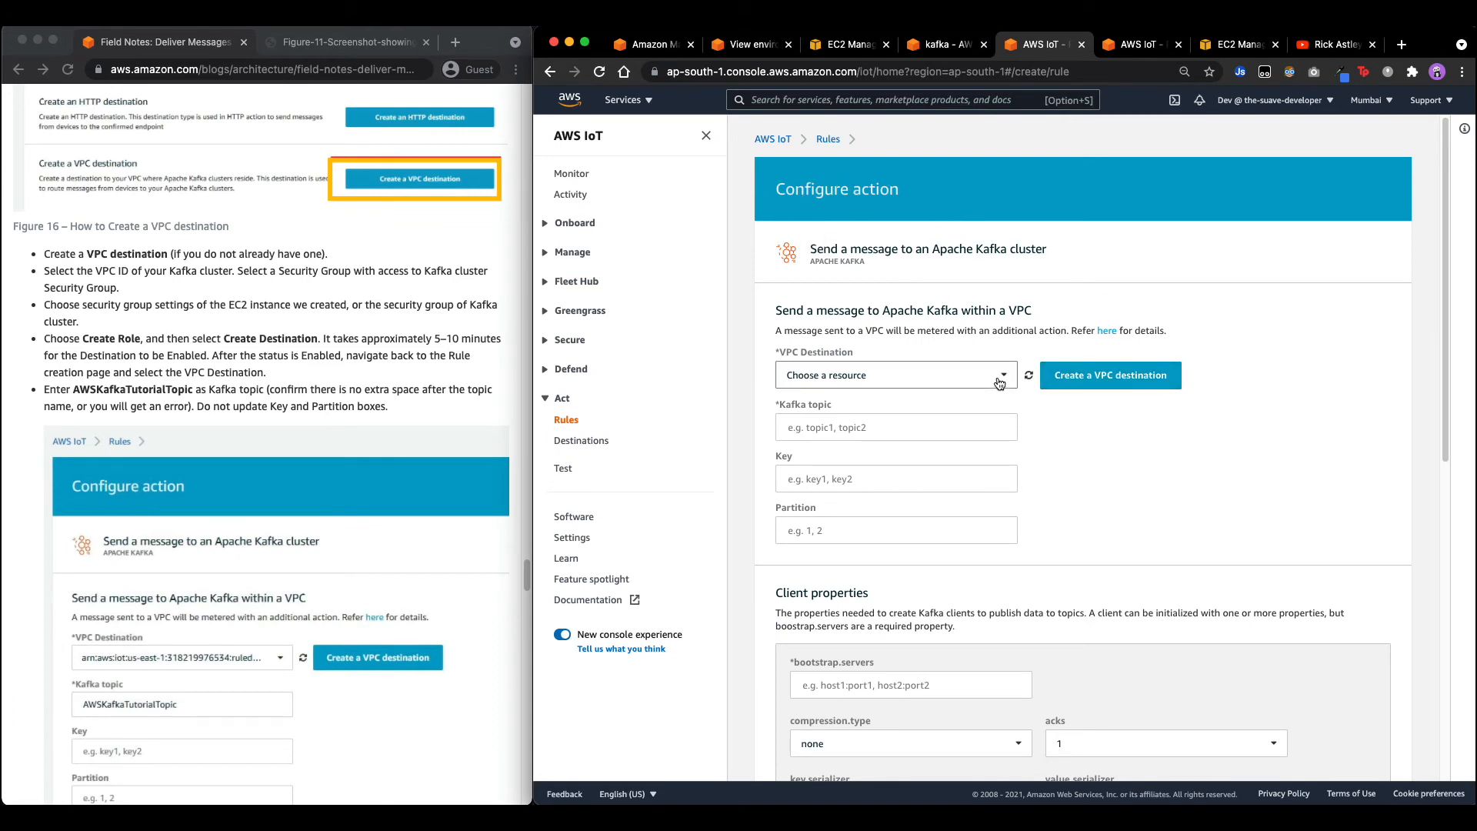
left_click(947, 398)
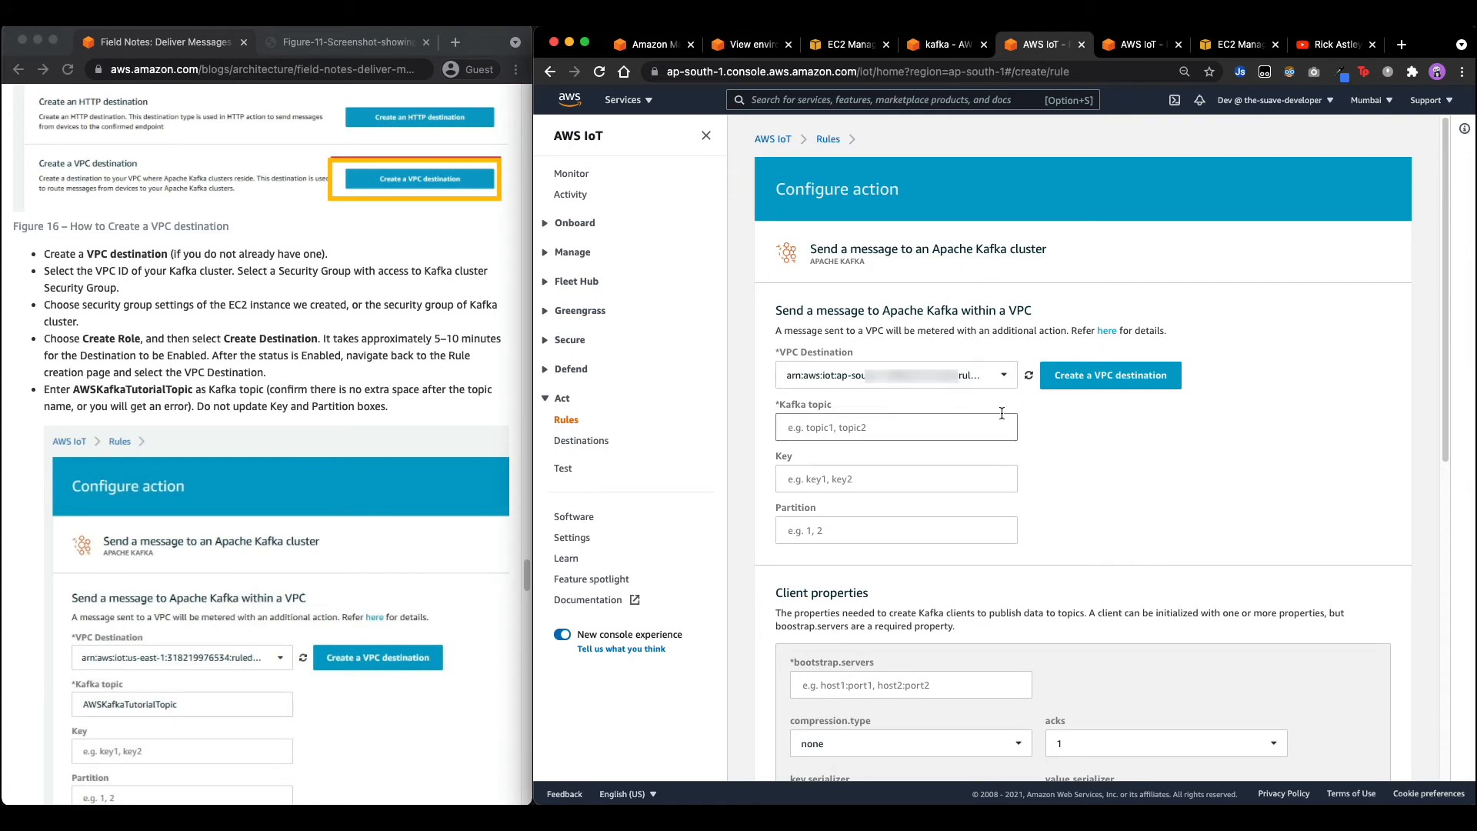
double_click(163, 389)
key("super+c")
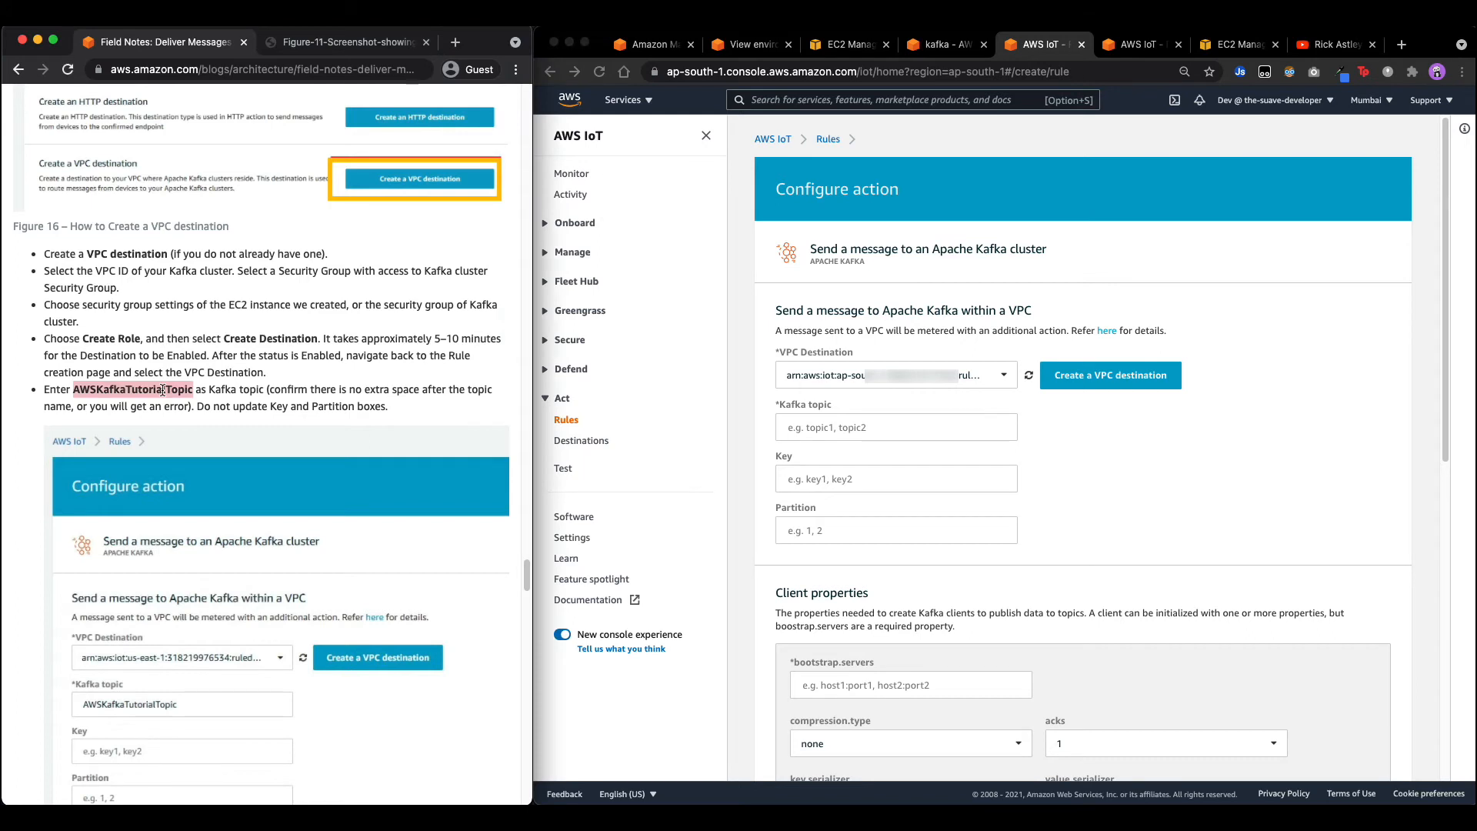
left_click(831, 428)
key("super+v")
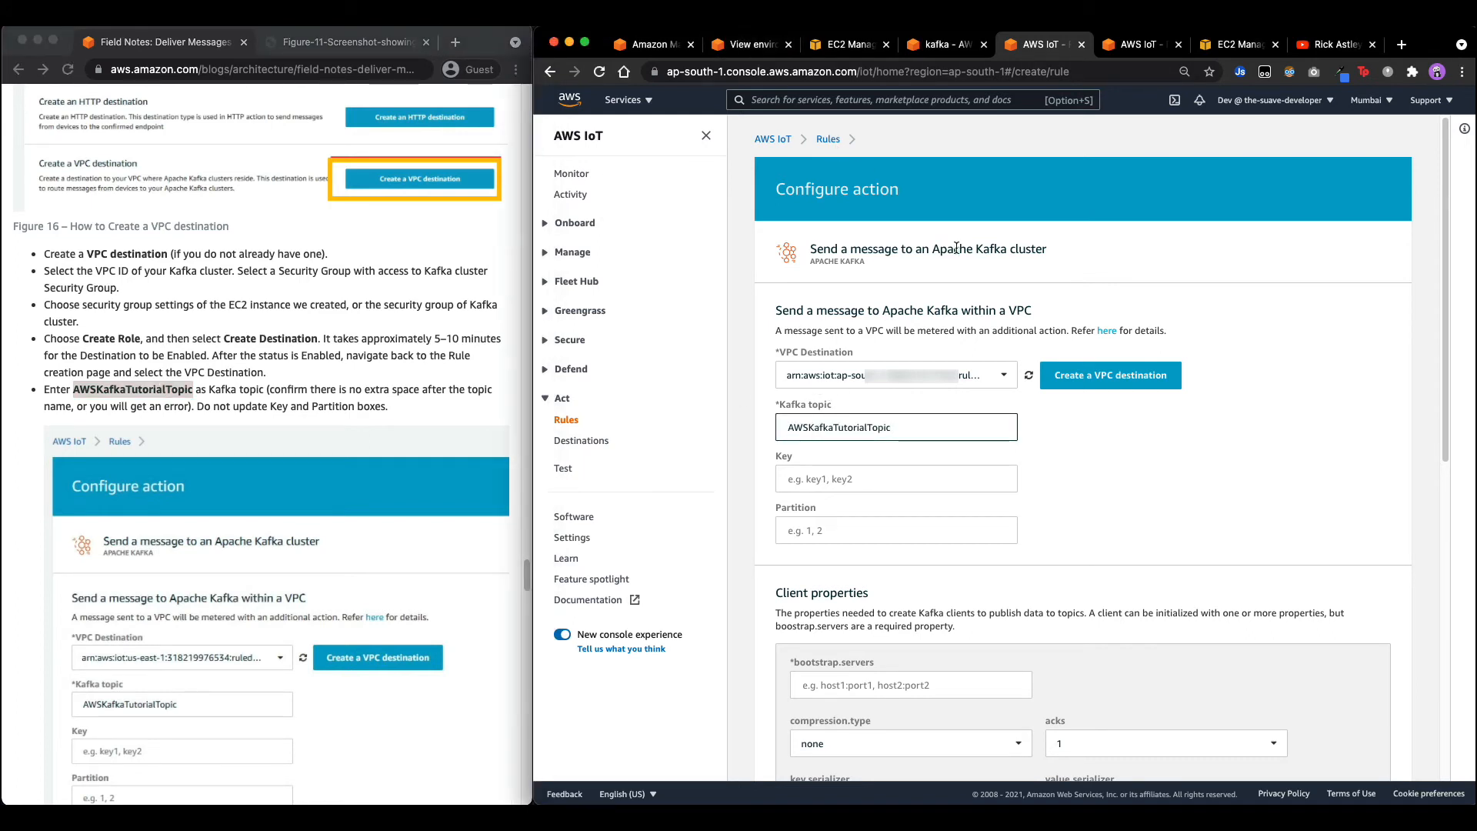
Confirm the topic name used by the Kafka consumer in the Cloud9 terminal.
left_click(760, 44)
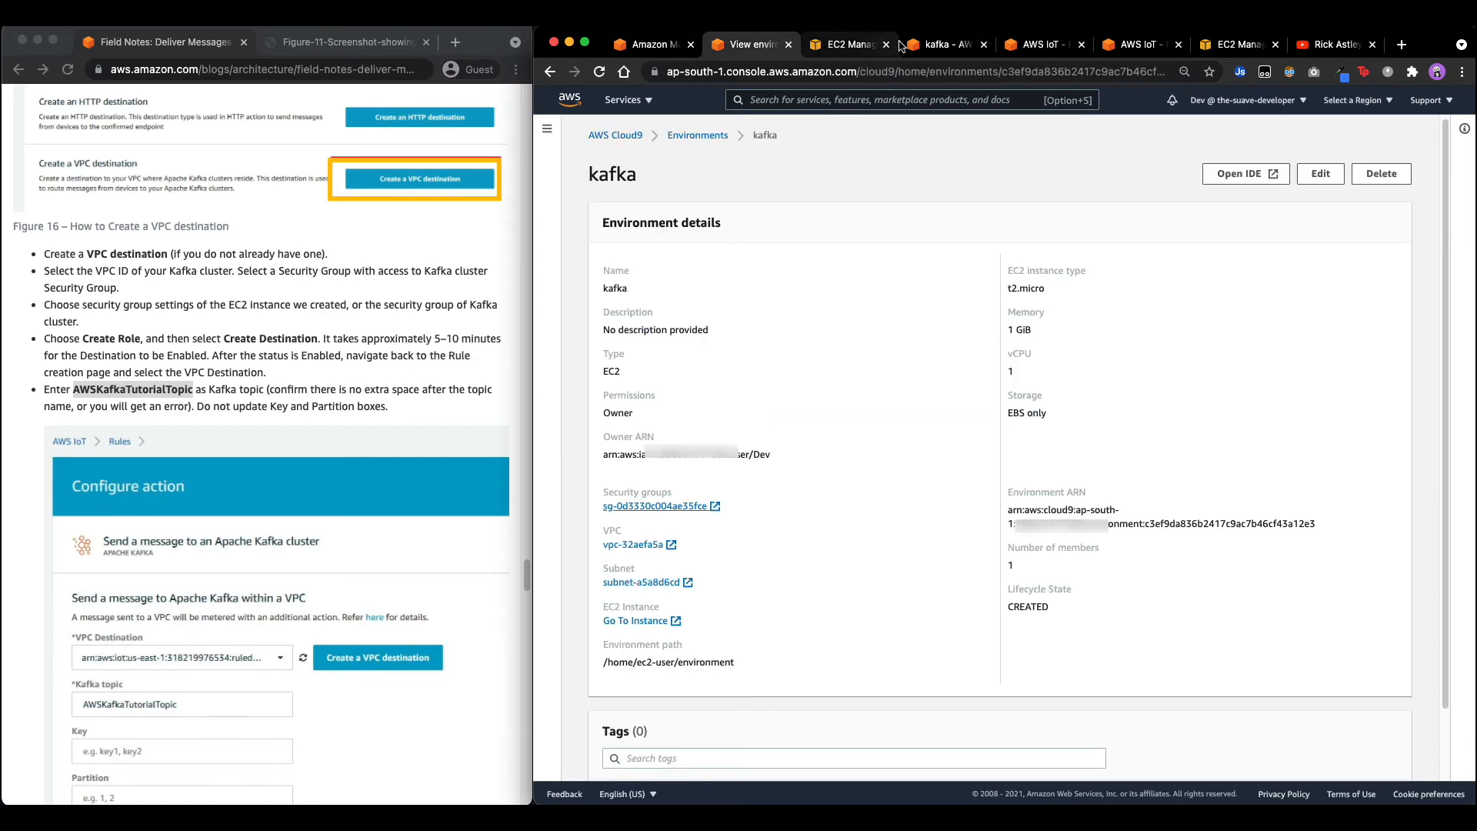
left_click(943, 45)
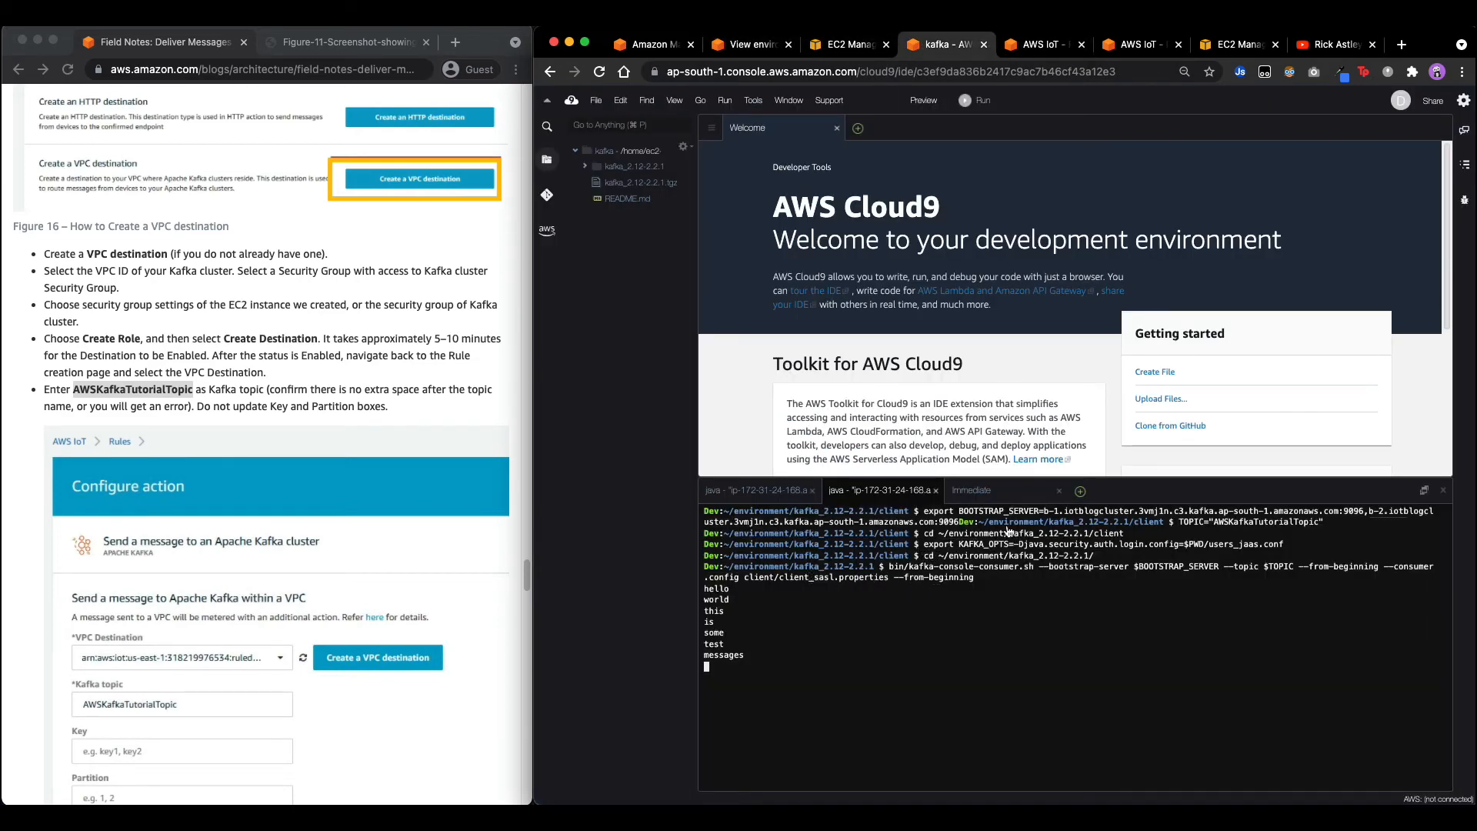
double_click(1232, 522)
left_click(1052, 51)
scroll(346, 504, "down", 1)
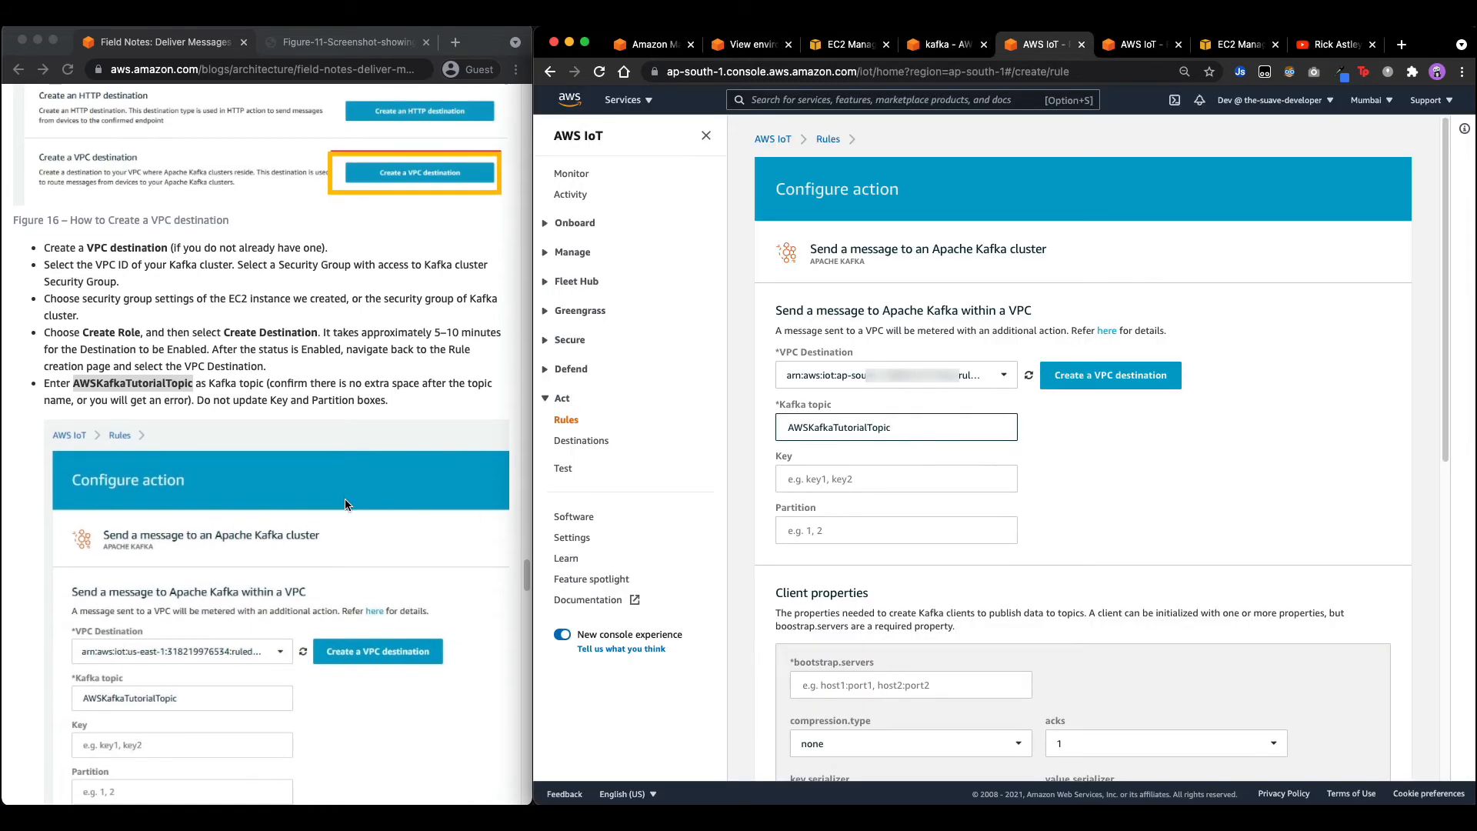
Scroll through the Kafka action settings, then view the Destinations list showing vpc-32aefa5a Enabled.
scroll(345, 504, "down", 2)
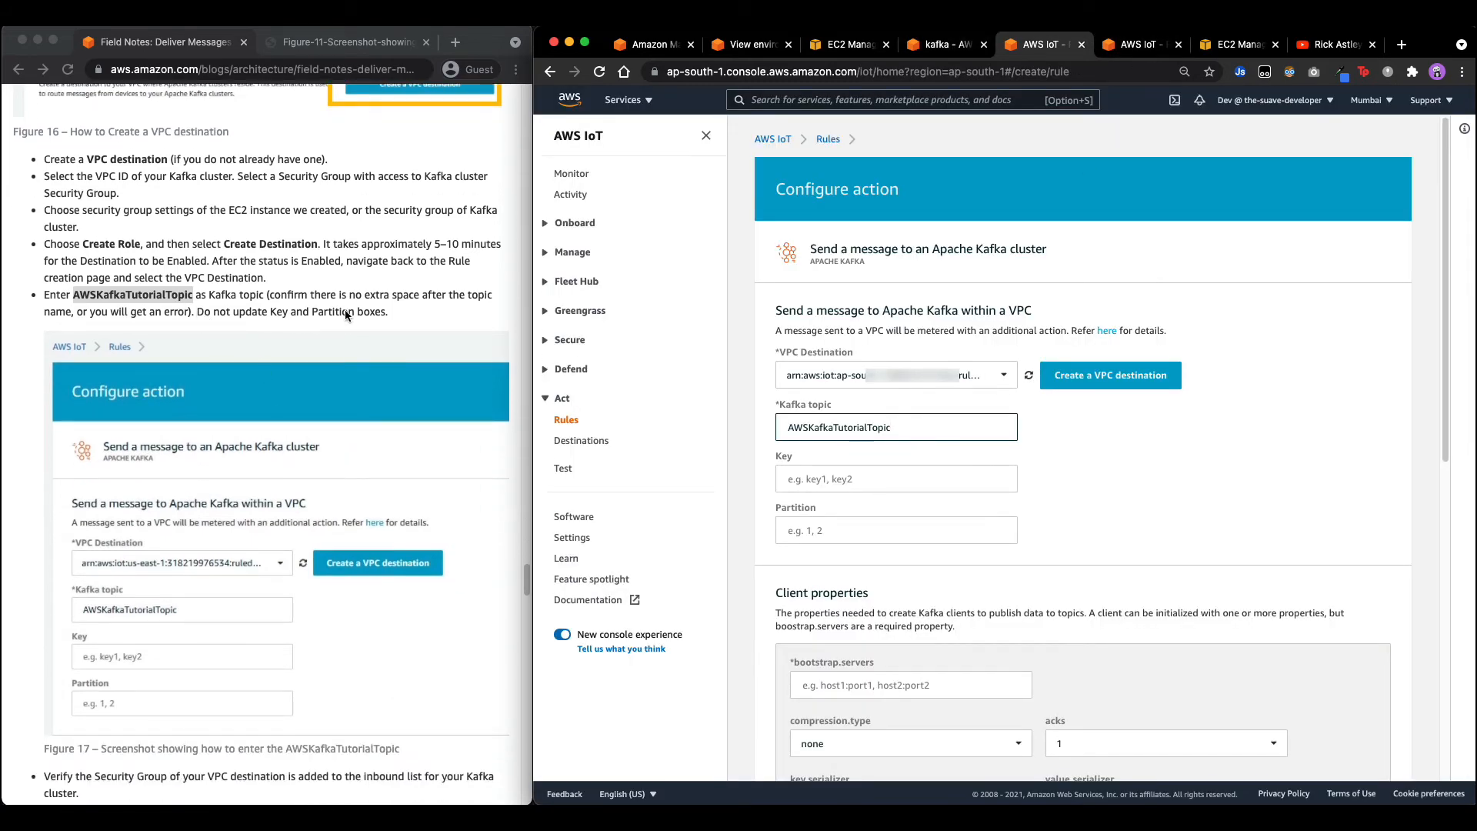
scroll(370, 309, "down", 2)
scroll(862, 460, "down", 2)
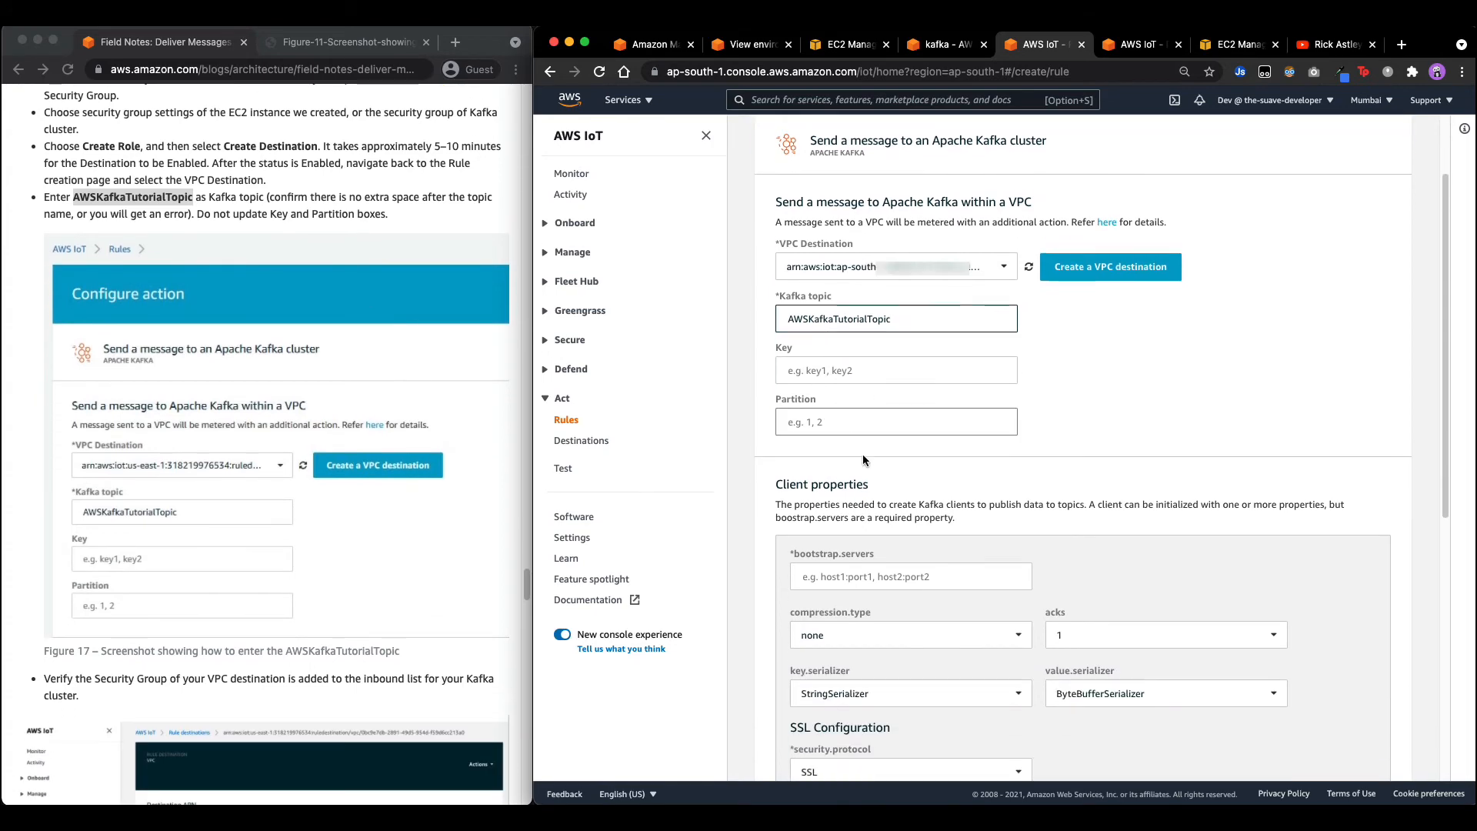
scroll(366, 493, "down", 5)
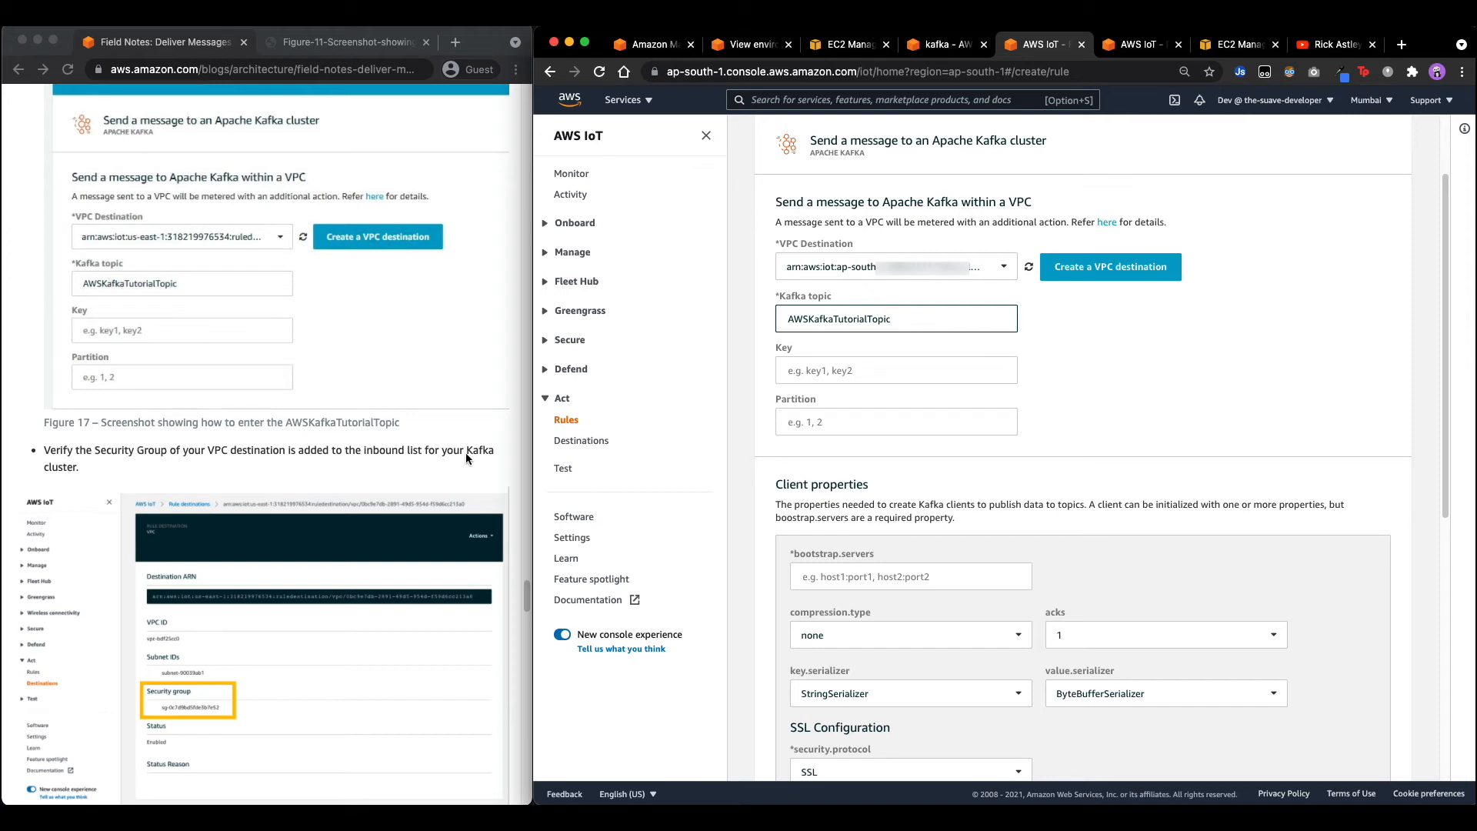
scroll(446, 452, "down", 2)
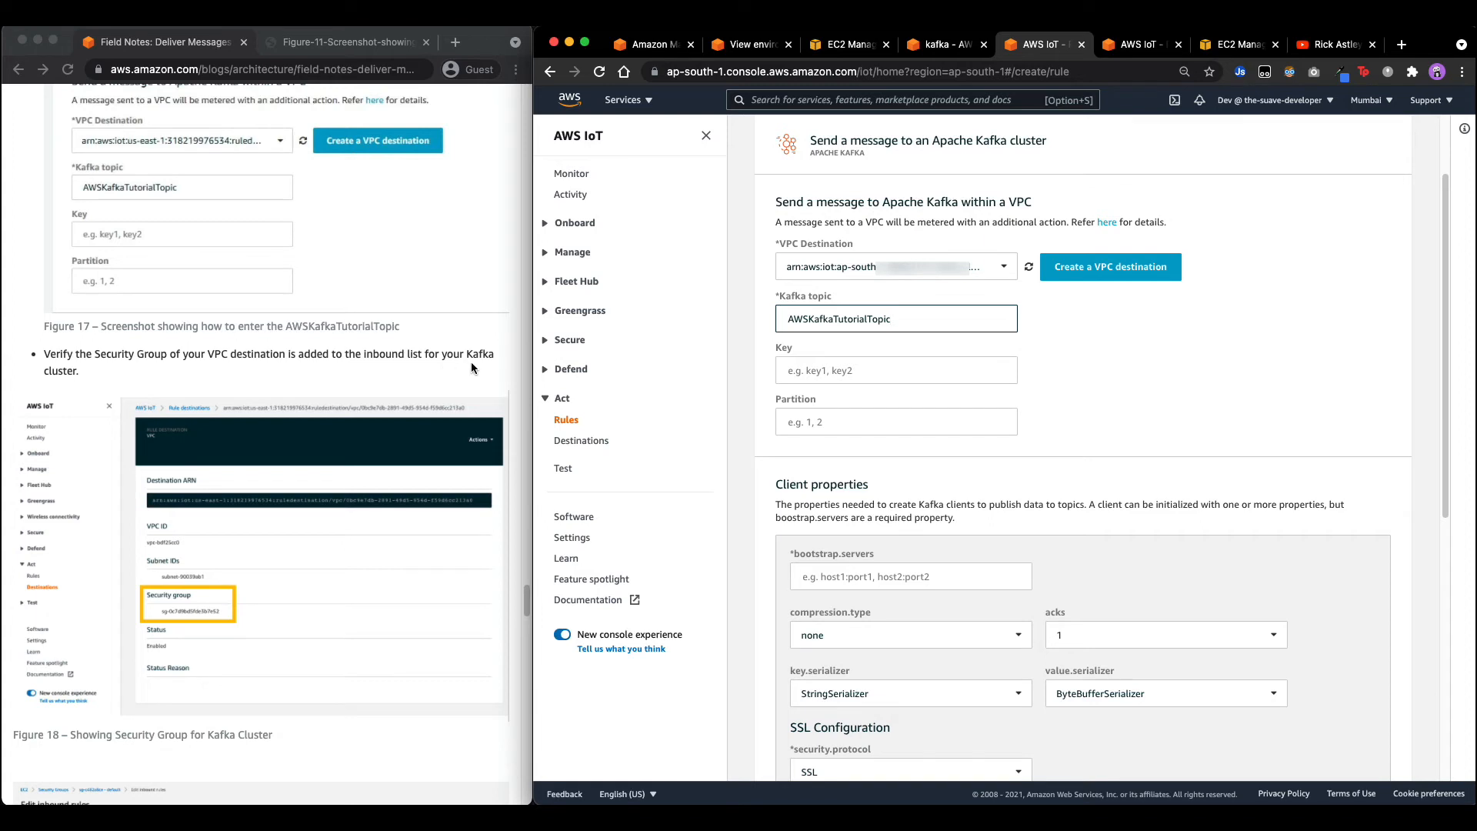
left_click(1123, 46)
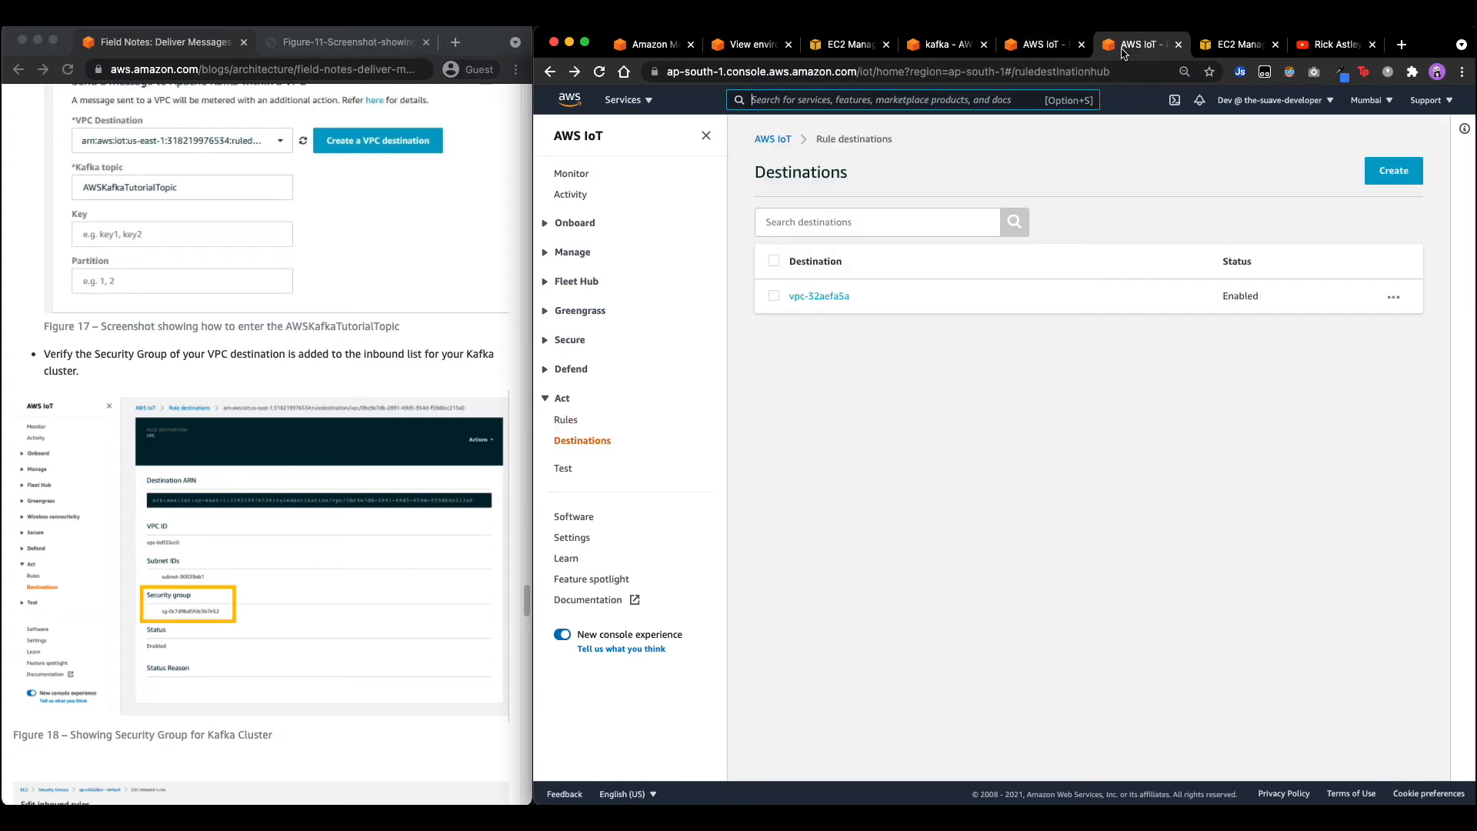
Copy security group sg-0d3330c004ae35fce from the vpc-32aefa5a destination's details.
left_click(821, 297)
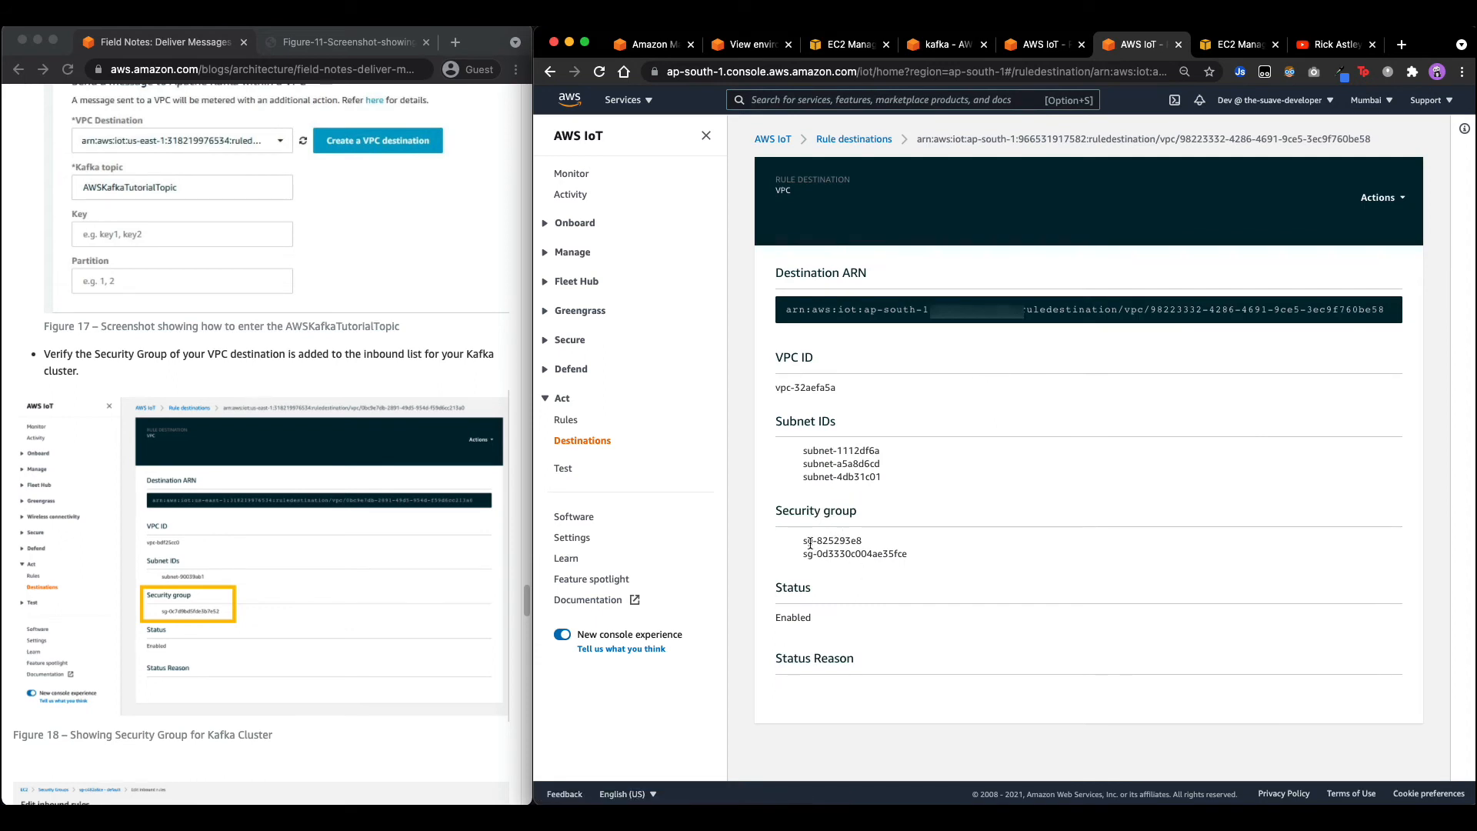
left_click_drag(803, 555, 912, 559)
key("super+c")
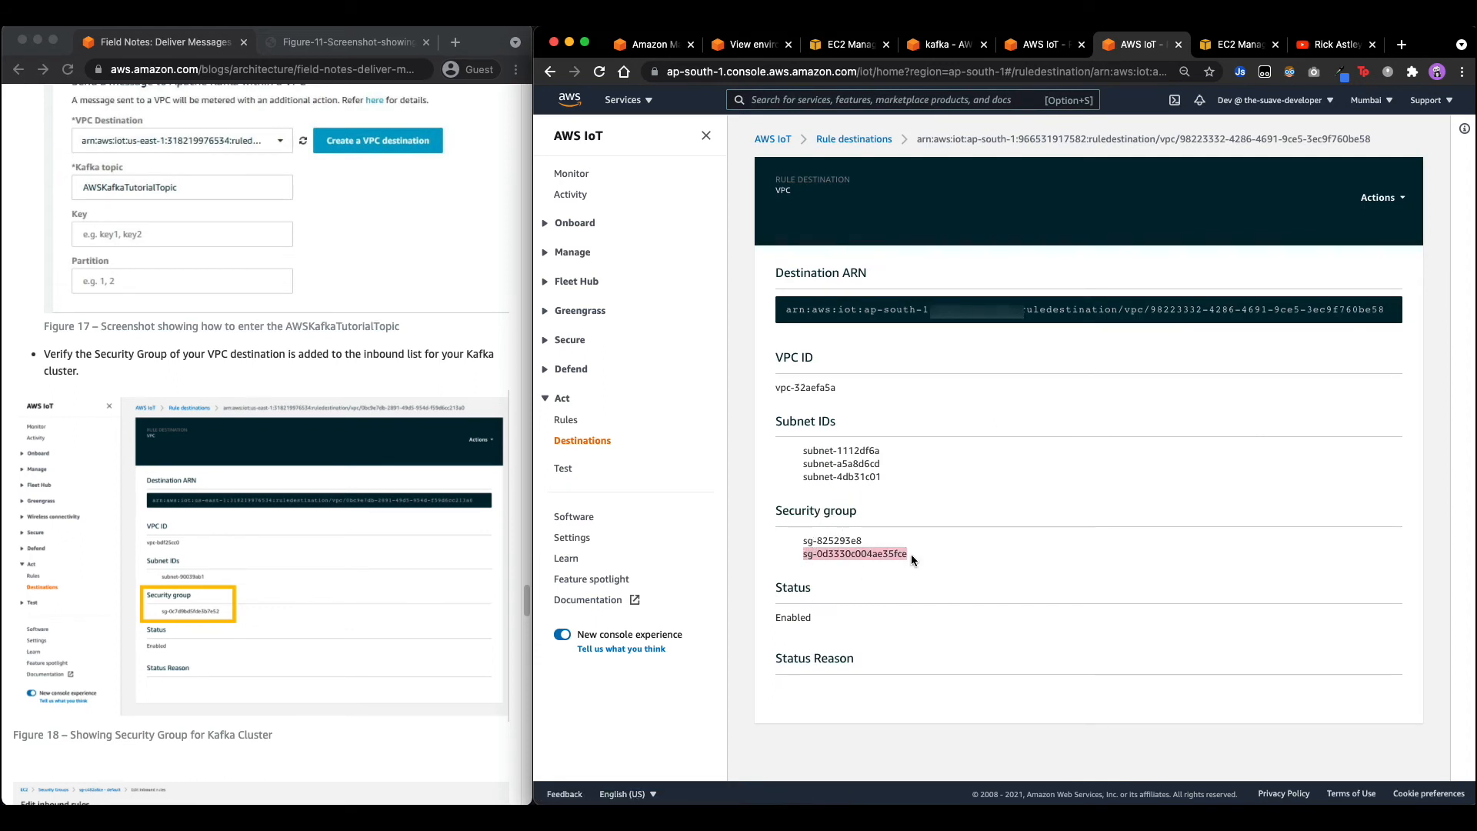
scroll(385, 509, "down", 5)
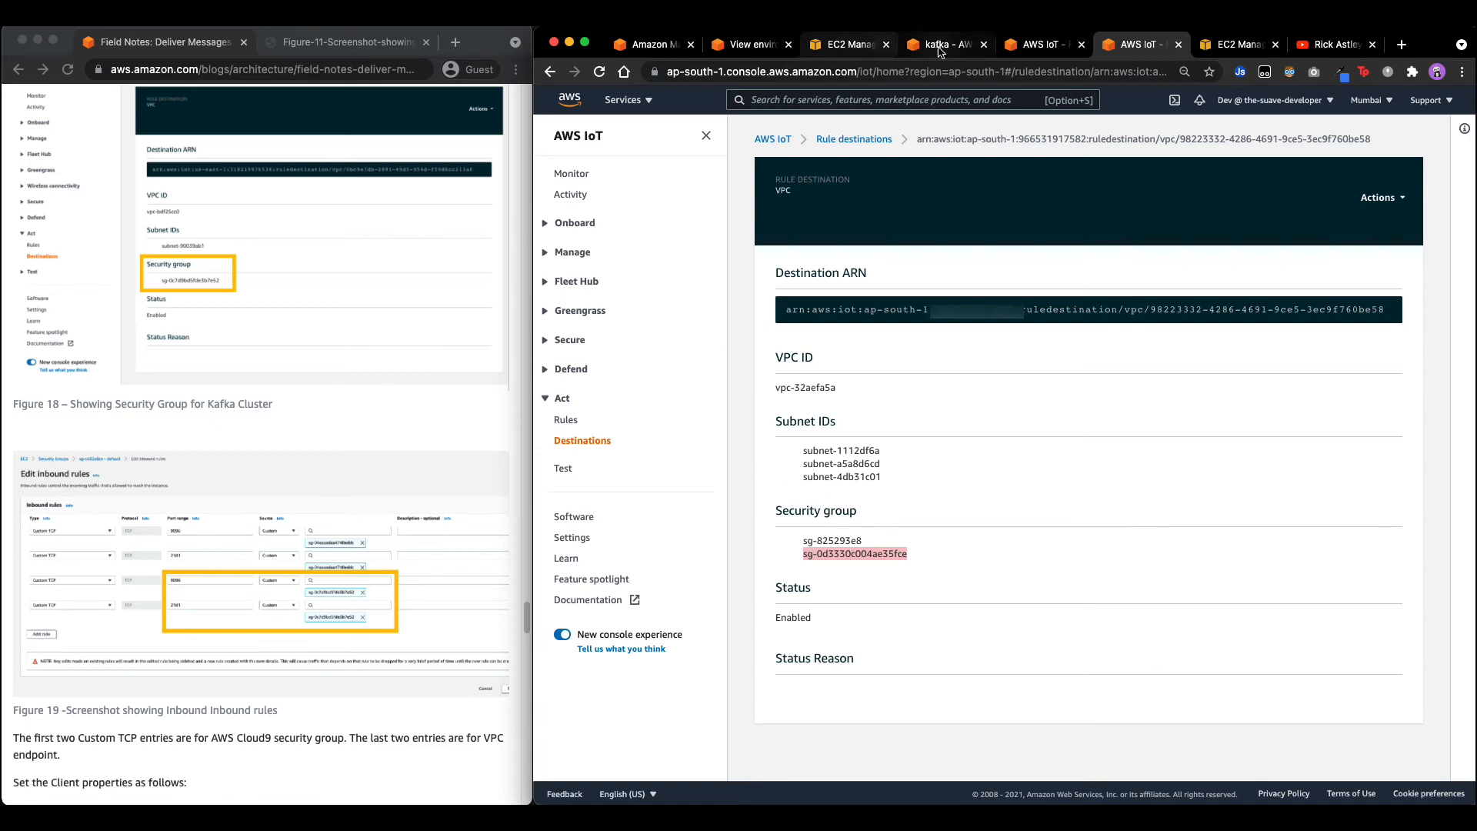
Edit inbound rules of MSK security group sg-825293e8 and search them for sg-0d3330c004ae35fce.
left_click(762, 46)
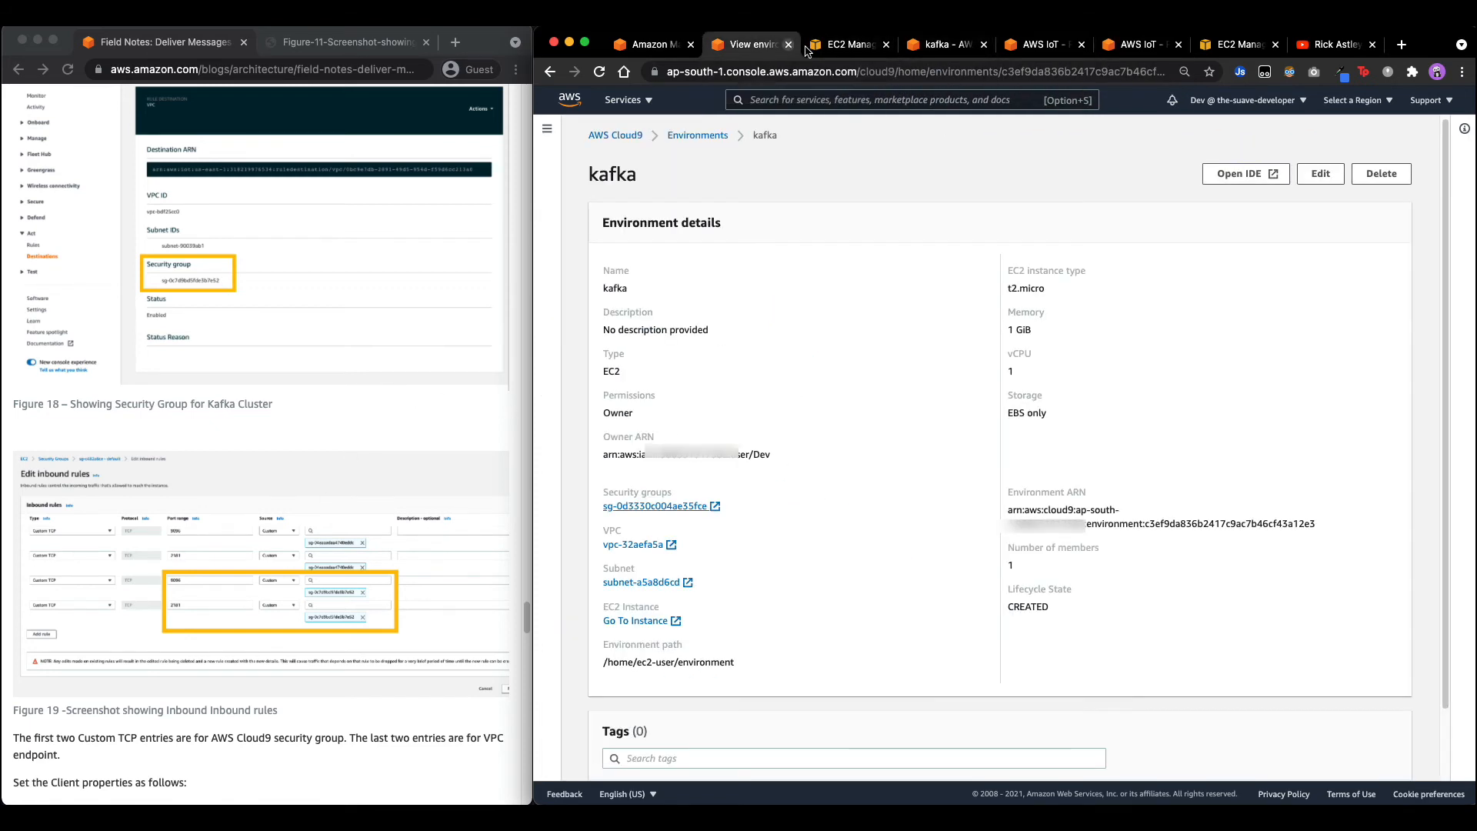
left_click(646, 47)
left_click(637, 104)
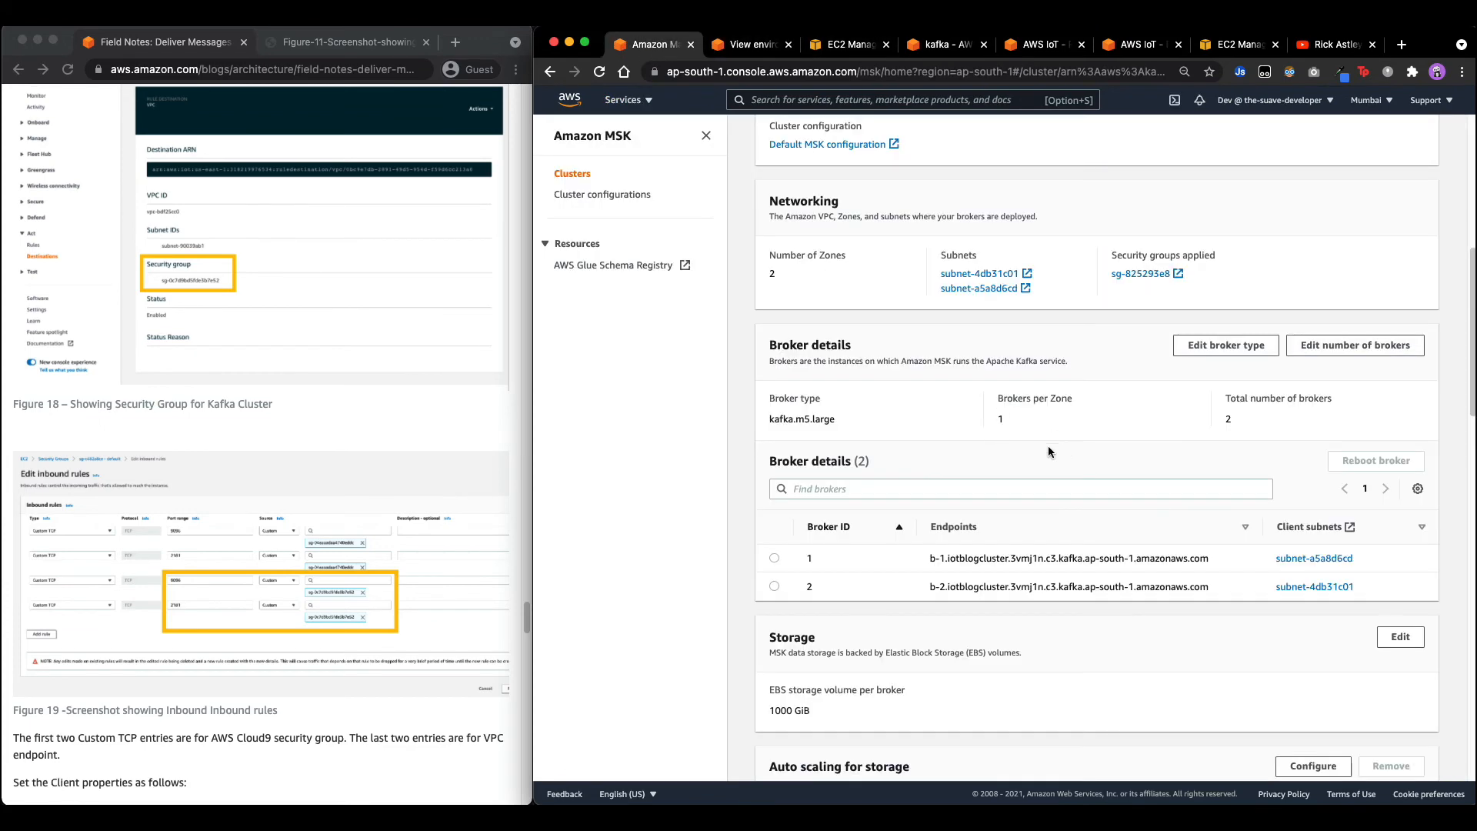
scroll(1047, 445, "up", 6)
scroll(1144, 547, "down", 3)
left_click(1140, 497)
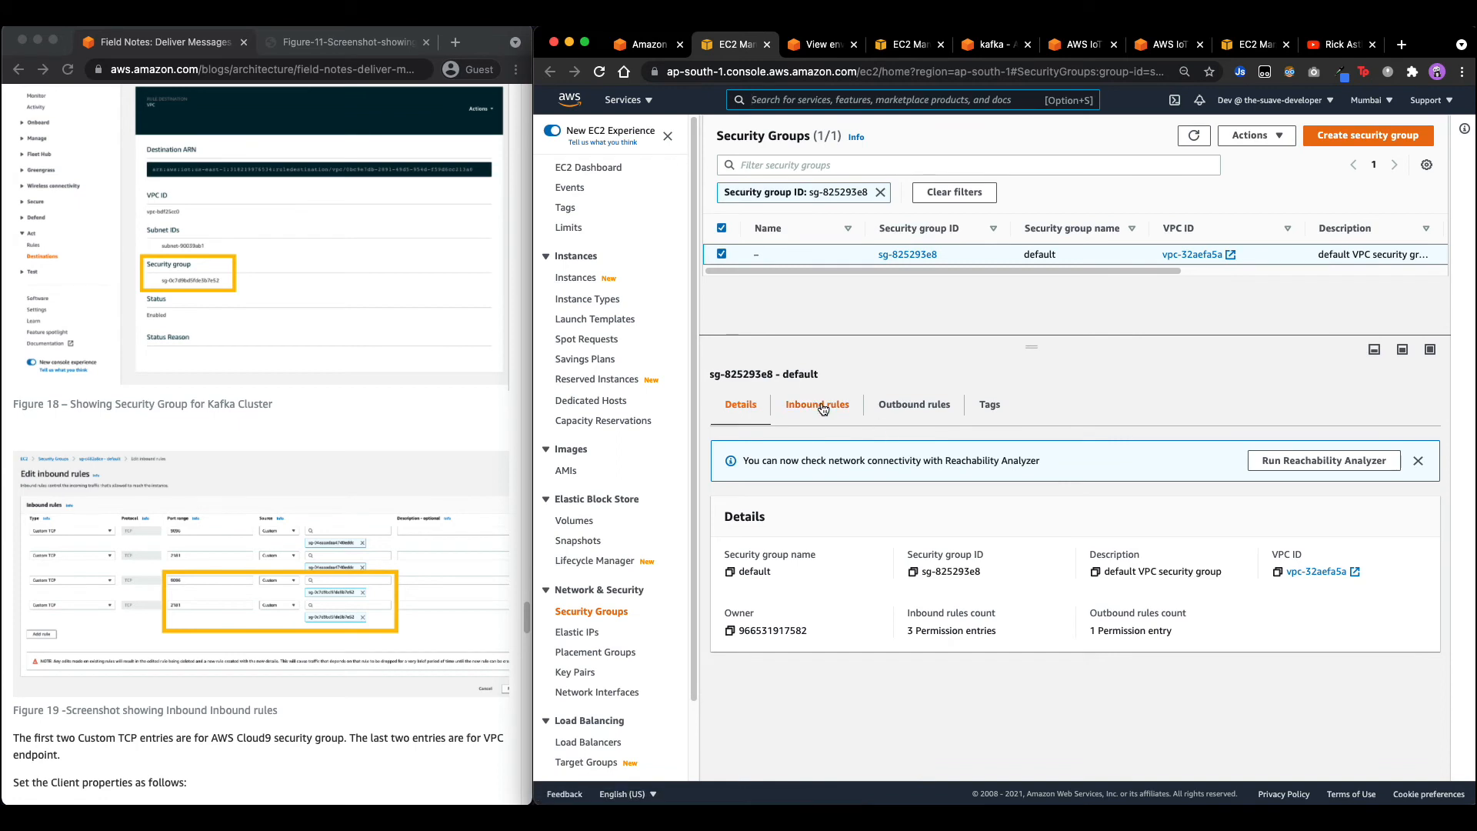
left_click(804, 411)
left_click(1367, 517)
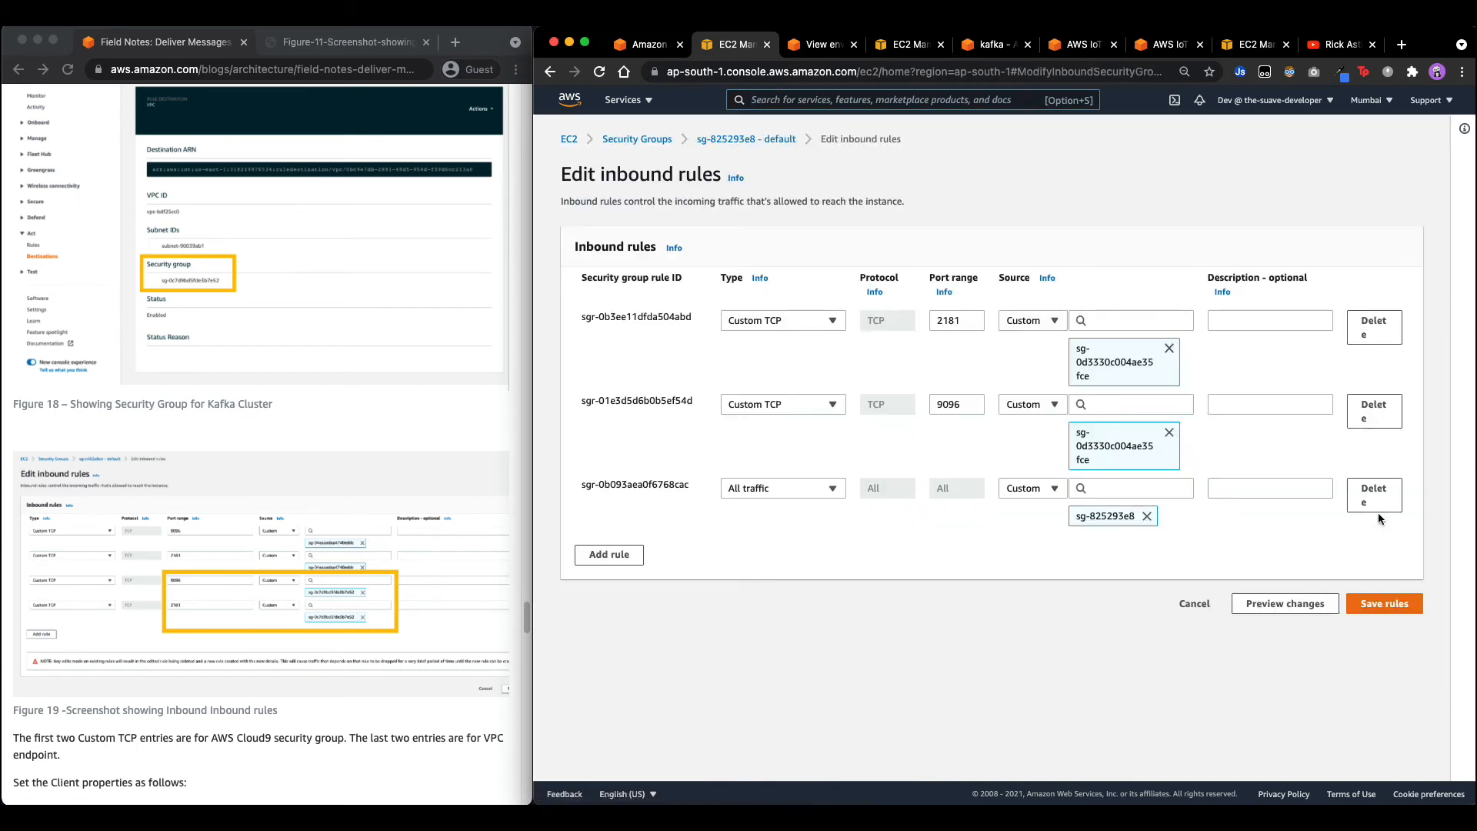
key("super+f")
key("super+v")
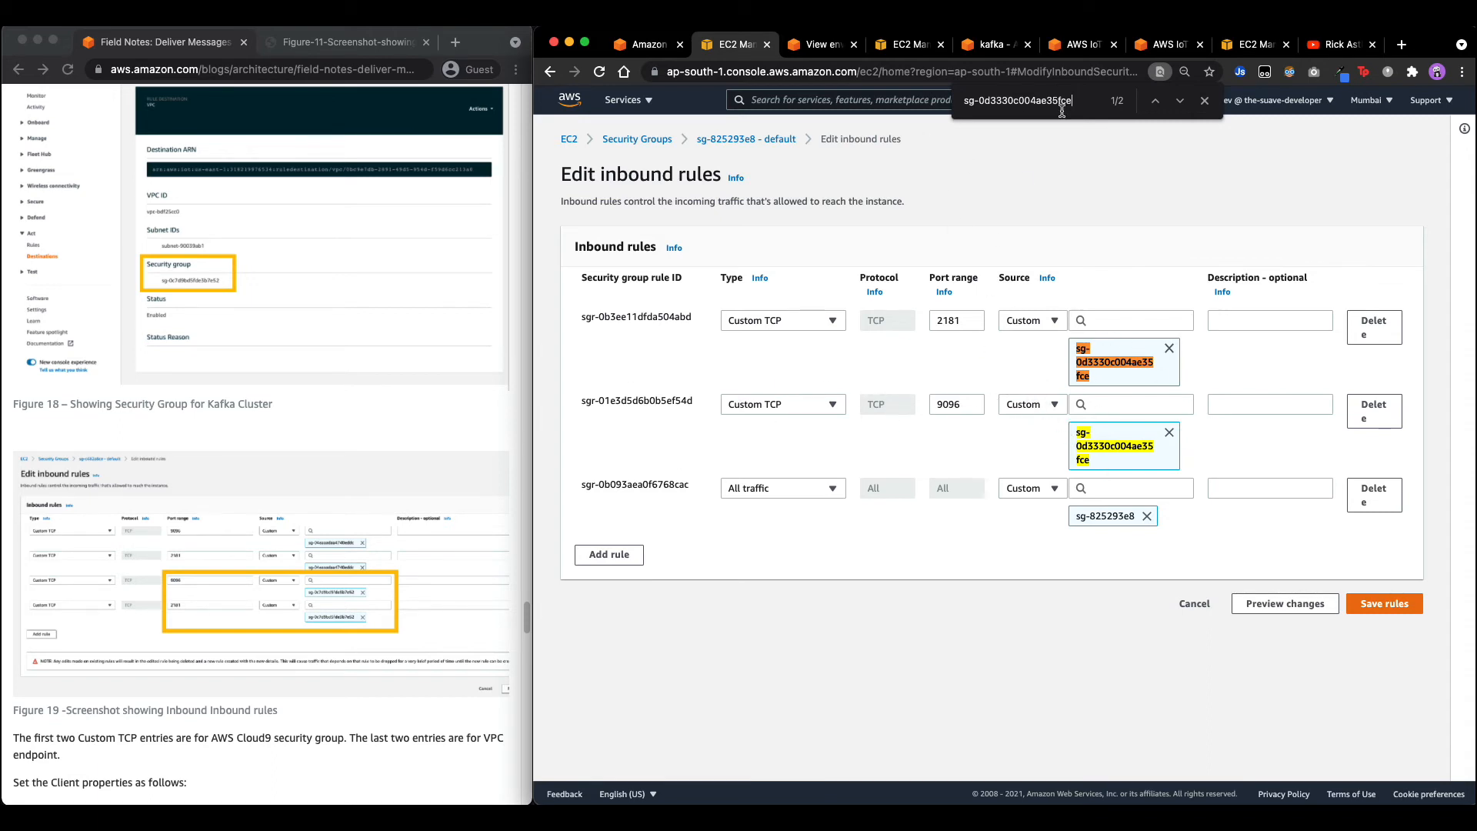
Copy sg-825293e8 from the destination details and search the inbound rules for it.
left_click(836, 47)
left_click(1073, 46)
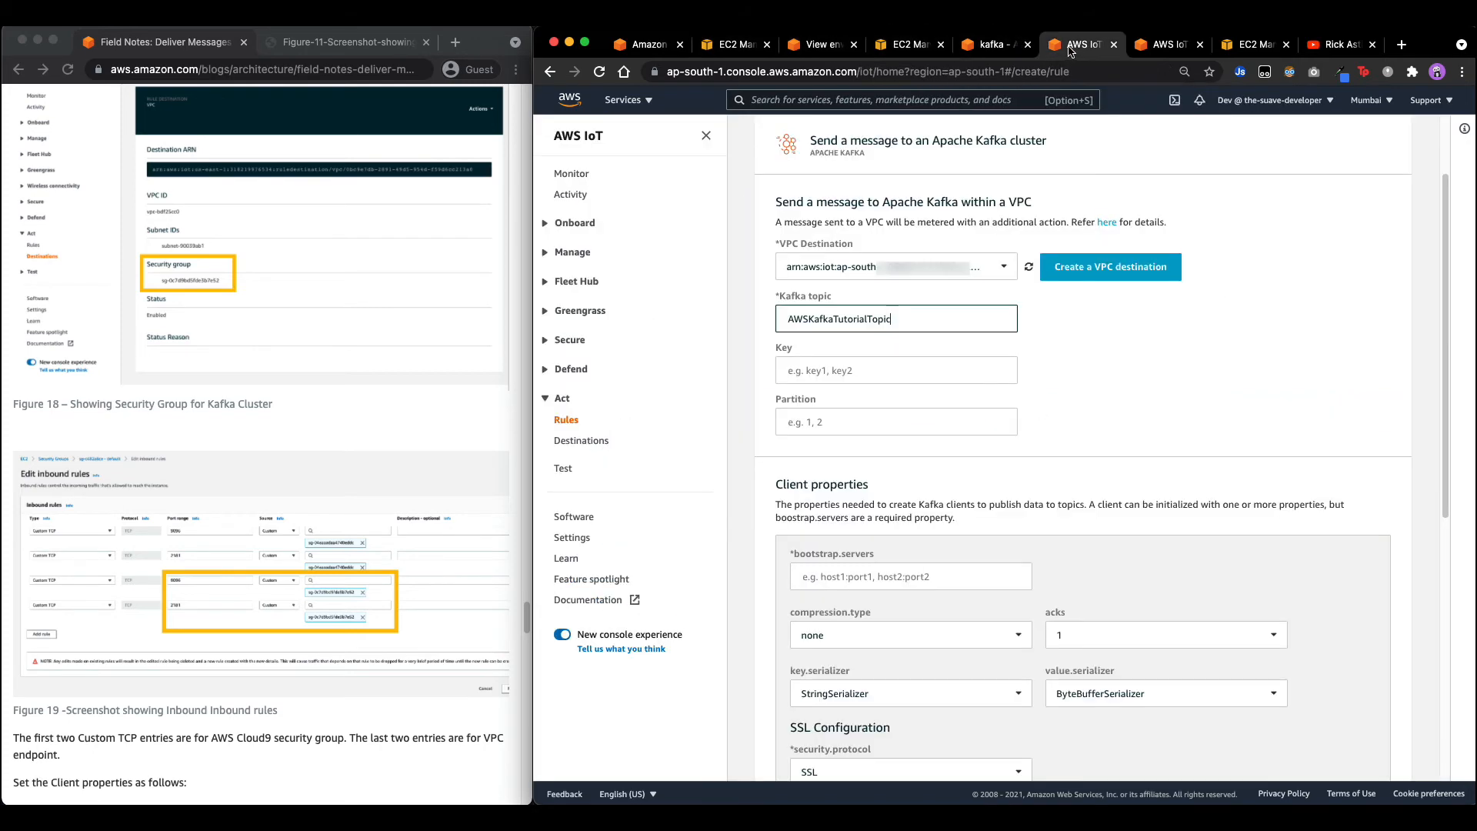
left_click(1161, 46)
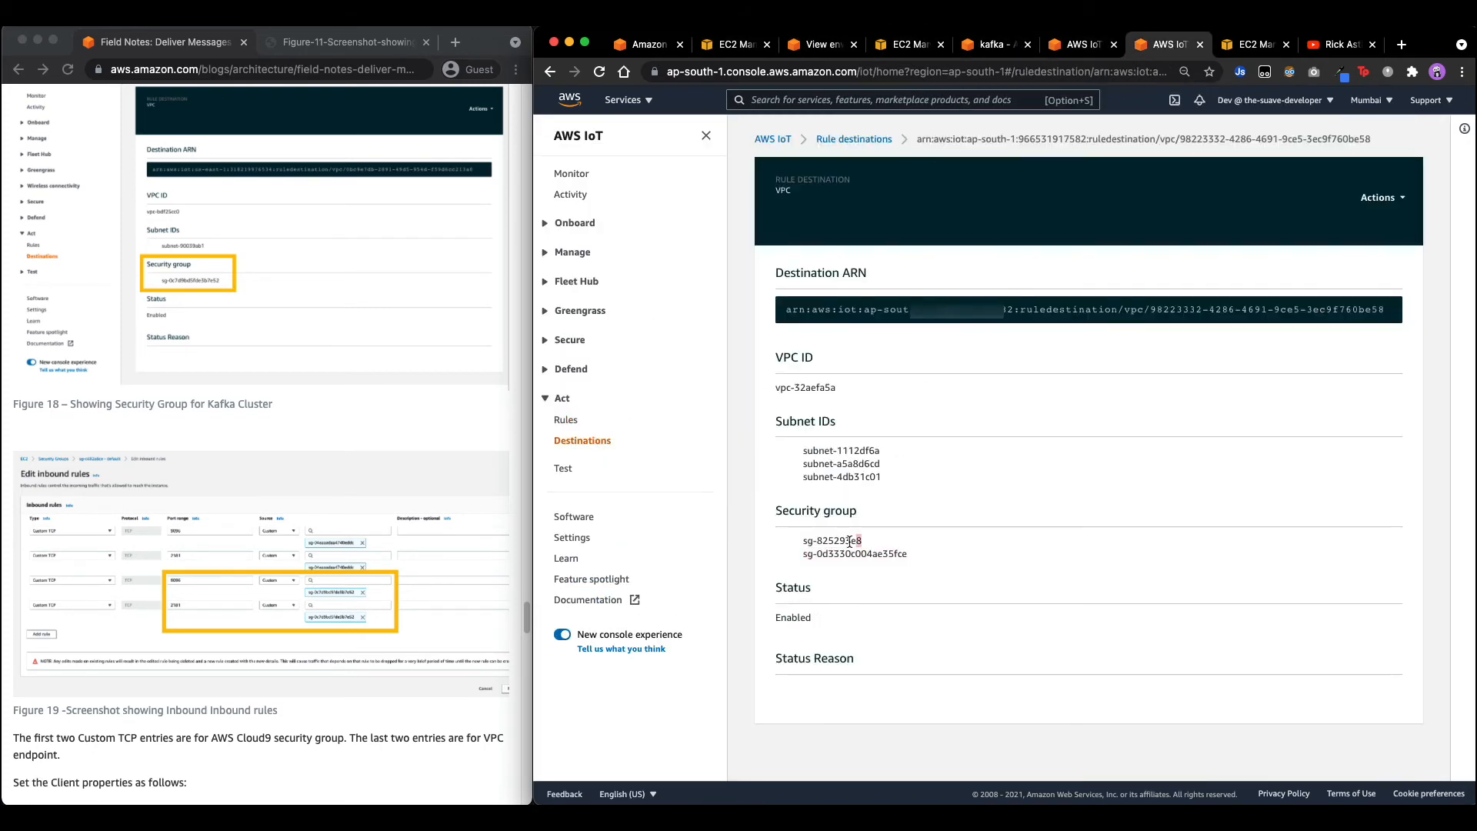
left_click_drag(863, 540, 803, 541)
key("super+c")
left_click(739, 44)
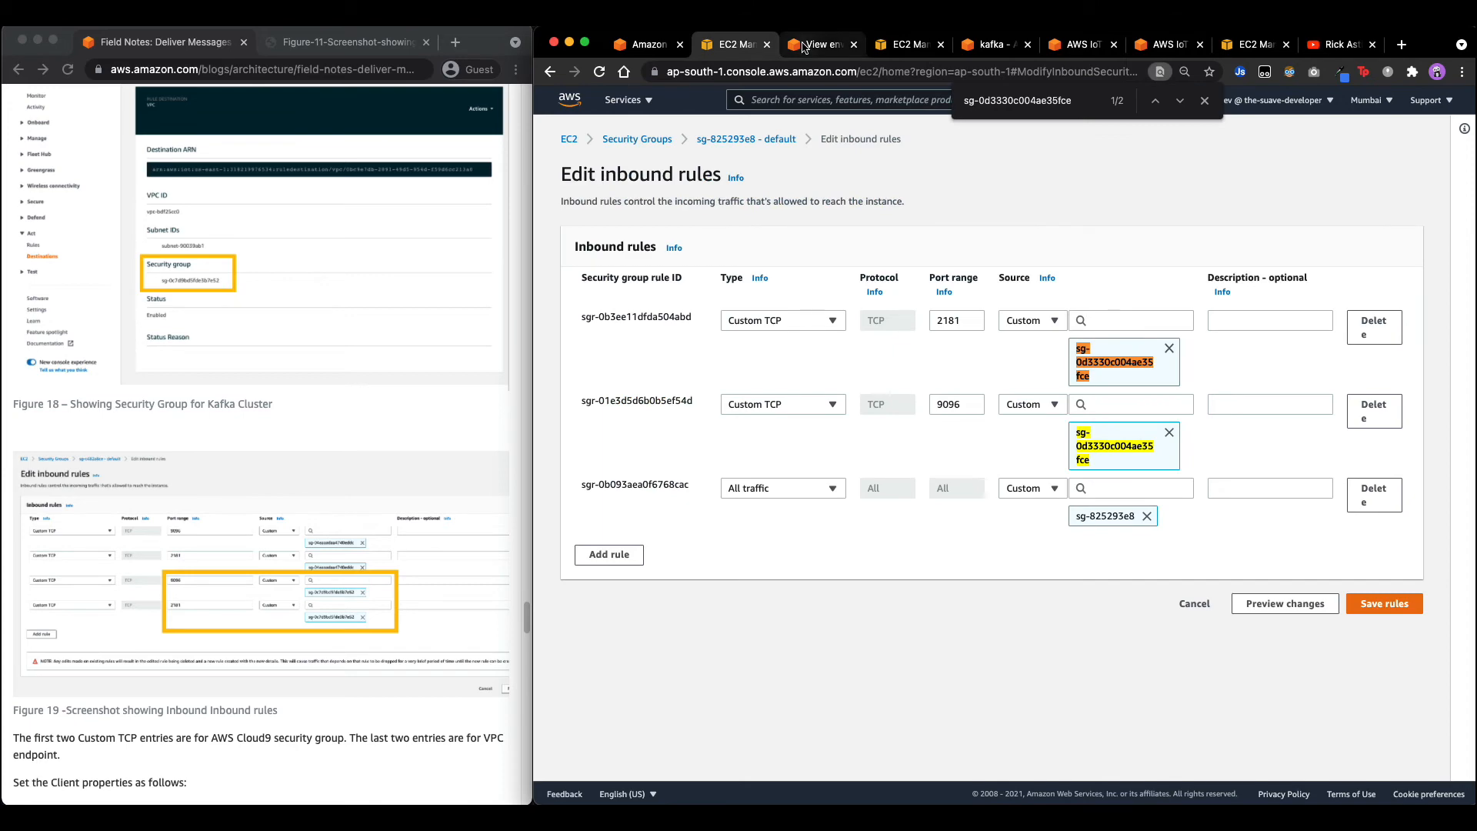
key("super+f")
key("super+v")
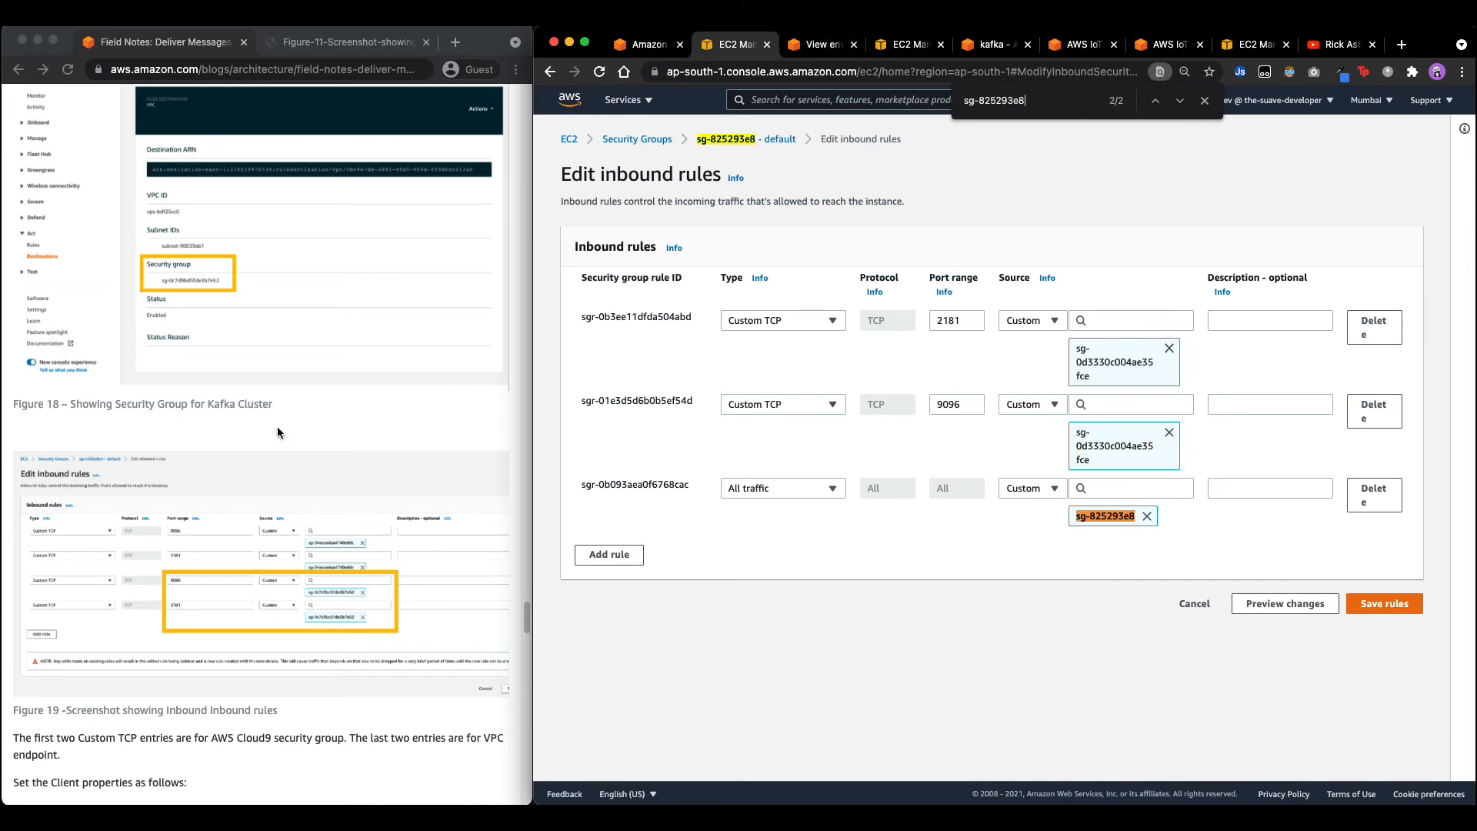
scroll(185, 480, "down", 5)
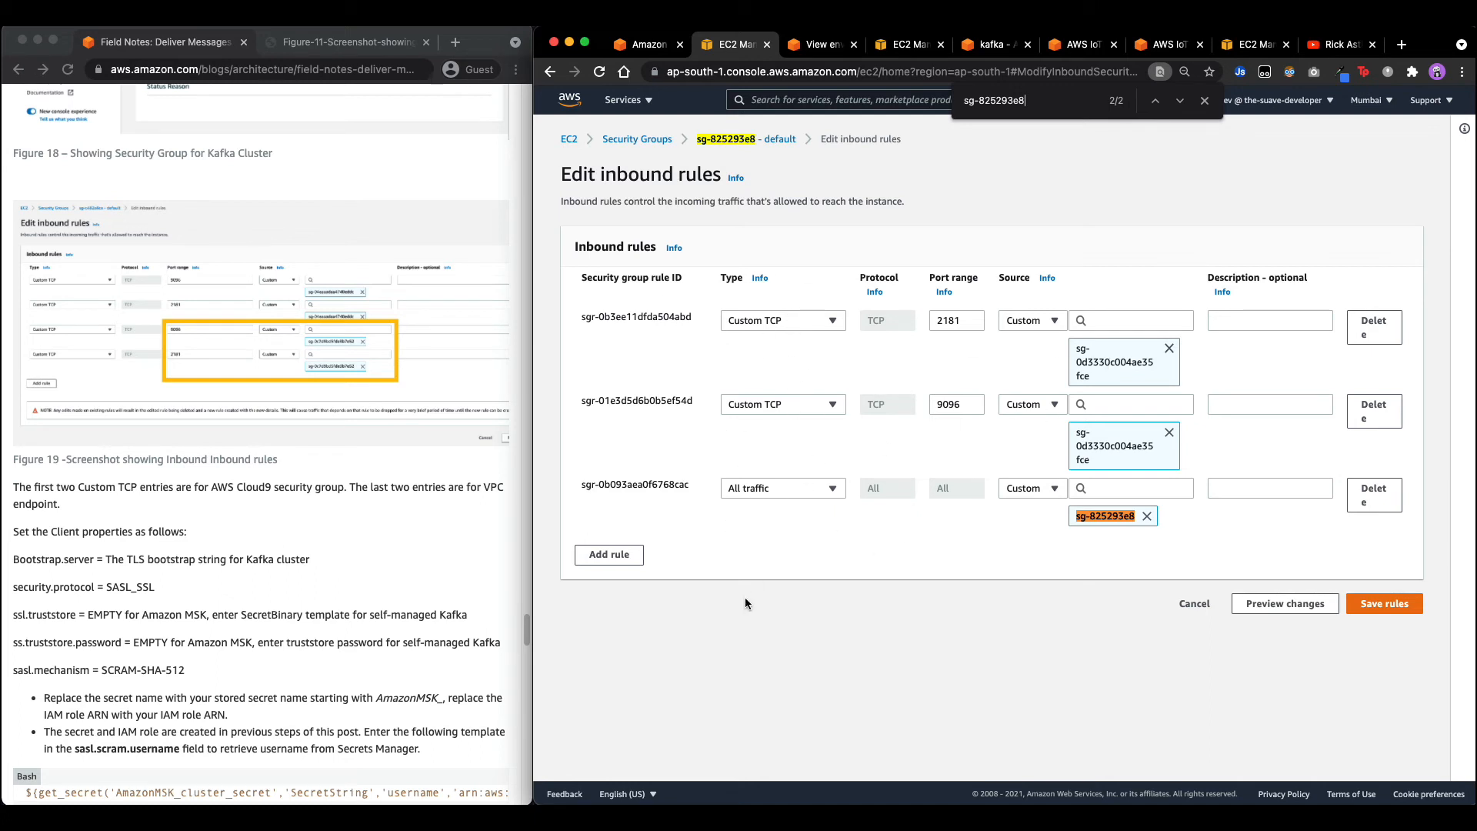
scroll(75, 400, "down", 3)
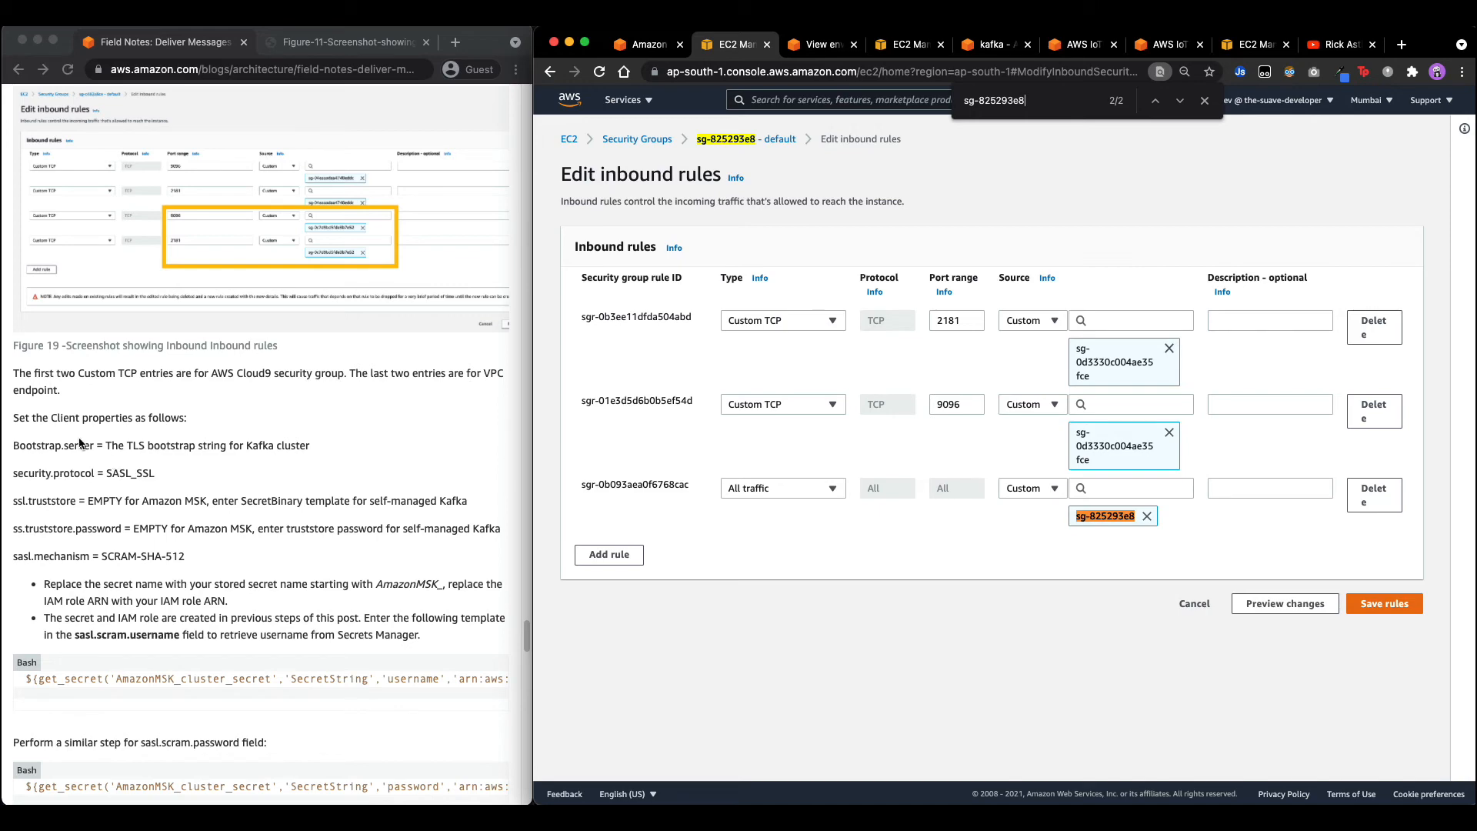
scroll(111, 458, "up", 10)
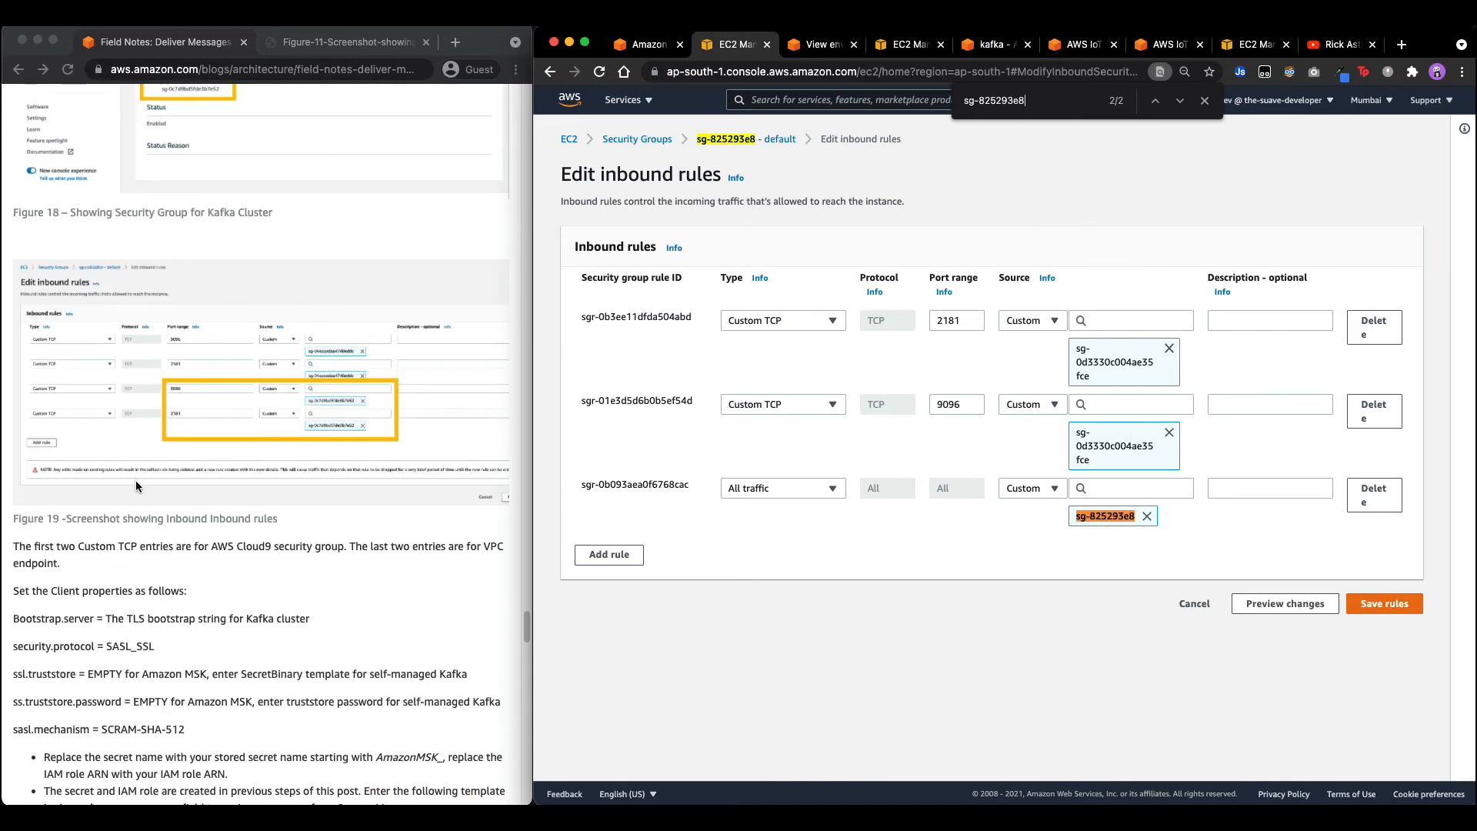
scroll(322, 501, "down", 10)
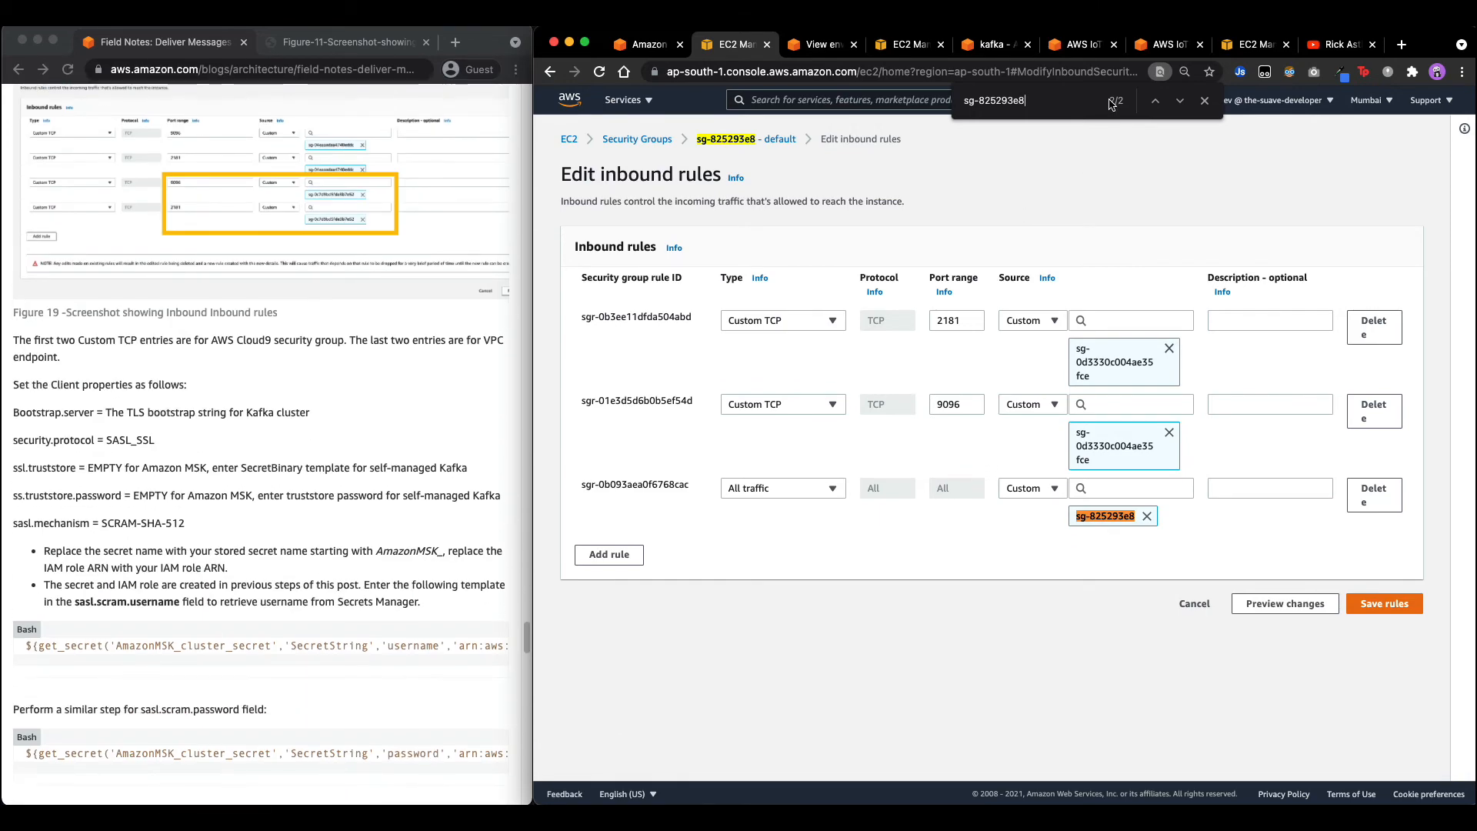
Return to the Kafka rule form's client properties.
left_click(1150, 44)
left_click(1073, 45)
scroll(1023, 308, "down", 3)
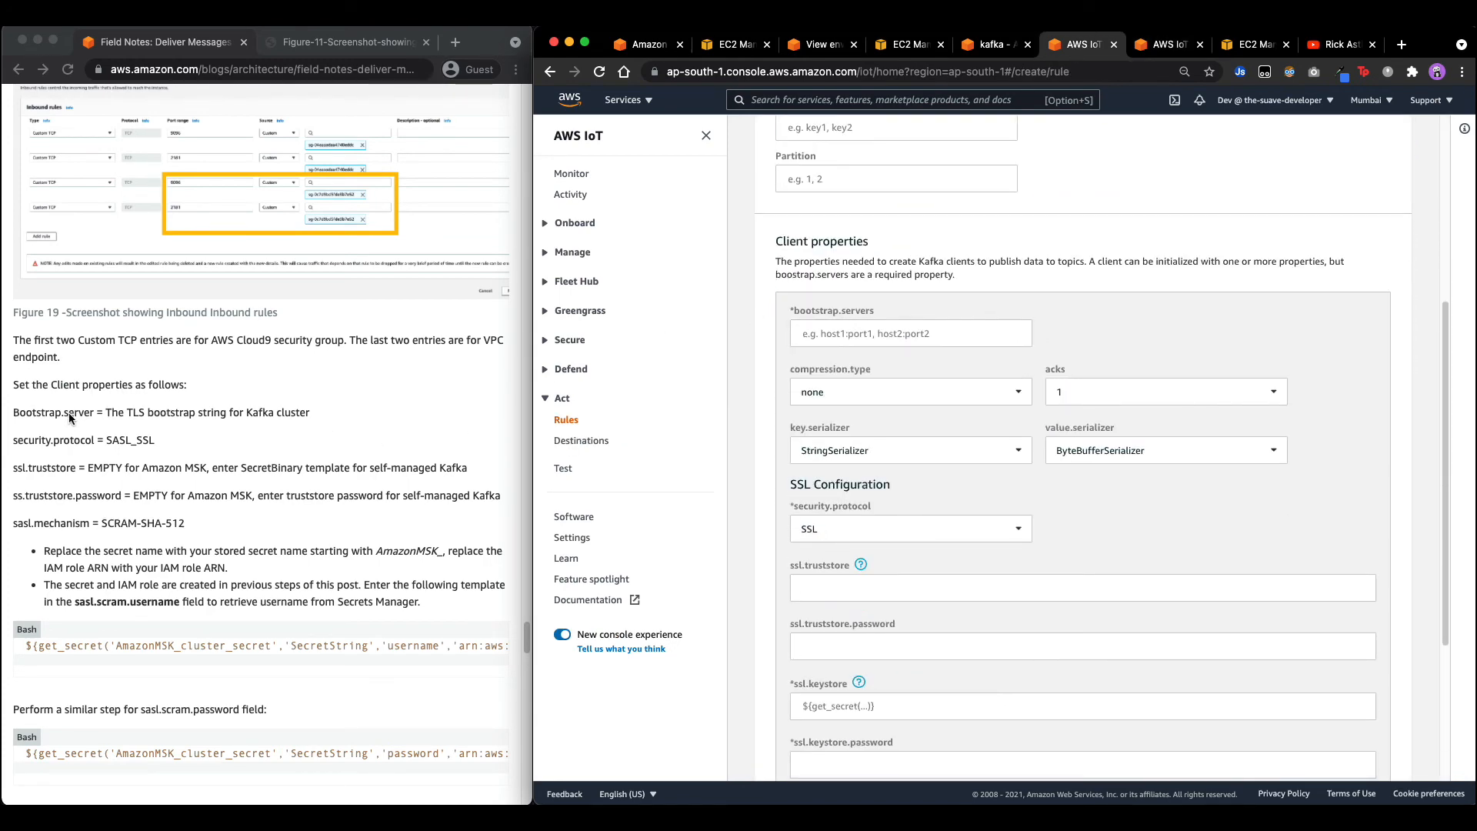
Check the tutorial's bootstrap.servers step and copy the cluster's SASL/SCRAM bootstrap string.
left_click(46, 414)
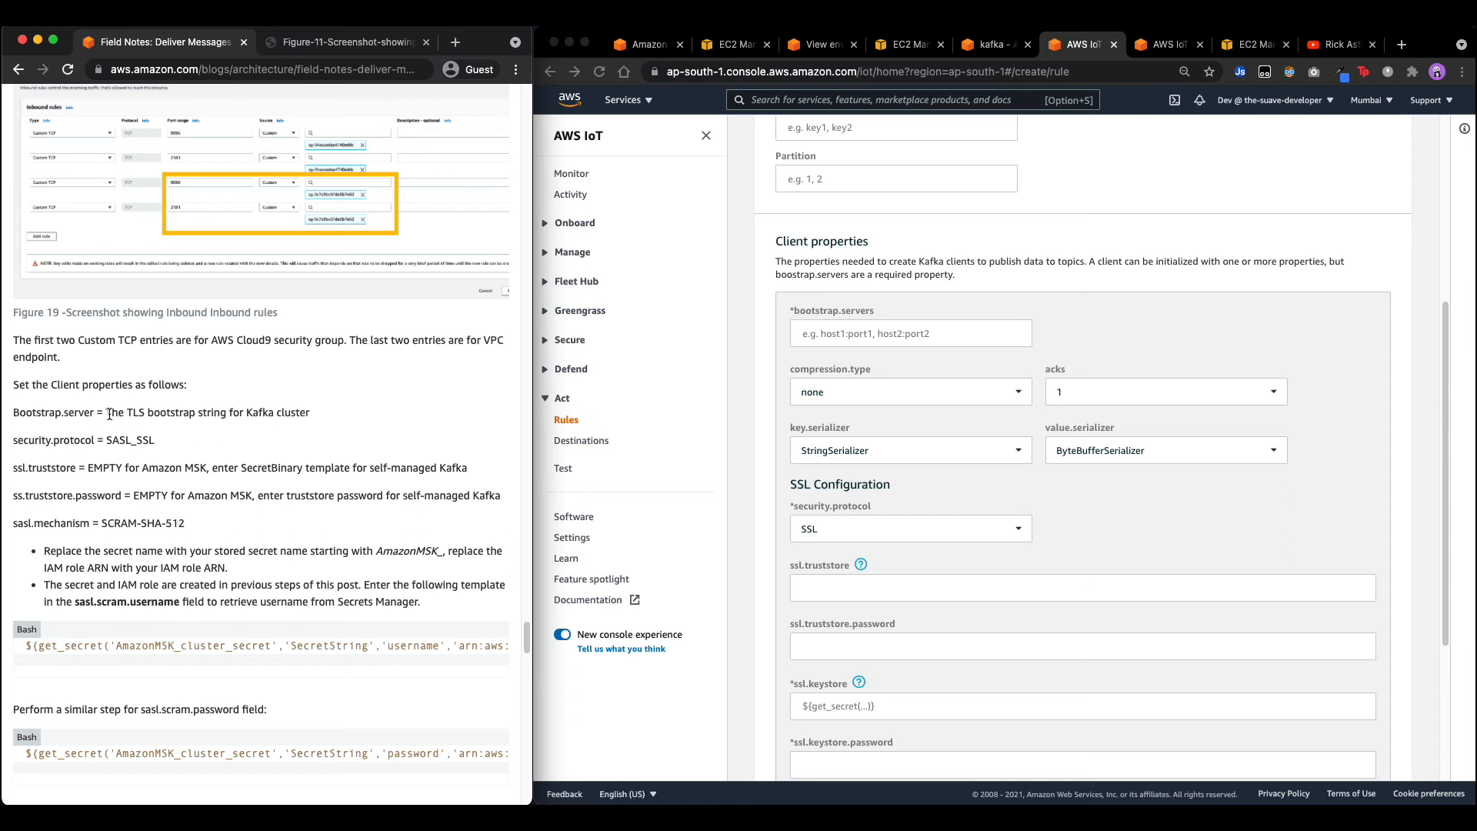
left_click_drag(107, 414, 338, 417)
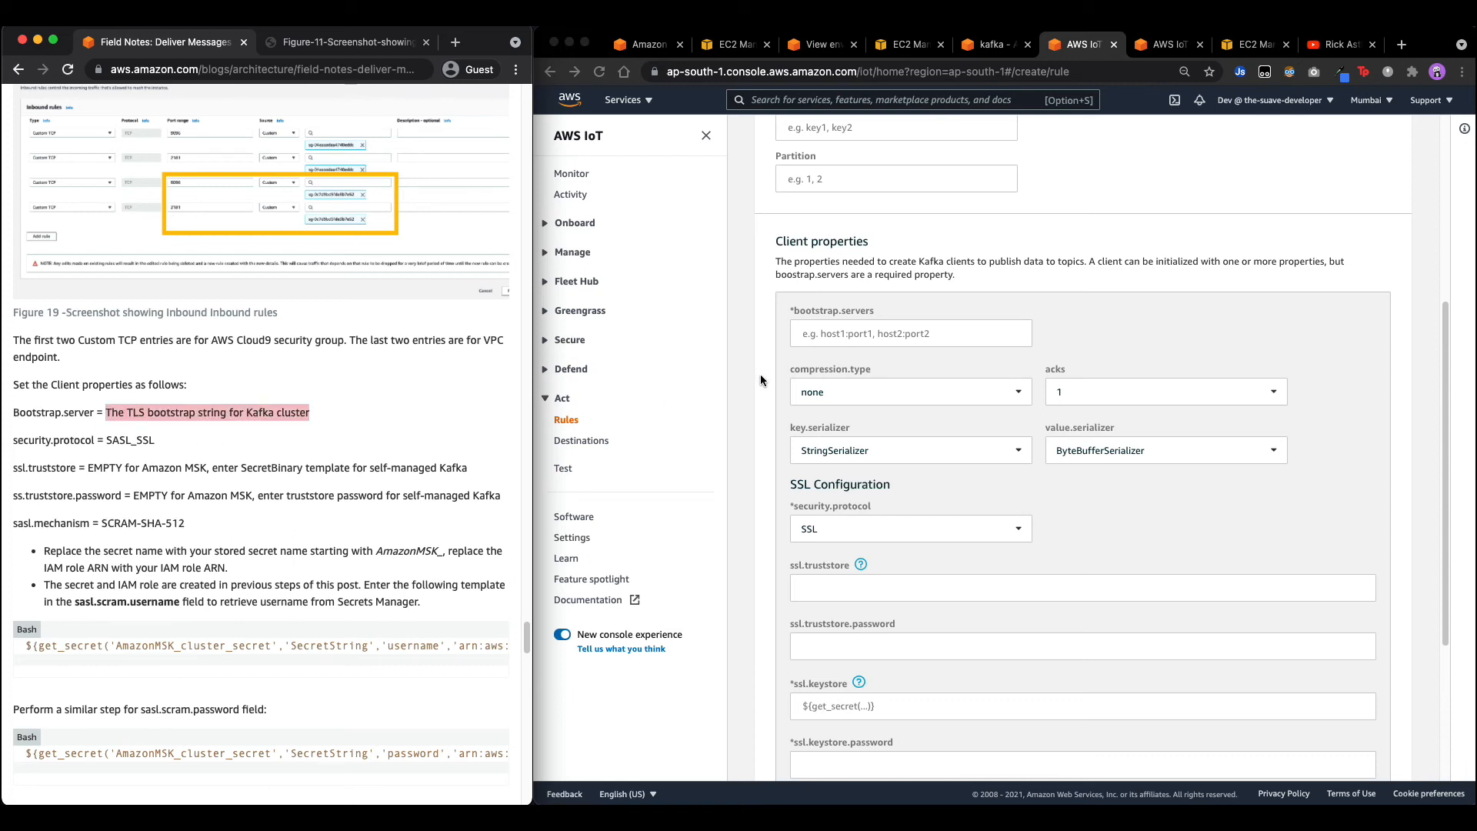
left_click(730, 45)
left_click(623, 44)
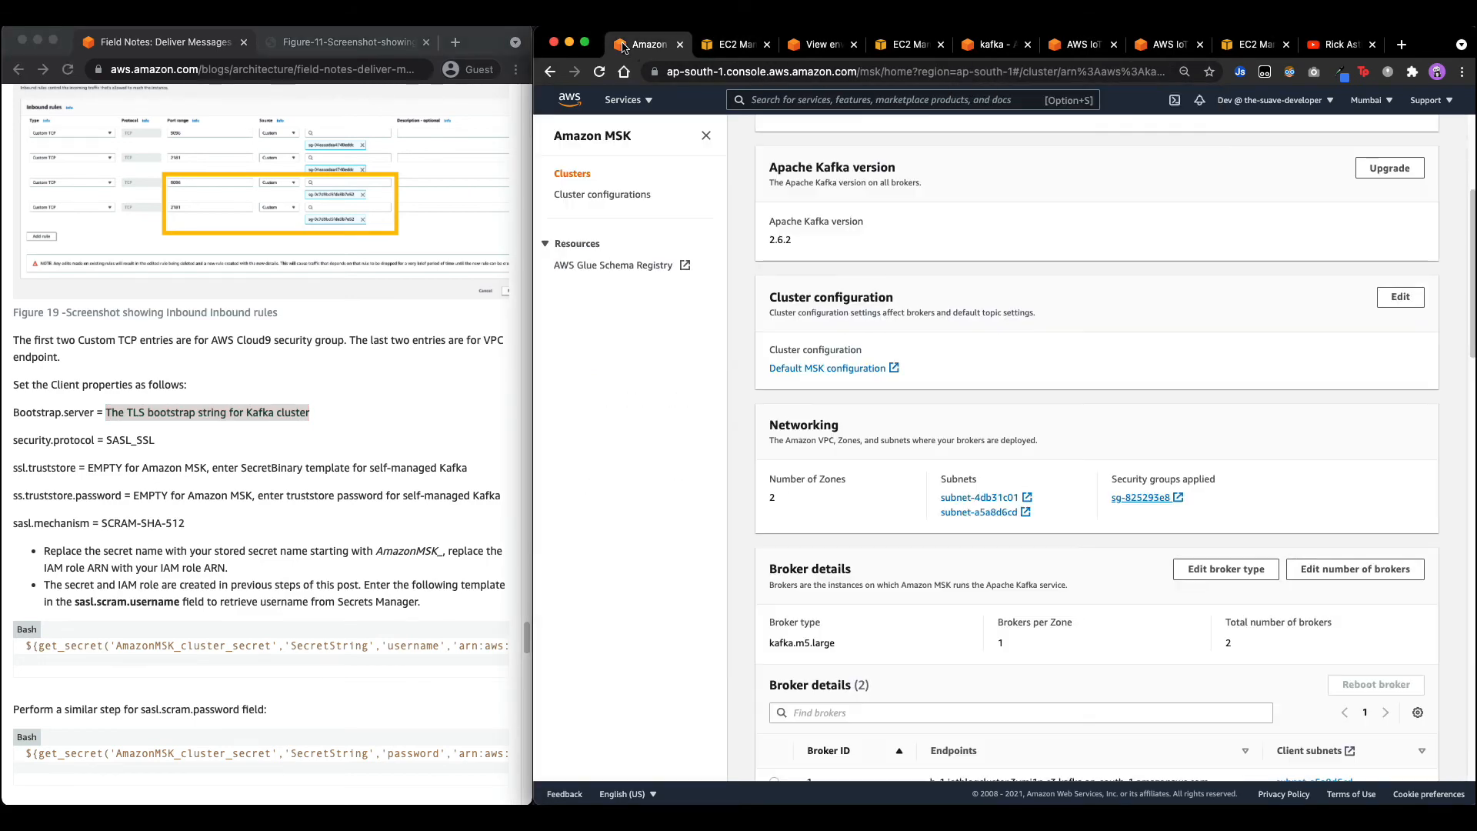
scroll(946, 392, "up", 5)
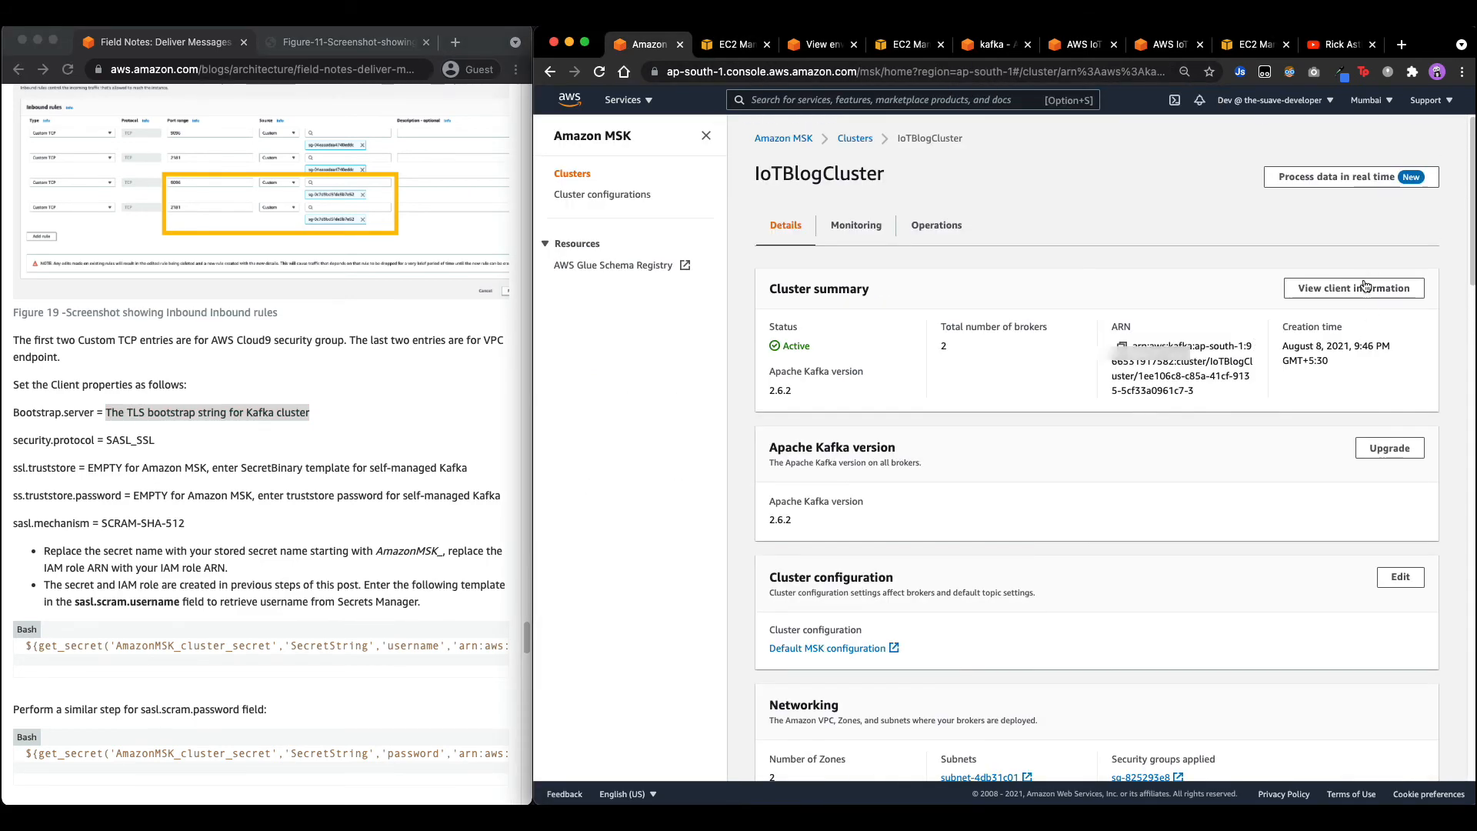
left_click(1356, 288)
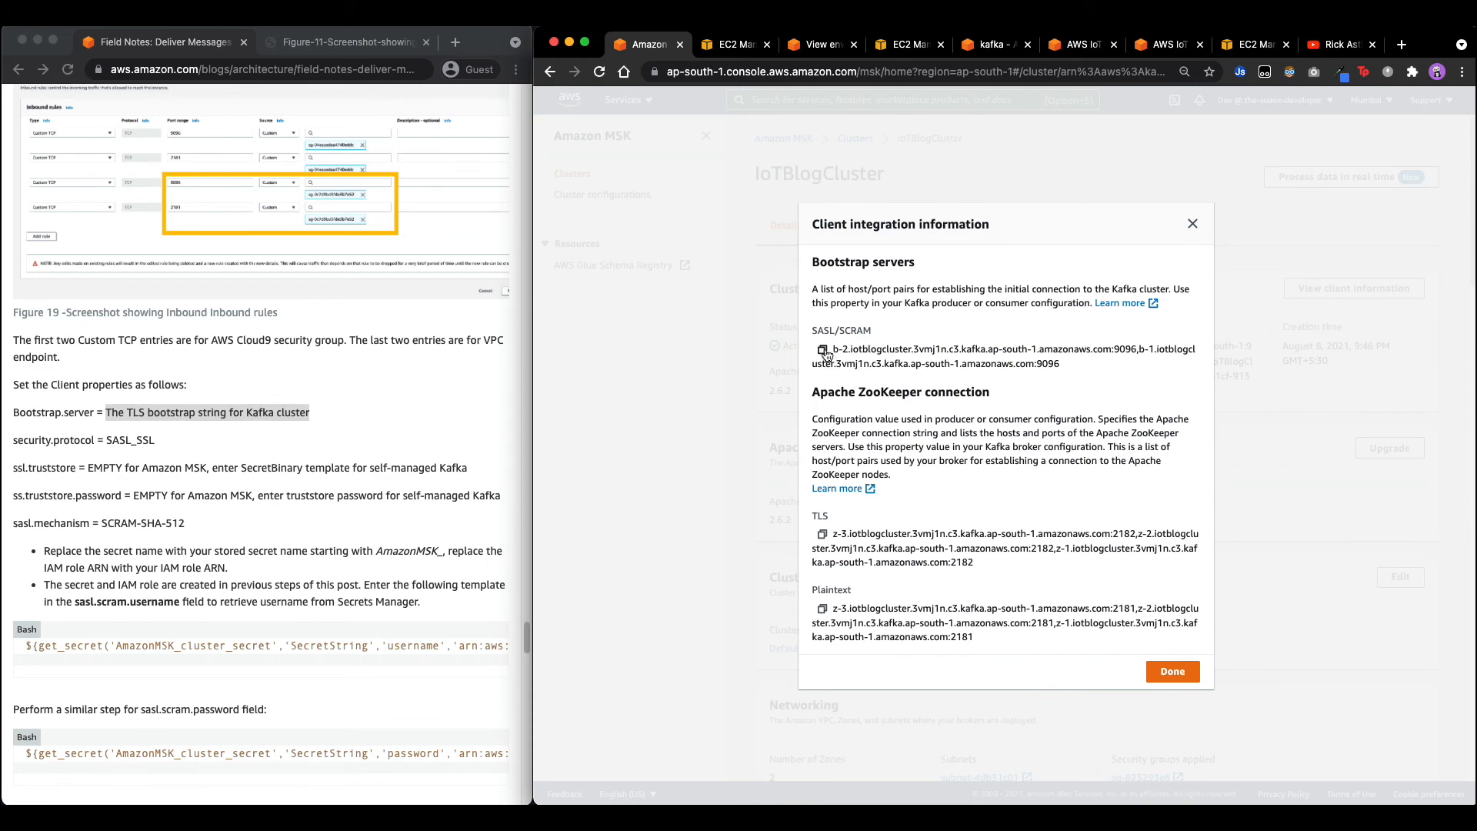
left_click(823, 350)
Return to the Kafka rule form and select the bootstrap.servers field.
left_click(910, 45)
left_click(823, 45)
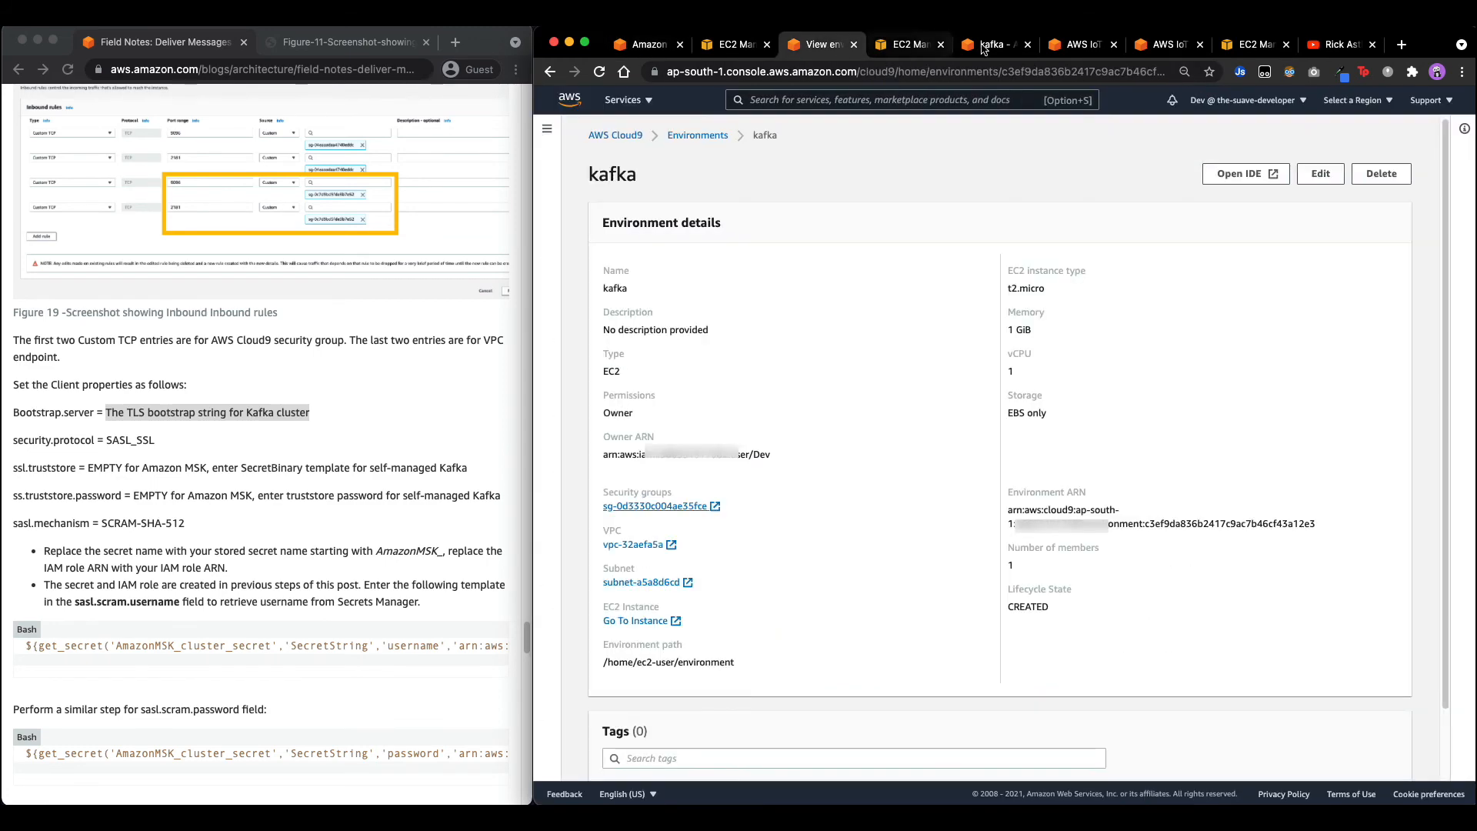
left_click(1065, 46)
left_click(879, 333)
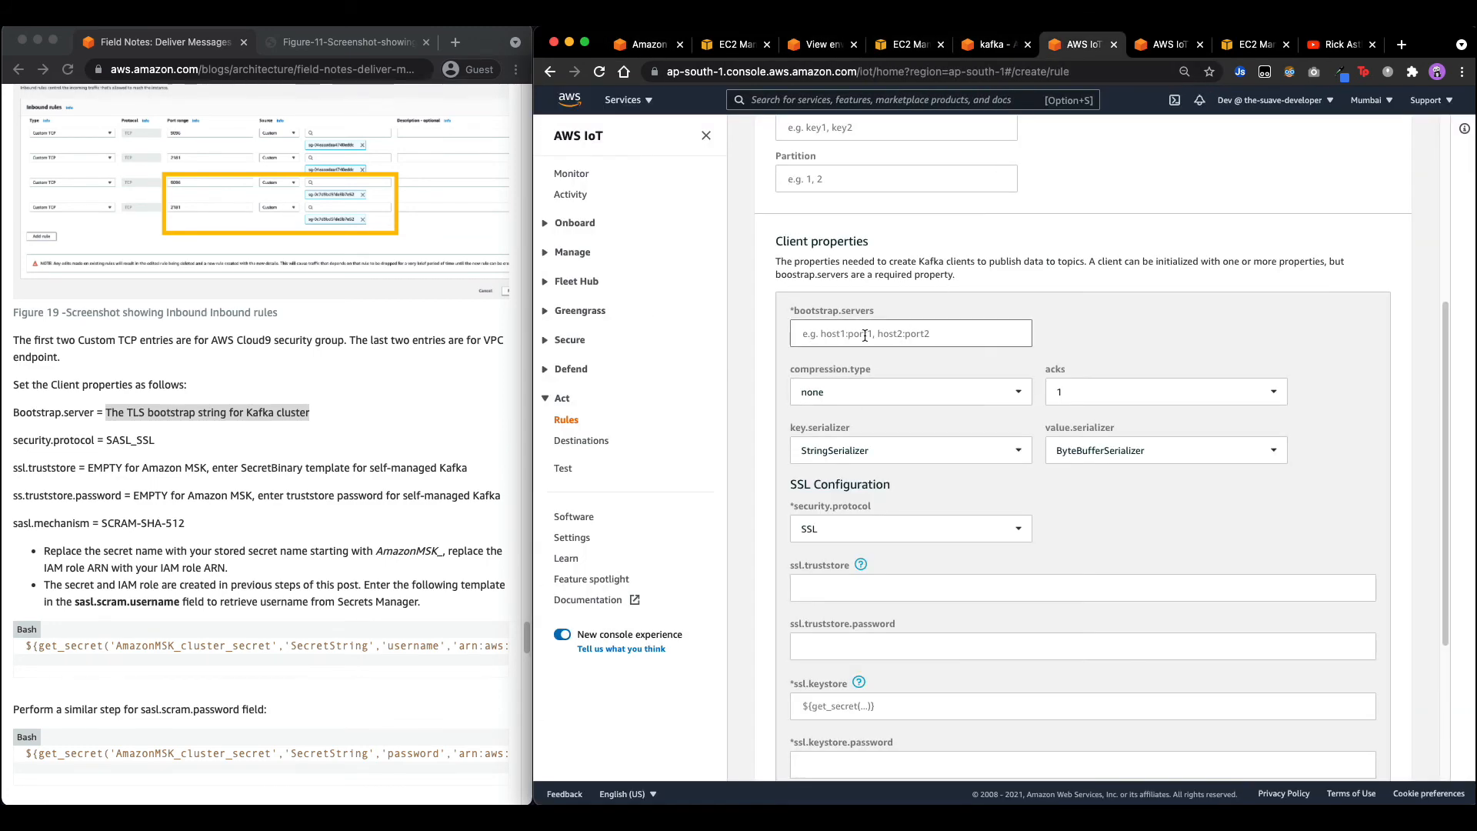
Paste the SASL/SCRAM bootstrap string into bootstrap.servers.
key("super+v")
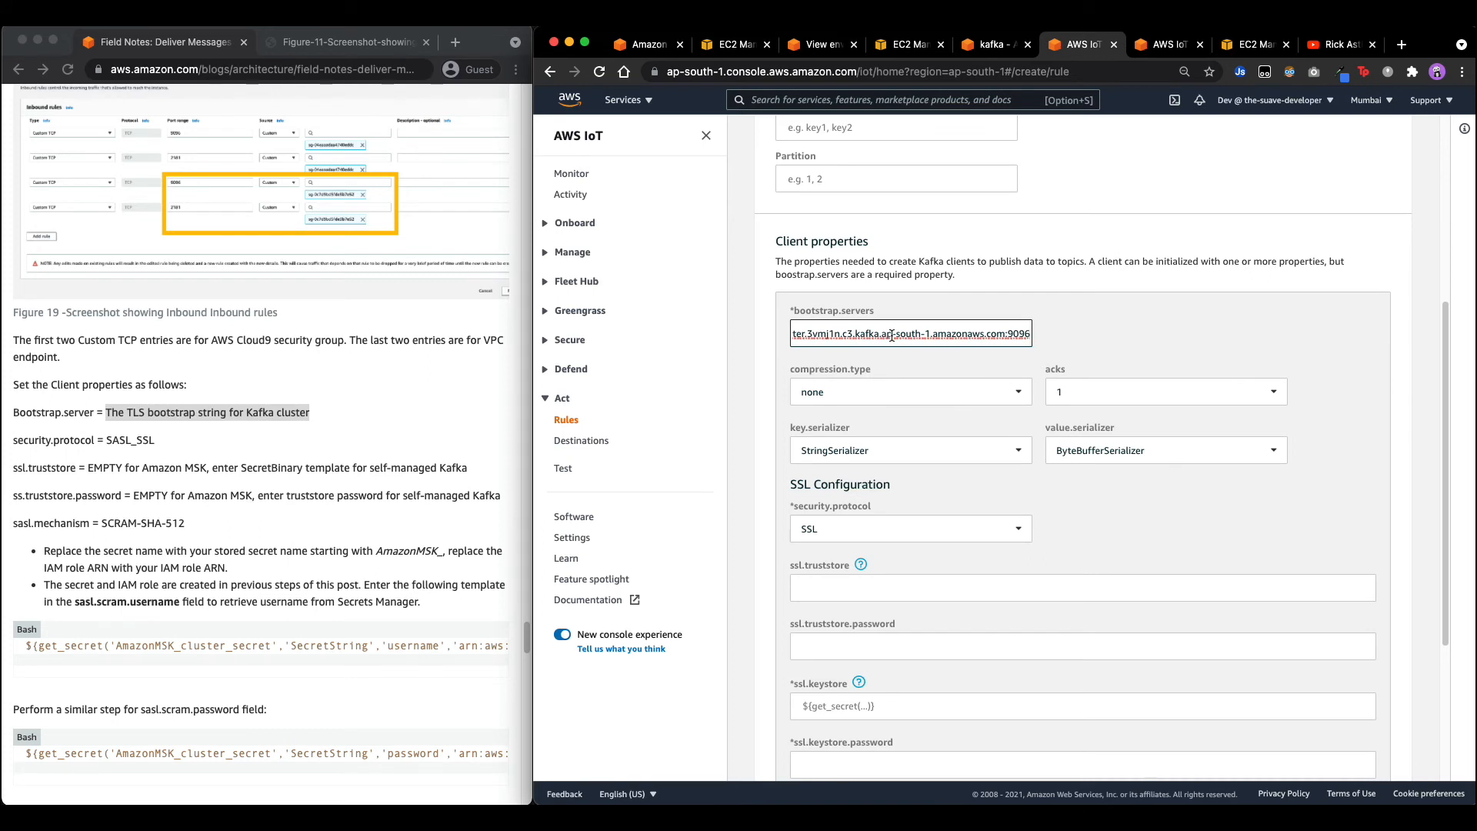
scroll(892, 335, "left", 5)
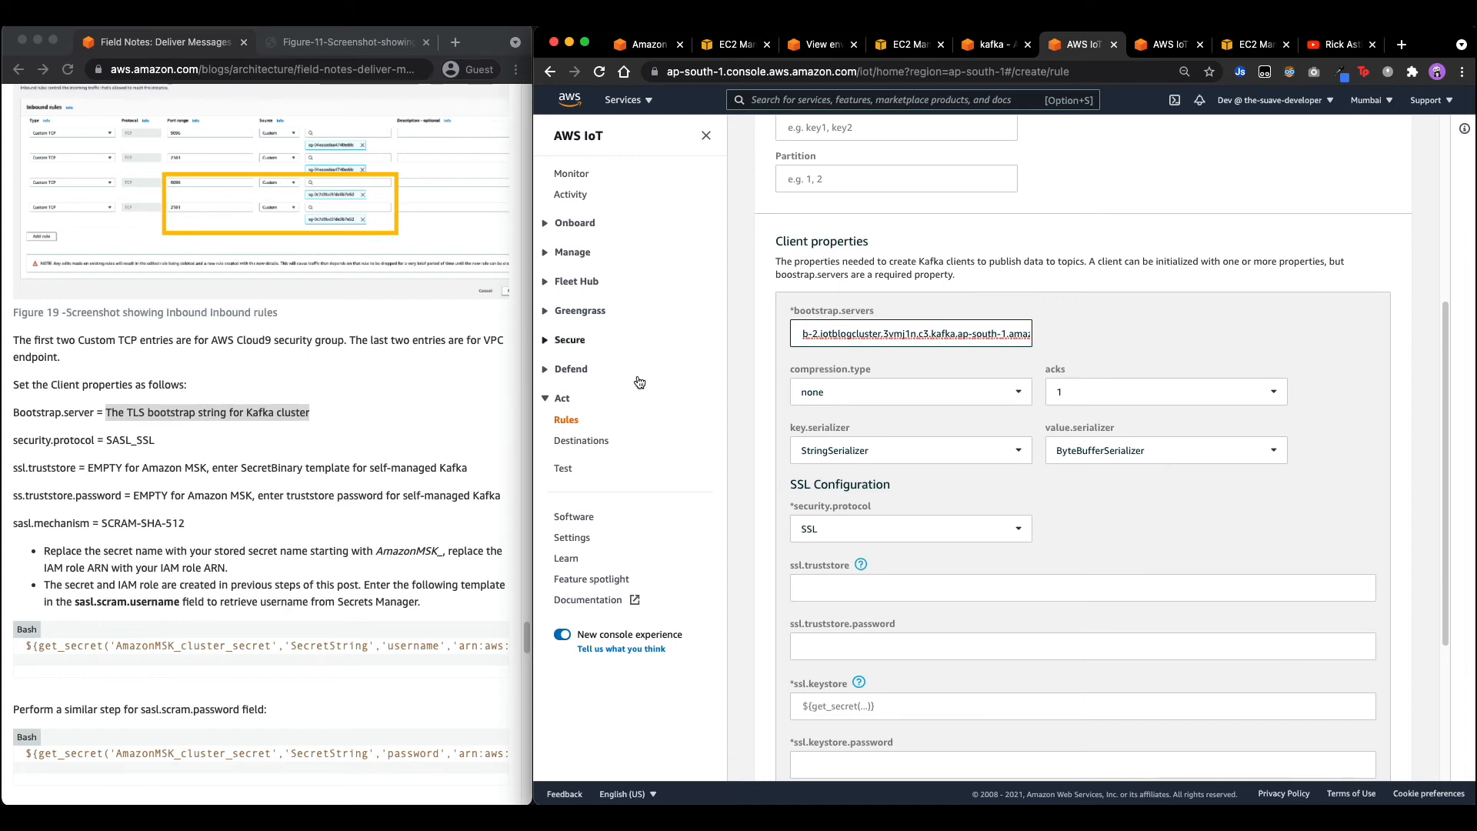
left_click(114, 446)
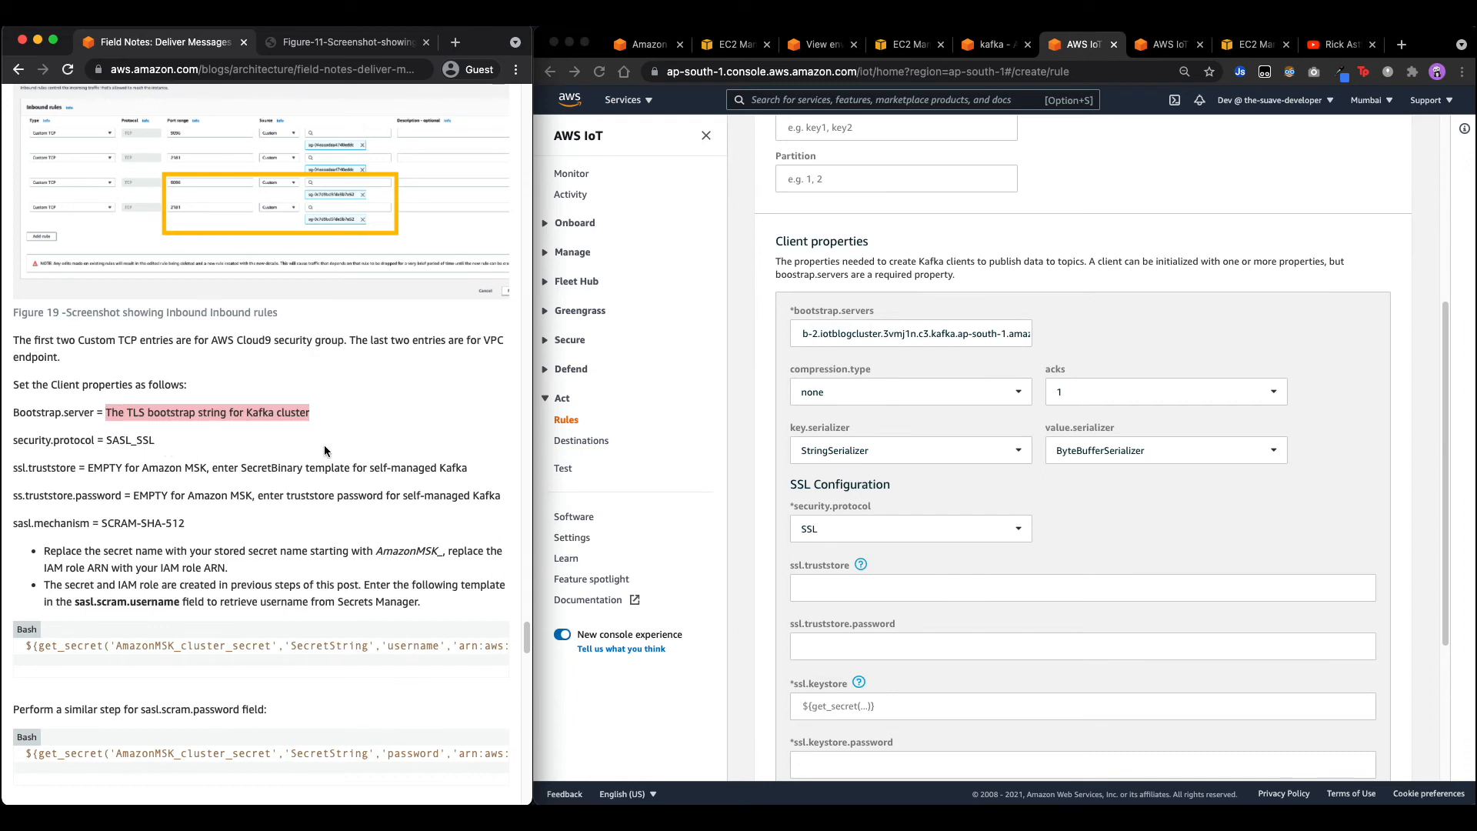
Change security.protocol from SSL to SASL_SSL.
scroll(904, 434, "down", 3)
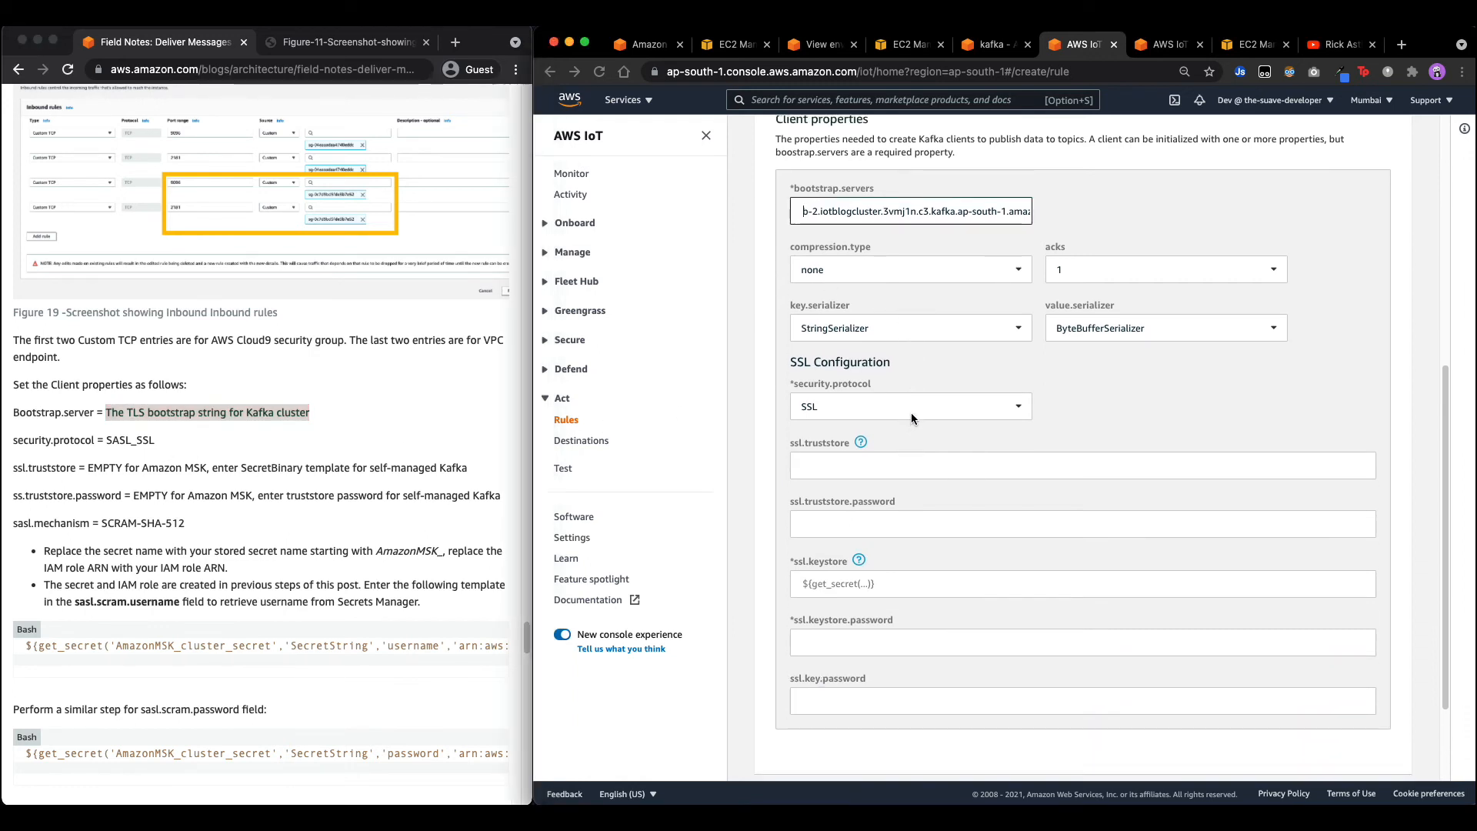
left_click(911, 408)
left_click(928, 446)
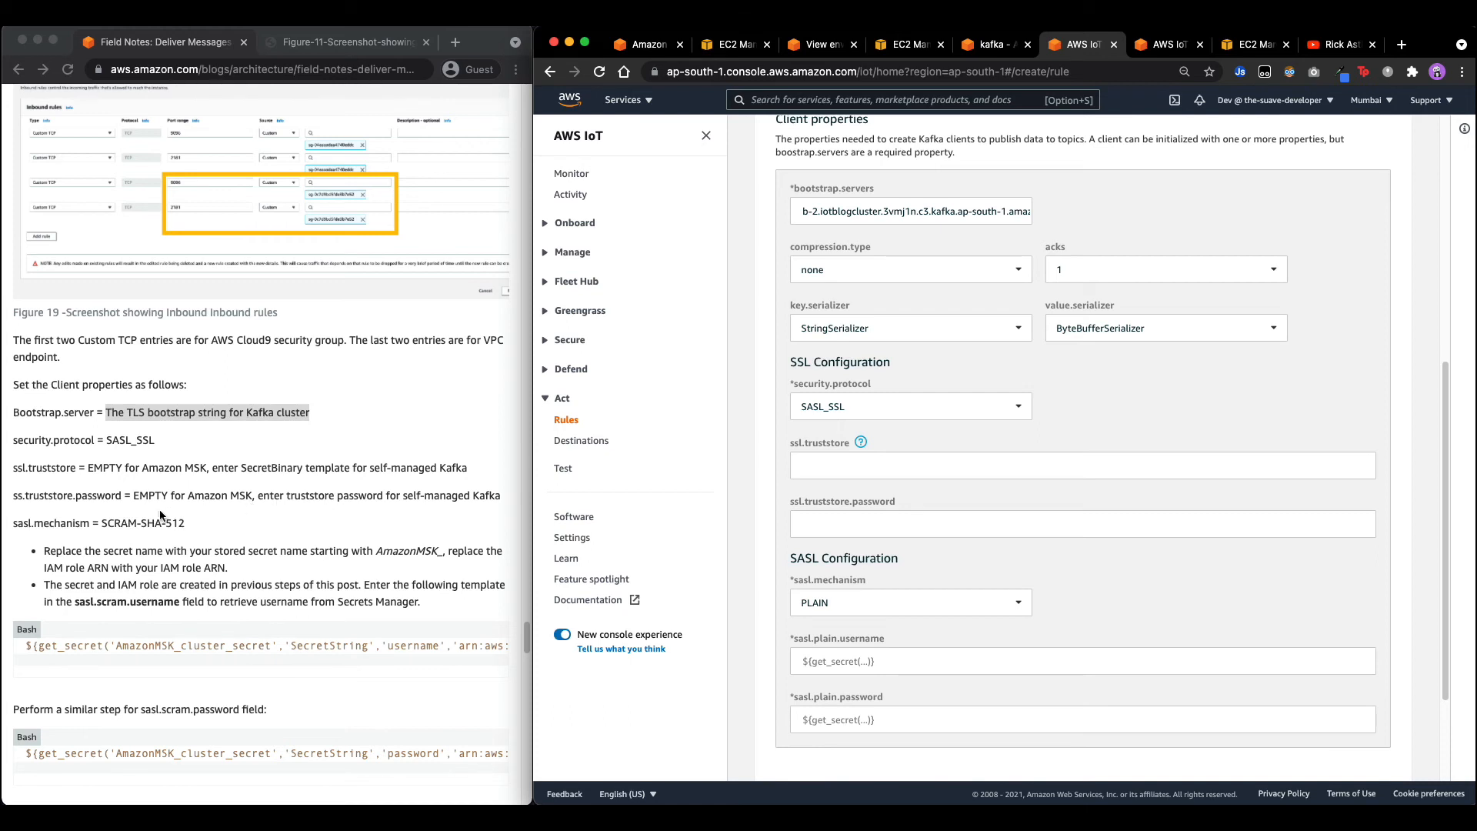
scroll(797, 573, "down", 3)
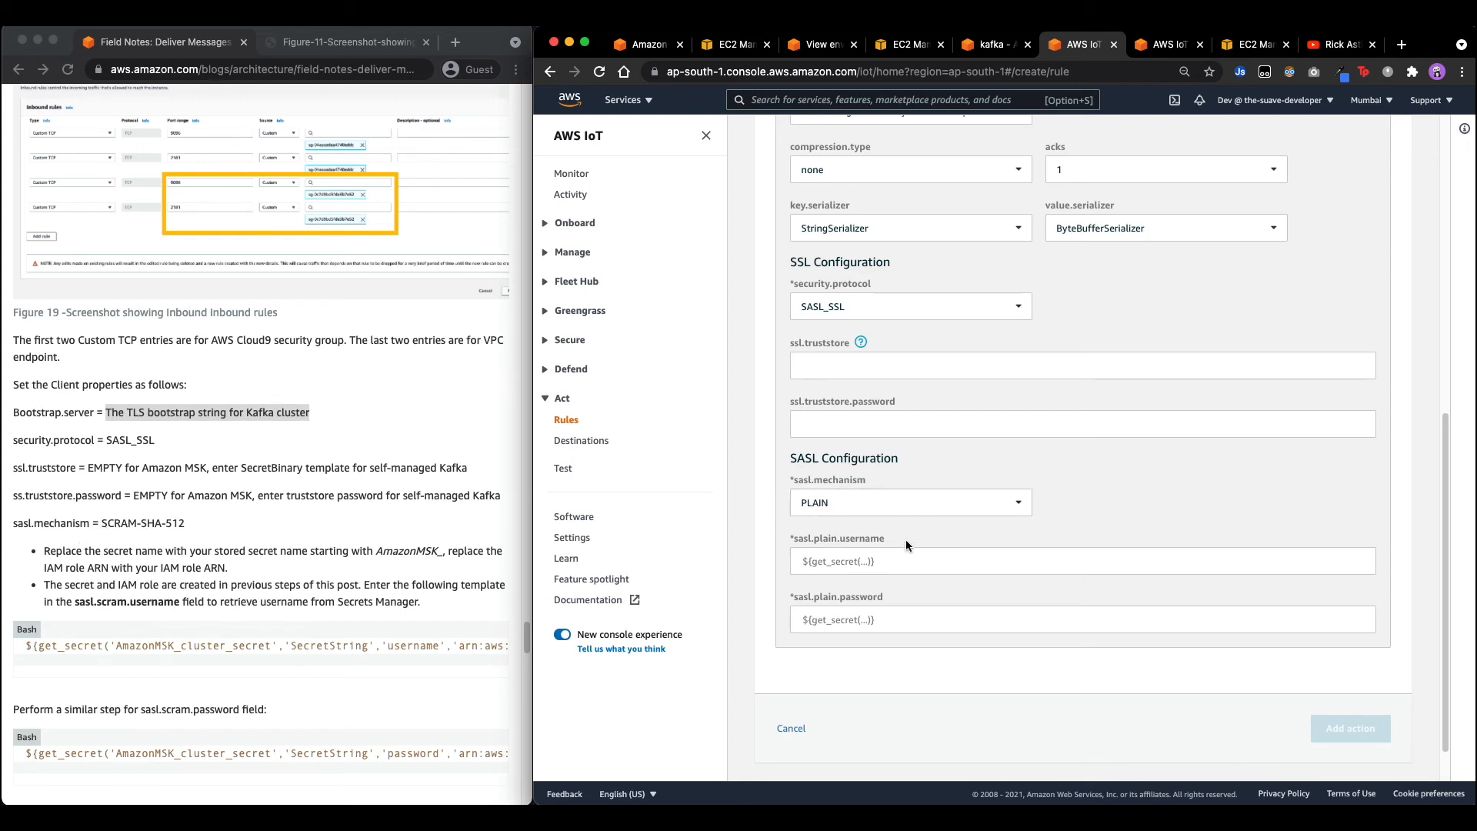
Set the Kafka action's sasl.mechanism to SCRAM-SHA-512.
left_click(886, 506)
left_click(877, 559)
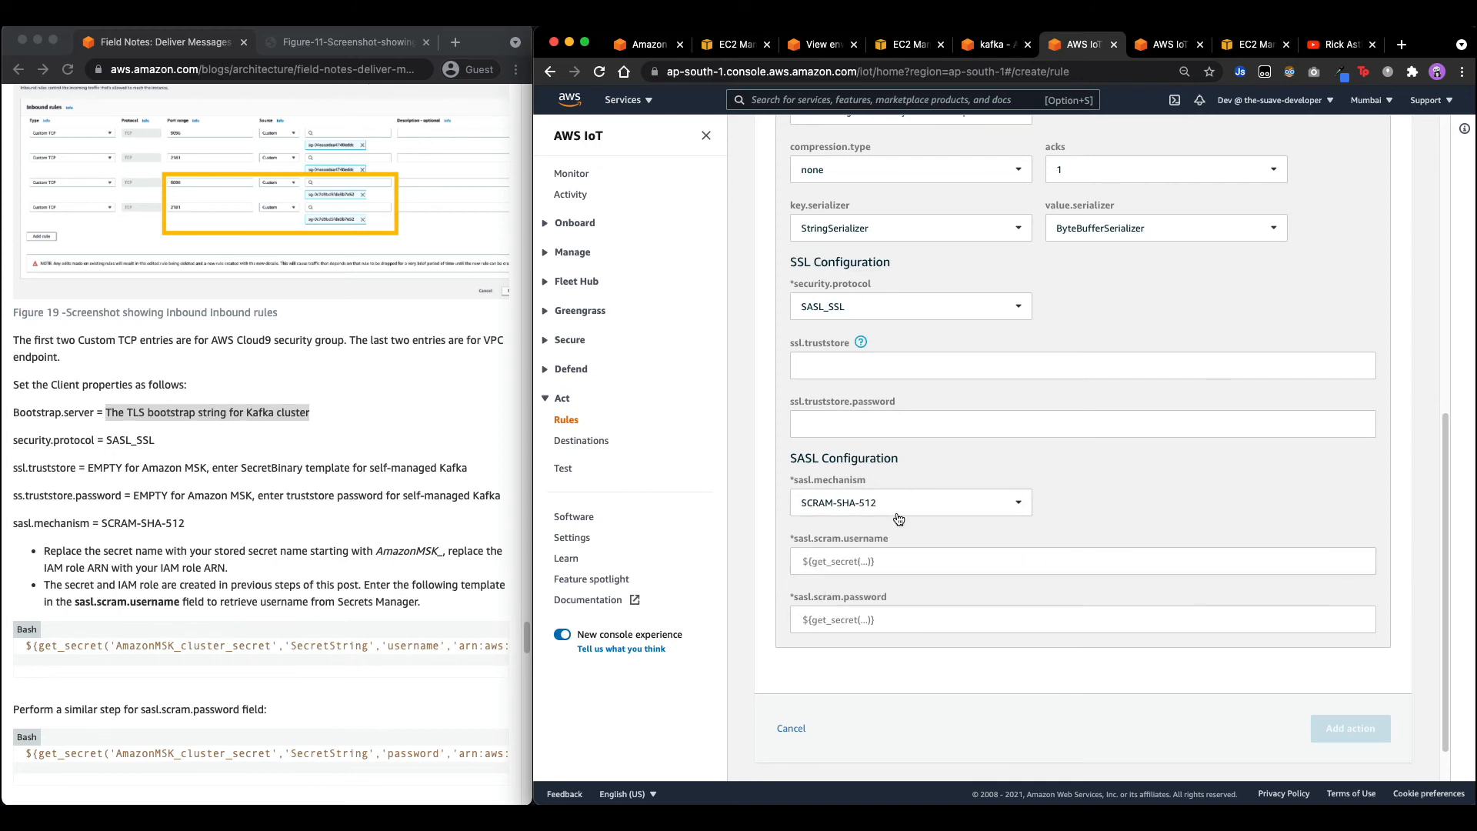
scroll(327, 538, "down", 1)
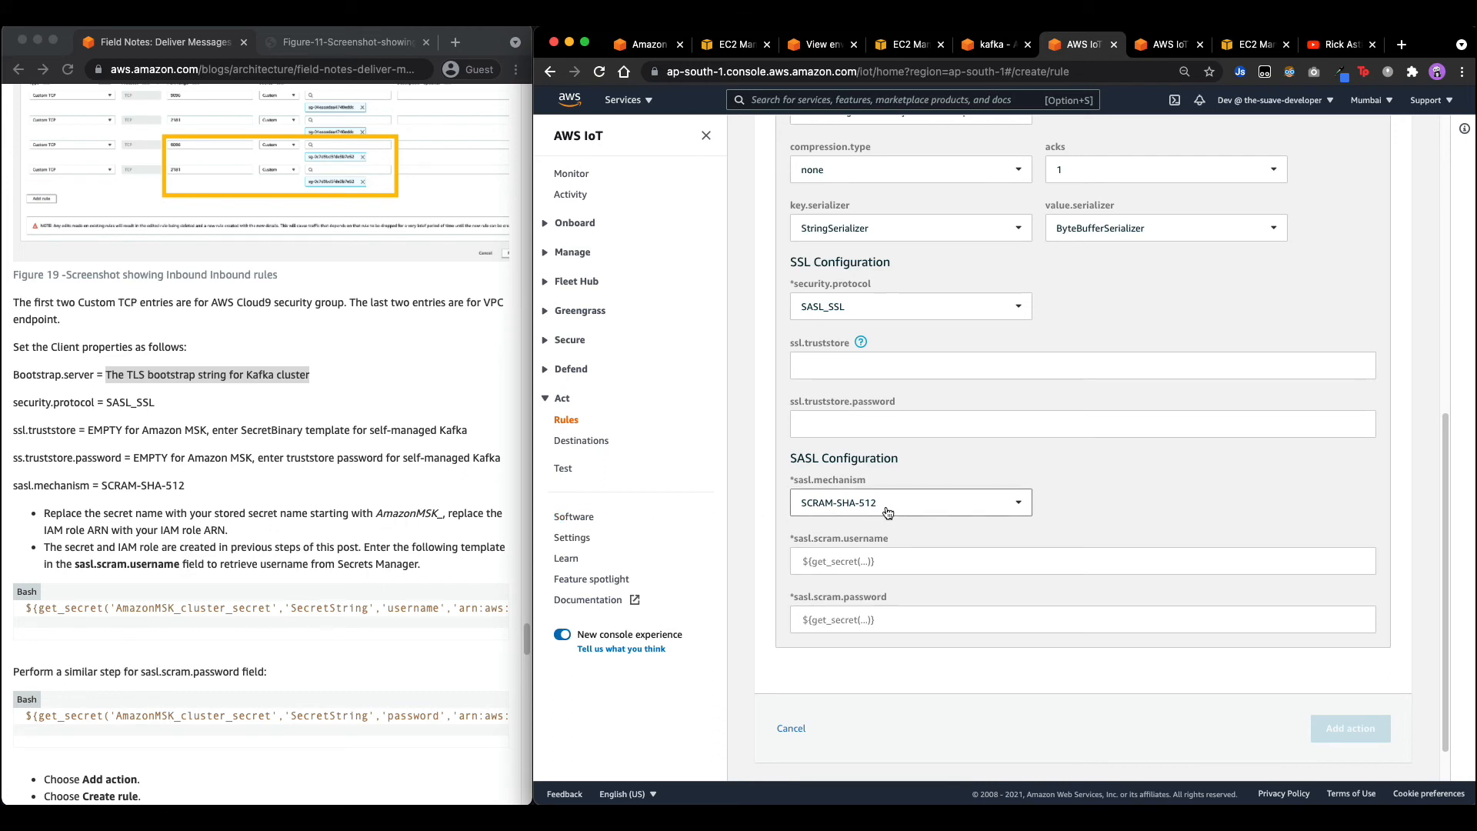
left_click(850, 560)
left_click(867, 561)
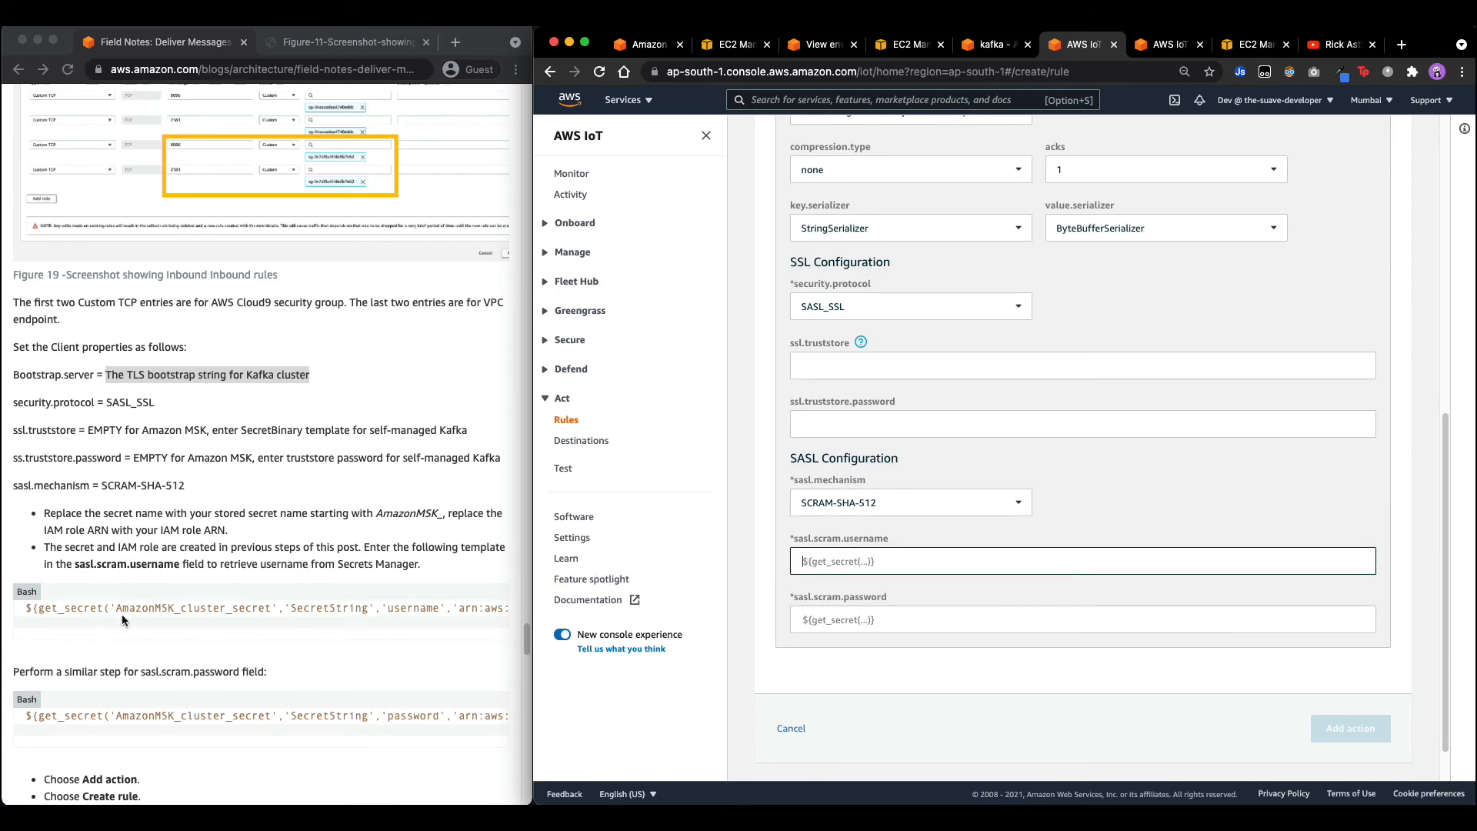
scroll(223, 615, "down", 3)
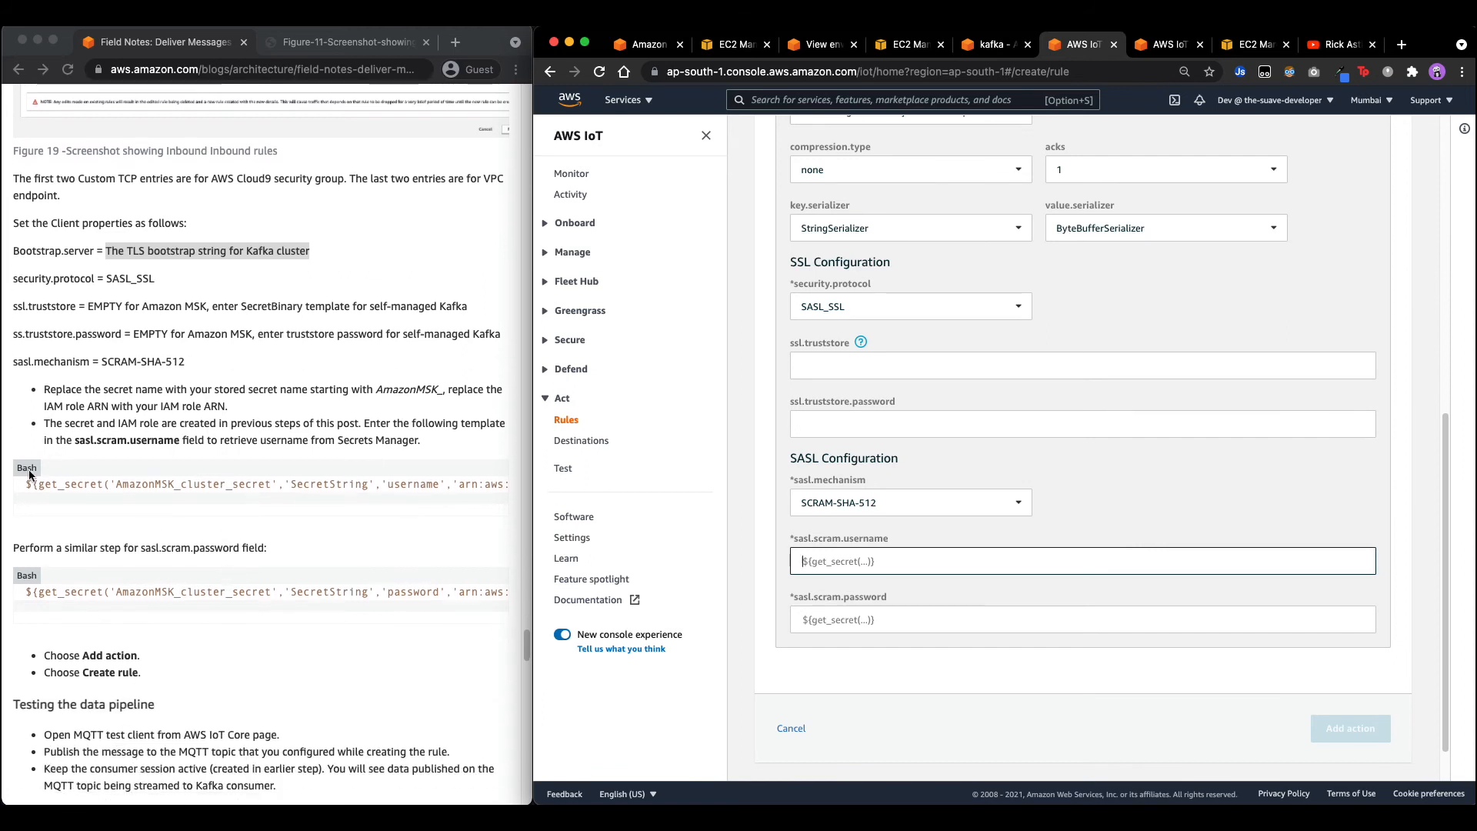
Paste the blog's username get_secret template into sasl.scram.username, replacing the wrongly pasted bootstrap string.
left_click(29, 475)
left_click_drag(29, 483, 552, 486)
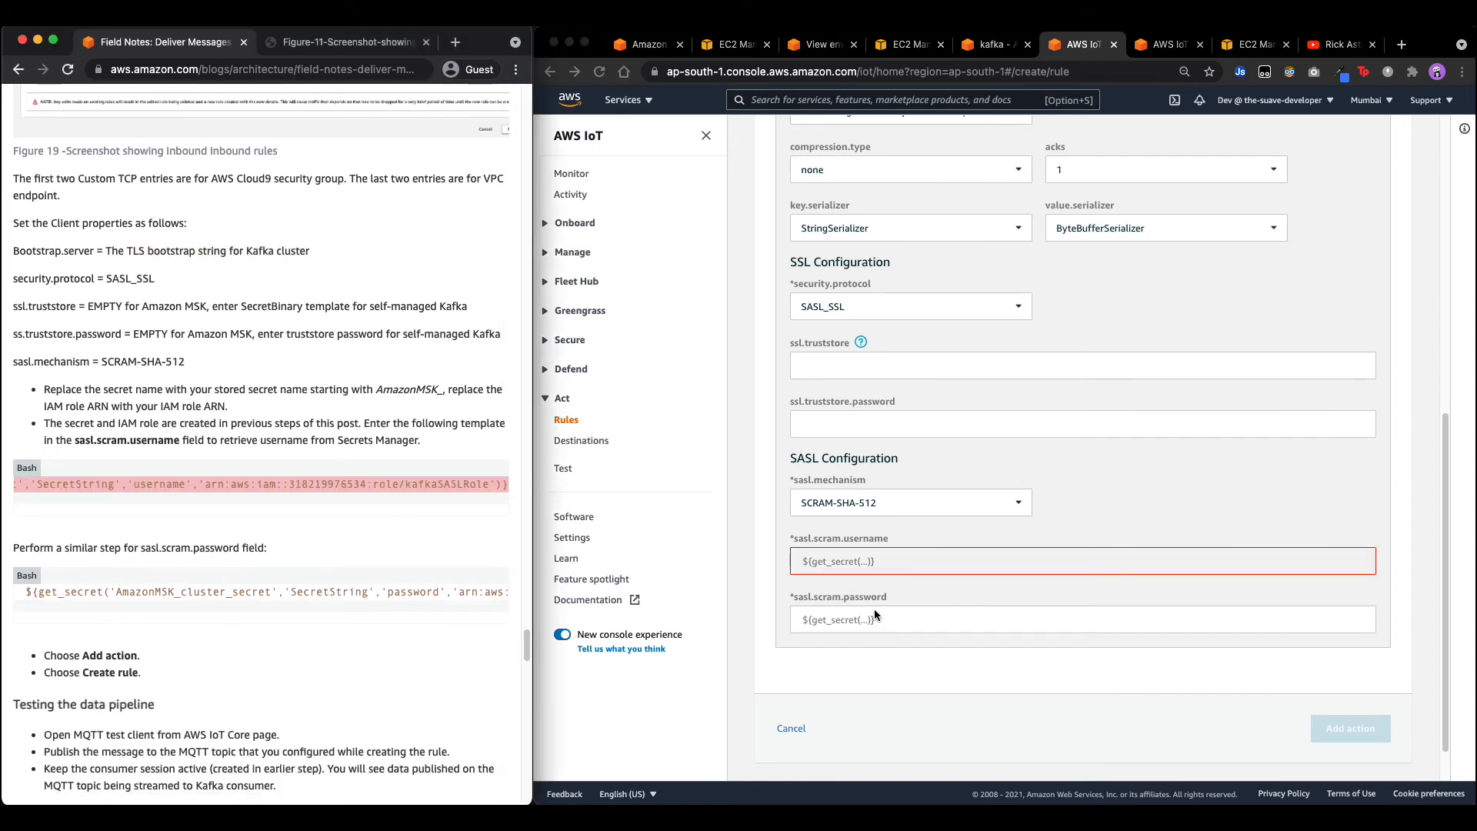
left_click(853, 555)
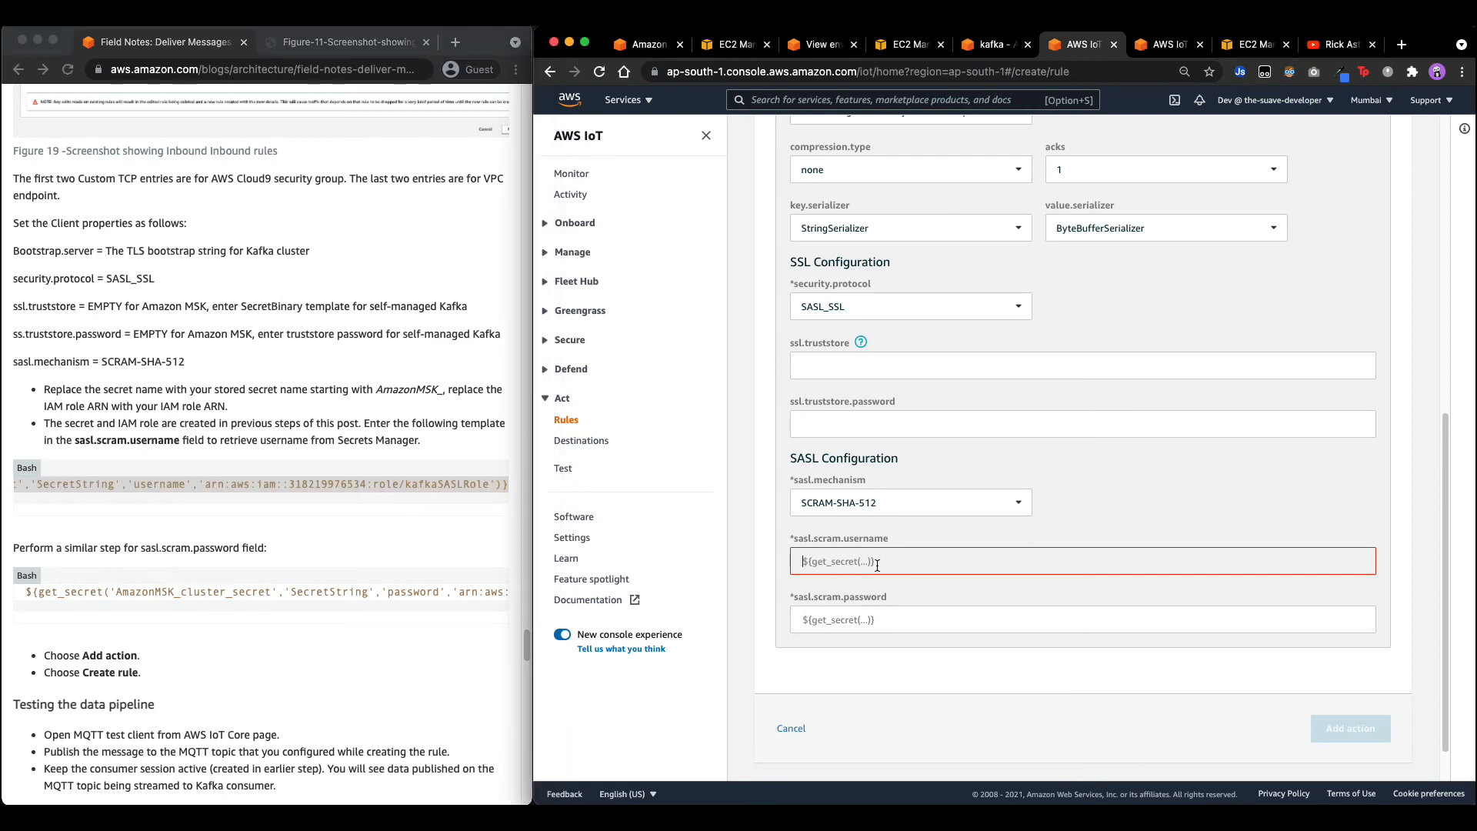
key("super+v")
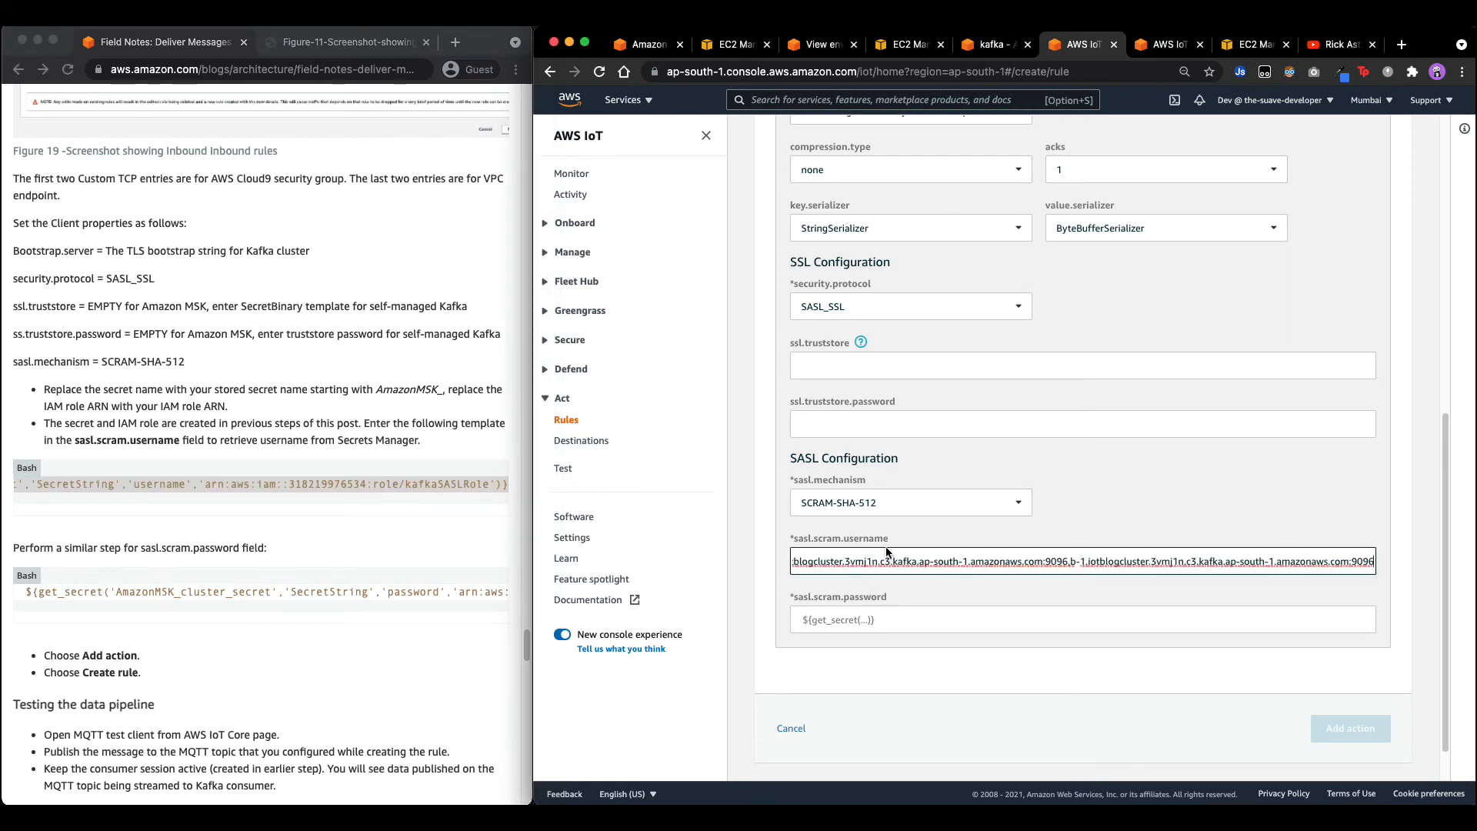
left_click_drag(1306, 564, 1270, 568)
left_click(1298, 564)
left_click_drag(225, 483, 623, 490)
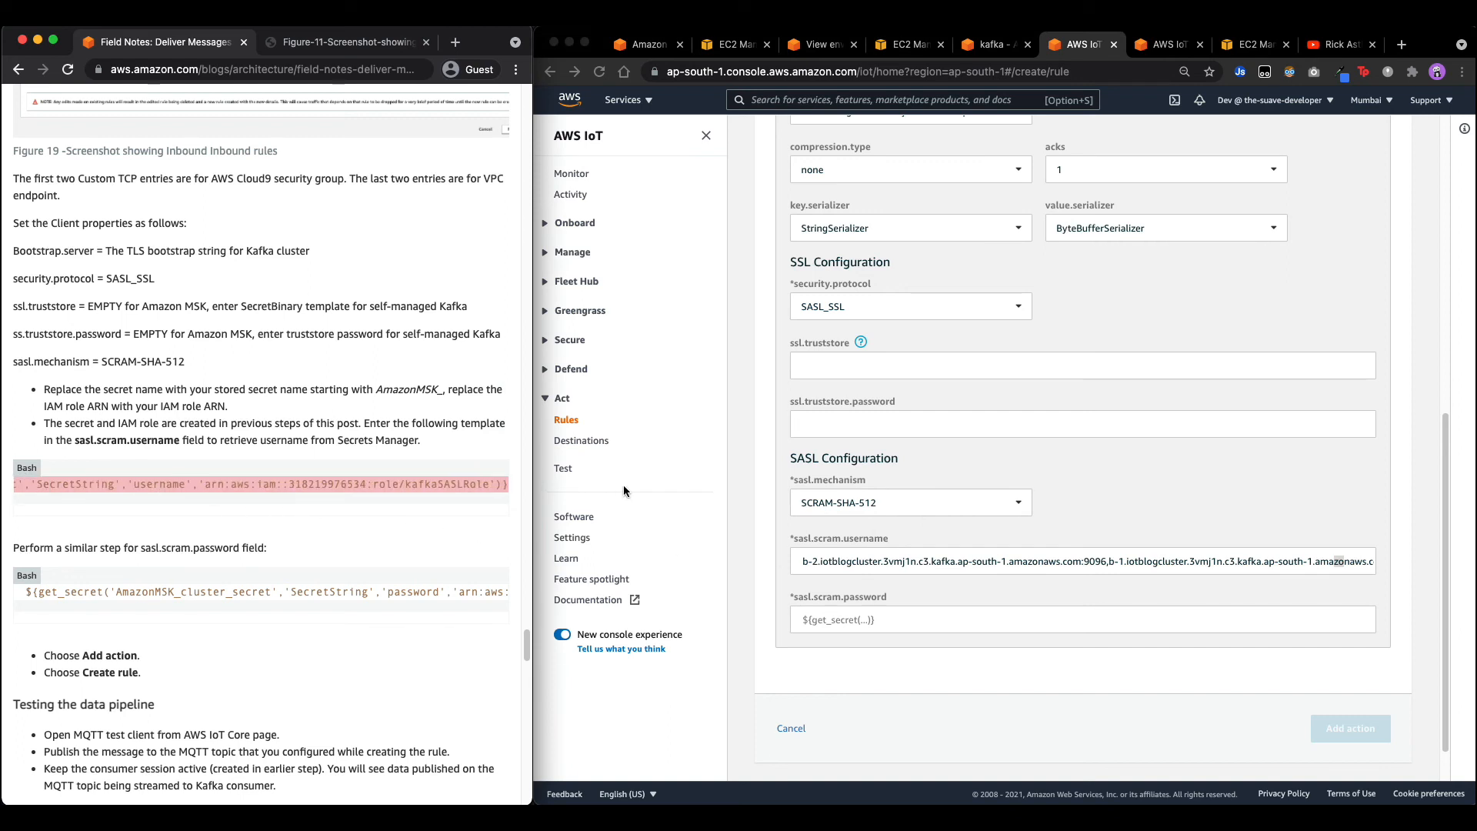
left_click(1052, 563)
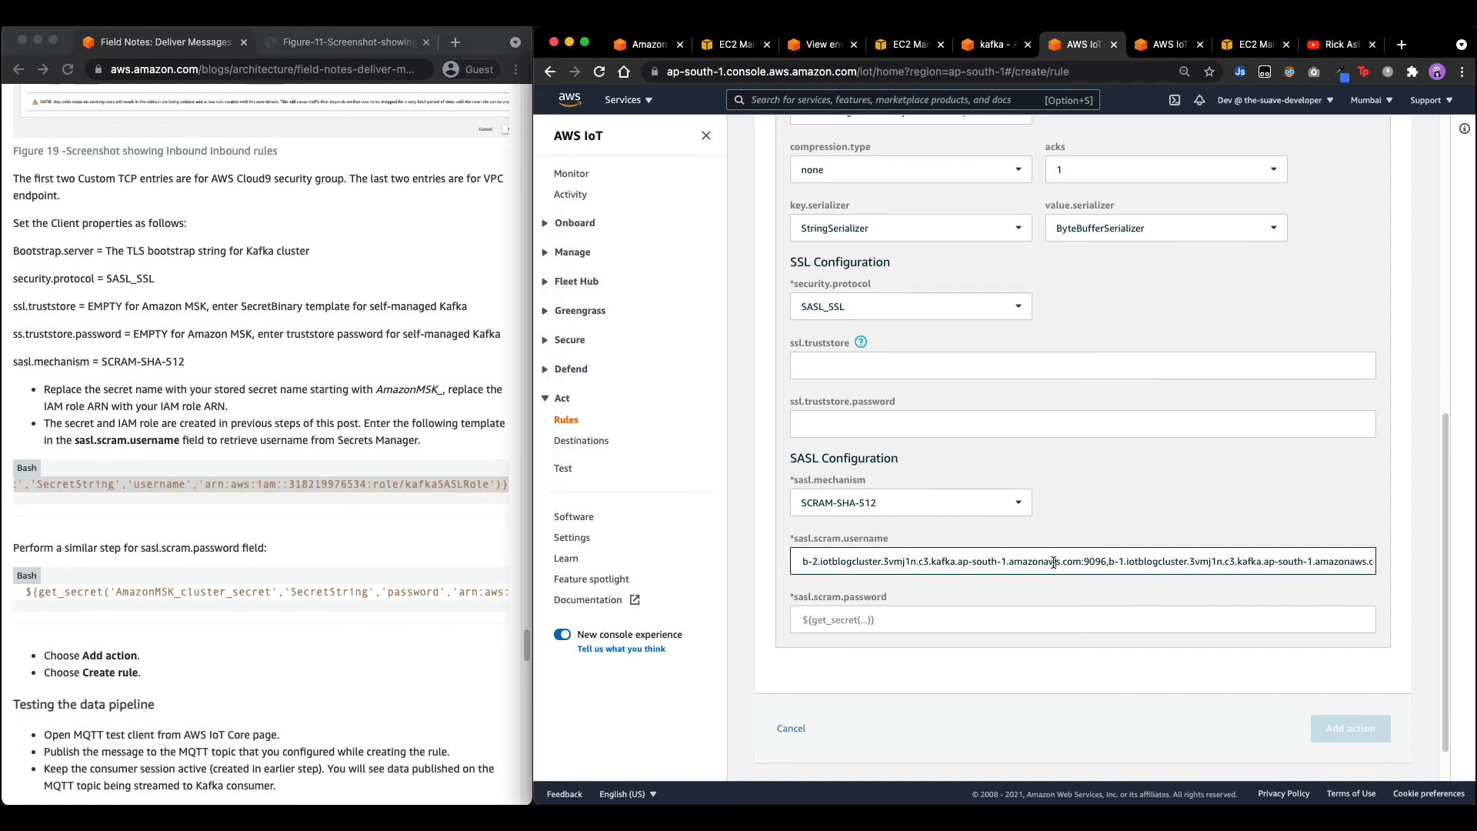
key("super+a")
key("super+v")
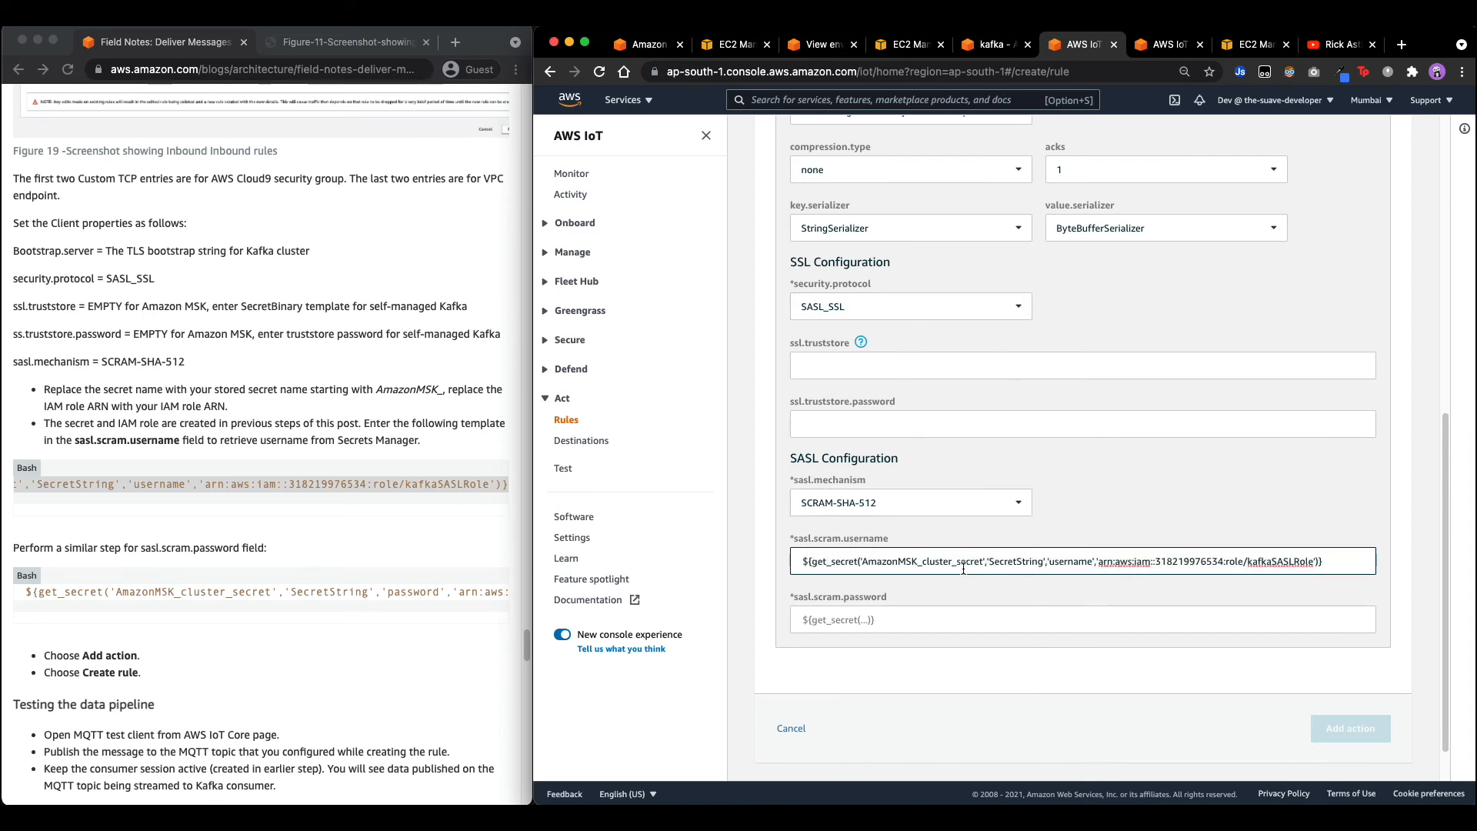
Replace AmazonMSK_cluster_secret in the username template with AmazonMSK_blog_secret copied from the MSK cluster's Associated secrets.
left_click(645, 44)
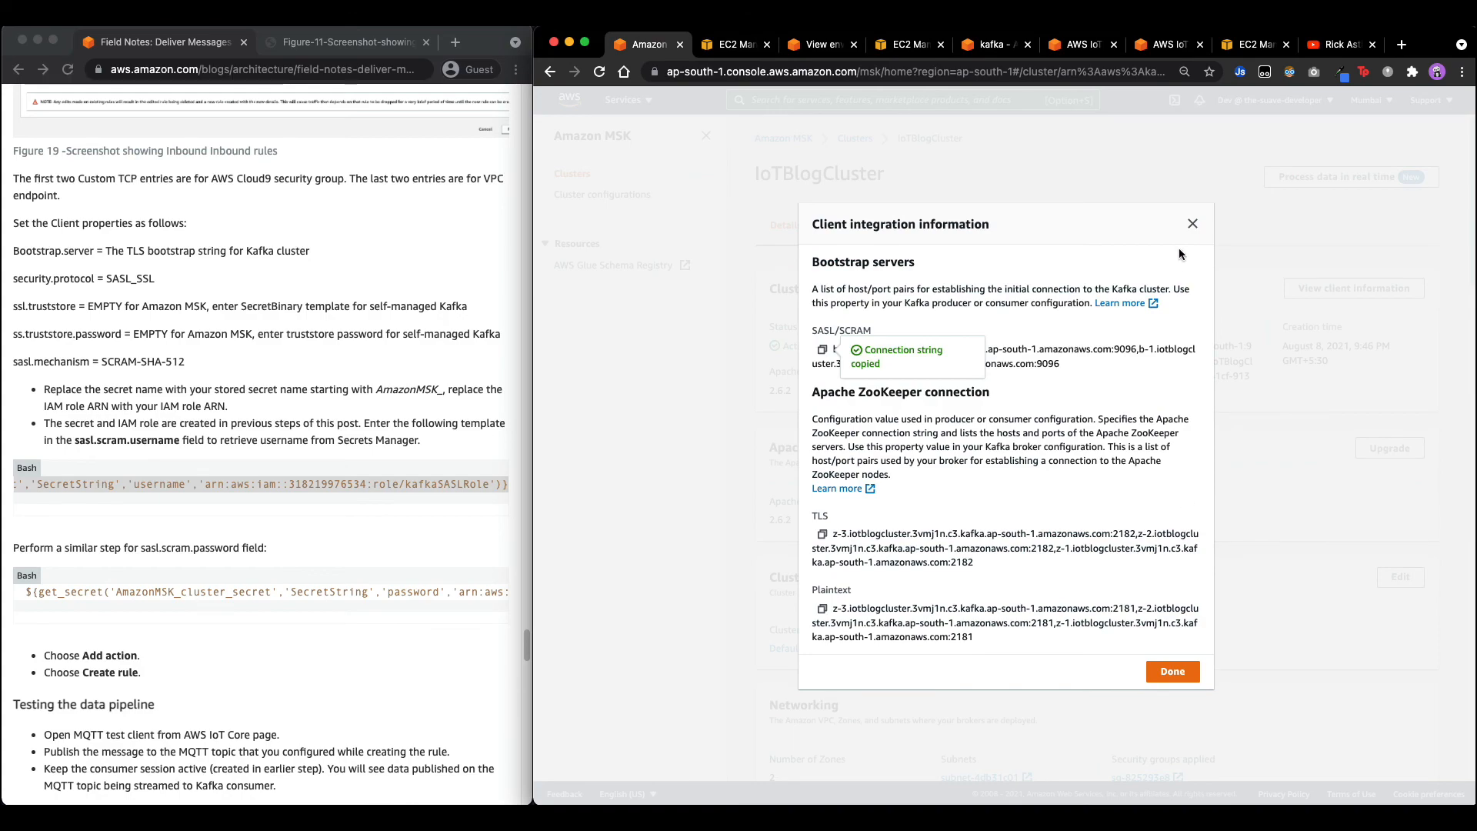
key("Escape")
scroll(1099, 328, "down", 10)
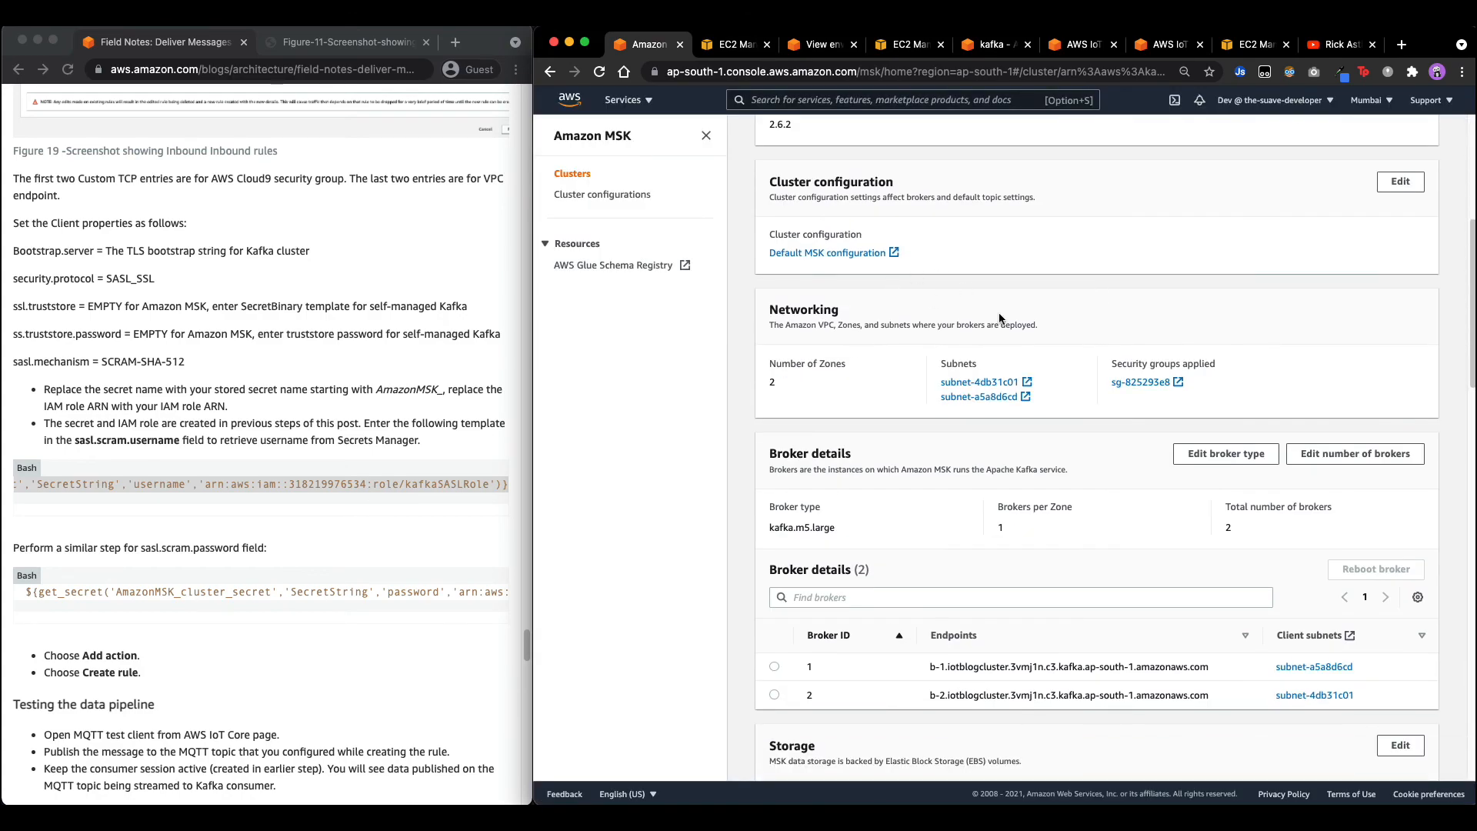
scroll(998, 314, "down", 10)
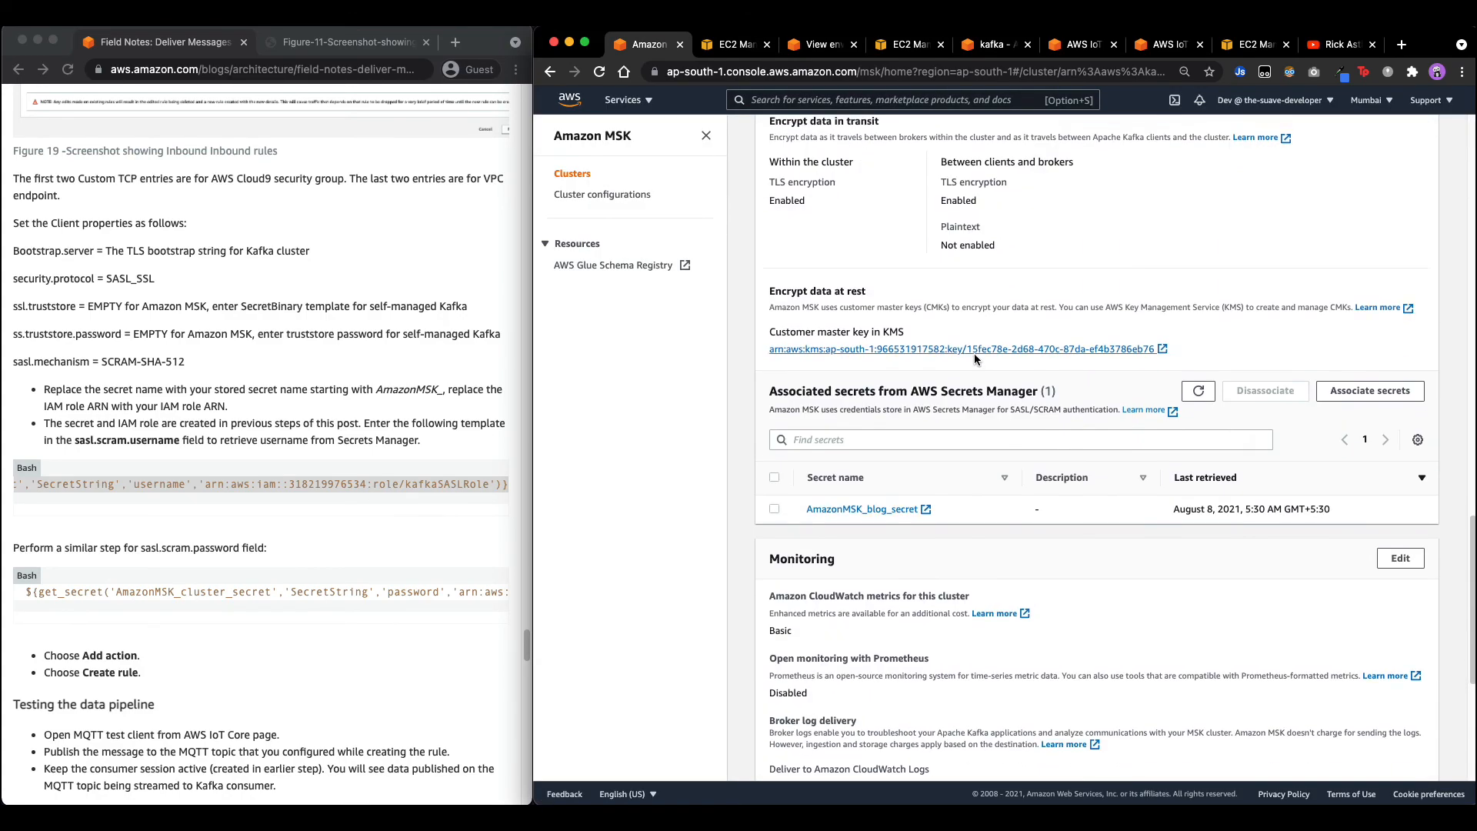
left_click_drag(801, 506, 921, 508)
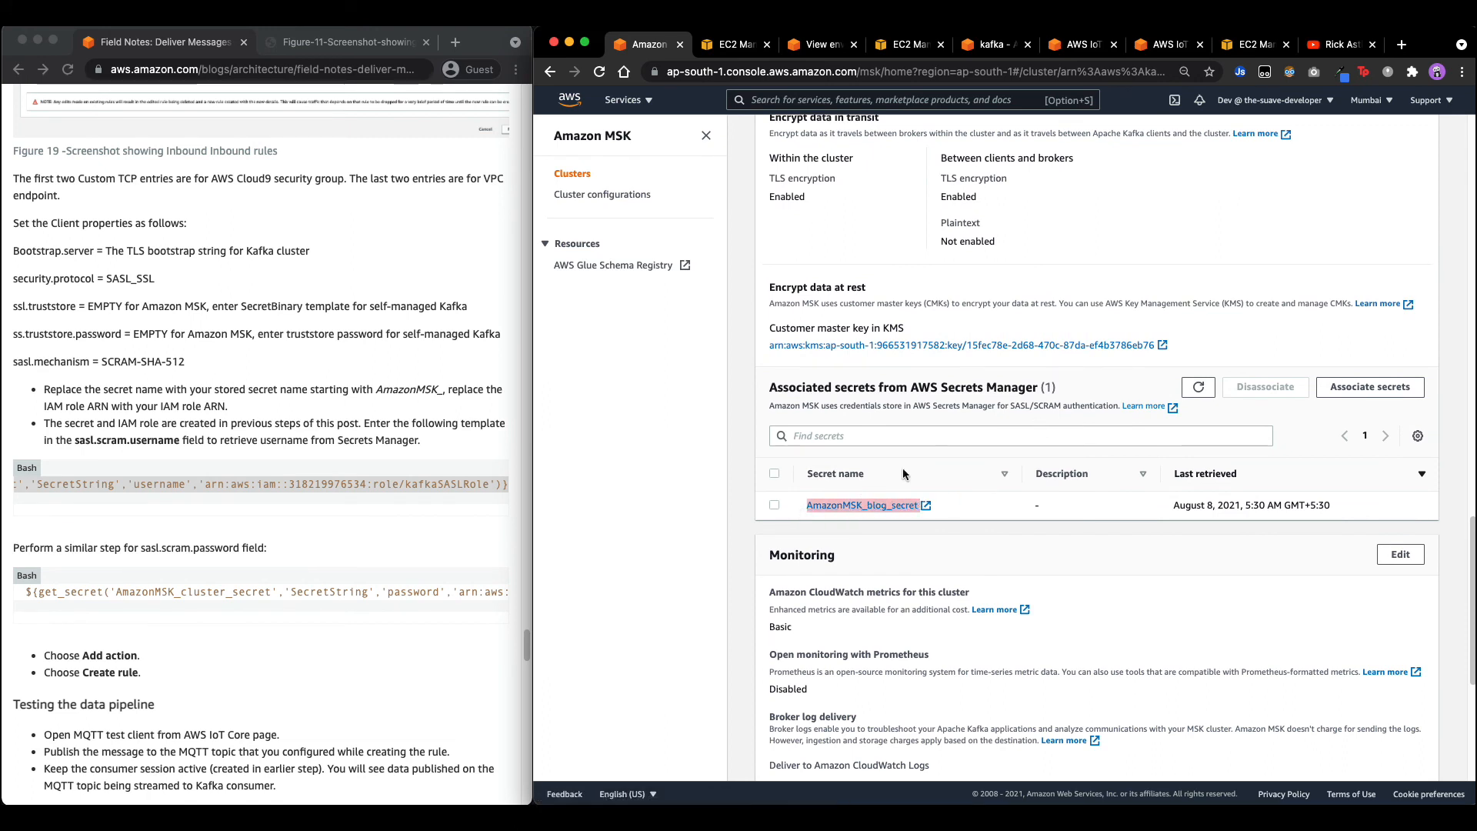
right_click(813, 508)
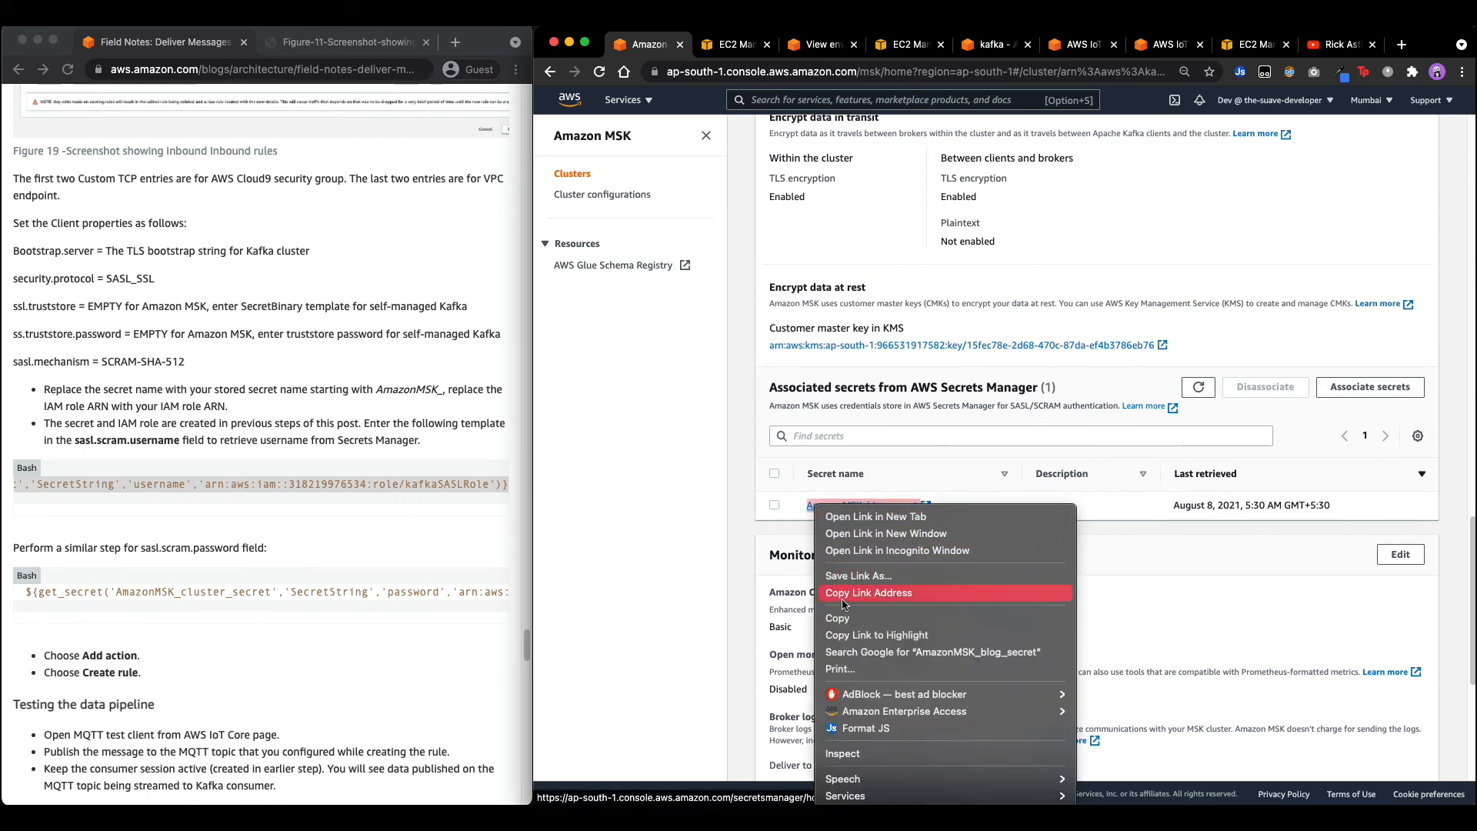
left_click(782, 531)
right_click(807, 502)
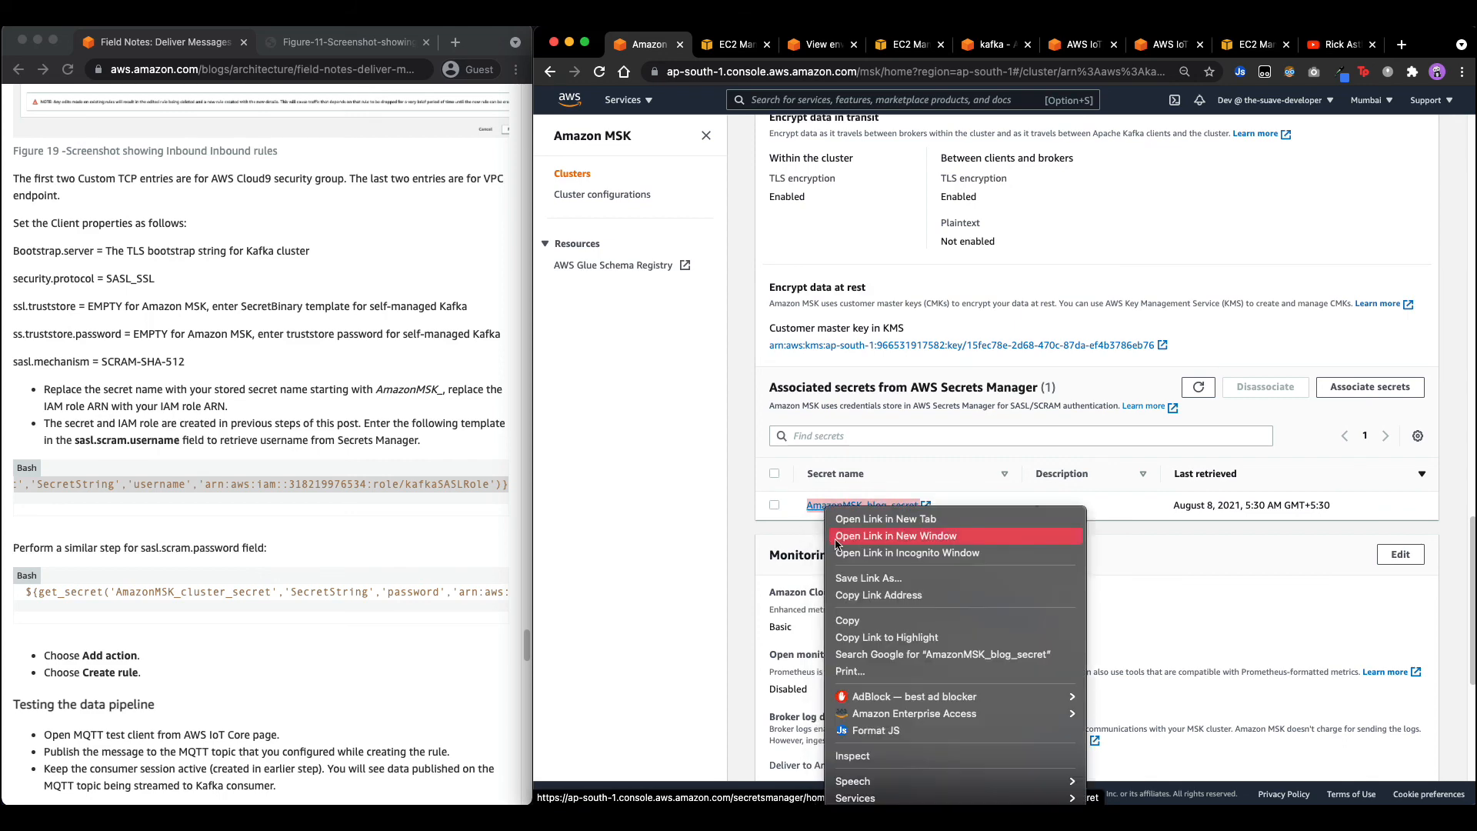
left_click(838, 617)
left_click(1087, 46)
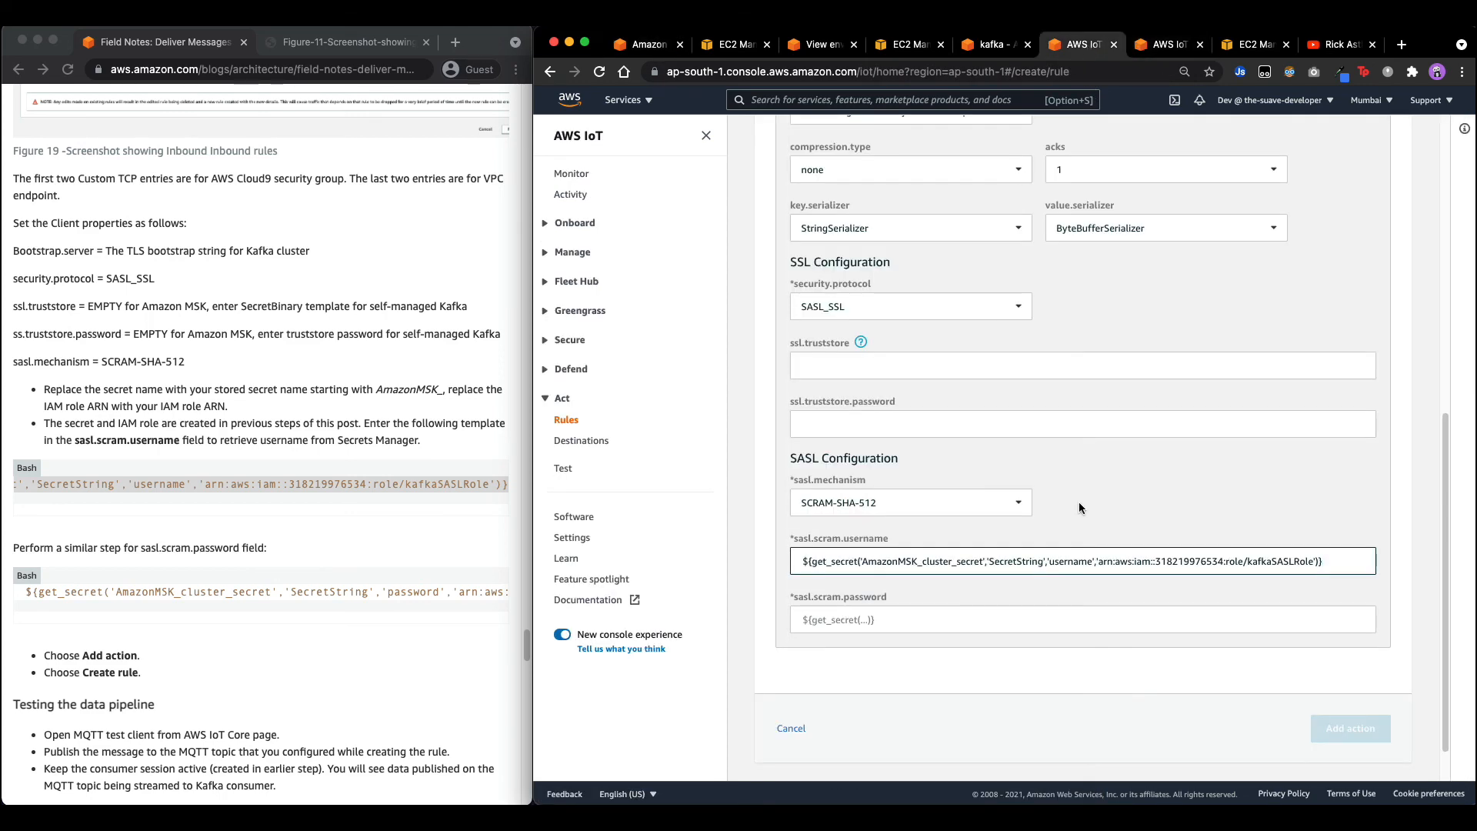
double_click(896, 562)
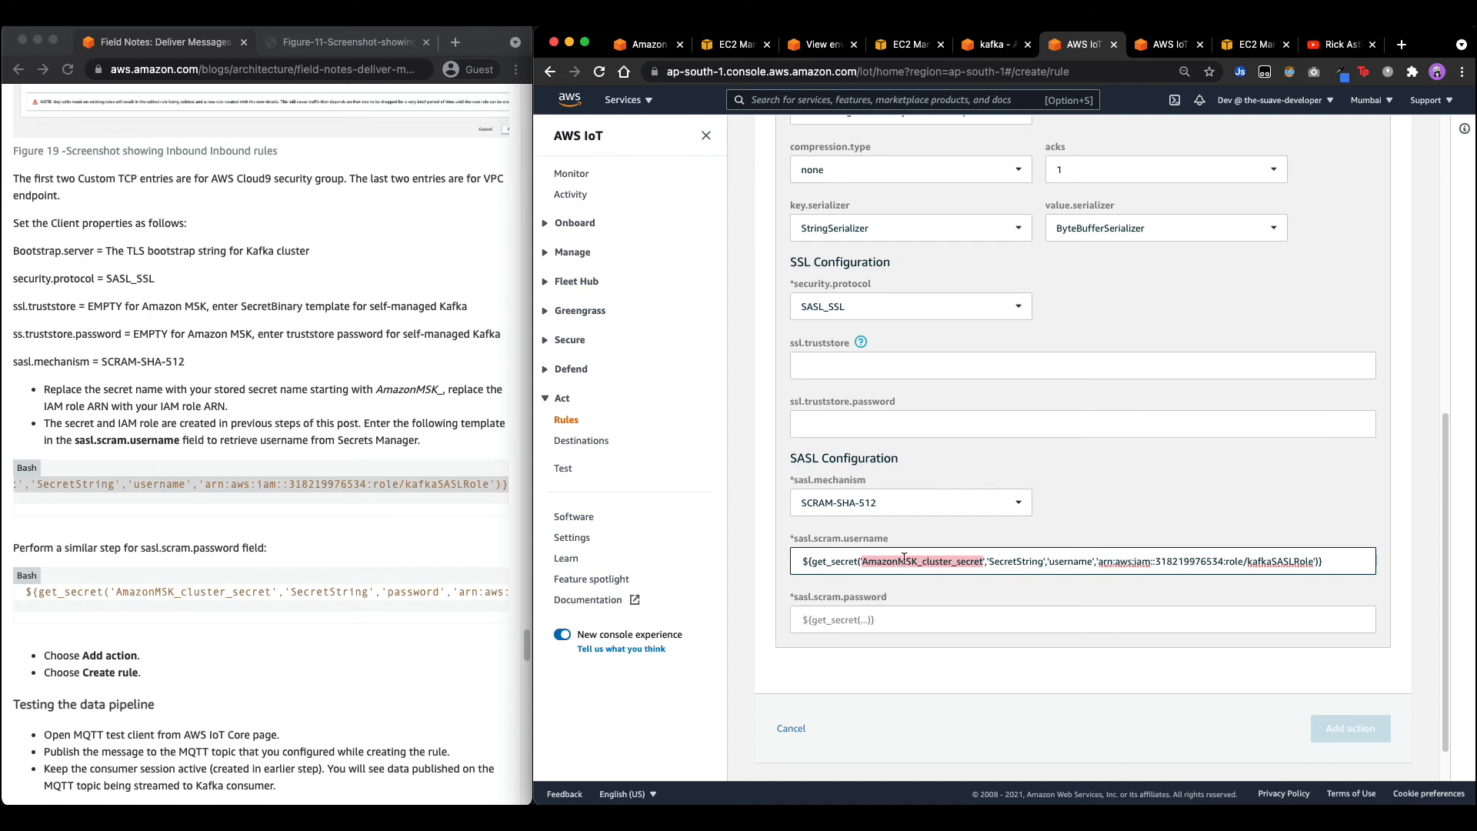
key("super+v")
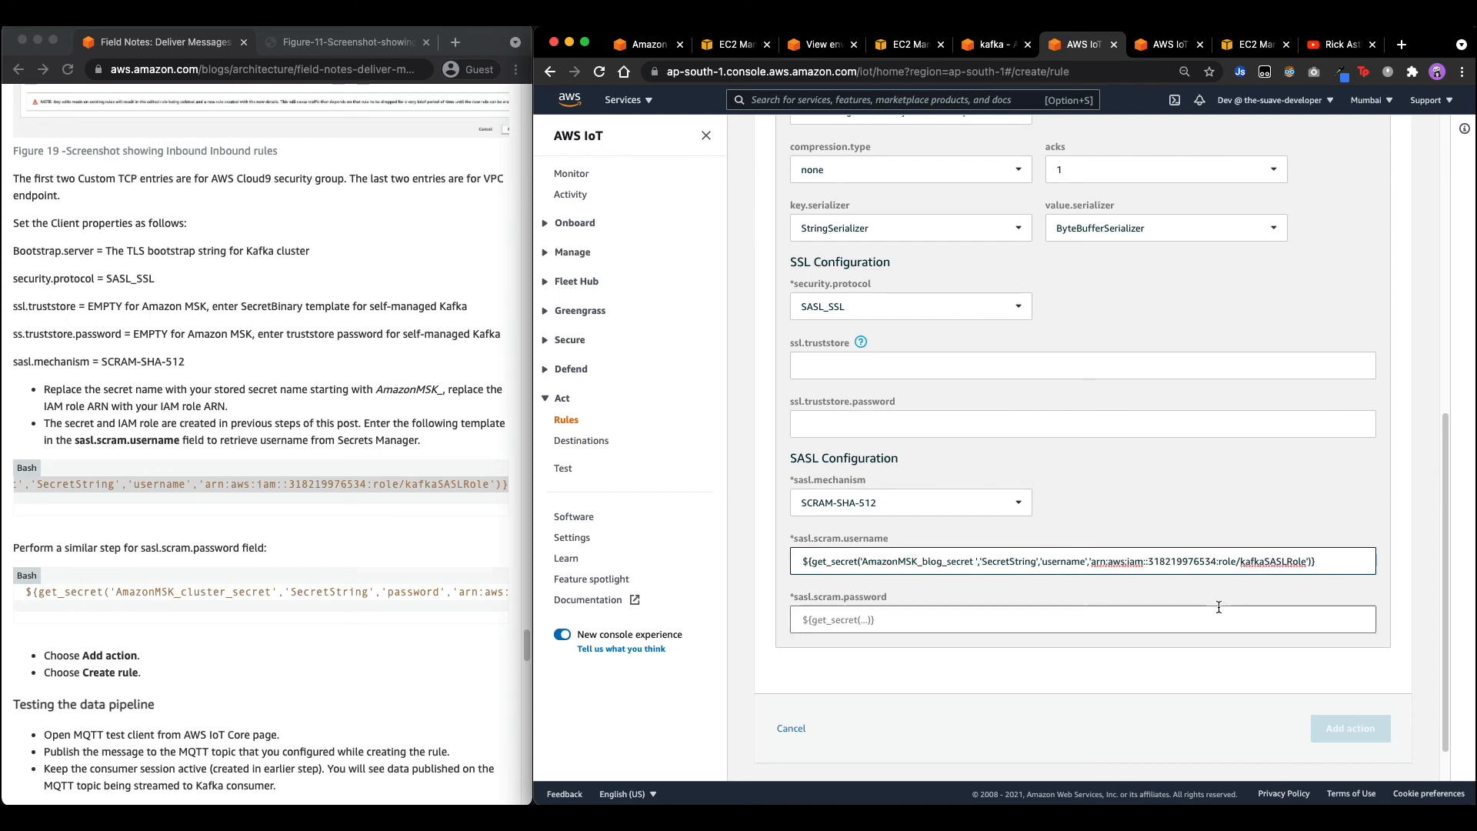
key("BackSpace")
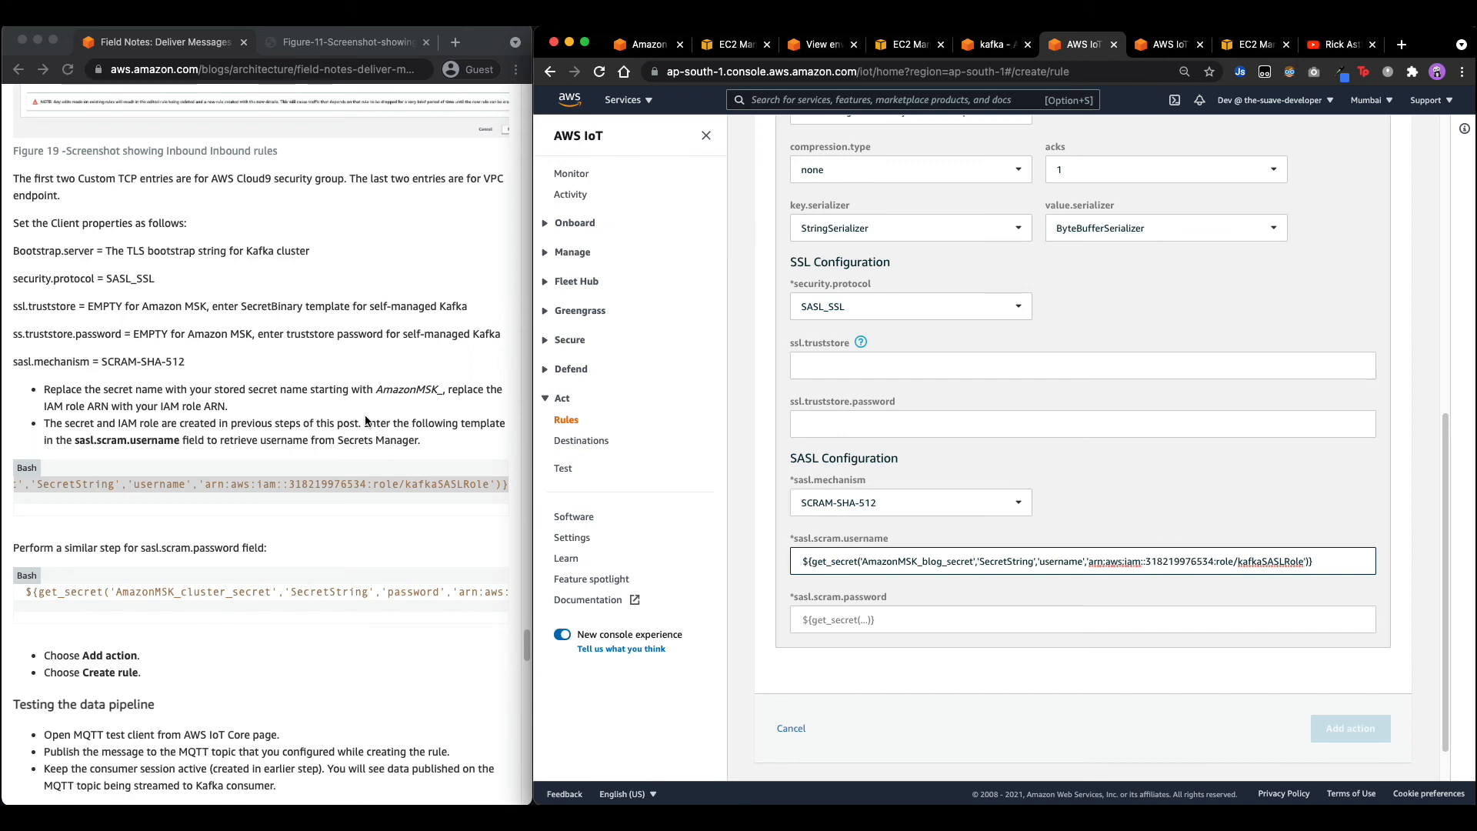
Bring up the IAM console and mark the kafkaSASLRole name in the username template.
left_click(735, 45)
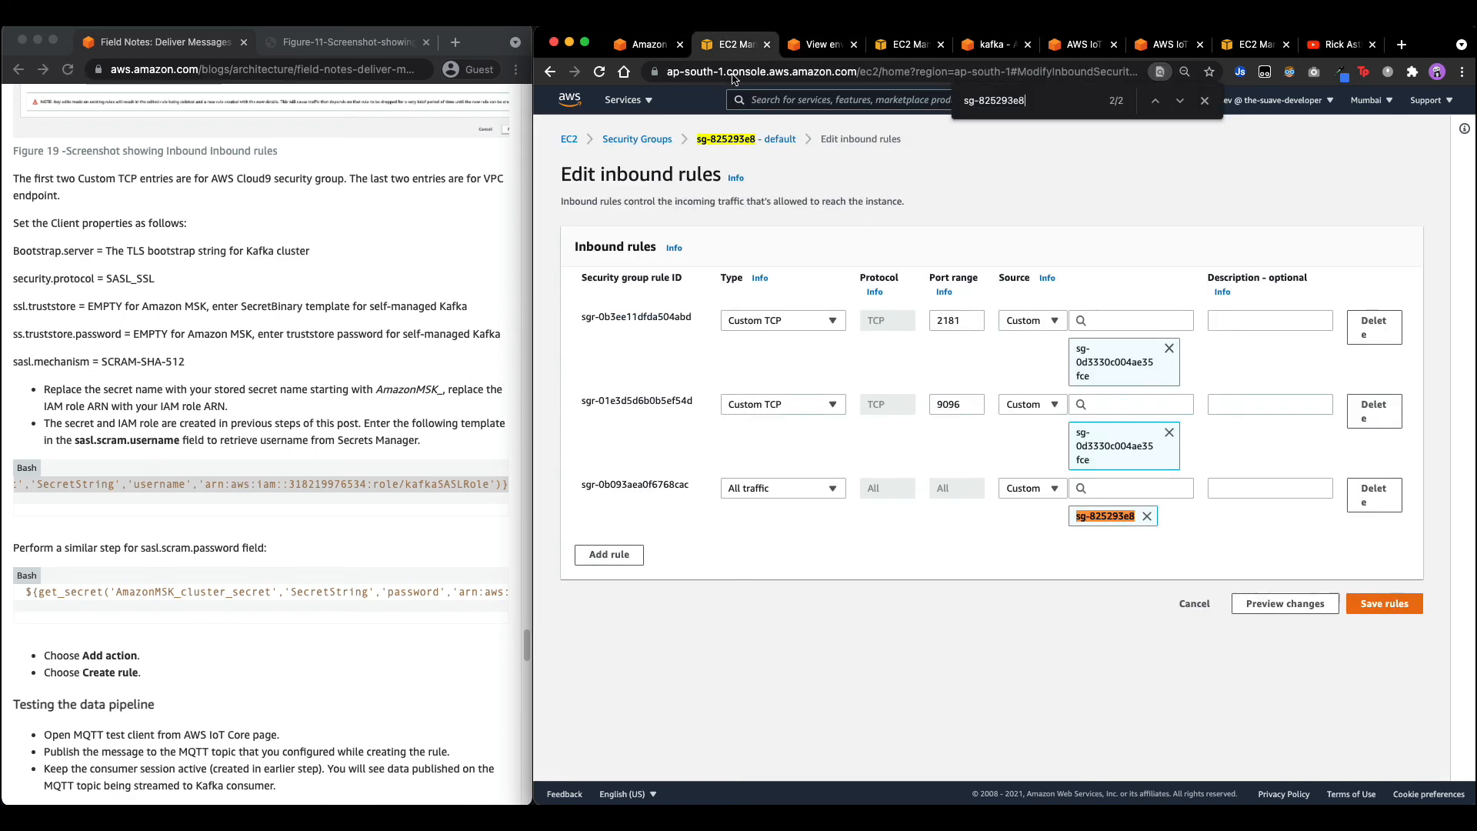
left_click(633, 102)
left_click(603, 294)
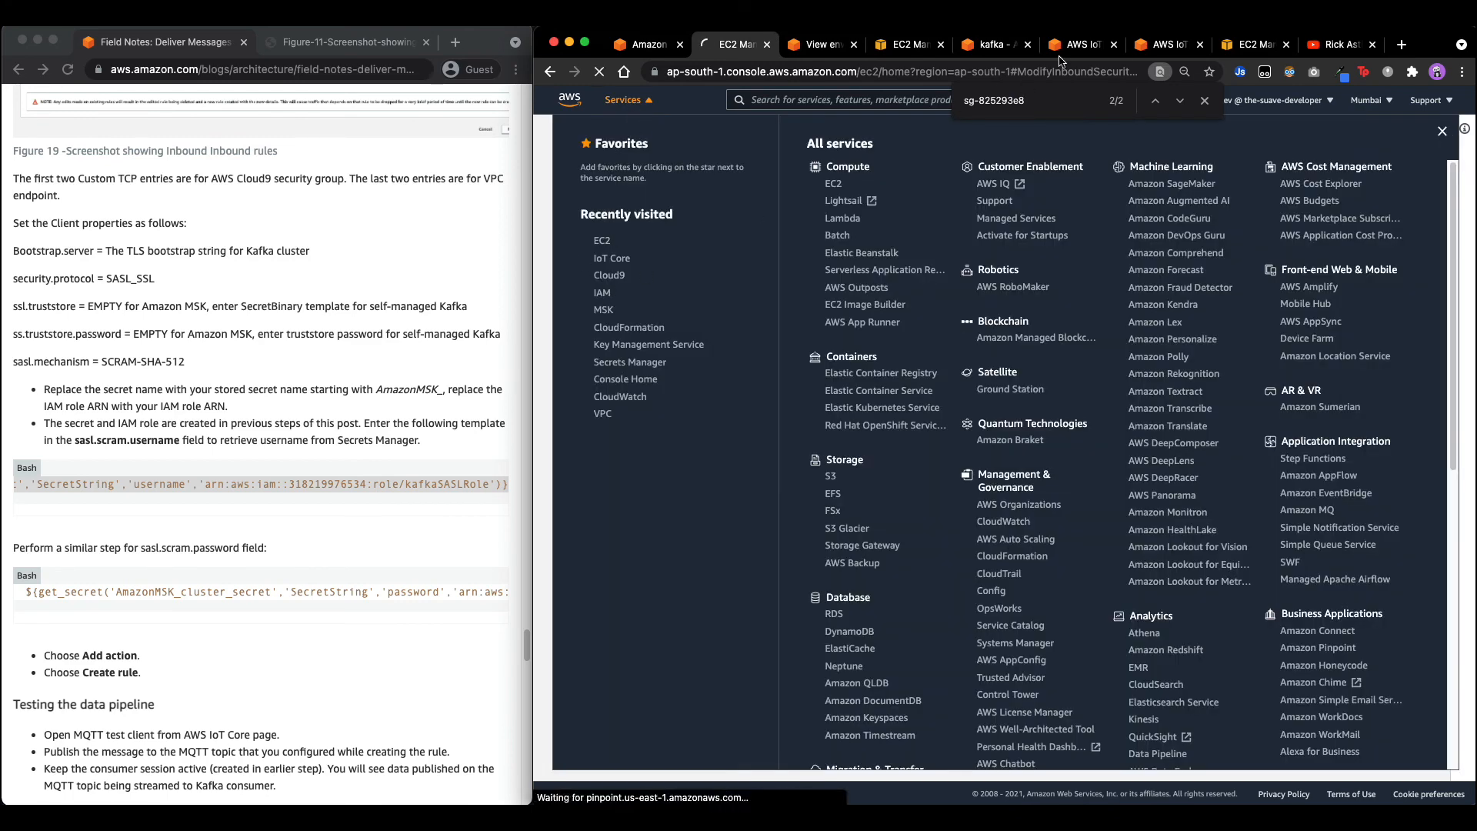
left_click(1076, 47)
double_click(1254, 560)
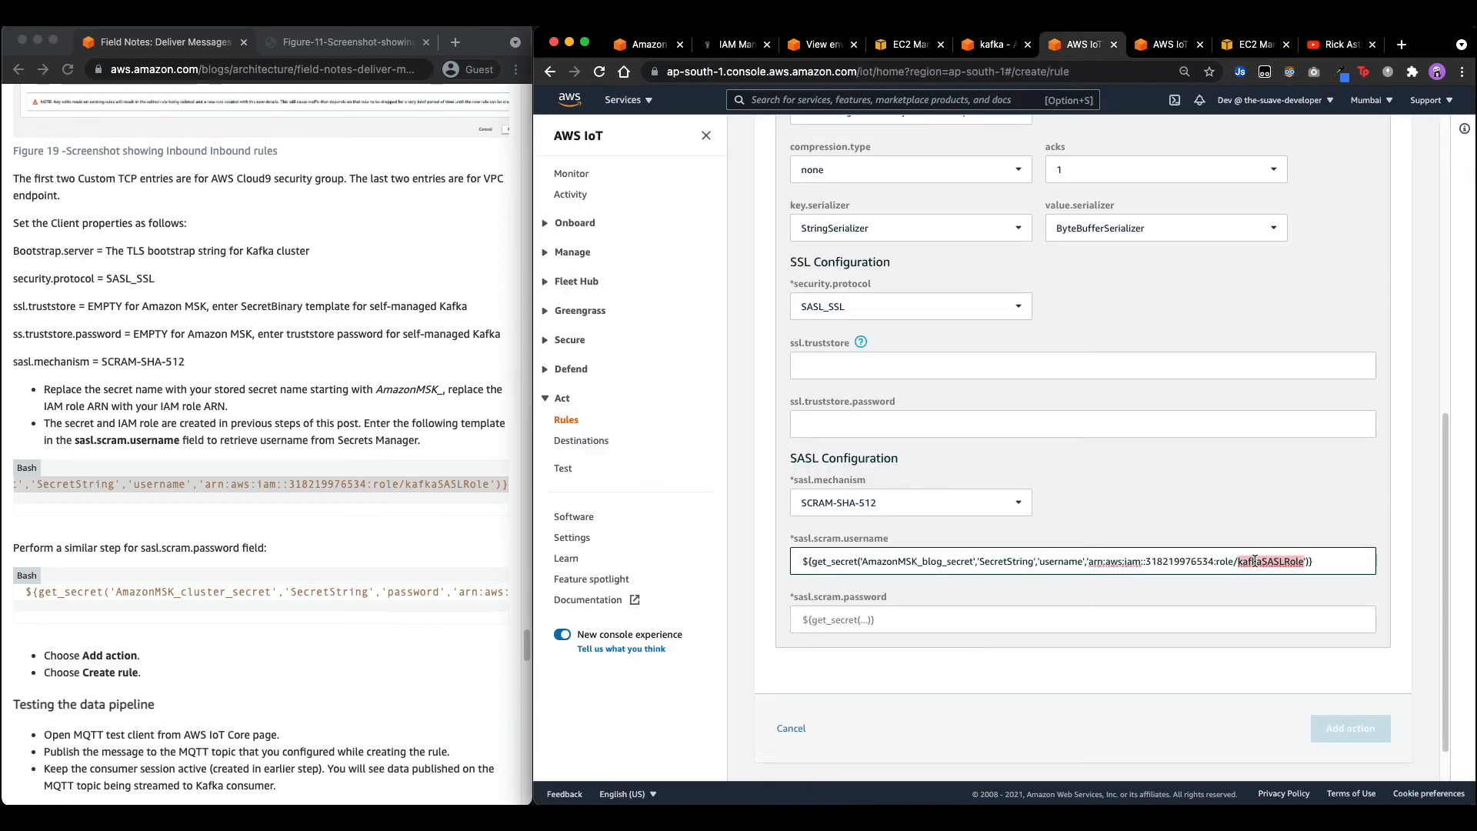
Copy kafkaSASLRole's Role ARN from IAM and paste it over the sample ARN in sasl.scram.username.
left_click(735, 45)
left_click(621, 611)
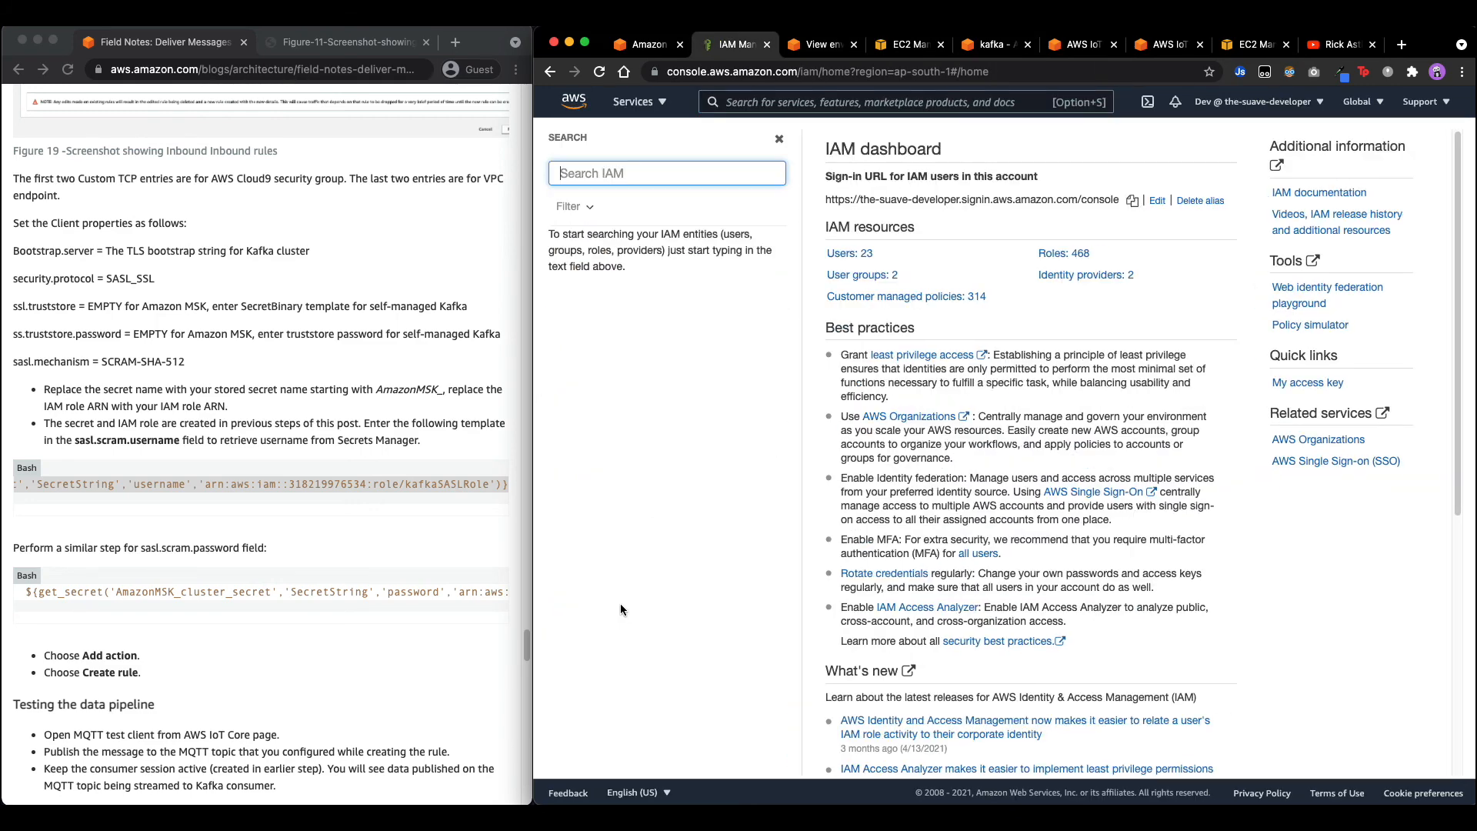
key("super+v")
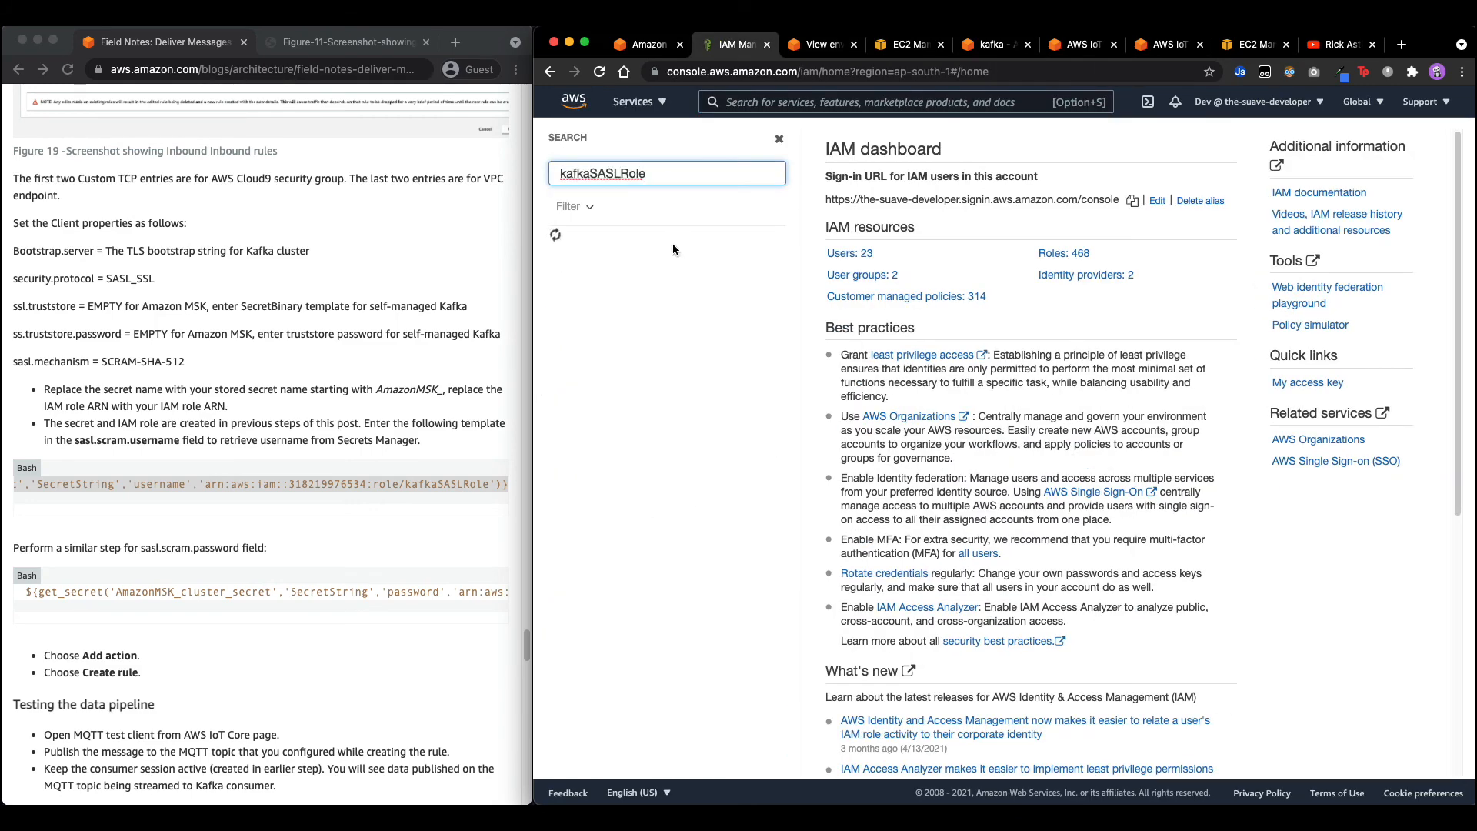
left_click(611, 238)
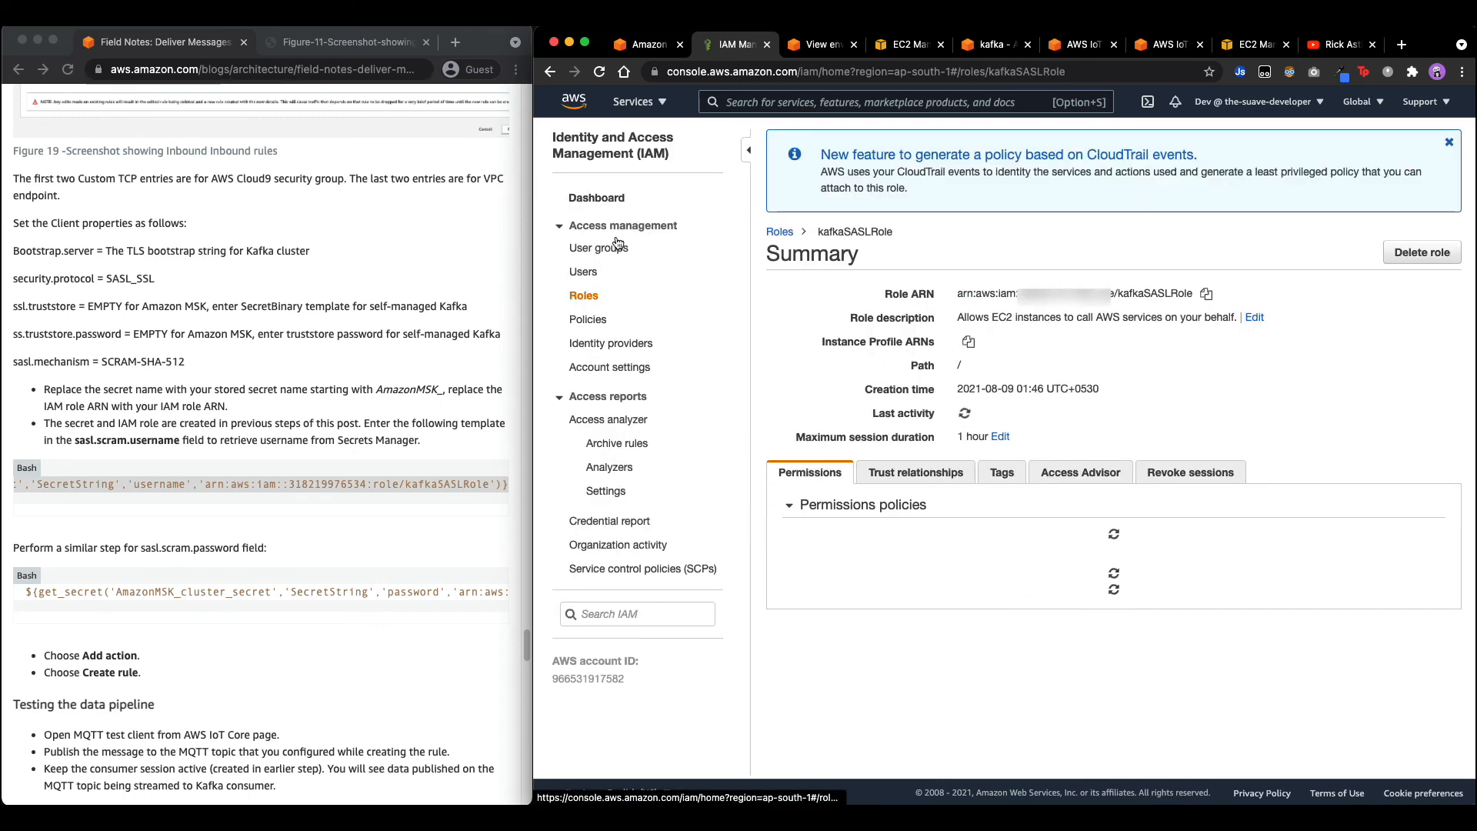
left_click(1204, 295)
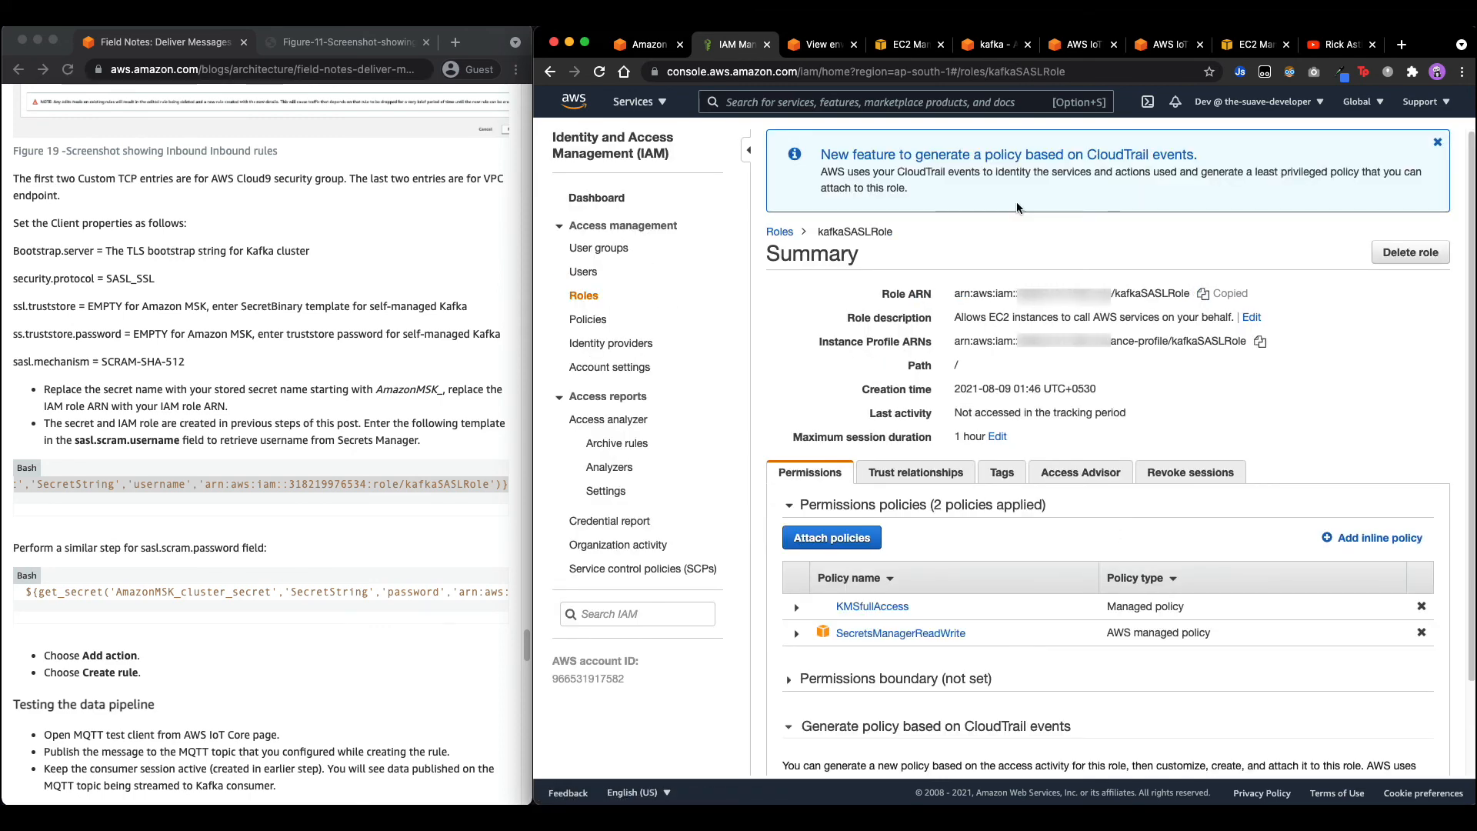
left_click(1091, 46)
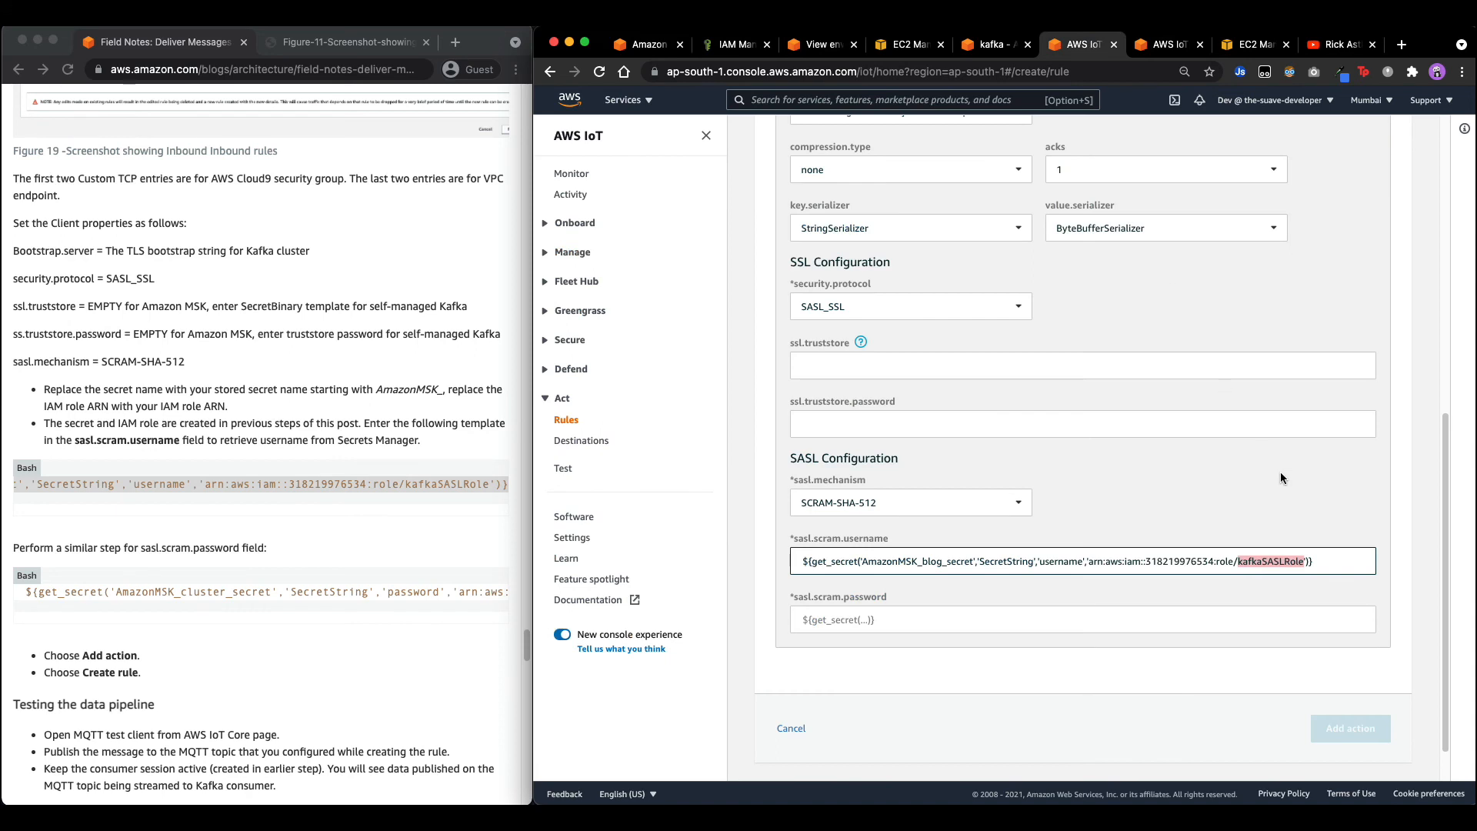
left_click(1304, 561)
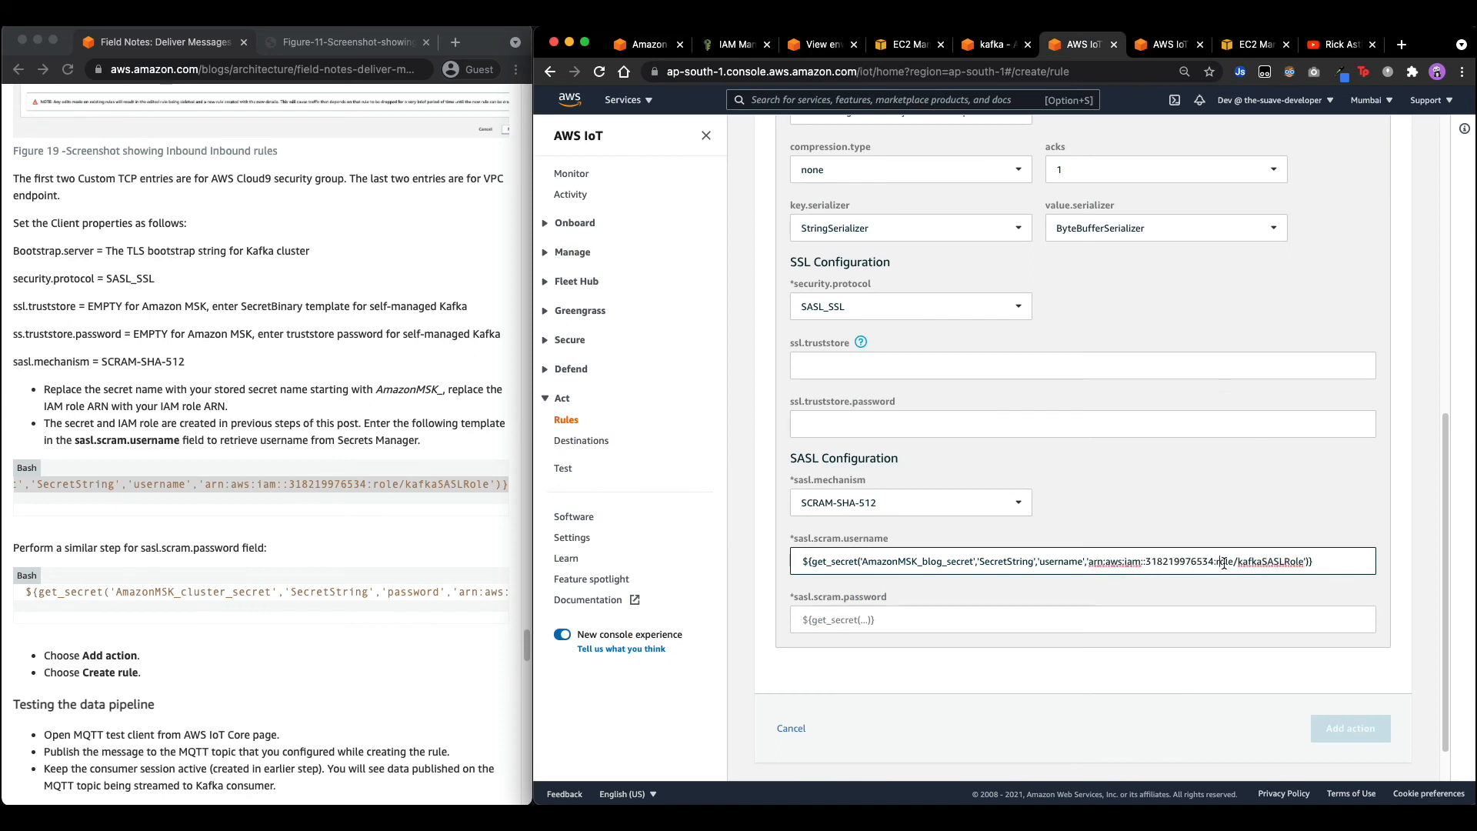
left_click_drag(1089, 561, 1304, 561)
key("super+v")
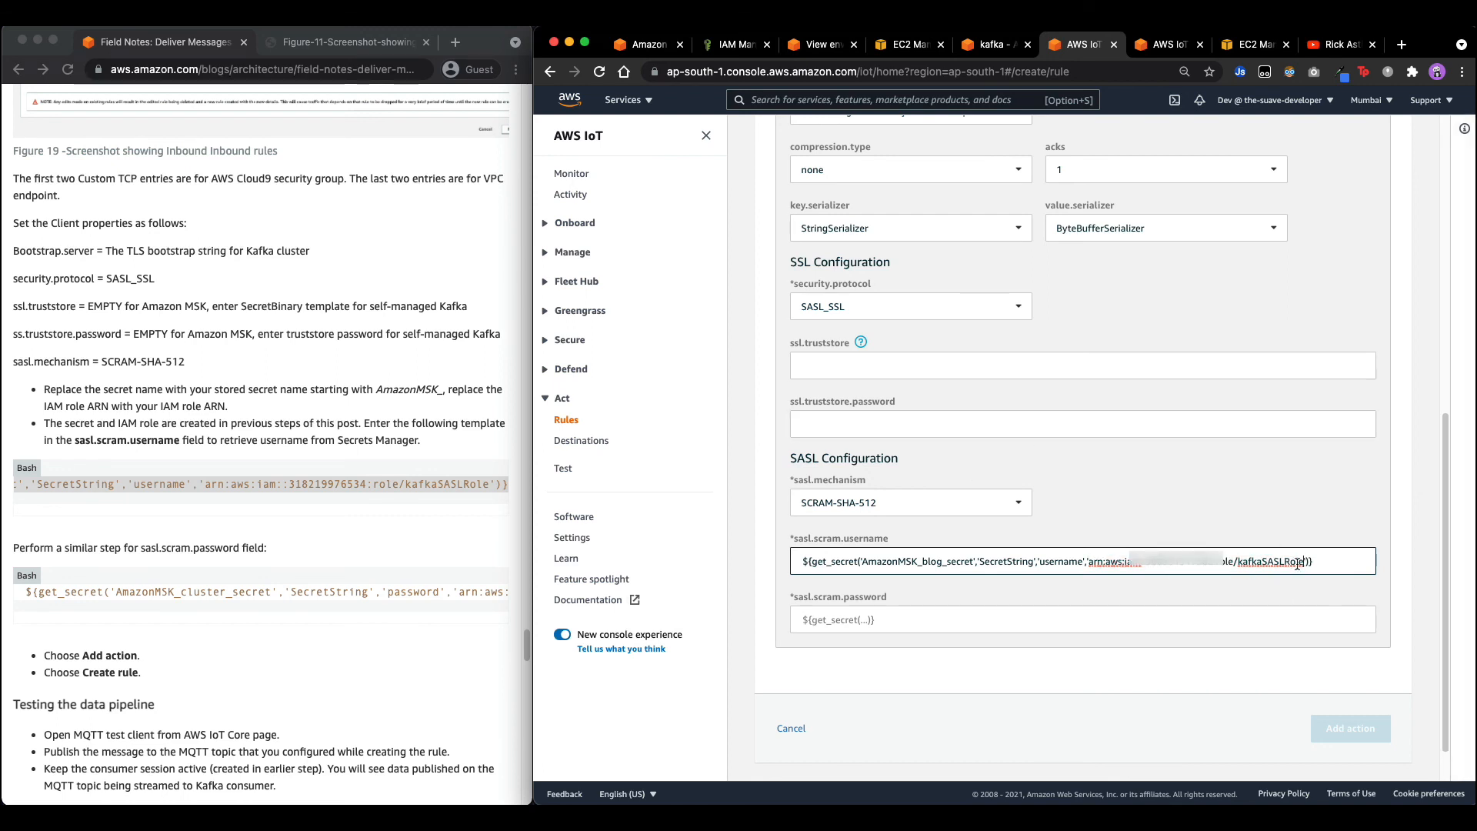
left_click(300, 596)
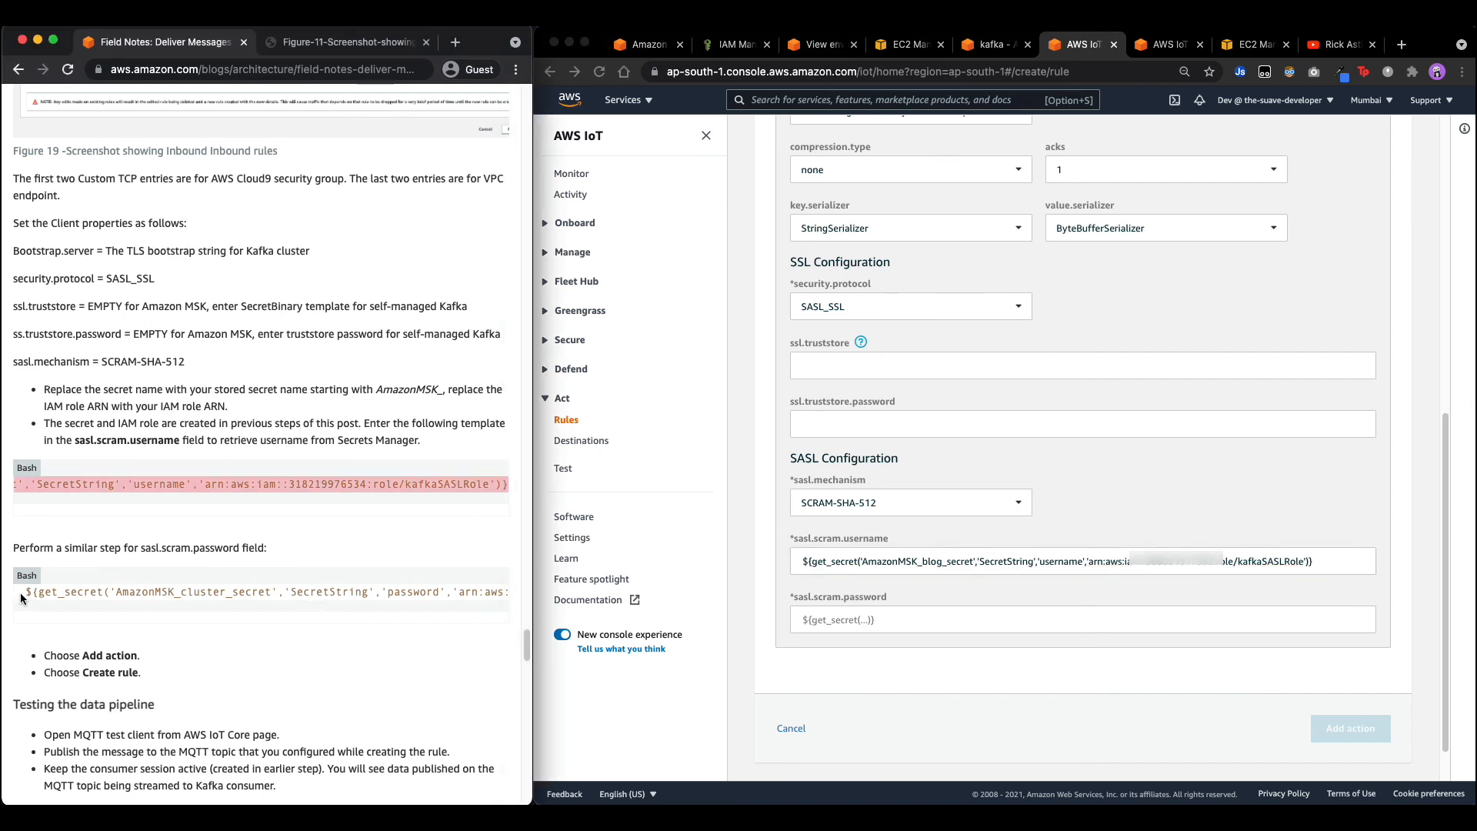
Paste the blog's password get_secret template into sasl.scram.password.
left_click_drag(21, 598, 580, 598)
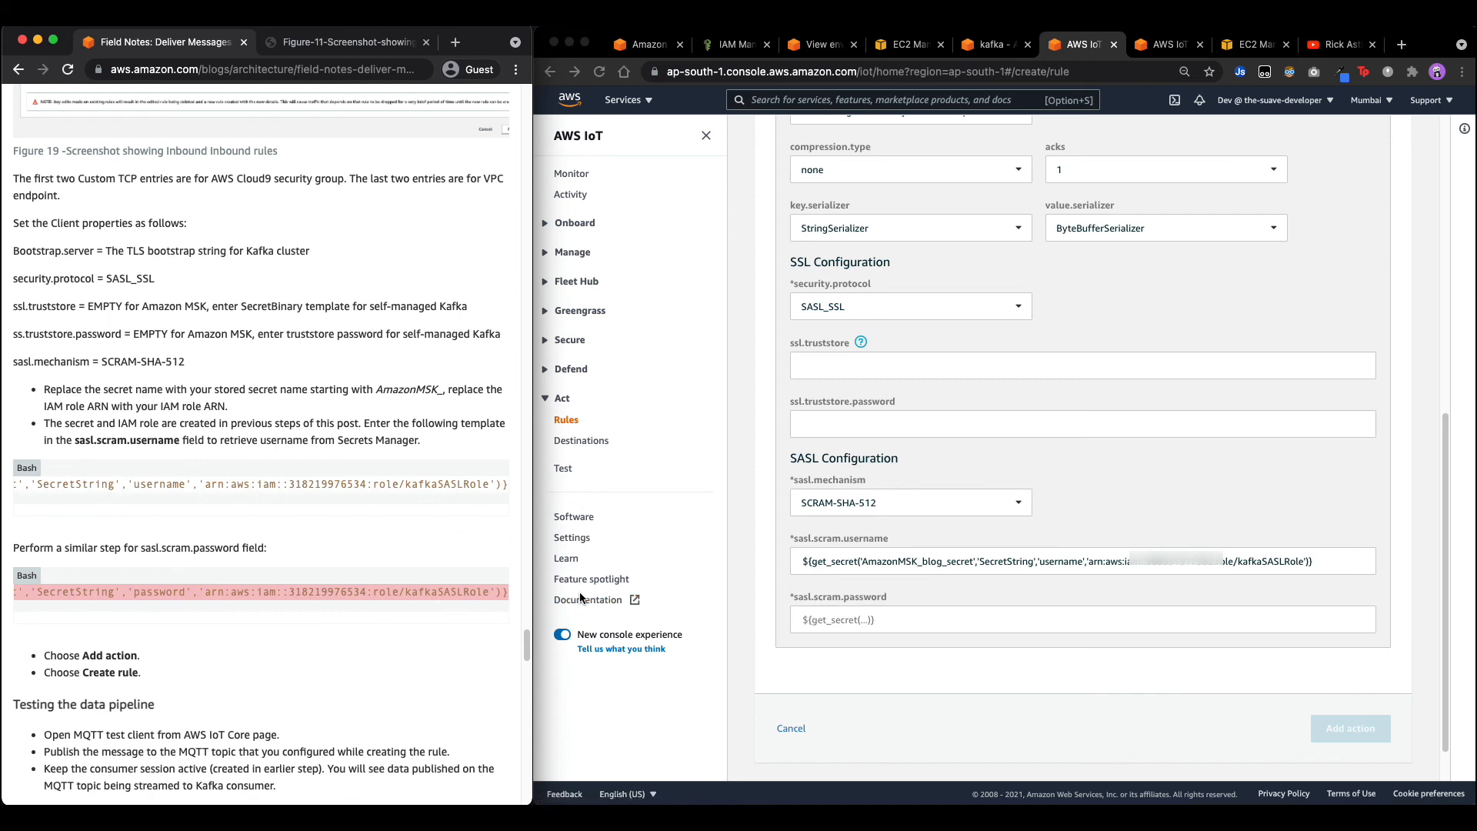
left_click(904, 621)
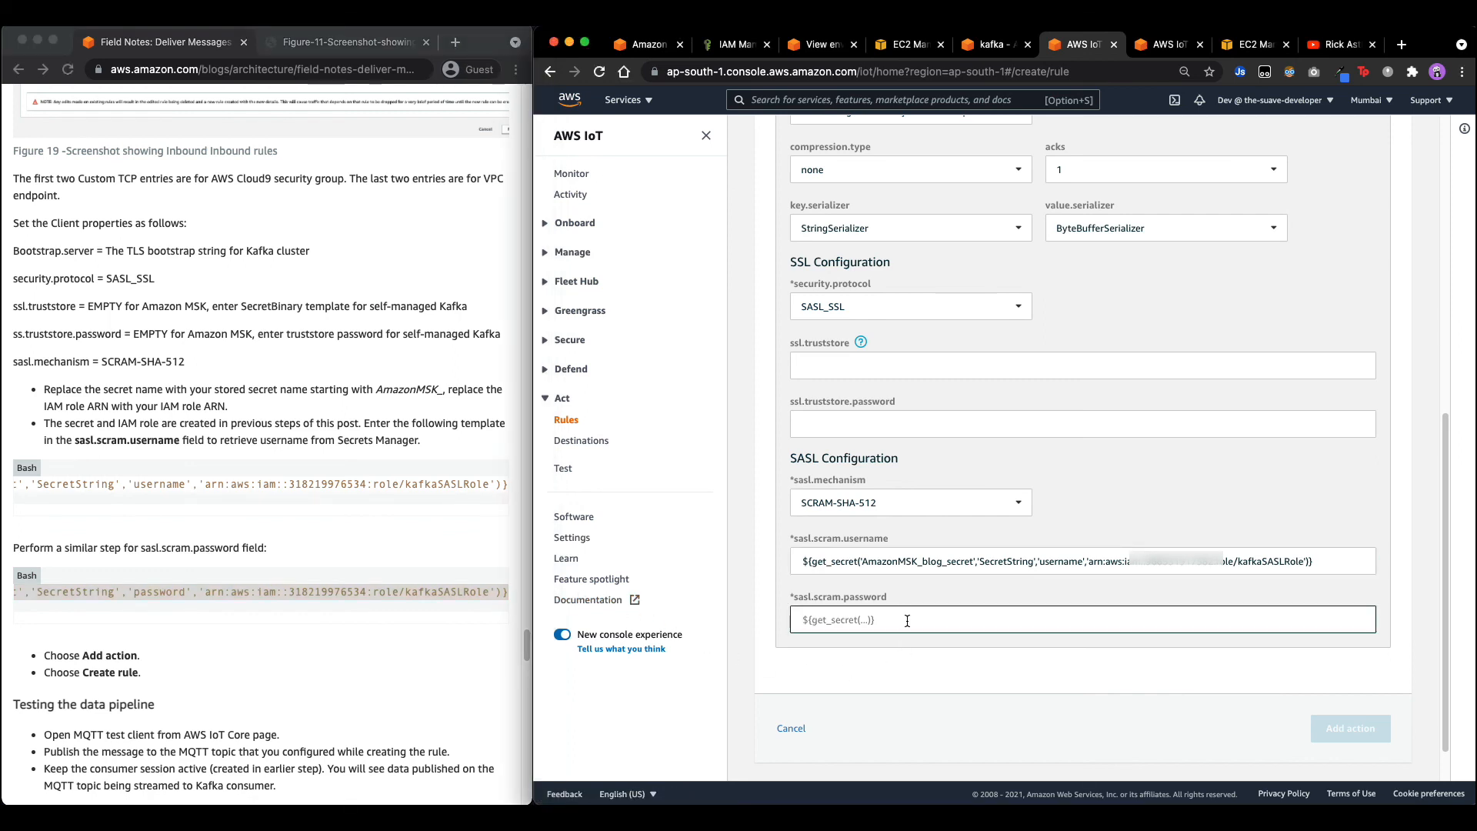
key("super+v")
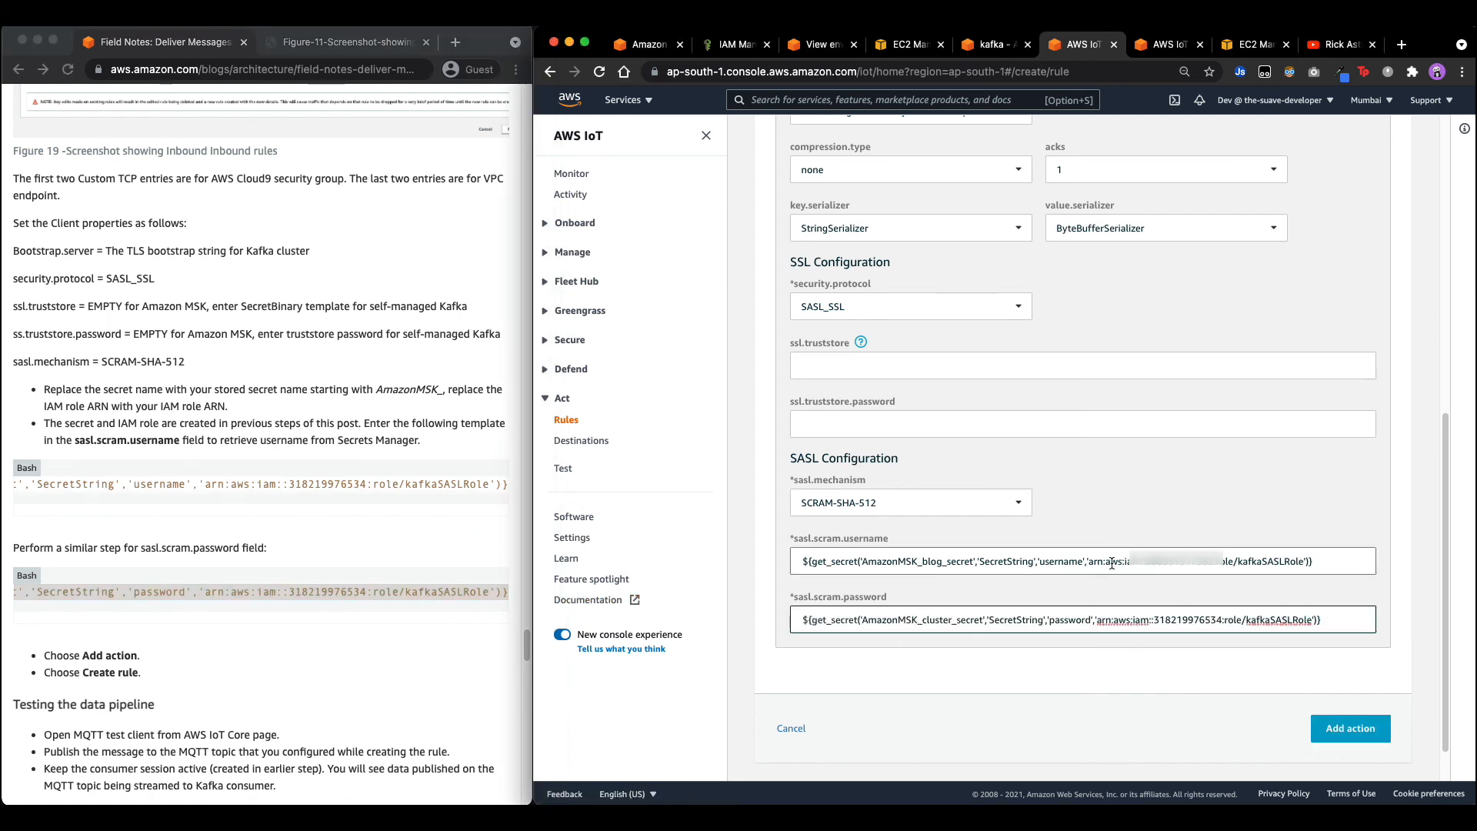
Swap AmazonMSK_cluster_secret for AmazonMSK_blog_secret in the password template, matching the username template.
left_click(1208, 565)
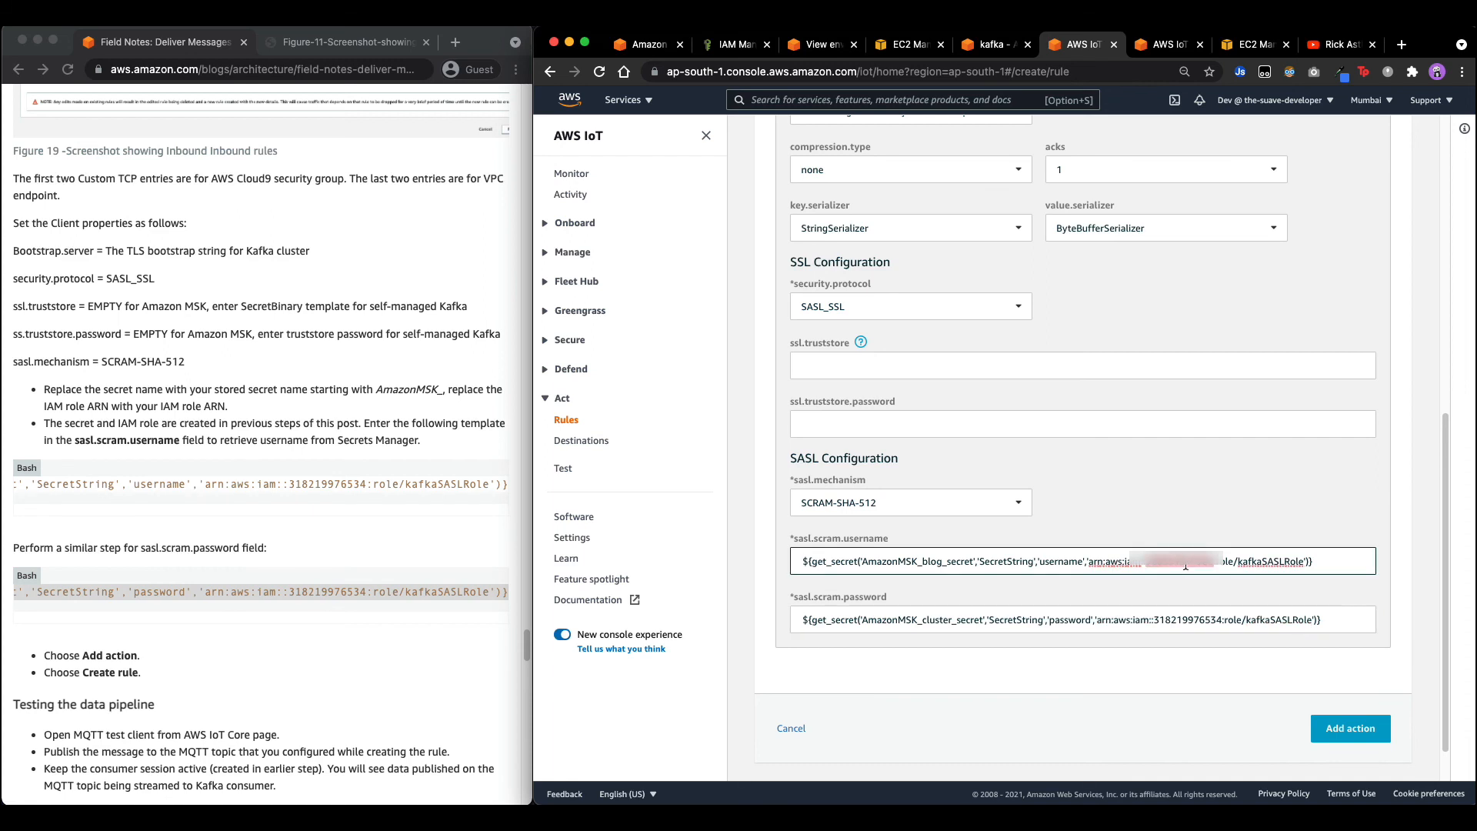
double_click(1180, 620)
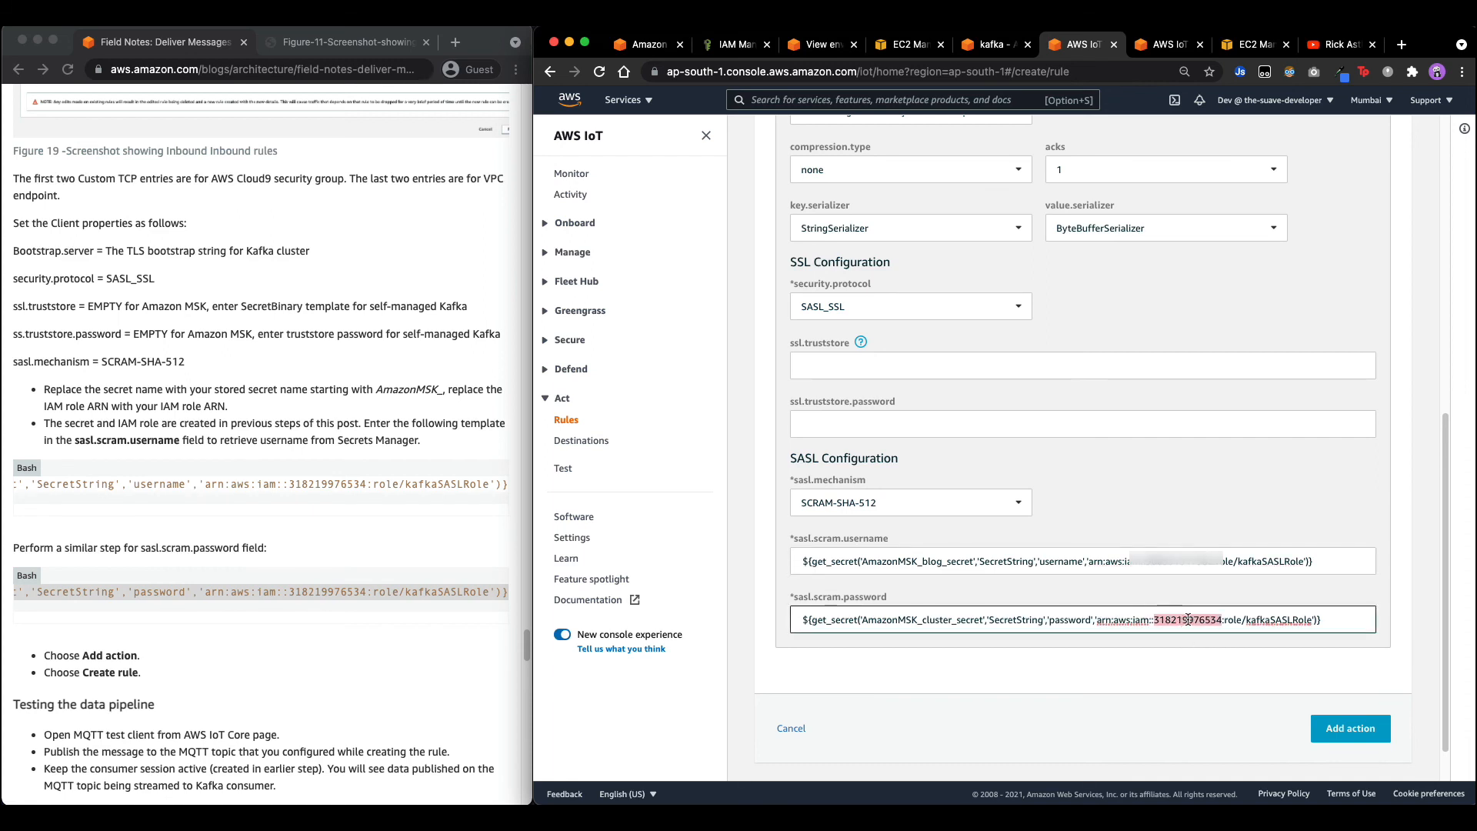
left_click(1262, 566)
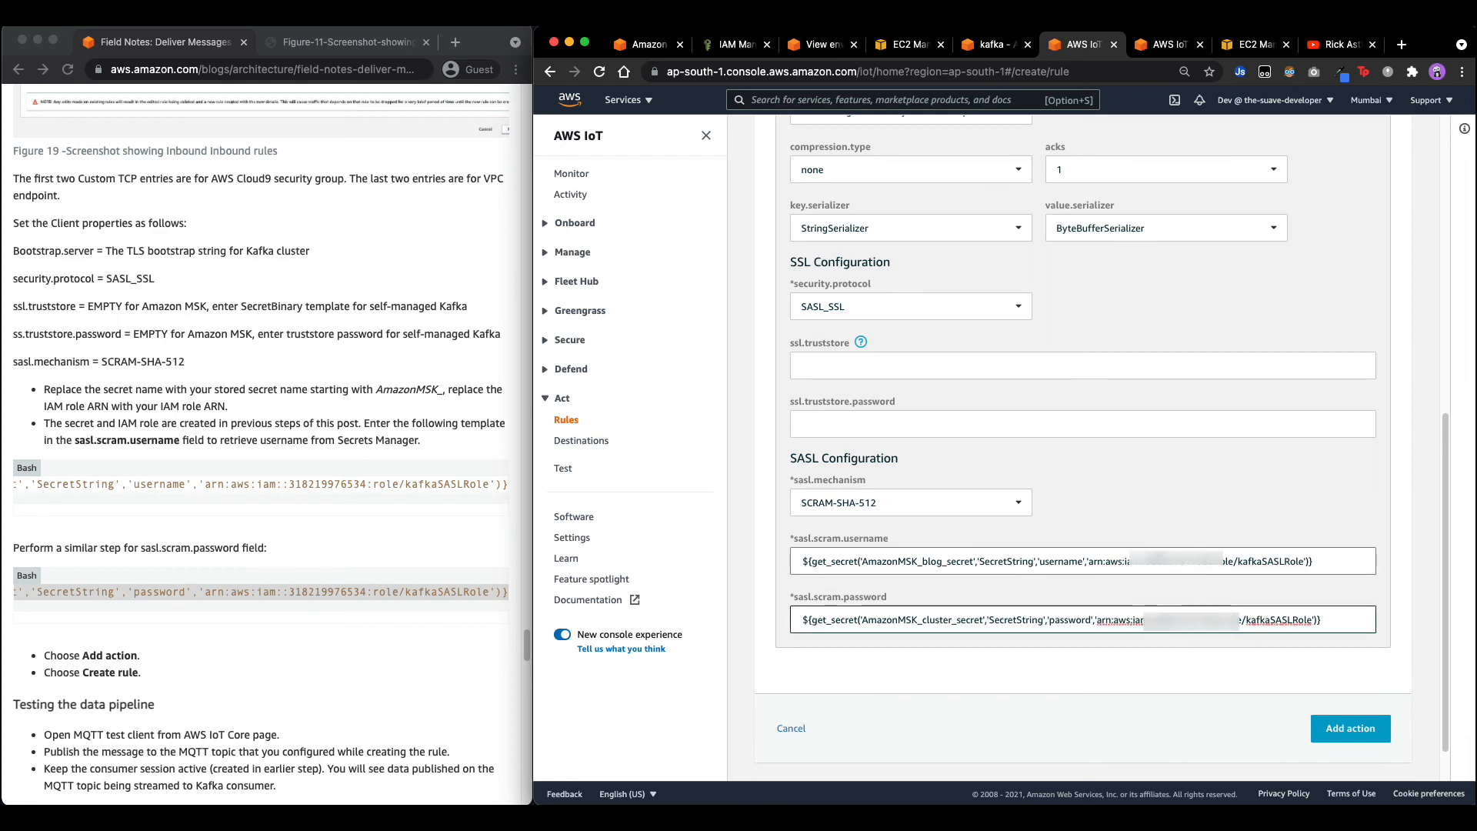
double_click(877, 561)
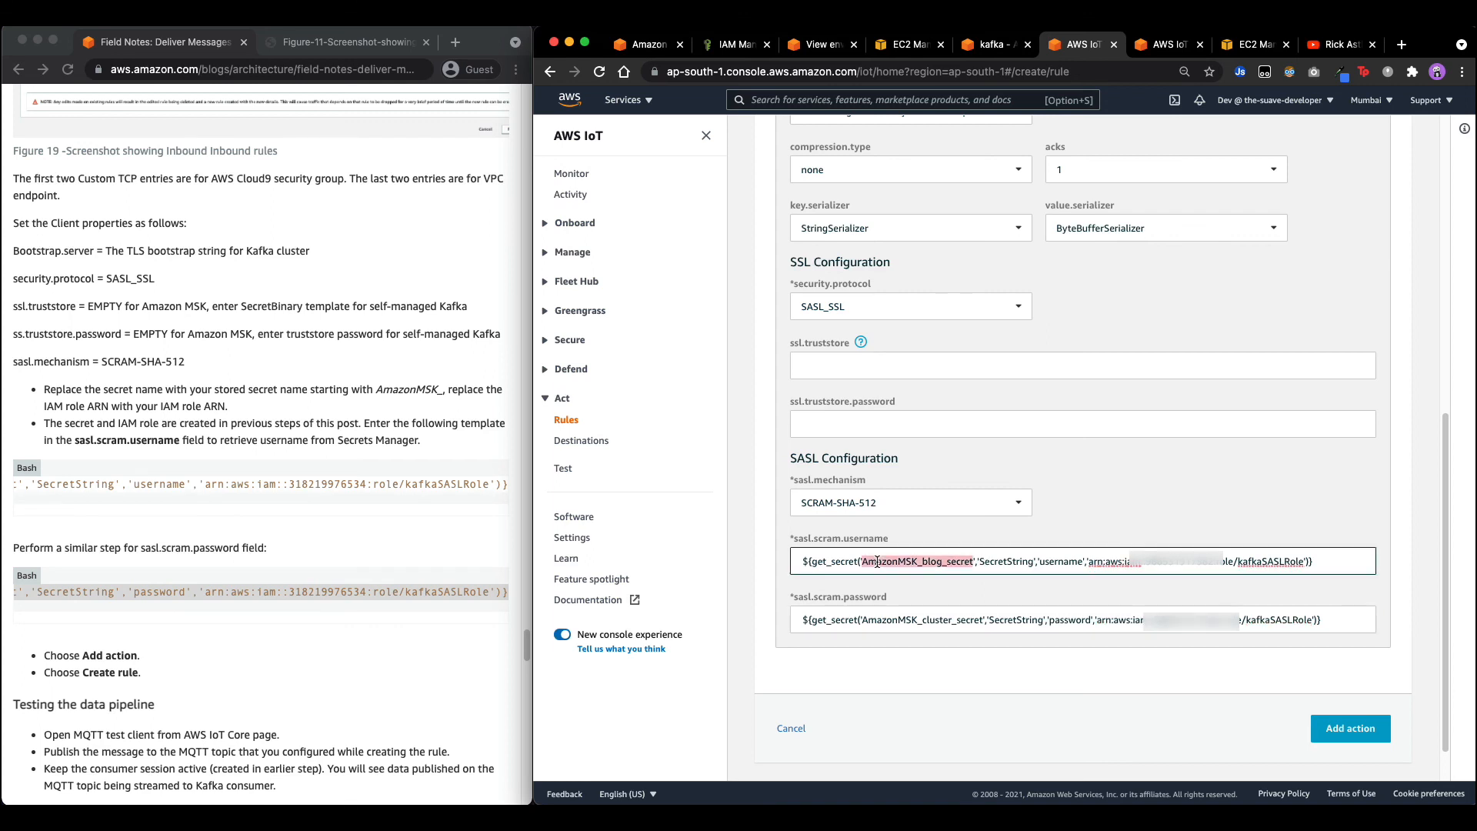
double_click(892, 620)
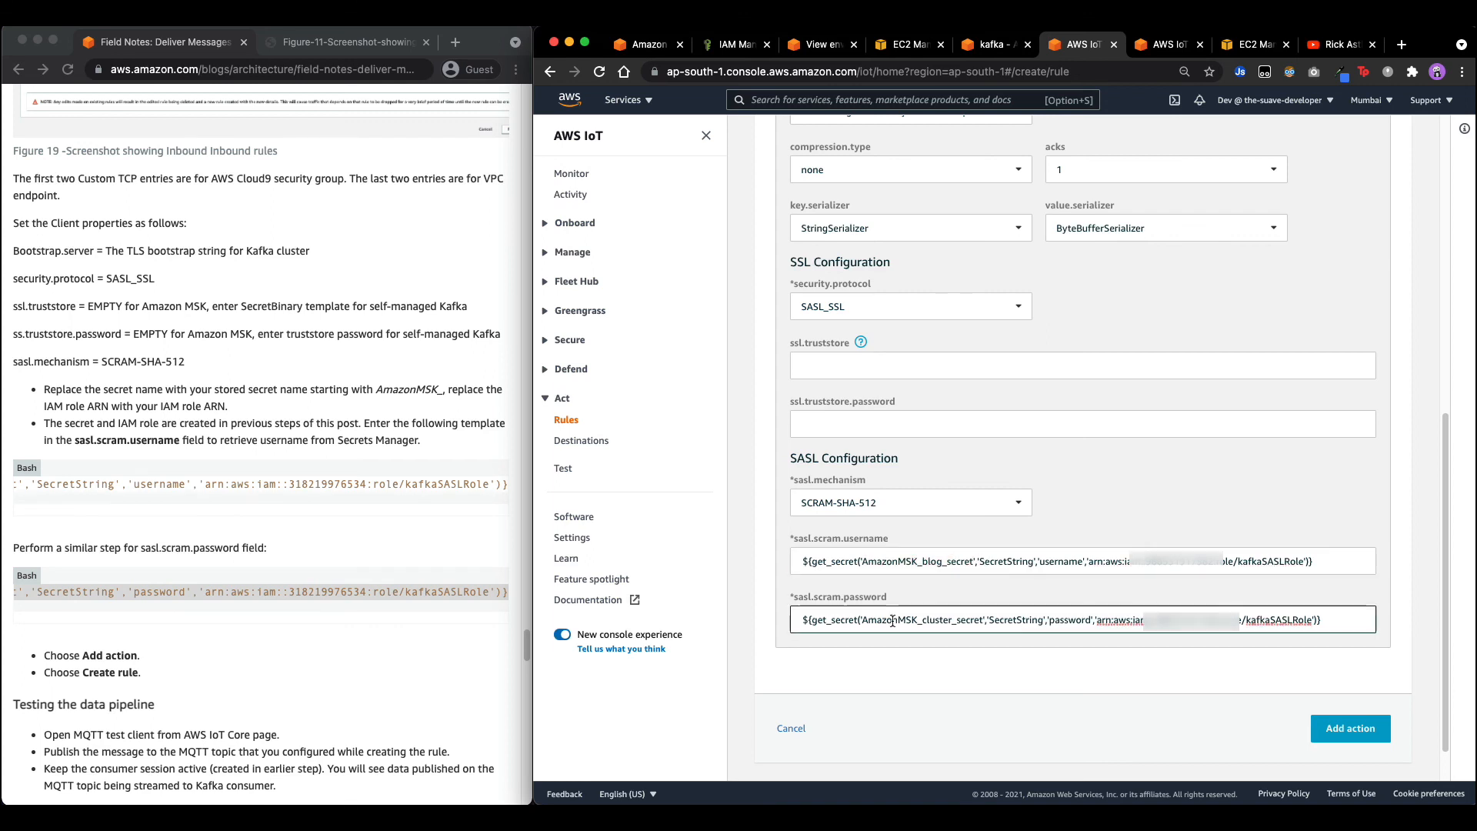
key("super+v")
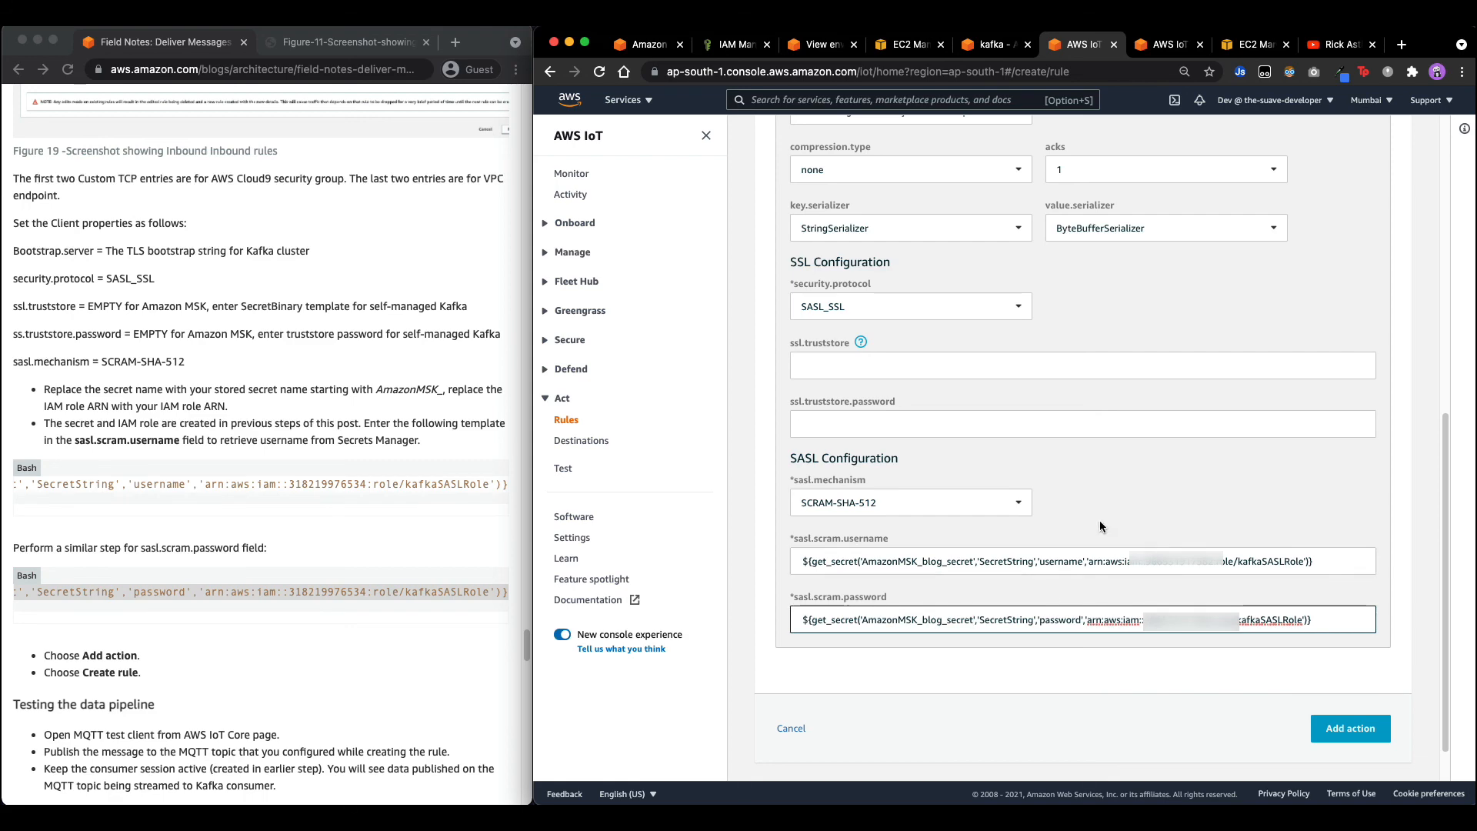
scroll(232, 607, "down", 3)
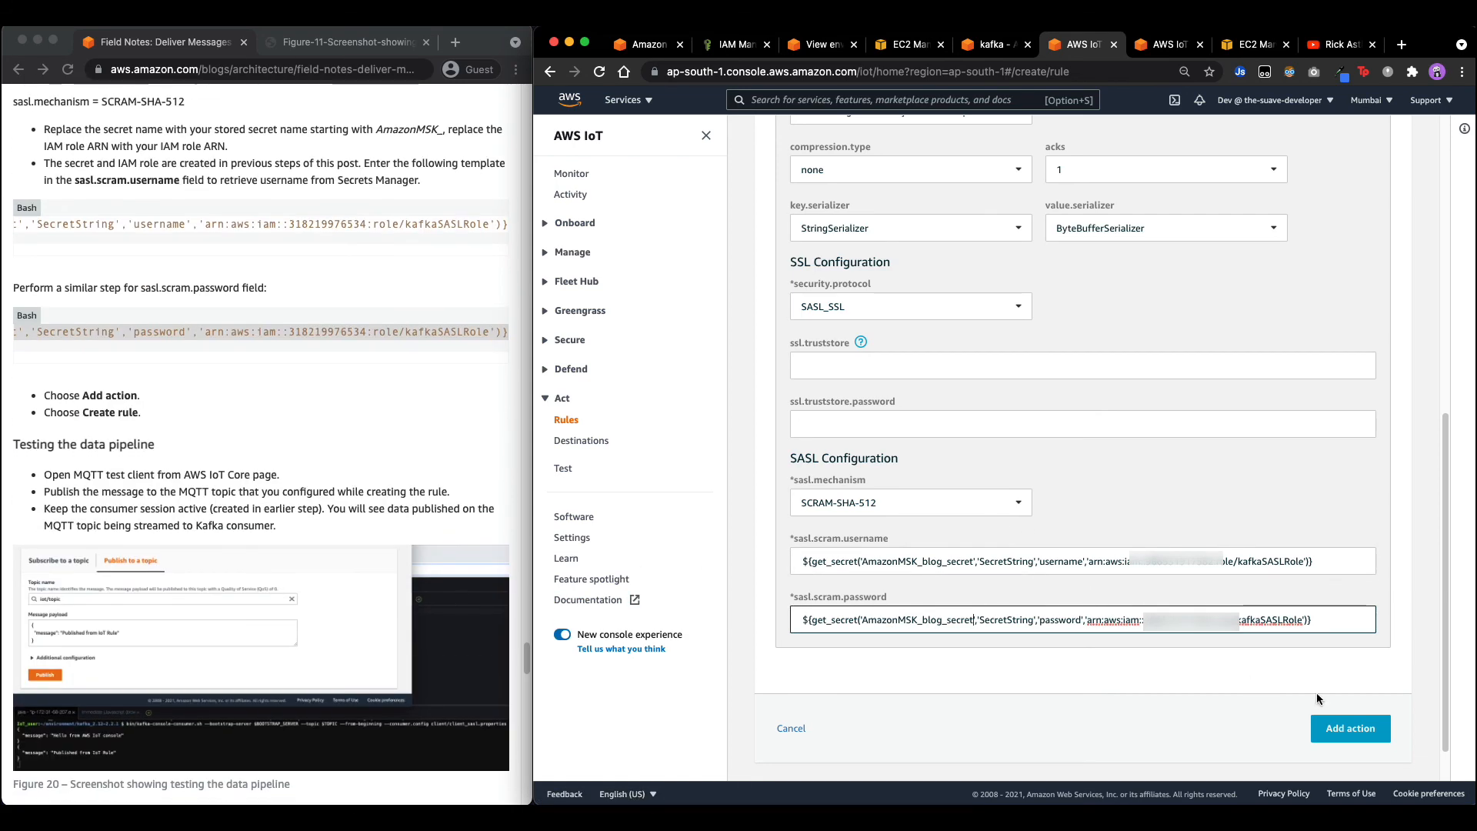
Add the Kafka action, create the IoTBlogClusterRole rule, and reload the Rules list to confirm it's enabled.
left_click(1357, 729)
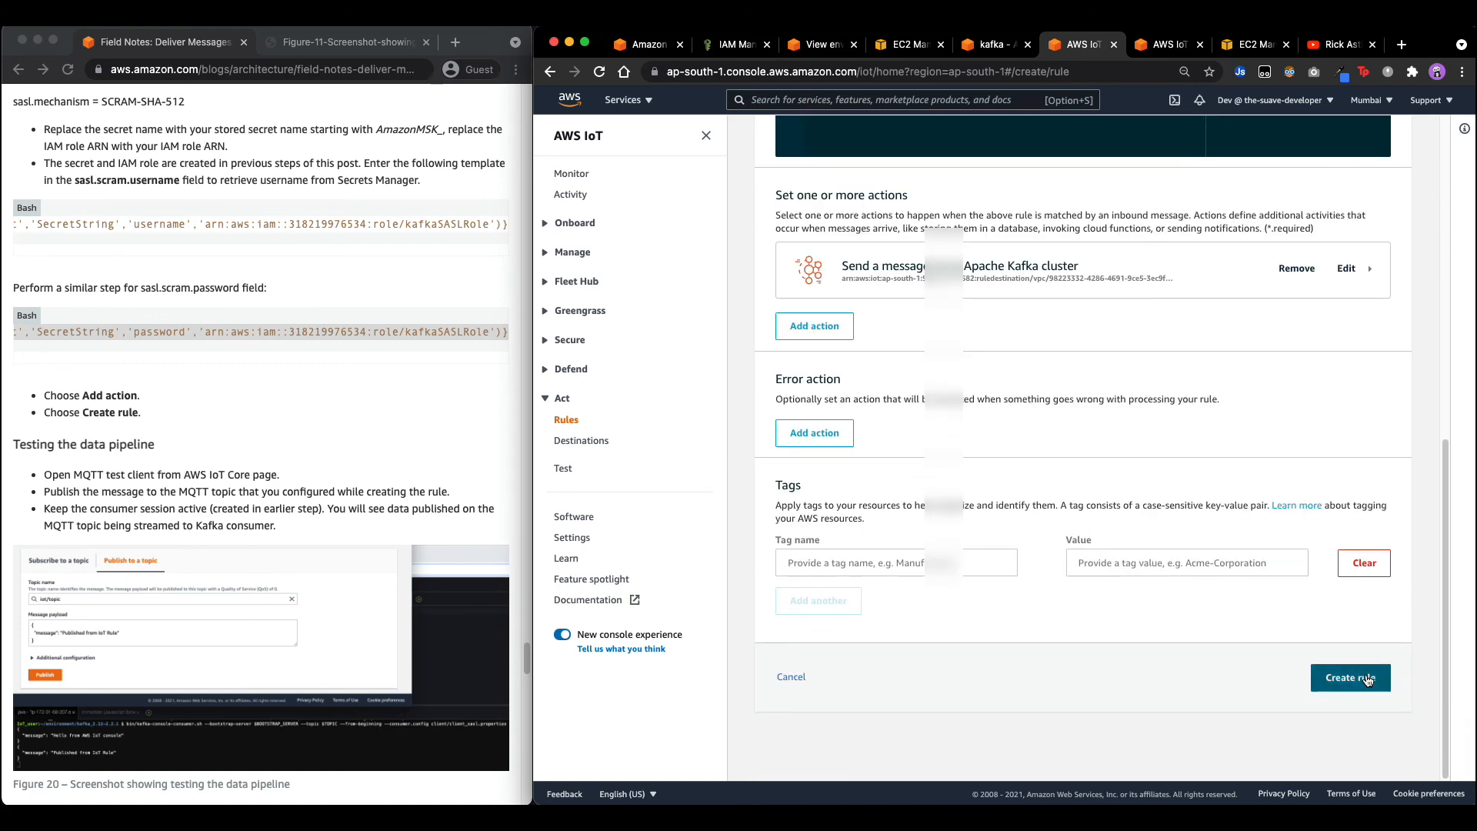
left_click(1367, 680)
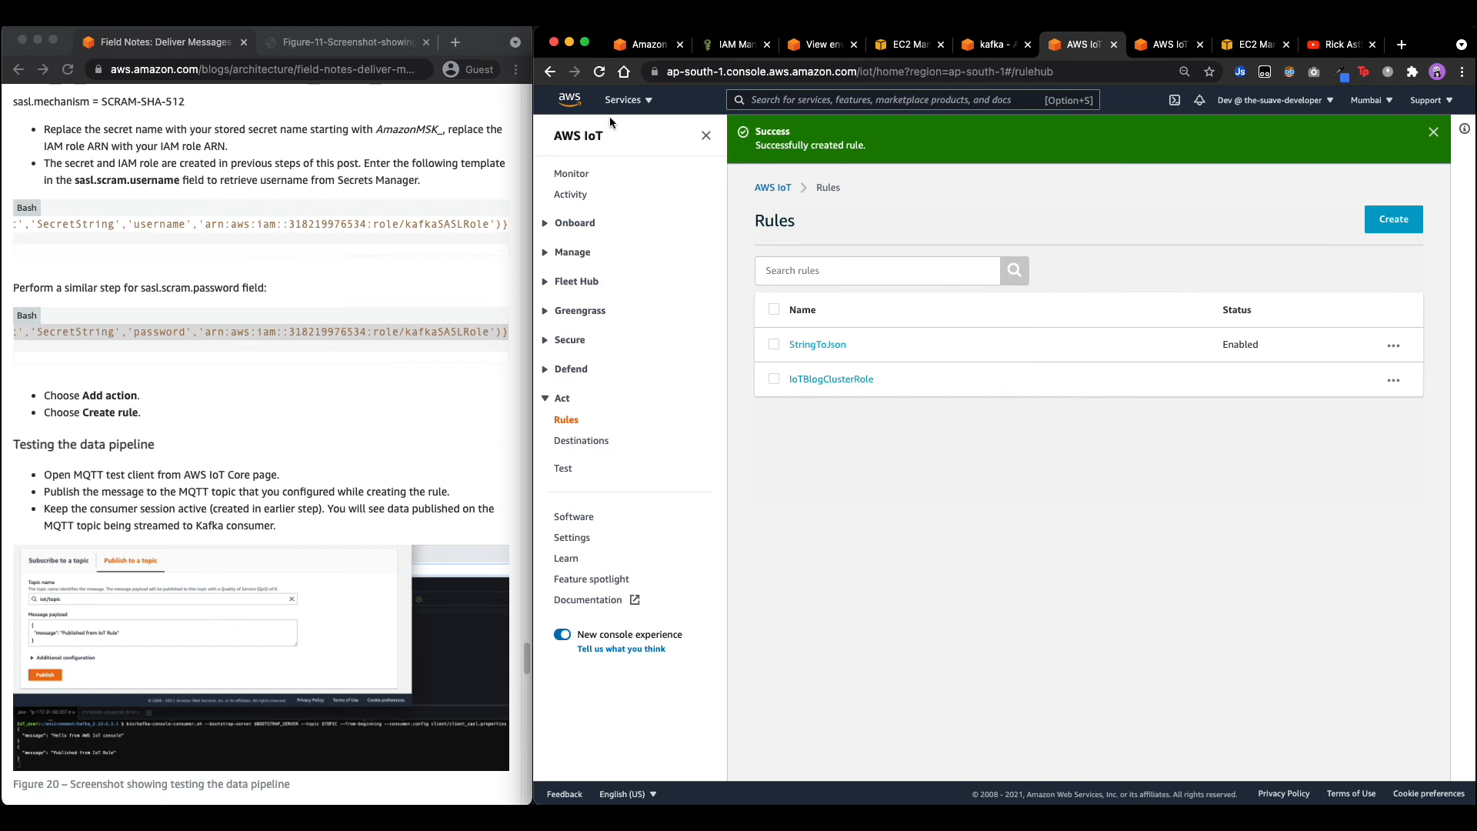
left_click(599, 71)
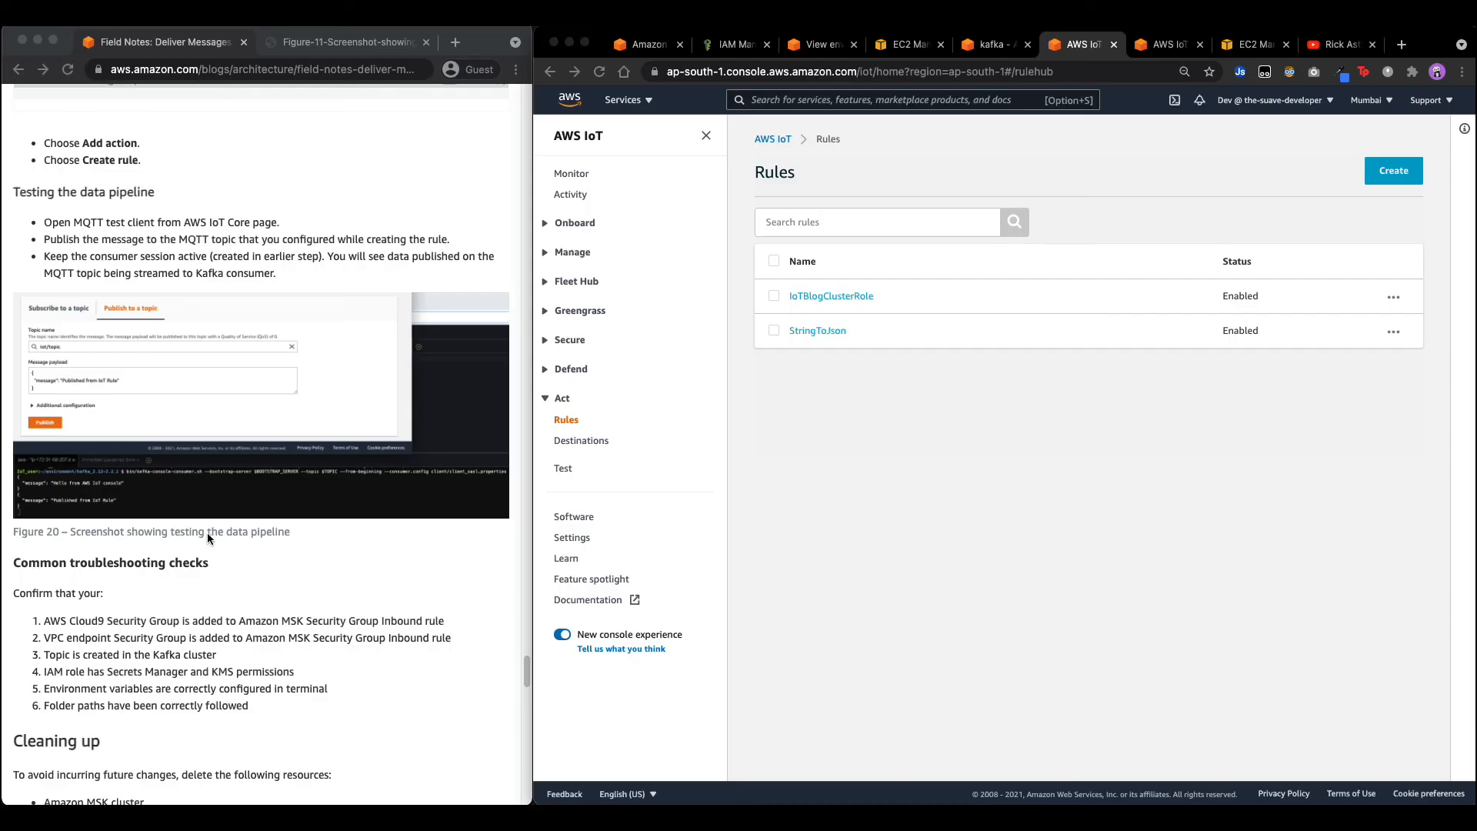
Go to Test in the AWS IoT sidebar to reach the MQTT test client.
scroll(206, 532, "down", 1)
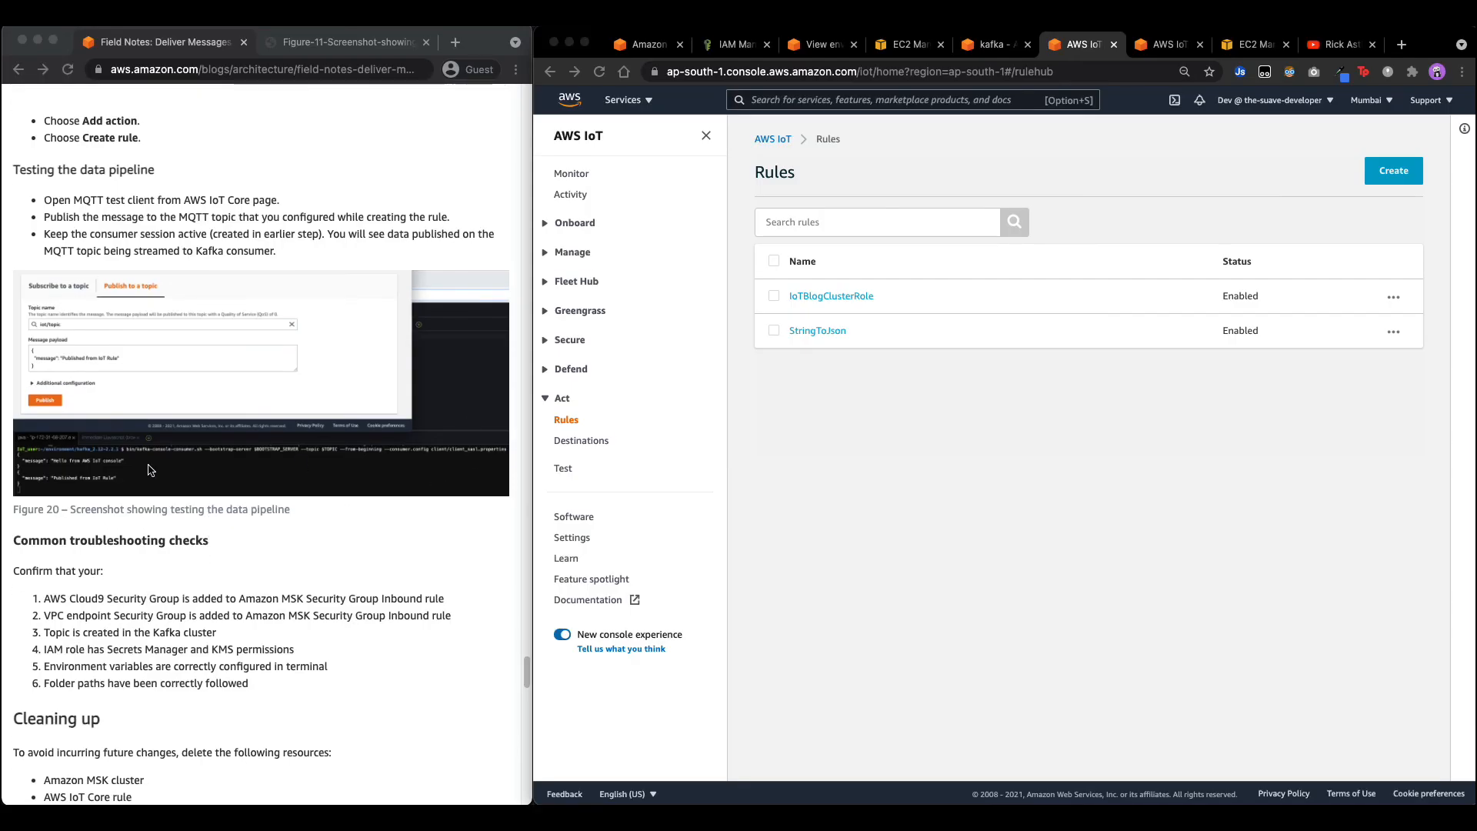
scroll(120, 354, "up", 1)
left_click(568, 469)
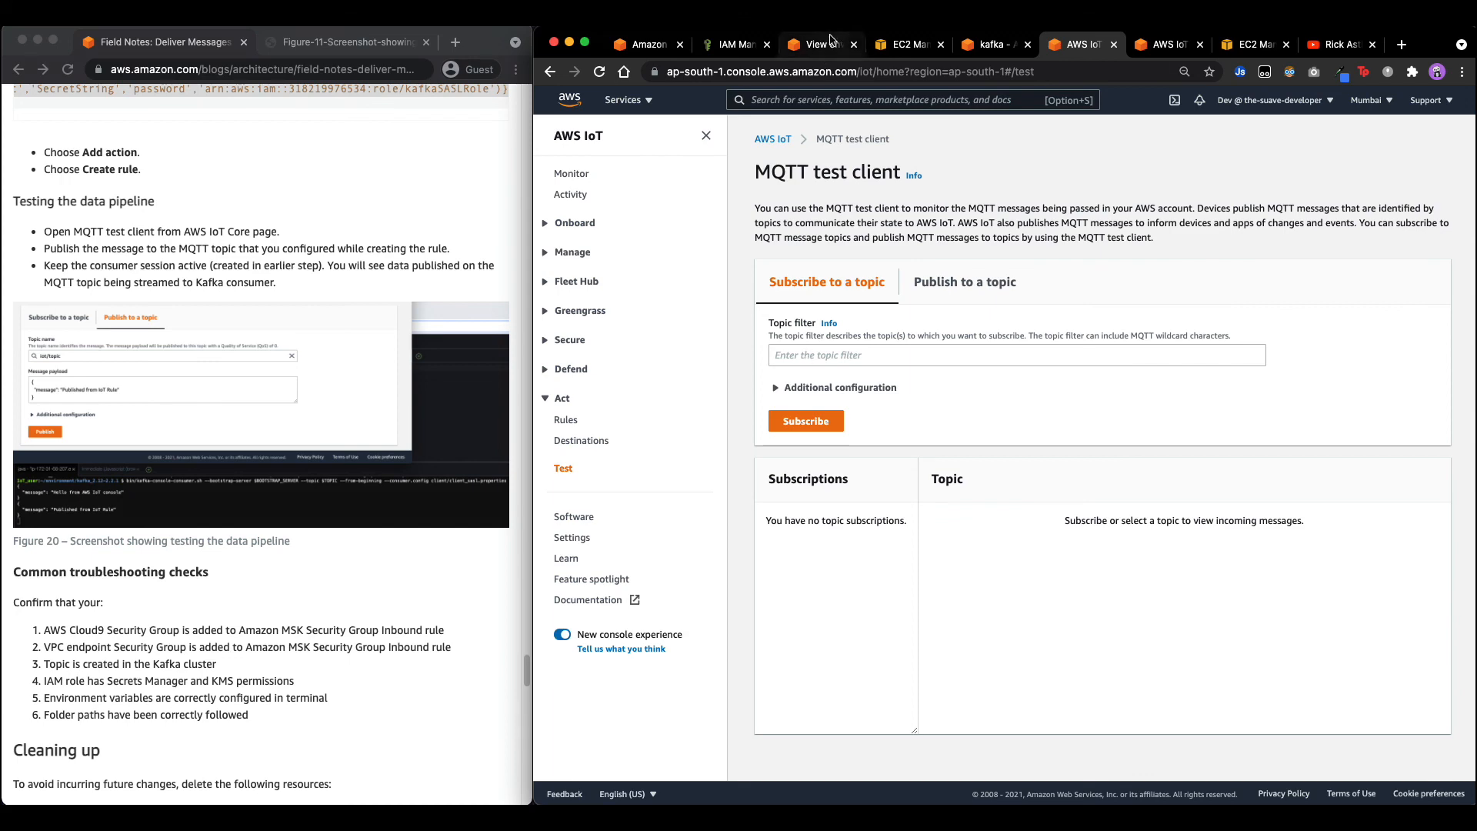
Use iot/topic as the publish topic name and publish the "Hello from AWS IoT console" message.
left_click(973, 48)
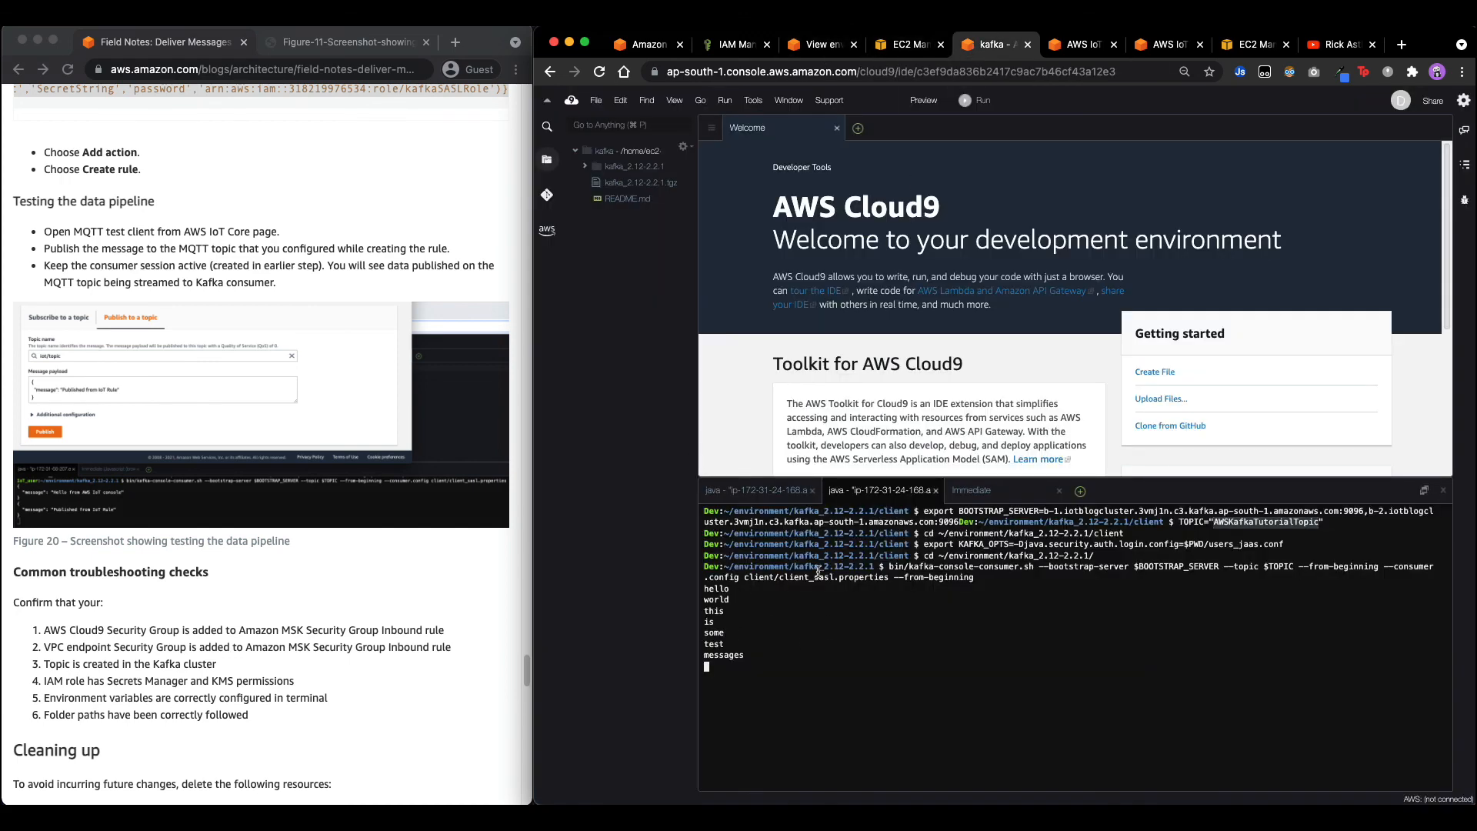
left_click(1081, 45)
left_click(847, 354)
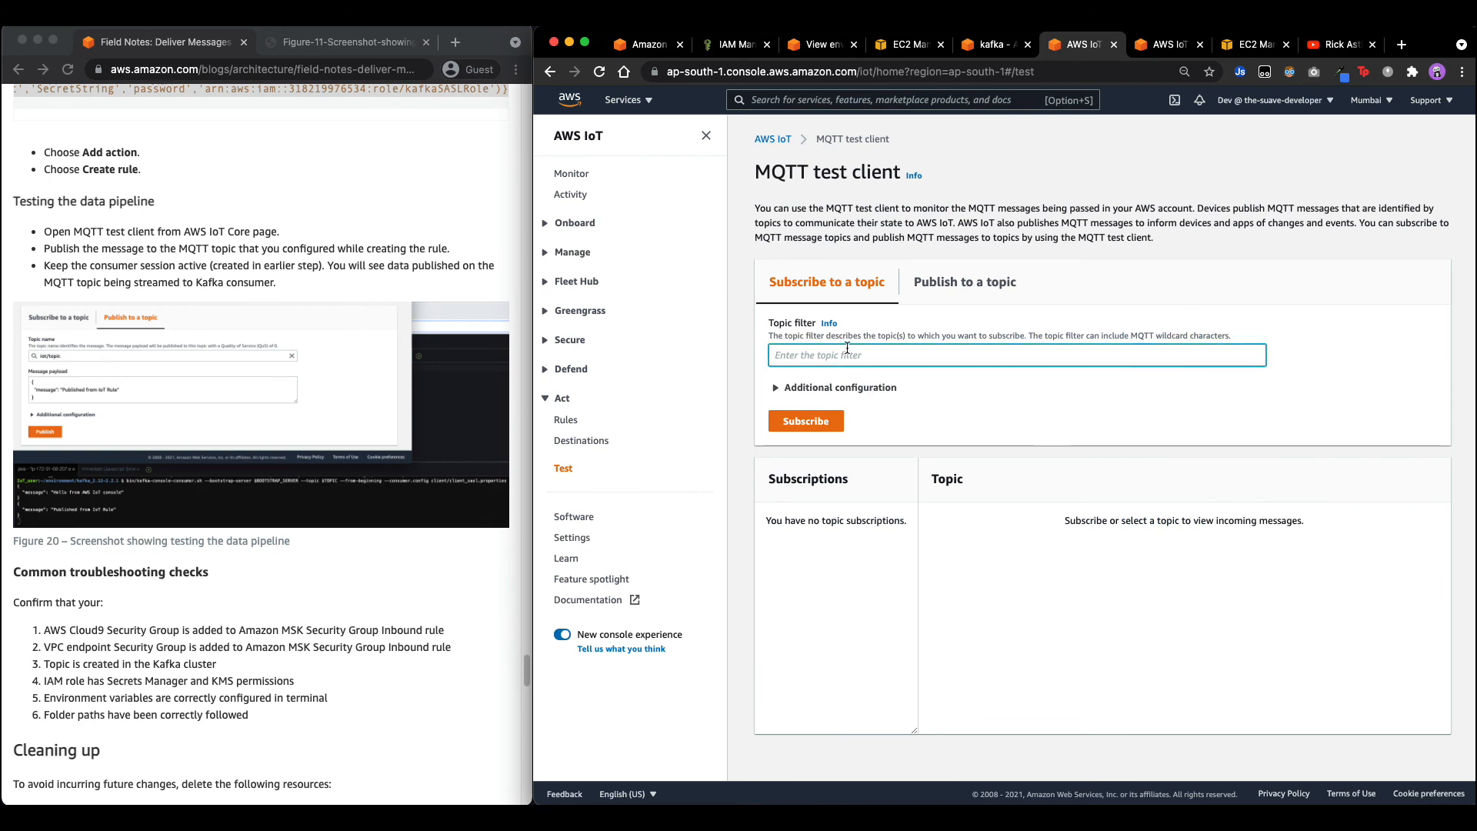
type("iot/topic")
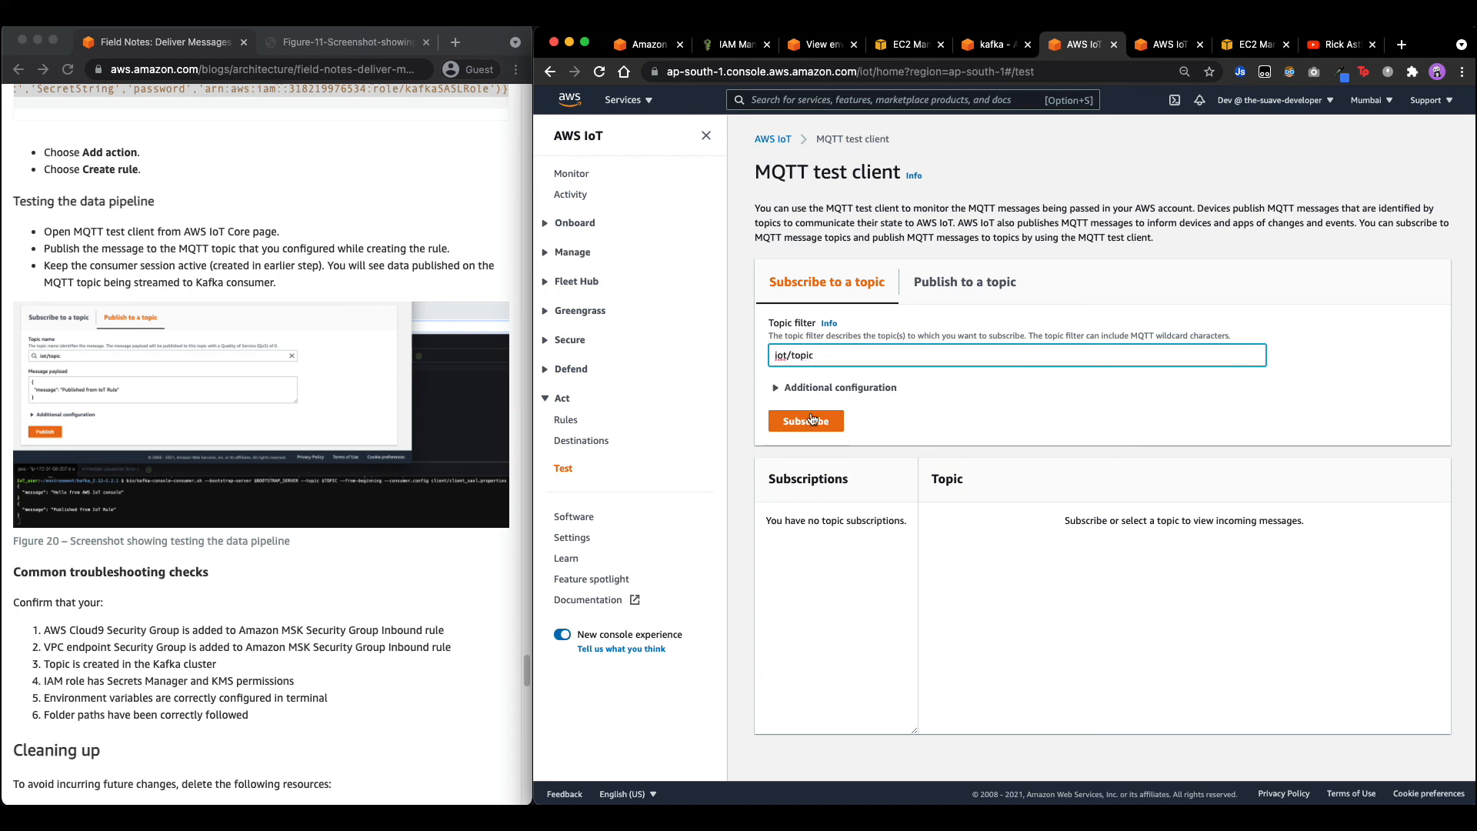
left_click_drag(835, 348, 735, 359)
key("super+c")
left_click(932, 300)
left_click(874, 354)
key("super+v")
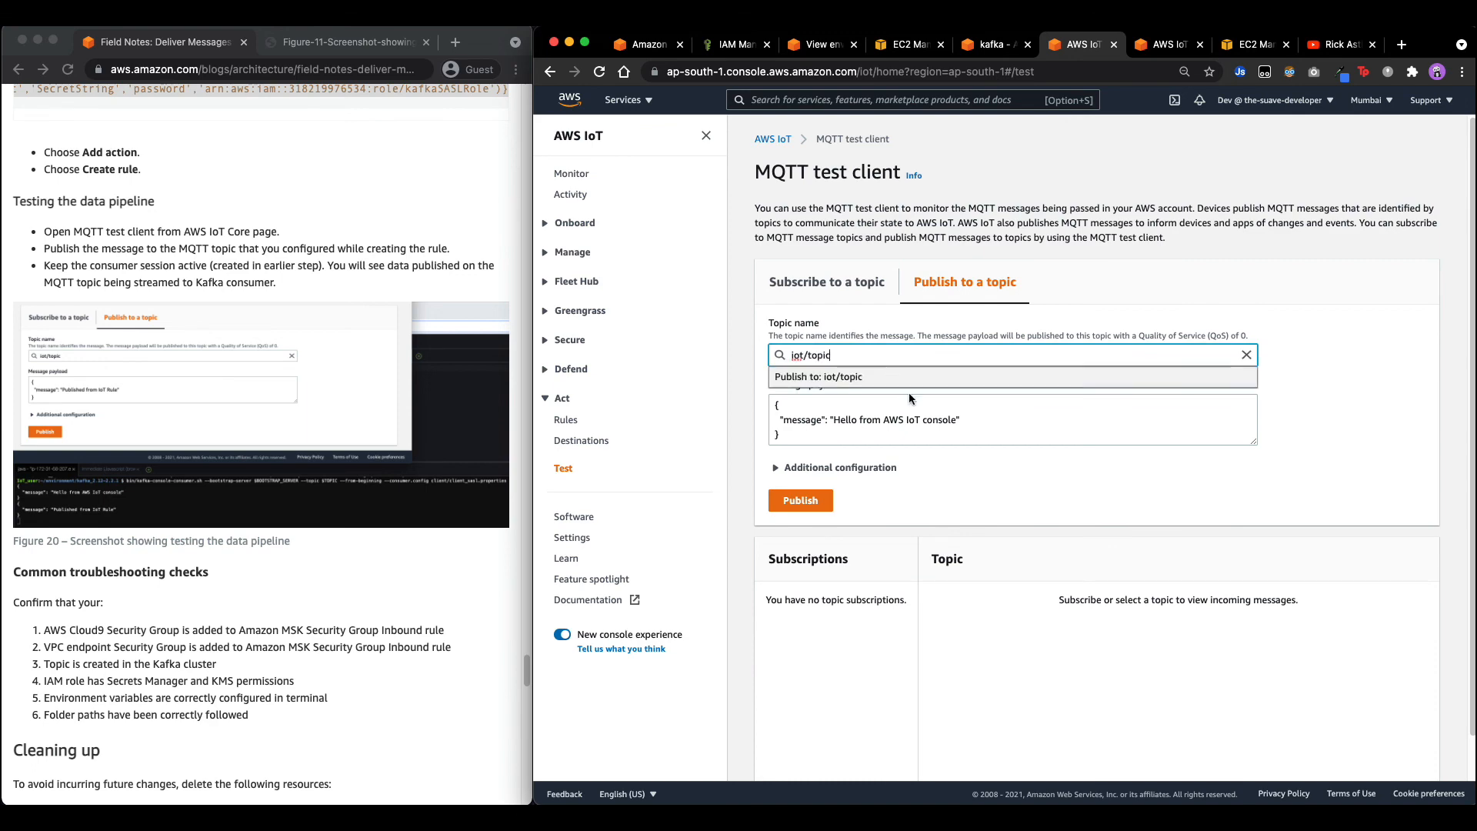
left_click(814, 507)
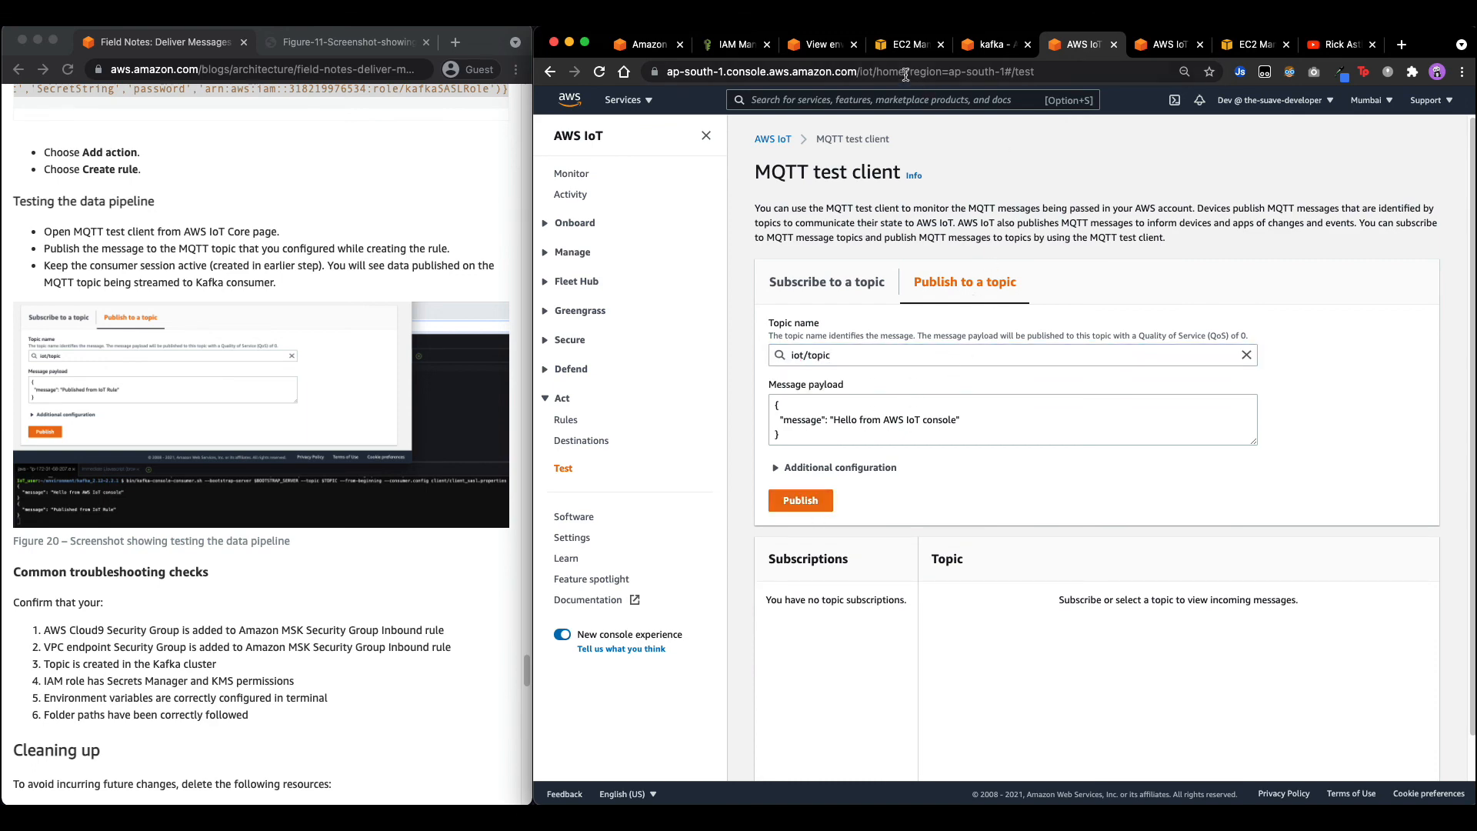
Confirm the hello JSON message arrived in the Cloud9 Kafka consumer terminal.
left_click(992, 44)
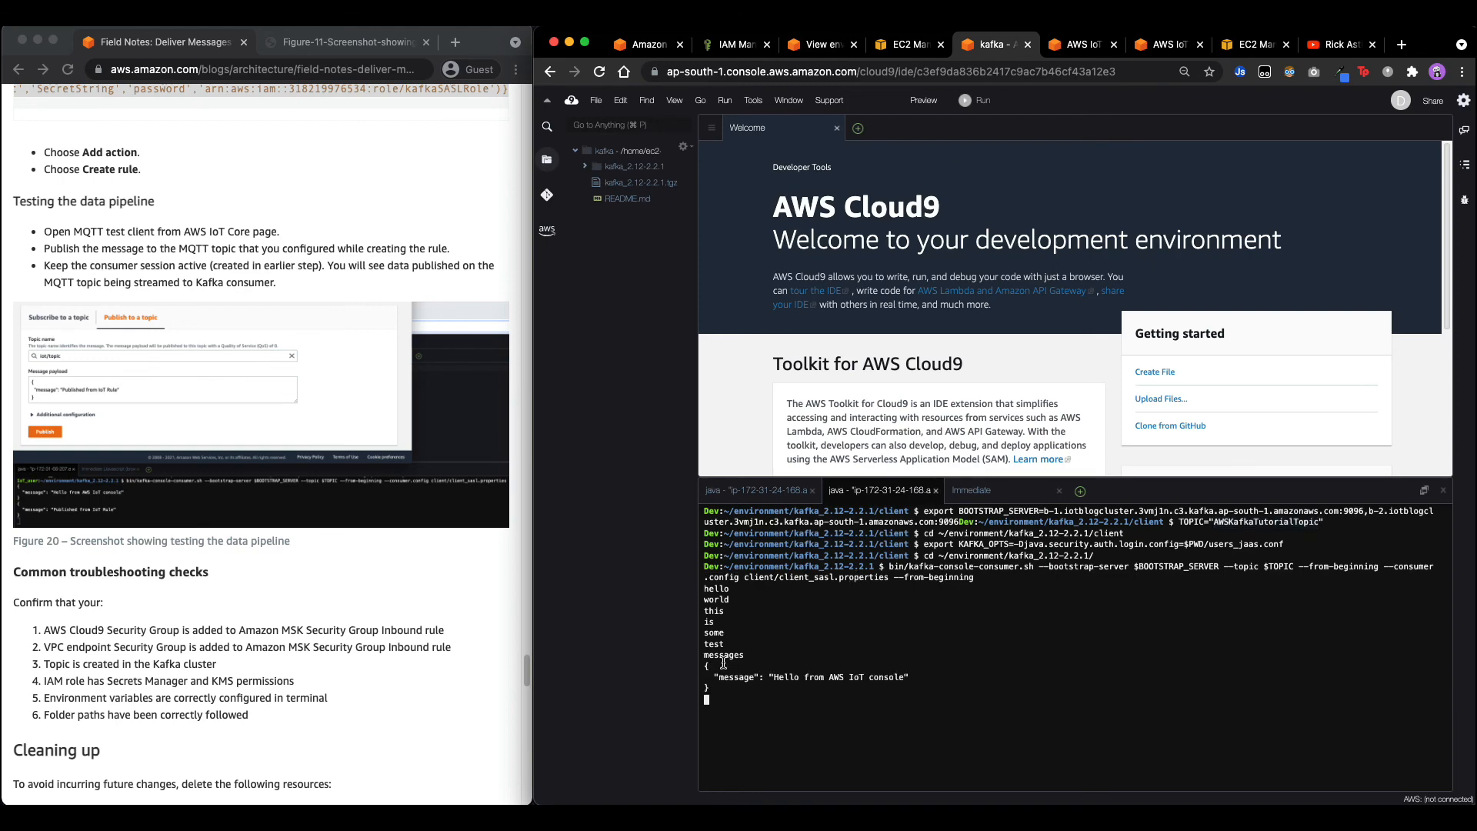
left_click_drag(724, 688, 694, 666)
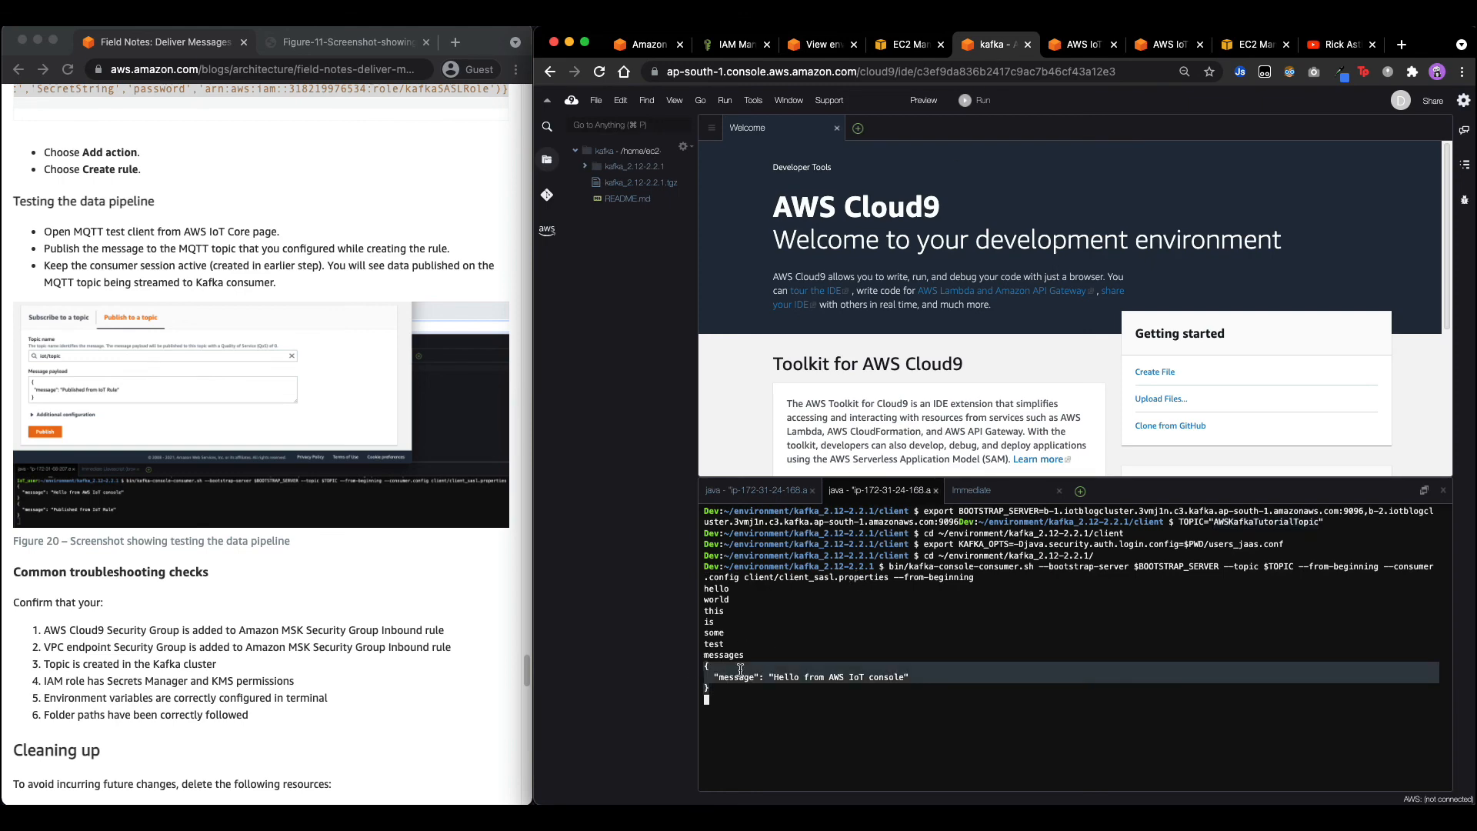
left_click(1089, 51)
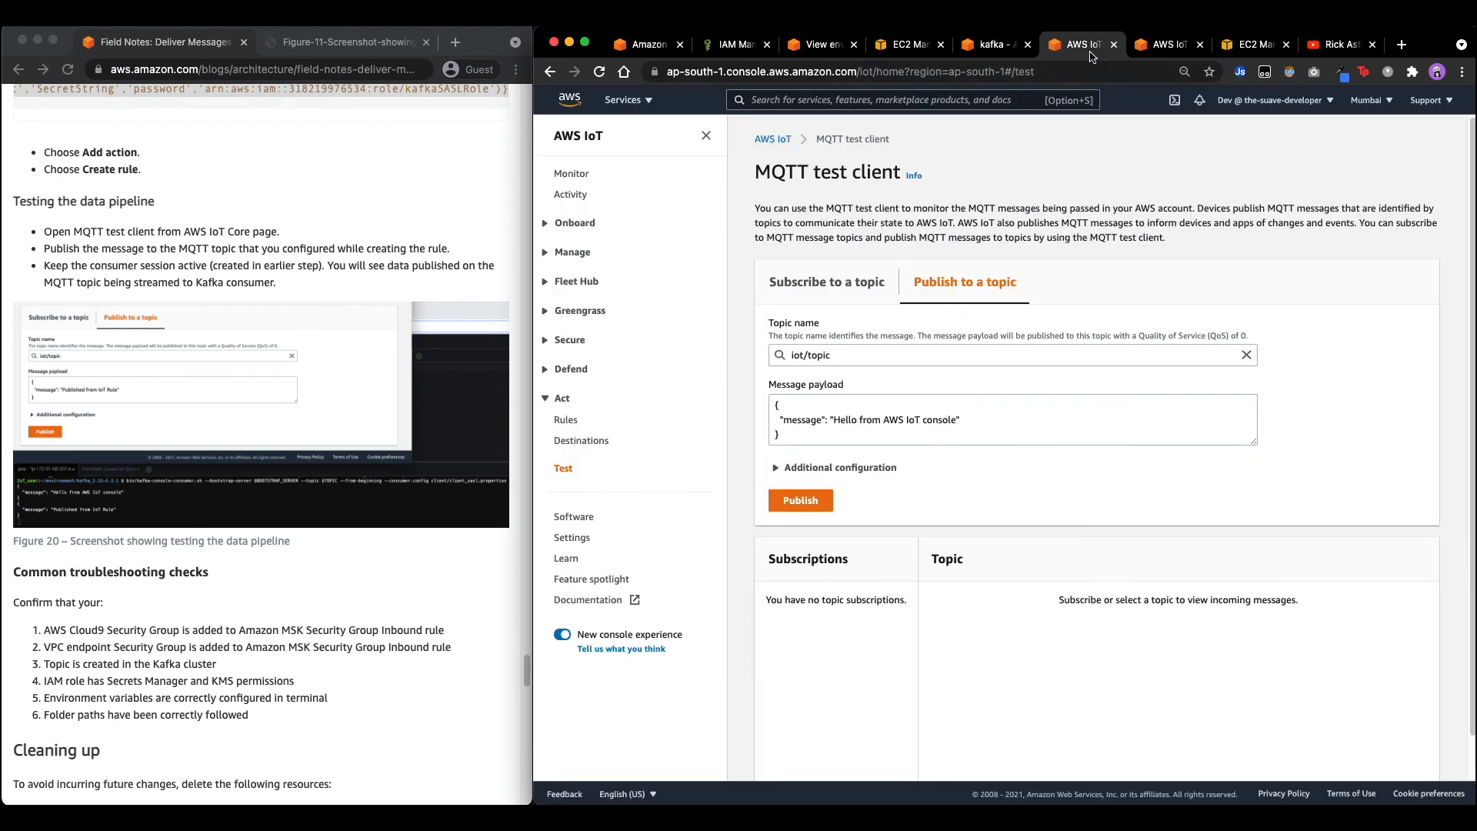
Publish "kafka rule is working!!" to iot/topic and verify it appears in the Kafka consumer output.
mouse_move(834, 422)
left_mouse_down()
mouse_move(943, 422)
mouse_move(836, 421)
left_mouse_up()
left_click(946, 422)
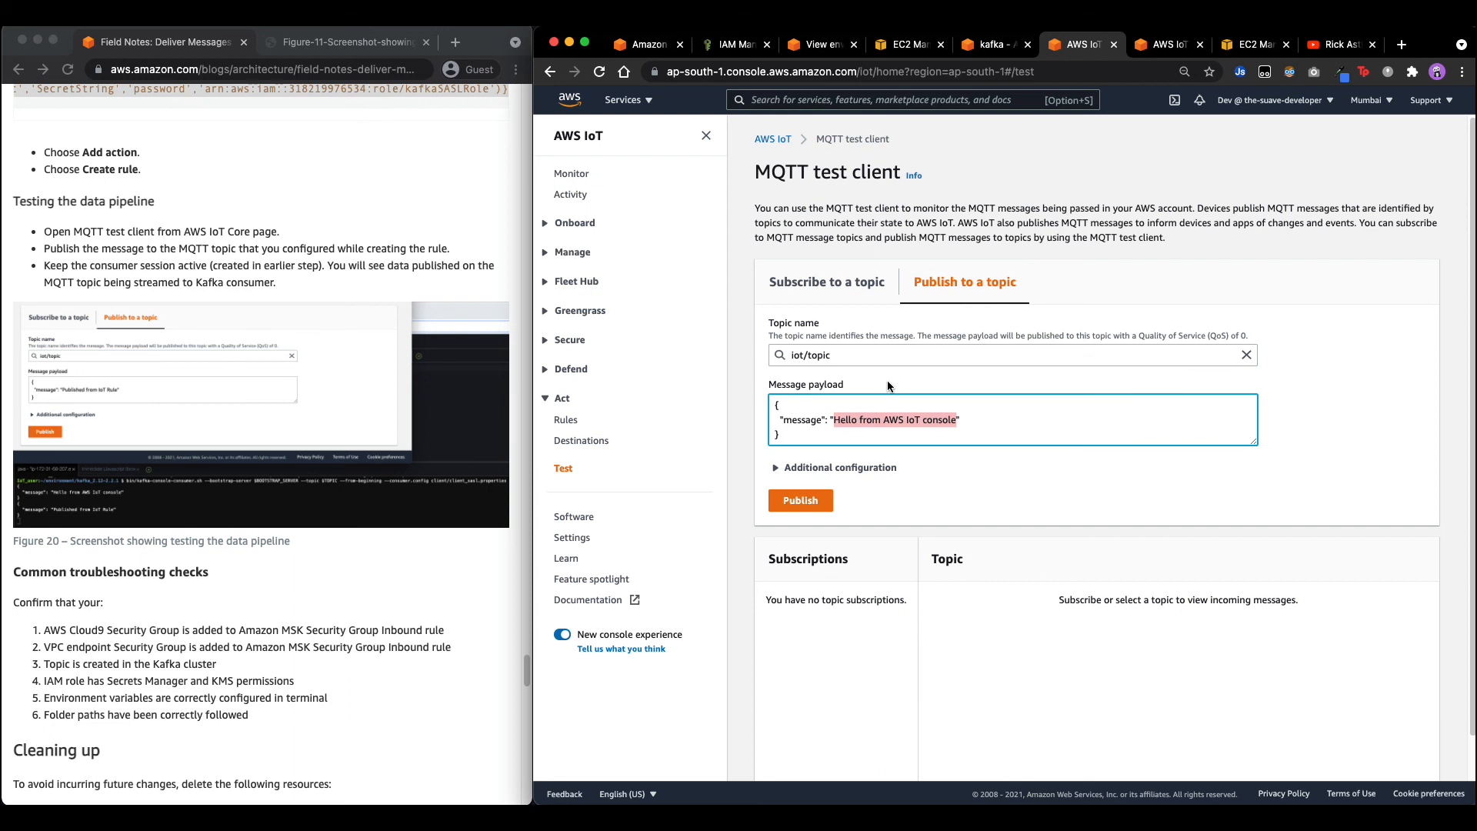
type("kafka")
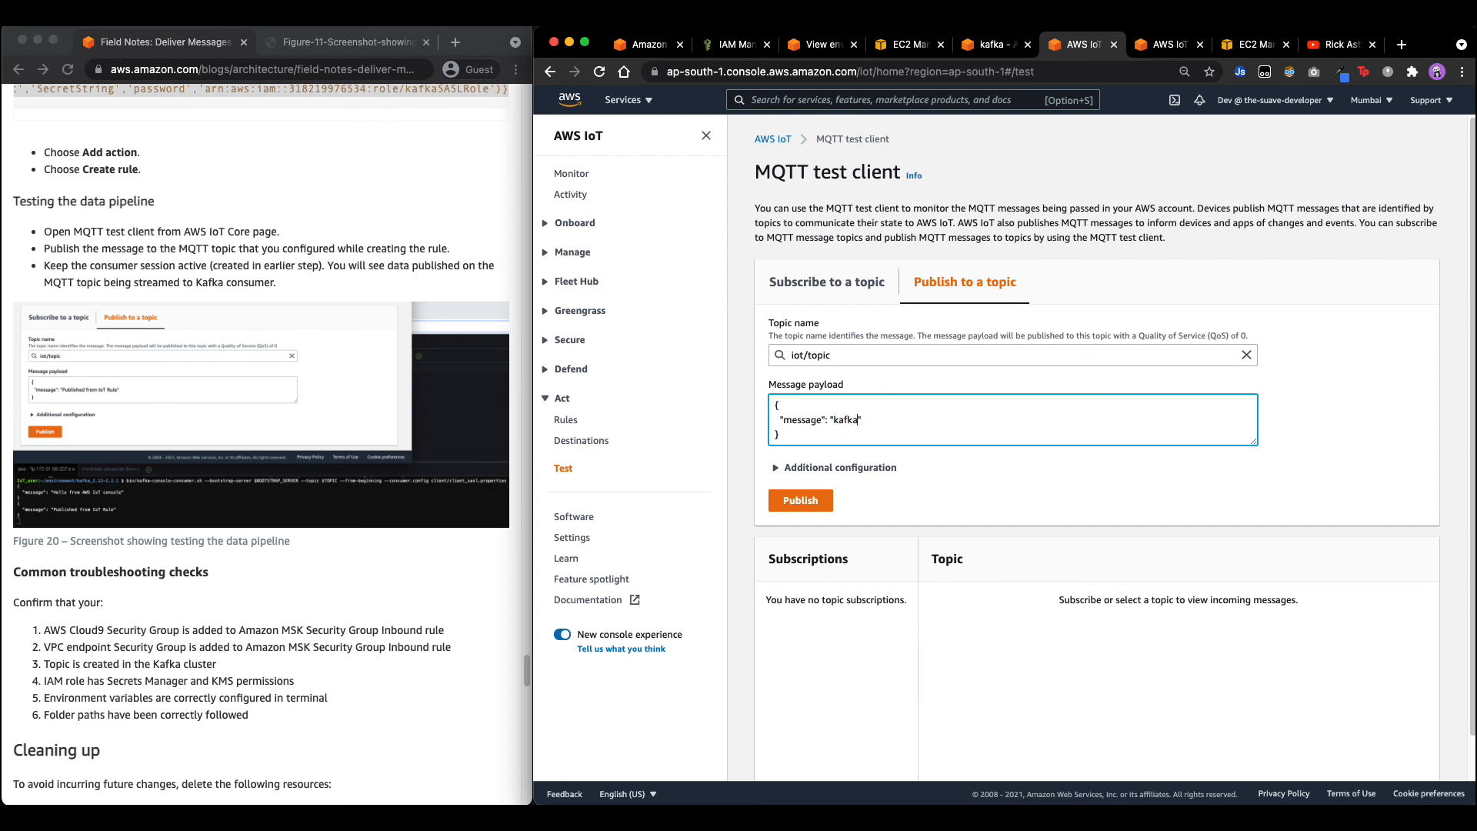
type(" rule is working!!")
left_click(800, 500)
left_click(992, 47)
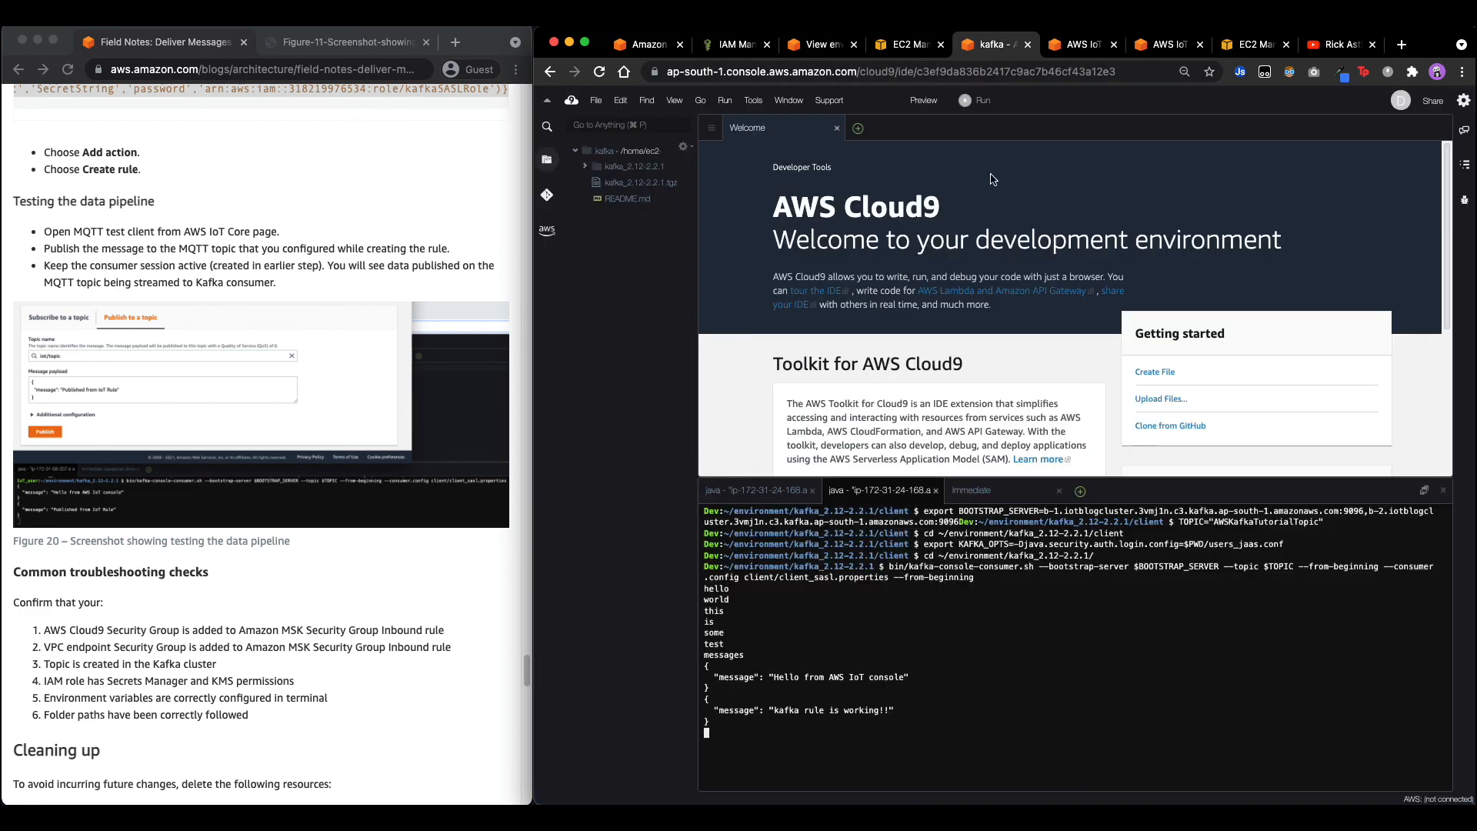
scroll(293, 675, "down", 1)
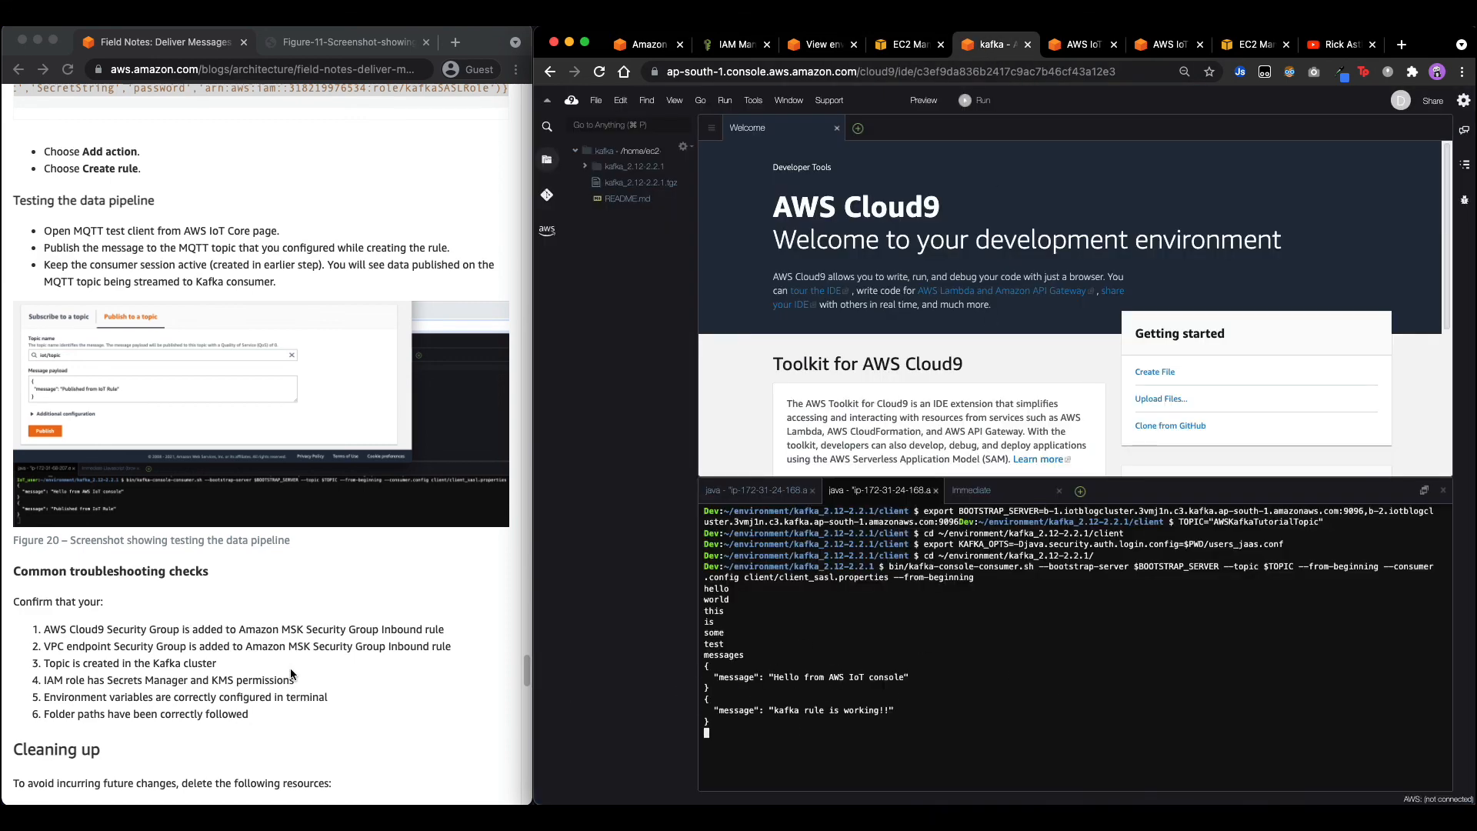
scroll(293, 675, "down", 3)
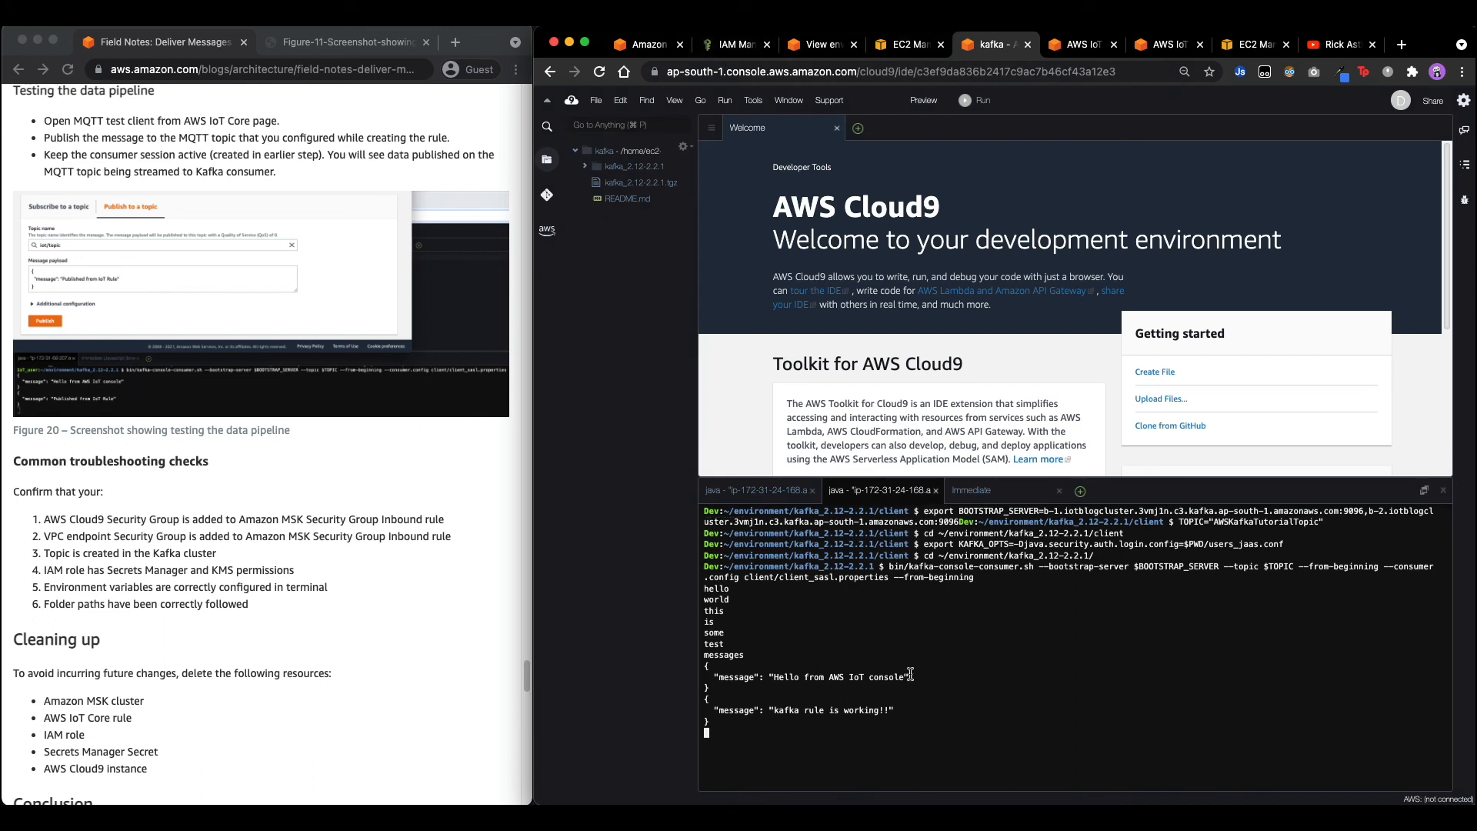
left_click(1077, 46)
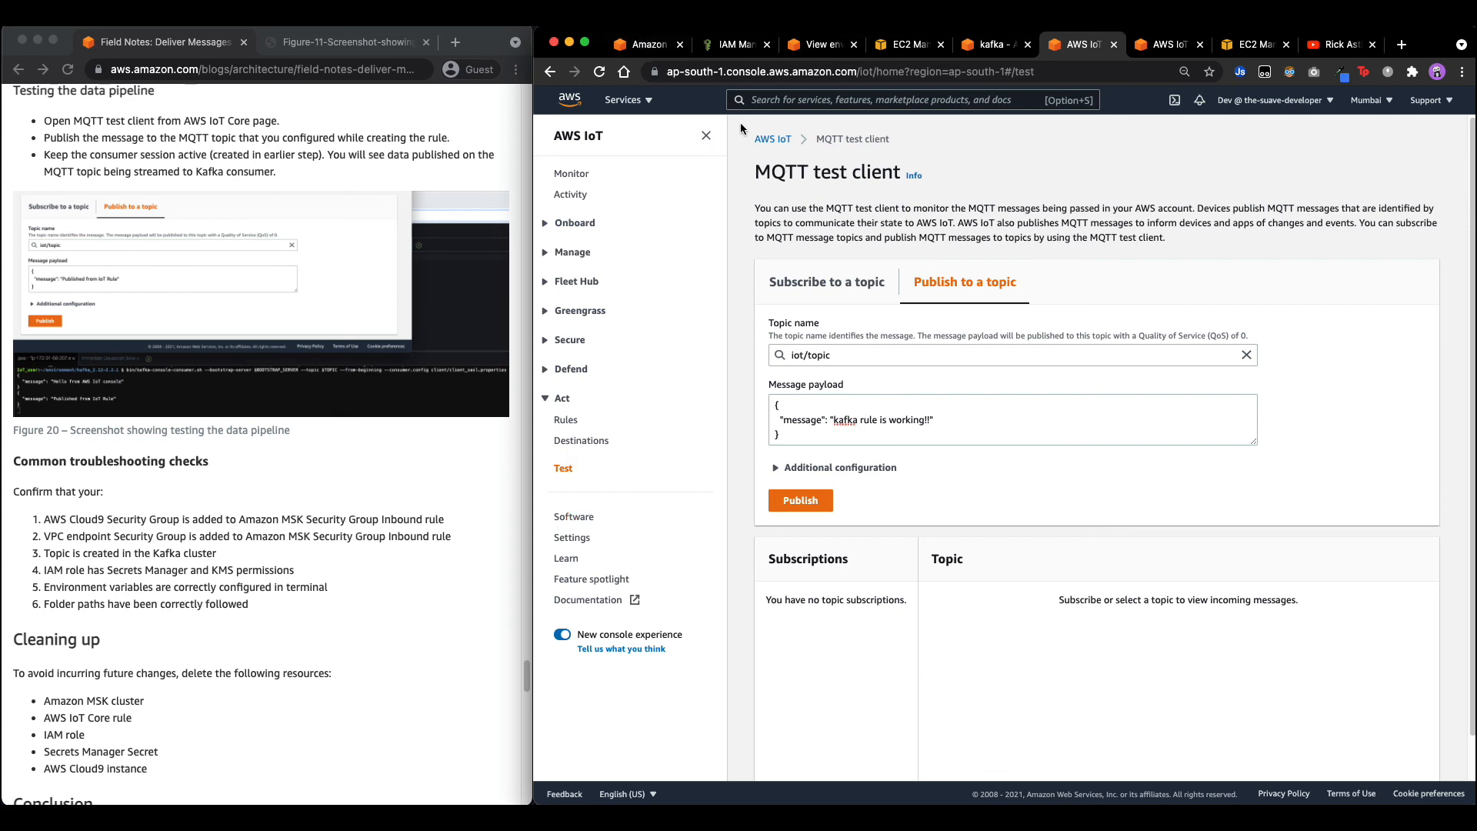
left_click(992, 45)
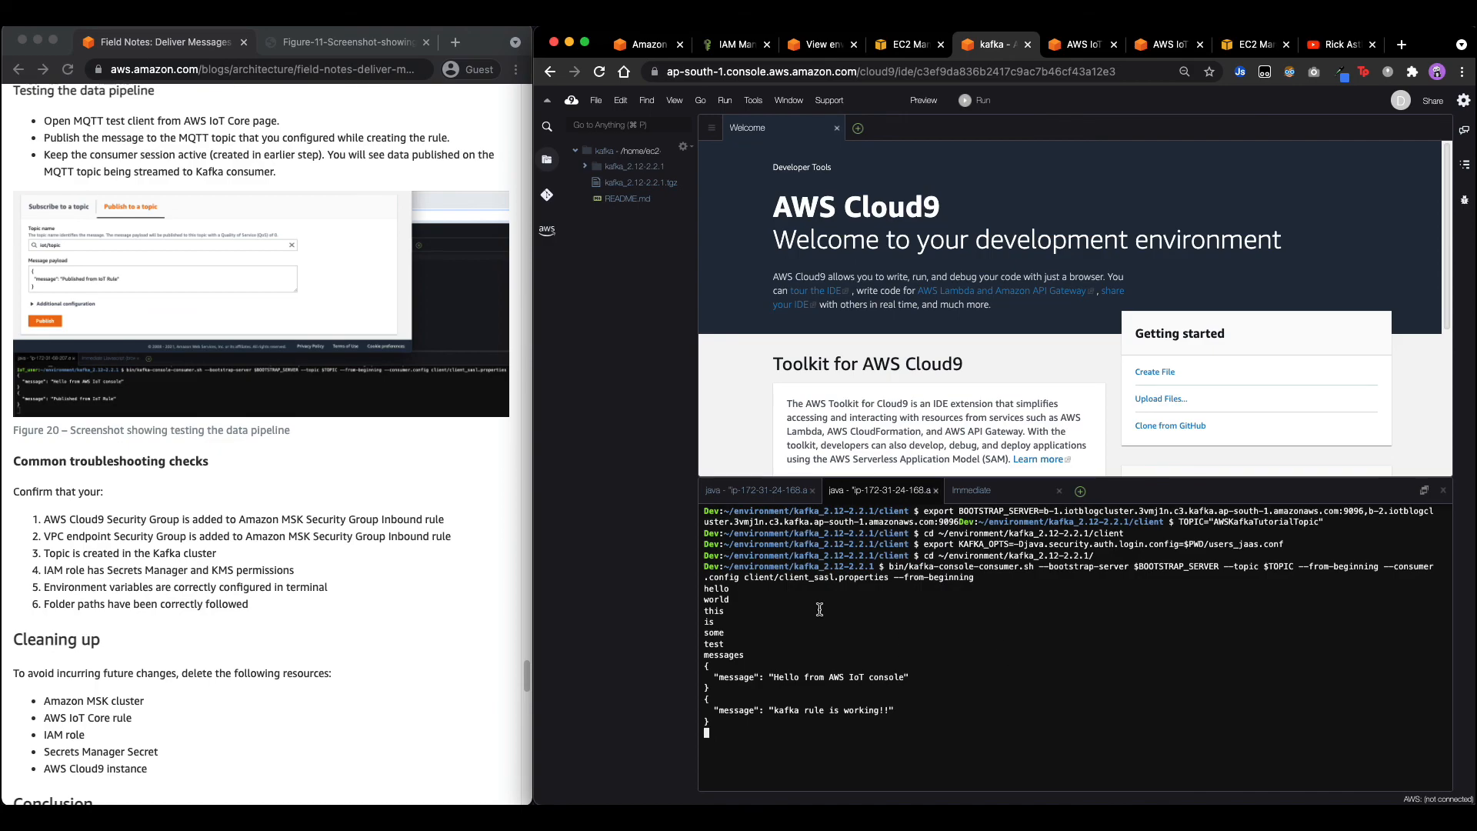
scroll(209, 588, "down", 5)
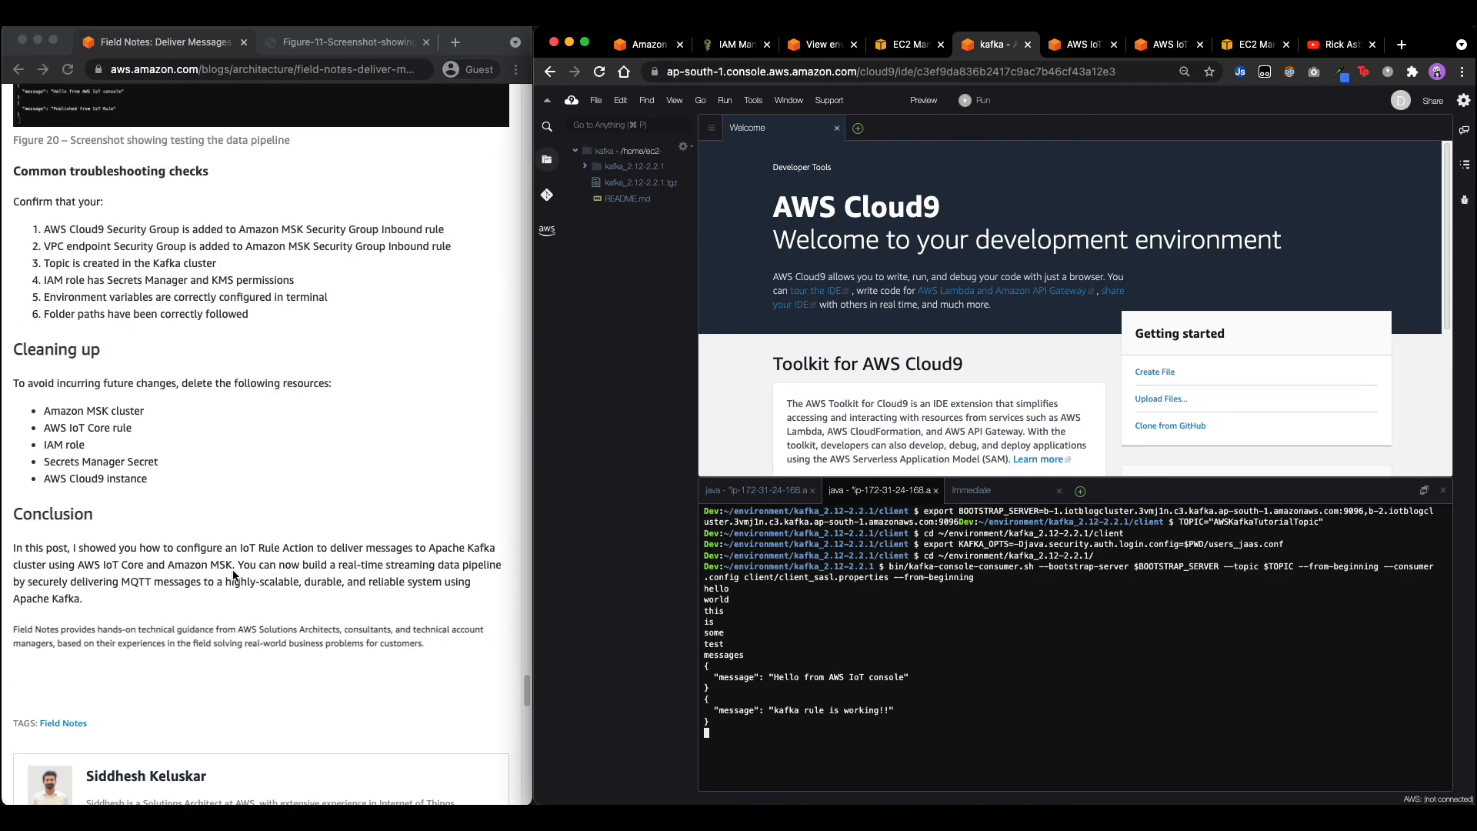